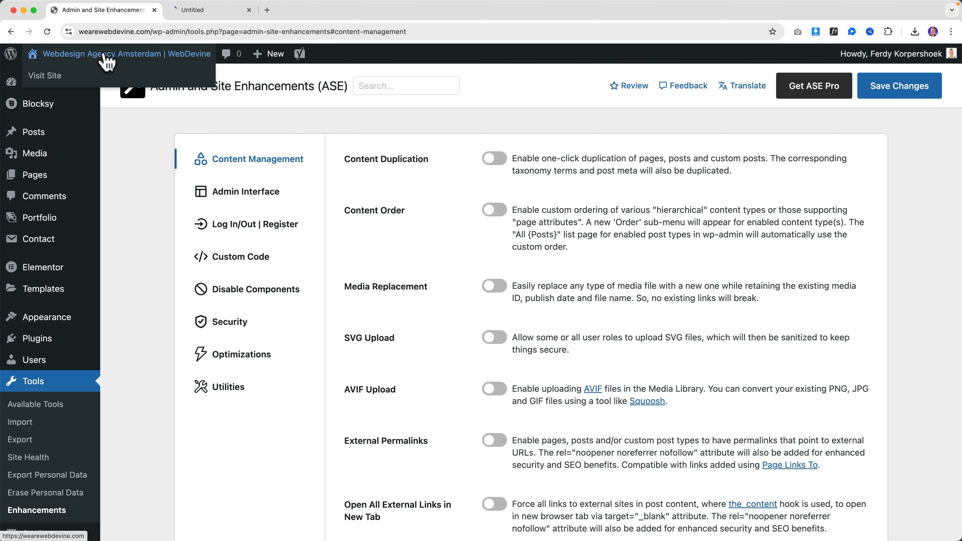
Open the site's live homepage in a second tab and look at it
{"action": "left_click", "coordinate": [215, 11]}
{"action": "left_click", "coordinate": [119, 14]}
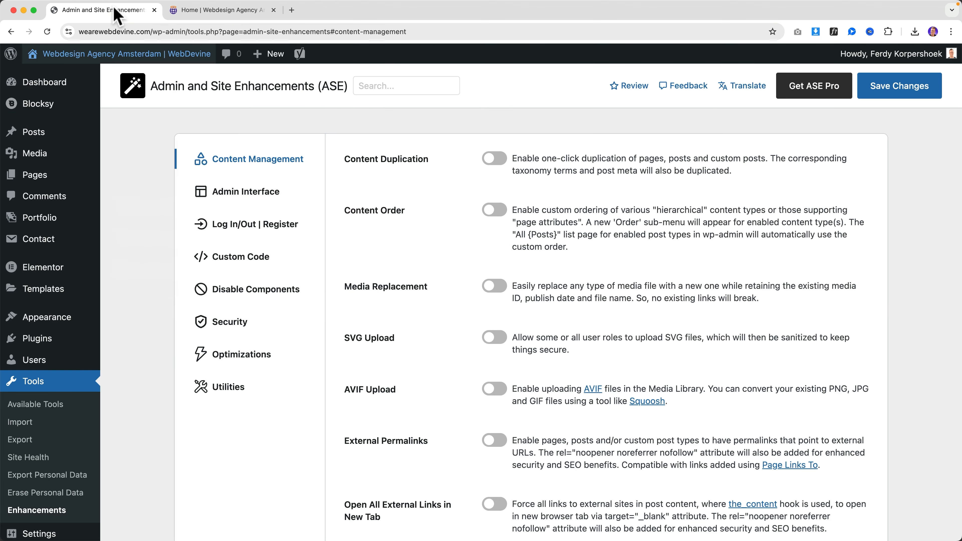
{"action": "left_click", "coordinate": [209, 13]}
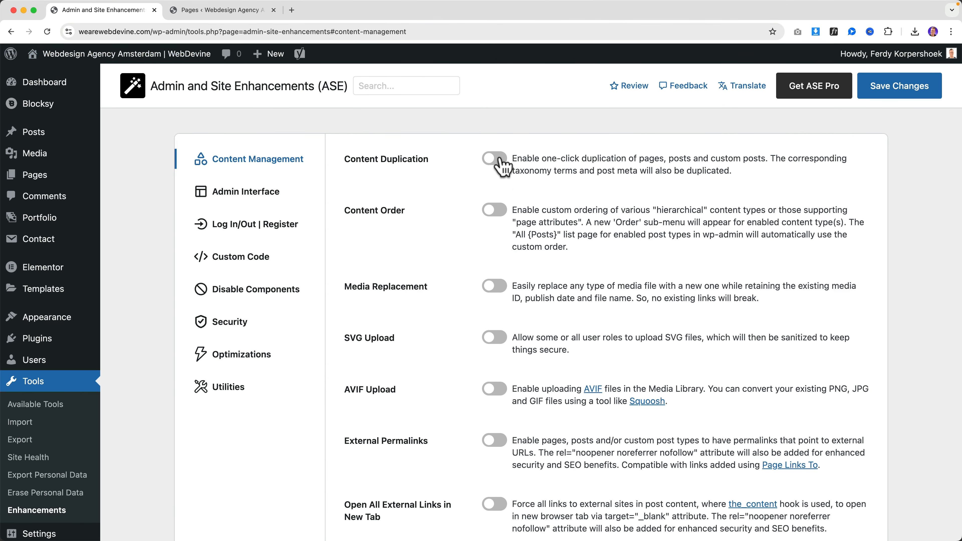
Enable ASE Content Duplication, show its redirect options, save, then view the Pages list
{"action": "left_click", "coordinate": [494, 157]}
{"action": "left_click", "coordinate": [527, 204]}
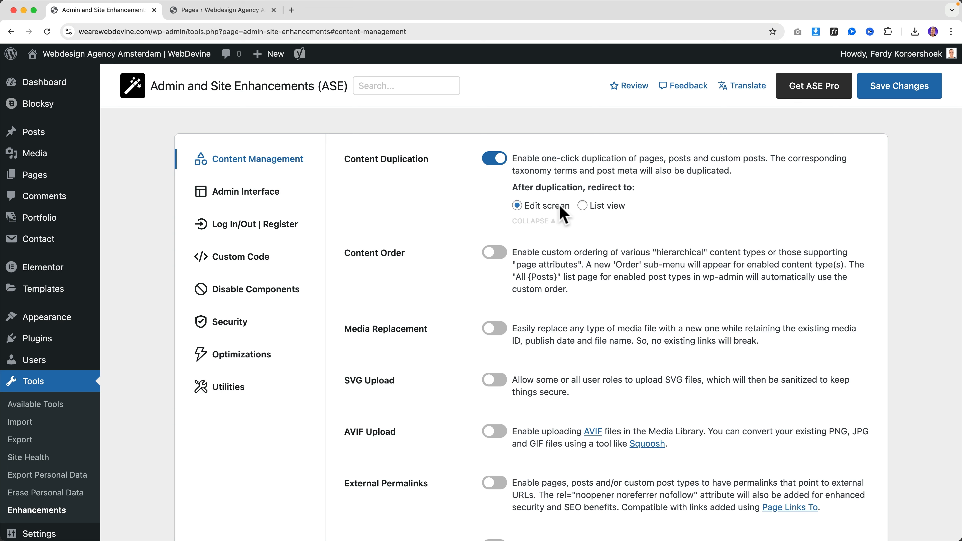
{"action": "left_click", "coordinate": [899, 91]}
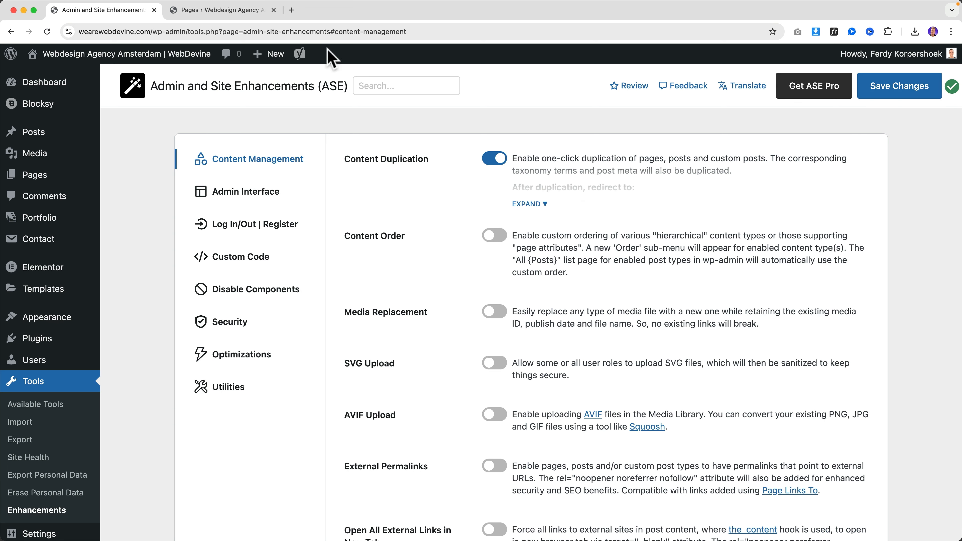
{"action": "left_click", "coordinate": [219, 12]}
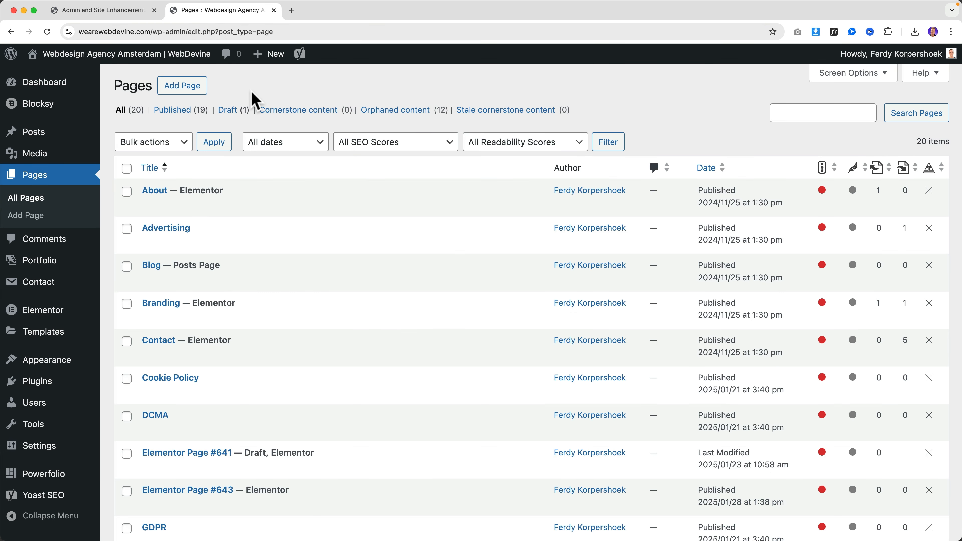
Duplicate the About page, then set ASE's after-duplication redirect to List view and save
{"action": "left_click", "coordinate": [353, 203]}
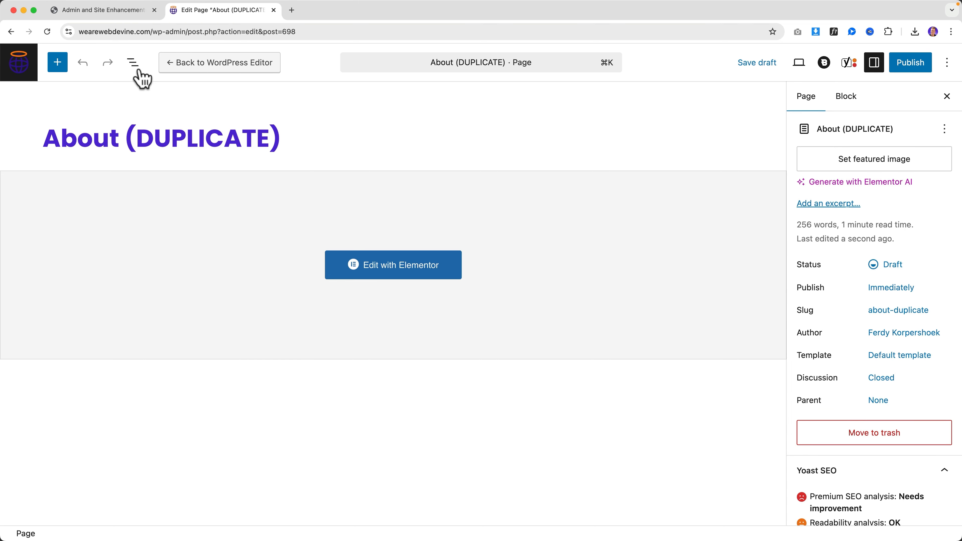
{"action": "left_click", "coordinate": [21, 68]}
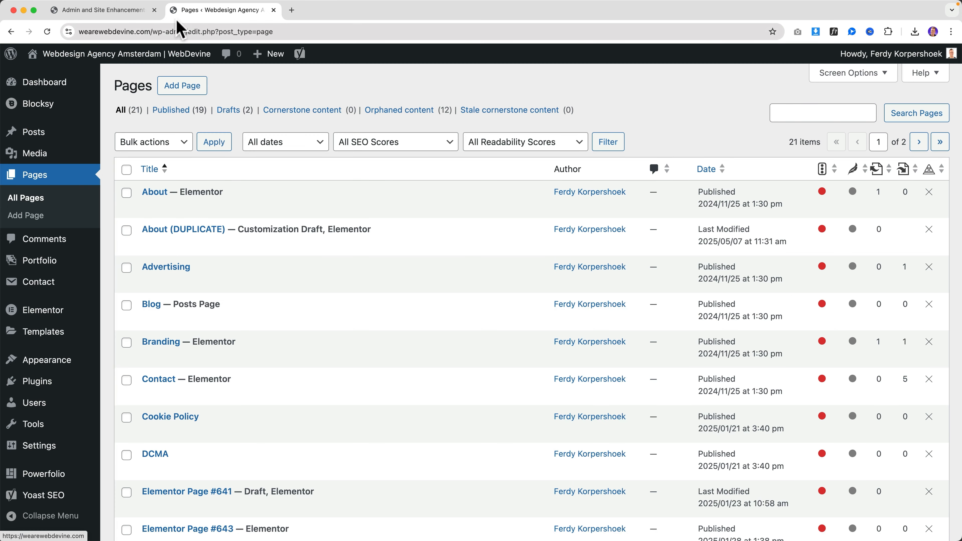
{"action": "left_click", "coordinate": [135, 15]}
{"action": "left_click", "coordinate": [527, 207]}
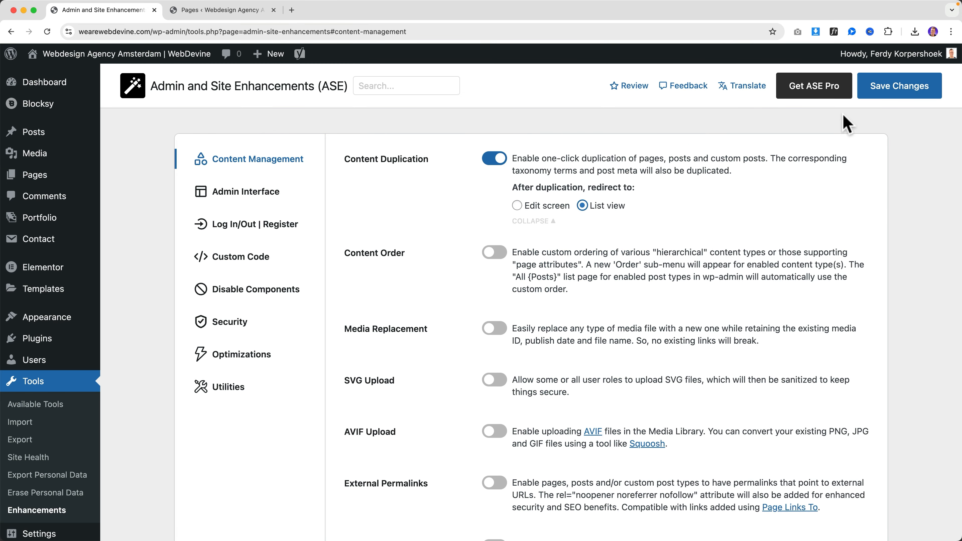
{"action": "left_click", "coordinate": [888, 96]}
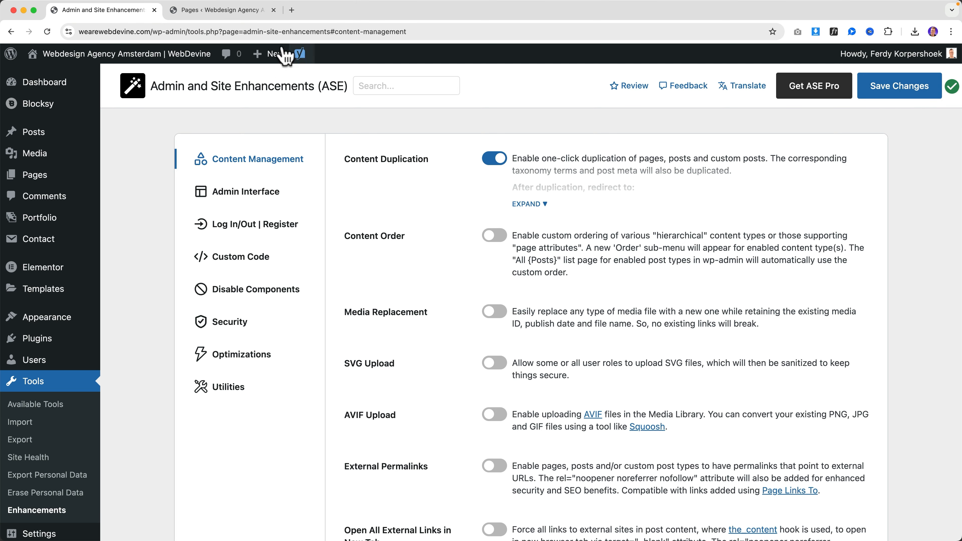
Duplicate Blogpost 2 from the Posts list and return to the ASE settings
{"action": "left_click", "coordinate": [211, 11]}
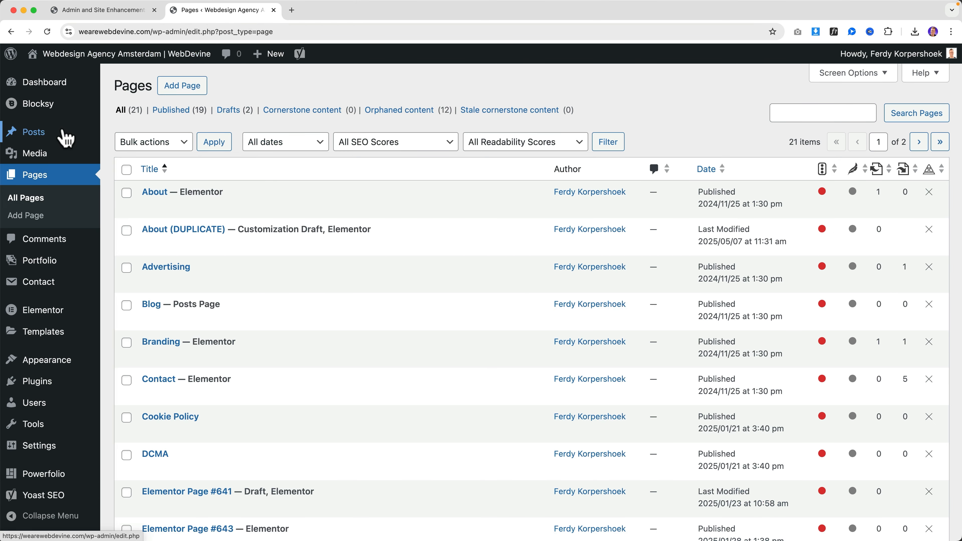
{"action": "left_click", "coordinate": [44, 136]}
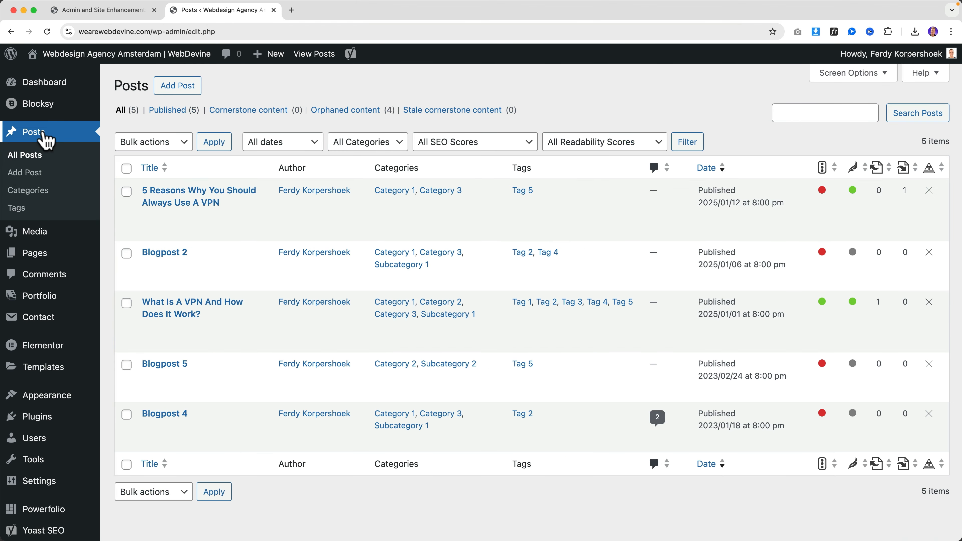
{"action": "mouse_move", "coordinate": [157, 258]}
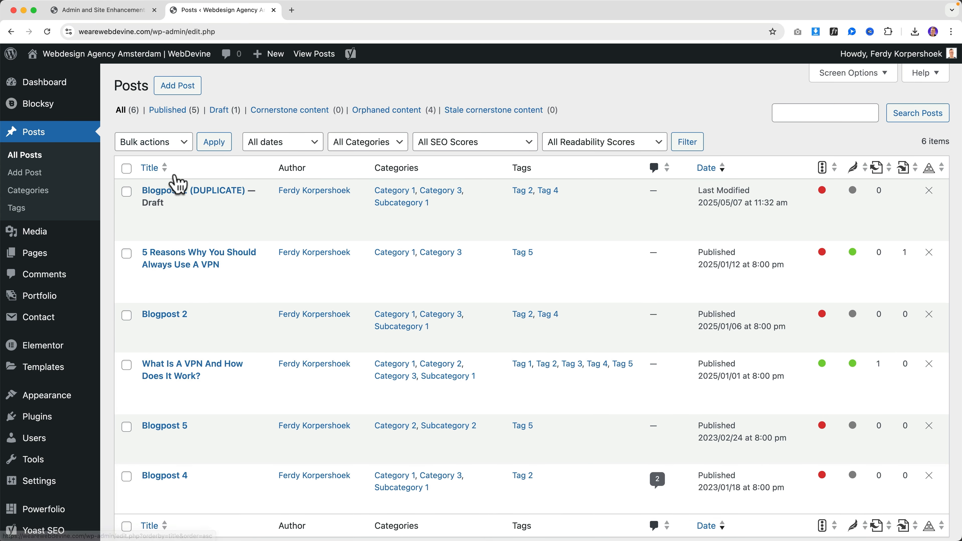
{"action": "left_click", "coordinate": [119, 12]}
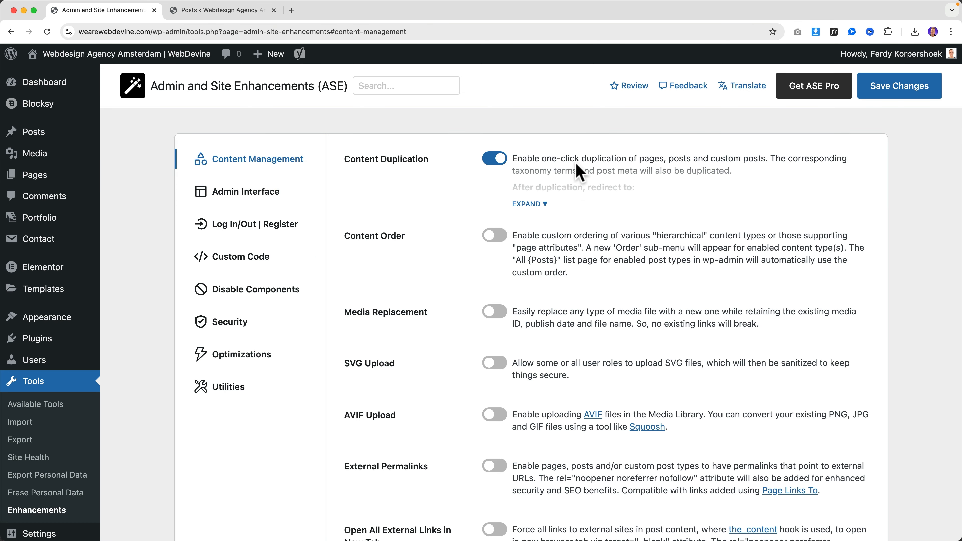
{"action": "scroll", "coordinate": [578, 162], "scroll_direction": "down", "scroll_amount": 5}
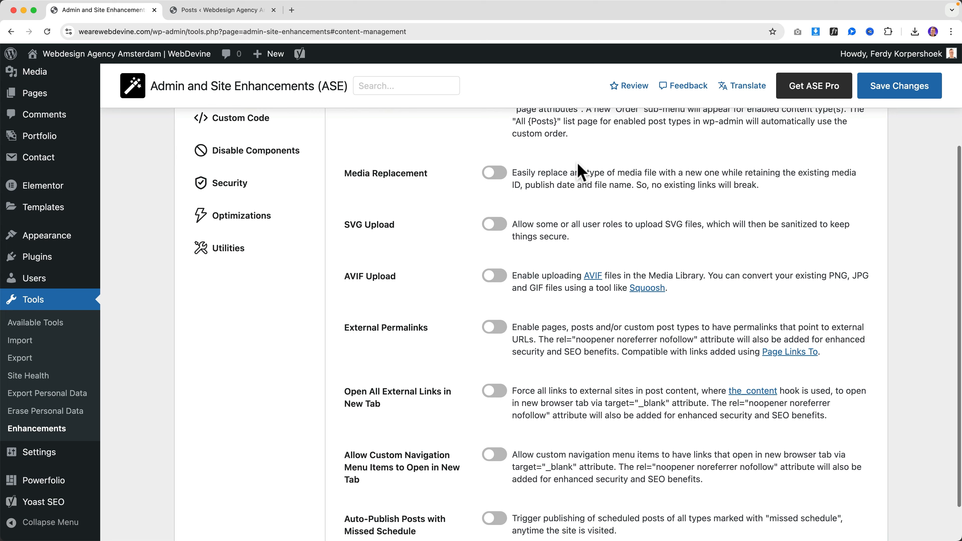
{"action": "scroll", "coordinate": [572, 182], "scroll_direction": "up", "scroll_amount": 4}
{"action": "scroll", "coordinate": [568, 182], "scroll_direction": "up", "scroll_amount": 1}
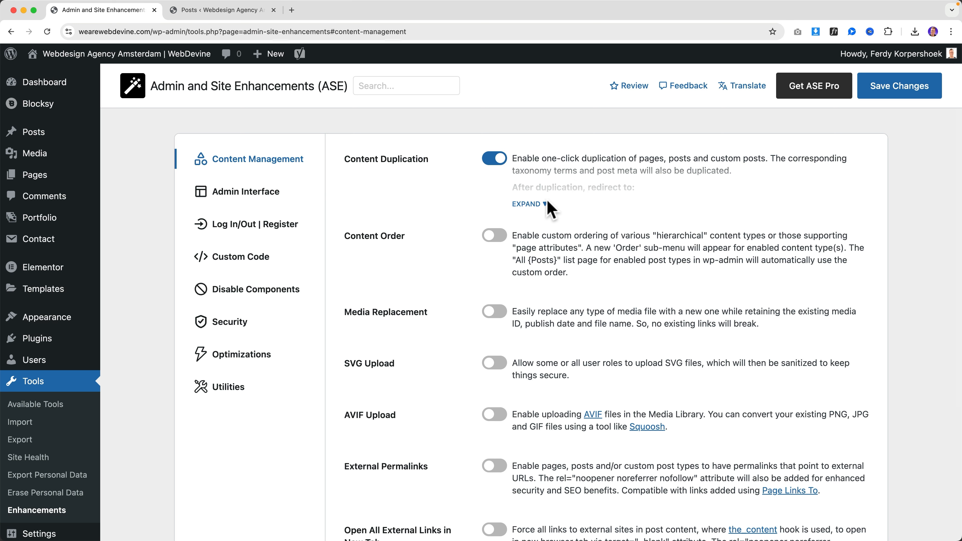
{"action": "left_click_drag", "start_coordinate": [344, 235], "coordinate": [393, 236]}
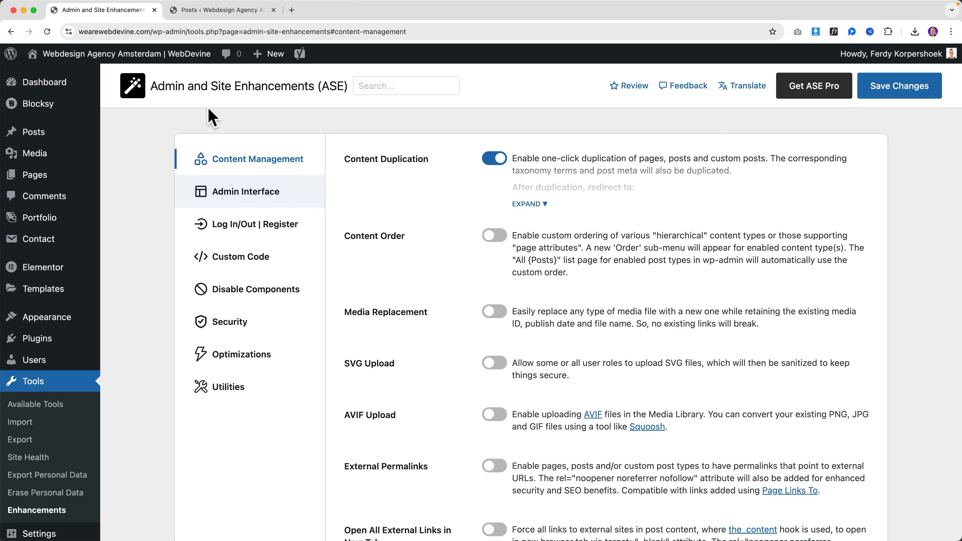
{"action": "left_click", "coordinate": [214, 11]}
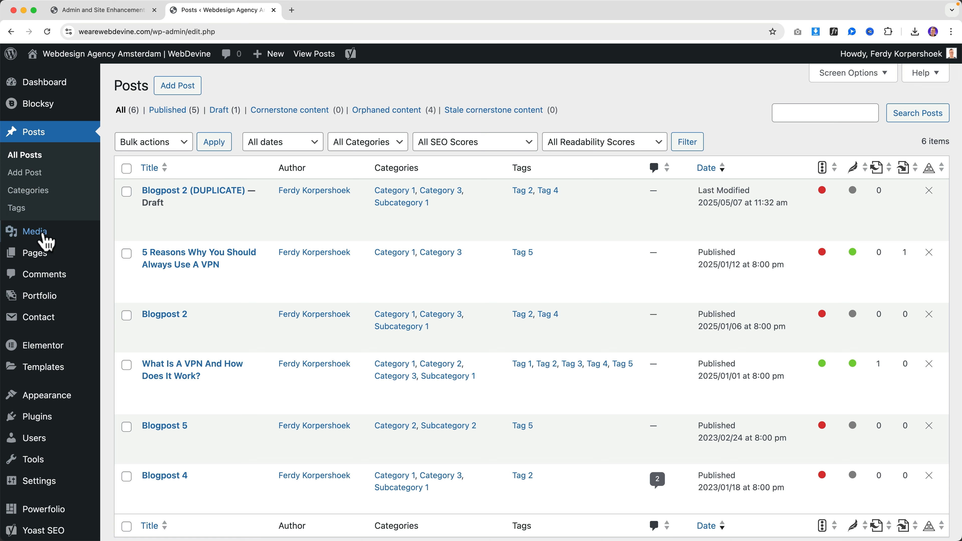
{"action": "left_click", "coordinate": [46, 261]}
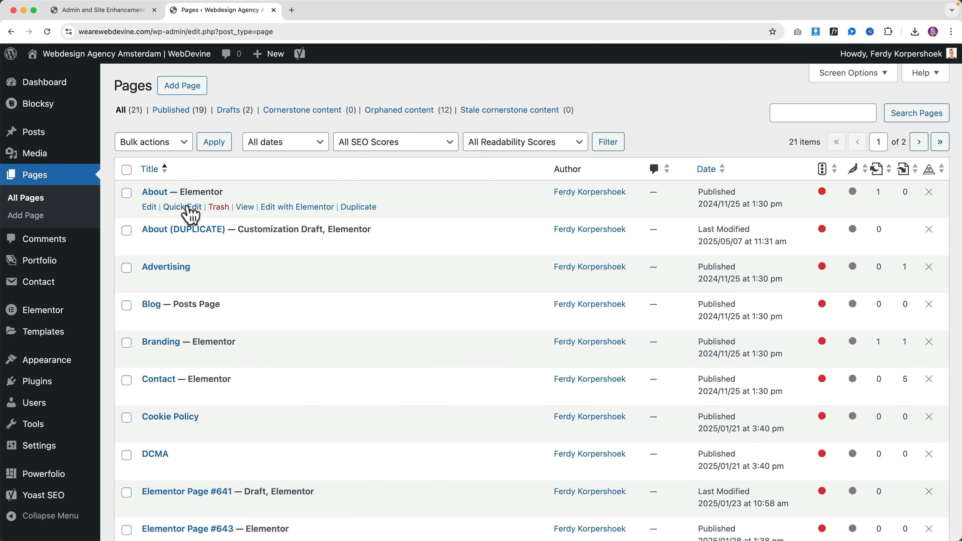
{"action": "left_click", "coordinate": [713, 171]}
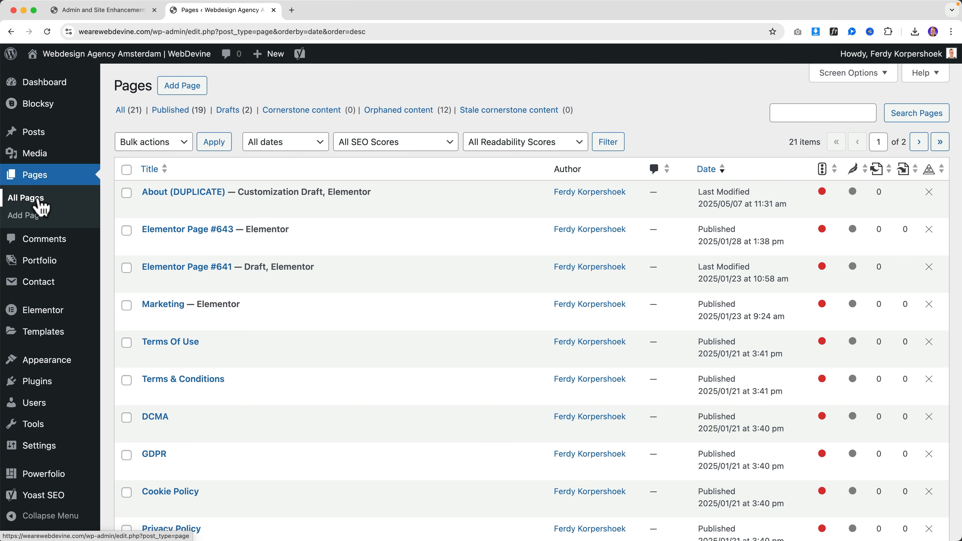
{"action": "left_click", "coordinate": [41, 206]}
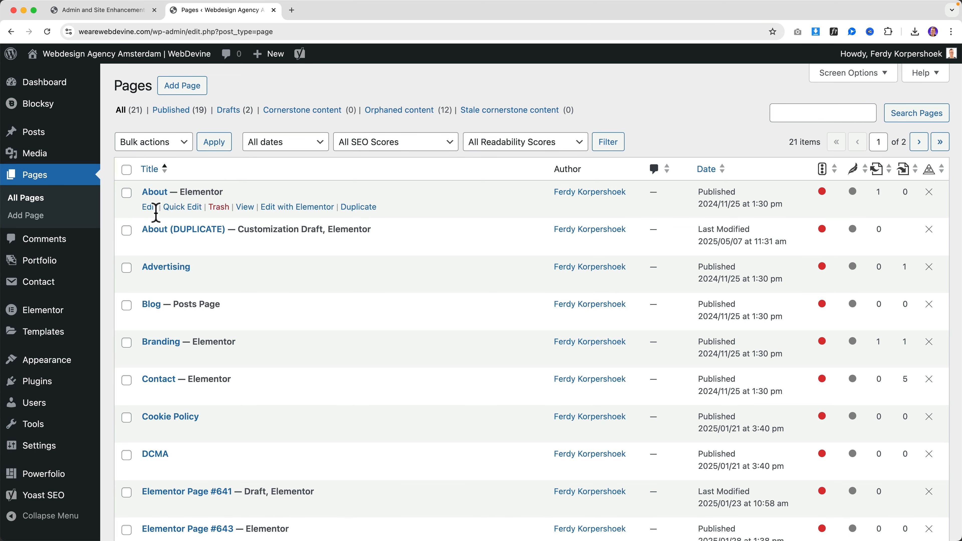
{"action": "scroll", "coordinate": [204, 304], "scroll_direction": "down", "scroll_amount": 5}
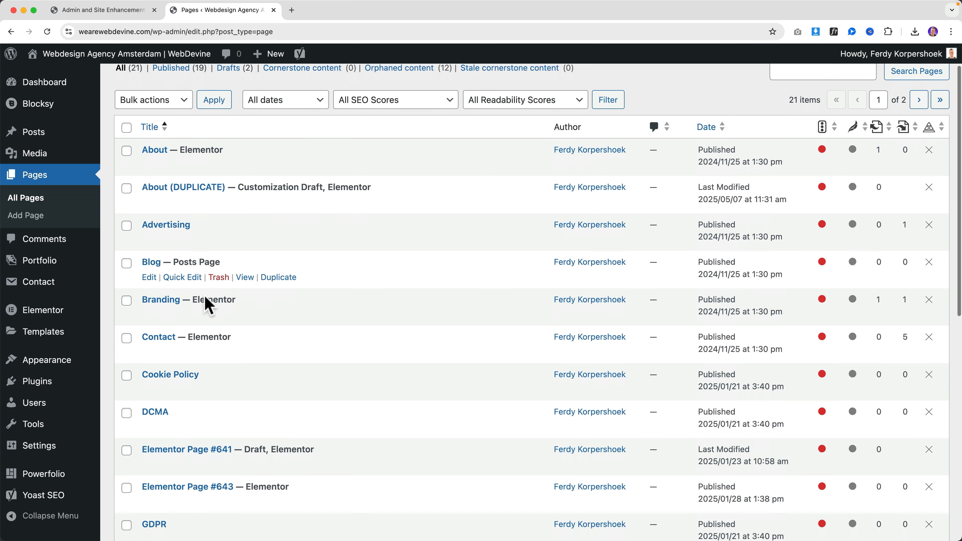
{"action": "scroll", "coordinate": [204, 295], "scroll_direction": "down", "scroll_amount": 10}
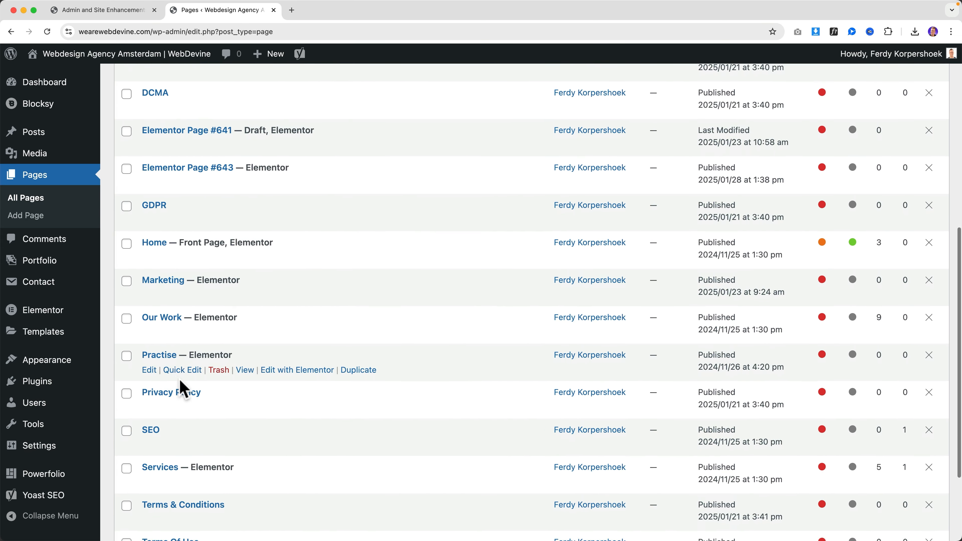
{"action": "scroll", "coordinate": [196, 379], "scroll_direction": "up", "scroll_amount": 15}
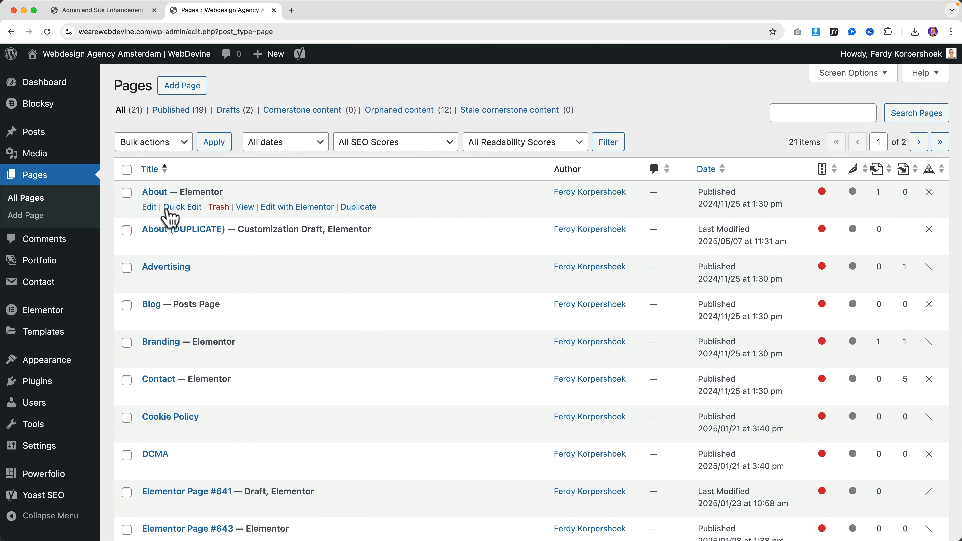
{"action": "left_click", "coordinate": [91, 15]}
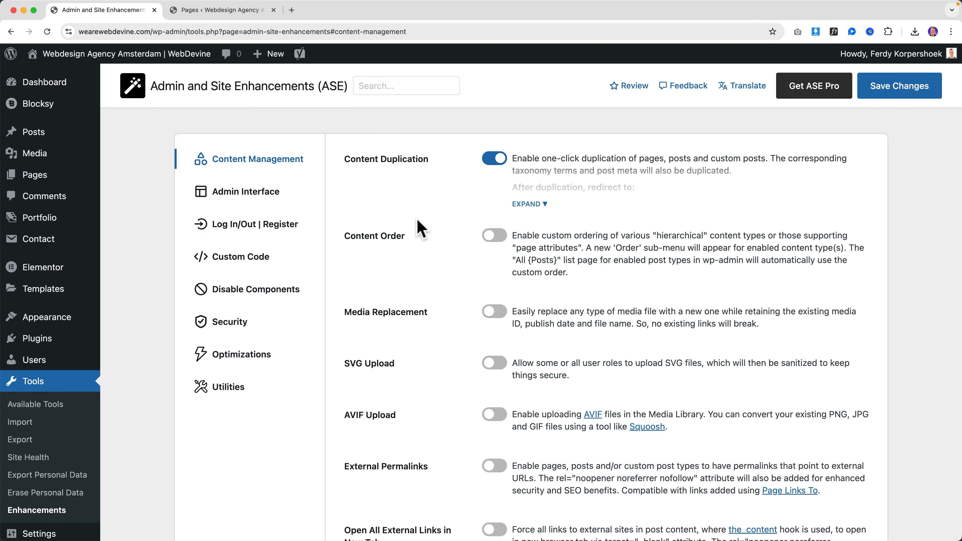
Turn on ASE Content Order and show which content types it applies to
{"action": "left_click", "coordinate": [497, 237]}
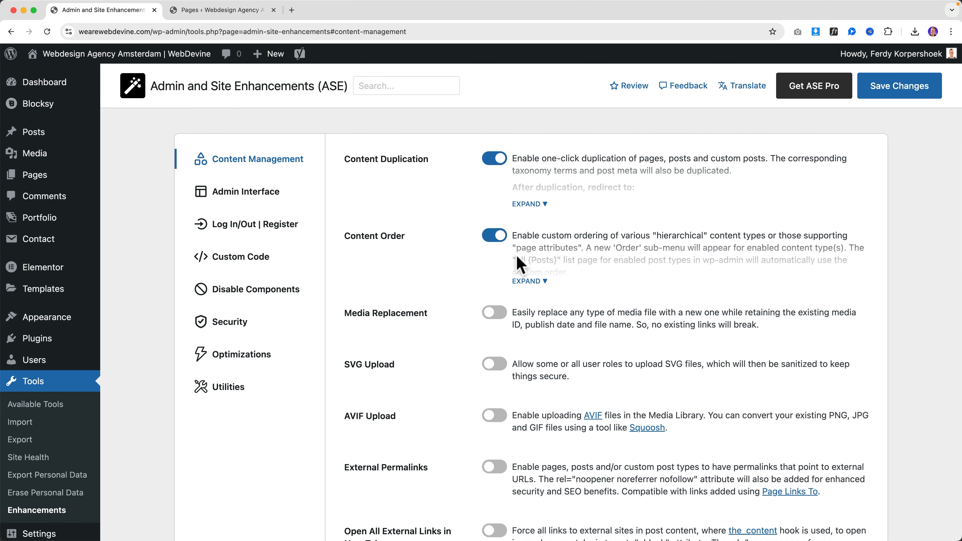
{"action": "left_click", "coordinate": [545, 282]}
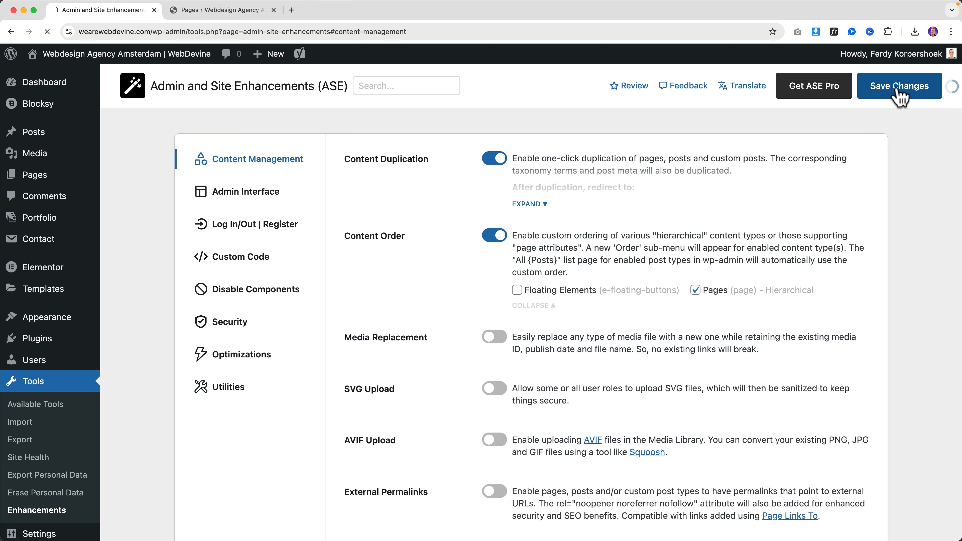
{"action": "left_click", "coordinate": [261, 12]}
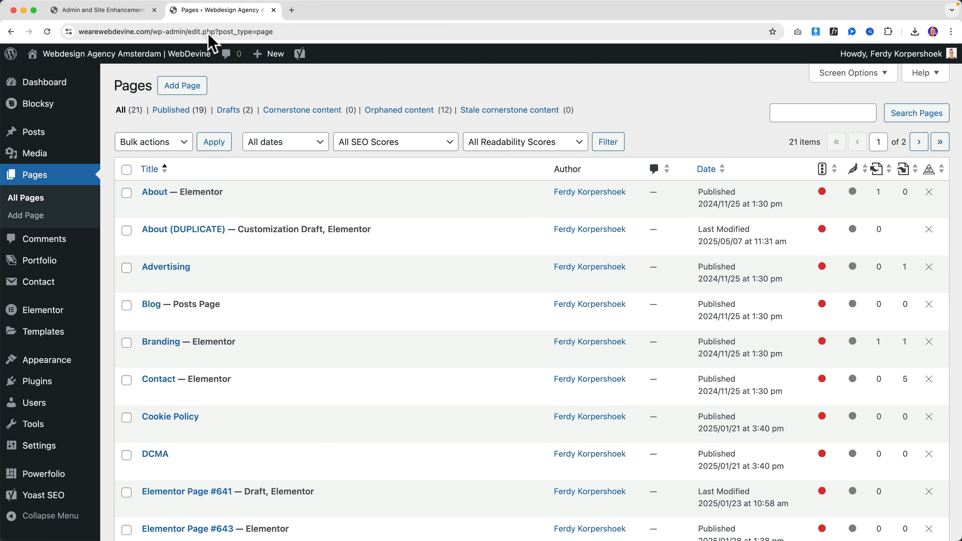
Reorder pages with Home at the top and Marketing moved up, then check All Pages
{"action": "left_click", "coordinate": [44, 181]}
{"action": "left_click", "coordinate": [19, 233]}
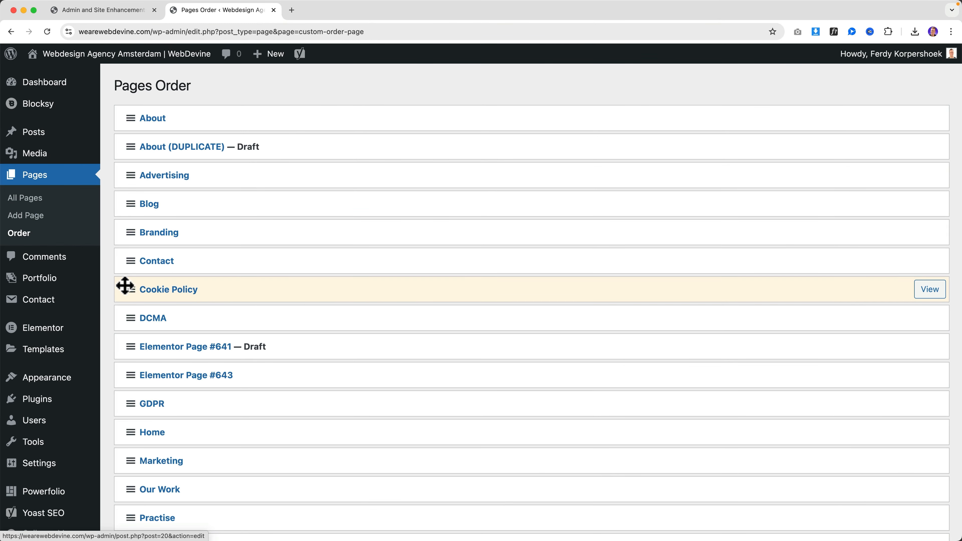
{"action": "left_click_drag", "start_coordinate": [133, 428], "coordinate": [130, 119]}
{"action": "scroll", "coordinate": [133, 322], "scroll_direction": "down", "scroll_amount": 3}
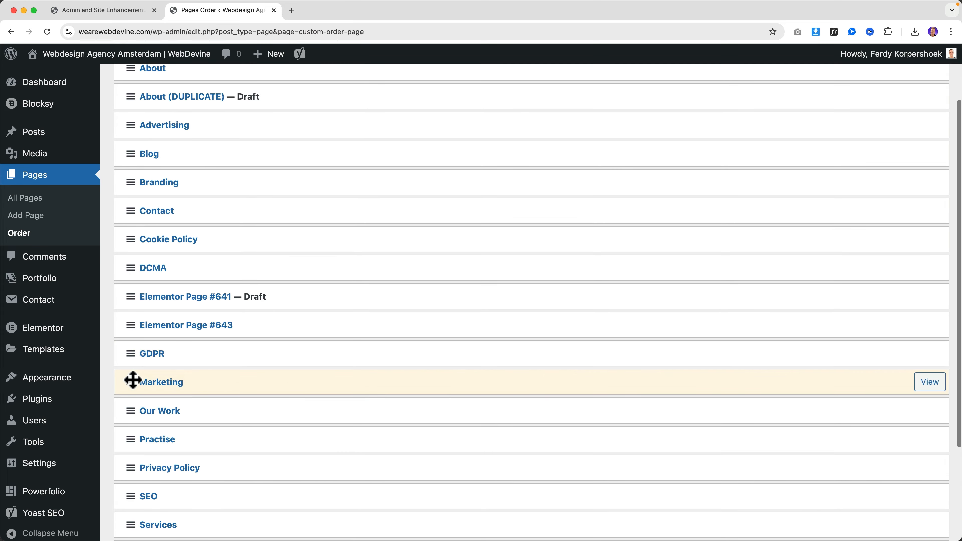
{"action": "left_click_drag", "start_coordinate": [133, 380], "coordinate": [133, 144]}
{"action": "scroll", "coordinate": [140, 250], "scroll_direction": "up", "scroll_amount": 3}
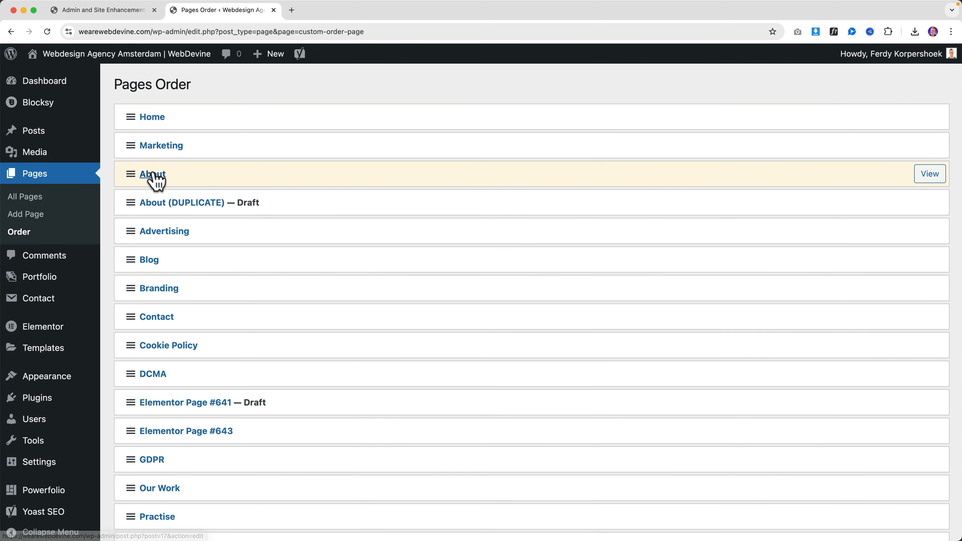
{"action": "left_click", "coordinate": [31, 201]}
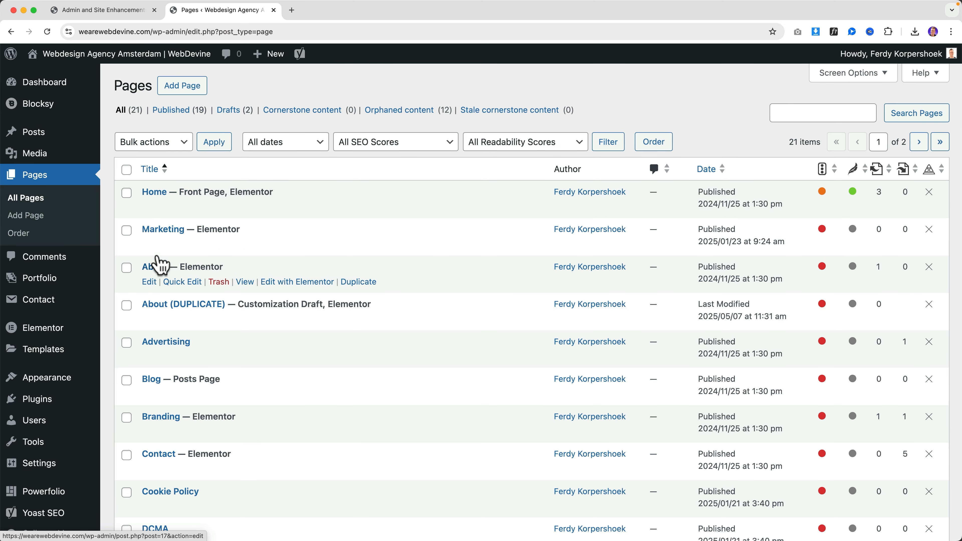
{"action": "left_click", "coordinate": [131, 11]}
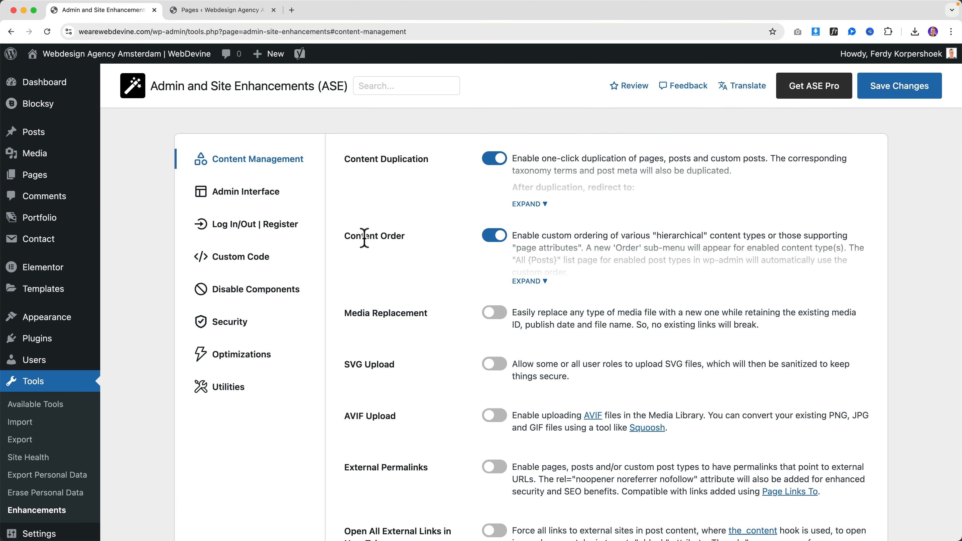
Visit the site's front-end home page and go to the WordPress dashboard
{"action": "scroll", "coordinate": [445, 227], "scroll_direction": "down", "scroll_amount": 3}
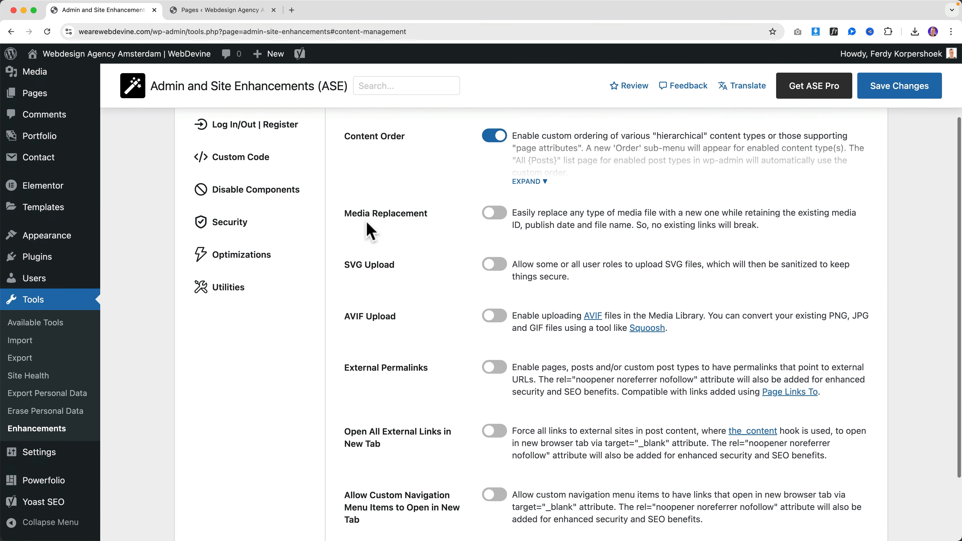
{"action": "left_click_drag", "start_coordinate": [345, 213], "coordinate": [432, 214]}
{"action": "left_click", "coordinate": [431, 214]}
{"action": "left_click", "coordinate": [223, 11]}
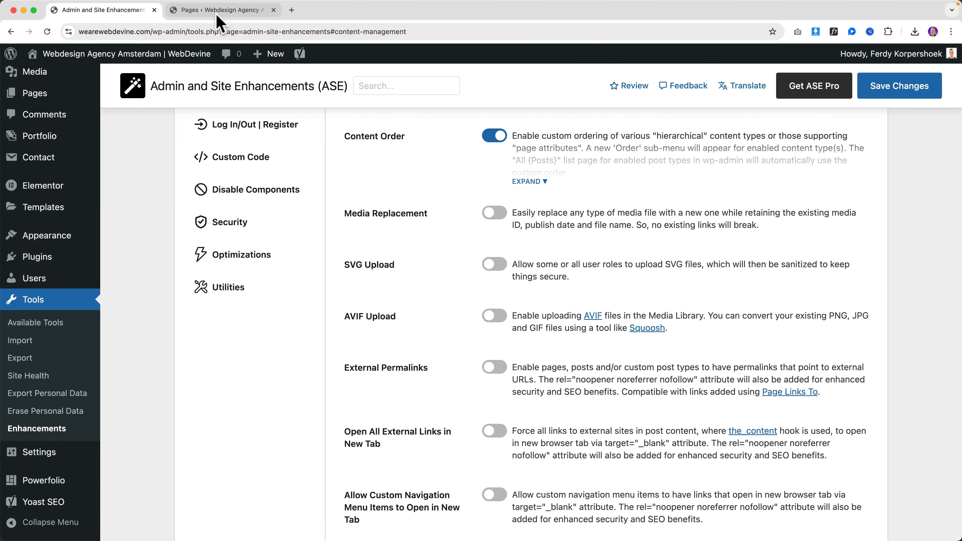
{"action": "left_click", "coordinate": [127, 57]}
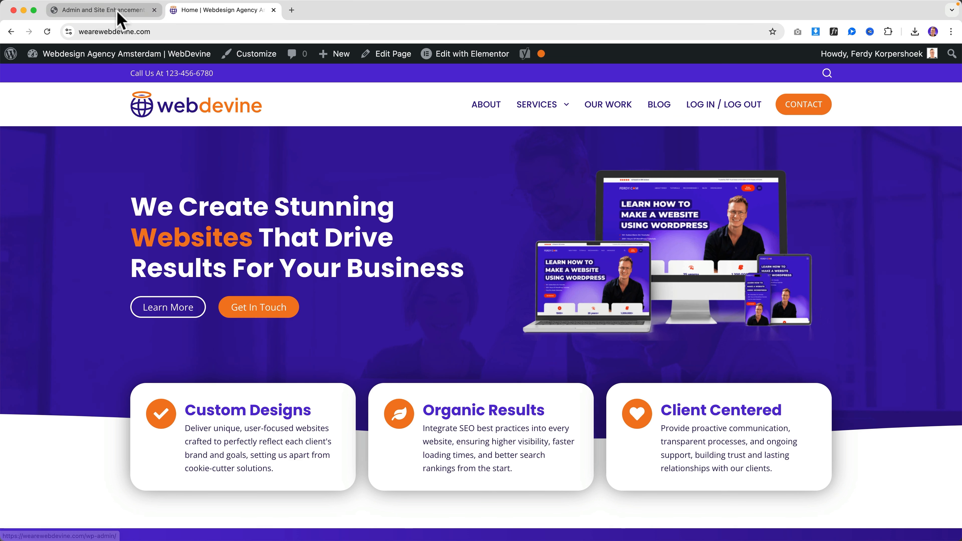
{"action": "left_click", "coordinate": [98, 56]}
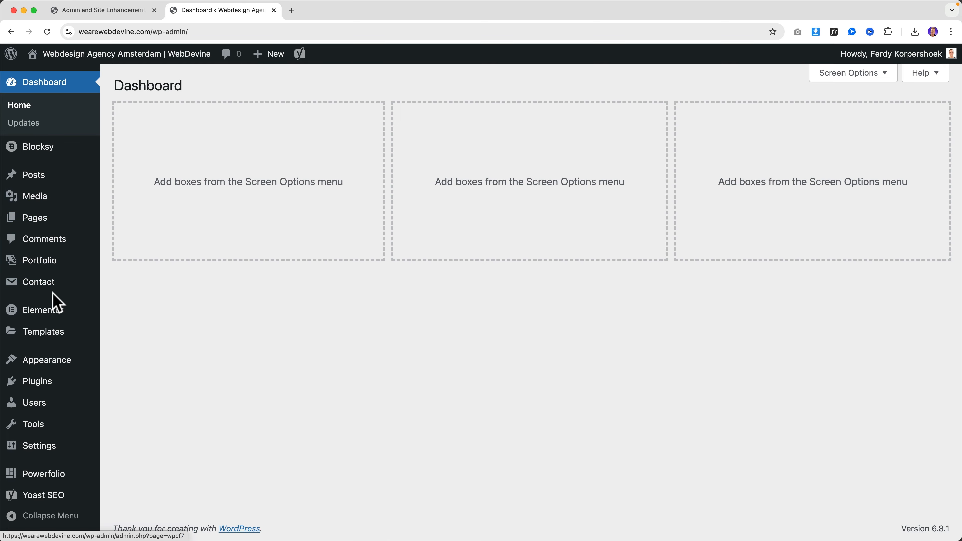
Open the WebDevine logo's full edit page from the Media Library, then toggle on Media Replacement
{"action": "left_click", "coordinate": [45, 199]}
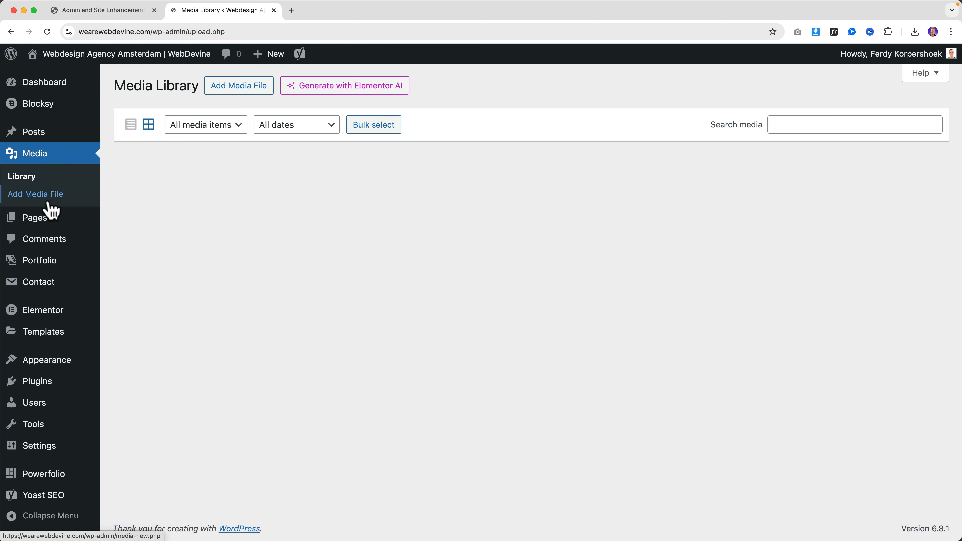
{"action": "left_click", "coordinate": [127, 11]}
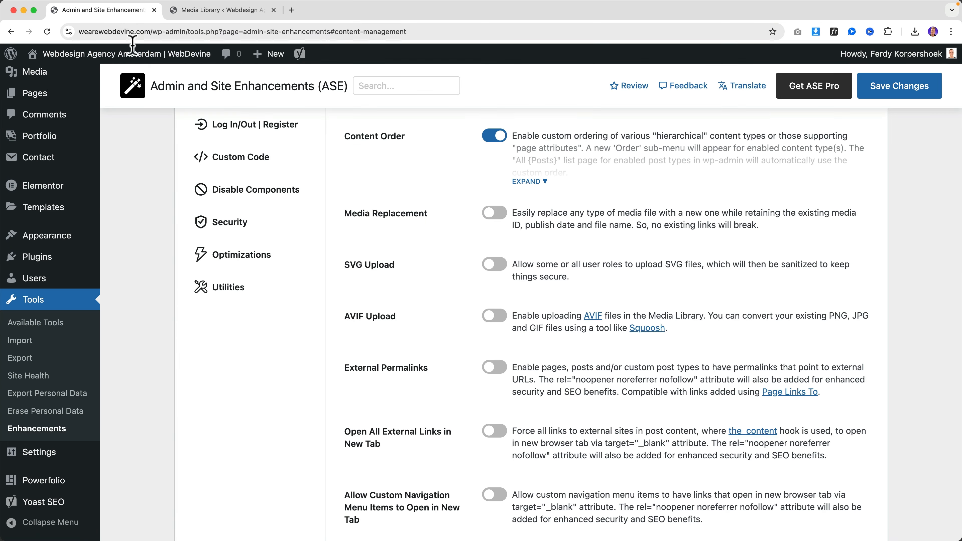
{"action": "left_click", "coordinate": [206, 11]}
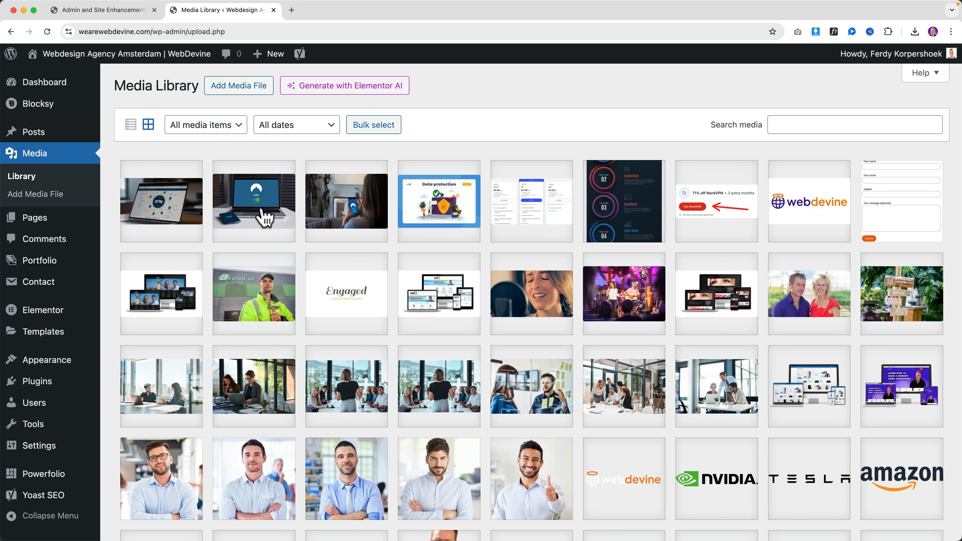
{"action": "scroll", "coordinate": [257, 215], "scroll_direction": "down", "scroll_amount": 10}
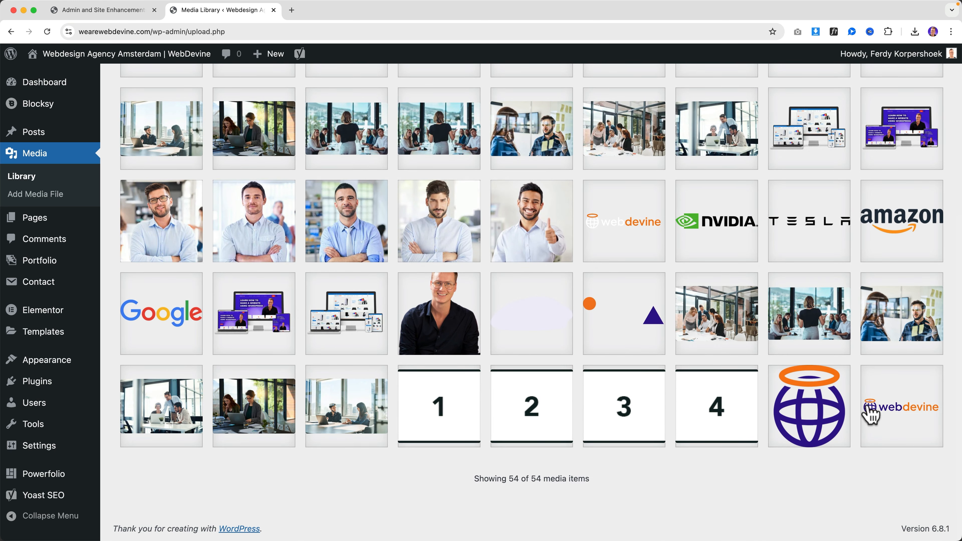
{"action": "left_click", "coordinate": [904, 410]}
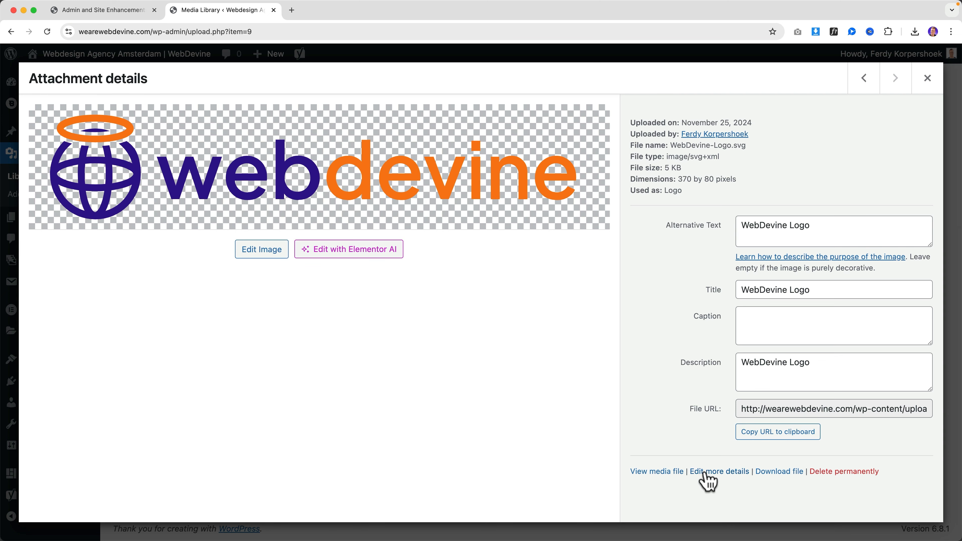
{"action": "left_click", "coordinate": [717, 474]}
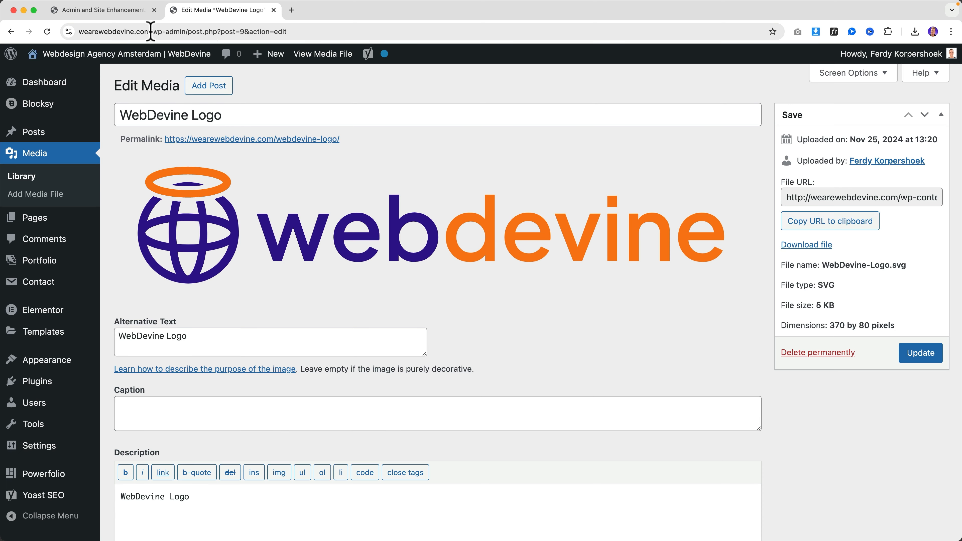
{"action": "left_click", "coordinate": [138, 10]}
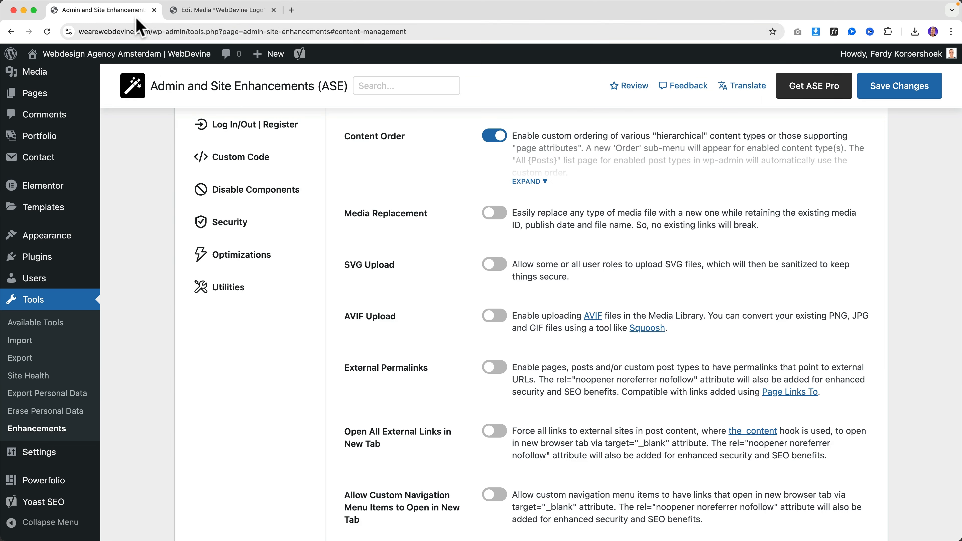
{"action": "left_click", "coordinate": [495, 213]}
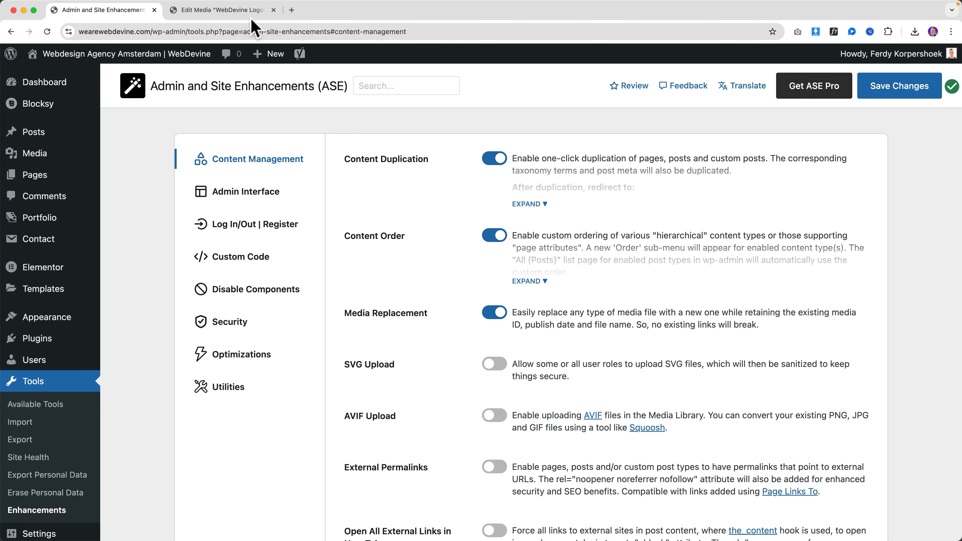
Replace the WebDevine logo file with Desktop's Logo.svg, update it, and check the live site
{"action": "left_click", "coordinate": [234, 14]}
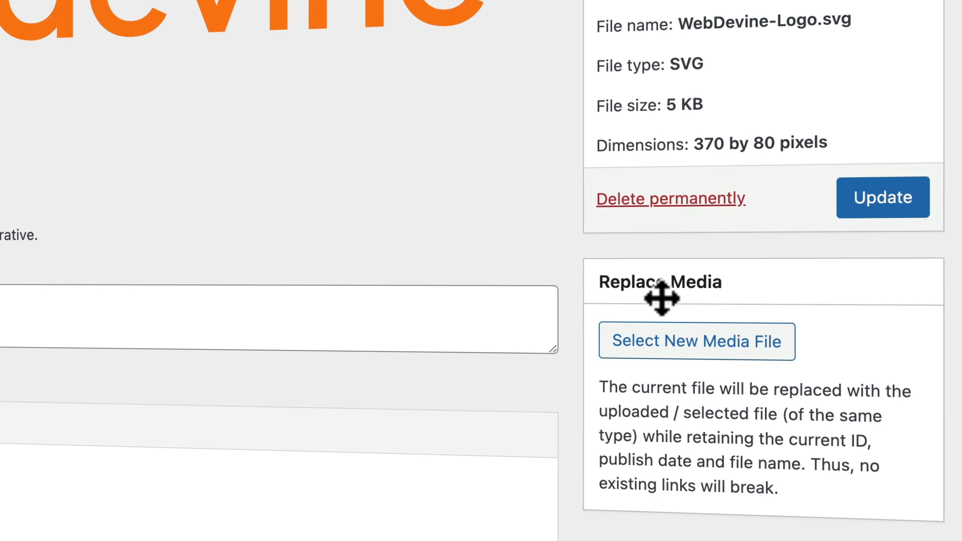
{"action": "left_click", "coordinate": [681, 343]}
{"action": "left_click", "coordinate": [188, 247]}
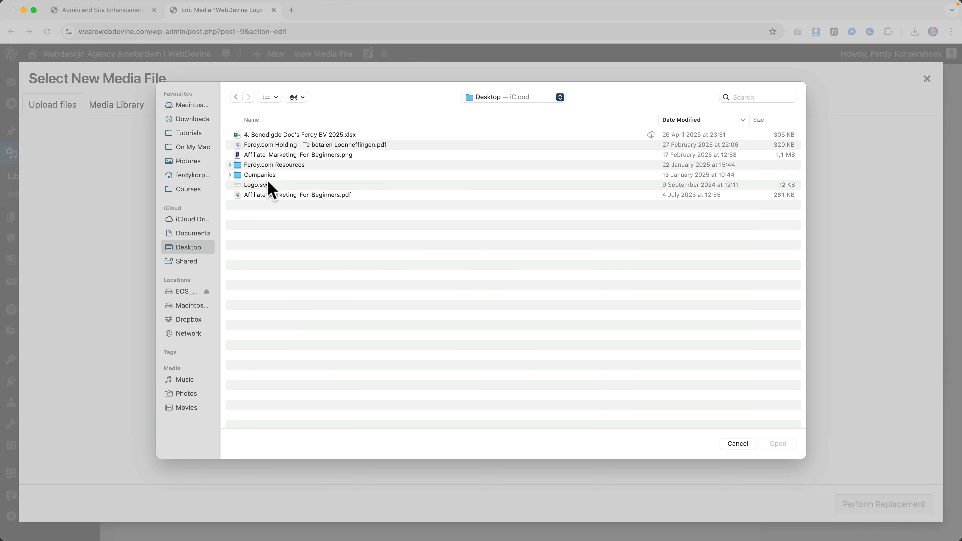
{"action": "left_click", "coordinate": [260, 185]}
{"action": "left_click", "coordinate": [776, 444]}
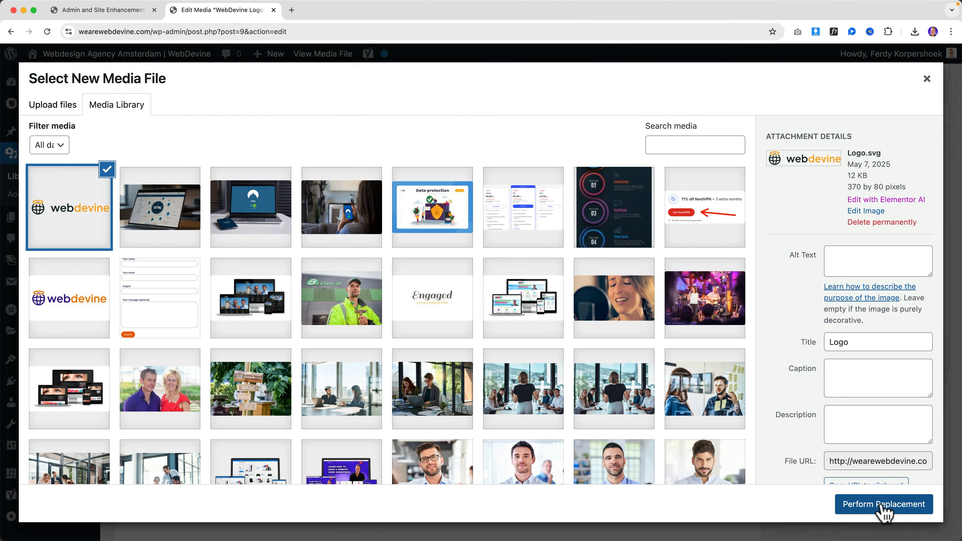
{"action": "left_click", "coordinate": [883, 508]}
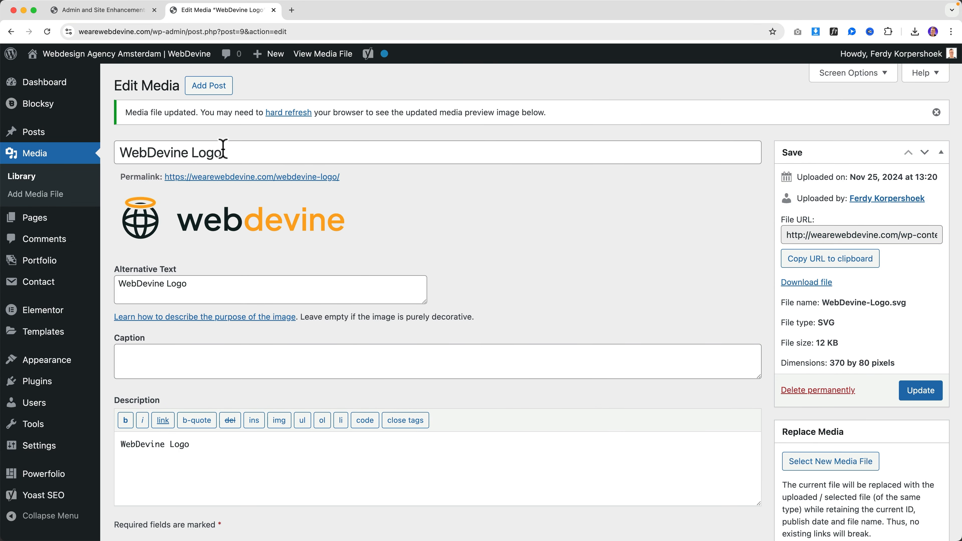
{"action": "left_click", "coordinate": [907, 390]}
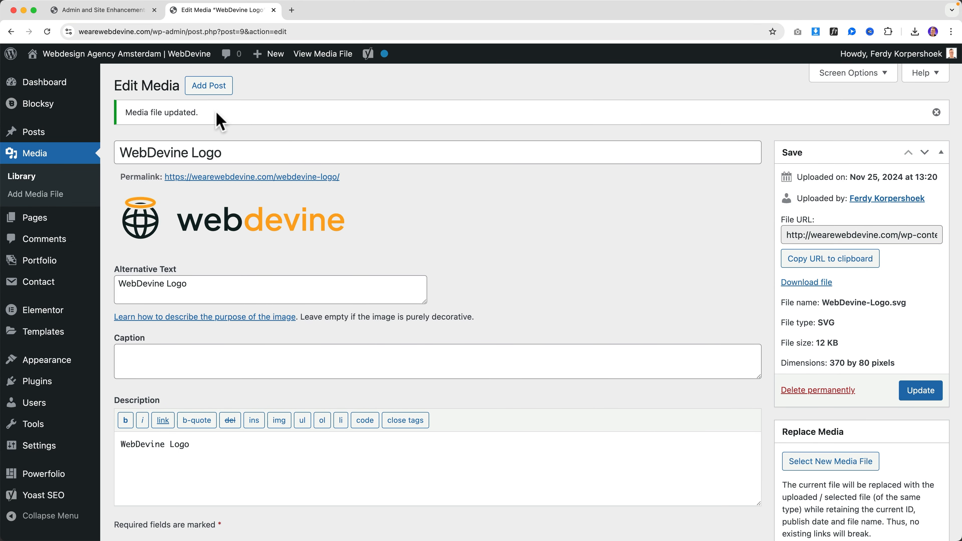
{"action": "left_click", "coordinate": [162, 60]}
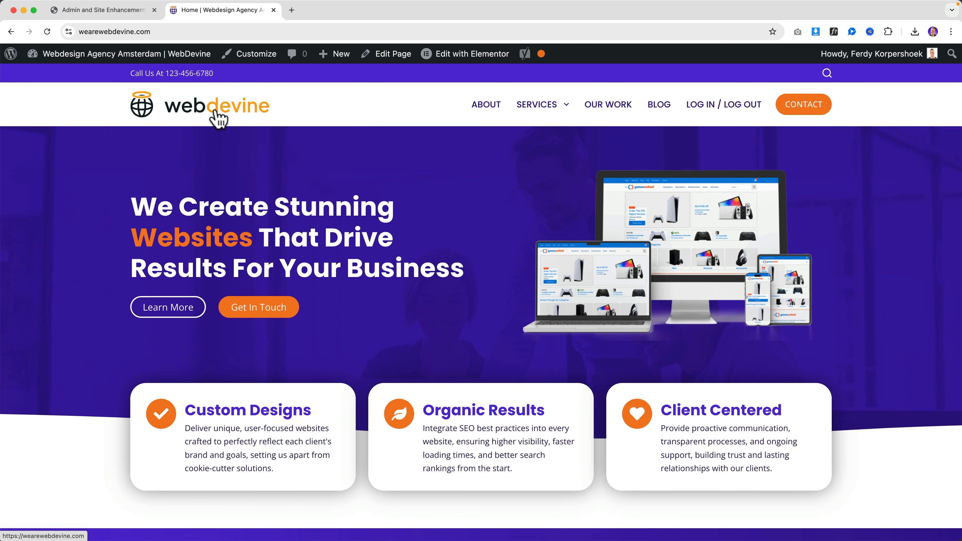
{"action": "left_click", "coordinate": [113, 11]}
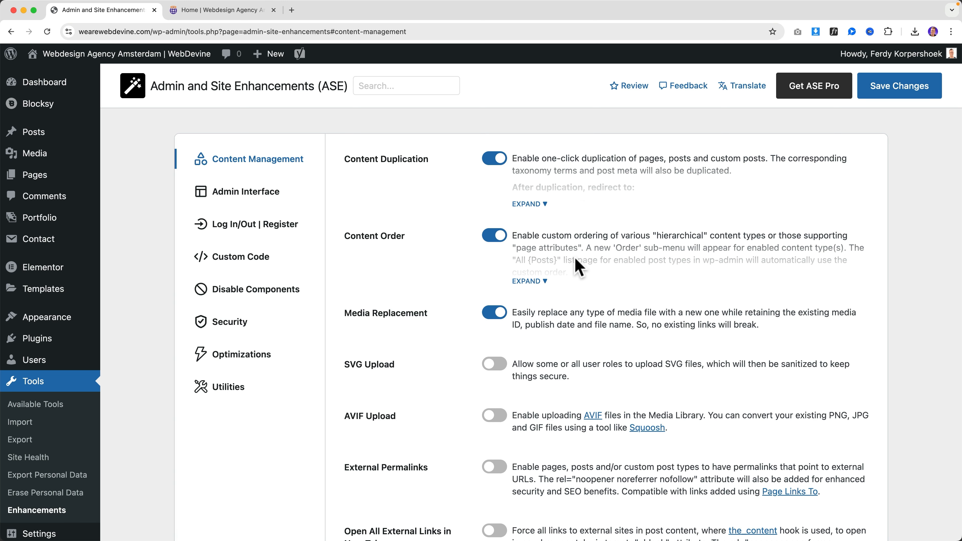
Glance at the home page tab, then scroll the ASE settings down to SVG Upload
{"action": "scroll", "coordinate": [534, 242], "scroll_direction": "down", "scroll_amount": 5}
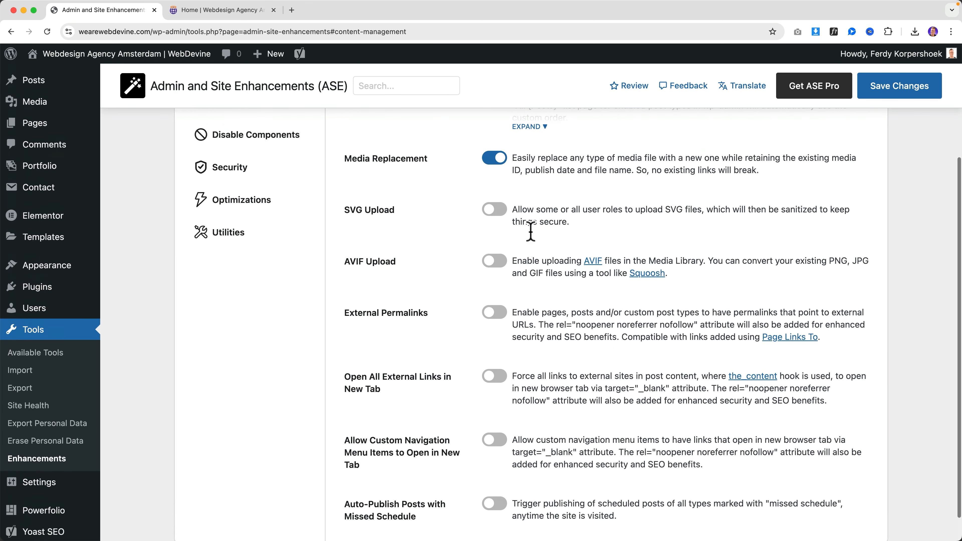
{"action": "scroll", "coordinate": [530, 231], "scroll_direction": "up", "scroll_amount": 5}
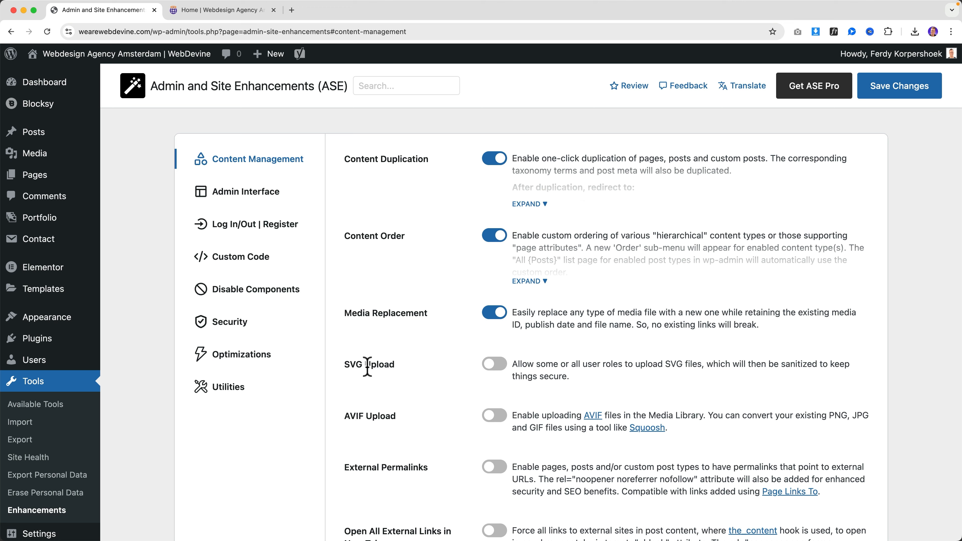
{"action": "left_click", "coordinate": [229, 12]}
{"action": "left_click", "coordinate": [113, 11]}
{"action": "scroll", "coordinate": [437, 299], "scroll_direction": "down", "scroll_amount": 2}
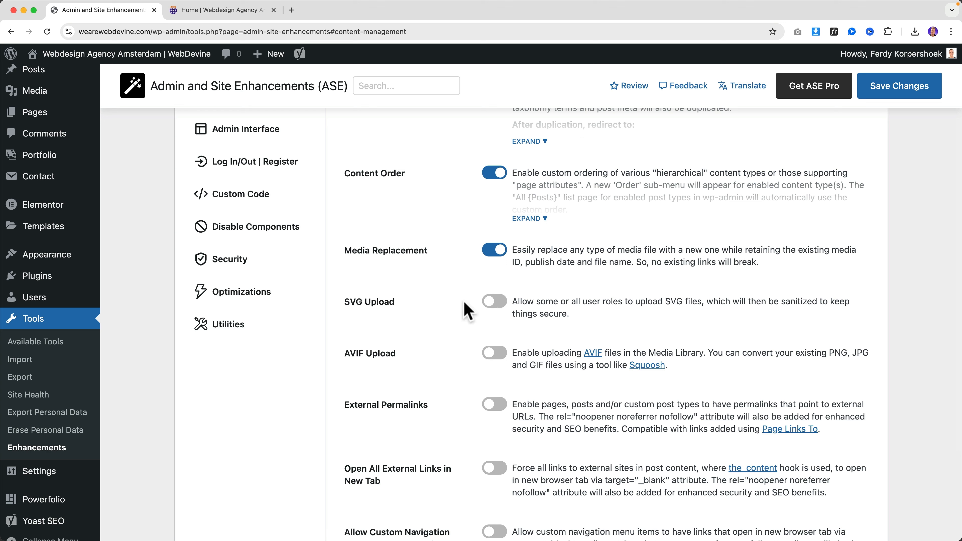
{"action": "left_click_drag", "start_coordinate": [348, 303], "coordinate": [379, 302]}
{"action": "left_click", "coordinate": [380, 302]}
Switch on SVG Upload for the Administrator role and save the settings
{"action": "left_click", "coordinate": [493, 301]}
{"action": "left_click", "coordinate": [534, 348]}
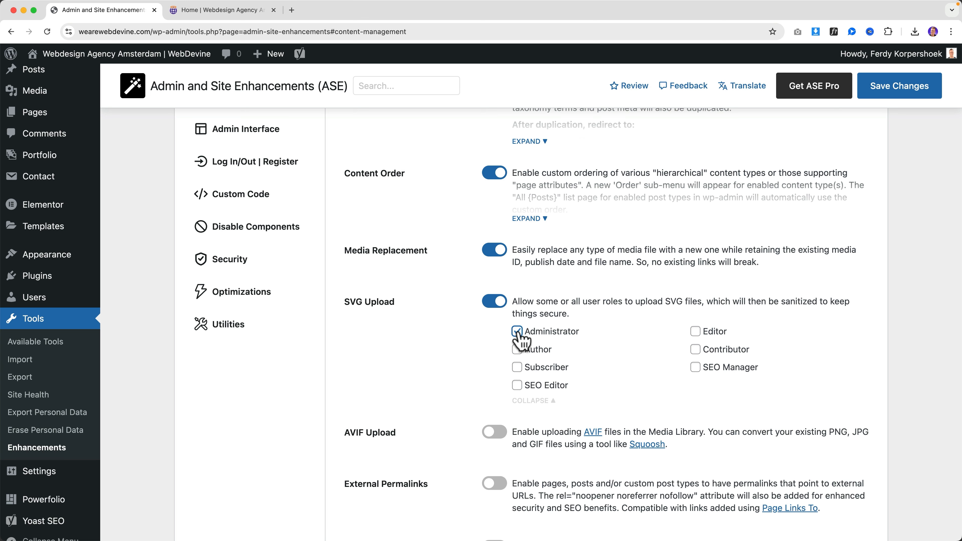
{"action": "left_click", "coordinate": [884, 95]}
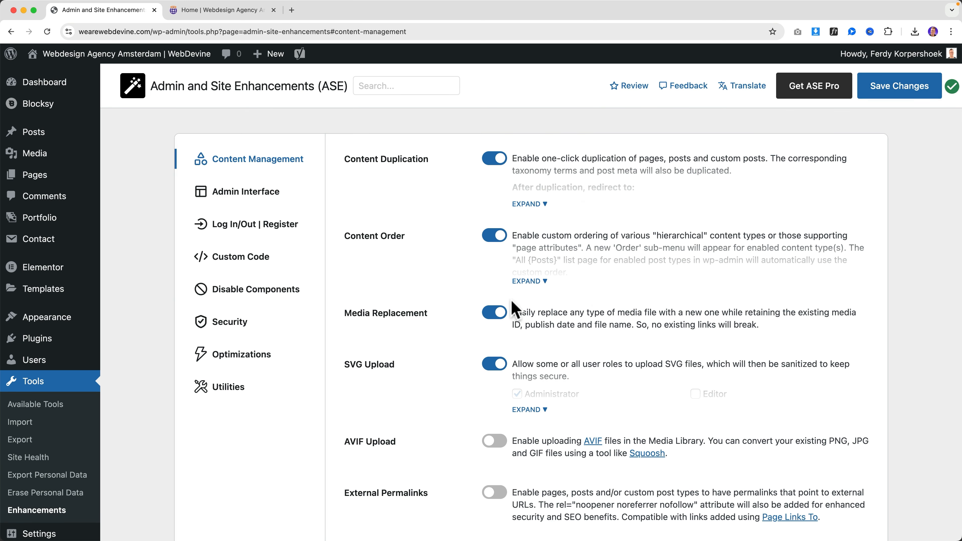
{"action": "scroll", "coordinate": [512, 303], "scroll_direction": "down", "scroll_amount": 5}
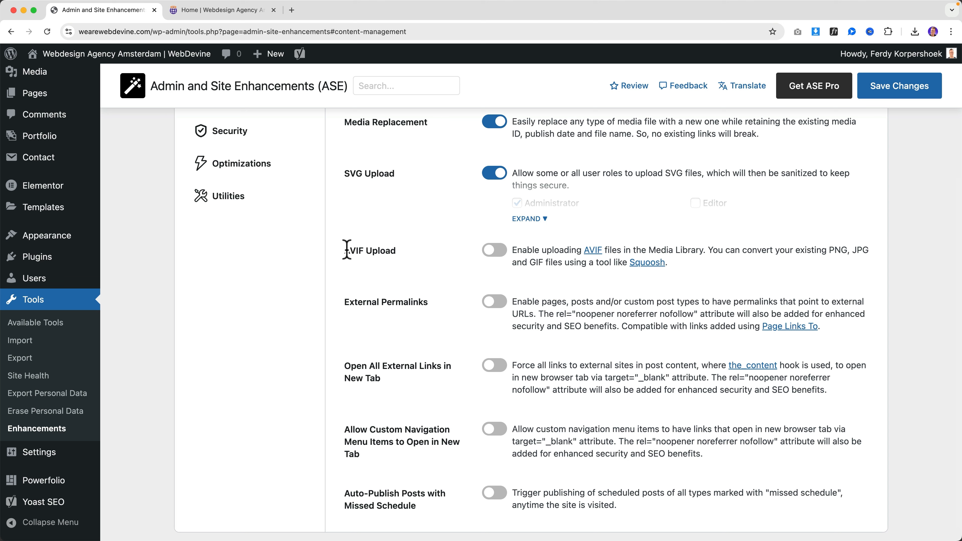
Turn on ASE AVIF Upload, check its support details, and save the settings
{"action": "left_click", "coordinate": [491, 251]}
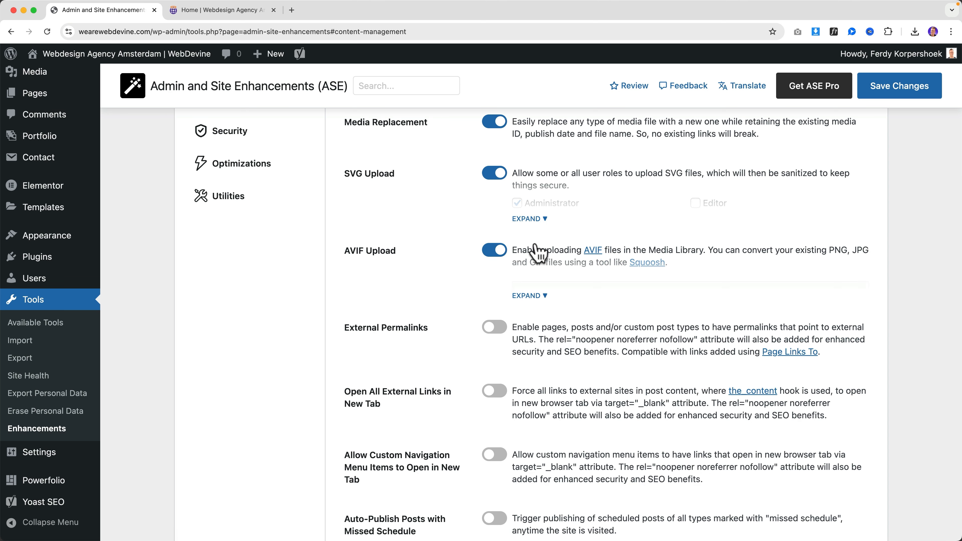
{"action": "left_click", "coordinate": [529, 297]}
{"action": "left_click", "coordinate": [908, 90]}
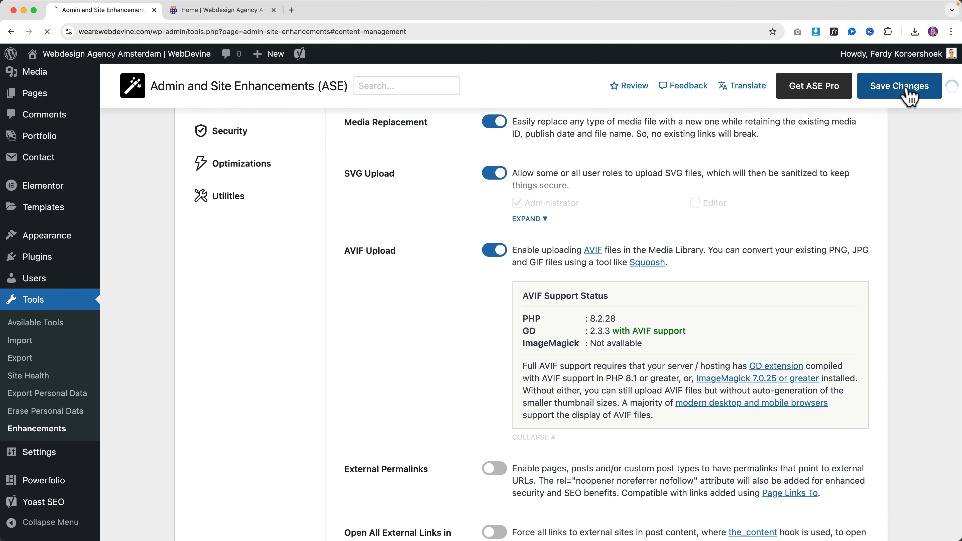
Upload Affiliate-Marketing-For-Beginners.avif to the Media Library, then return to the ASE settings
{"action": "left_click", "coordinate": [222, 11]}
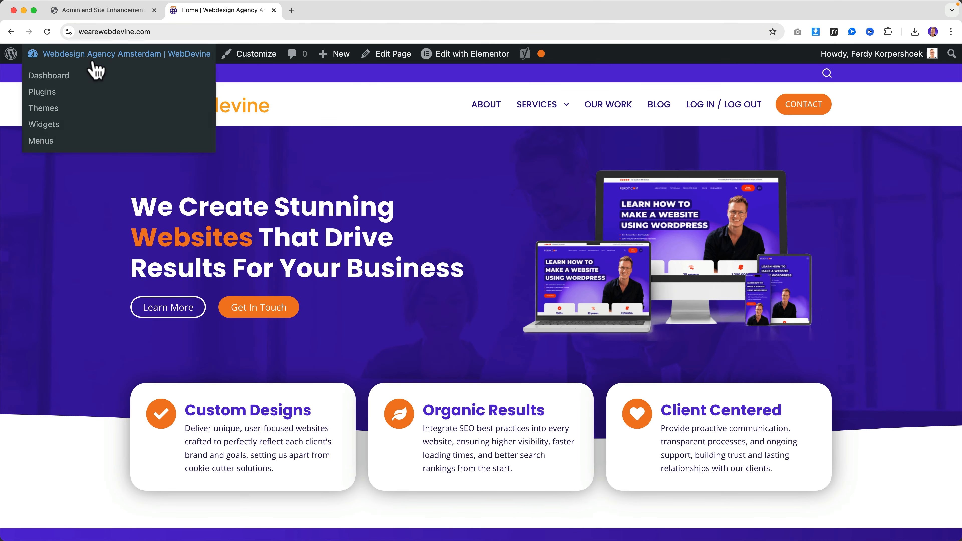
{"action": "left_click", "coordinate": [95, 71]}
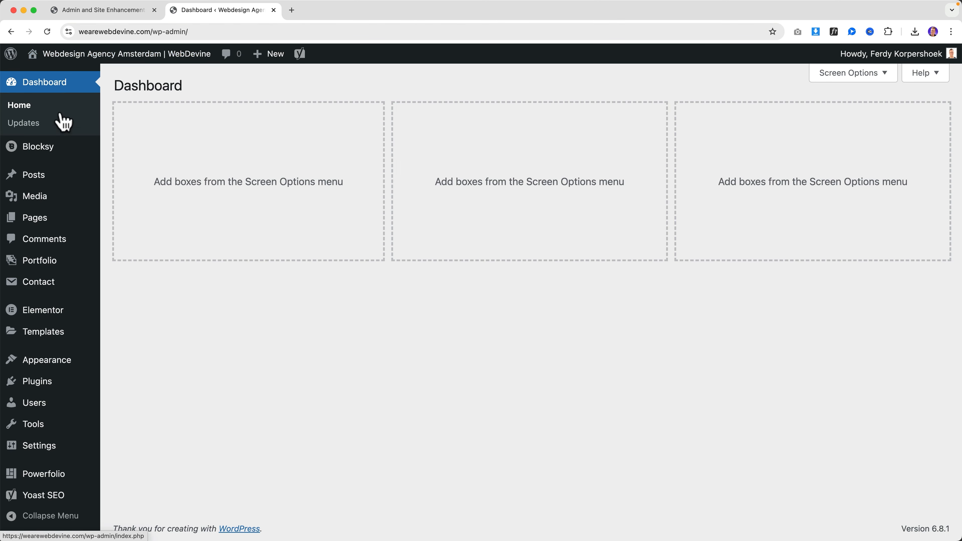
{"action": "left_click", "coordinate": [38, 195]}
{"action": "left_click", "coordinate": [235, 86]}
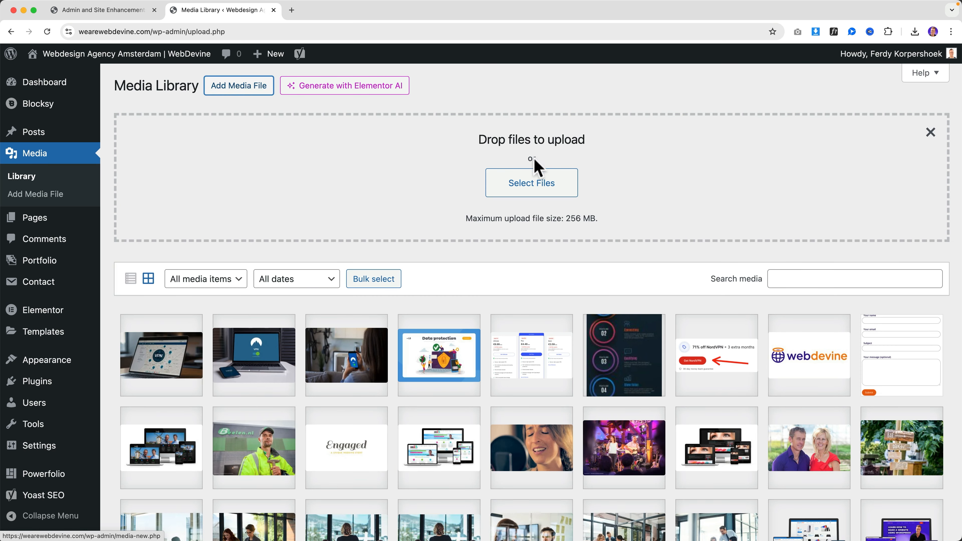
{"action": "left_click", "coordinate": [536, 191]}
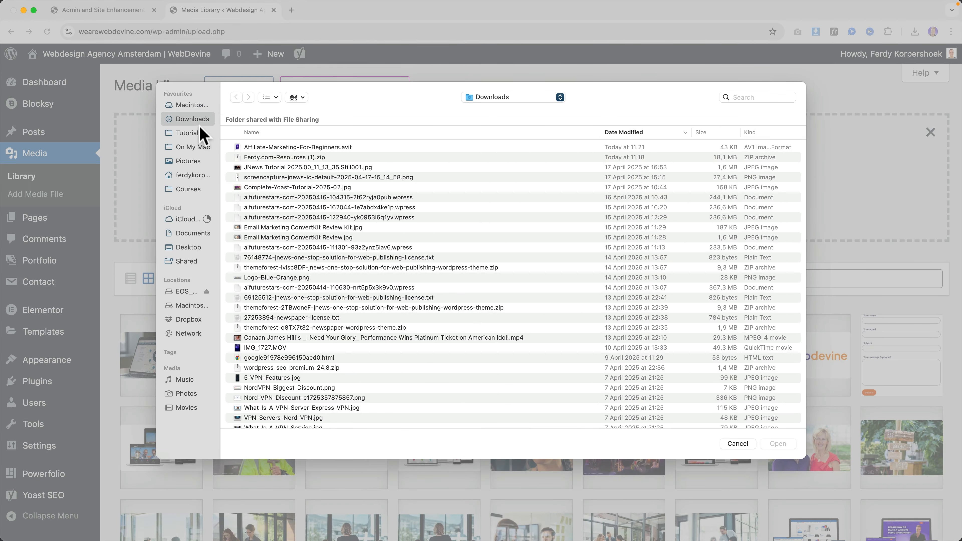
{"action": "left_click", "coordinate": [275, 147]}
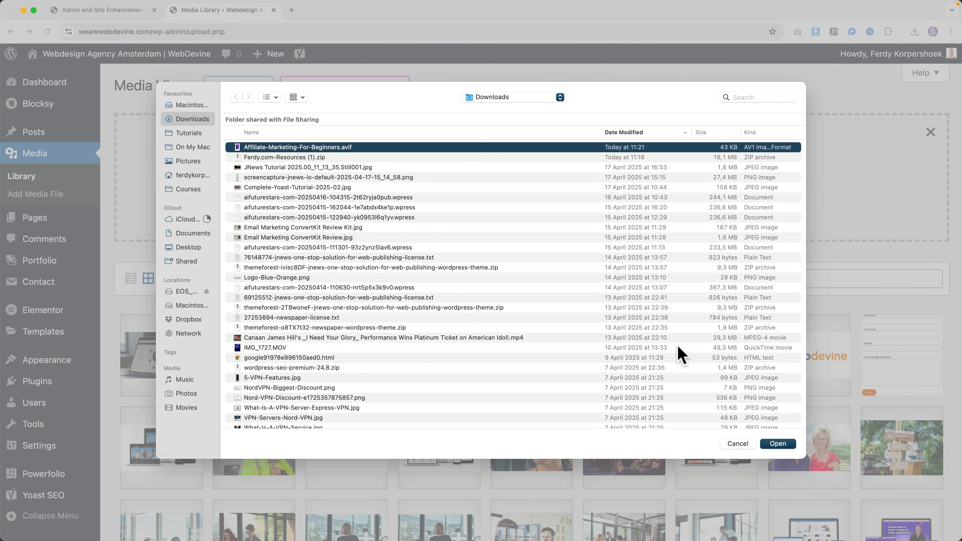
{"action": "left_click", "coordinate": [778, 444]}
{"action": "left_click", "coordinate": [161, 355]}
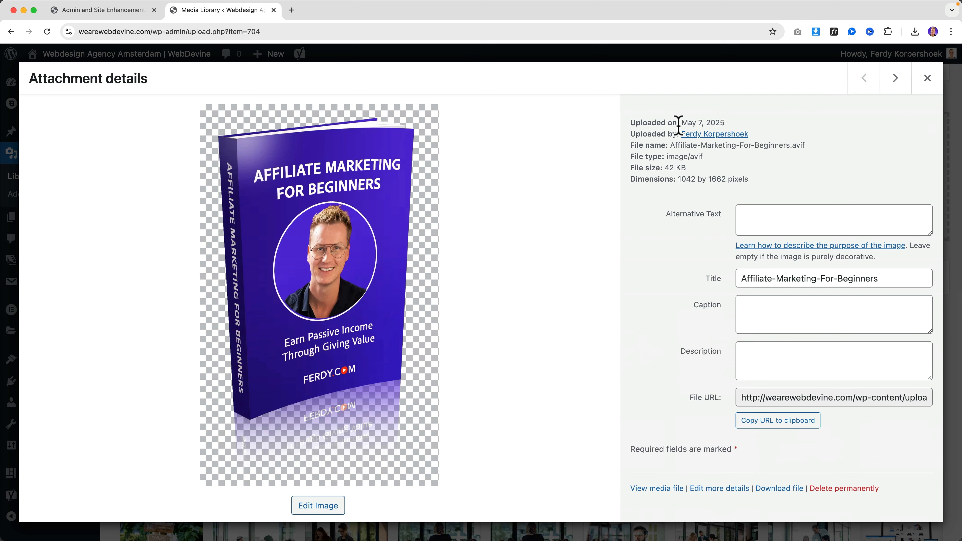
{"action": "left_click", "coordinate": [926, 79]}
{"action": "left_click", "coordinate": [138, 14]}
{"action": "scroll", "coordinate": [446, 414], "scroll_direction": "down", "scroll_amount": 2}
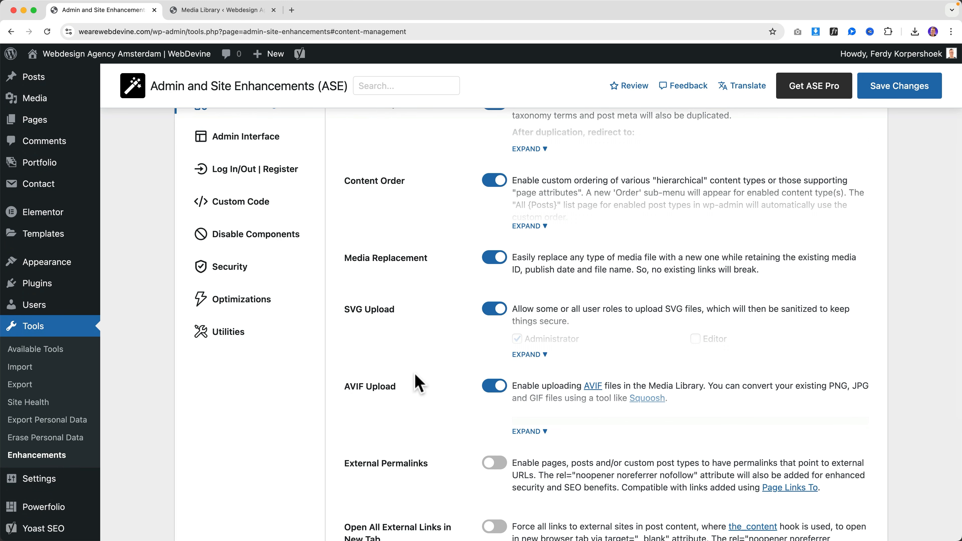
Turn on External Permalinks and tick all its post types, including Floating Elements
{"action": "scroll", "coordinate": [424, 377], "scroll_direction": "down", "scroll_amount": 5}
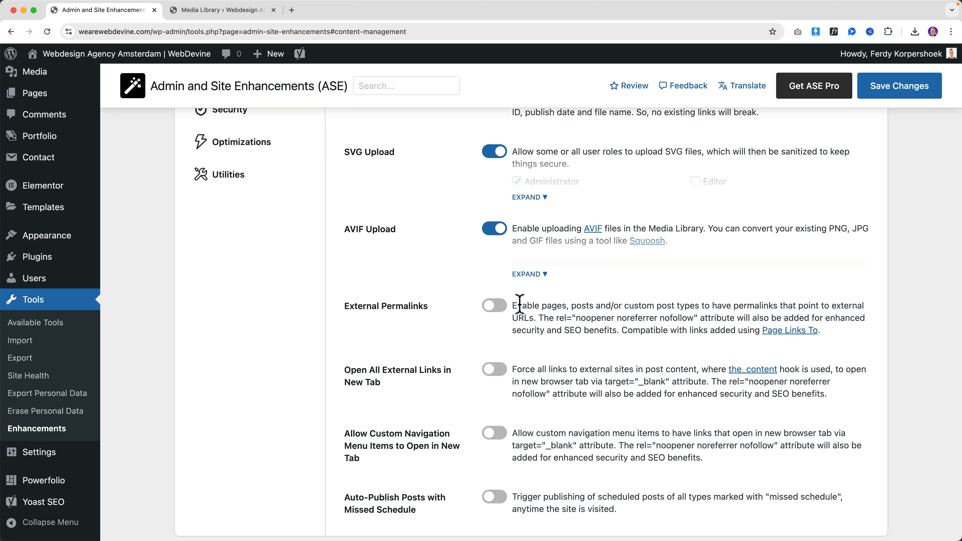
{"action": "left_click", "coordinate": [496, 308]}
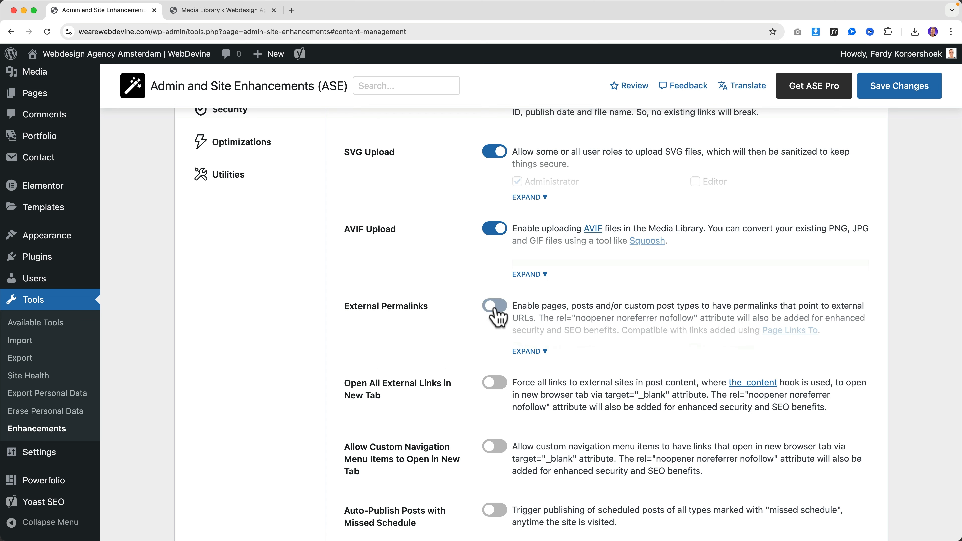
{"action": "left_click", "coordinate": [540, 355]}
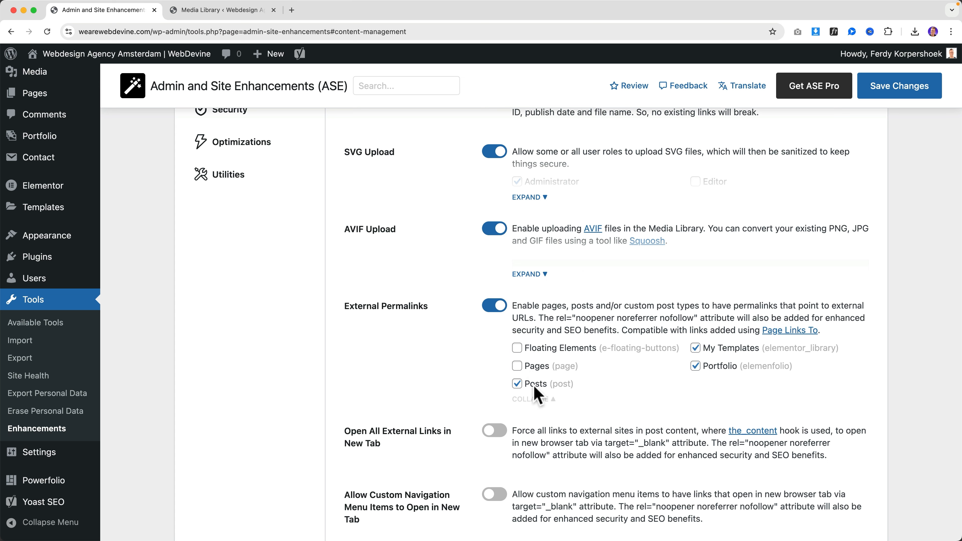
{"action": "left_click", "coordinate": [535, 386]}
{"action": "left_click", "coordinate": [536, 349]}
{"action": "left_click_drag", "start_coordinate": [565, 329], "coordinate": [605, 331]}
{"action": "left_click", "coordinate": [606, 331]}
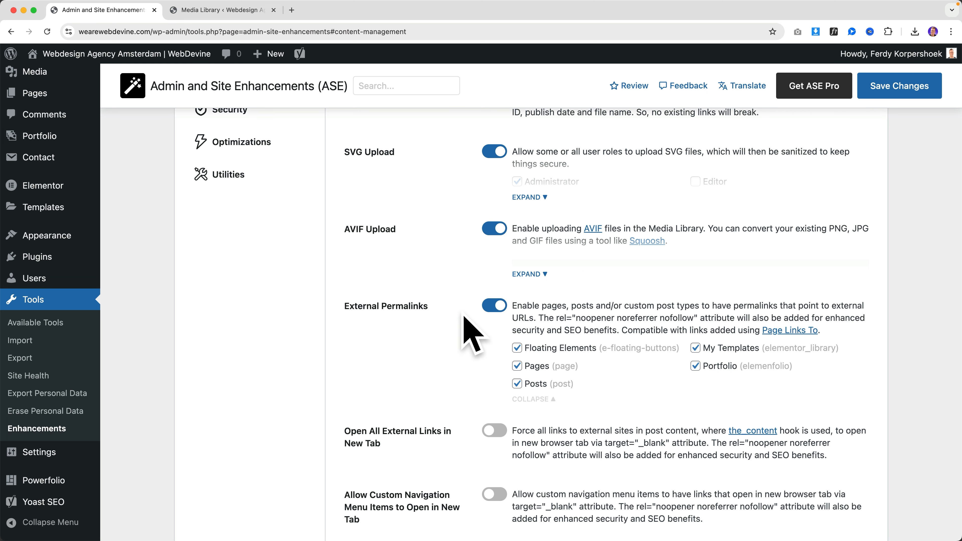
{"action": "scroll", "coordinate": [463, 316], "scroll_direction": "down", "scroll_amount": 1}
{"action": "scroll", "coordinate": [463, 316], "scroll_direction": "down", "scroll_amount": 3}
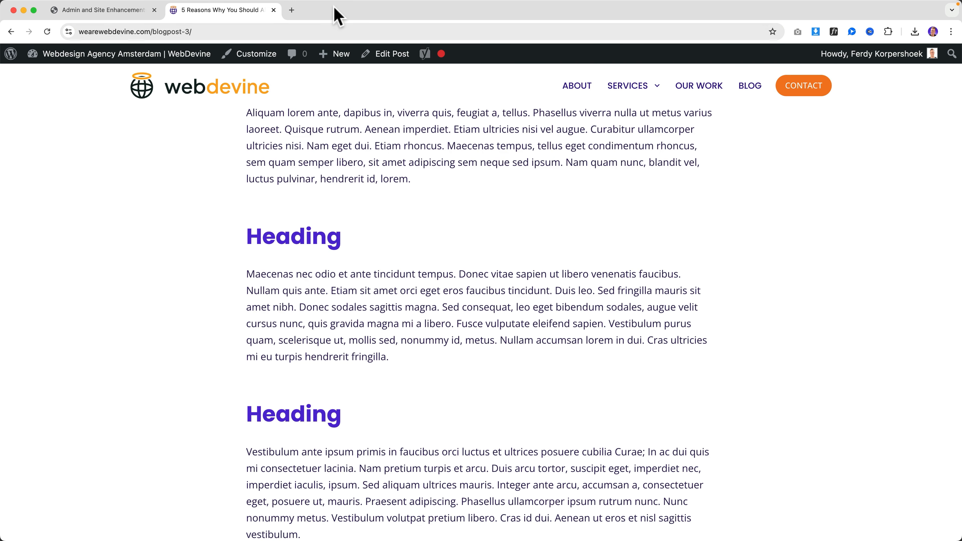
Switch on Open All External Links in New Tab and save the ASE settings
{"action": "left_click", "coordinate": [114, 12]}
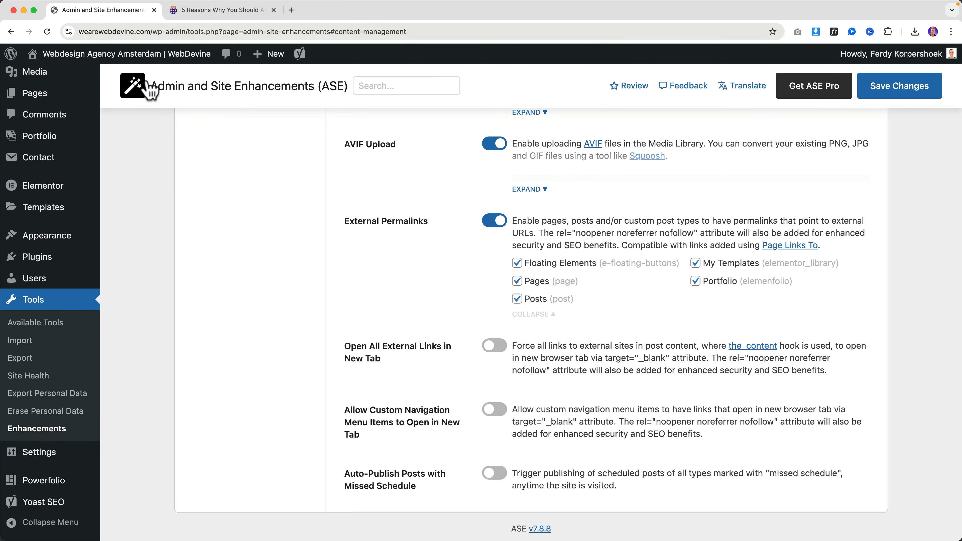
{"action": "left_click", "coordinate": [494, 345]}
{"action": "left_click", "coordinate": [890, 89]}
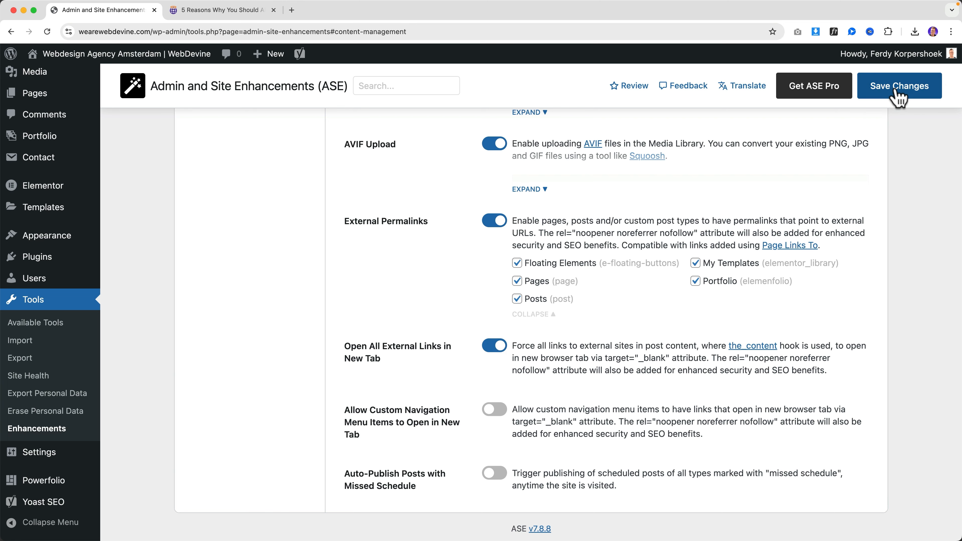
{"action": "scroll", "coordinate": [522, 307], "scroll_direction": "down", "scroll_amount": 7}
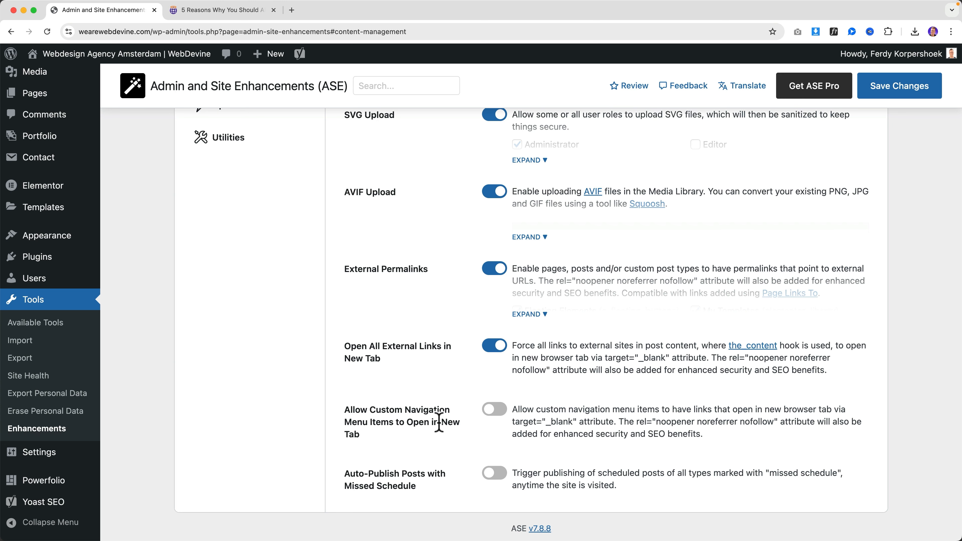
{"action": "left_click", "coordinate": [228, 11]}
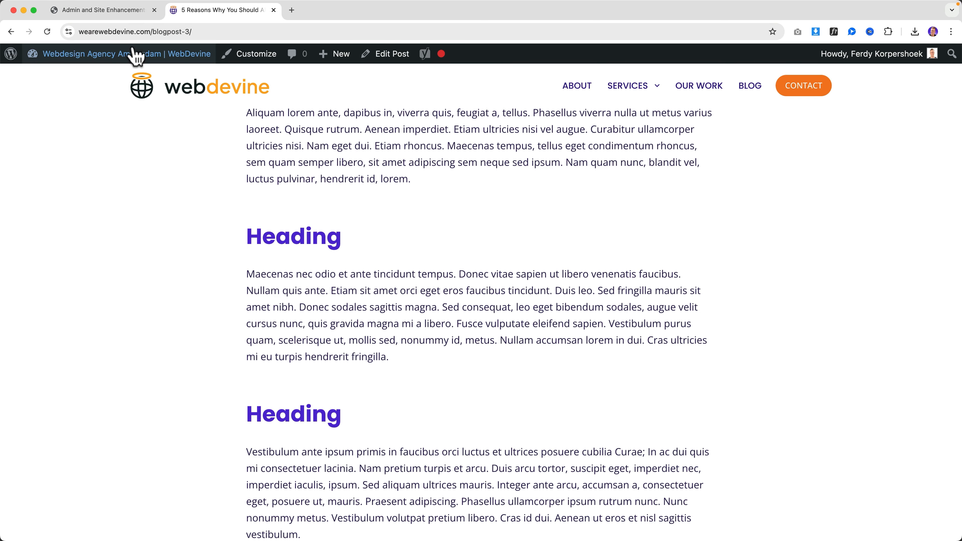
Open Appearance > Menus, collapse the Pages panel, and expand Custom Links
{"action": "mouse_move", "coordinate": [131, 56]}
{"action": "left_click", "coordinate": [48, 141]}
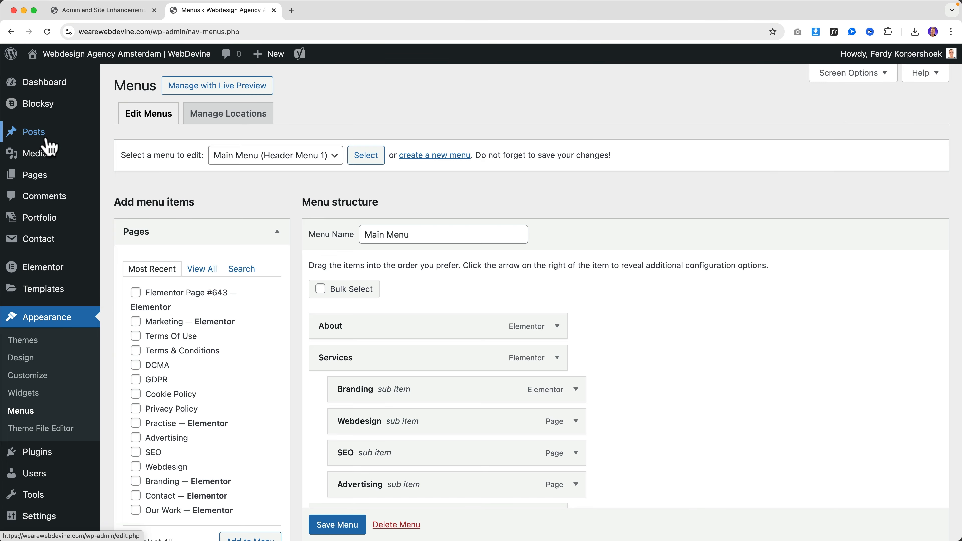
{"action": "scroll", "coordinate": [170, 214], "scroll_direction": "down", "scroll_amount": 2}
{"action": "left_click", "coordinate": [176, 167]}
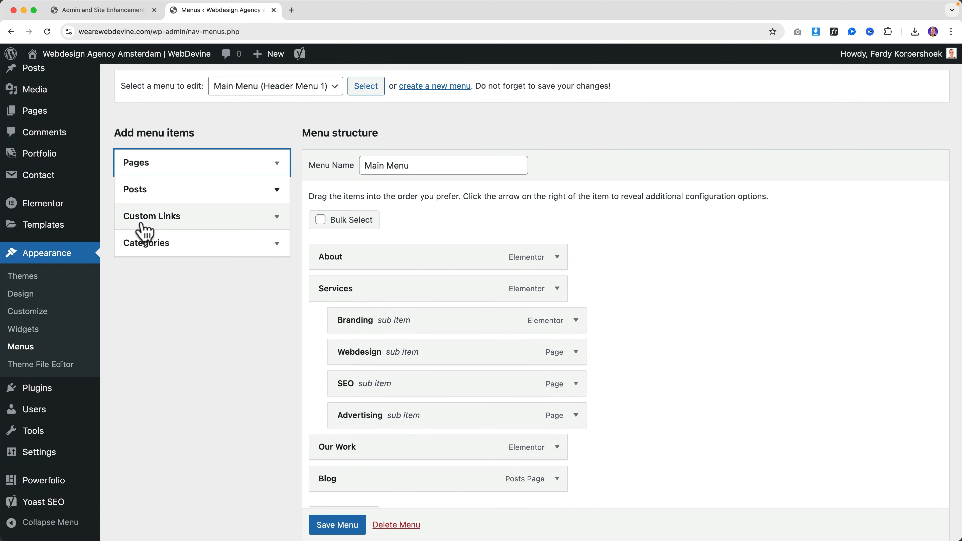
{"action": "left_click", "coordinate": [158, 227]}
{"action": "left_click", "coordinate": [186, 259]}
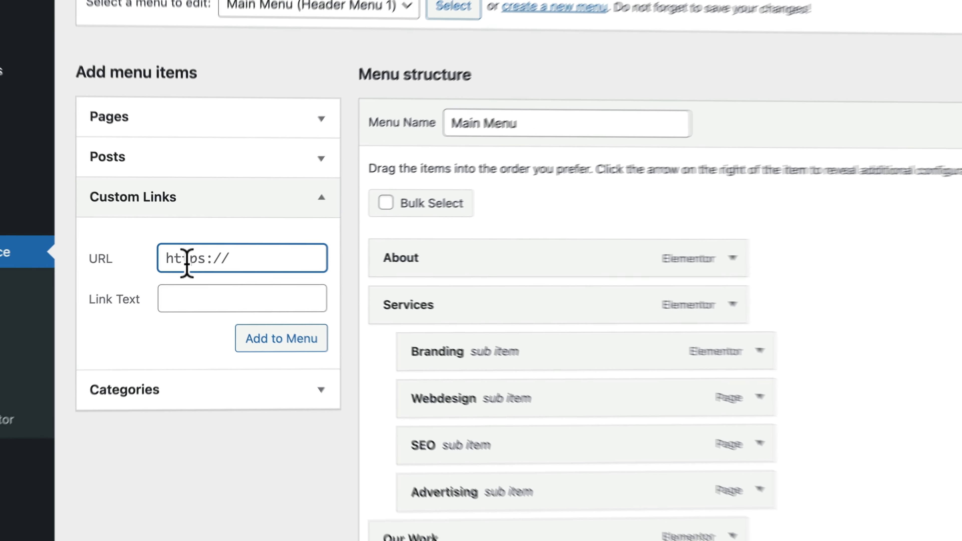
{"action": "type", "text": "jhtt"}
{"action": "key", "text": "BackSpace"}
{"action": "key", "text": "super+a"}
{"action": "type", "text": "https:/fer"}
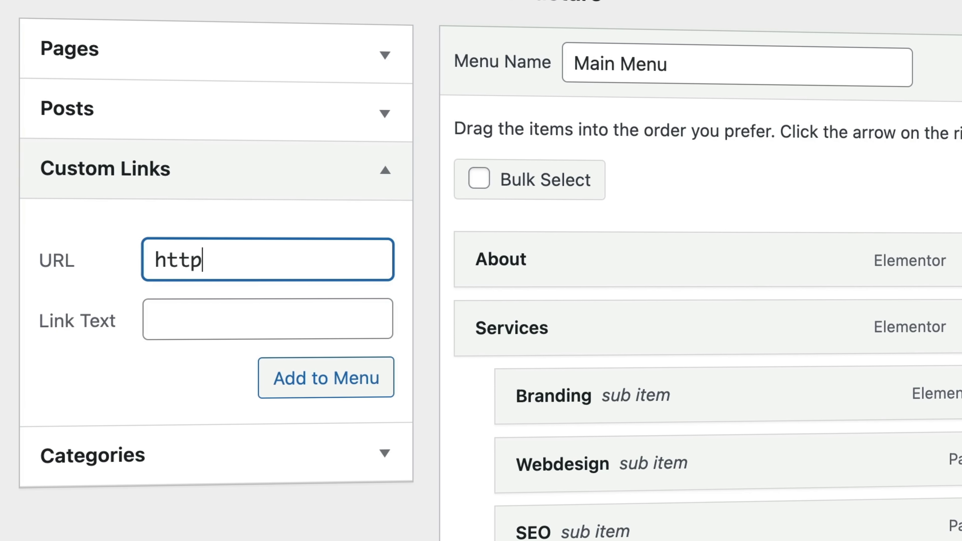
{"action": "type", "text": "dy.com"}
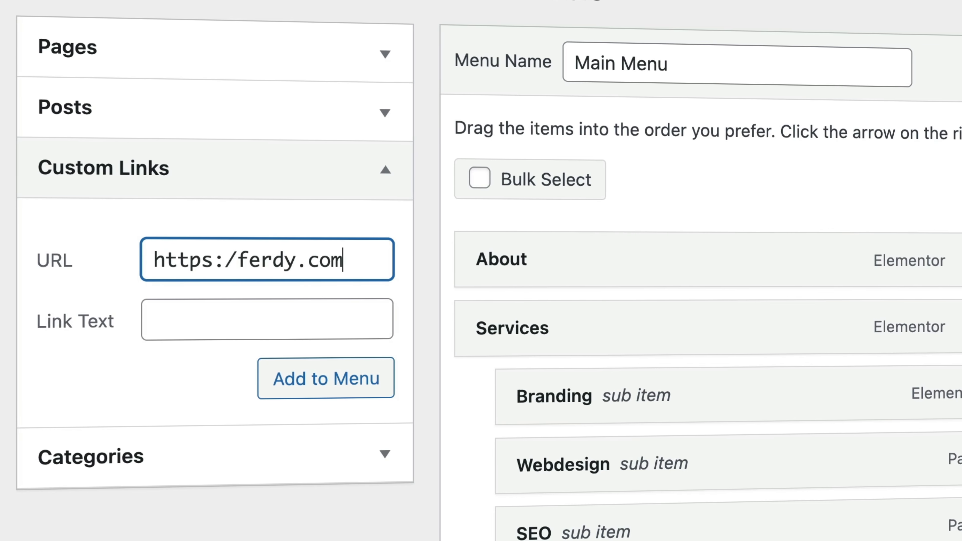
{"action": "left_click", "coordinate": [224, 259]}
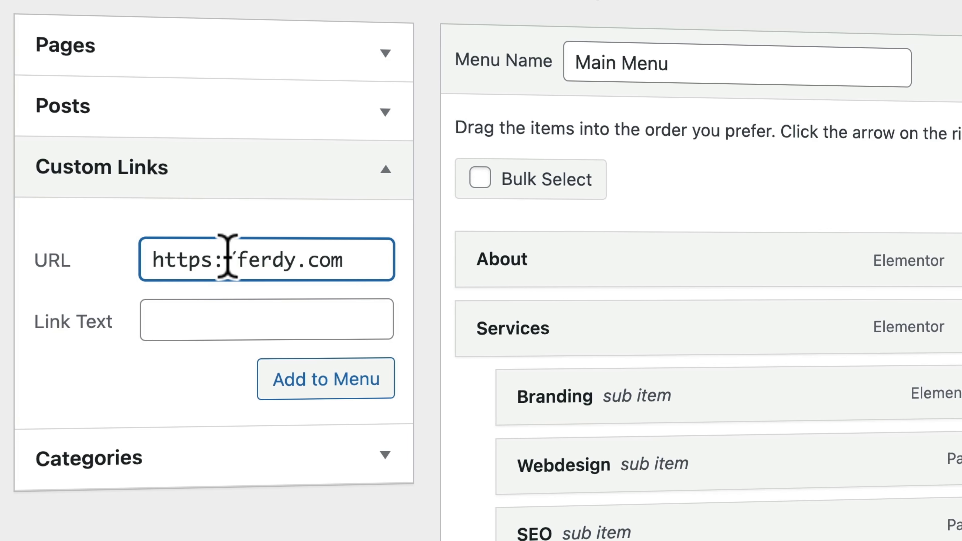
{"action": "type", "text": "/"}
{"action": "left_click", "coordinate": [221, 318]}
{"action": "type", "text": "Ferdy.com"}
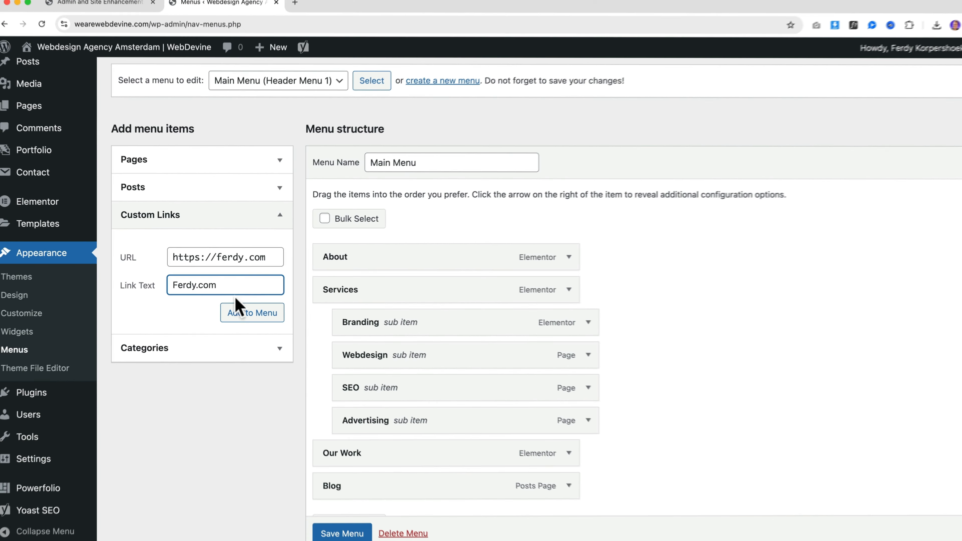
{"action": "left_click", "coordinate": [242, 312]}
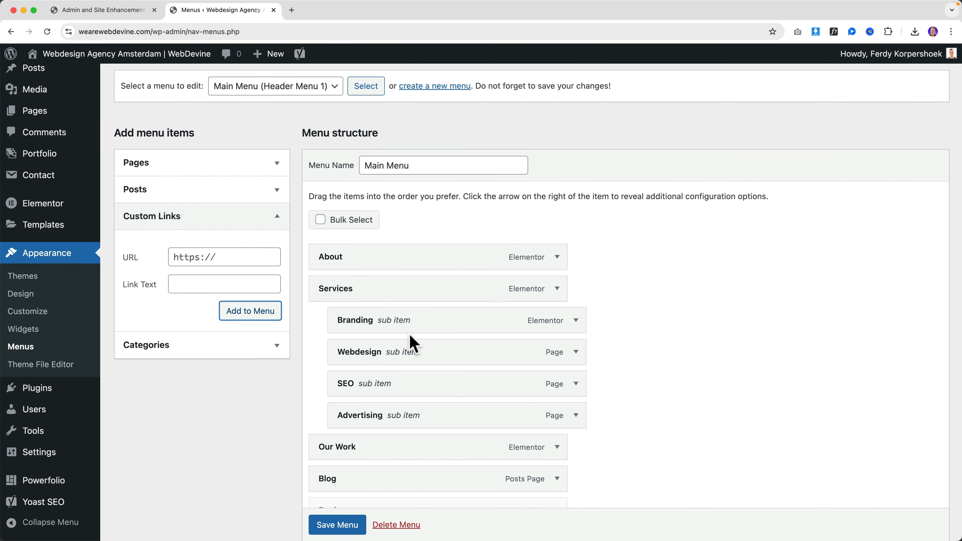
Save the Main Menu and view the homepage to see the new link
{"action": "scroll", "coordinate": [409, 337], "scroll_direction": "down", "scroll_amount": 3}
{"action": "left_click", "coordinate": [337, 524]}
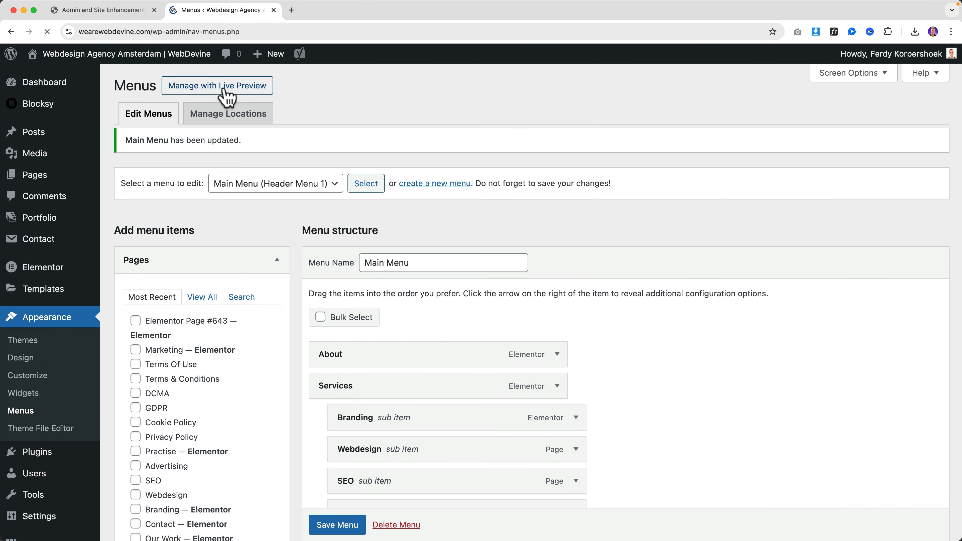
{"action": "left_click", "coordinate": [188, 60]}
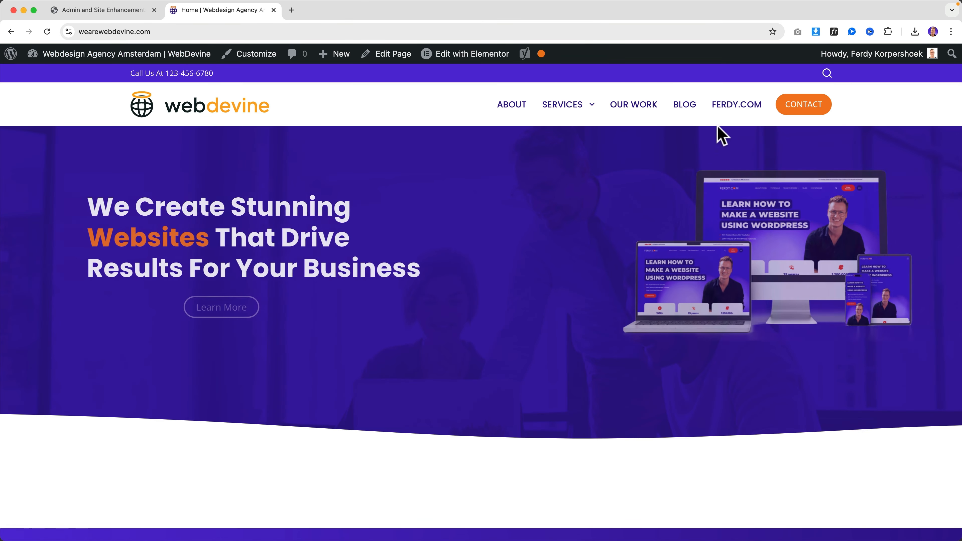
Return to the ASE tab and scroll down to the custom navigation menu items option
{"action": "left_click", "coordinate": [102, 10]}
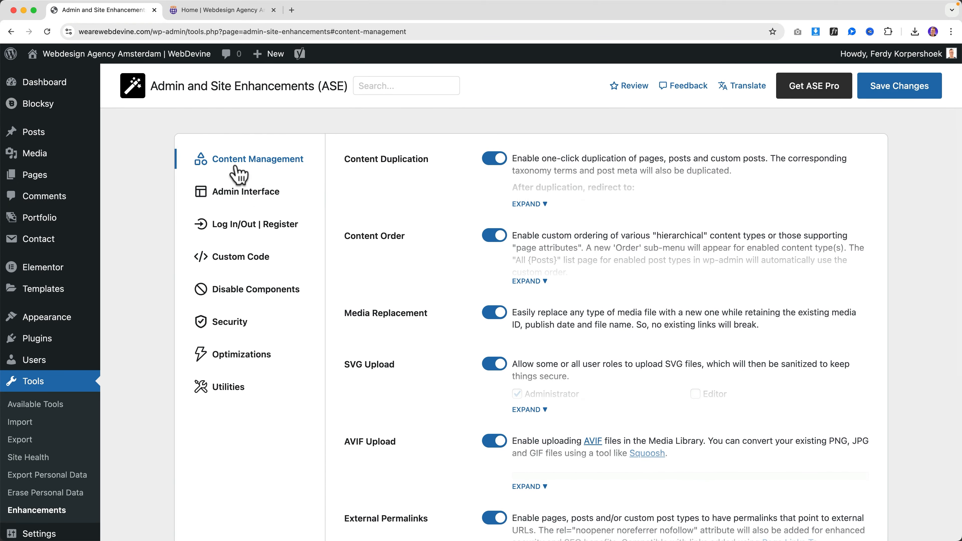
{"action": "scroll", "coordinate": [571, 274], "scroll_direction": "down", "scroll_amount": 7}
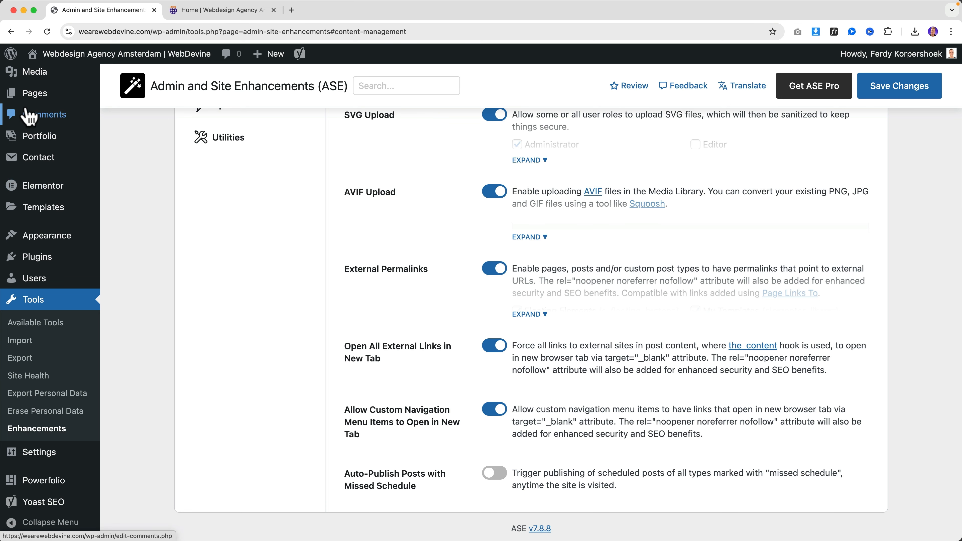
Switch on Auto-Publish Posts with Missed Schedule in ASE Content Management and save the settings
{"action": "scroll", "coordinate": [36, 147], "scroll_direction": "up", "scroll_amount": 3}
{"action": "scroll", "coordinate": [38, 152], "scroll_direction": "up", "scroll_amount": 2}
{"action": "mouse_move", "coordinate": [47, 155]}
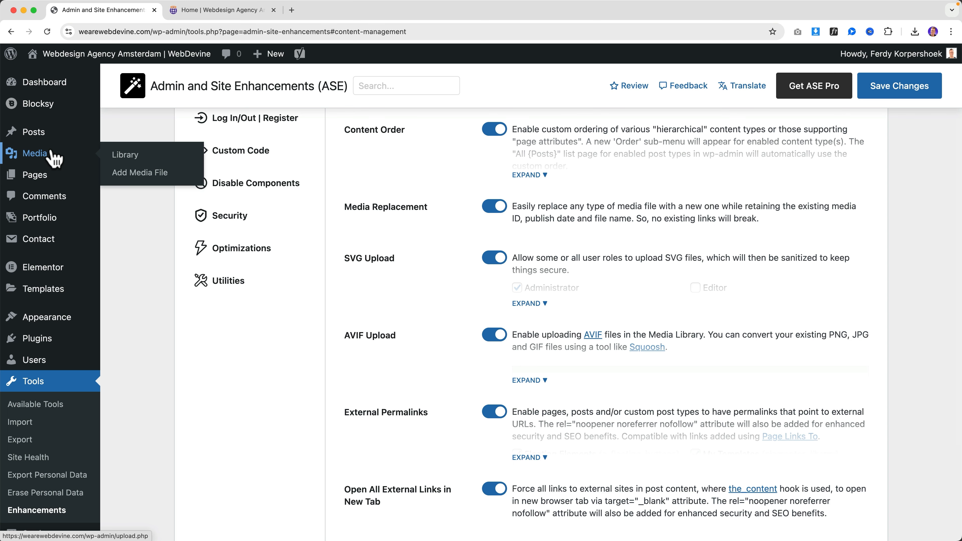
{"action": "scroll", "coordinate": [429, 277], "scroll_direction": "down", "scroll_amount": 5}
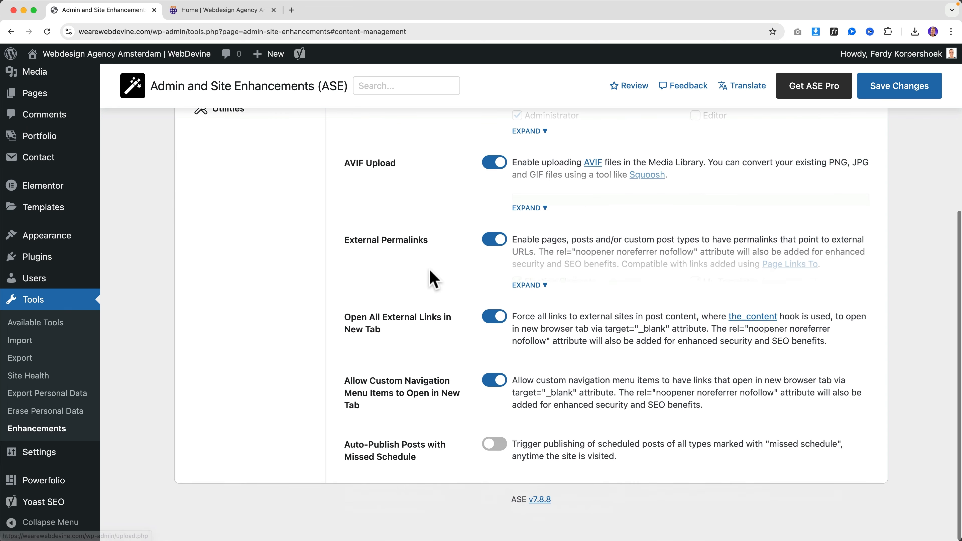
{"action": "left_click", "coordinate": [493, 473]}
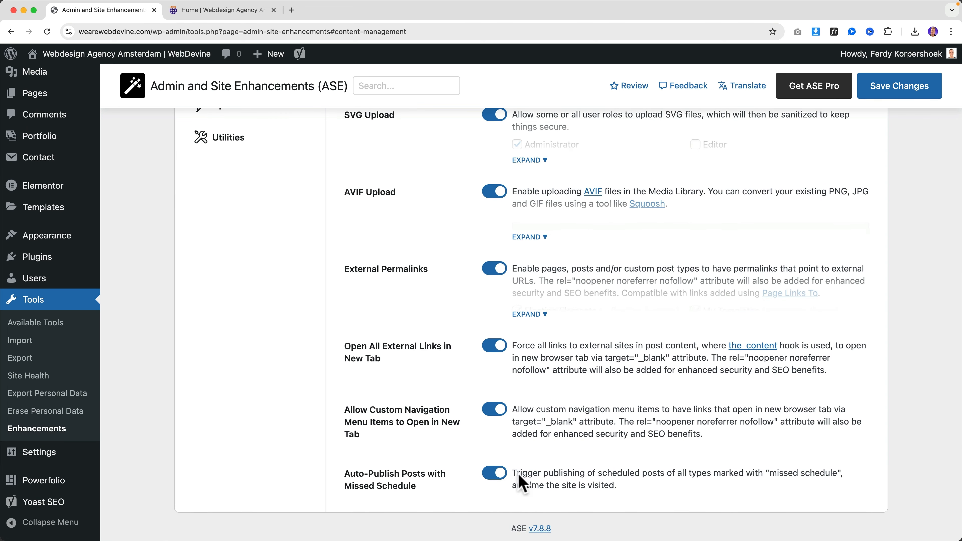
{"action": "left_click", "coordinate": [875, 96]}
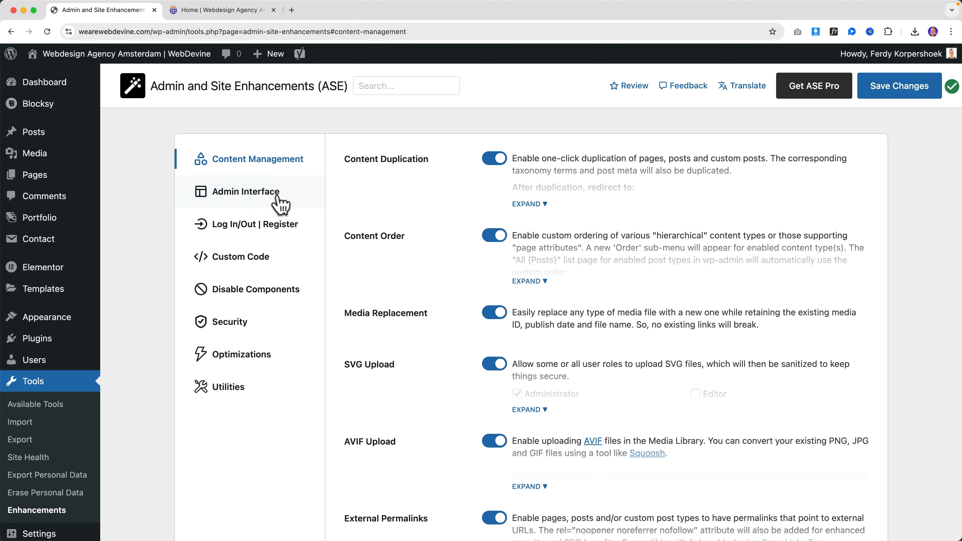
In Admin Interface, enable Clean Up Admin Bar, tick removal of Customize and comments counter, and save
{"action": "left_click", "coordinate": [227, 197]}
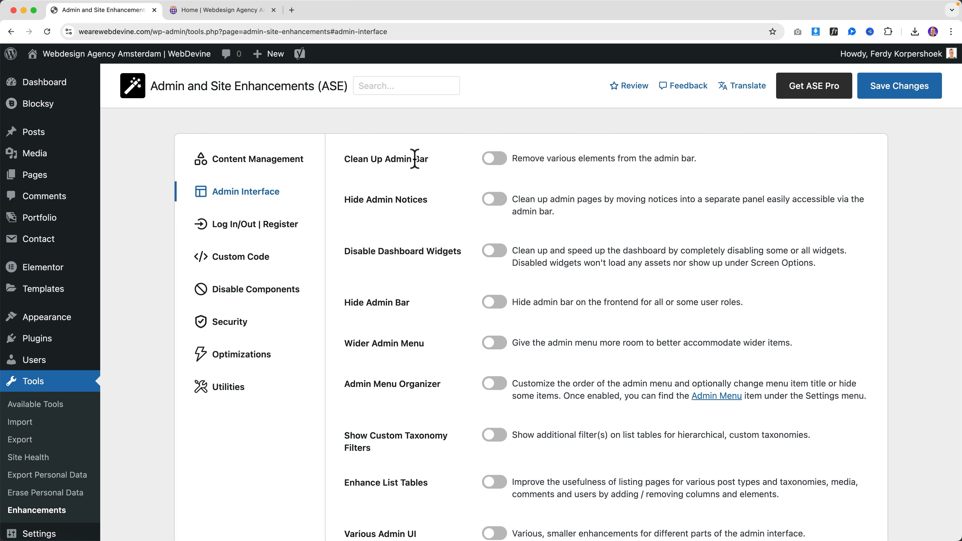
{"action": "left_click", "coordinate": [495, 159]}
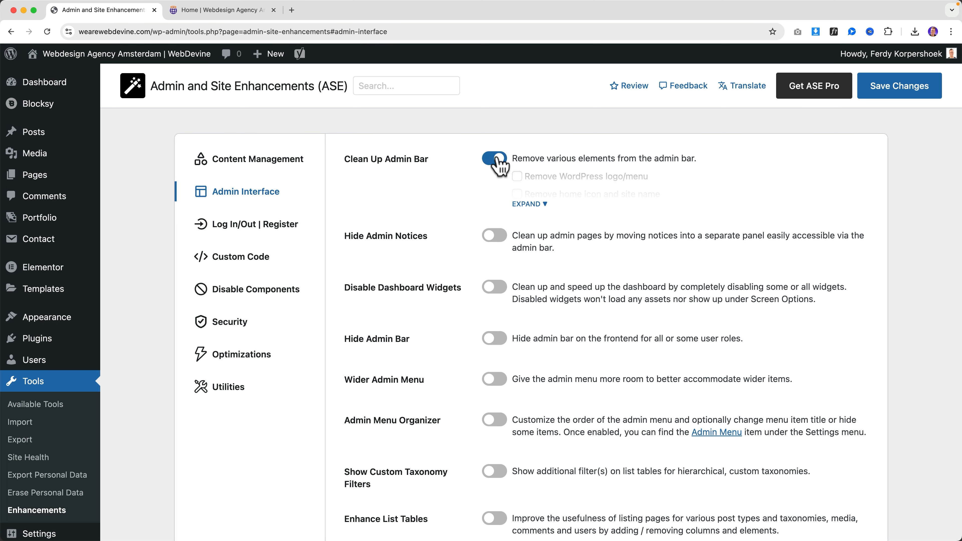
{"action": "left_click", "coordinate": [538, 207]}
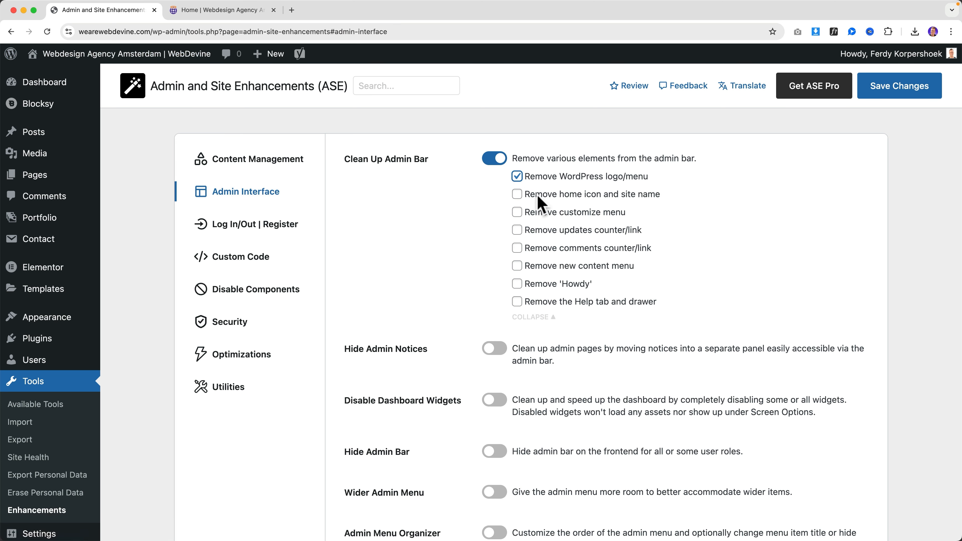
{"action": "left_click", "coordinate": [545, 210]}
{"action": "left_click", "coordinate": [559, 249]}
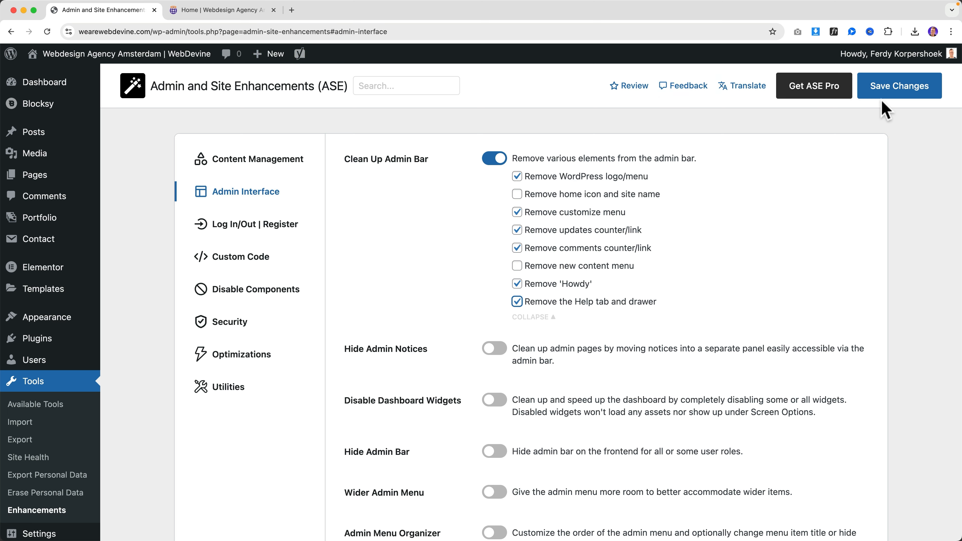
{"action": "left_click", "coordinate": [898, 92]}
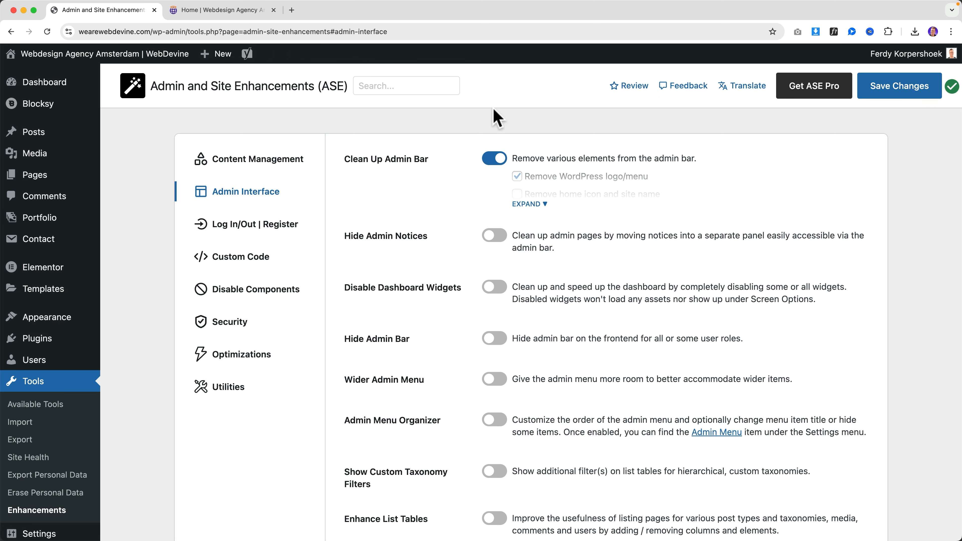
Reload the site homepage and scroll it to check the trimmed admin bar
{"action": "mouse_move", "coordinate": [37, 61]}
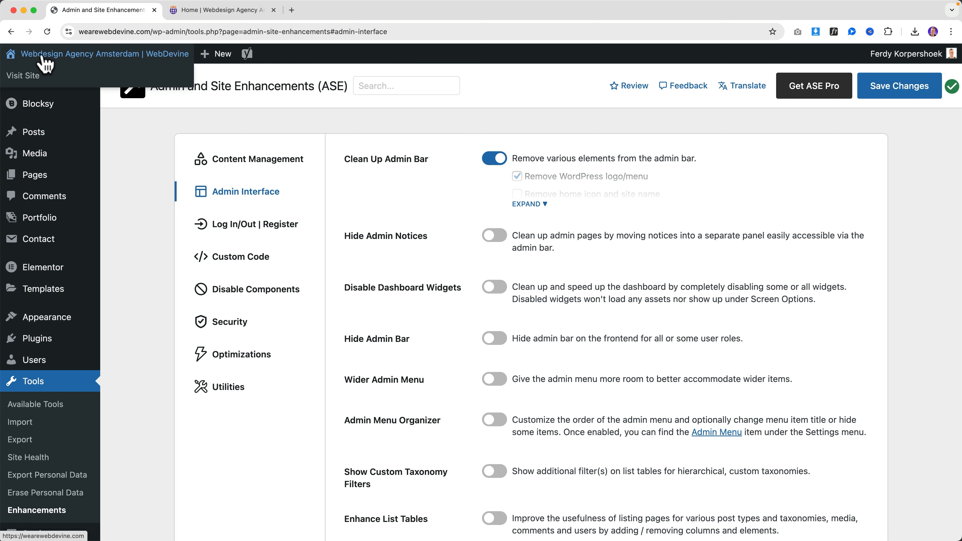
{"action": "mouse_move", "coordinate": [214, 60]}
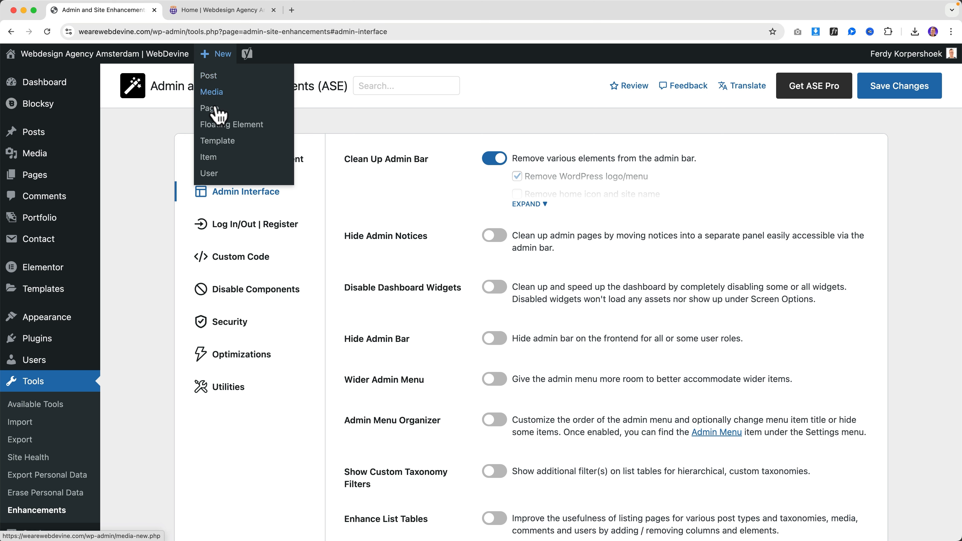
{"action": "mouse_move", "coordinate": [247, 56]}
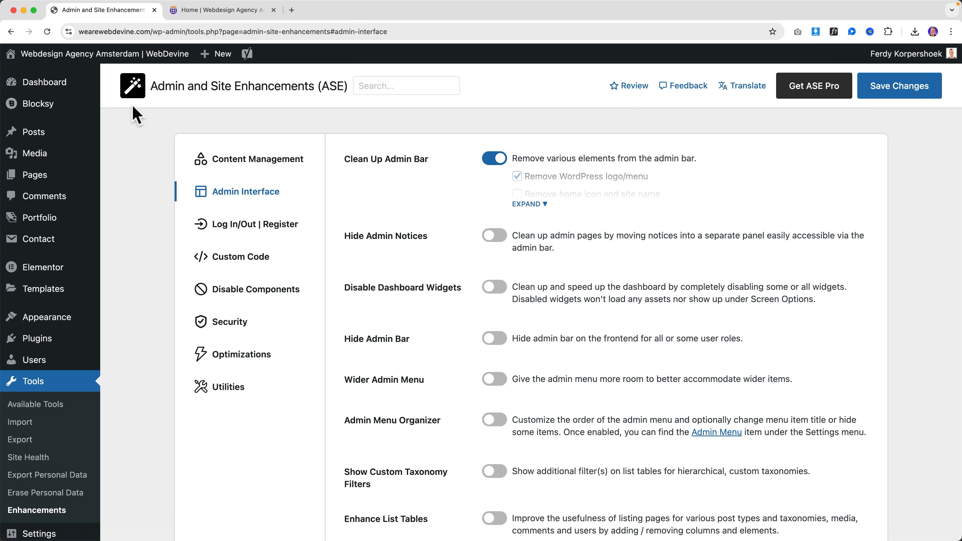
{"action": "left_click", "coordinate": [210, 10]}
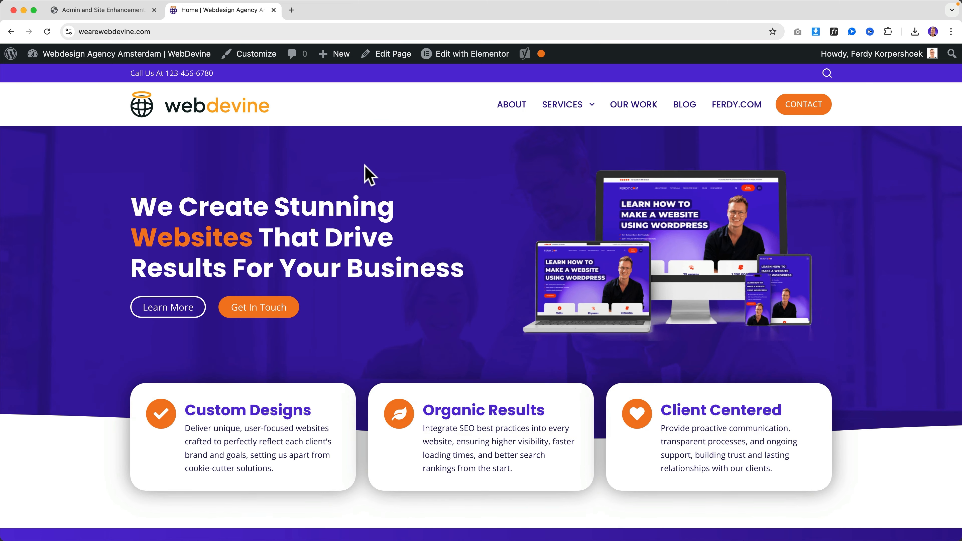
{"action": "key", "text": "super+r"}
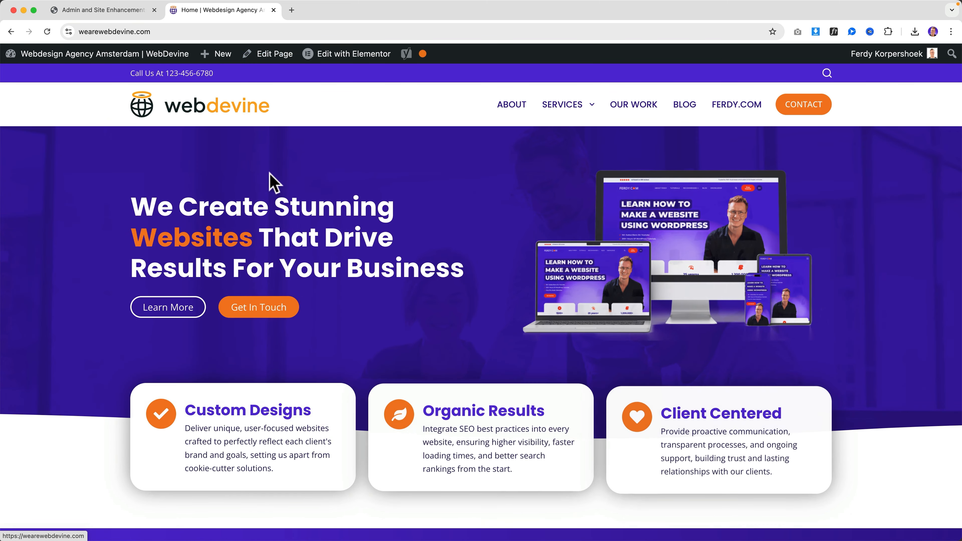
{"action": "scroll", "coordinate": [325, 156], "scroll_direction": "down", "scroll_amount": 6}
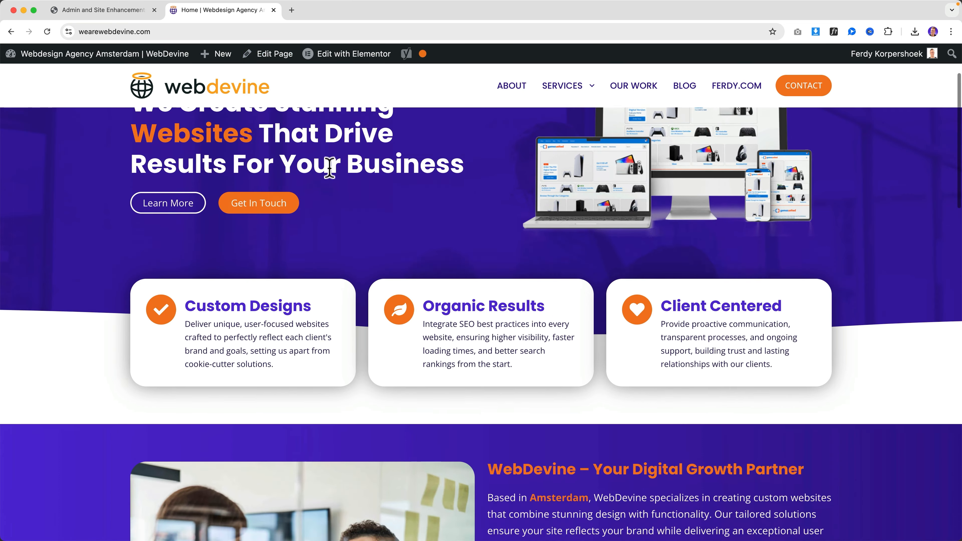
{"action": "scroll", "coordinate": [329, 176], "scroll_direction": "up", "scroll_amount": 6}
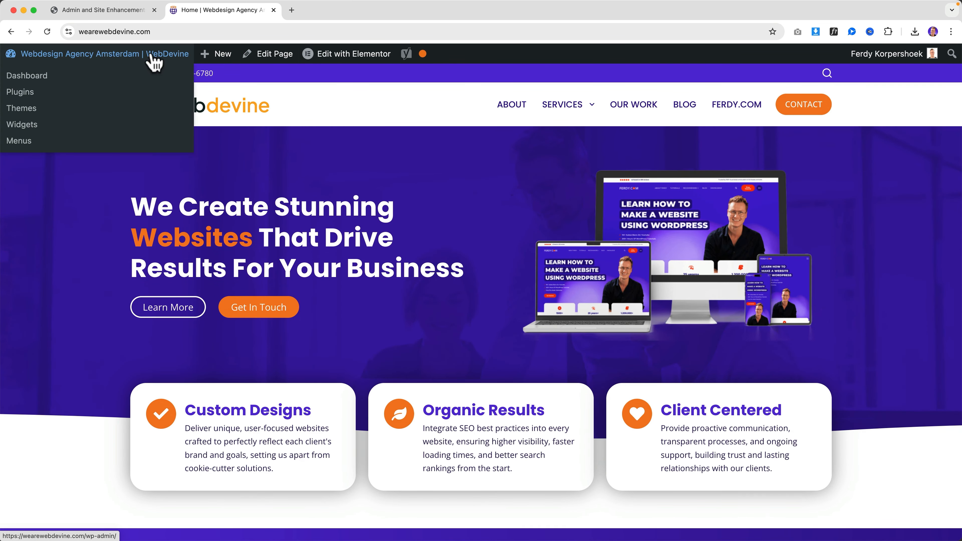
{"action": "left_click", "coordinate": [131, 12]}
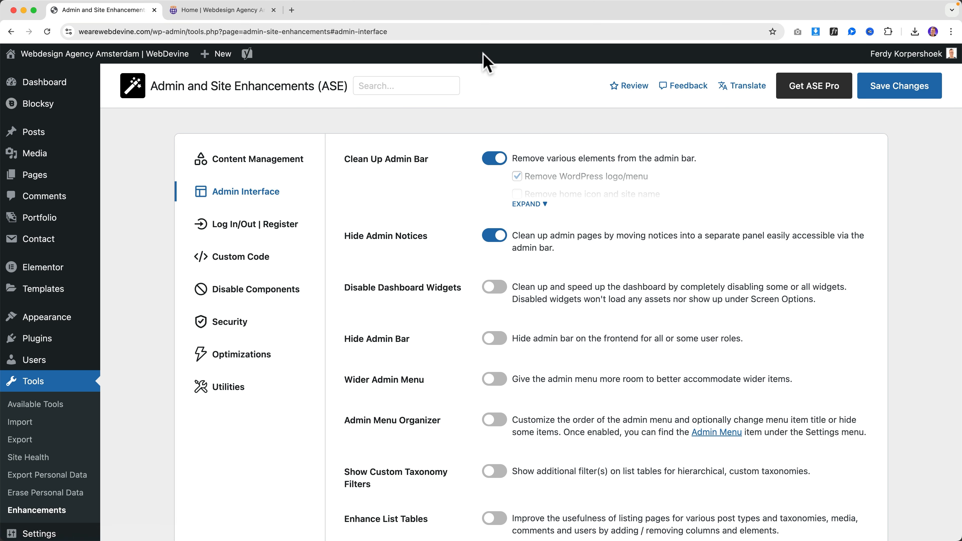
Scroll down through the ASE Admin Interface settings past Hide Admin Notices
{"action": "scroll", "coordinate": [455, 243], "scroll_direction": "down", "scroll_amount": 2}
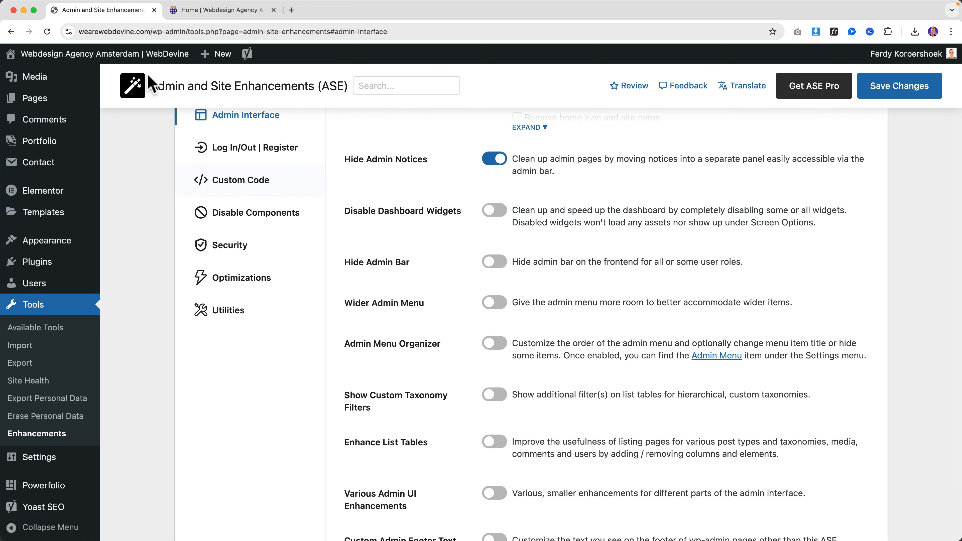
Show the Elementor, Welcome, Site Health, At a Glance, Yoast, Quick Draft and Events dashboard widgets
{"action": "left_click", "coordinate": [195, 11]}
{"action": "left_click", "coordinate": [101, 57]}
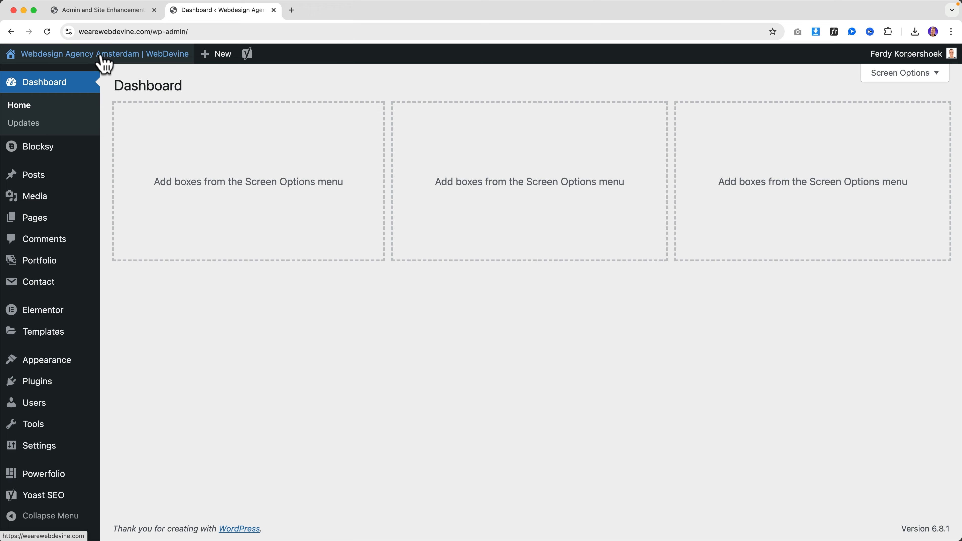
{"action": "left_click", "coordinate": [905, 75]}
{"action": "left_click", "coordinate": [167, 143]}
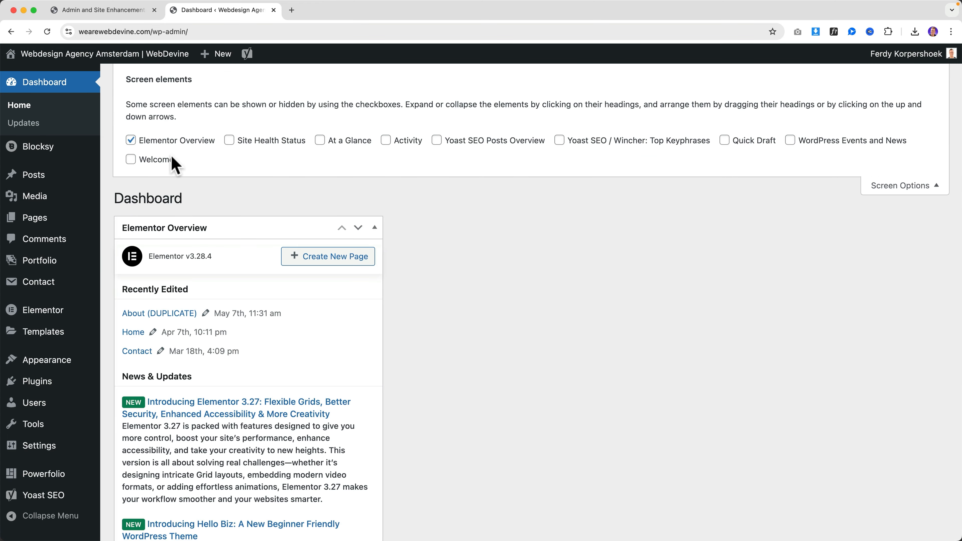
{"action": "left_click", "coordinate": [131, 160]}
{"action": "left_click", "coordinate": [133, 163]}
{"action": "left_click", "coordinate": [140, 163]}
{"action": "left_click", "coordinate": [229, 140]}
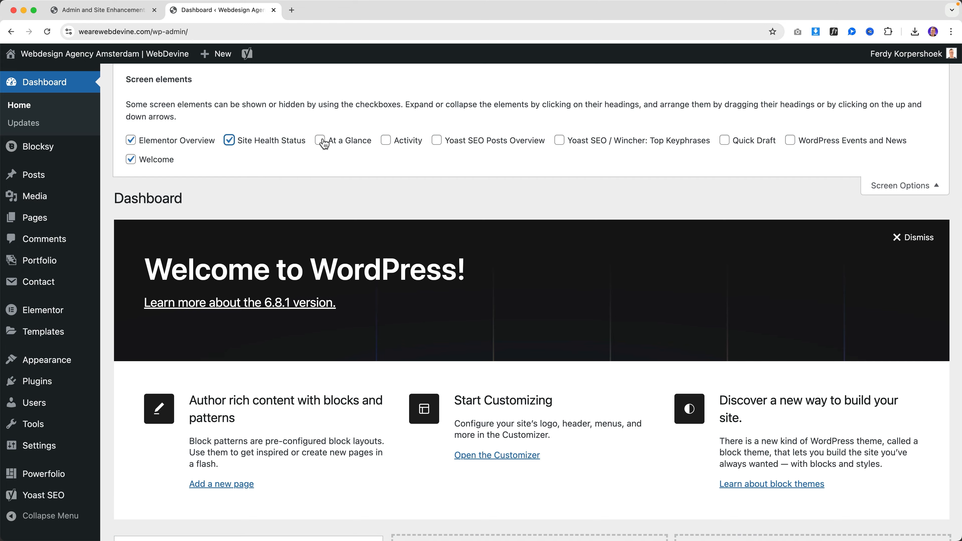
{"action": "left_click", "coordinate": [320, 141]}
{"action": "left_click", "coordinate": [571, 141]}
{"action": "left_click", "coordinate": [756, 141]}
{"action": "left_click", "coordinate": [799, 142]}
{"action": "left_click", "coordinate": [903, 186]}
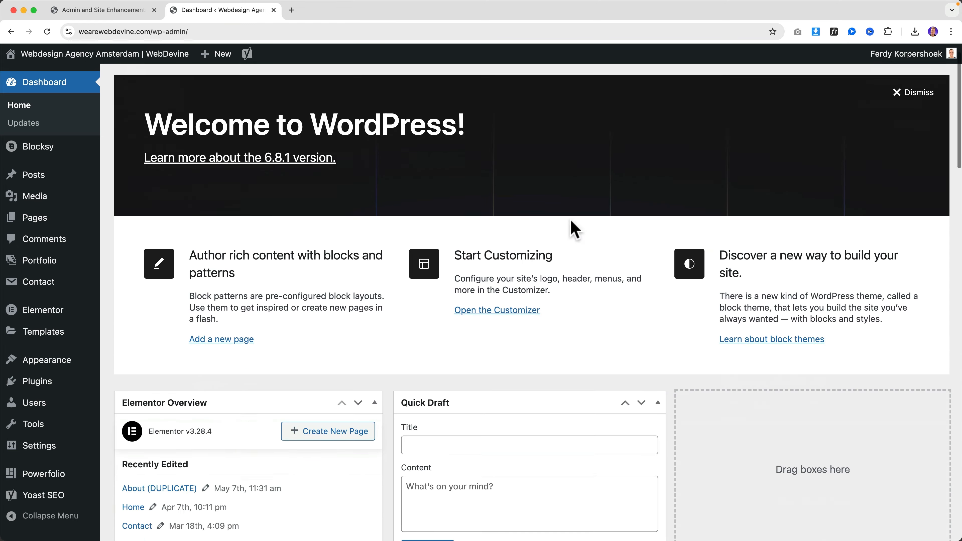
{"action": "scroll", "coordinate": [572, 225], "scroll_direction": "down", "scroll_amount": 20}
{"action": "scroll", "coordinate": [354, 138], "scroll_direction": "up", "scroll_amount": 20}
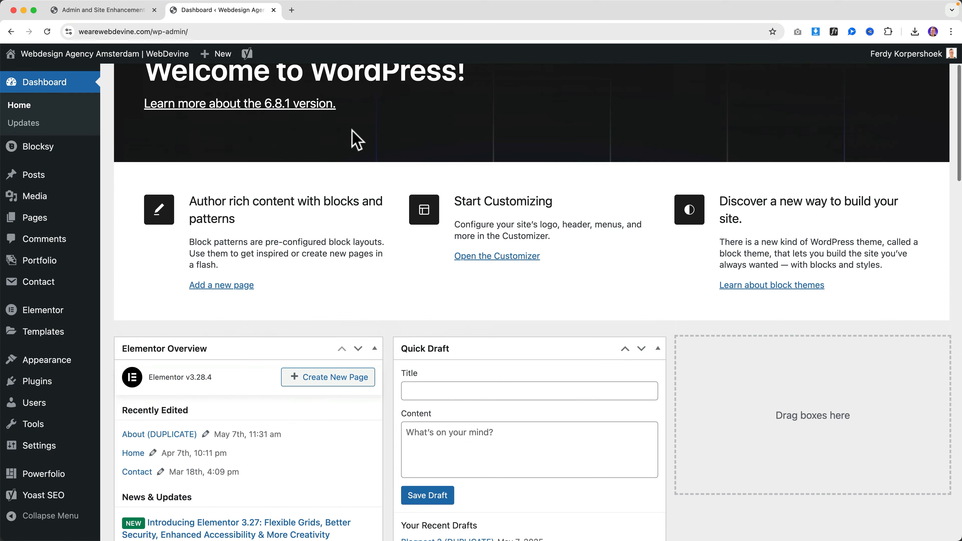
In ASE, enable Disable Dashboard Widgets, tick all nine widgets, and save
{"action": "left_click", "coordinate": [125, 12]}
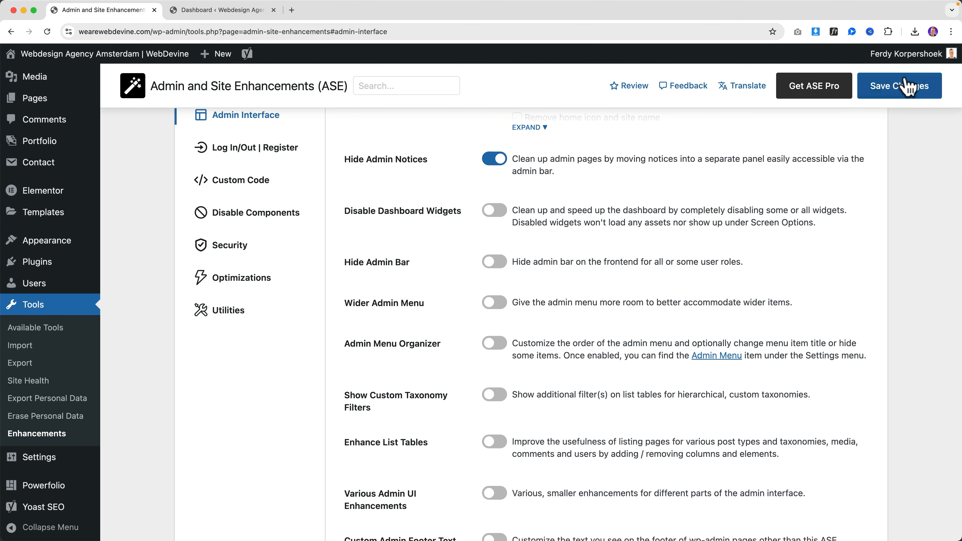
{"action": "left_click", "coordinate": [494, 210]}
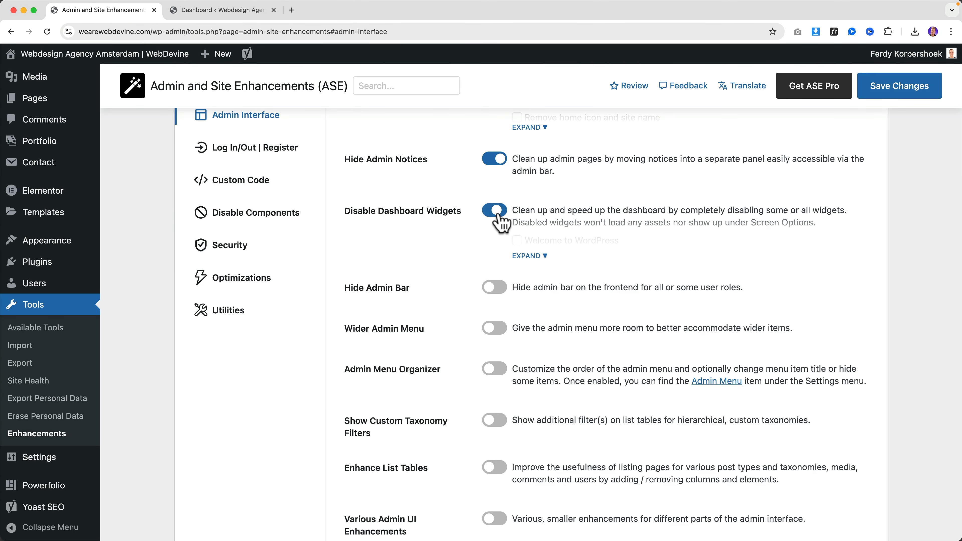
{"action": "left_click", "coordinate": [534, 256]}
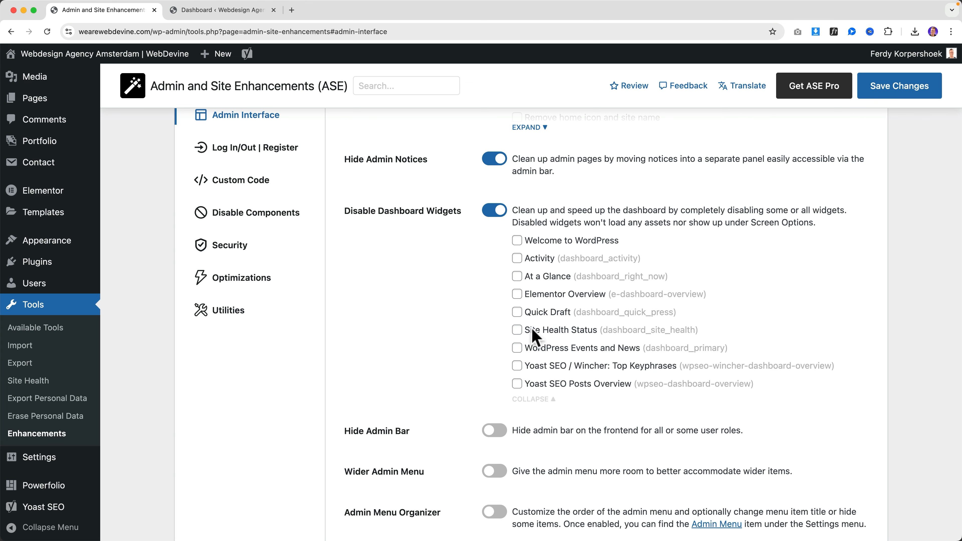
{"action": "left_click", "coordinate": [517, 240]}
{"action": "left_click", "coordinate": [517, 258]}
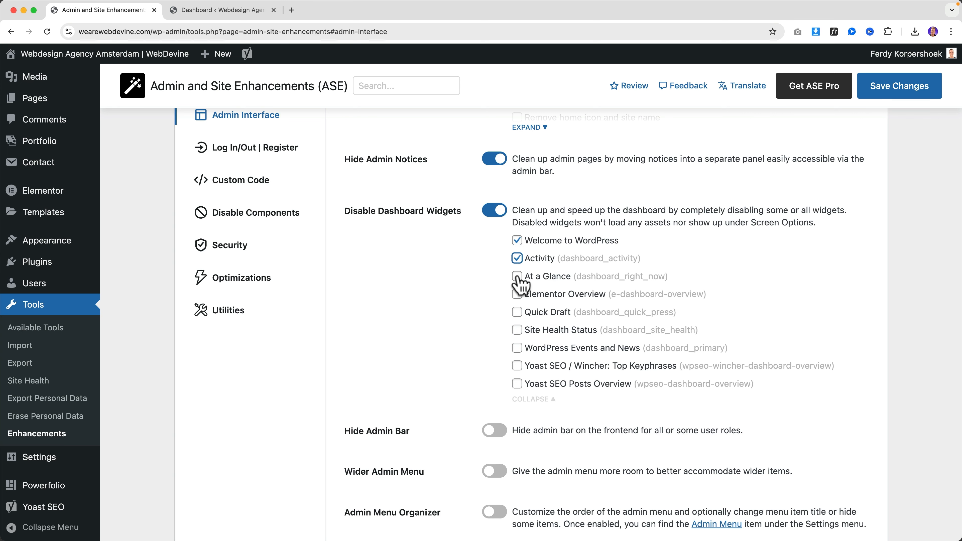
{"action": "left_click", "coordinate": [517, 276]}
{"action": "left_click", "coordinate": [517, 294]}
{"action": "left_click", "coordinate": [517, 312]}
{"action": "left_click", "coordinate": [517, 329]}
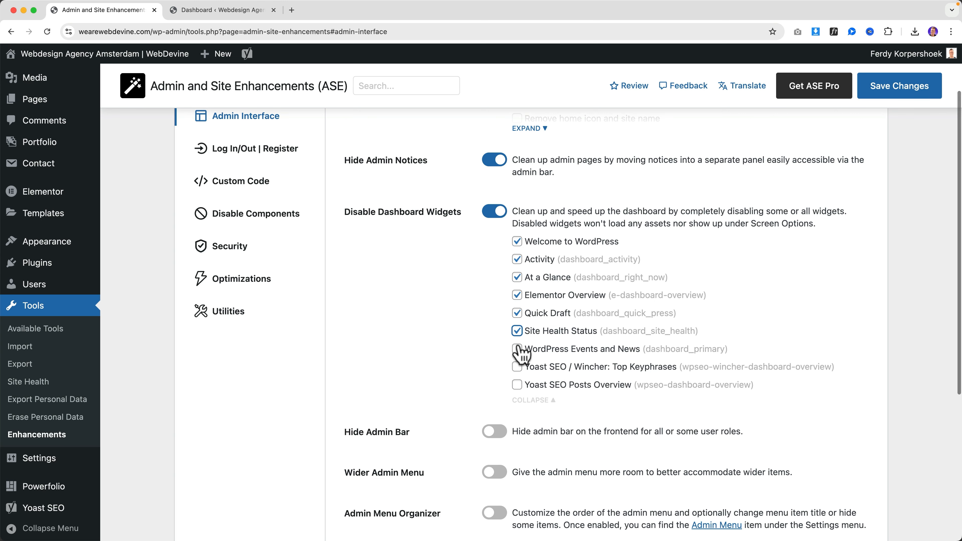
{"action": "left_click", "coordinate": [517, 348]}
{"action": "left_click", "coordinate": [517, 365]}
{"action": "left_click", "coordinate": [517, 384]}
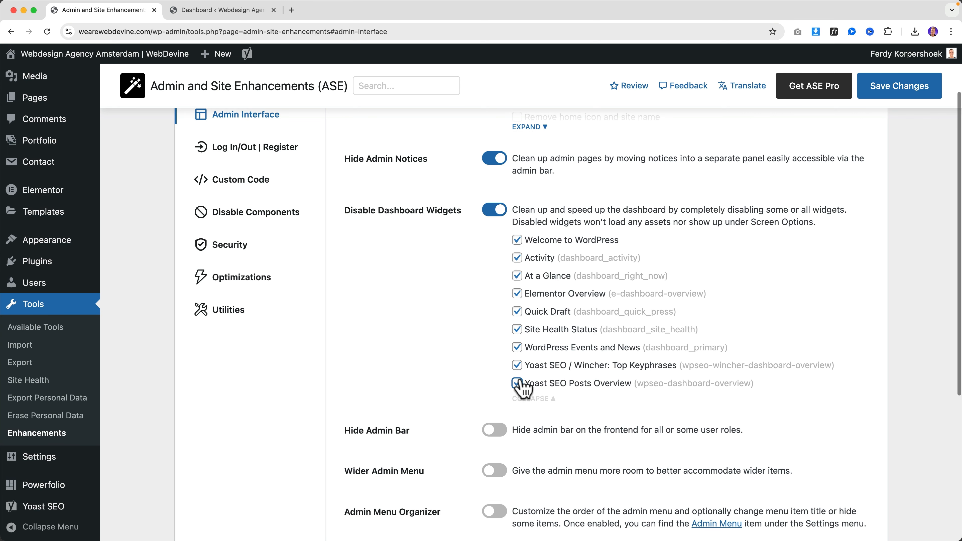
{"action": "left_click", "coordinate": [871, 97]}
{"action": "left_click", "coordinate": [245, 11]}
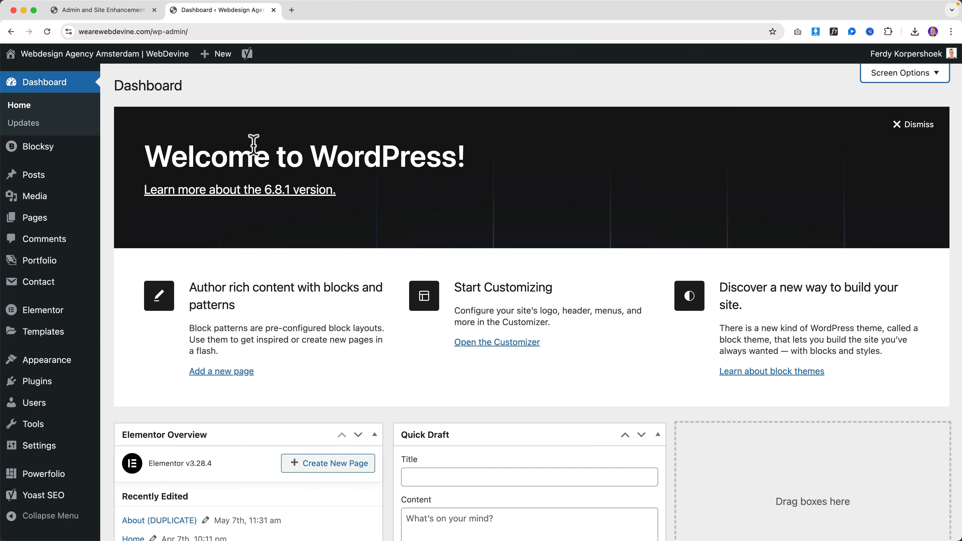
Reload the Dashboard and inspect its Screen Options to check which widgets remain
{"action": "key", "text": "super+e"}
{"action": "left_click", "coordinate": [339, 105]}
{"action": "key", "text": "super+r"}
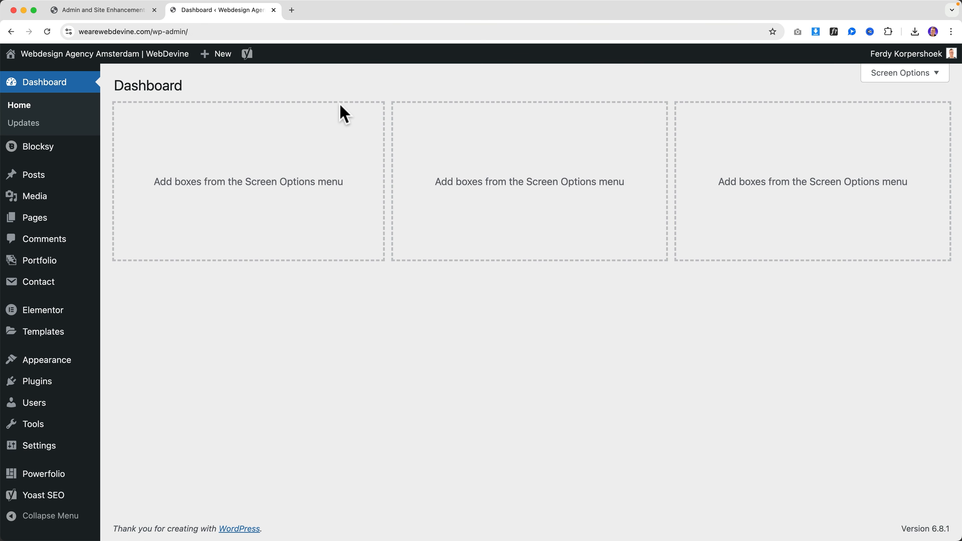
{"action": "left_click", "coordinate": [903, 74]}
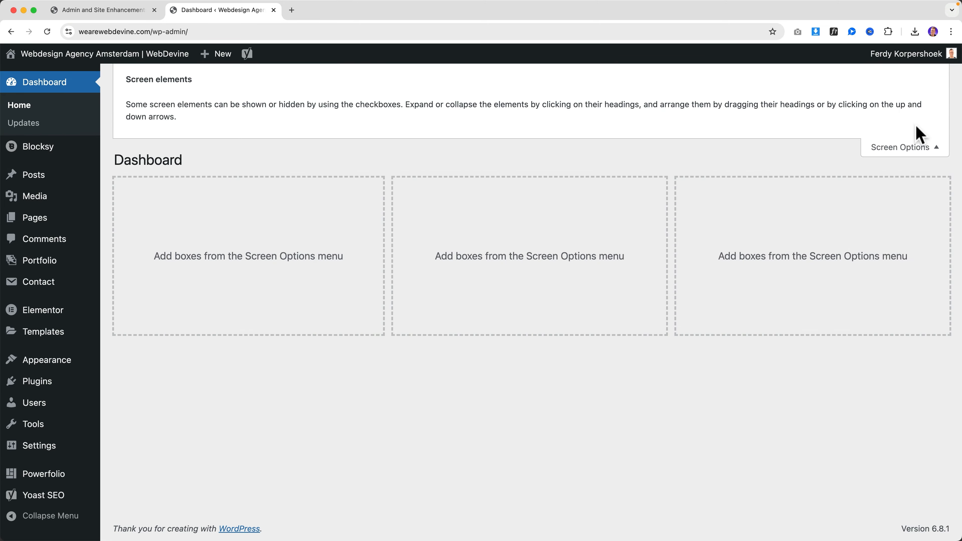
{"action": "left_click", "coordinate": [902, 147]}
{"action": "left_click", "coordinate": [937, 78]}
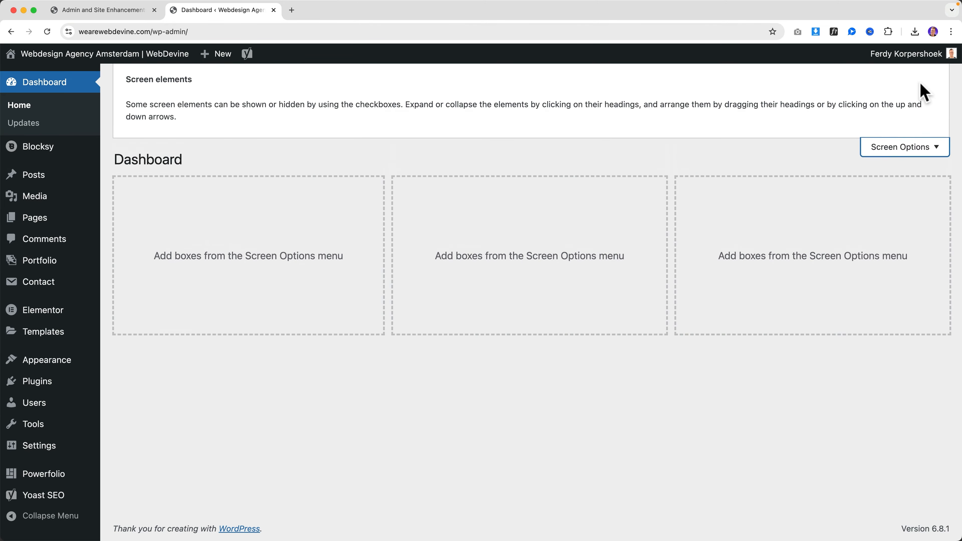
{"action": "left_click", "coordinate": [917, 149]}
Switch off Disable Dashboard Widgets in ASE and save the settings
{"action": "left_click", "coordinate": [120, 12]}
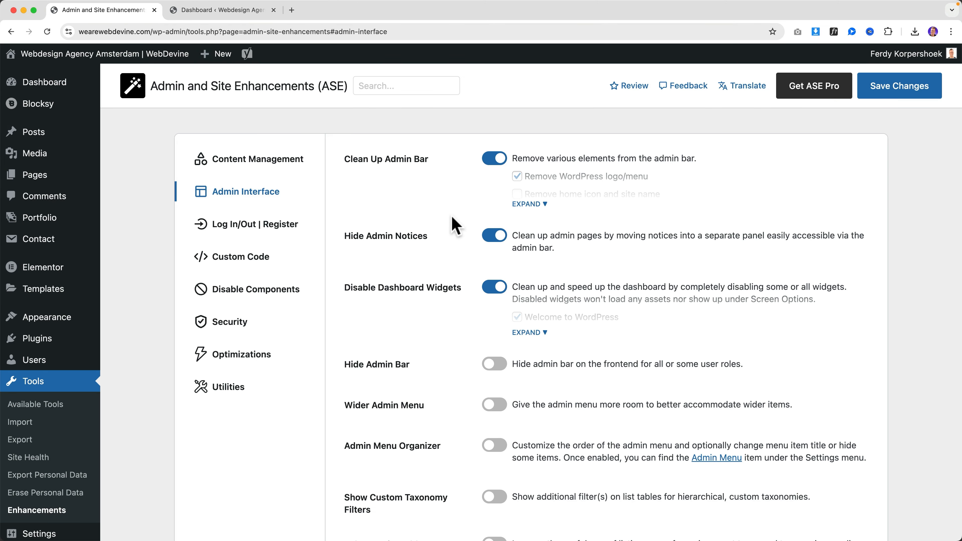
{"action": "left_click", "coordinate": [493, 291]}
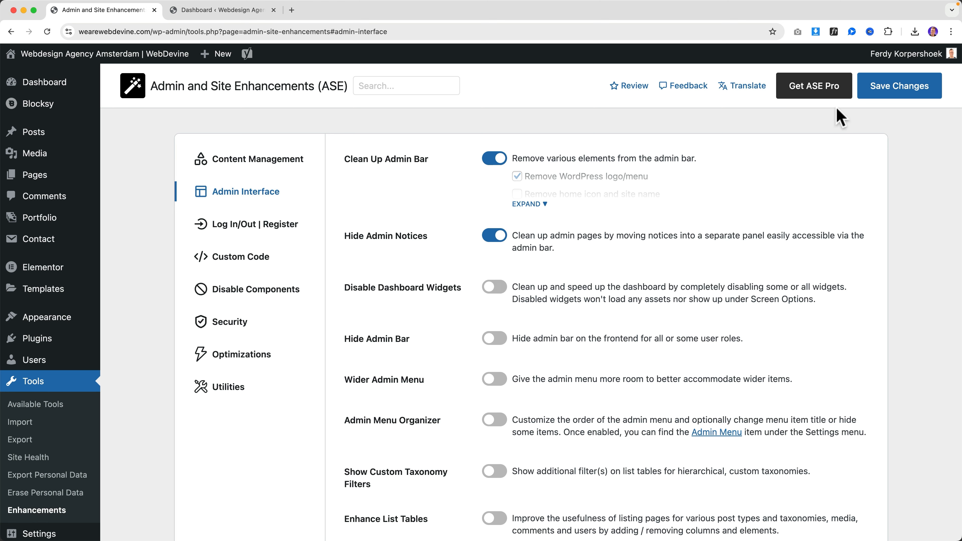
{"action": "left_click", "coordinate": [856, 90]}
Hide every Dashboard widget: Elementor, Site Health, At a Glance, Welcome, Yoast, Activity, Quick Draft, Events
{"action": "left_click", "coordinate": [221, 10]}
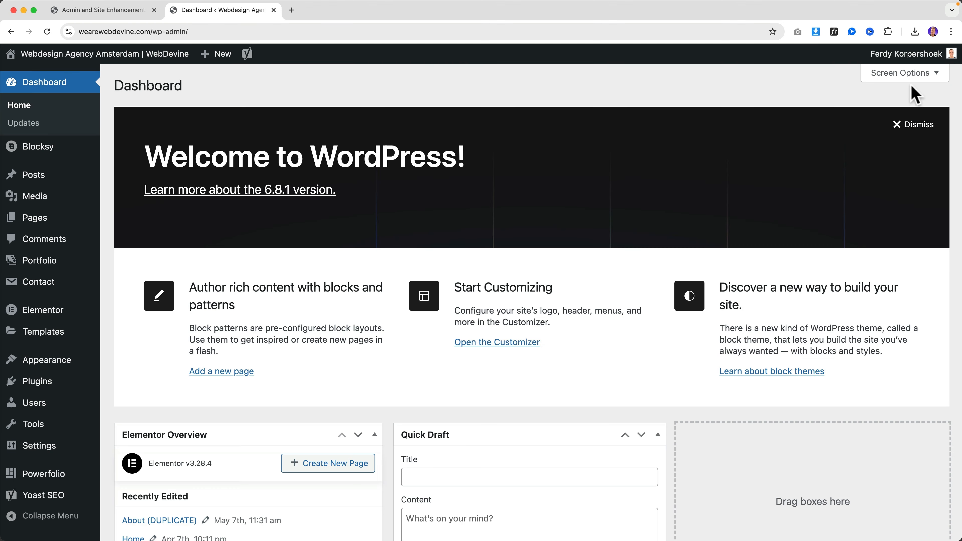
{"action": "left_click", "coordinate": [909, 76]}
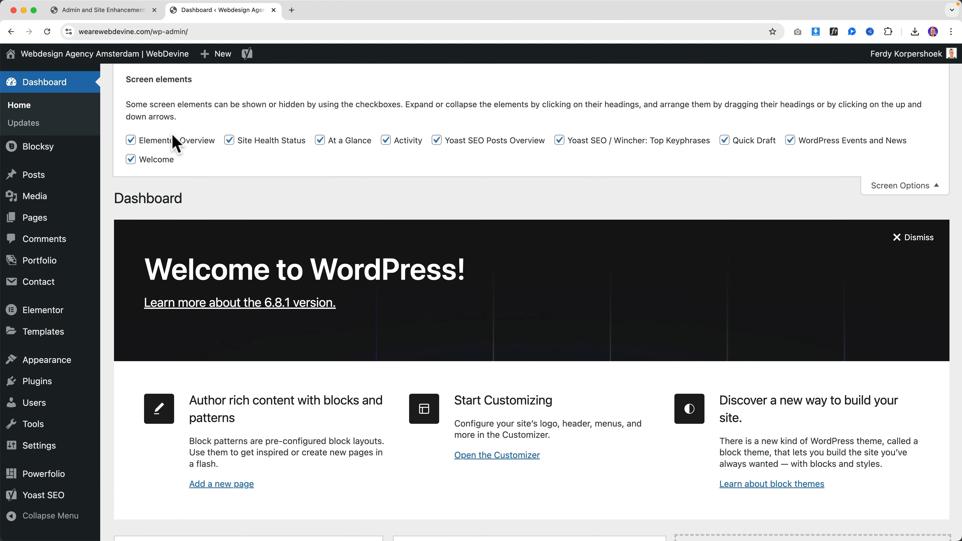
{"action": "left_click", "coordinate": [156, 159]}
{"action": "left_click", "coordinate": [253, 144]}
{"action": "left_click", "coordinate": [329, 141]}
{"action": "left_click", "coordinate": [448, 142]}
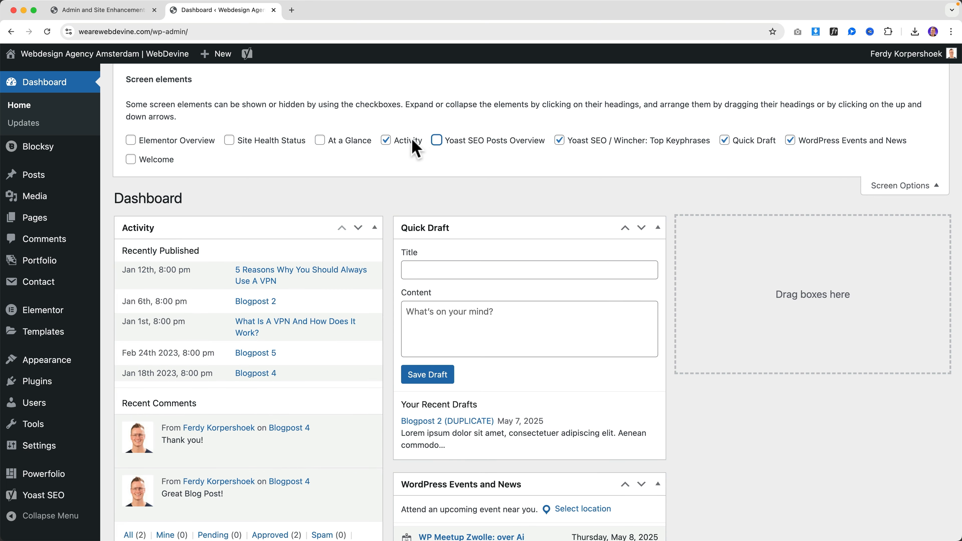
{"action": "left_click", "coordinate": [413, 142]}
{"action": "left_click", "coordinate": [559, 141]}
{"action": "left_click", "coordinate": [724, 140]}
{"action": "left_click", "coordinate": [790, 140]}
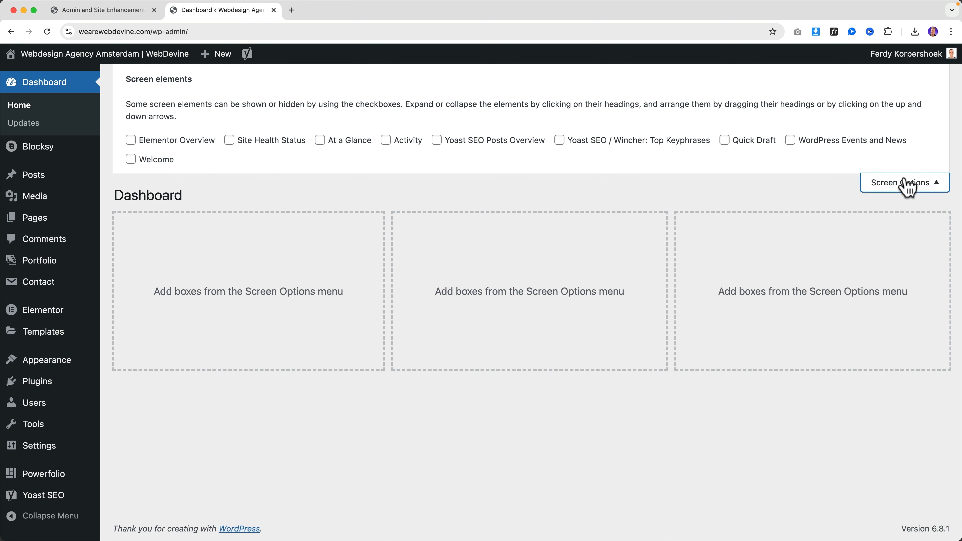
{"action": "left_click", "coordinate": [898, 185]}
{"action": "left_click", "coordinate": [120, 12]}
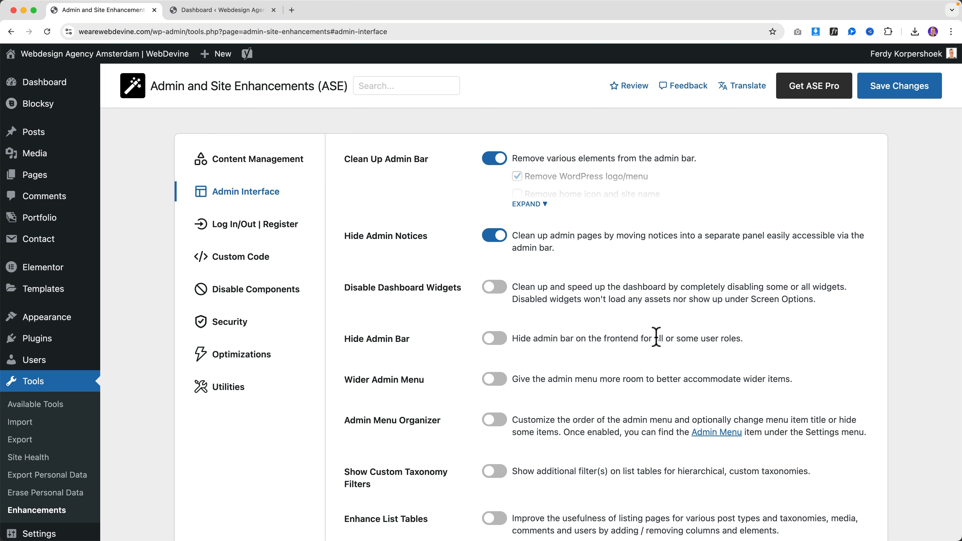
Turn on Hide Admin Bar, save, and view the homepage to test it
{"action": "left_click", "coordinate": [499, 340]}
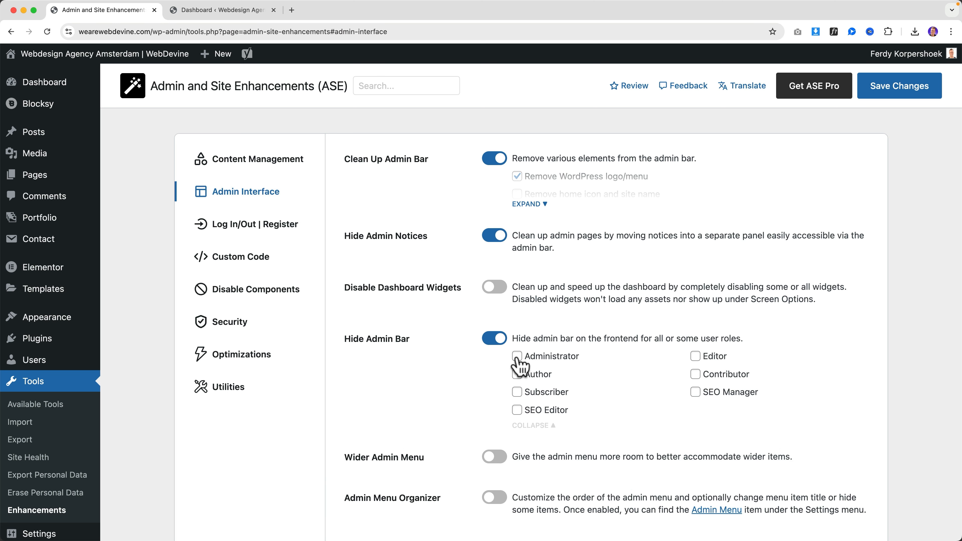
{"action": "left_click", "coordinate": [882, 93]}
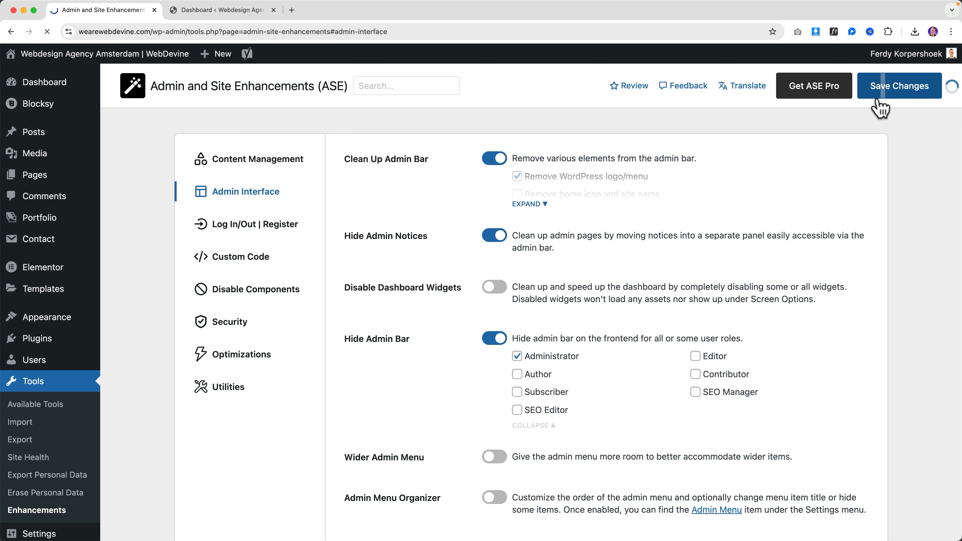
{"action": "left_click", "coordinate": [221, 10]}
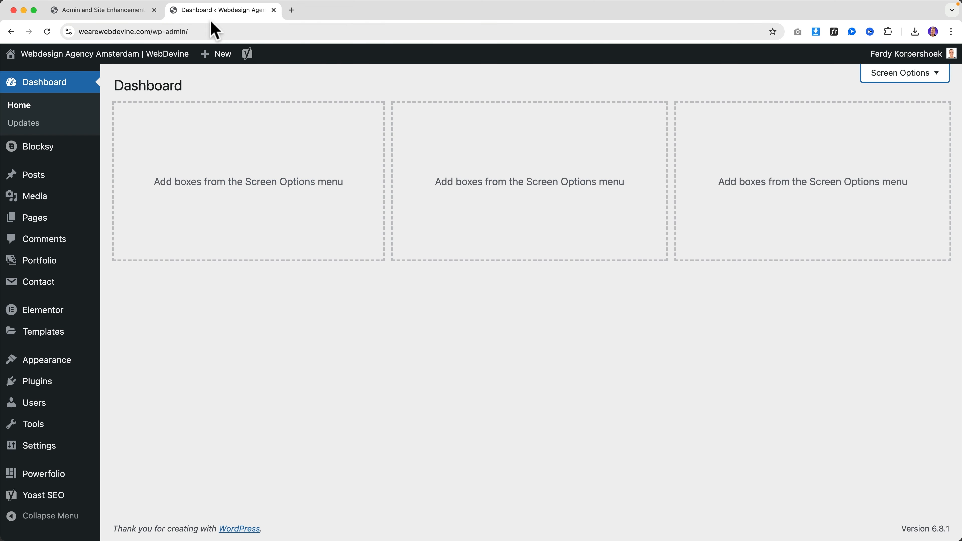
{"action": "left_click", "coordinate": [136, 59]}
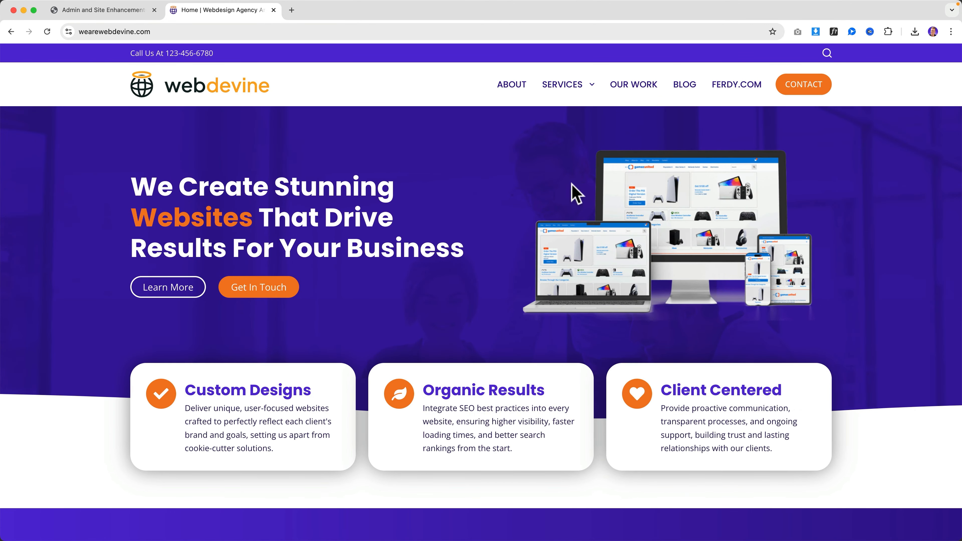
{"action": "left_click", "coordinate": [112, 12]}
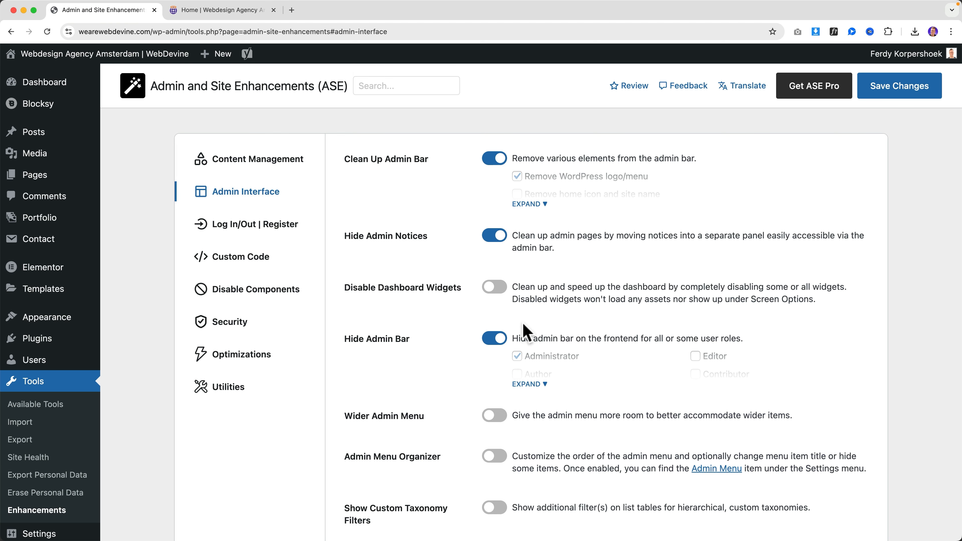
Switch Hide Admin Bar back off, save, and reload the homepage to confirm the admin bar
{"action": "left_click", "coordinate": [540, 384]}
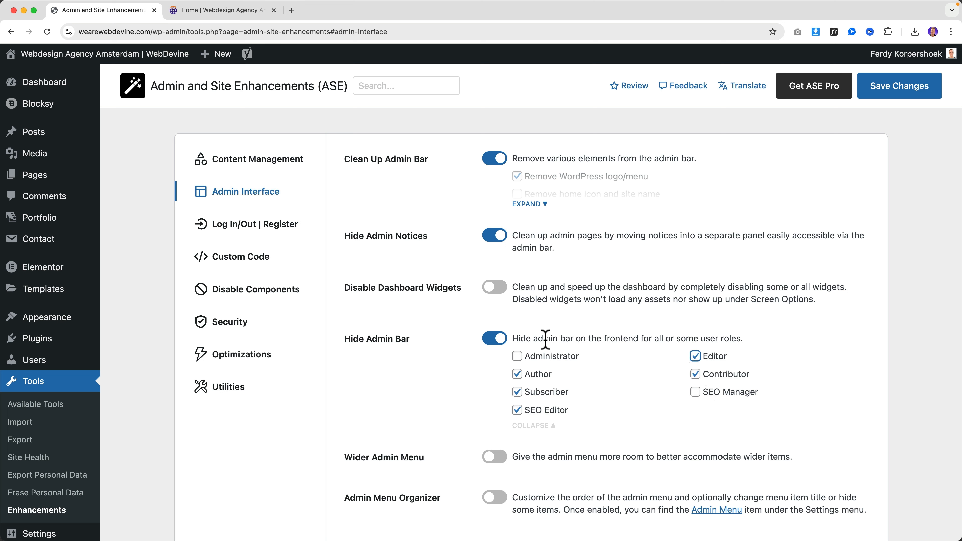
{"action": "left_click", "coordinate": [493, 339]}
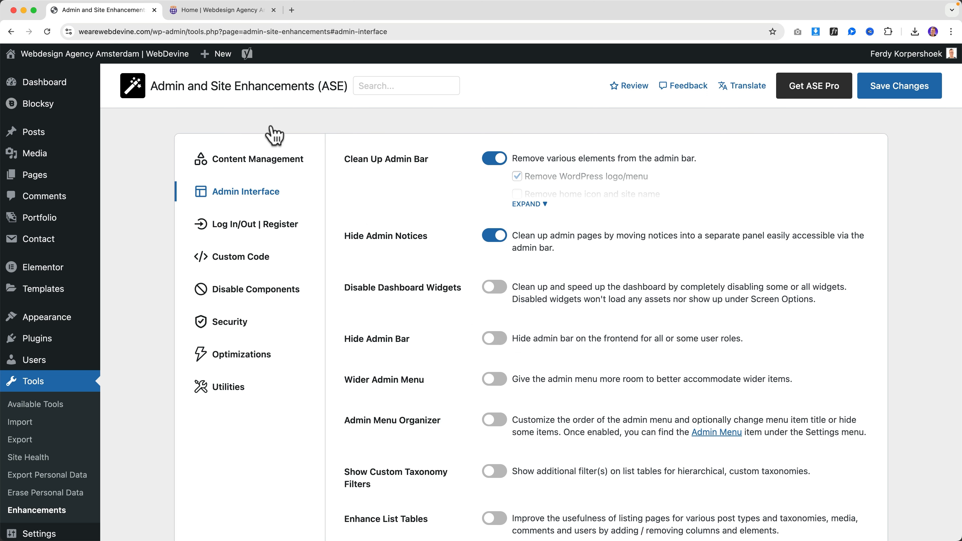
{"action": "left_click", "coordinate": [226, 13]}
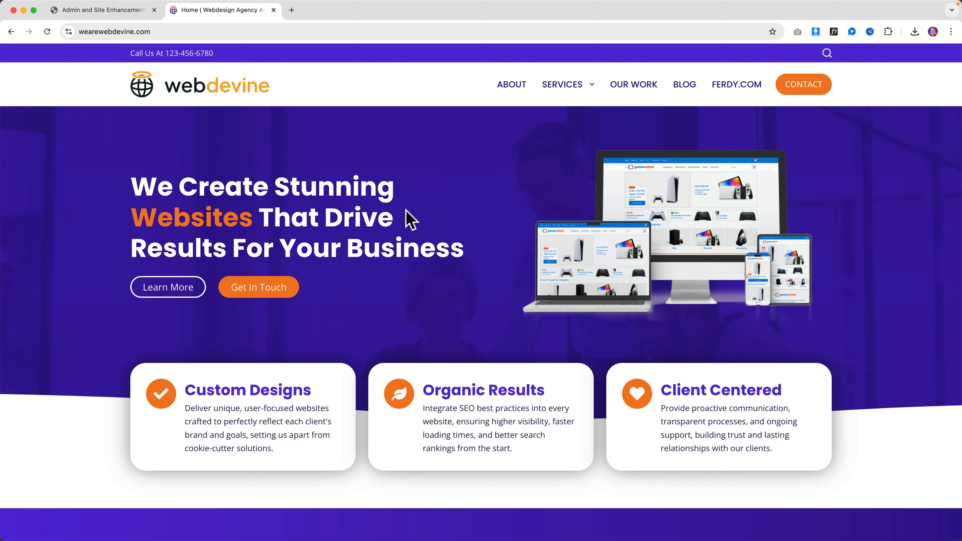
{"action": "left_click", "coordinate": [102, 10]}
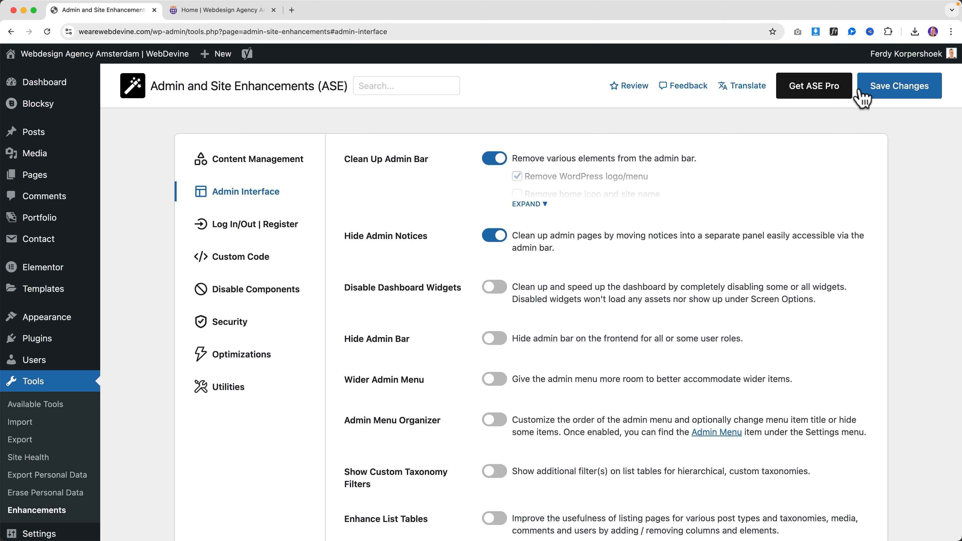
{"action": "left_click", "coordinate": [908, 95]}
{"action": "left_click", "coordinate": [223, 10]}
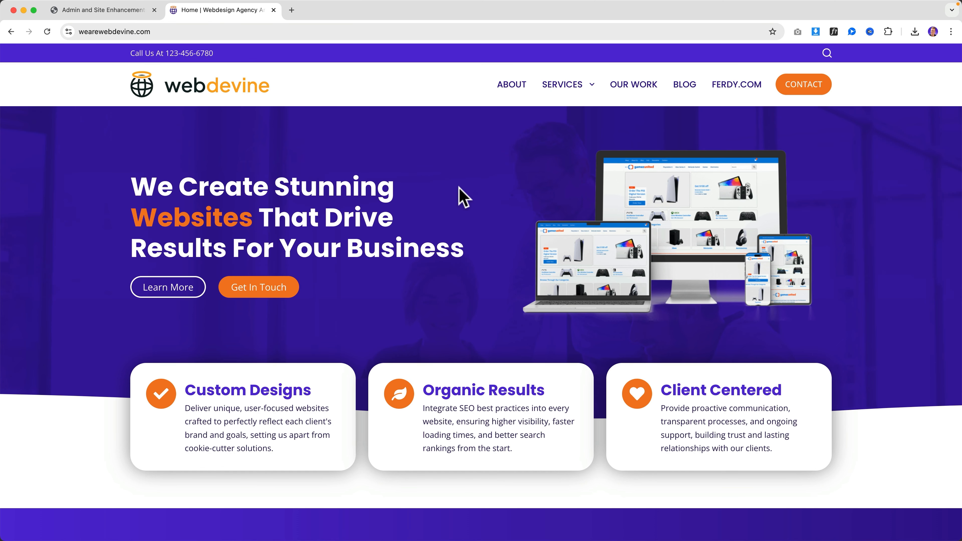
{"action": "key", "text": "super+r"}
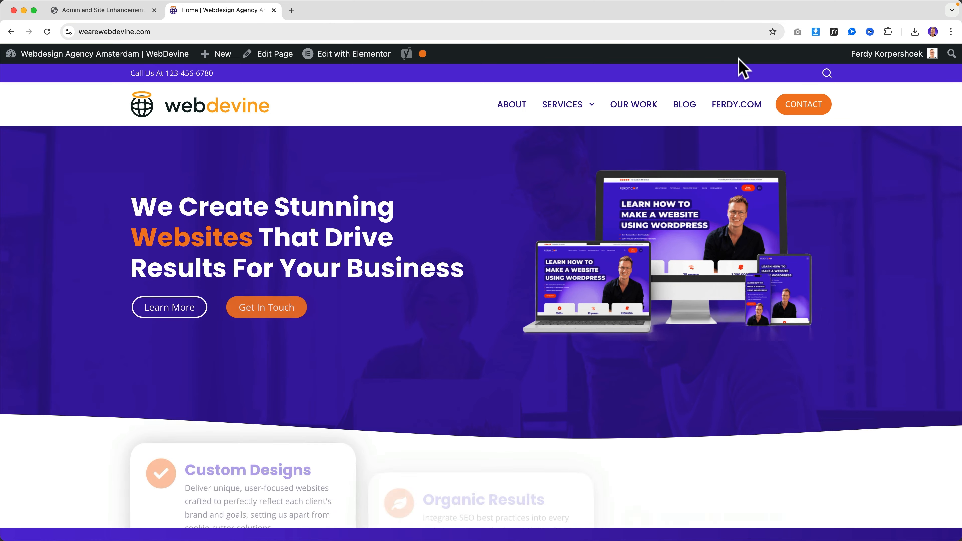
{"action": "left_click", "coordinate": [125, 11]}
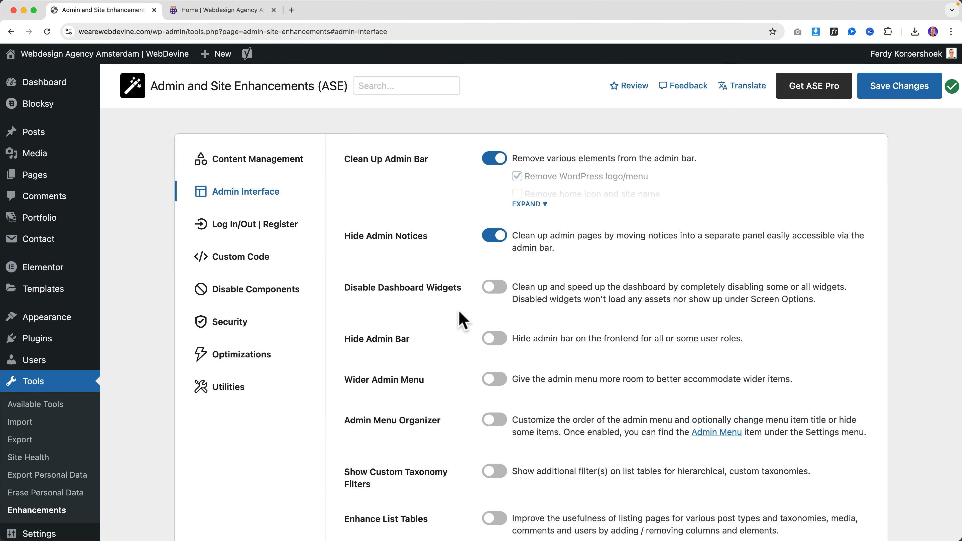
Turn on Wider Admin Menu and look through its width choices
{"action": "scroll", "coordinate": [404, 321], "scroll_direction": "down", "scroll_amount": 3}
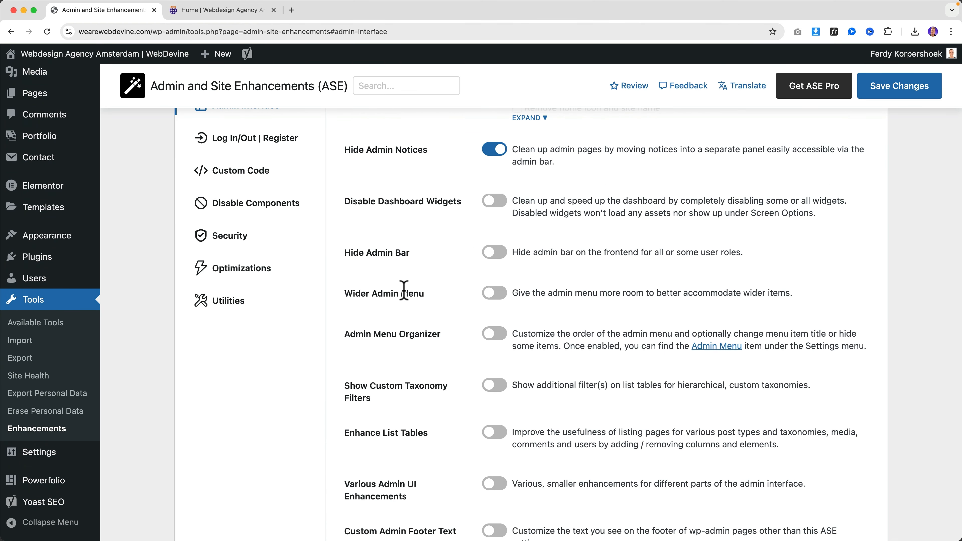
{"action": "mouse_move", "coordinate": [31, 192]}
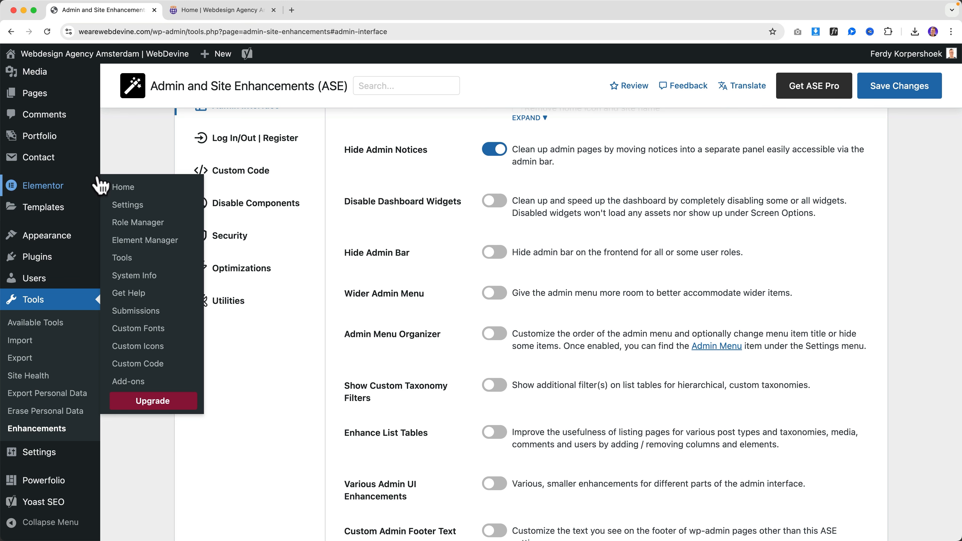
{"action": "scroll", "coordinate": [81, 185], "scroll_direction": "up", "scroll_amount": 3}
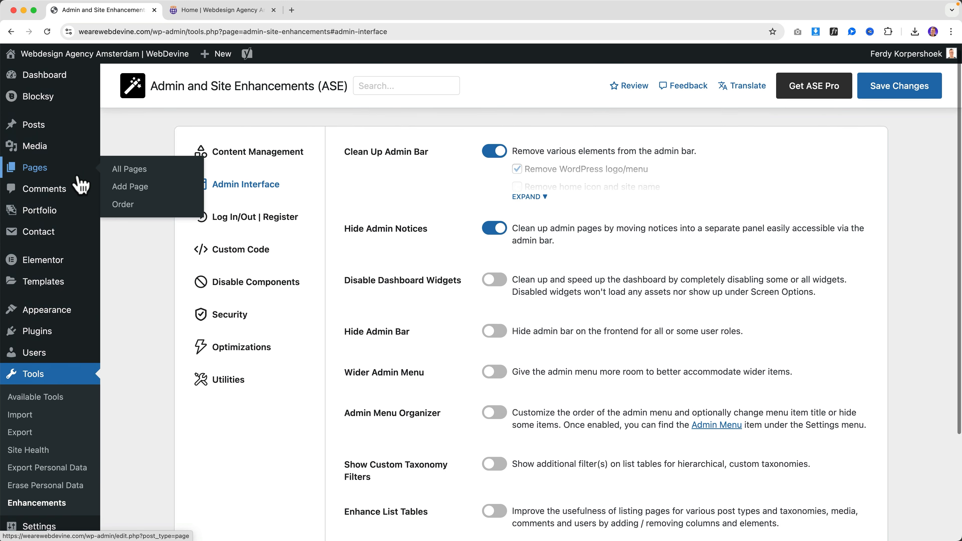
{"action": "scroll", "coordinate": [81, 184], "scroll_direction": "down", "scroll_amount": 5}
{"action": "scroll", "coordinate": [81, 185], "scroll_direction": "down", "scroll_amount": 1}
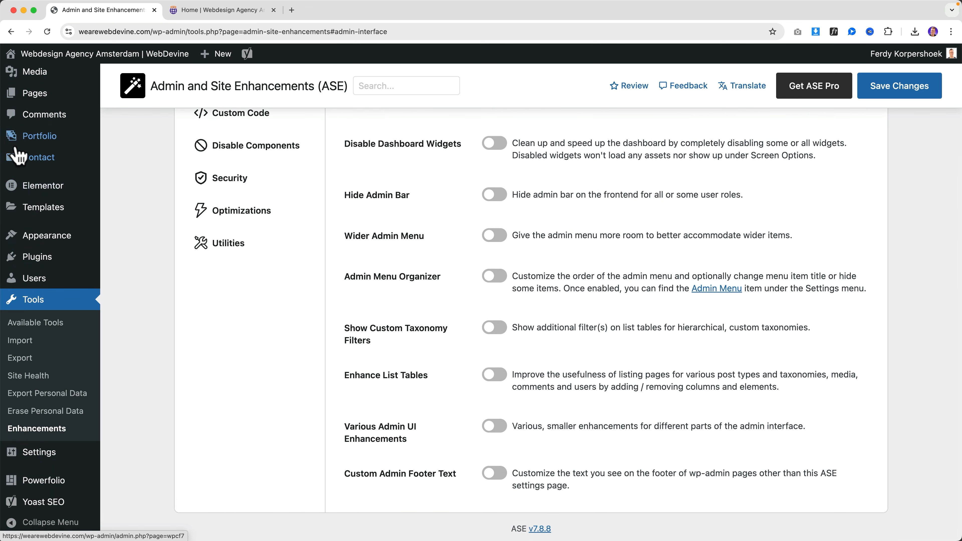
{"action": "mouse_move", "coordinate": [19, 156]}
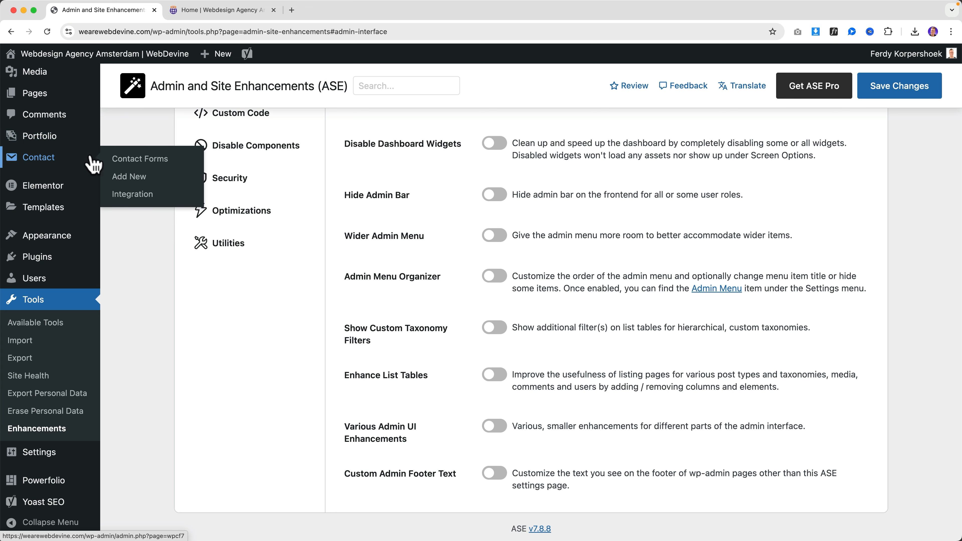
{"action": "scroll", "coordinate": [453, 257], "scroll_direction": "up", "scroll_amount": 5}
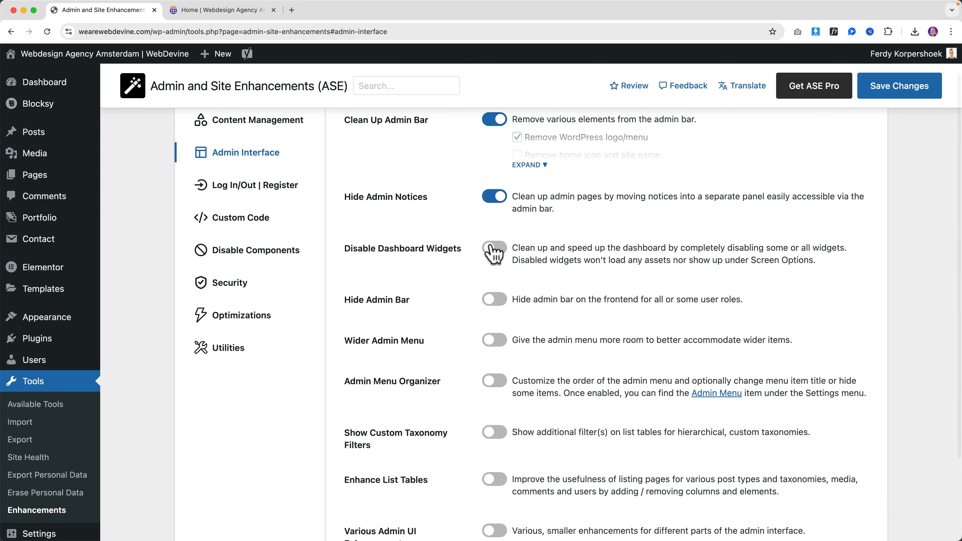
{"action": "left_click", "coordinate": [495, 340]}
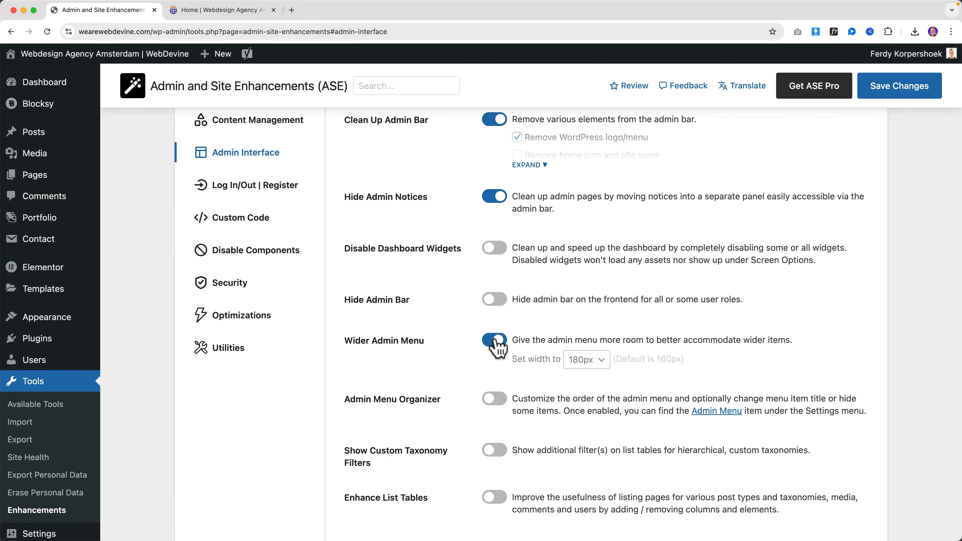
{"action": "left_click", "coordinate": [590, 362]}
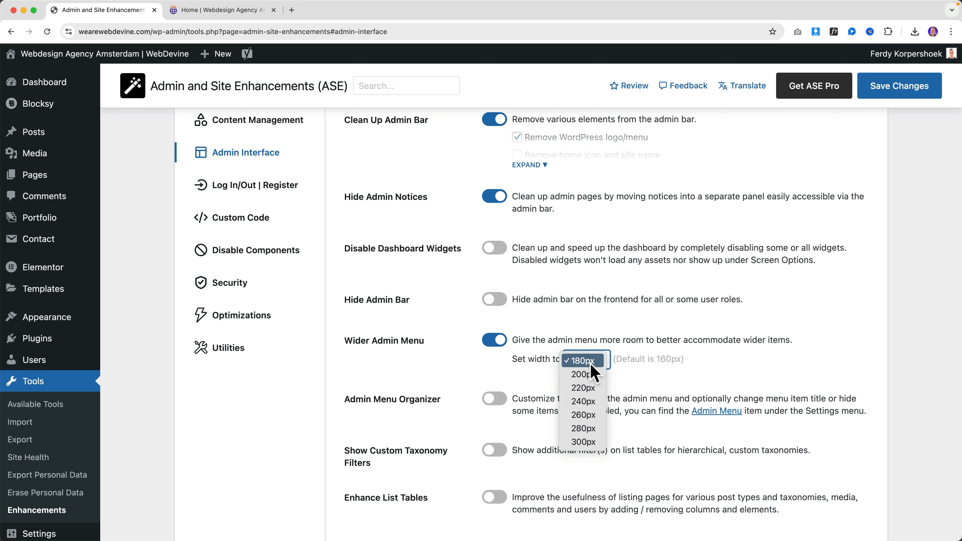
{"action": "key", "text": "Escape"}
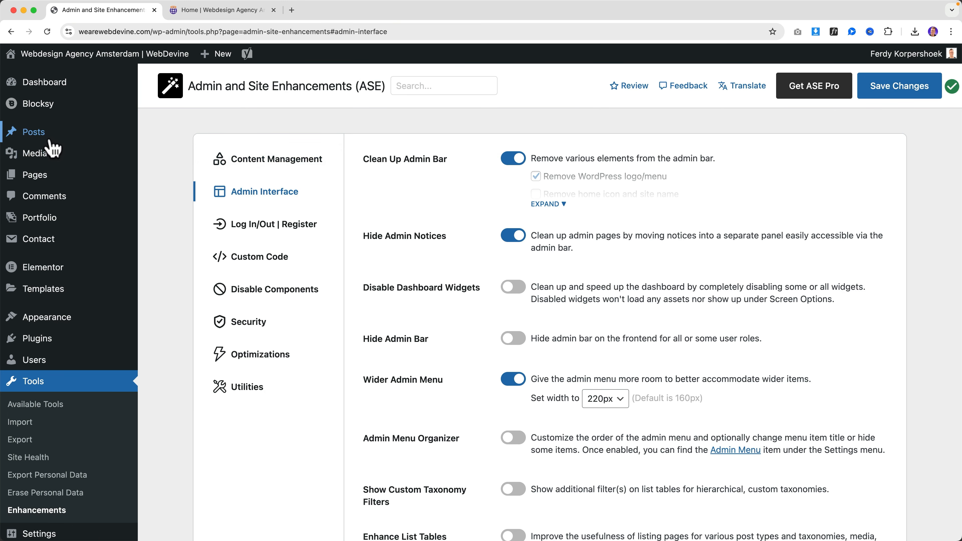
Set the admin menu width to 300px, then switch Wider Admin Menu back off
{"action": "scroll", "coordinate": [500, 331], "scroll_direction": "down", "scroll_amount": 3}
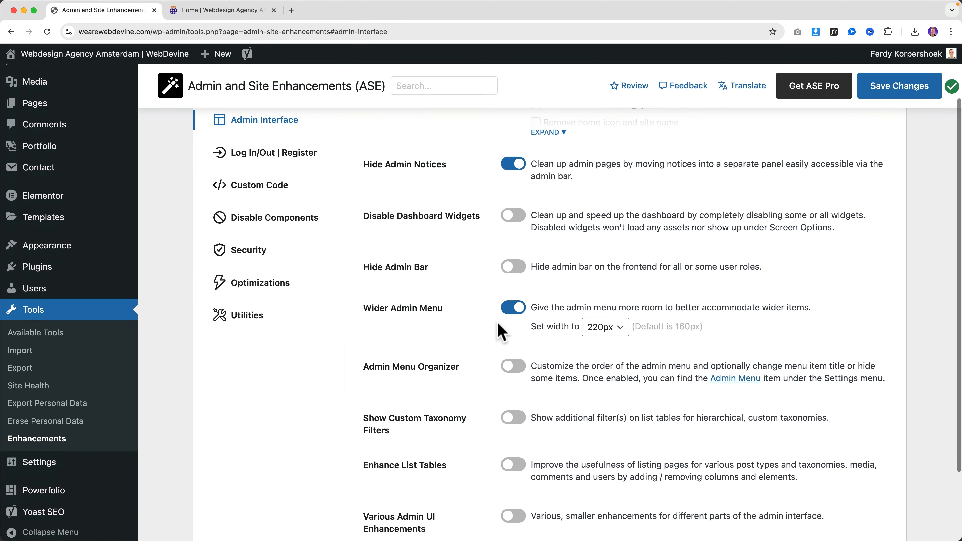
{"action": "left_click", "coordinate": [598, 330]}
{"action": "left_click", "coordinate": [601, 382]}
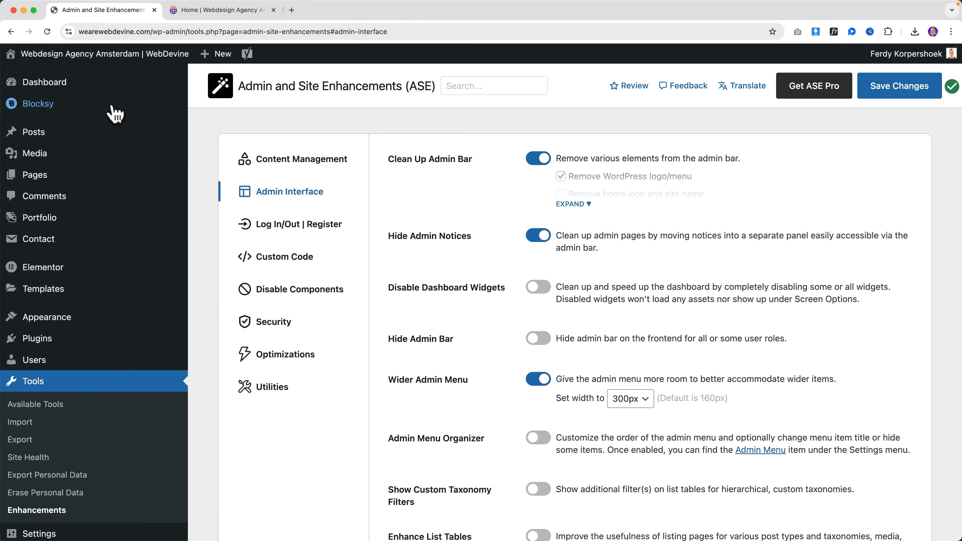
{"action": "left_click", "coordinate": [623, 399]}
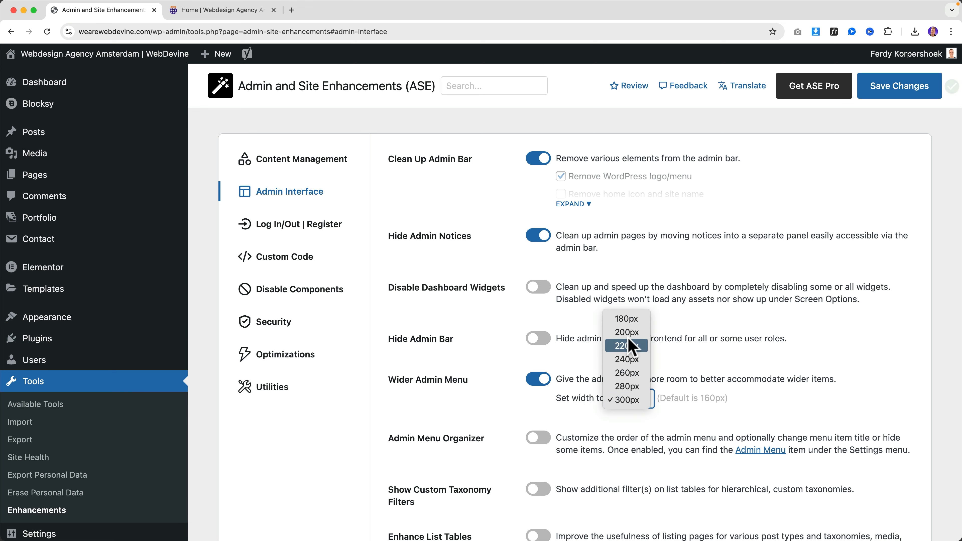
{"action": "left_click", "coordinate": [565, 356]}
{"action": "left_click", "coordinate": [539, 379]}
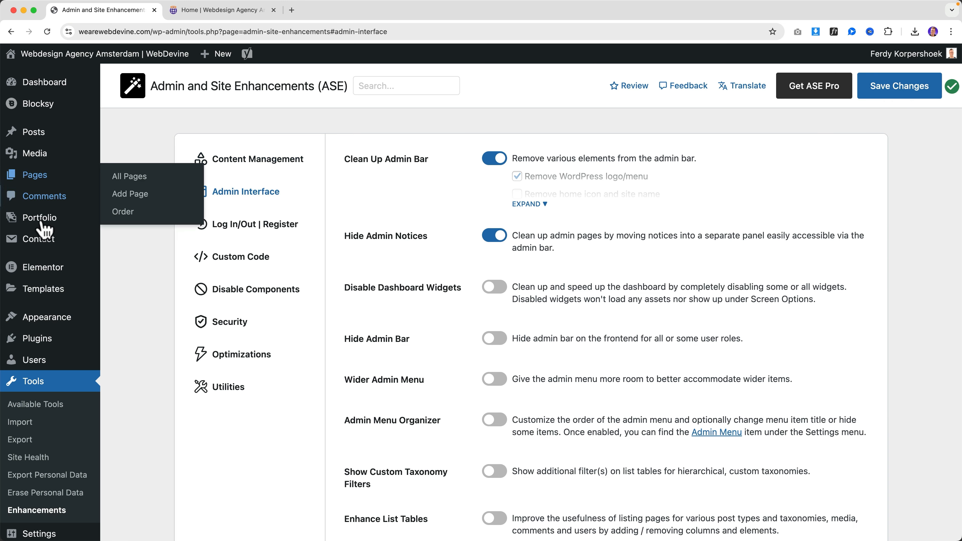
Collapse the admin sidebar to icons, then expand it back to full width
{"action": "scroll", "coordinate": [43, 269], "scroll_direction": "down", "scroll_amount": 3}
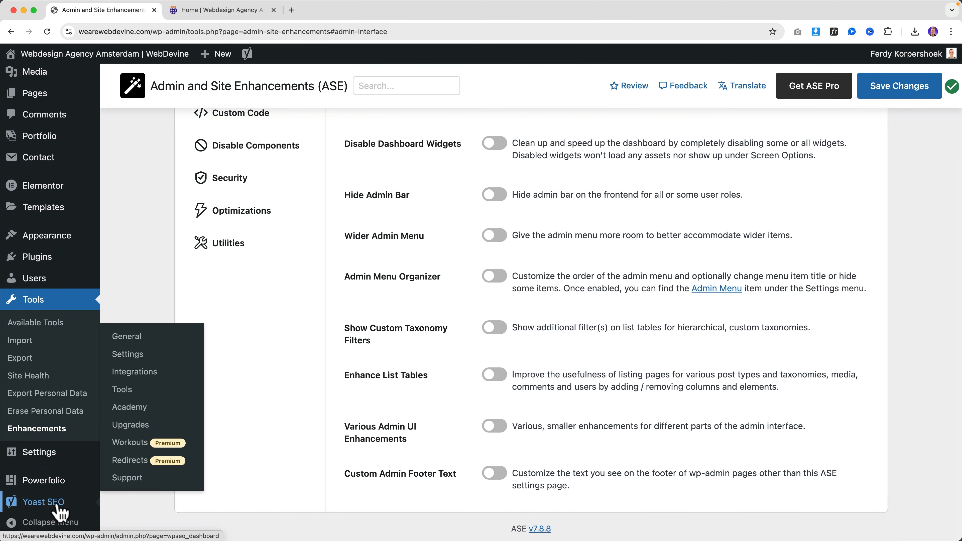
{"action": "scroll", "coordinate": [61, 281], "scroll_direction": "up", "scroll_amount": 4}
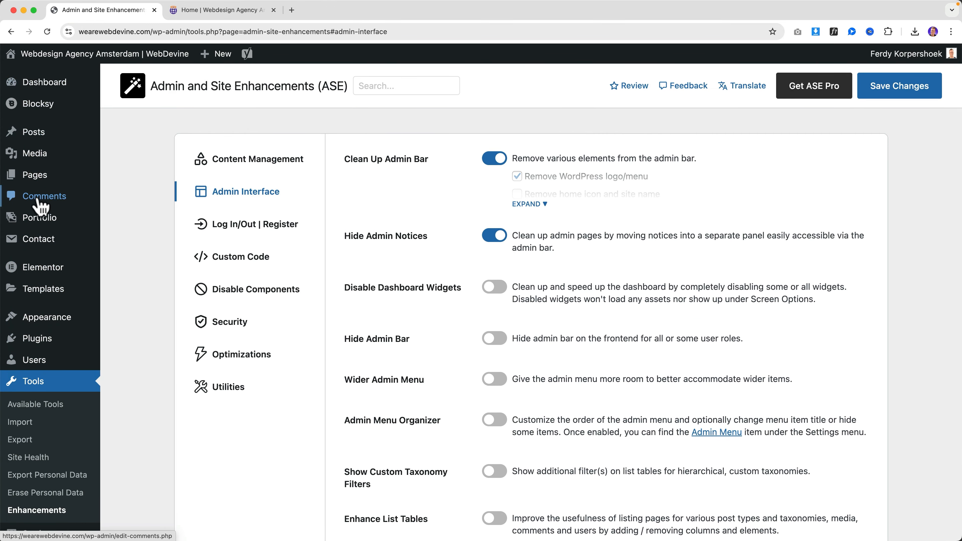
{"action": "mouse_move", "coordinate": [54, 334]}
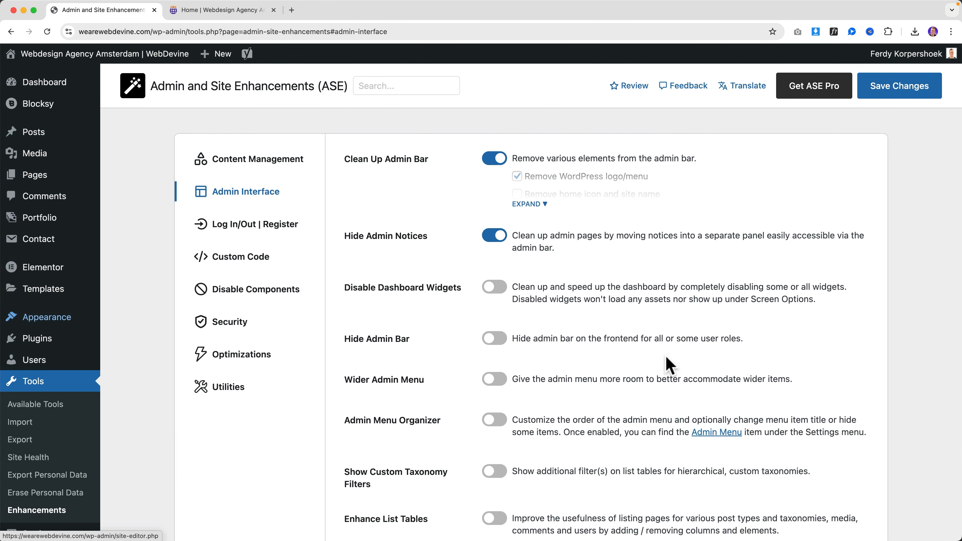
{"action": "scroll", "coordinate": [53, 431], "scroll_direction": "down", "scroll_amount": 5}
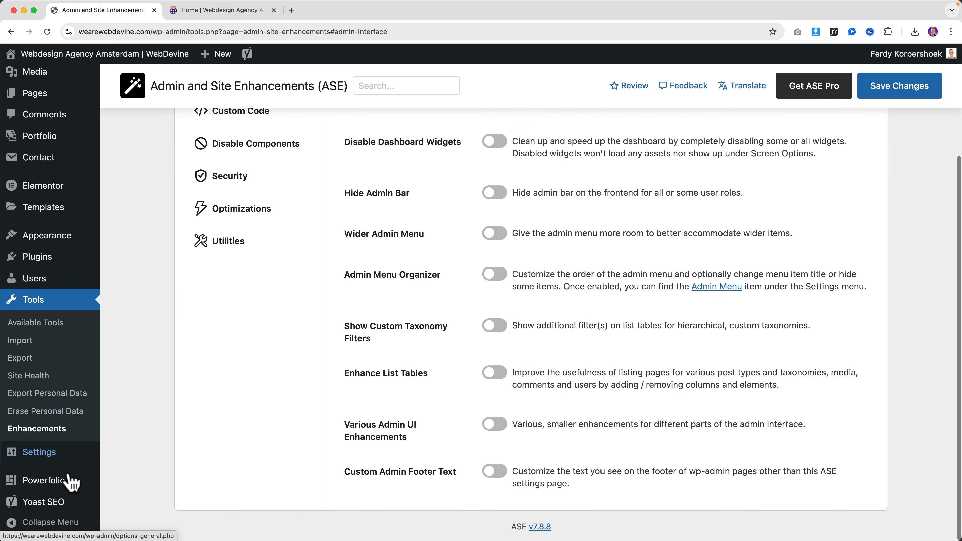
{"action": "left_click", "coordinate": [15, 525]}
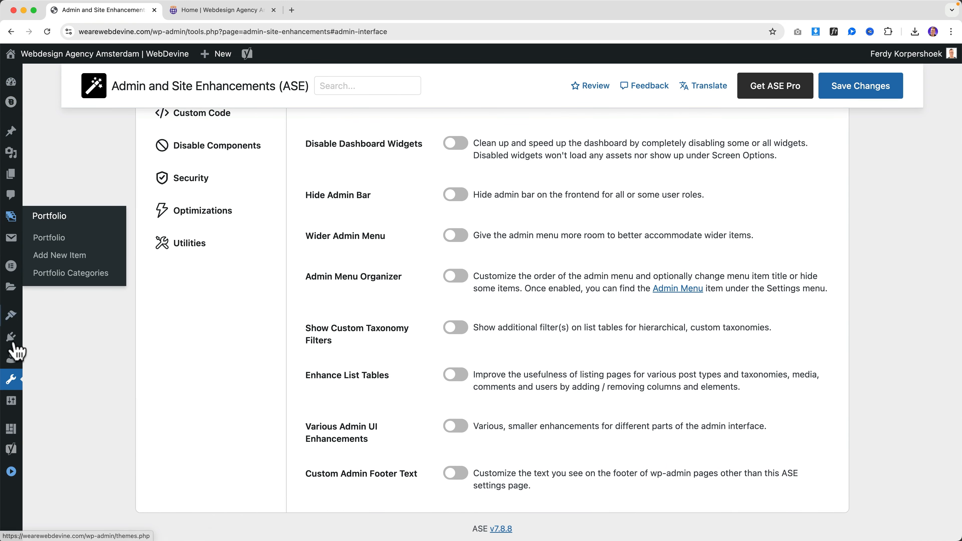
{"action": "left_click", "coordinate": [13, 474]}
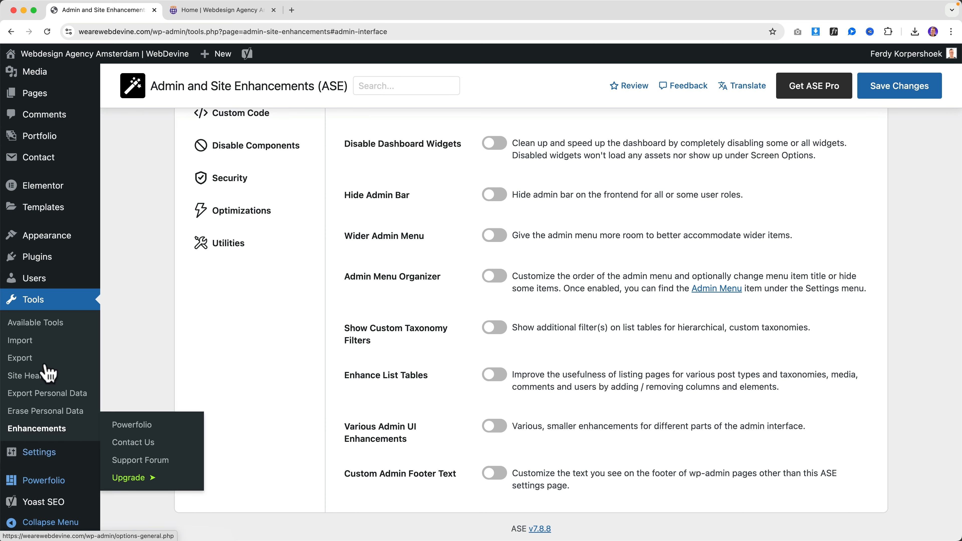
Save the ASE settings with Admin Menu Organizer switched on
{"action": "scroll", "coordinate": [508, 292], "scroll_direction": "up", "scroll_amount": 5}
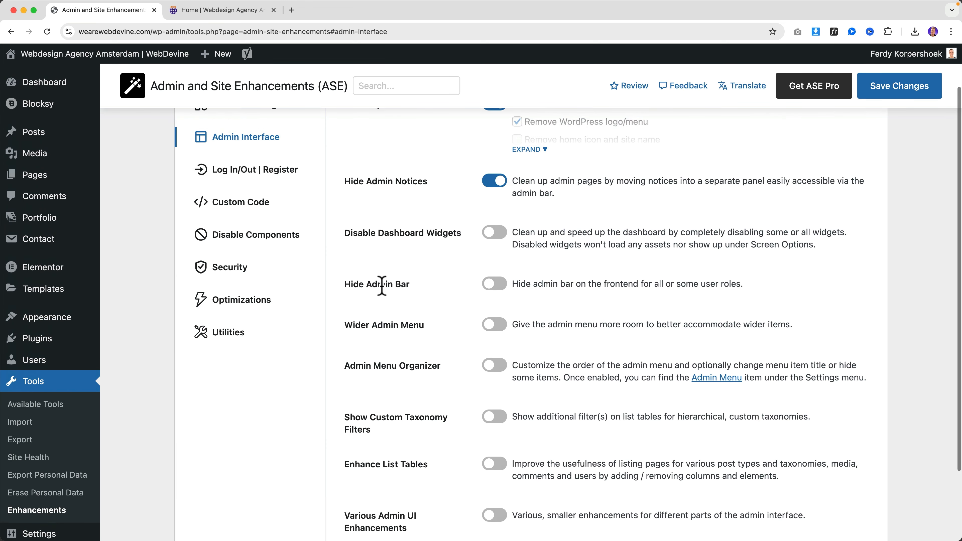
{"action": "scroll", "coordinate": [380, 334], "scroll_direction": "down", "scroll_amount": 2}
{"action": "scroll", "coordinate": [375, 322], "scroll_direction": "down", "scroll_amount": 1}
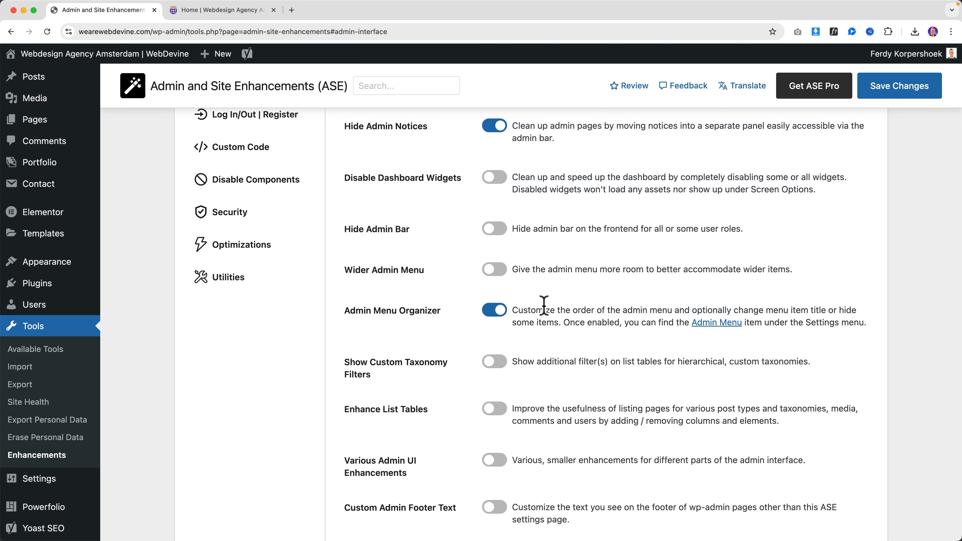
{"action": "left_click", "coordinate": [897, 84]}
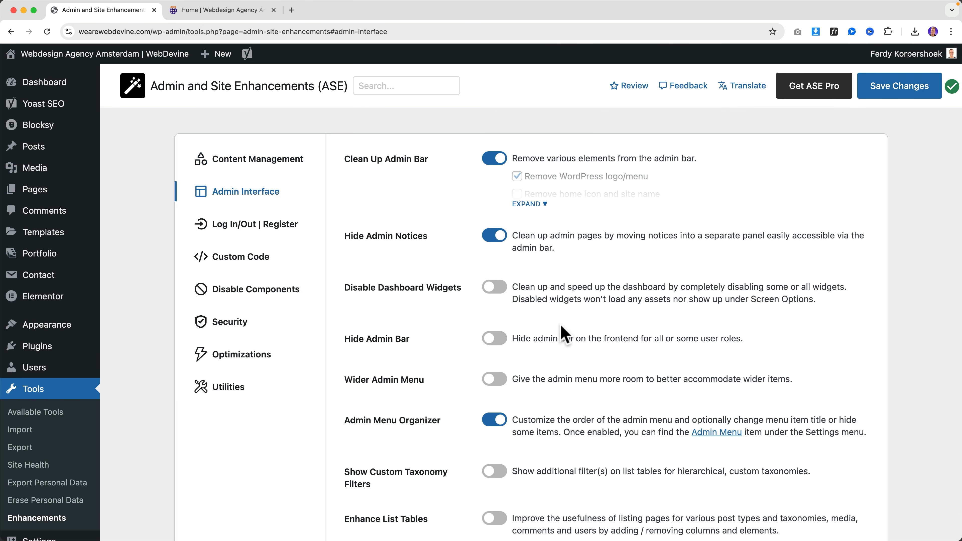
{"action": "scroll", "coordinate": [560, 325], "scroll_direction": "down", "scroll_amount": 2}
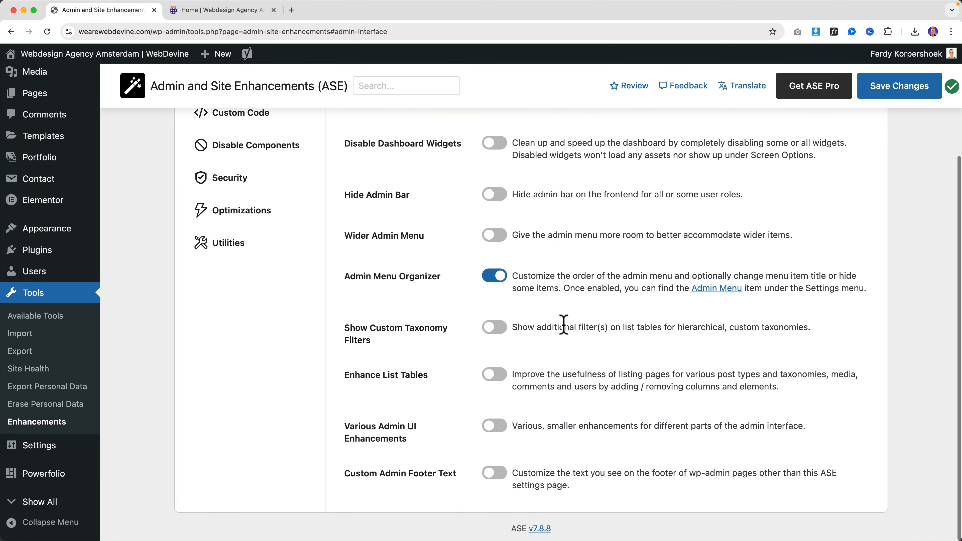
{"action": "left_click", "coordinate": [721, 292]}
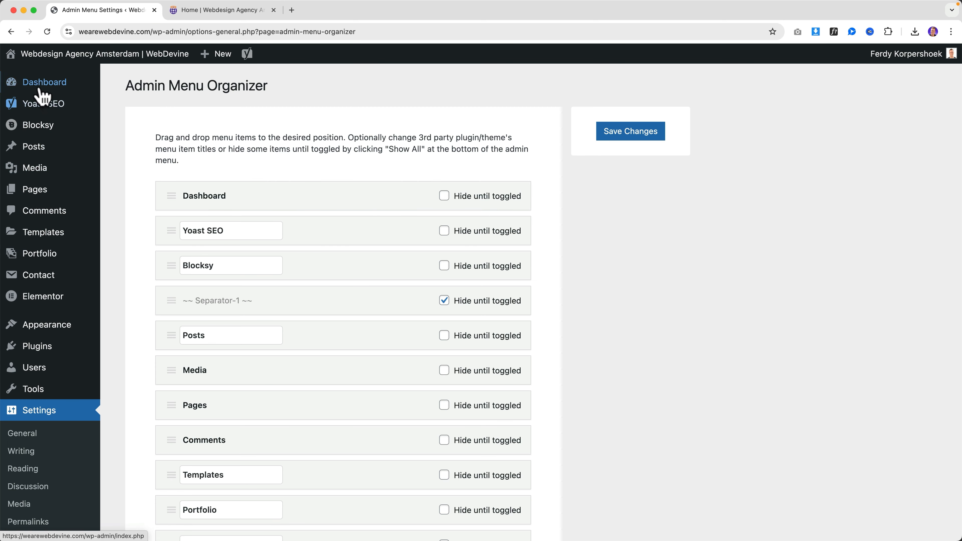
Drag the Yoast SEO row to the end of the Admin Menu Organizer list
{"action": "mouse_move", "coordinate": [37, 113]}
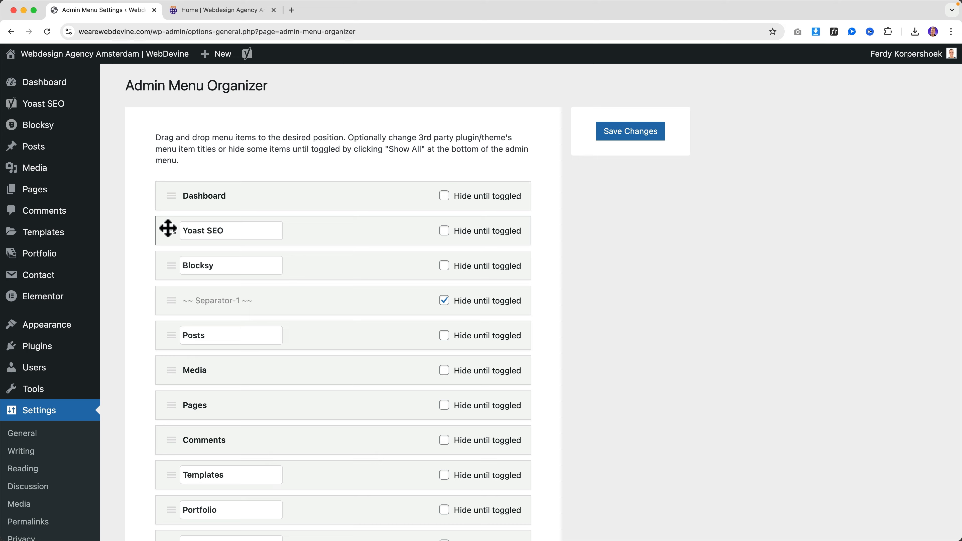
{"action": "left_click_drag", "start_coordinate": [168, 228], "coordinate": [178, 460]}
{"action": "scroll", "coordinate": [644, 296], "scroll_direction": "up", "scroll_amount": 15}
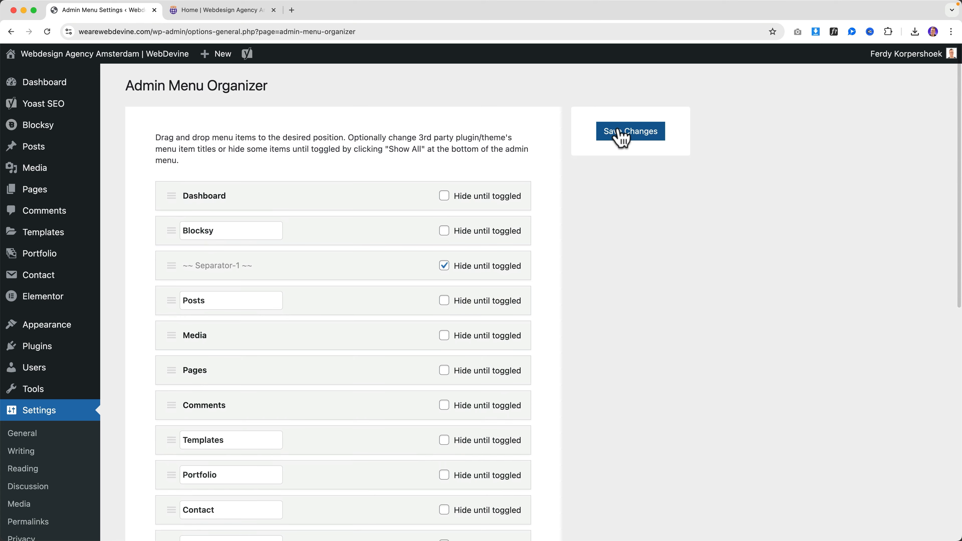
{"action": "mouse_move", "coordinate": [47, 112]}
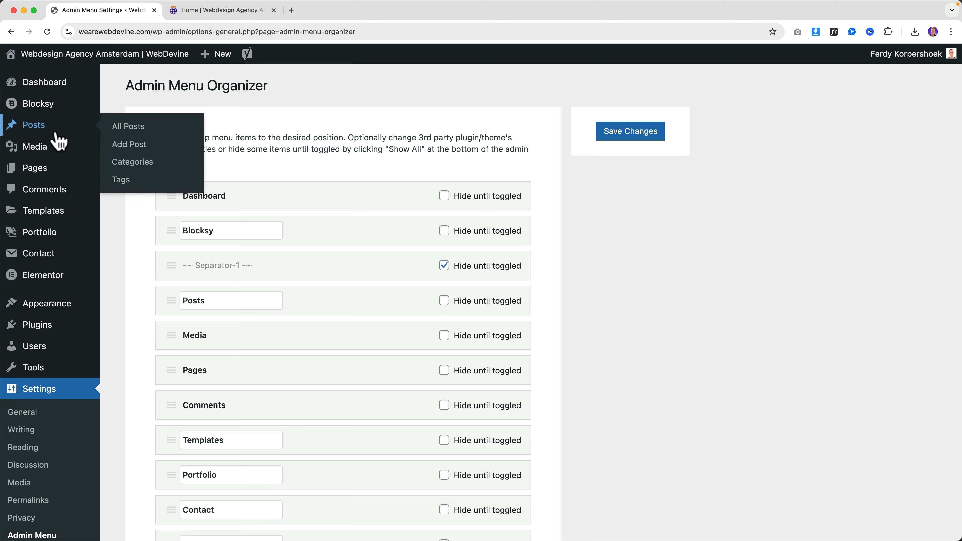
Move Blocksy in the Admin Menu Organizer list so it sits below Appearance
{"action": "scroll", "coordinate": [23, 436], "scroll_direction": "down", "scroll_amount": 10}
{"action": "mouse_move", "coordinate": [44, 485]}
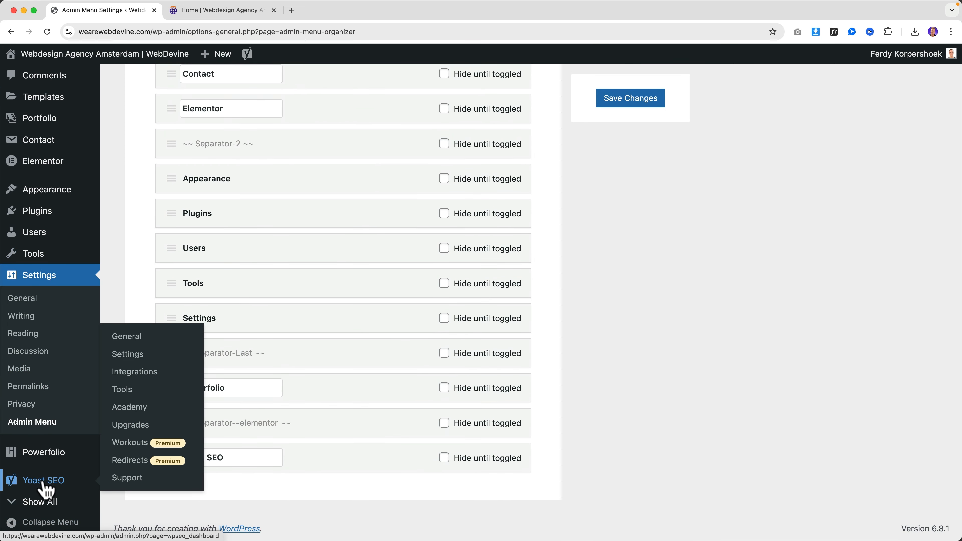
{"action": "scroll", "coordinate": [431, 307], "scroll_direction": "up", "scroll_amount": 12}
{"action": "scroll", "coordinate": [421, 303], "scroll_direction": "down", "scroll_amount": 5}
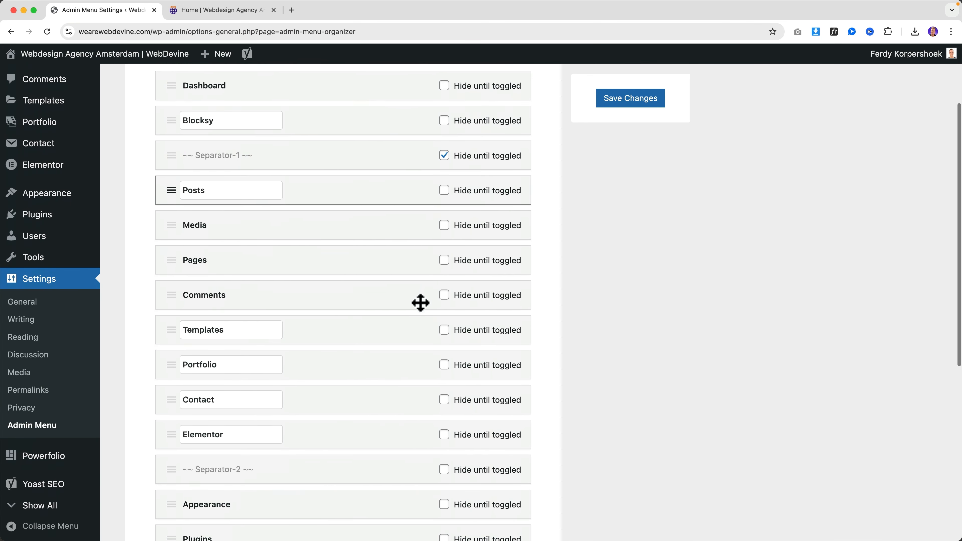
{"action": "scroll", "coordinate": [379, 277], "scroll_direction": "up", "scroll_amount": 1}
{"action": "scroll", "coordinate": [336, 250], "scroll_direction": "up", "scroll_amount": 3}
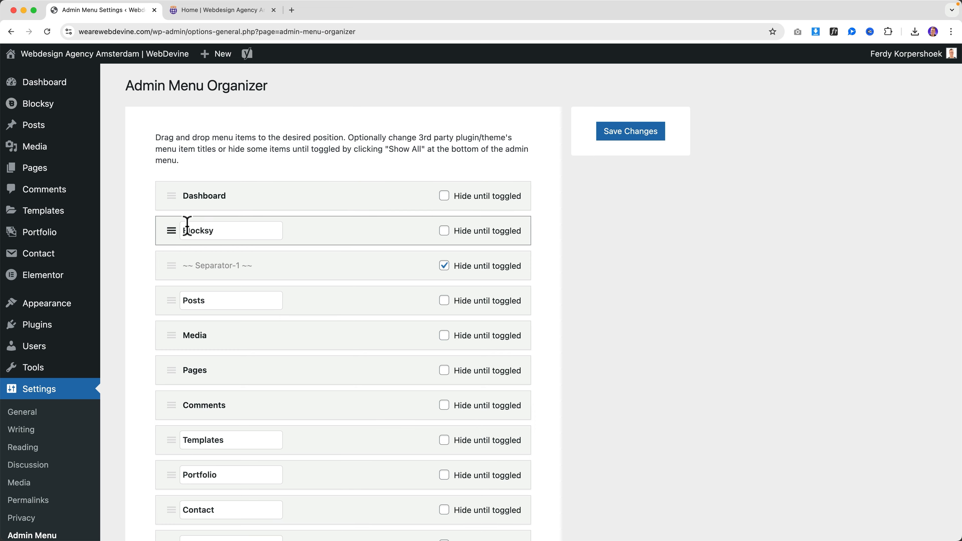
{"action": "scroll", "coordinate": [168, 231], "scroll_direction": "down", "scroll_amount": 2}
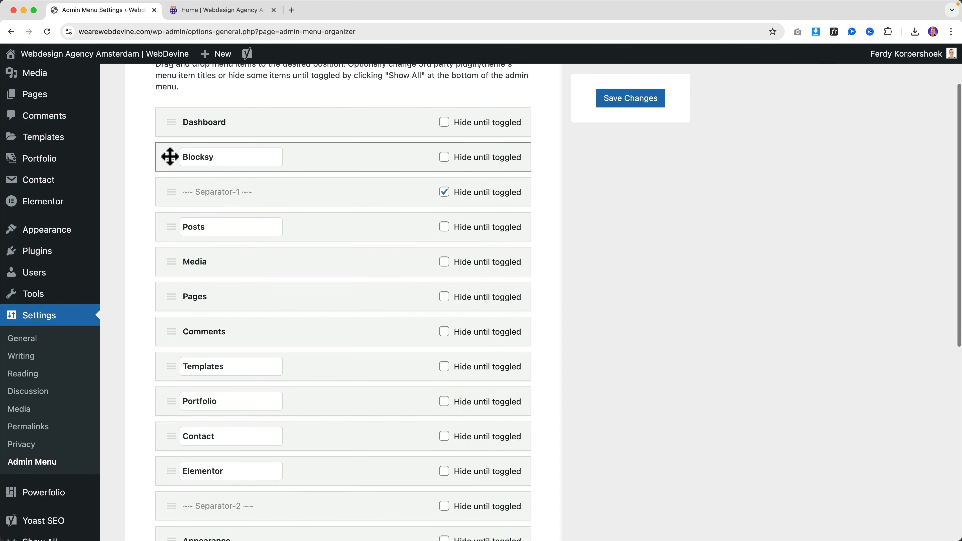
{"action": "left_click_drag", "start_coordinate": [167, 156], "coordinate": [178, 358]}
Move Pages up so it sits directly above Posts, below the first separator
{"action": "scroll", "coordinate": [171, 289], "scroll_direction": "down", "scroll_amount": 5}
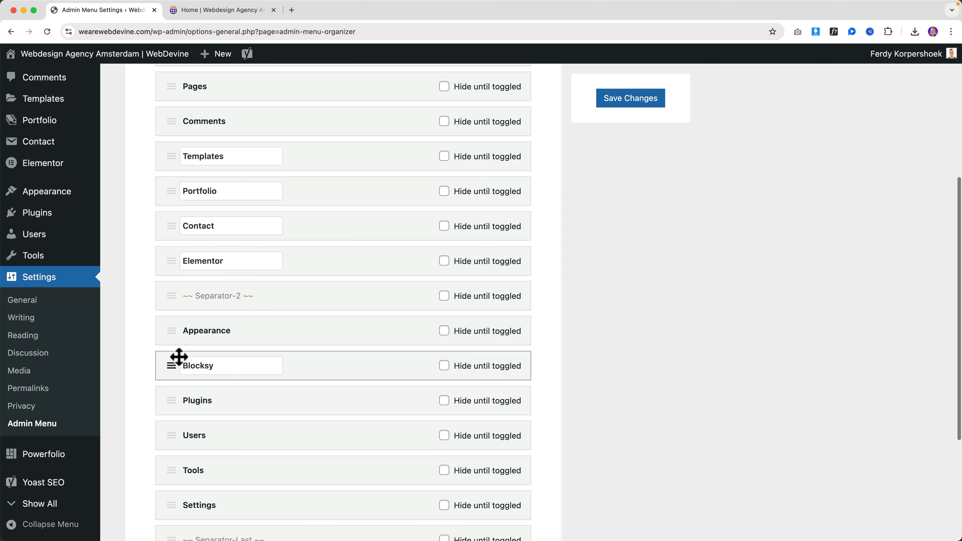
{"action": "scroll", "coordinate": [176, 351], "scroll_direction": "down", "scroll_amount": 3}
{"action": "scroll", "coordinate": [176, 352], "scroll_direction": "down", "scroll_amount": 3}
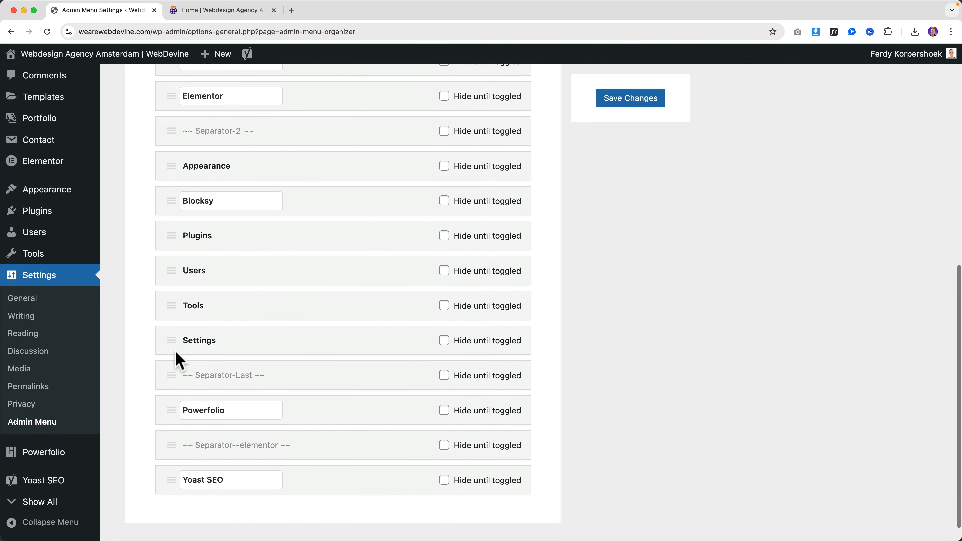
{"action": "scroll", "coordinate": [171, 334], "scroll_direction": "up", "scroll_amount": 10}
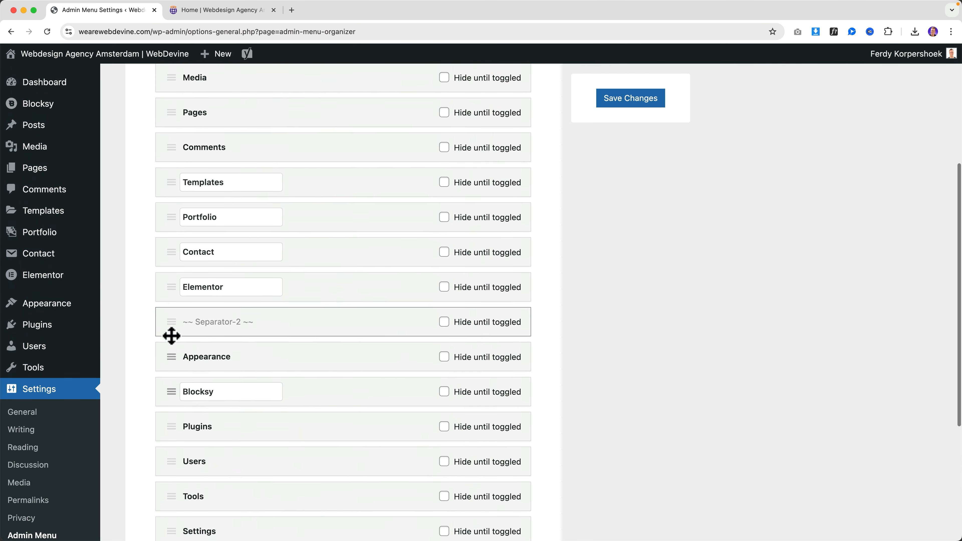
{"action": "scroll", "coordinate": [172, 336], "scroll_direction": "up", "scroll_amount": 2}
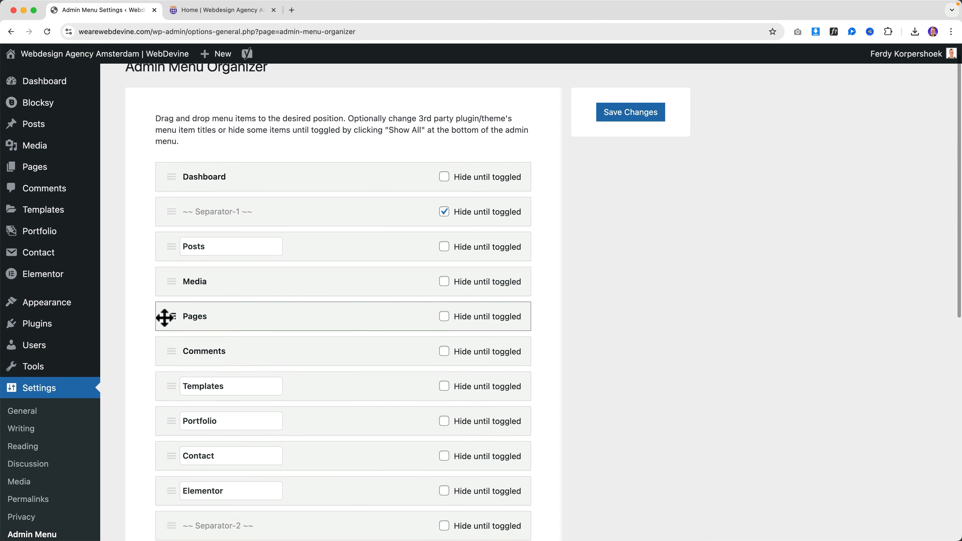
{"action": "left_click_drag", "start_coordinate": [168, 315], "coordinate": [170, 245]}
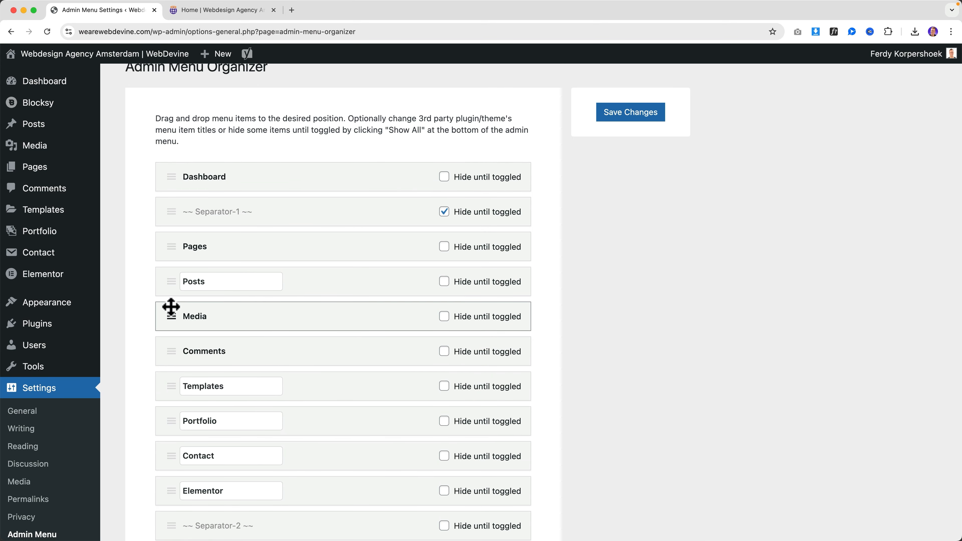
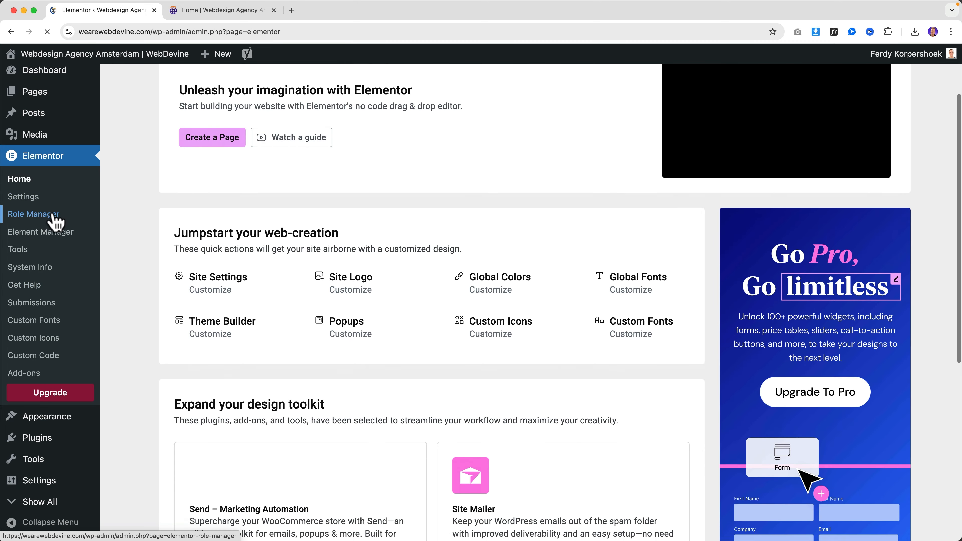
Reveal the hidden admin menu items with Show All, then go back to the Dashboard
{"action": "left_click", "coordinate": [40, 502]}
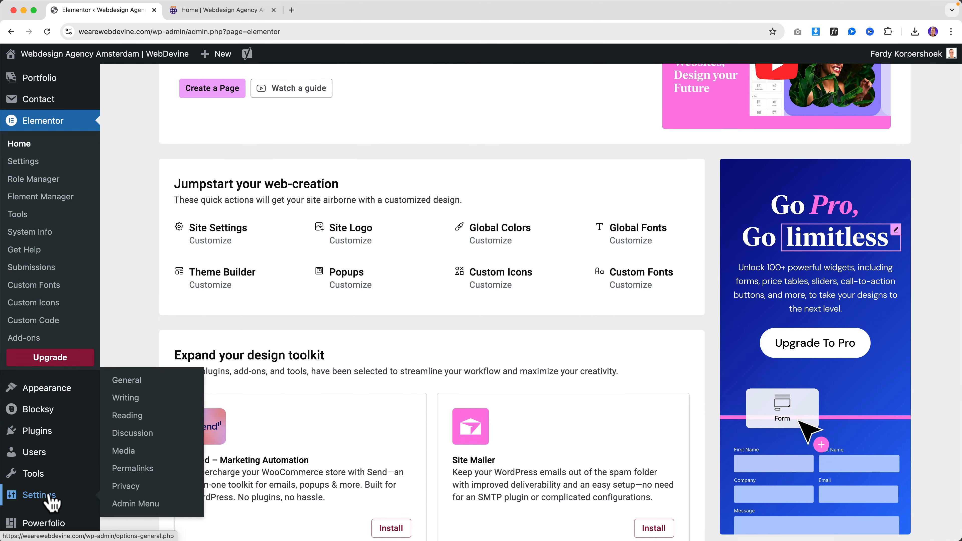
{"action": "left_click", "coordinate": [47, 84]}
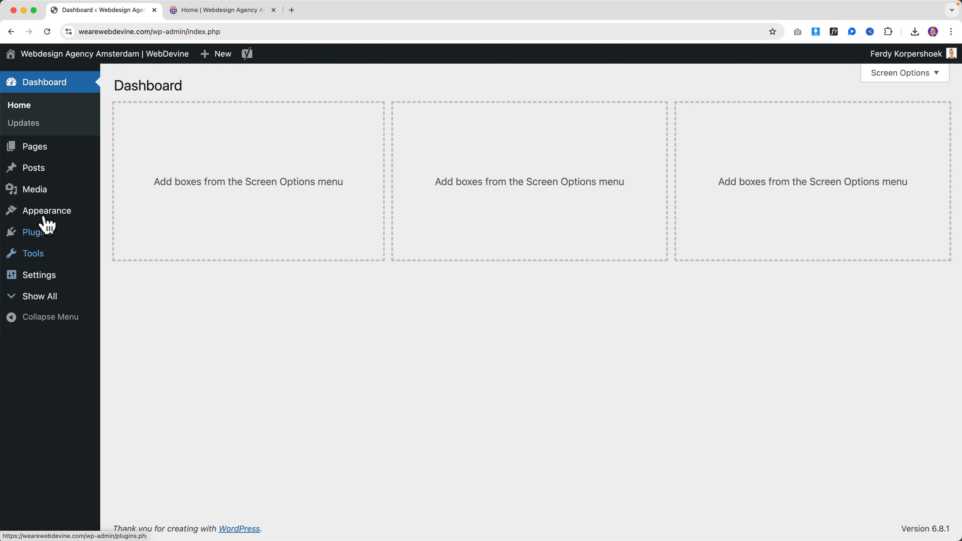
{"action": "mouse_move", "coordinate": [36, 277]}
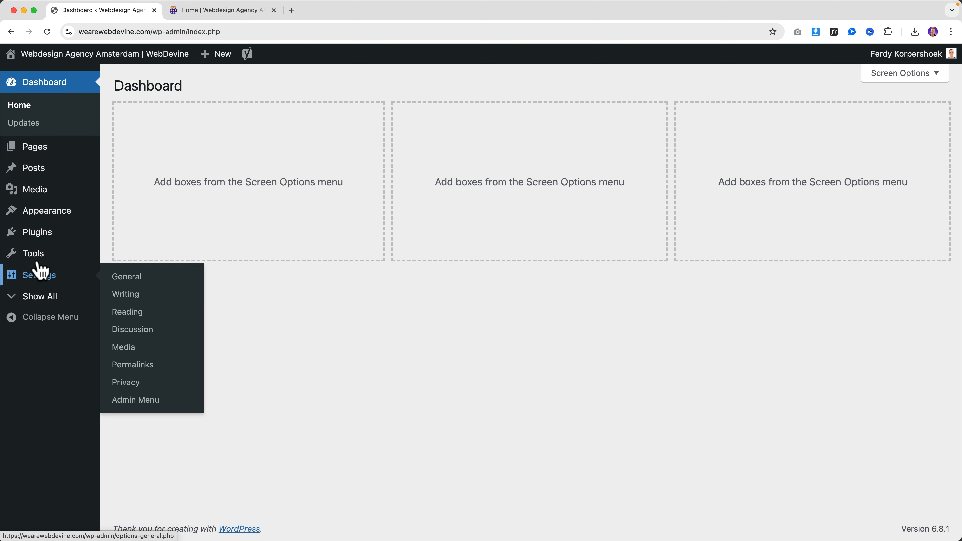
{"action": "mouse_move", "coordinate": [41, 261]}
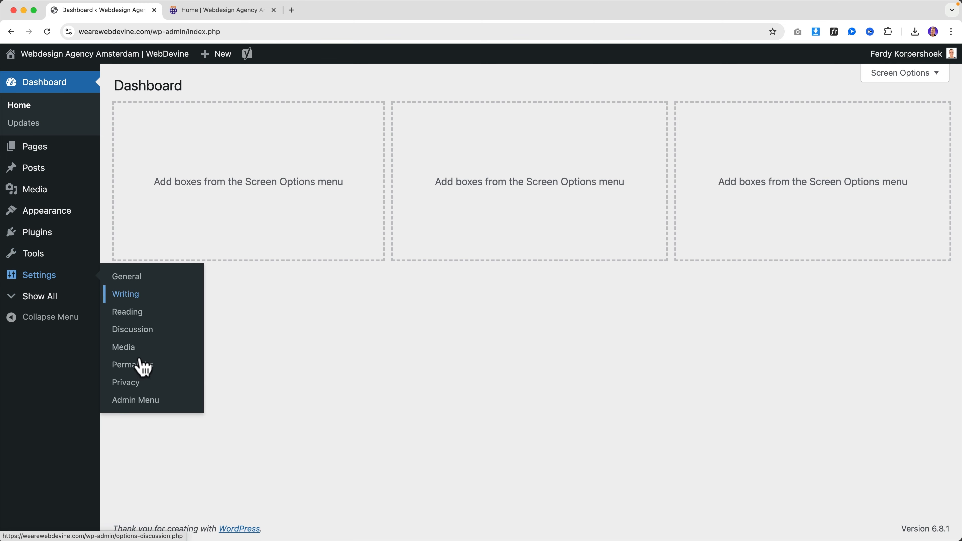
In Admin Menu settings, unhide Separator-1, Comments, Templates, Portfolio, Contact and Elementor
{"action": "left_click", "coordinate": [138, 397]}
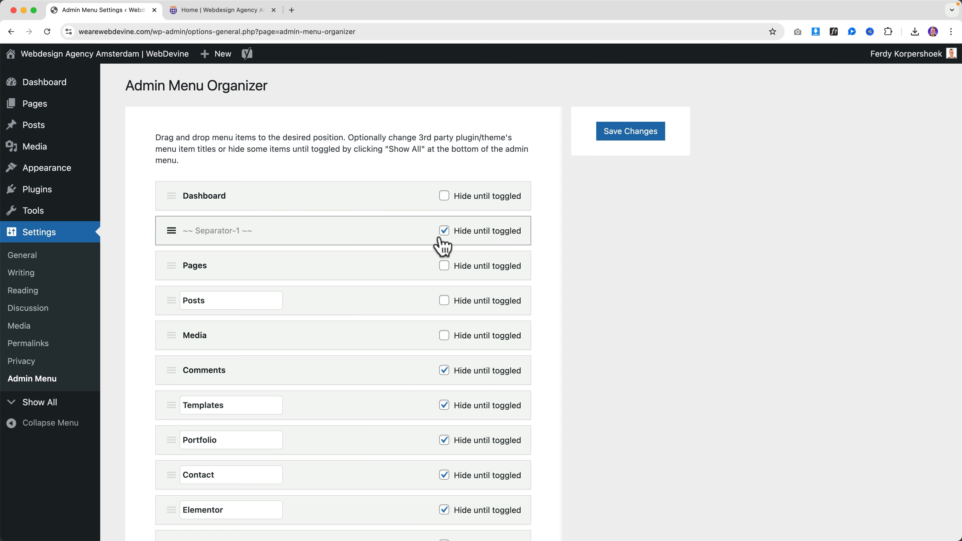
{"action": "left_click", "coordinate": [444, 231]}
{"action": "scroll", "coordinate": [455, 300], "scroll_direction": "down", "scroll_amount": 5}
{"action": "left_click", "coordinate": [444, 273]}
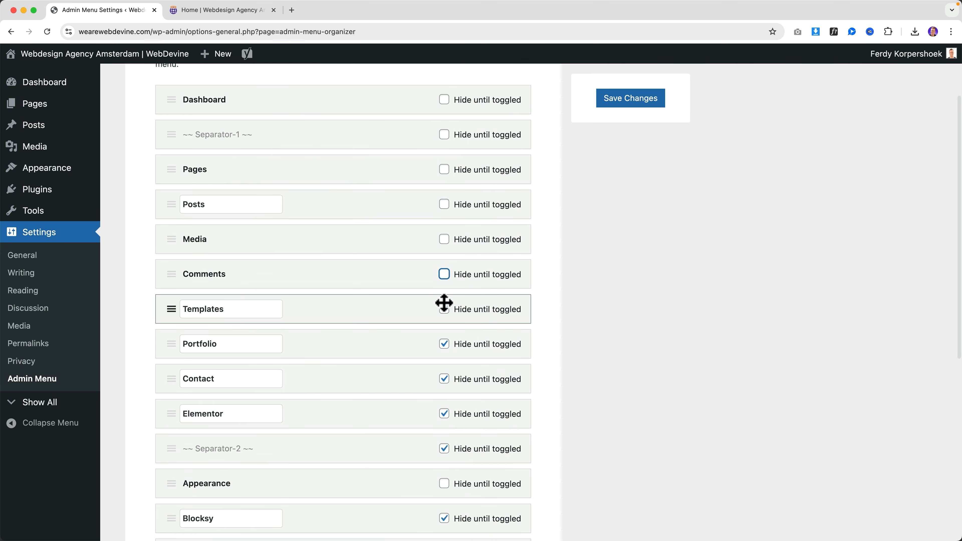
{"action": "left_click", "coordinate": [444, 308]}
{"action": "scroll", "coordinate": [446, 319], "scroll_direction": "down", "scroll_amount": 1}
{"action": "left_click", "coordinate": [444, 299]}
{"action": "left_click", "coordinate": [447, 335]}
{"action": "scroll", "coordinate": [445, 322], "scroll_direction": "down", "scroll_amount": 4}
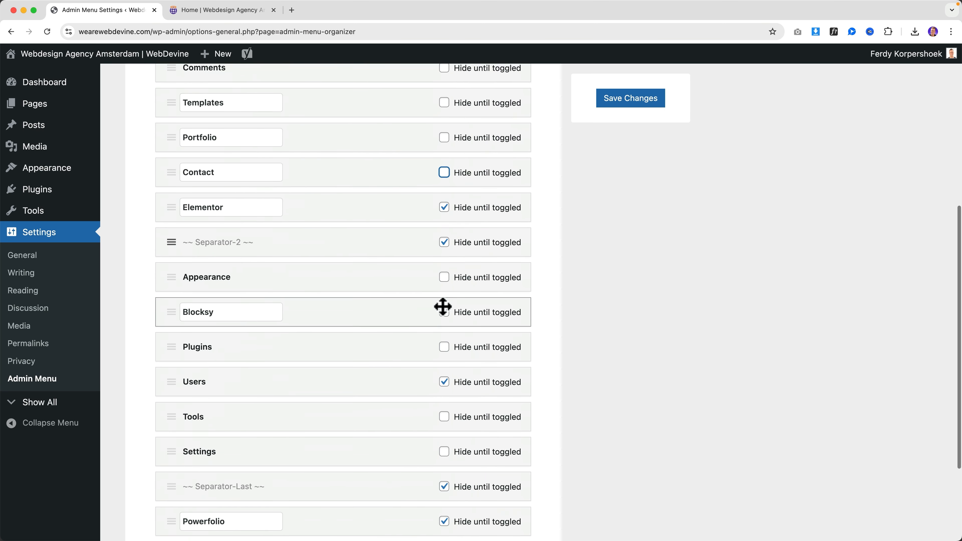
{"action": "left_click", "coordinate": [444, 208]}
Unhide Blocksy, Users, Separator-Last, Powerfolio and Separator--elementor, then save the changes
{"action": "scroll", "coordinate": [447, 252], "scroll_direction": "down", "scroll_amount": 2}
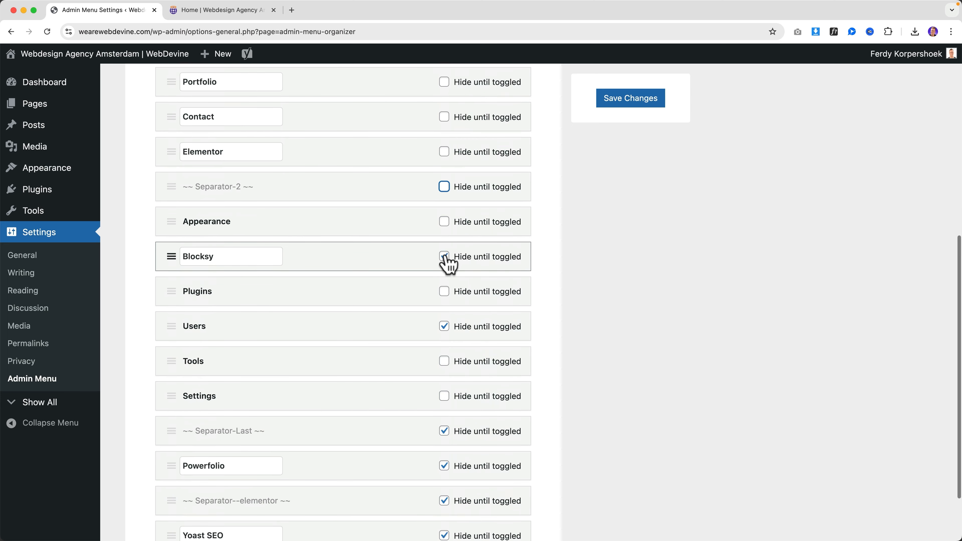
{"action": "left_click", "coordinate": [445, 256]}
{"action": "scroll", "coordinate": [446, 262], "scroll_direction": "down", "scroll_amount": 3}
{"action": "left_click", "coordinate": [444, 255]}
{"action": "scroll", "coordinate": [444, 259], "scroll_direction": "down", "scroll_amount": 1}
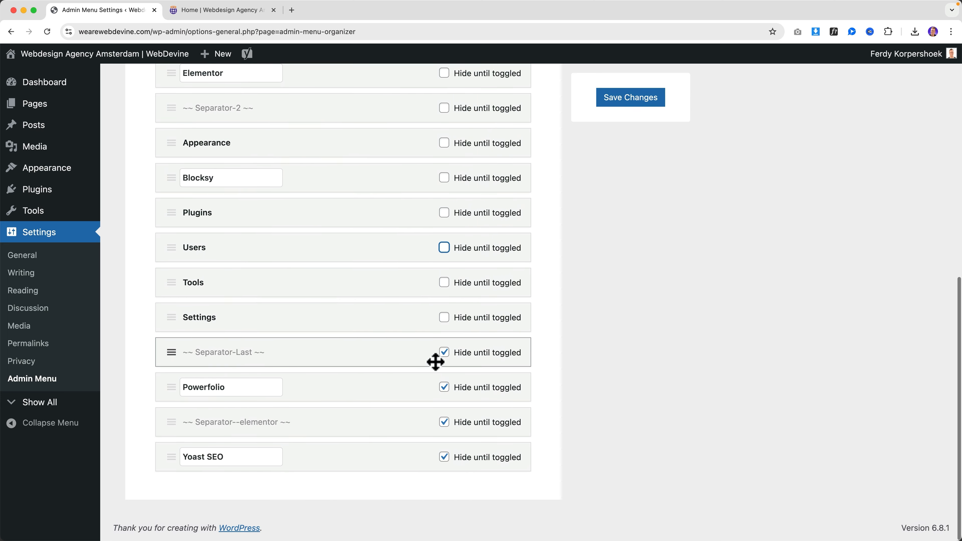
{"action": "left_click", "coordinate": [444, 360]}
{"action": "left_click", "coordinate": [446, 394]}
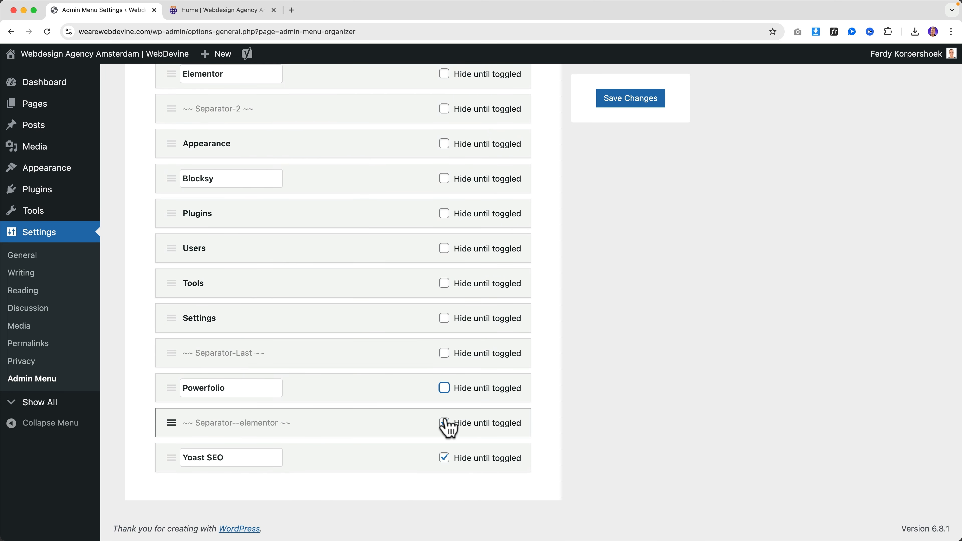
{"action": "left_click", "coordinate": [445, 424]}
{"action": "scroll", "coordinate": [451, 360], "scroll_direction": "up", "scroll_amount": 10}
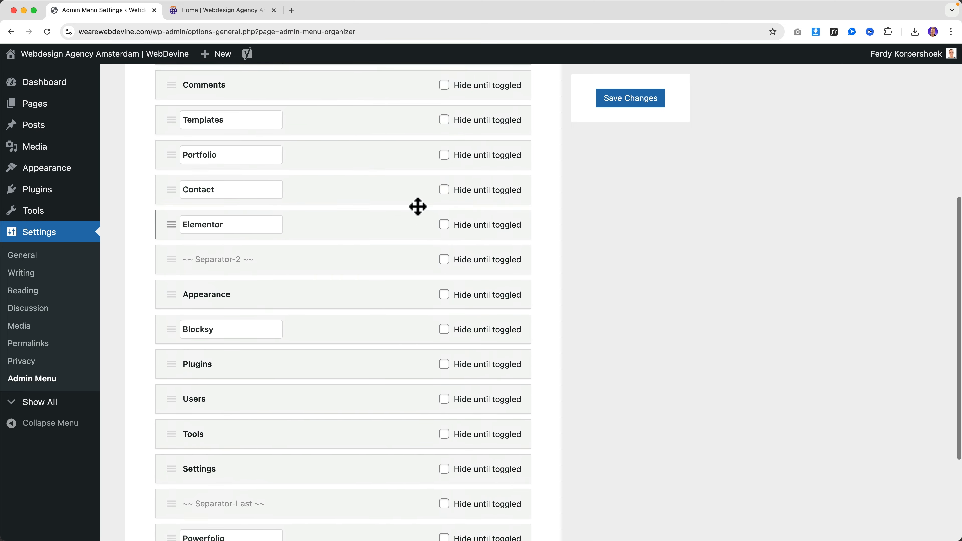
{"action": "left_click", "coordinate": [642, 109]}
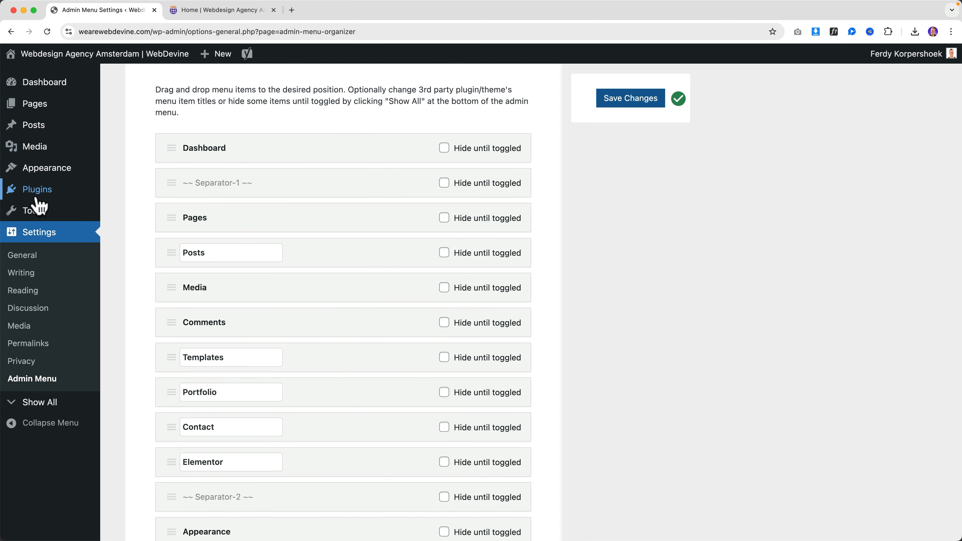
{"action": "mouse_move", "coordinate": [37, 198]}
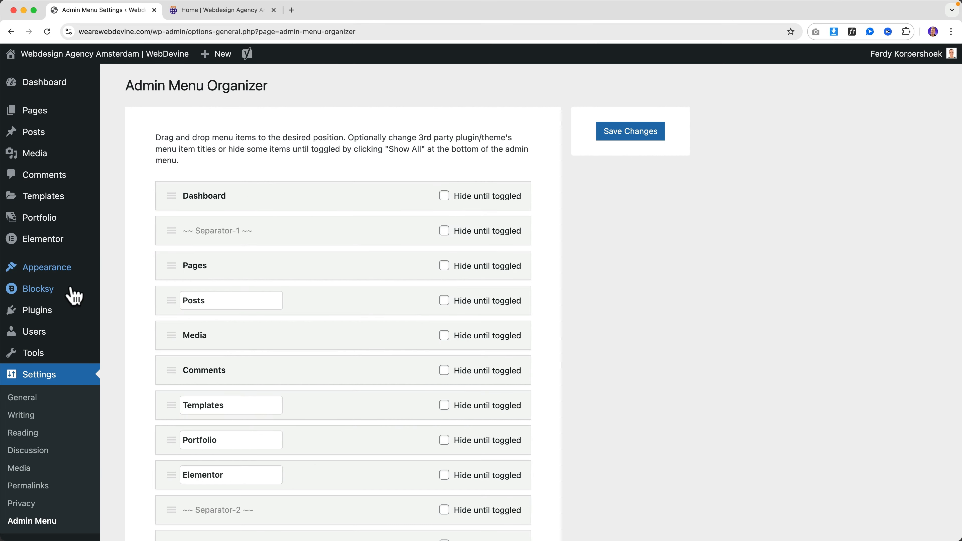
Search the plugin directory for 'migration' and install All-in-One WP Migration and Backup
{"action": "mouse_move", "coordinate": [53, 311]}
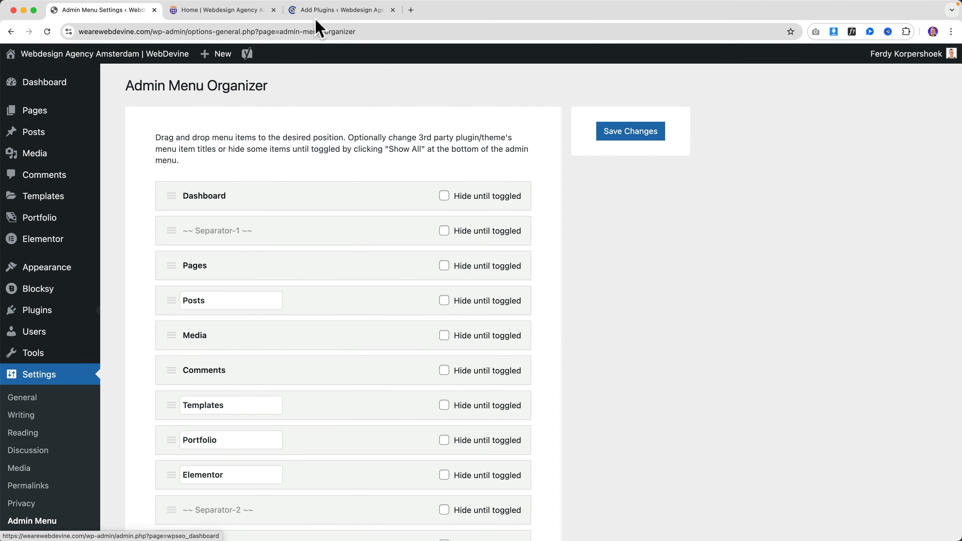
{"action": "left_click", "coordinate": [328, 12]}
{"action": "left_click", "coordinate": [780, 123]}
{"action": "type", "text": "migration"}
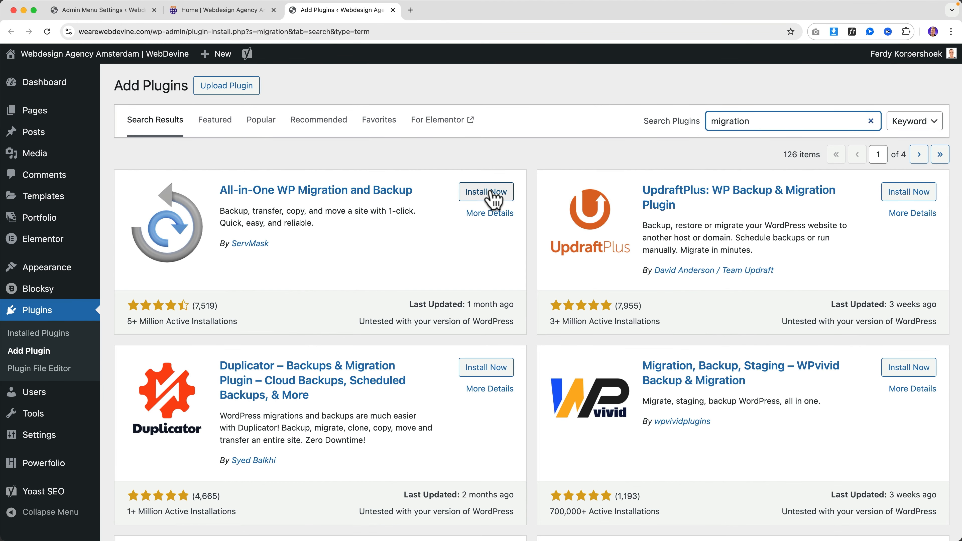
{"action": "left_click", "coordinate": [490, 194]}
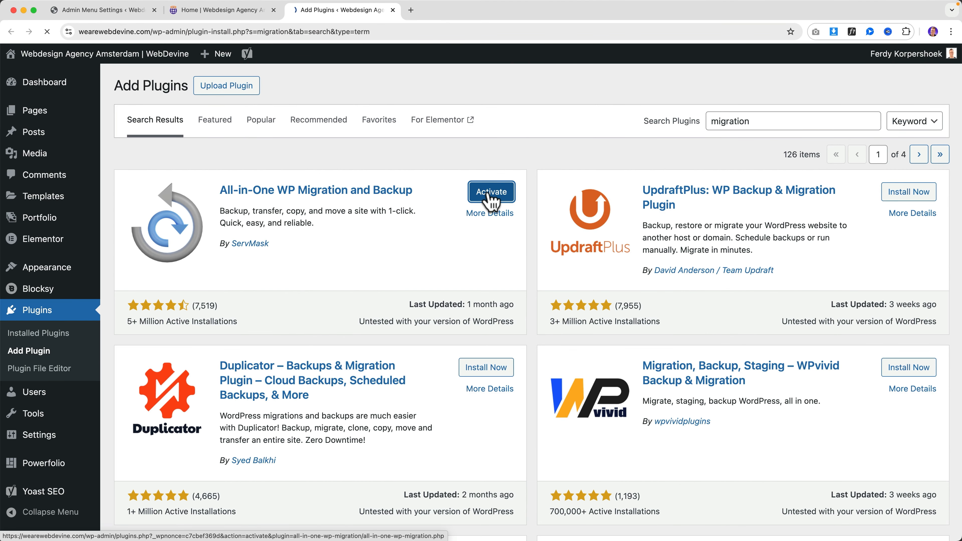
{"action": "scroll", "coordinate": [50, 273], "scroll_direction": "down", "scroll_amount": 3}
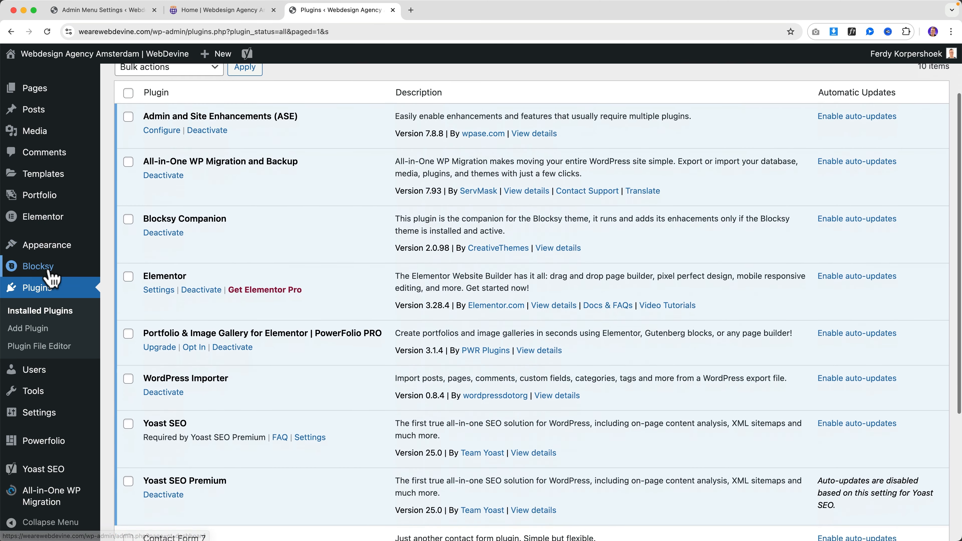
{"action": "mouse_move", "coordinate": [59, 497]}
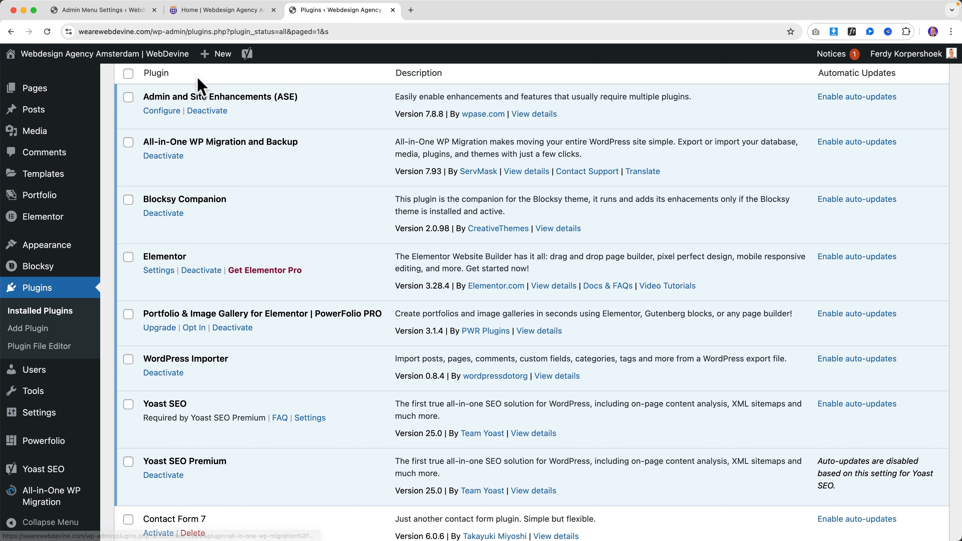
Close the old settings tab and open the Admin Menu Organizer settings
{"action": "mouse_move", "coordinate": [75, 215]}
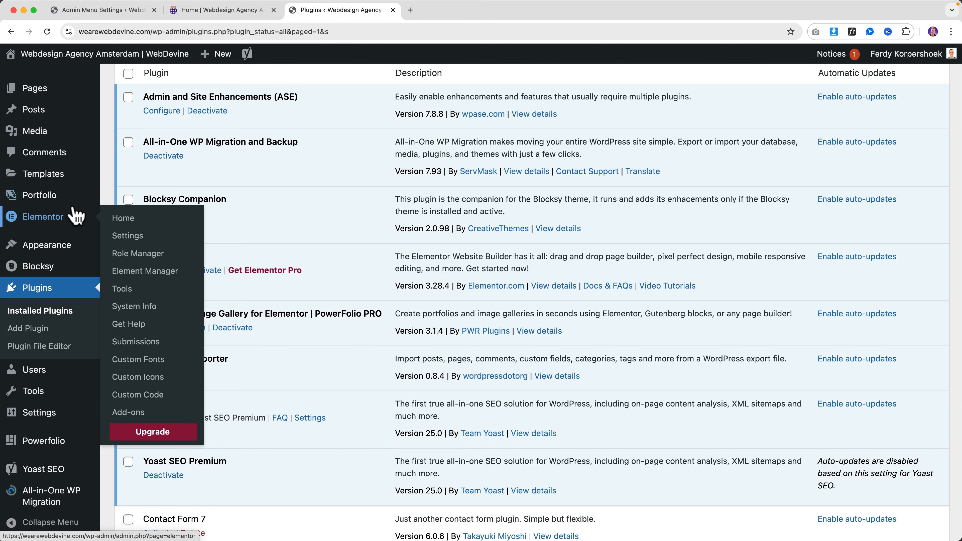
{"action": "left_click", "coordinate": [154, 10]}
{"action": "scroll", "coordinate": [41, 284], "scroll_direction": "down", "scroll_amount": 2}
{"action": "scroll", "coordinate": [41, 285], "scroll_direction": "down", "scroll_amount": 3}
{"action": "mouse_move", "coordinate": [39, 413]}
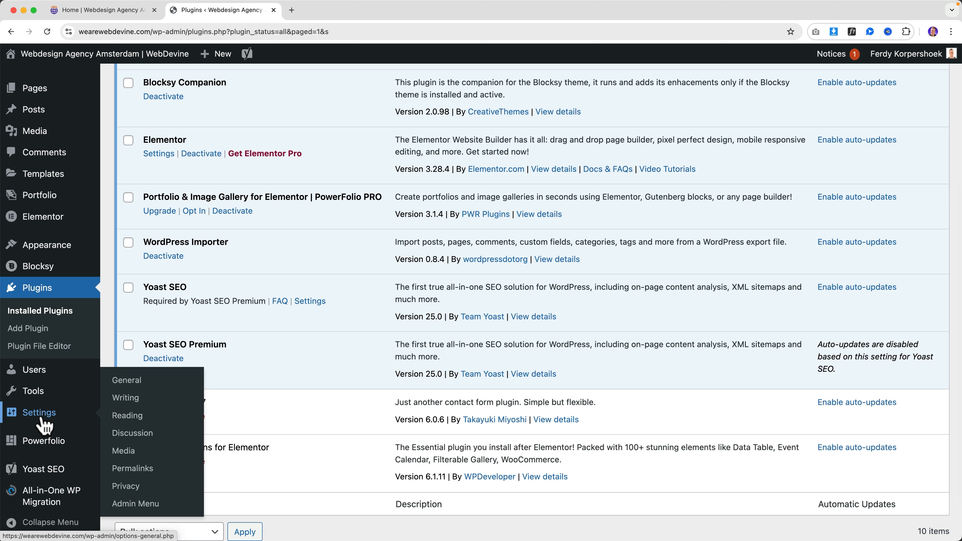
{"action": "left_click", "coordinate": [141, 503]}
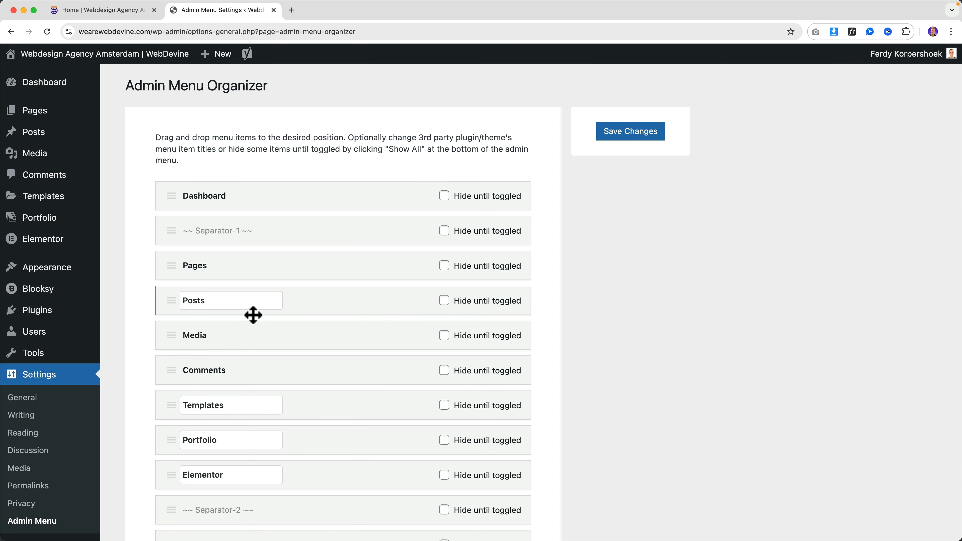
Rename the All-in-One WP Migration menu title to 'Backups' and save
{"action": "scroll", "coordinate": [252, 314], "scroll_direction": "down", "scroll_amount": 11}
{"action": "scroll", "coordinate": [252, 311], "scroll_direction": "down", "scroll_amount": 7}
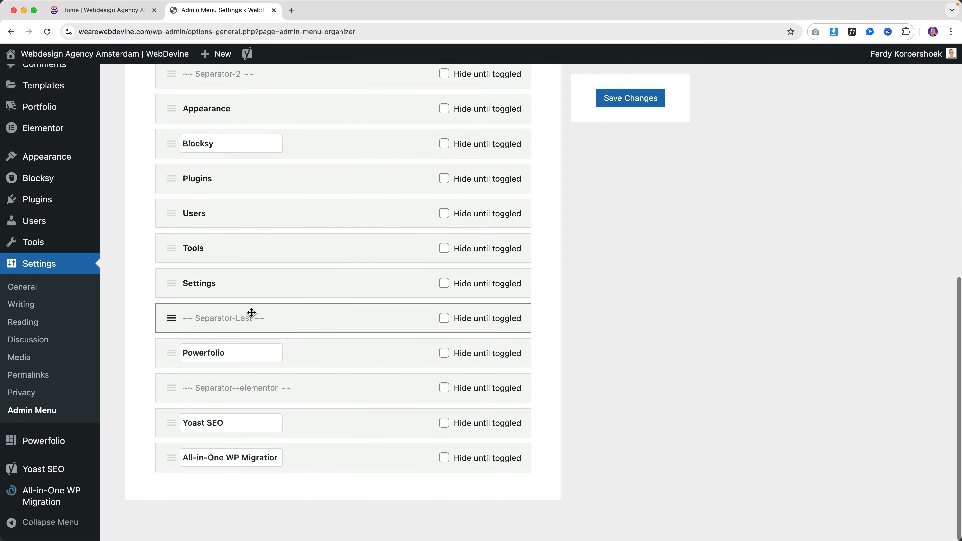
{"action": "triple_click", "coordinate": [220, 455]}
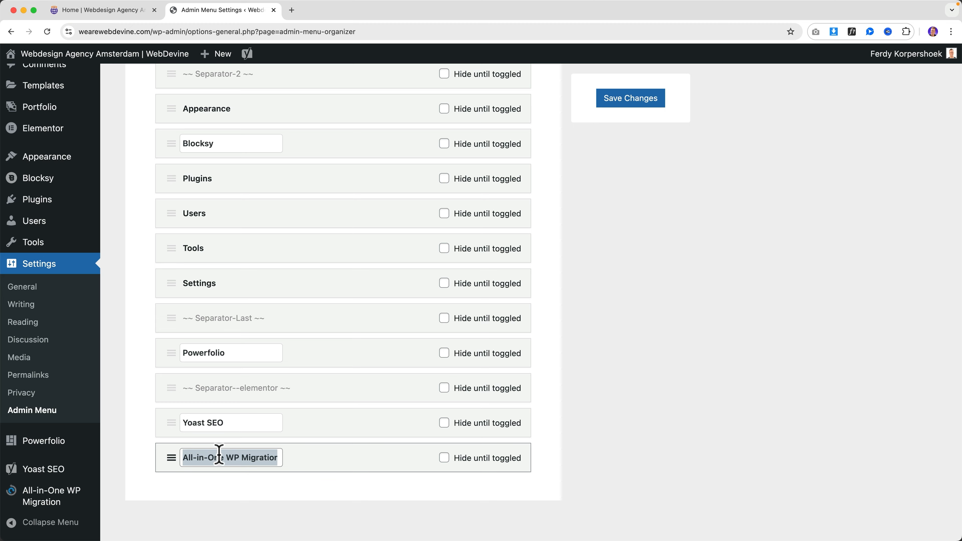
{"action": "type", "text": "Backups"}
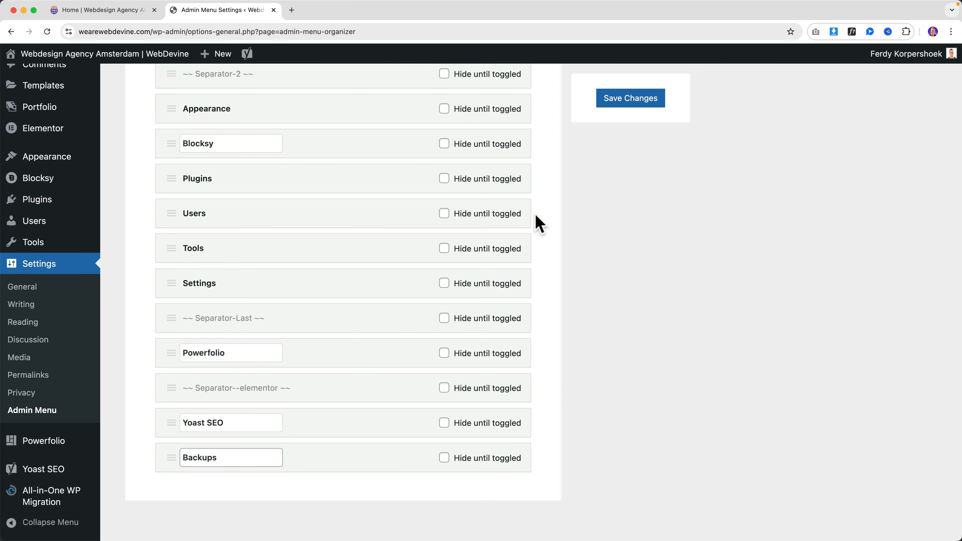
{"action": "left_click", "coordinate": [649, 103]}
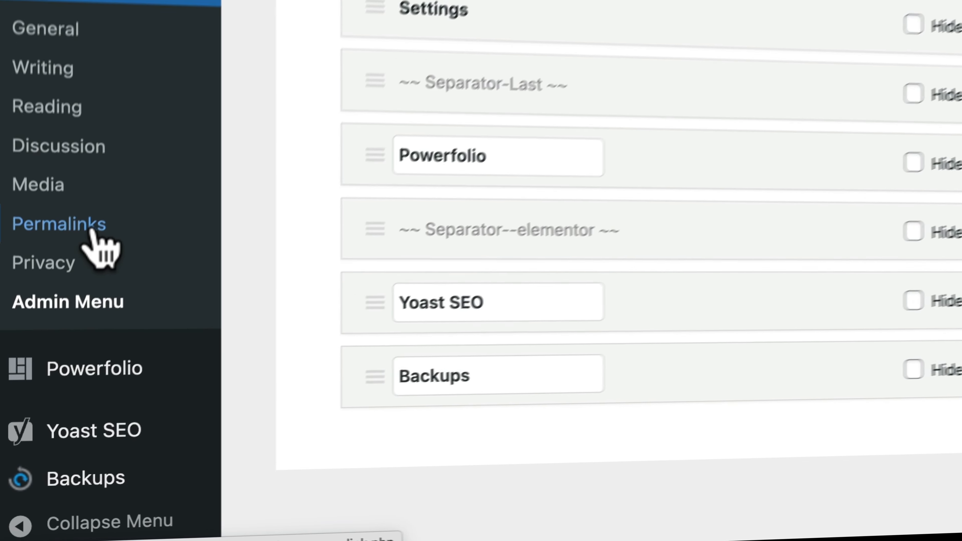
{"action": "mouse_move", "coordinate": [57, 481]}
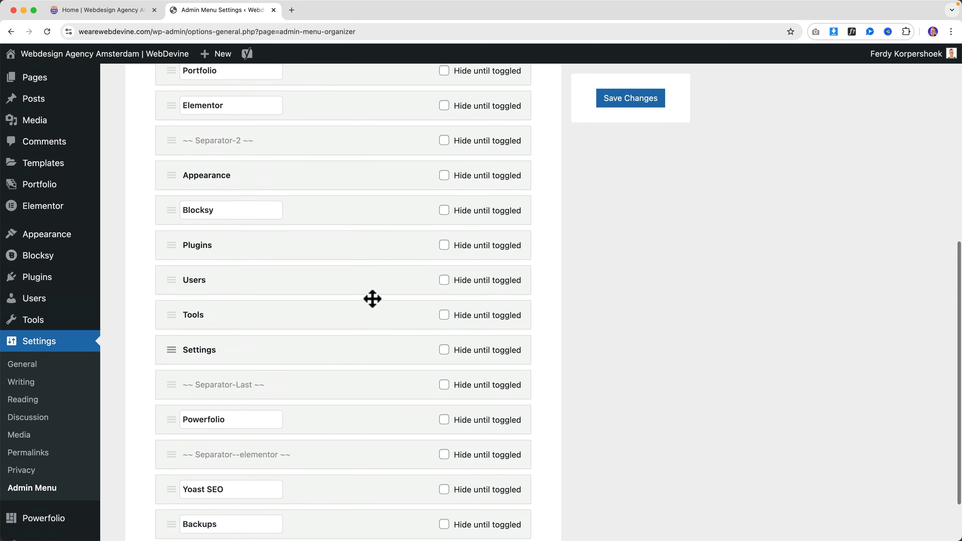
{"action": "scroll", "coordinate": [372, 299], "scroll_direction": "up", "scroll_amount": 10}
Rename the Elementor menu title to 'Divi', save, and open the Divi sidebar item
{"action": "left_click", "coordinate": [228, 299]}
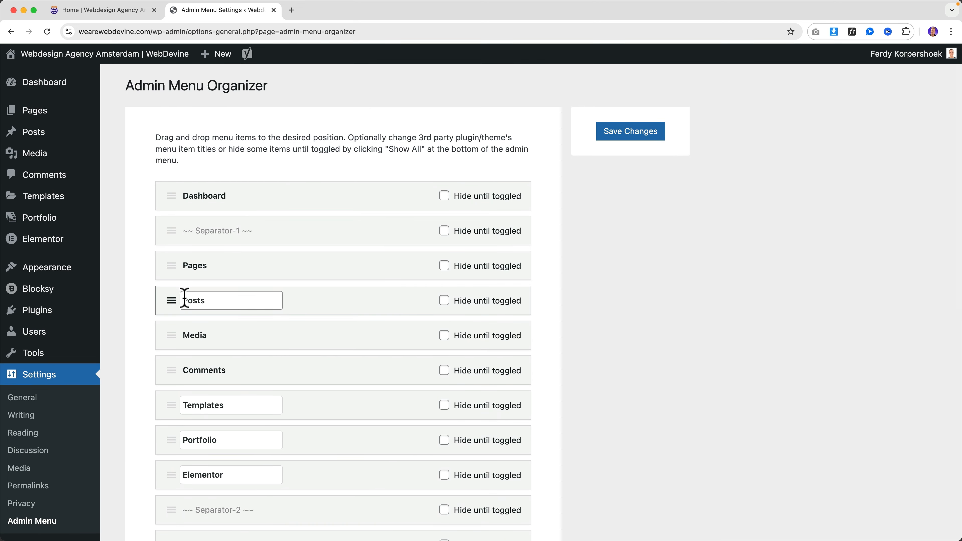
{"action": "scroll", "coordinate": [239, 298], "scroll_direction": "down", "scroll_amount": 5}
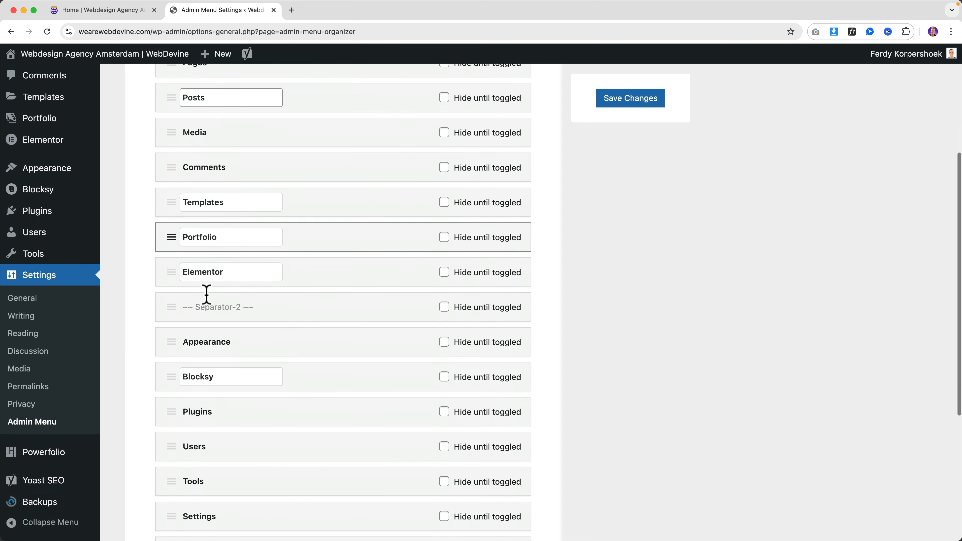
{"action": "left_click_drag", "start_coordinate": [245, 324], "coordinate": [173, 325]}
{"action": "type", "text": "Divi"}
{"action": "left_click", "coordinate": [631, 98]}
{"action": "scroll", "coordinate": [42, 187], "scroll_direction": "up", "scroll_amount": 2}
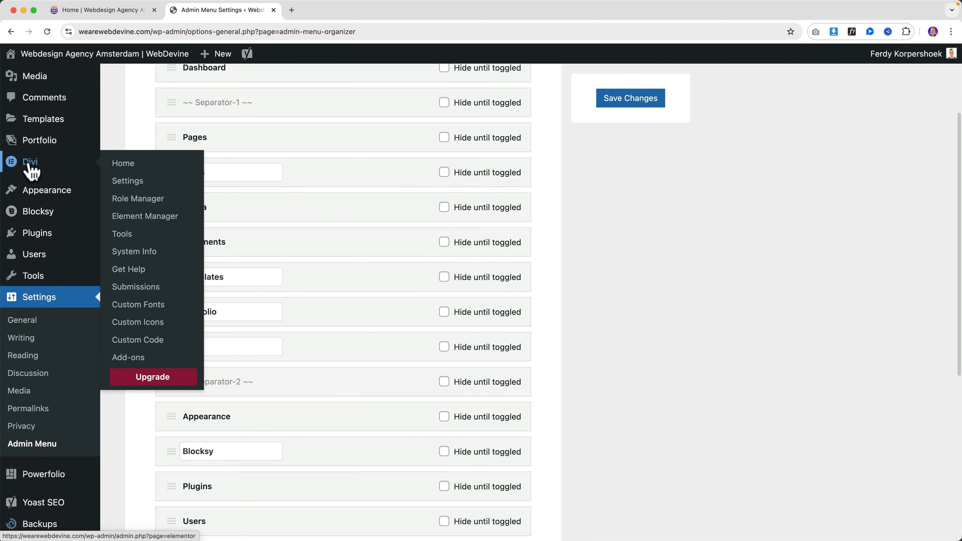
{"action": "left_click", "coordinate": [29, 165]}
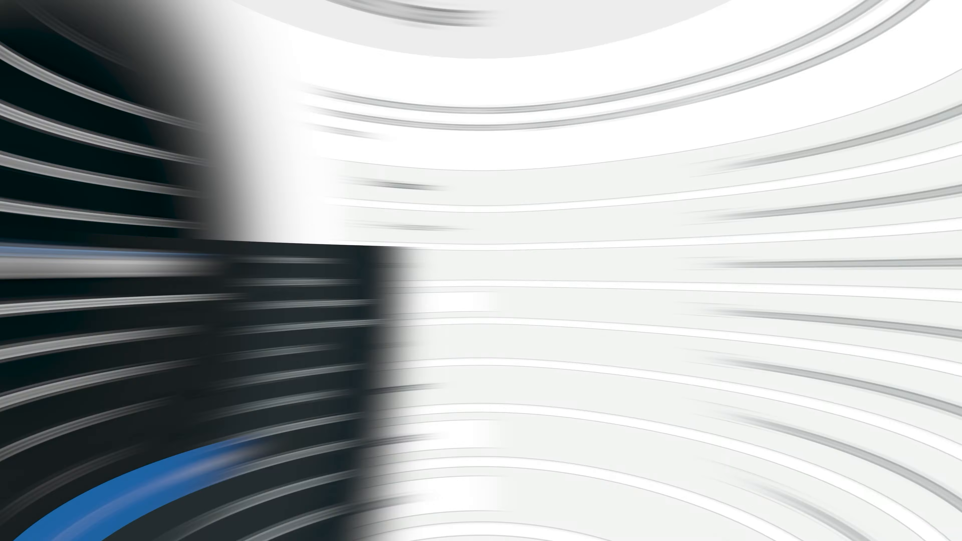
{"action": "scroll", "coordinate": [34, 352], "scroll_direction": "down", "scroll_amount": 5}
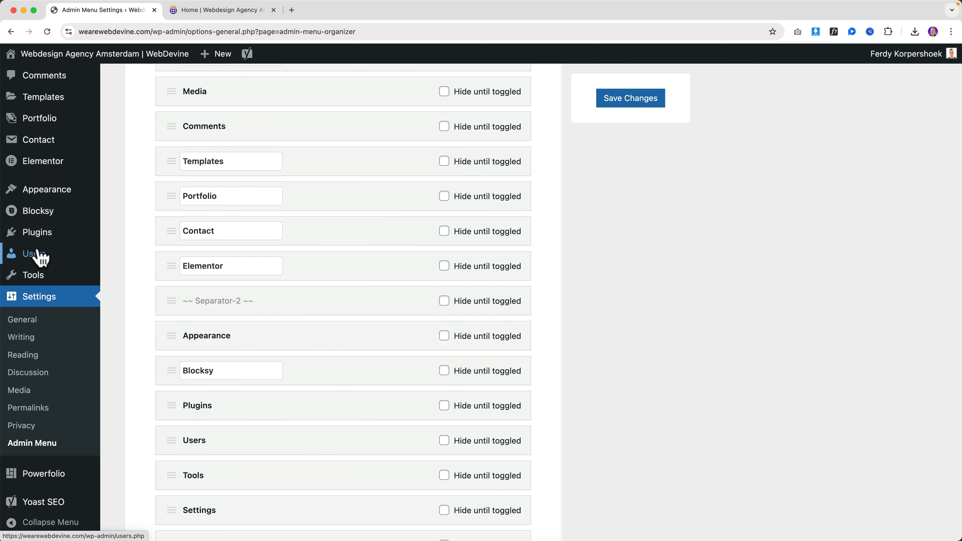
{"action": "mouse_move", "coordinate": [36, 275]}
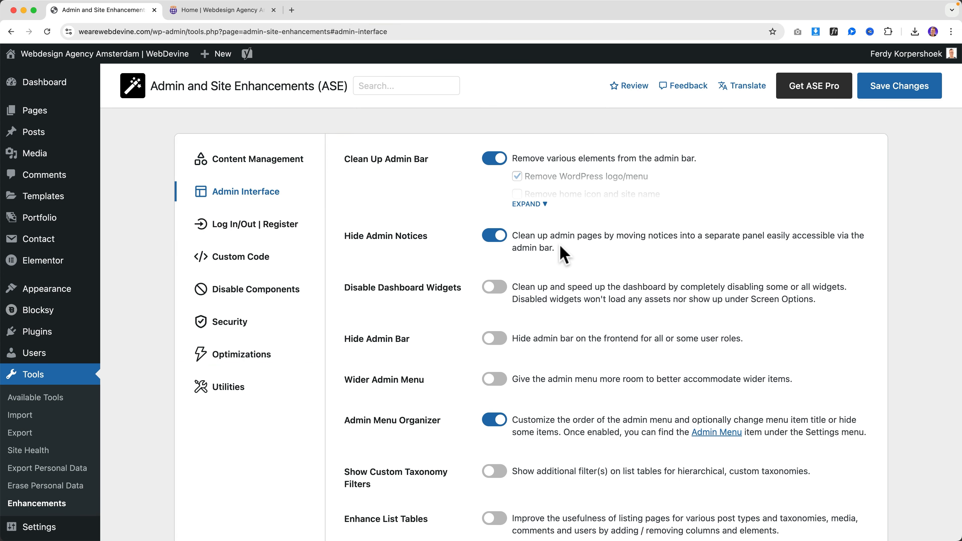
Open Posts > All Posts in the second browser tab
{"action": "scroll", "coordinate": [564, 254], "scroll_direction": "down", "scroll_amount": 5}
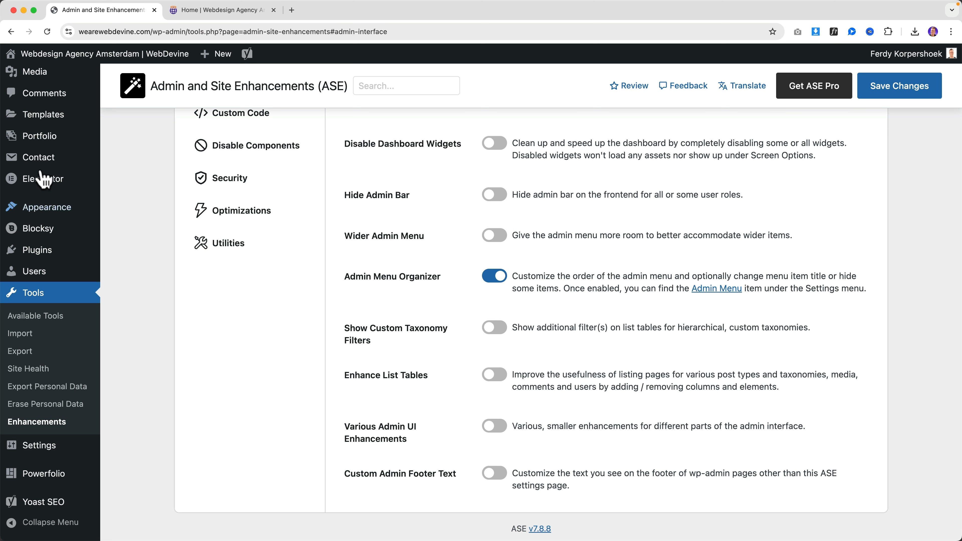
{"action": "scroll", "coordinate": [47, 125], "scroll_direction": "up", "scroll_amount": 3}
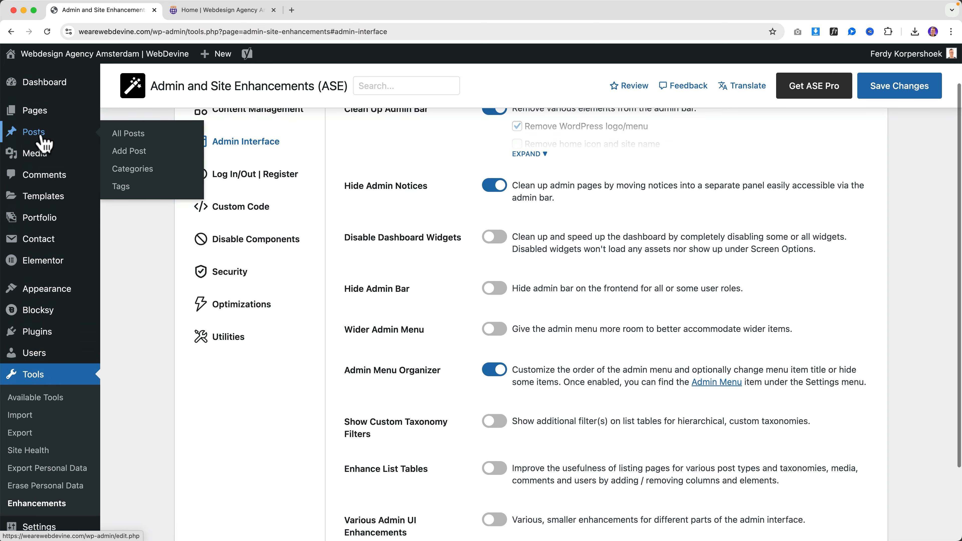
{"action": "left_click", "coordinate": [206, 11]}
{"action": "left_click", "coordinate": [101, 57]}
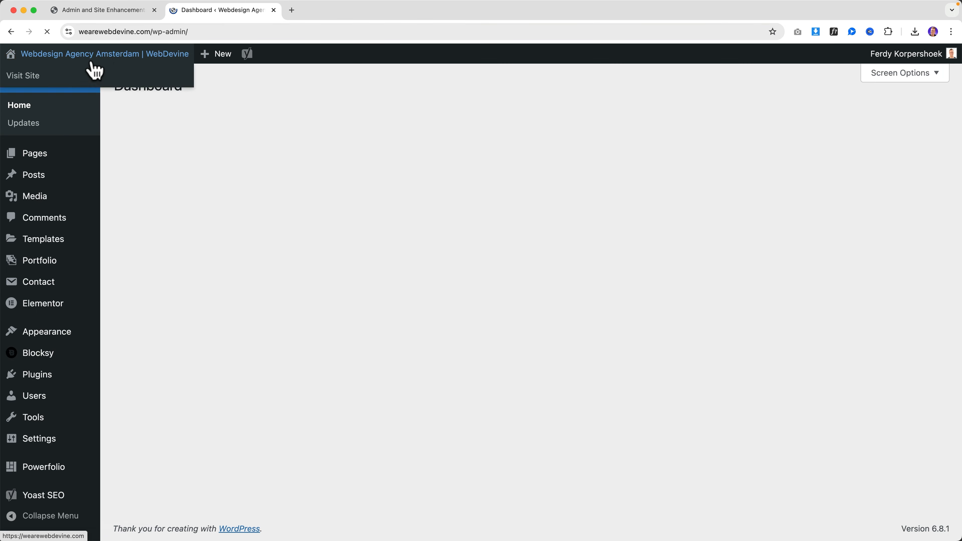
{"action": "left_click", "coordinate": [47, 175]}
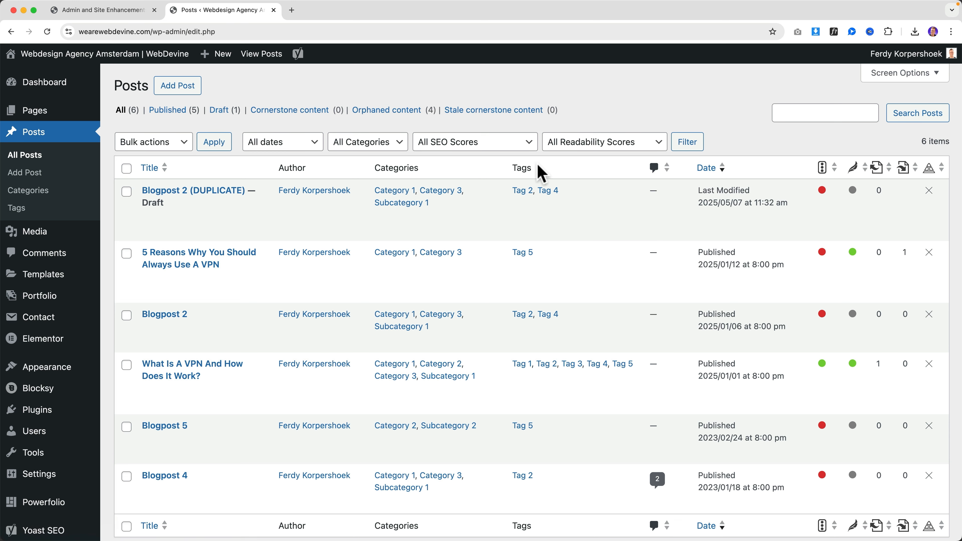
Save Show Custom Taxonomy Filters enabled and check the posts list for the new filters
{"action": "left_click", "coordinate": [105, 15]}
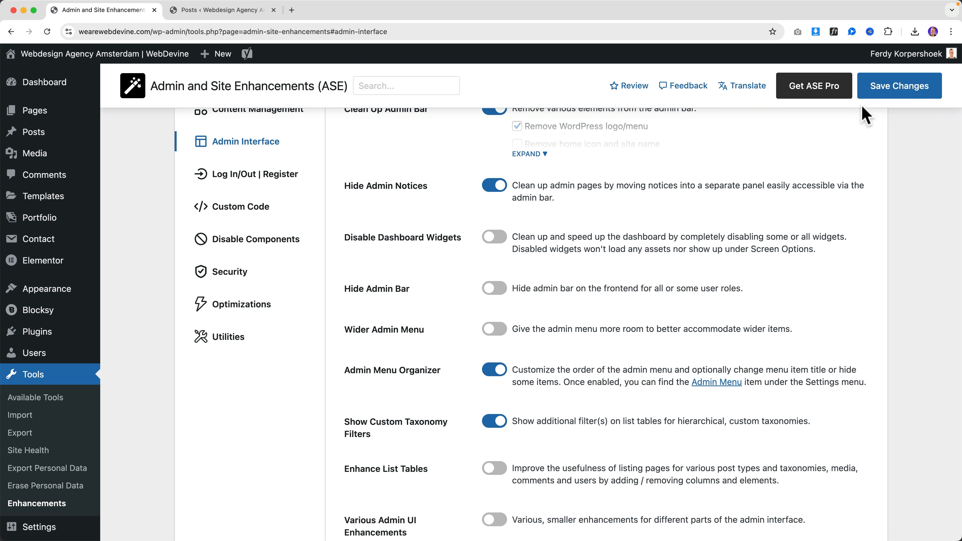
{"action": "left_click", "coordinate": [883, 89]}
{"action": "left_click", "coordinate": [222, 11]}
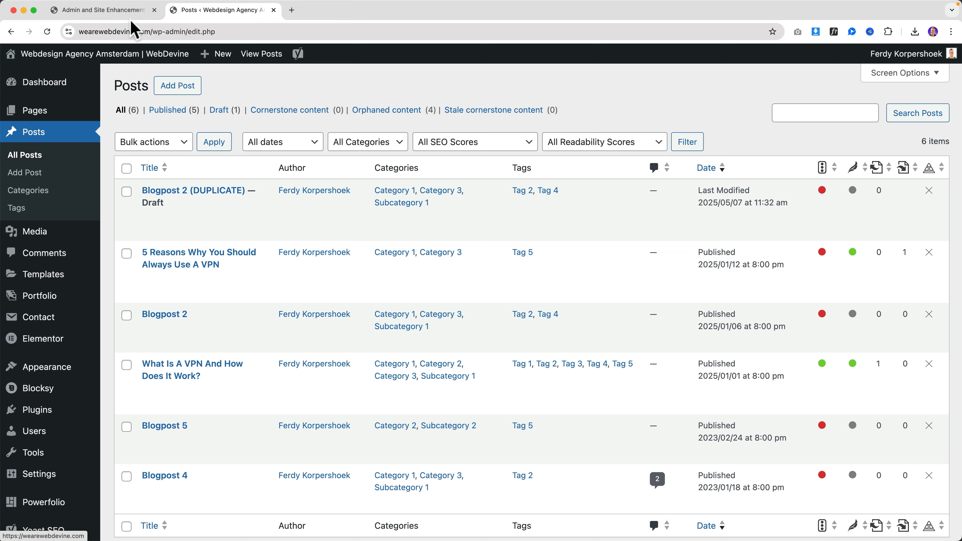
{"action": "left_click", "coordinate": [113, 11]}
{"action": "left_click", "coordinate": [248, 10]}
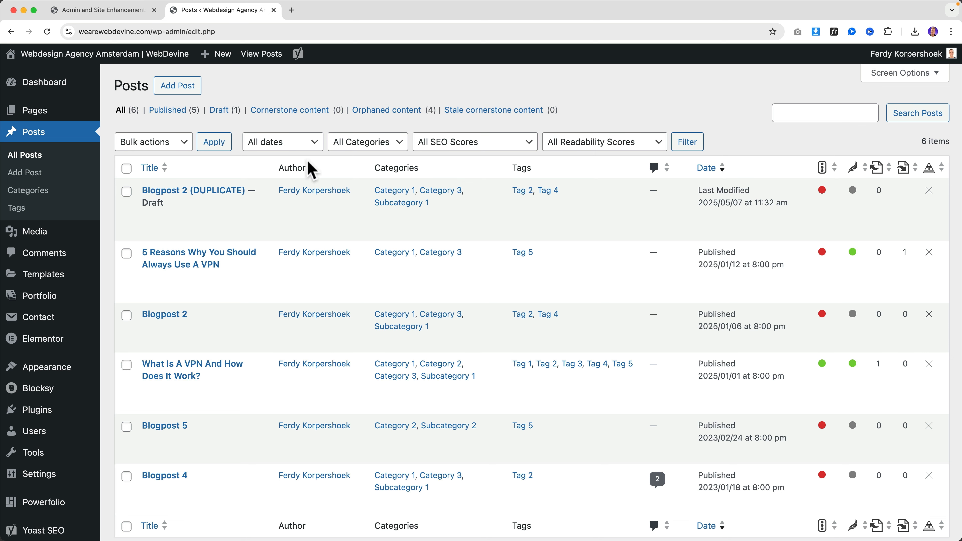
{"action": "left_click", "coordinate": [140, 14]}
Save with custom taxonomy filters turned off and check the posts list
{"action": "scroll", "coordinate": [481, 338], "scroll_direction": "down", "scroll_amount": 5}
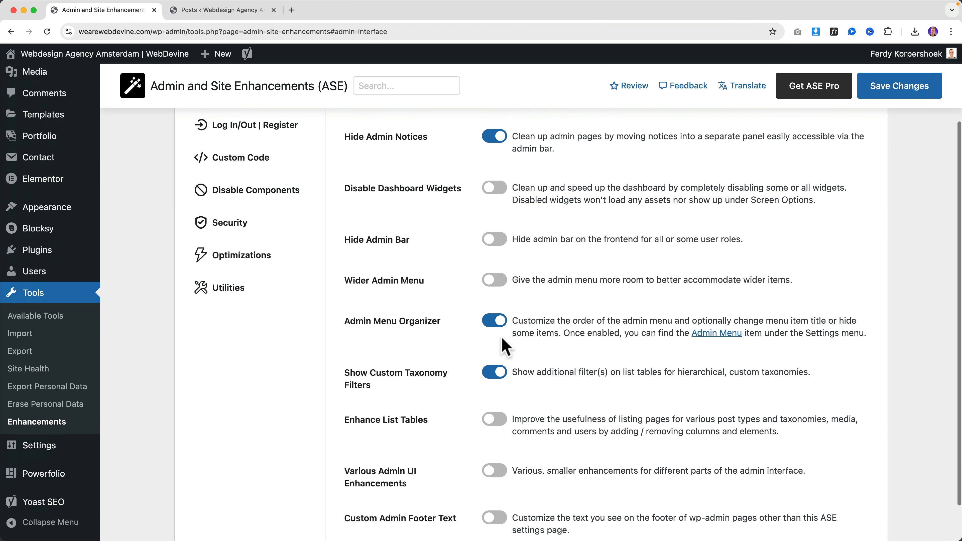
{"action": "scroll", "coordinate": [423, 400], "scroll_direction": "down", "scroll_amount": 1}
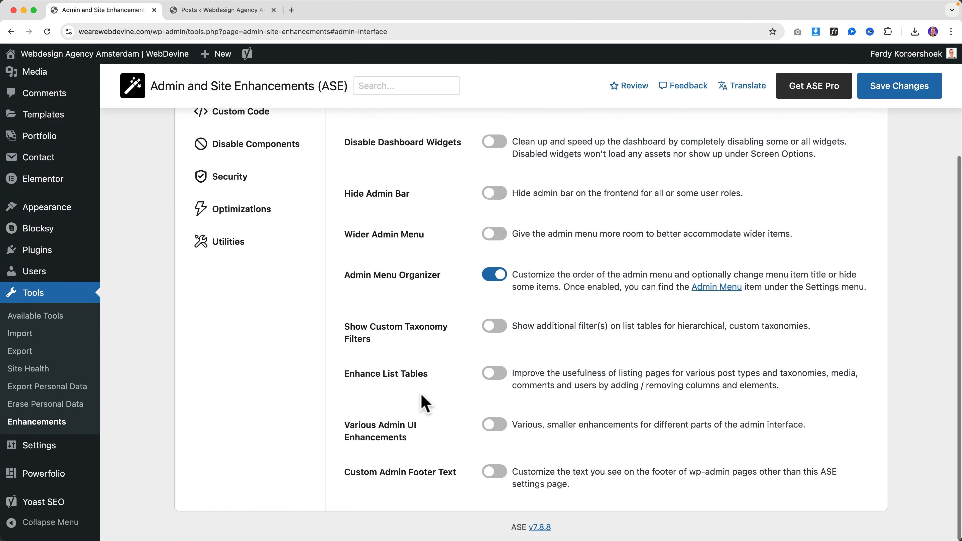
{"action": "left_click", "coordinate": [882, 93]}
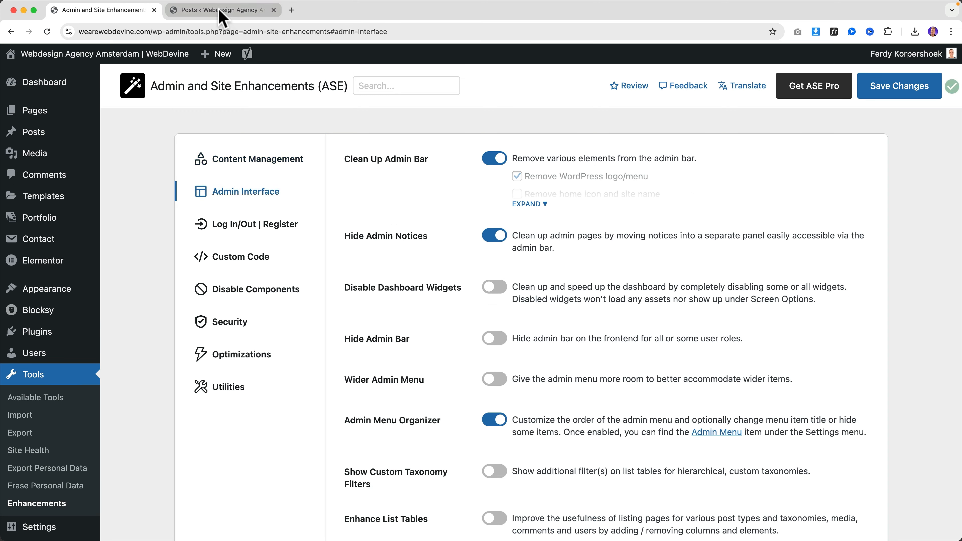
{"action": "left_click", "coordinate": [221, 10]}
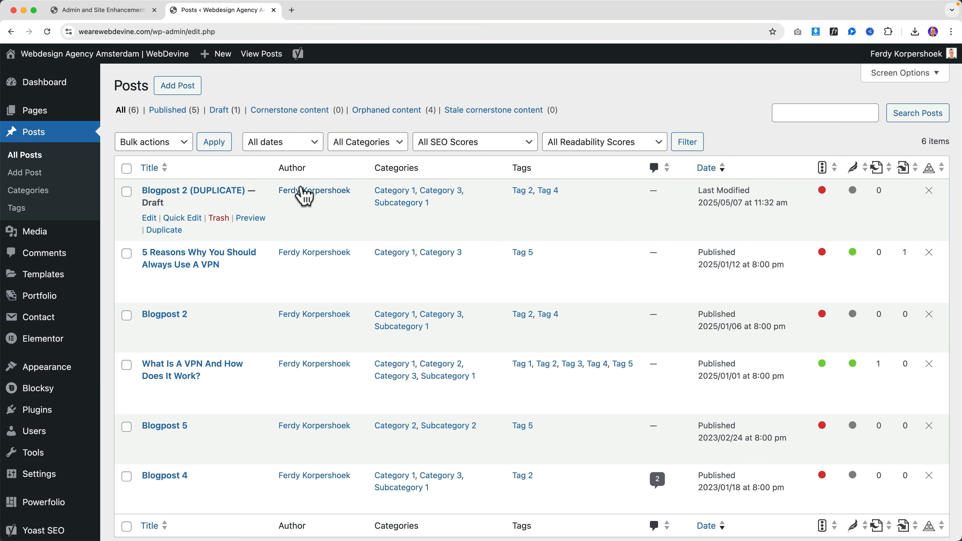
{"action": "scroll", "coordinate": [309, 314], "scroll_direction": "down", "scroll_amount": 2}
{"action": "scroll", "coordinate": [314, 341], "scroll_direction": "up", "scroll_amount": 2}
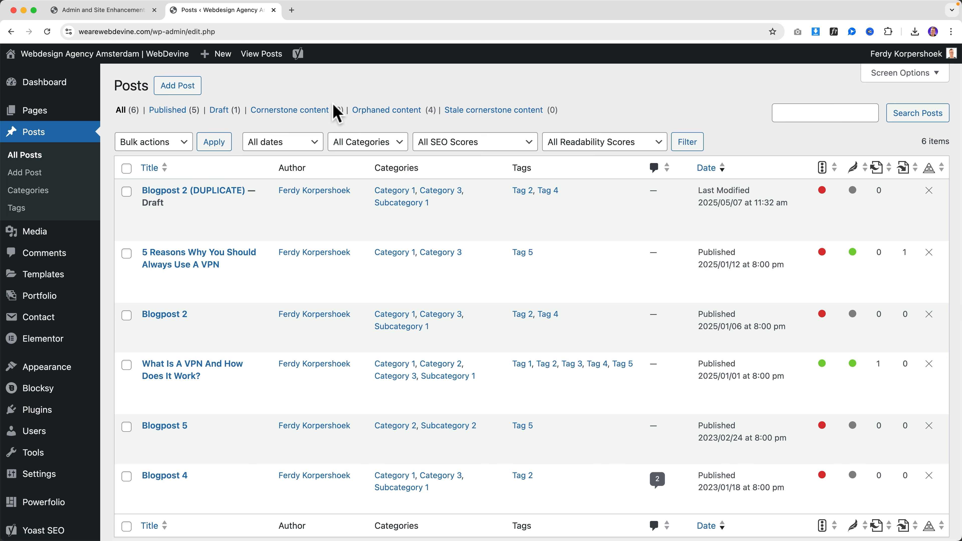
{"action": "left_click", "coordinate": [129, 17]}
Enable Enhance List Tables, removing Date, Comments and Tags columns and adding an ID column
{"action": "scroll", "coordinate": [517, 331], "scroll_direction": "down", "scroll_amount": 5}
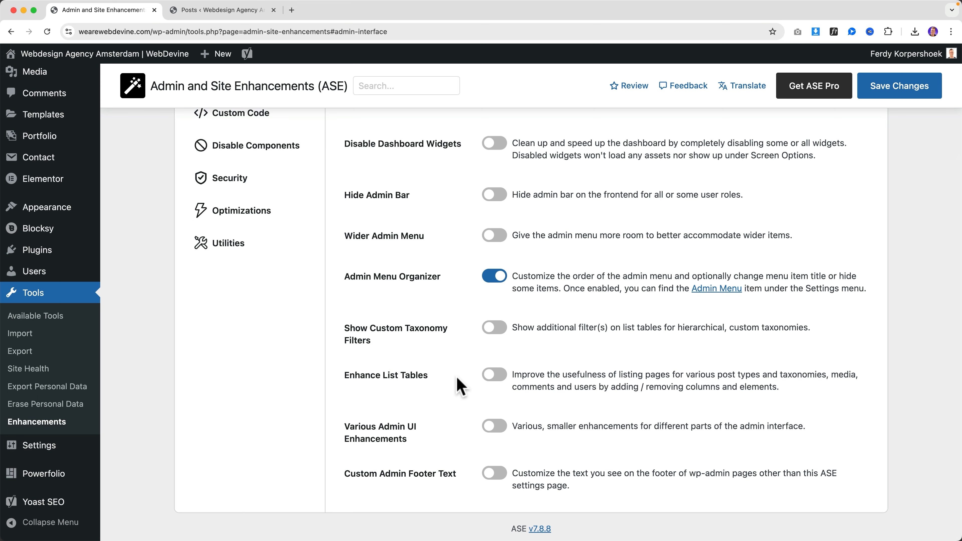
{"action": "left_click", "coordinate": [494, 374]}
{"action": "scroll", "coordinate": [546, 375], "scroll_direction": "down", "scroll_amount": 1}
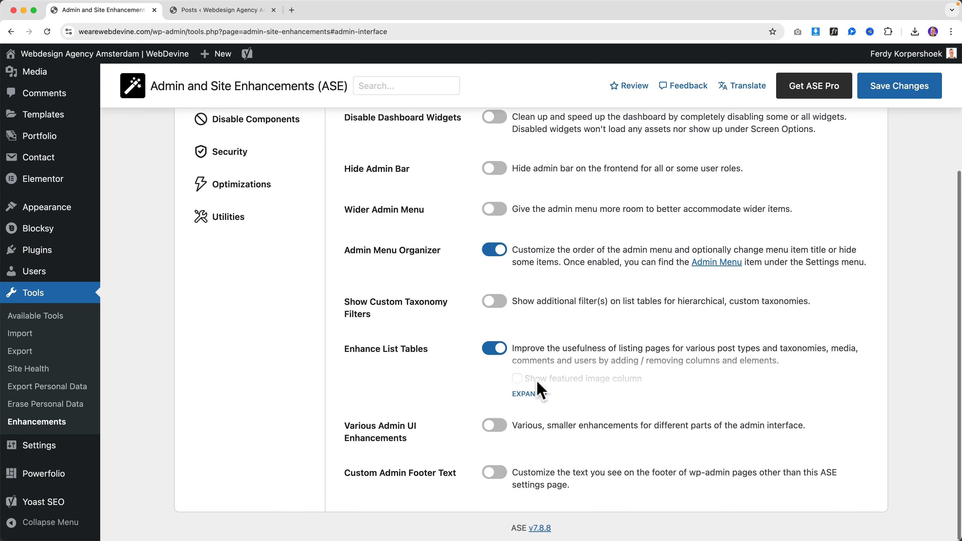
{"action": "left_click", "coordinate": [534, 394]}
{"action": "scroll", "coordinate": [517, 388], "scroll_direction": "down", "scroll_amount": 1}
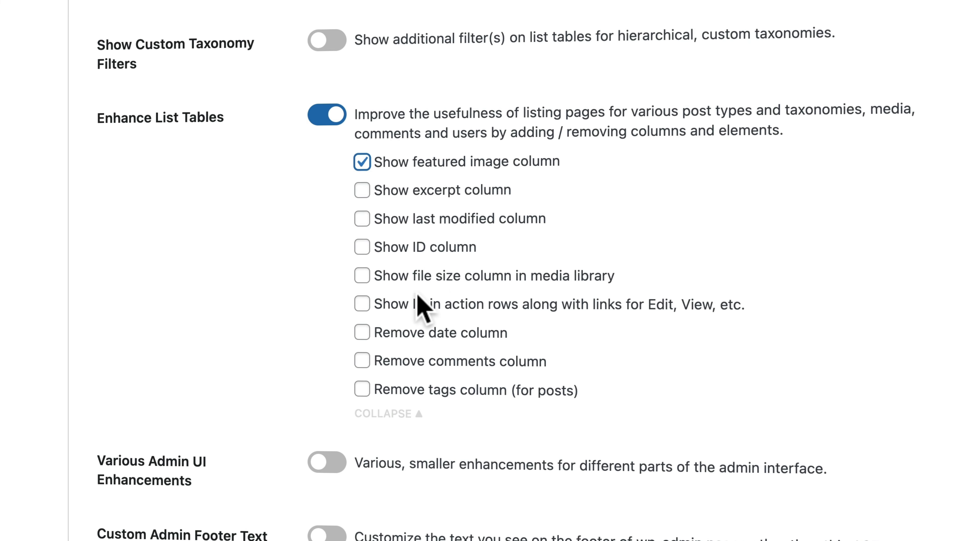
{"action": "left_click", "coordinate": [439, 337]}
{"action": "left_click", "coordinate": [429, 364]}
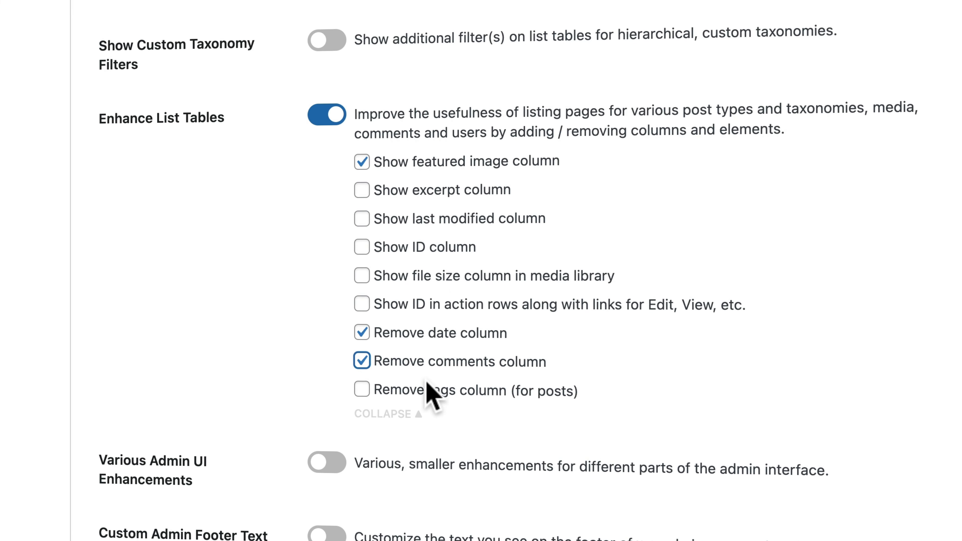
{"action": "left_click", "coordinate": [426, 389]}
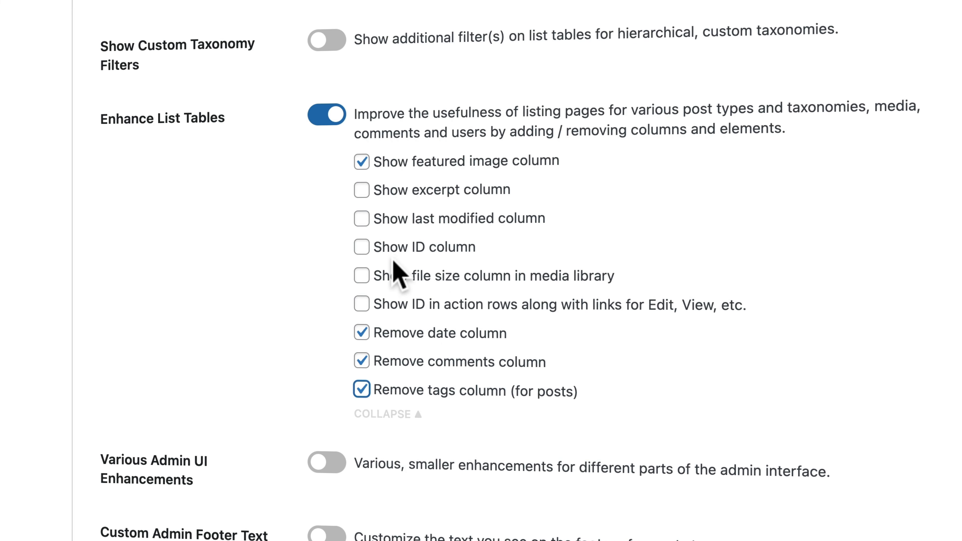
{"action": "left_click", "coordinate": [396, 250]}
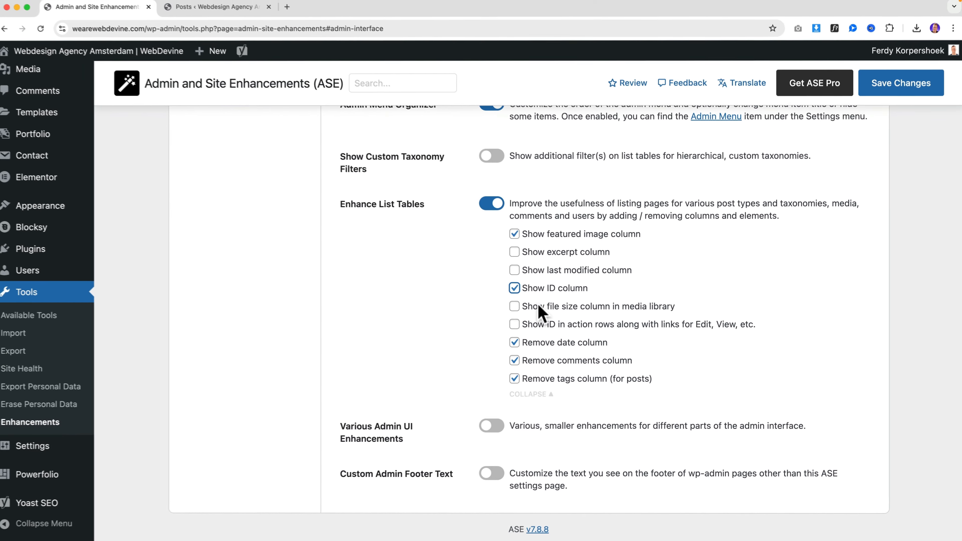
{"action": "left_click", "coordinate": [883, 100]}
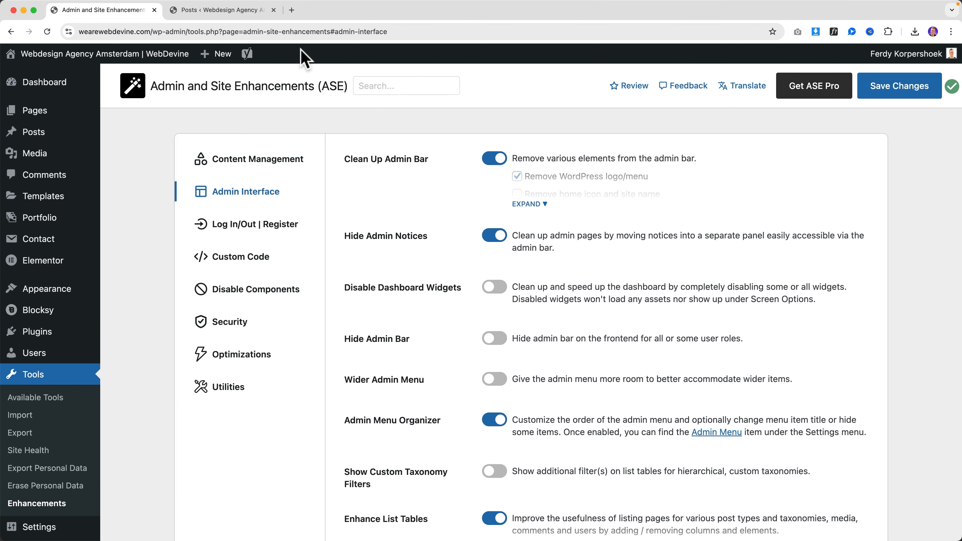
{"action": "left_click", "coordinate": [223, 10]}
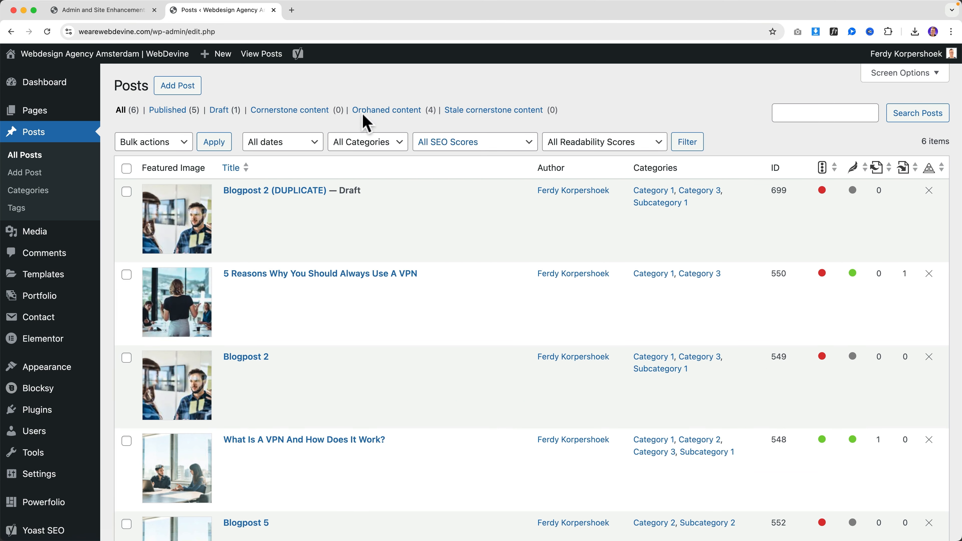
{"action": "left_click", "coordinate": [94, 11]}
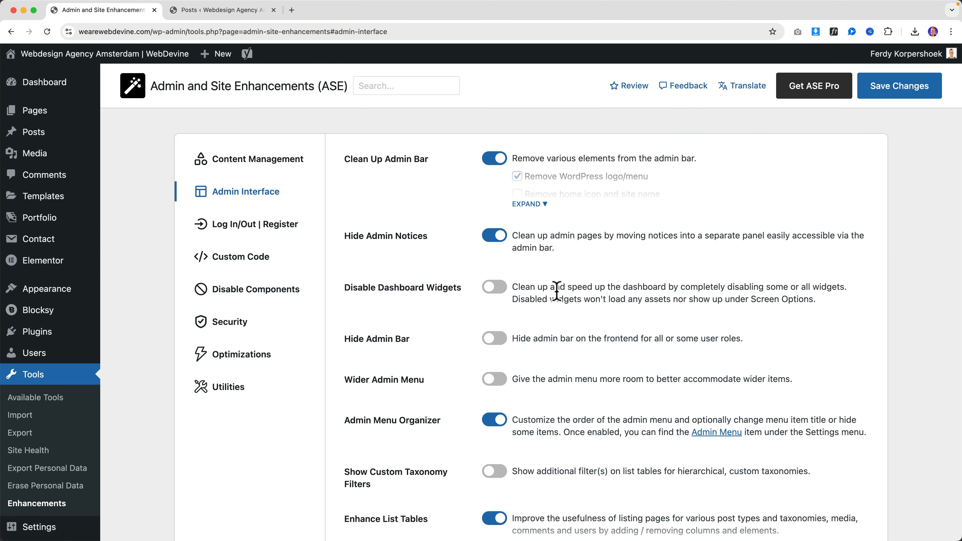
Turn on Various Admin UI Enhancements and browse the media library in the second tab
{"action": "scroll", "coordinate": [557, 292], "scroll_direction": "down", "scroll_amount": 5}
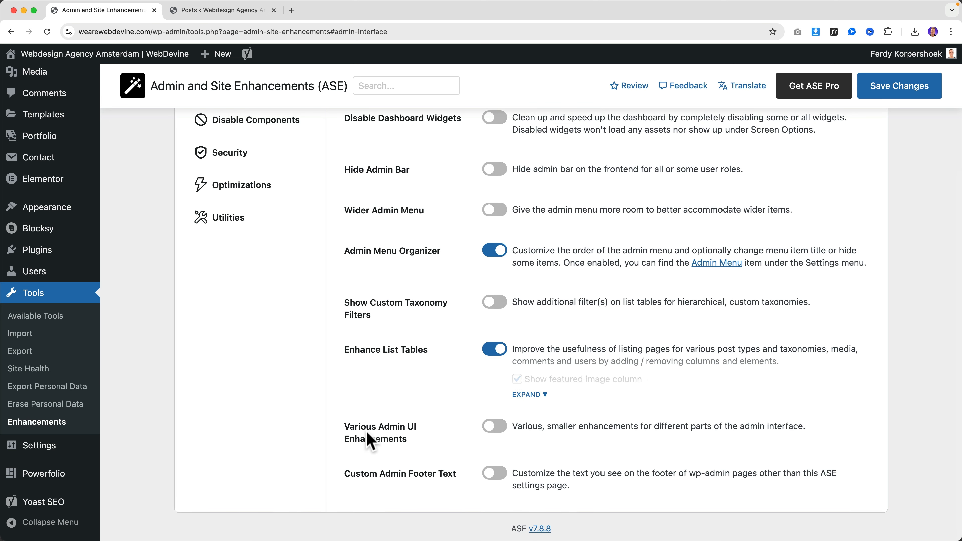
{"action": "left_click", "coordinate": [495, 426]}
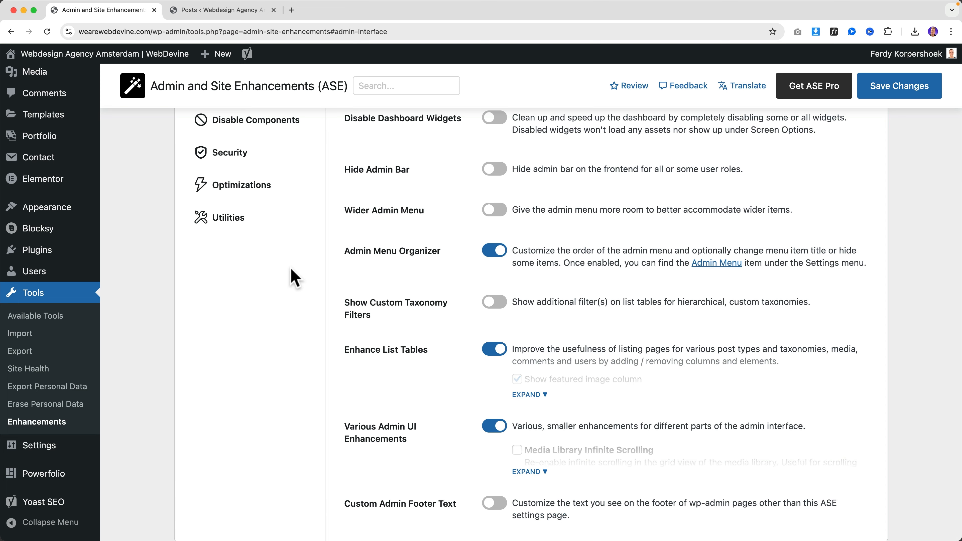
{"action": "left_click", "coordinate": [212, 11]}
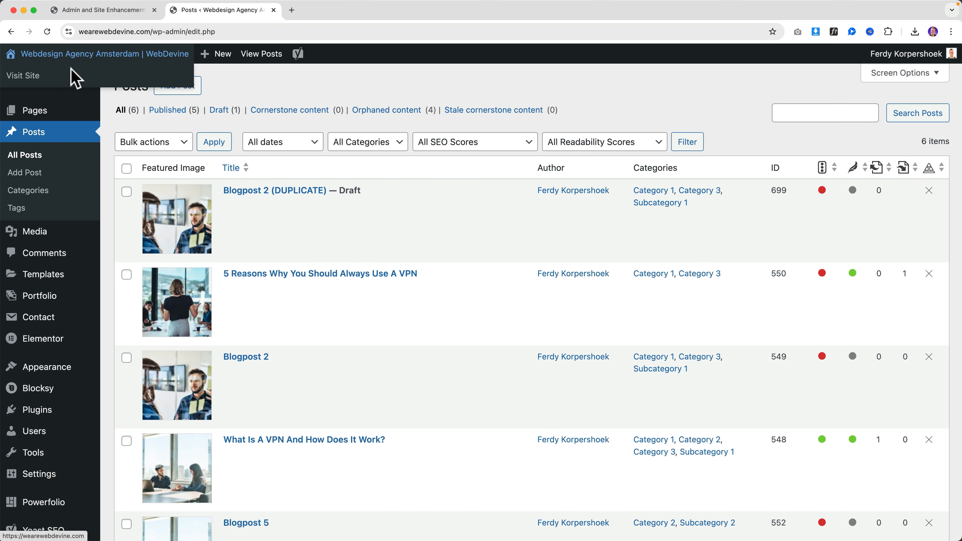
{"action": "left_click", "coordinate": [40, 232]}
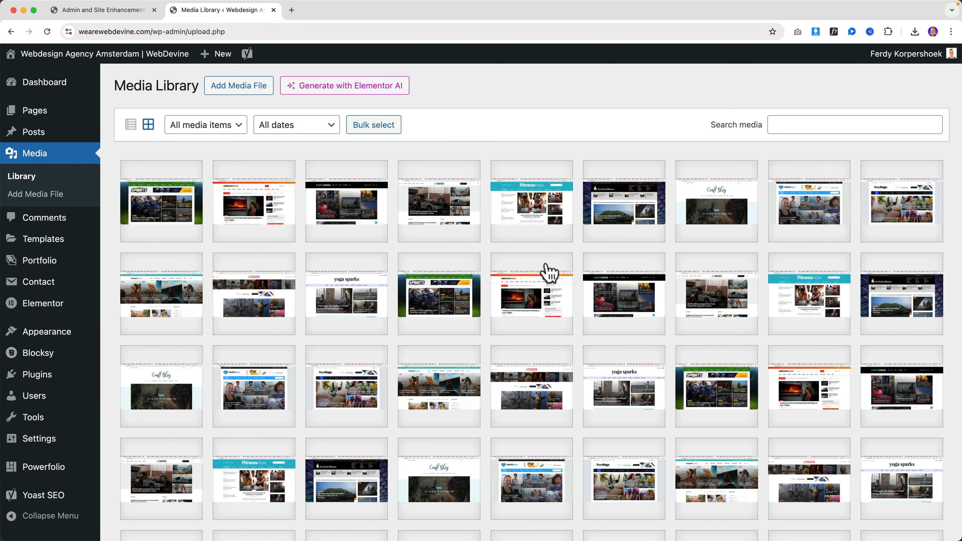
{"action": "scroll", "coordinate": [545, 271], "scroll_direction": "down", "scroll_amount": 15}
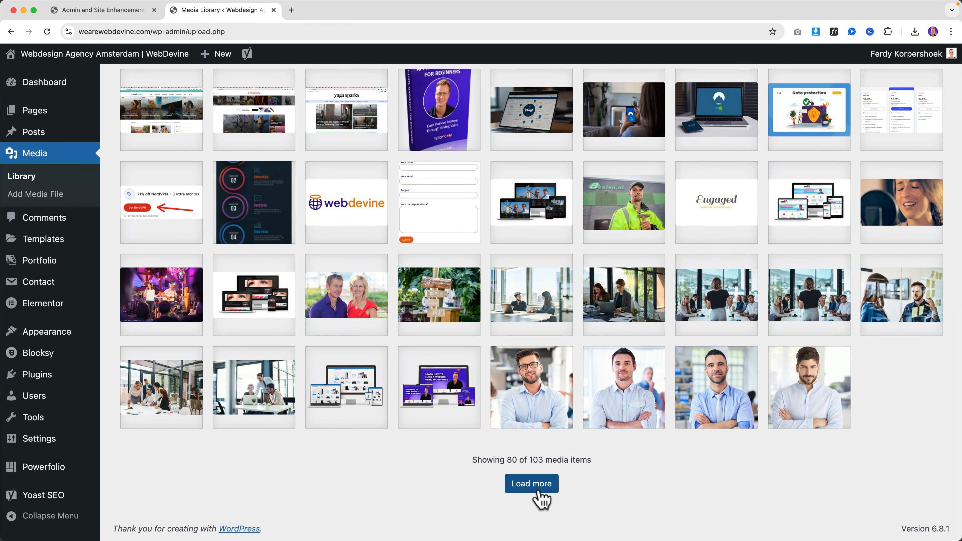
{"action": "left_click", "coordinate": [531, 484]}
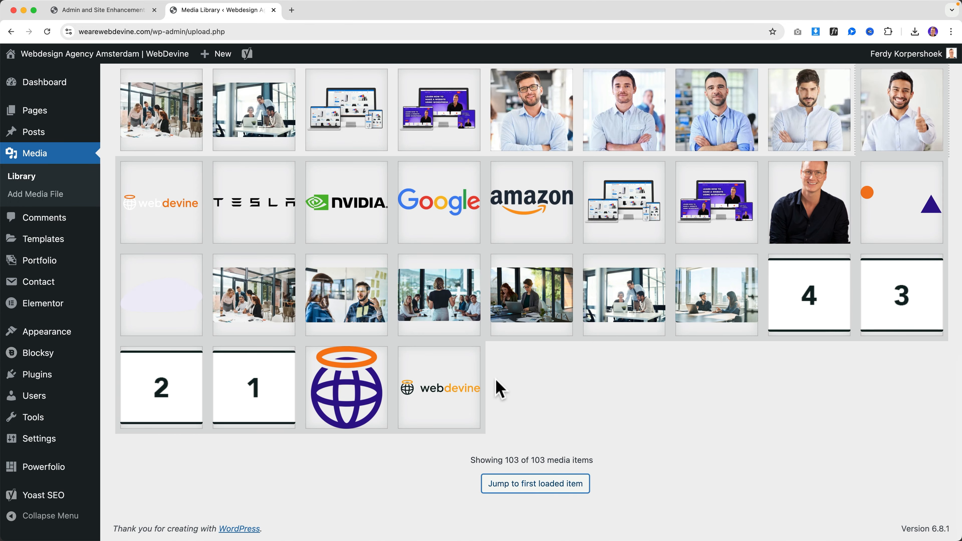
{"action": "scroll", "coordinate": [511, 400], "scroll_direction": "up", "scroll_amount": 20}
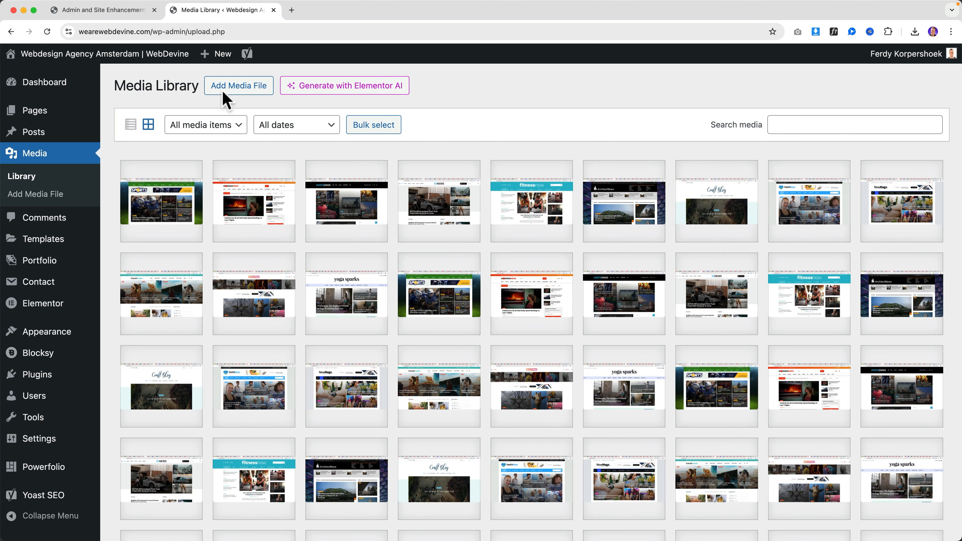
{"action": "left_click", "coordinate": [132, 10]}
Save Media Library Infinite Scrolling enabled and reload the media library to test it
{"action": "scroll", "coordinate": [481, 313], "scroll_direction": "down", "scroll_amount": 1}
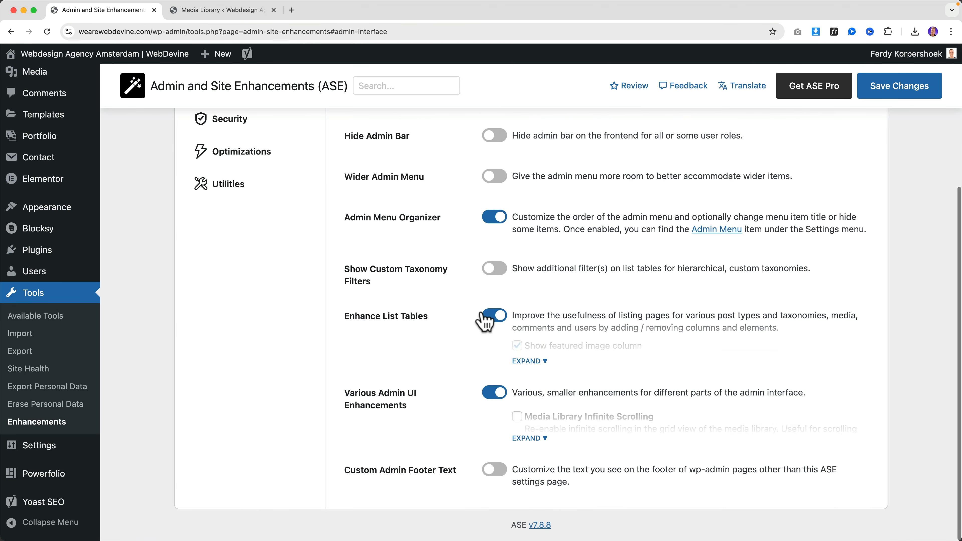
{"action": "left_click", "coordinate": [530, 441]}
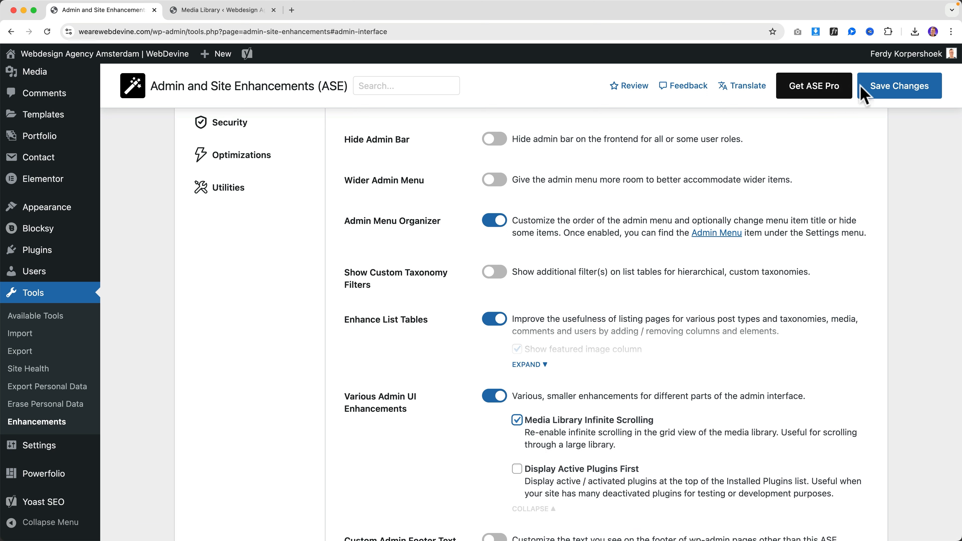
{"action": "left_click", "coordinate": [867, 91]}
{"action": "left_click", "coordinate": [207, 12]}
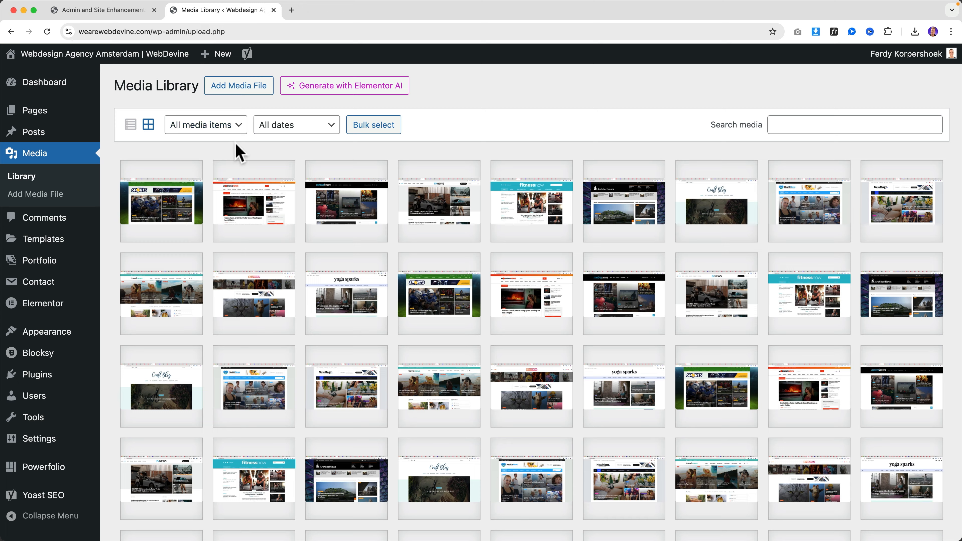
{"action": "key", "text": "super+r"}
{"action": "scroll", "coordinate": [515, 166], "scroll_direction": "down", "scroll_amount": 3}
{"action": "scroll", "coordinate": [515, 167], "scroll_direction": "down", "scroll_amount": 8}
{"action": "scroll", "coordinate": [517, 168], "scroll_direction": "up", "scroll_amount": 10}
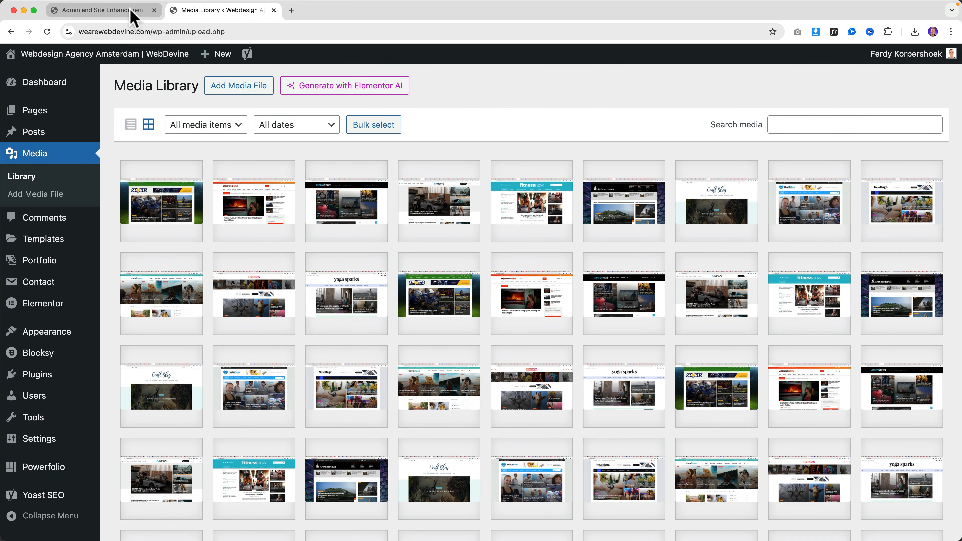
Expand the full list of Various Admin UI Enhancements options in ASE settings
{"action": "left_click", "coordinate": [133, 11]}
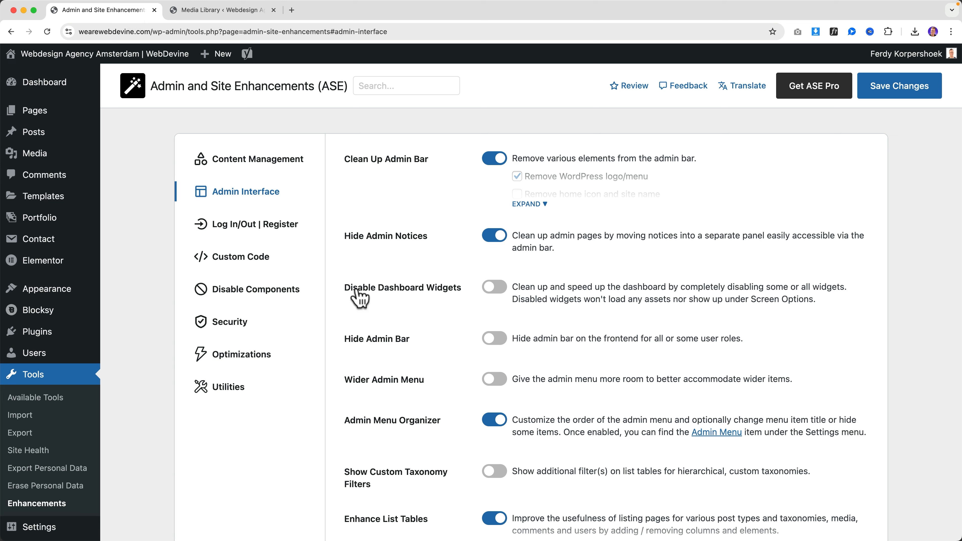
{"action": "scroll", "coordinate": [426, 322], "scroll_direction": "down", "scroll_amount": 5}
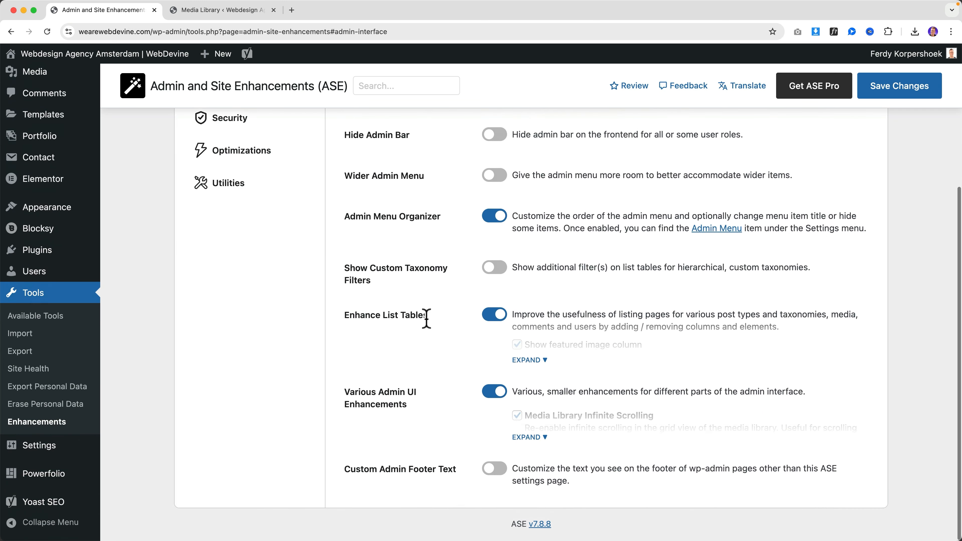
{"action": "left_click", "coordinate": [537, 447]}
{"action": "scroll", "coordinate": [620, 408], "scroll_direction": "down", "scroll_amount": 3}
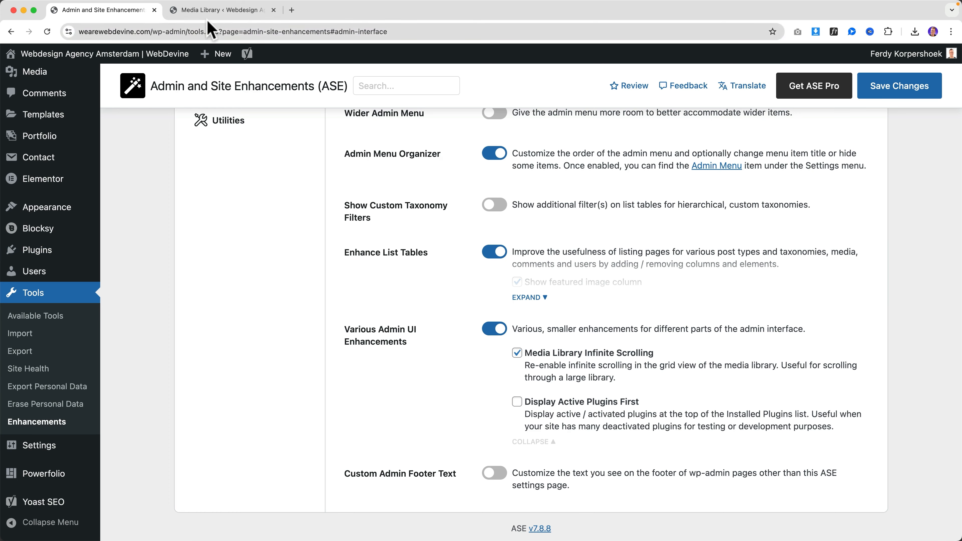
Deactivate Contact Form 7 and reload the Plugins list to see the new order
{"action": "left_click", "coordinate": [212, 12]}
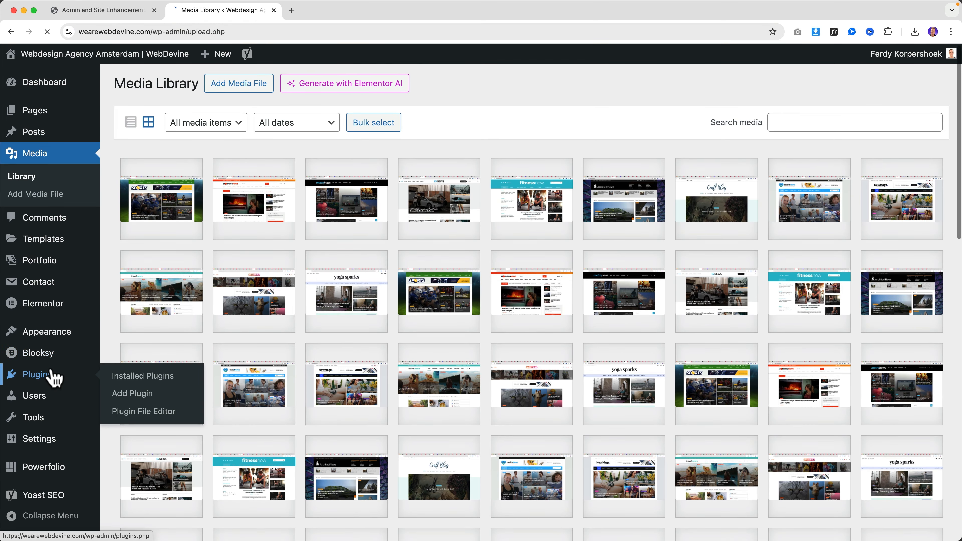
{"action": "left_click", "coordinate": [57, 375]}
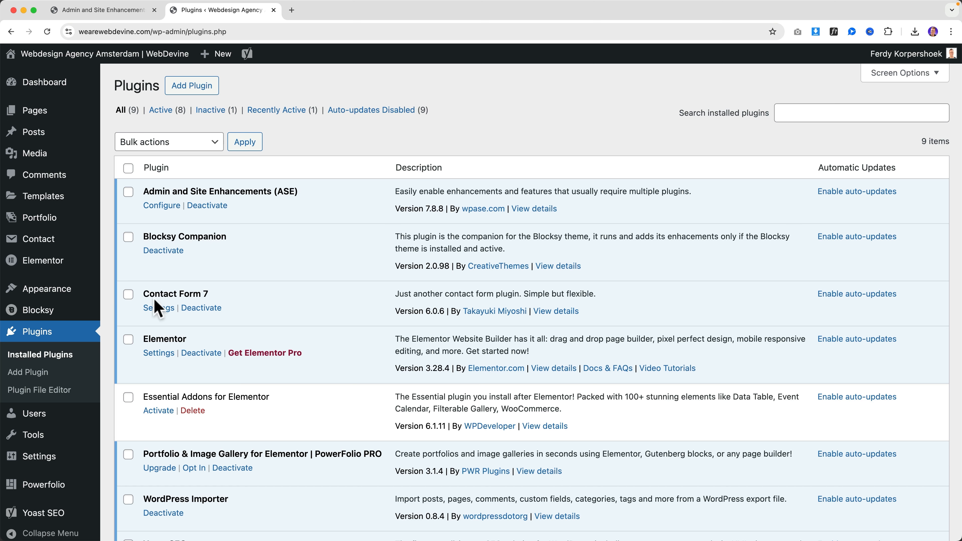
{"action": "left_click", "coordinate": [207, 309]}
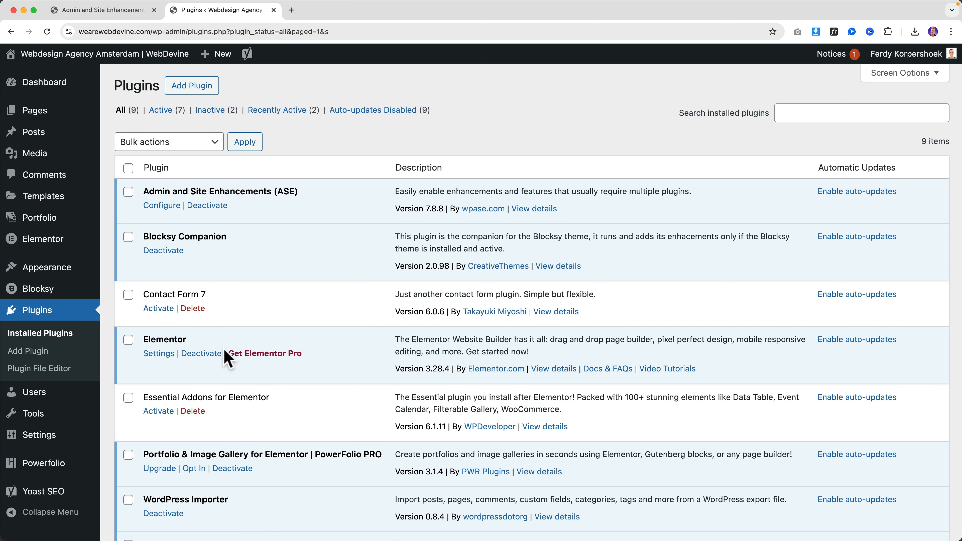
{"action": "left_click", "coordinate": [111, 12]}
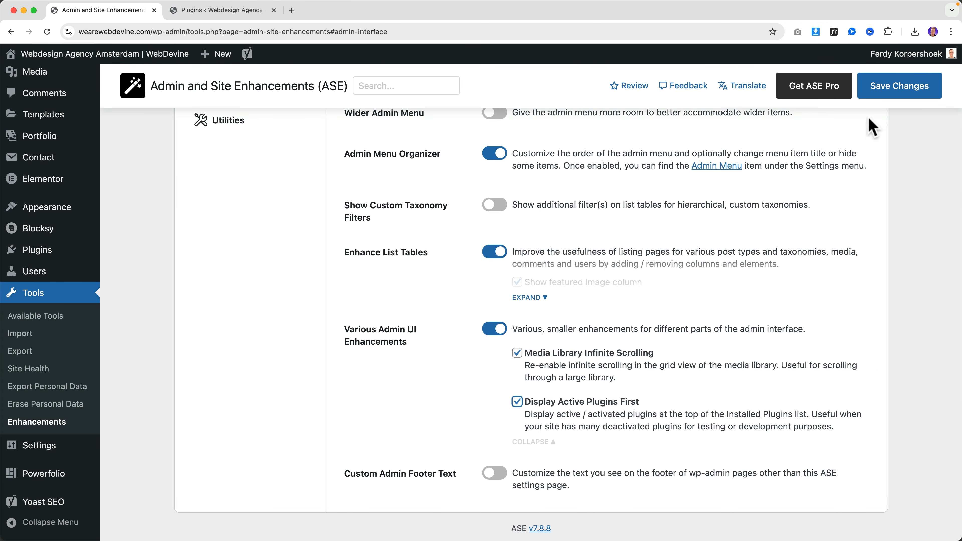
{"action": "left_click", "coordinate": [247, 14]}
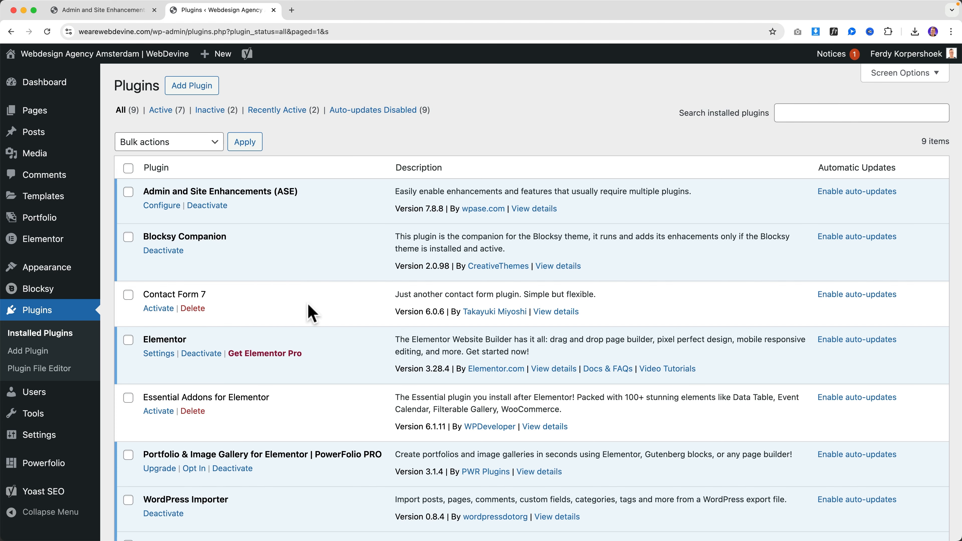
{"action": "key", "text": "super+r"}
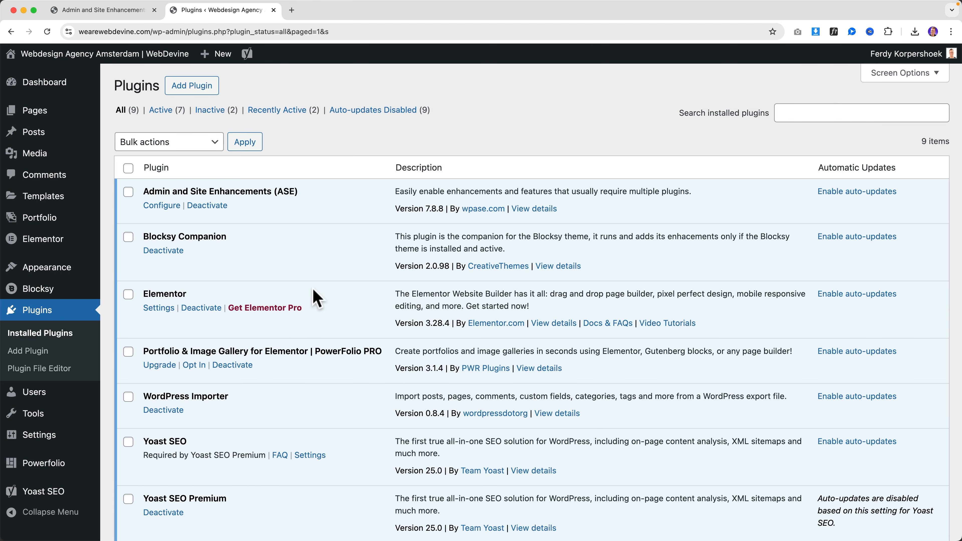
{"action": "scroll", "coordinate": [316, 297], "scroll_direction": "down", "scroll_amount": 5}
{"action": "scroll", "coordinate": [316, 294], "scroll_direction": "up", "scroll_amount": 5}
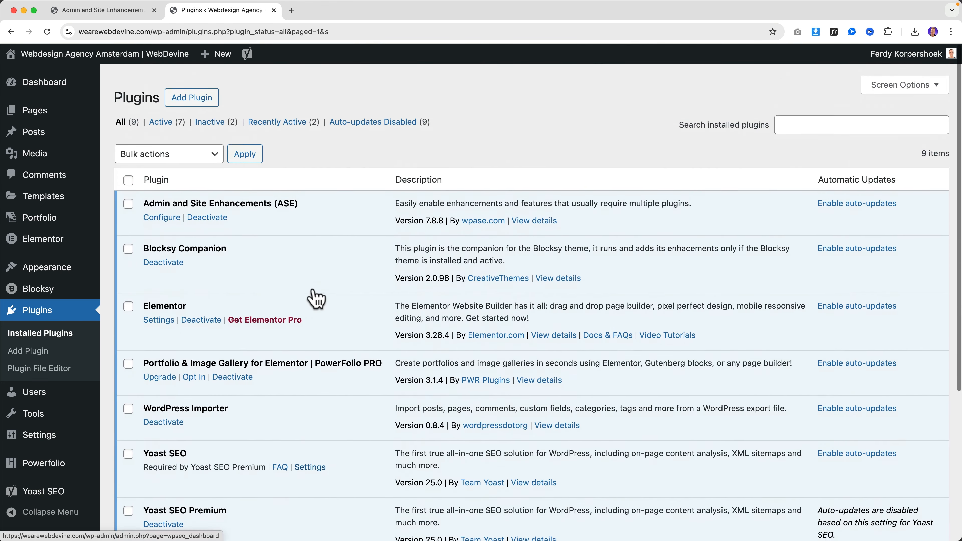
Return to the ASE settings and open the Dashboard in the second tab
{"action": "left_click", "coordinate": [133, 13]}
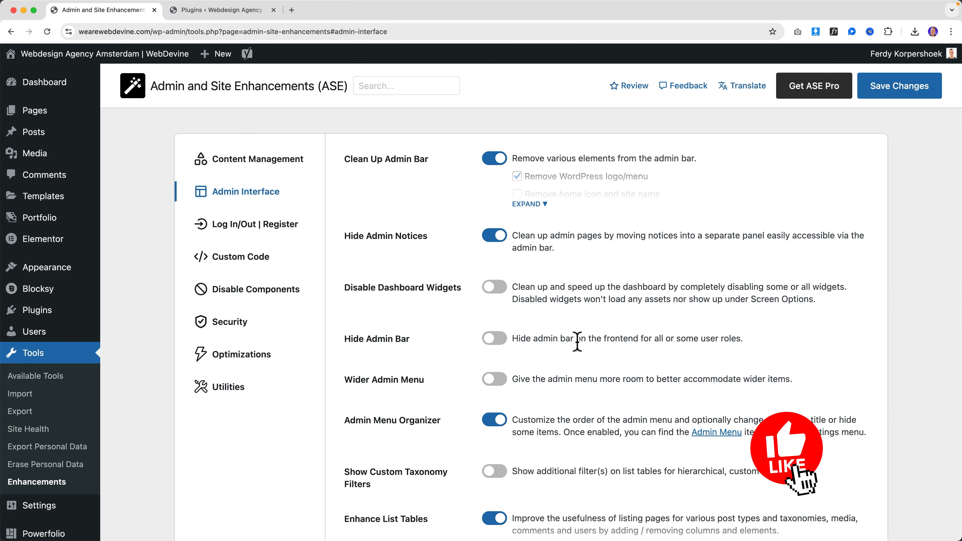
{"action": "scroll", "coordinate": [525, 375], "scroll_direction": "down", "scroll_amount": 5}
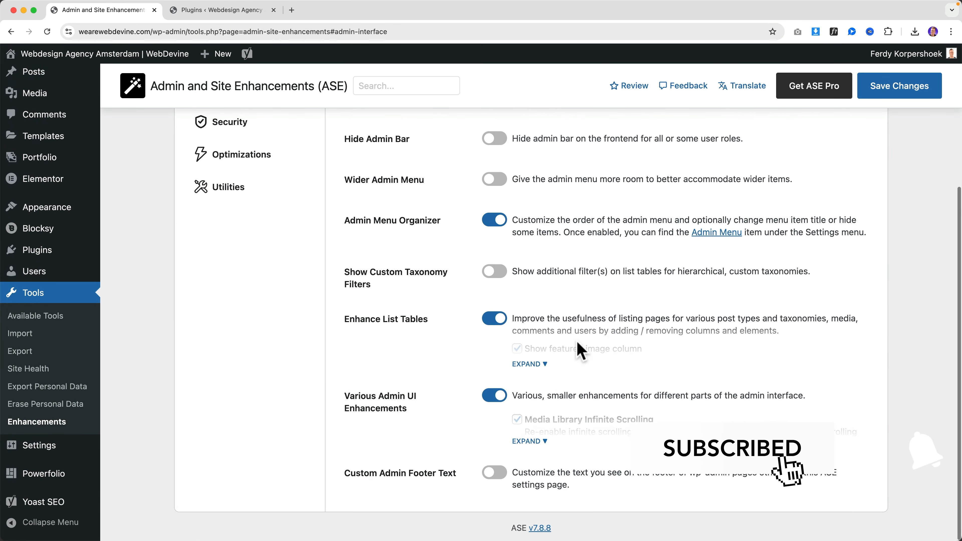
{"action": "left_click", "coordinate": [221, 10]}
{"action": "left_click", "coordinate": [44, 81]}
Enable Custom Admin Footer Text and replace the left side with an encouraging message to the user
{"action": "left_click", "coordinate": [123, 11]}
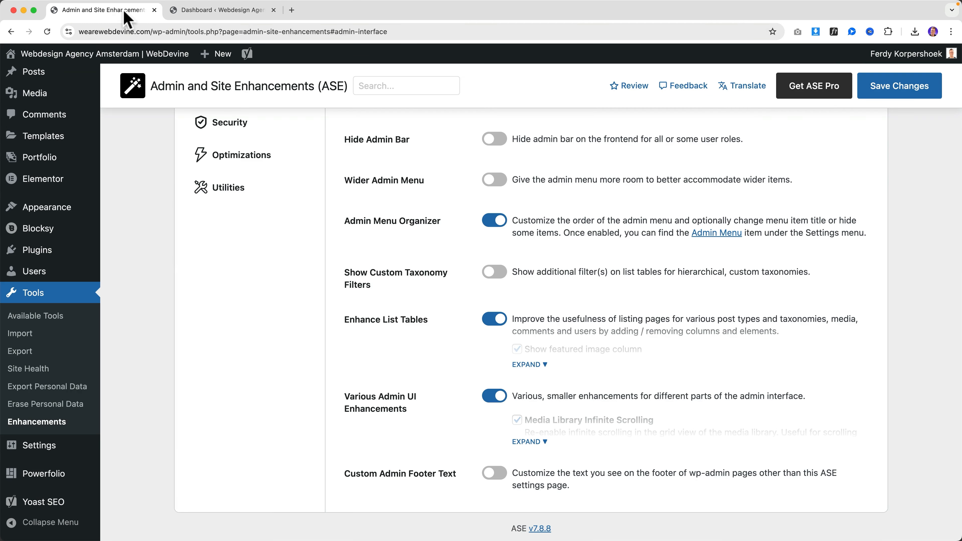
{"action": "left_click", "coordinate": [496, 474]}
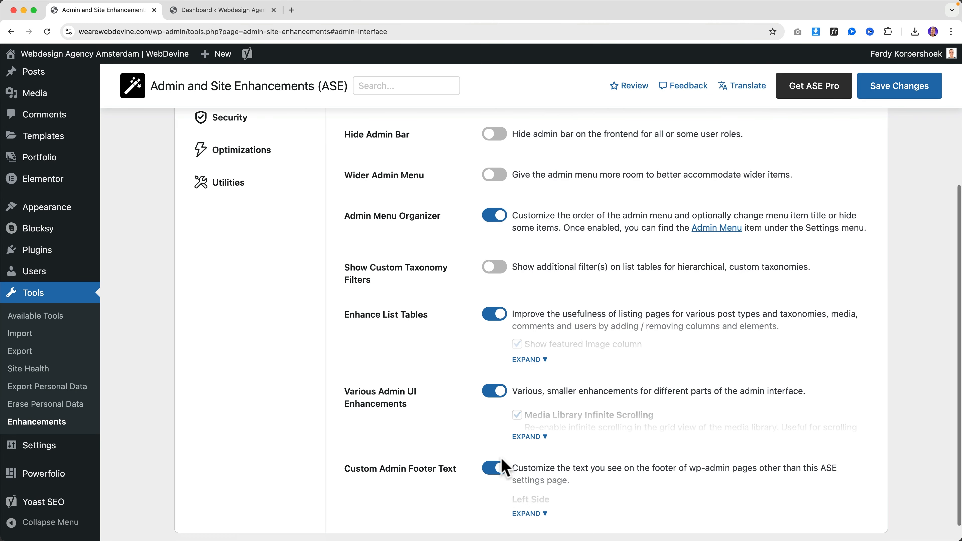
{"action": "scroll", "coordinate": [538, 483], "scroll_direction": "down", "scroll_amount": 1}
{"action": "scroll", "coordinate": [568, 455], "scroll_direction": "down", "scroll_amount": 4}
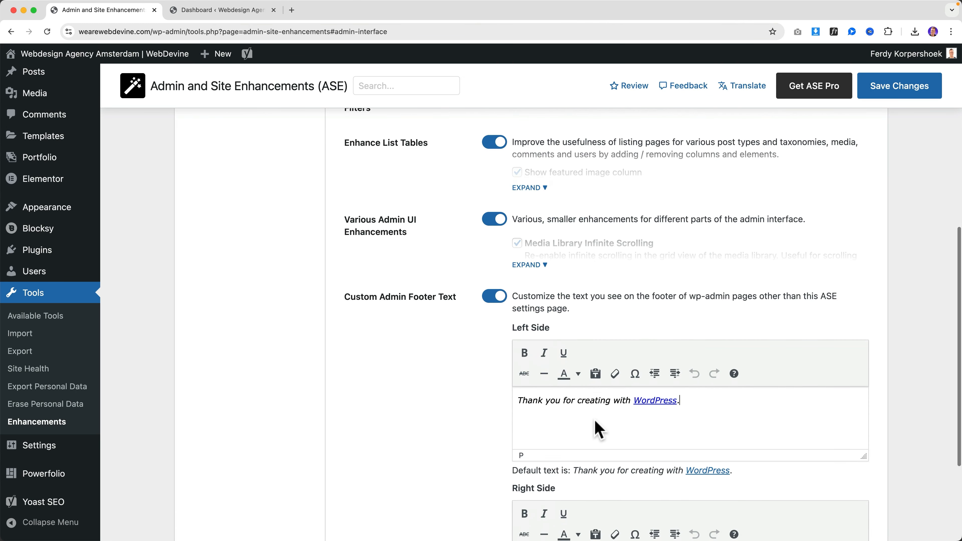
{"action": "key", "text": "super+a"}
{"action": "type", "text": "Kee"}
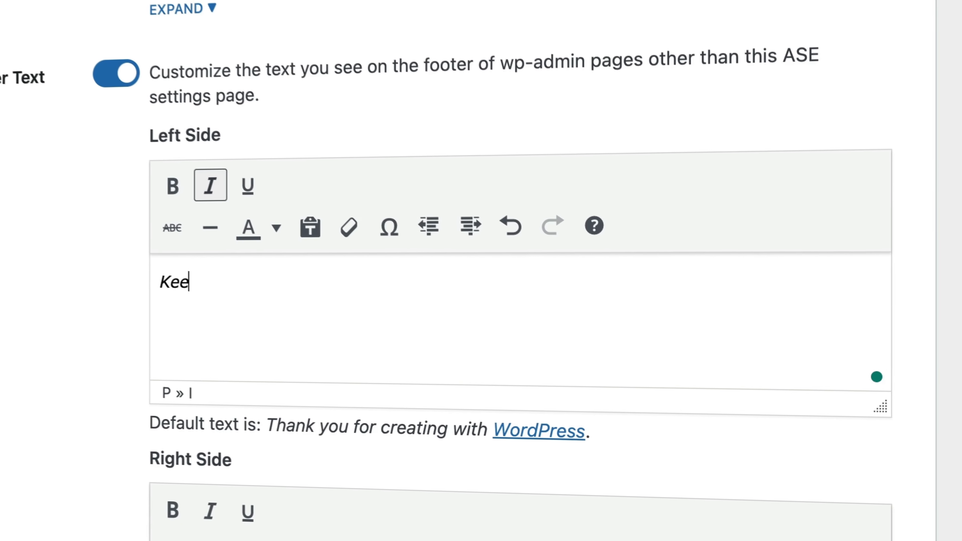
{"action": "type", "text": "p Going Ferdy!"}
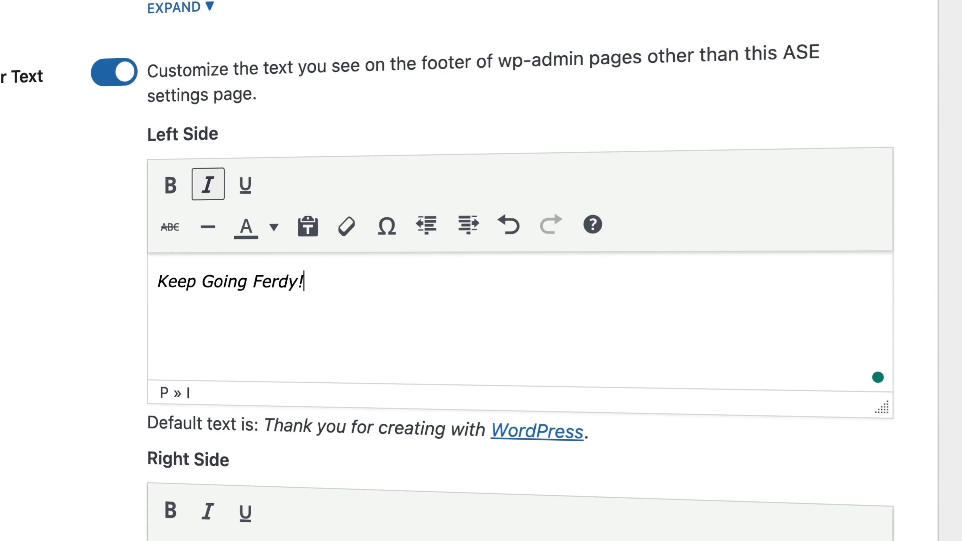
Set the right footer text to the user's name plus ': FOCUS!', save, and view the Dashboard
{"action": "scroll", "coordinate": [309, 339], "scroll_direction": "down", "scroll_amount": 5}
{"action": "left_click", "coordinate": [313, 339]}
{"action": "key", "text": "super+a"}
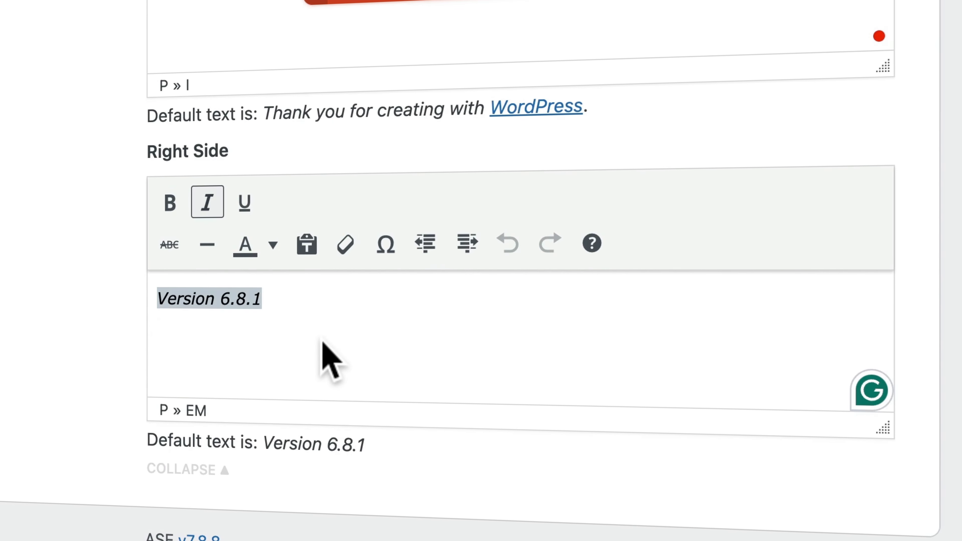
{"action": "type", "text": "FerdyL:"}
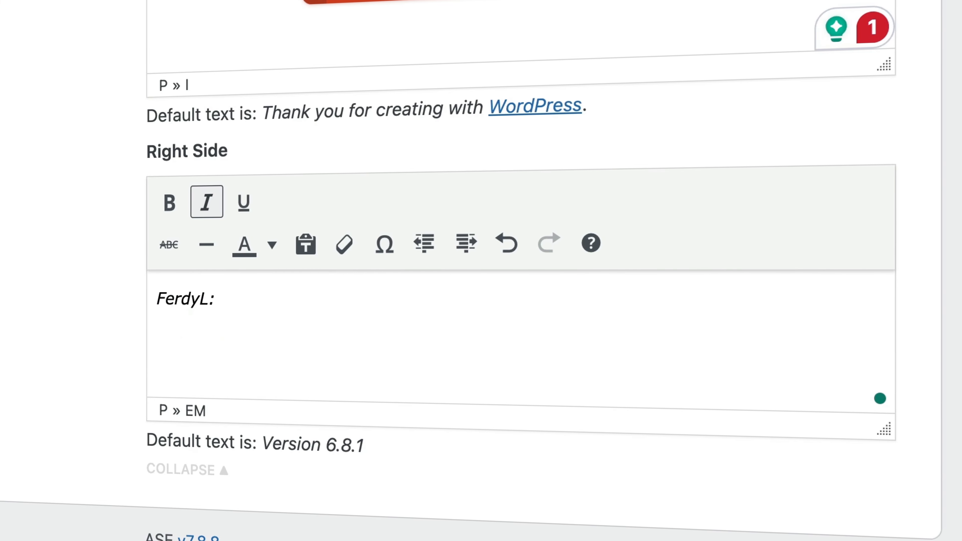
{"action": "key", "text": "BackSpace"}
{"action": "key", "text": "BackSpace"}
{"action": "type", "text": ": FOCUS!"}
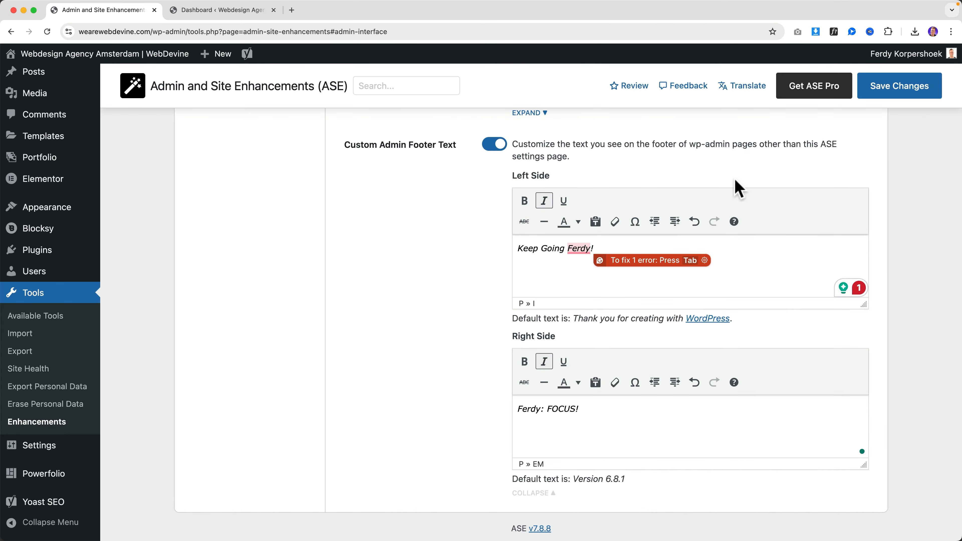
{"action": "left_click", "coordinate": [879, 91]}
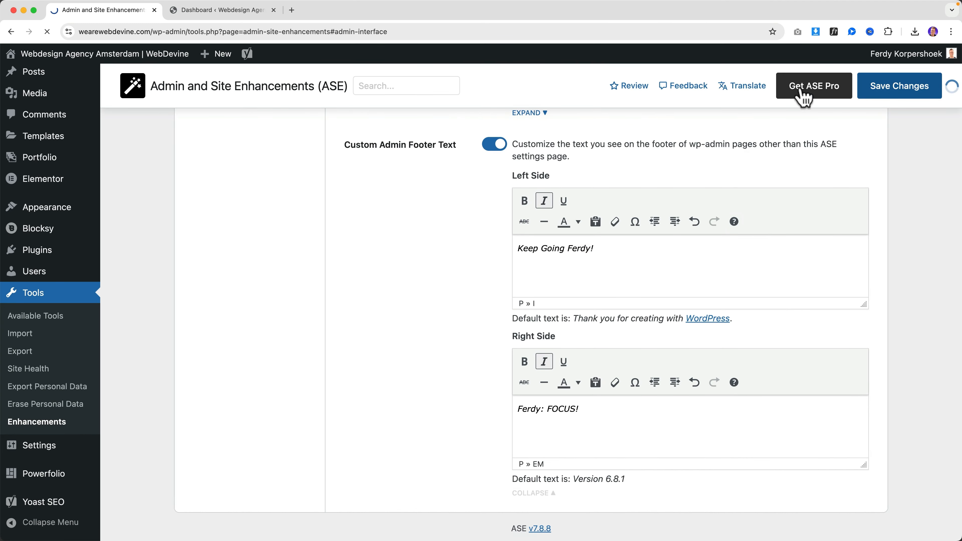
{"action": "left_click", "coordinate": [236, 15]}
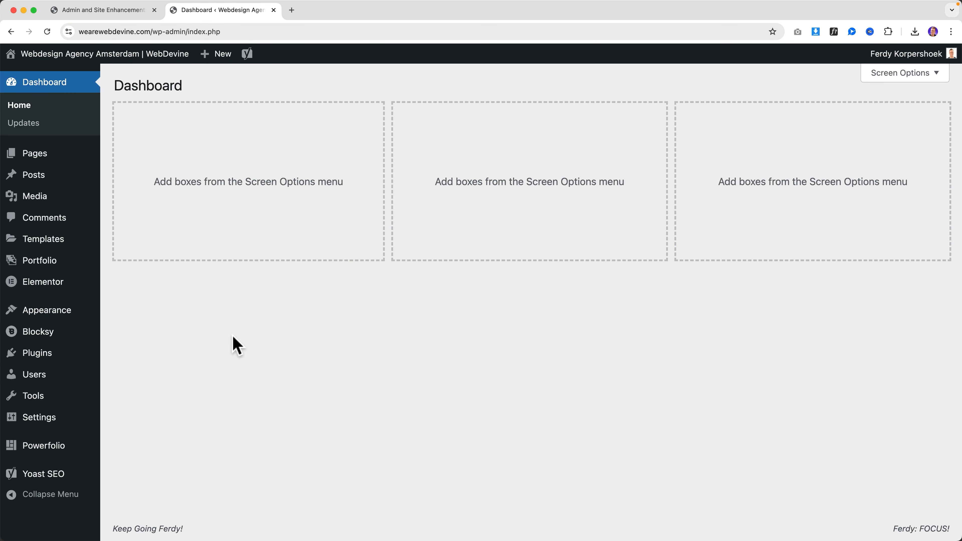
Highlight the left and right admin footer messages on the Dashboard, then go back to ASE
{"action": "left_click_drag", "start_coordinate": [122, 529], "coordinate": [197, 526]}
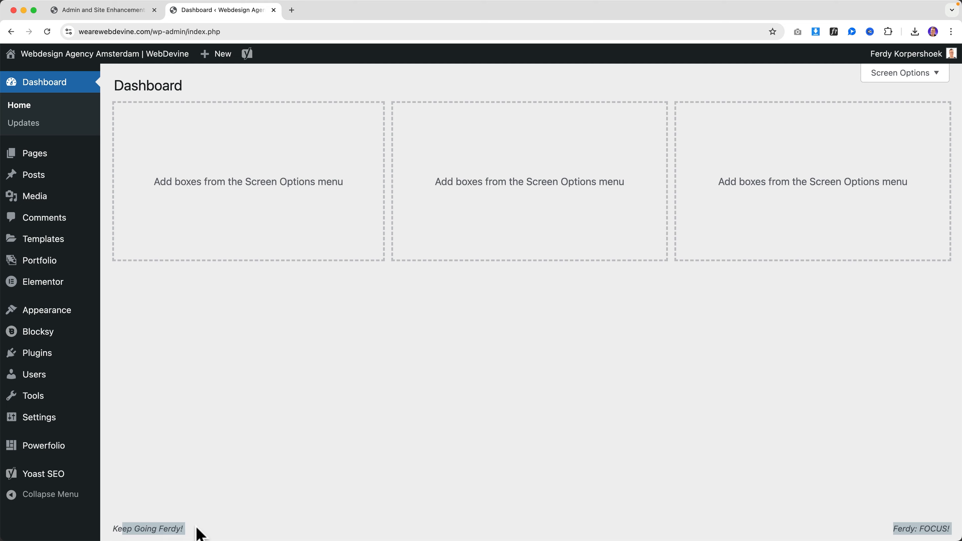
{"action": "left_click", "coordinate": [198, 526]}
{"action": "left_click_drag", "start_coordinate": [909, 531], "coordinate": [954, 529]}
{"action": "left_click_drag", "start_coordinate": [952, 531], "coordinate": [947, 527]}
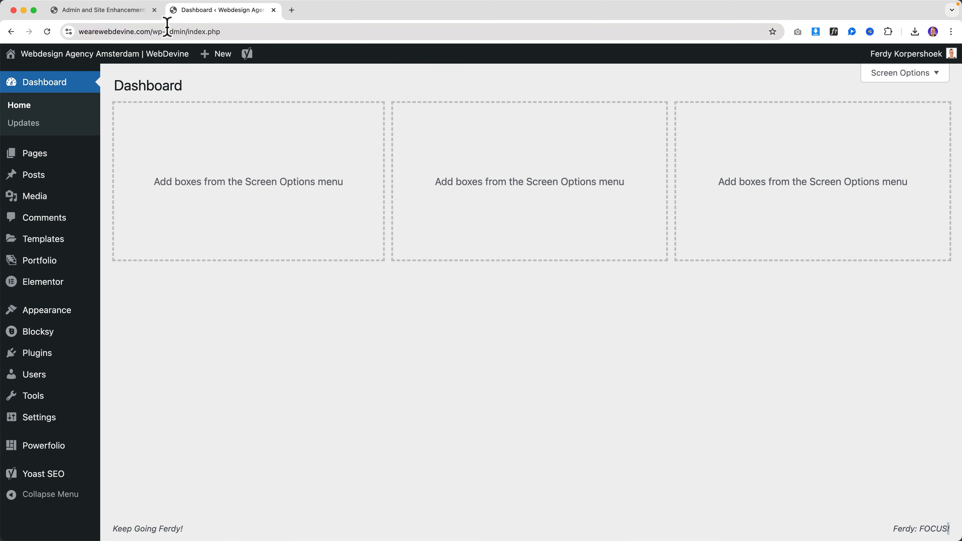
{"action": "left_click", "coordinate": [140, 10]}
Reveal the footer text editors and delete all of the left footer text
{"action": "scroll", "coordinate": [414, 316], "scroll_direction": "down", "scroll_amount": 10}
{"action": "left_click", "coordinate": [530, 492]}
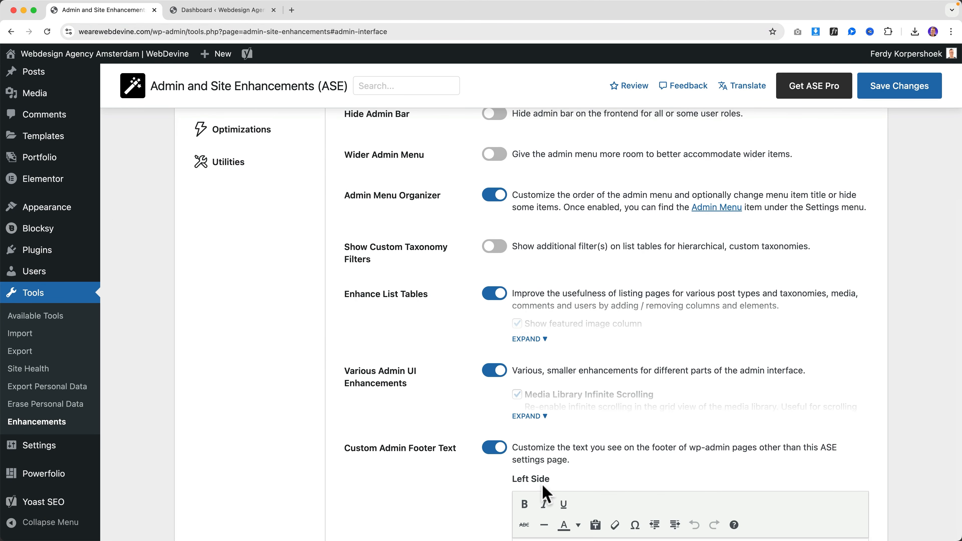
{"action": "scroll", "coordinate": [558, 468], "scroll_direction": "down", "scroll_amount": 5}
{"action": "left_click", "coordinate": [629, 362]}
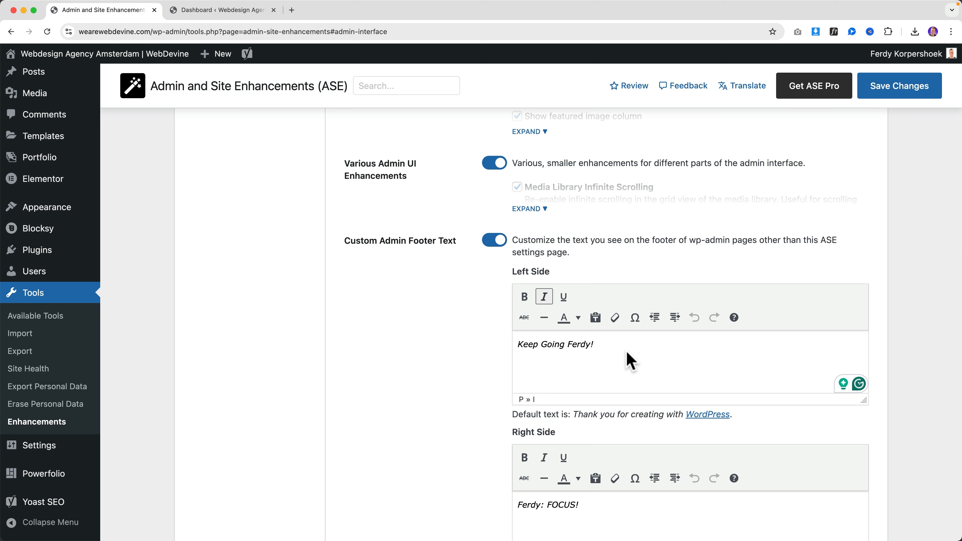
{"action": "key", "text": "super+a"}
{"action": "key", "text": "BackSpace"}
Delete all of the right footer text and save the ASE settings
{"action": "scroll", "coordinate": [628, 362], "scroll_direction": "down", "scroll_amount": 3}
{"action": "left_click", "coordinate": [616, 431]}
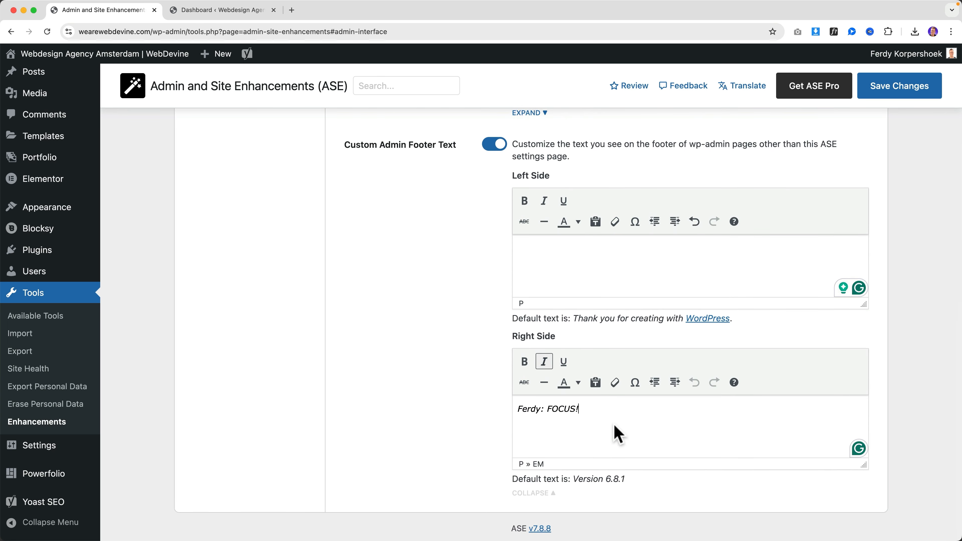
{"action": "key", "text": "super+a"}
{"action": "key", "text": "BackSpace"}
{"action": "left_click", "coordinate": [905, 93]}
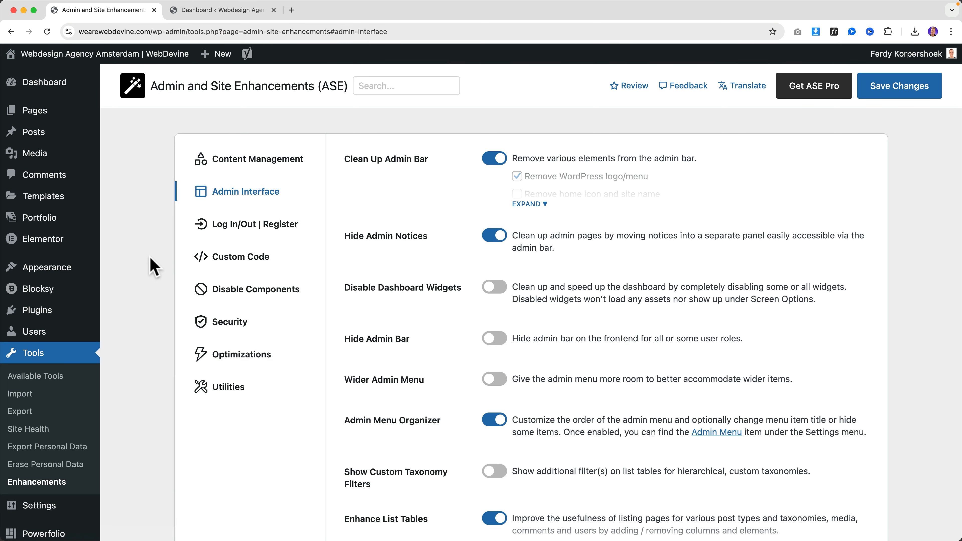
Confirm the Dashboard footer is now blank, then return to the ASE settings
{"action": "scroll", "coordinate": [150, 264], "scroll_direction": "down", "scroll_amount": 5}
{"action": "scroll", "coordinate": [153, 266], "scroll_direction": "up", "scroll_amount": 5}
{"action": "left_click", "coordinate": [210, 11]}
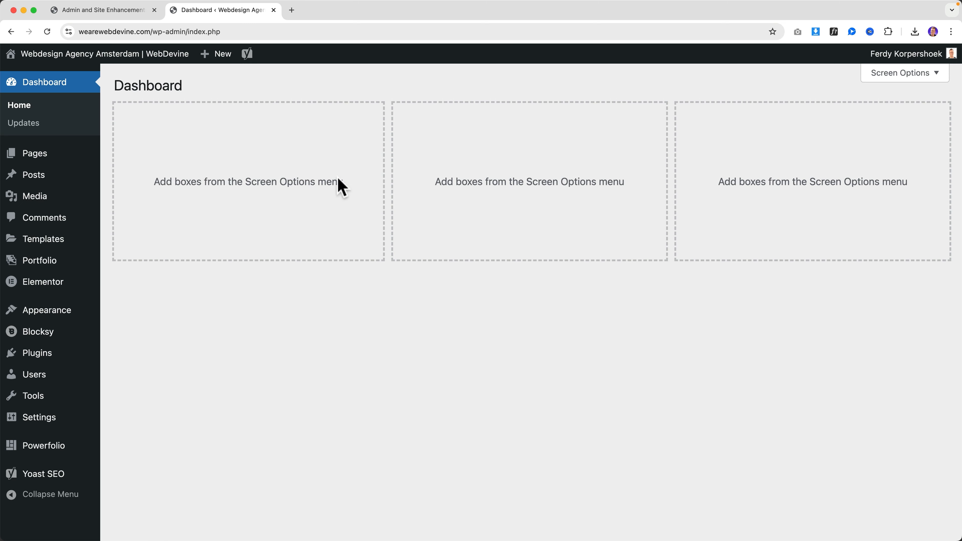
{"action": "left_click", "coordinate": [100, 11]}
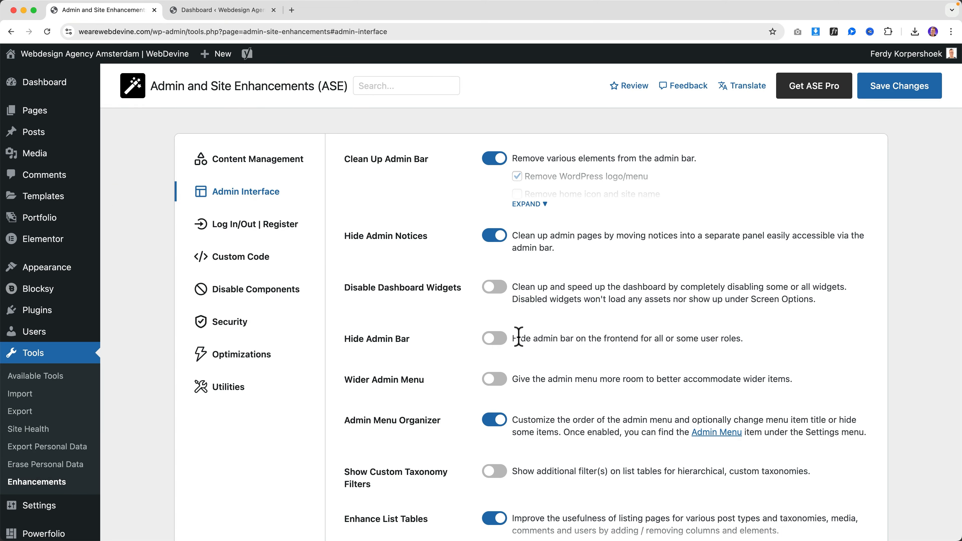
{"action": "scroll", "coordinate": [521, 338], "scroll_direction": "down", "scroll_amount": 6}
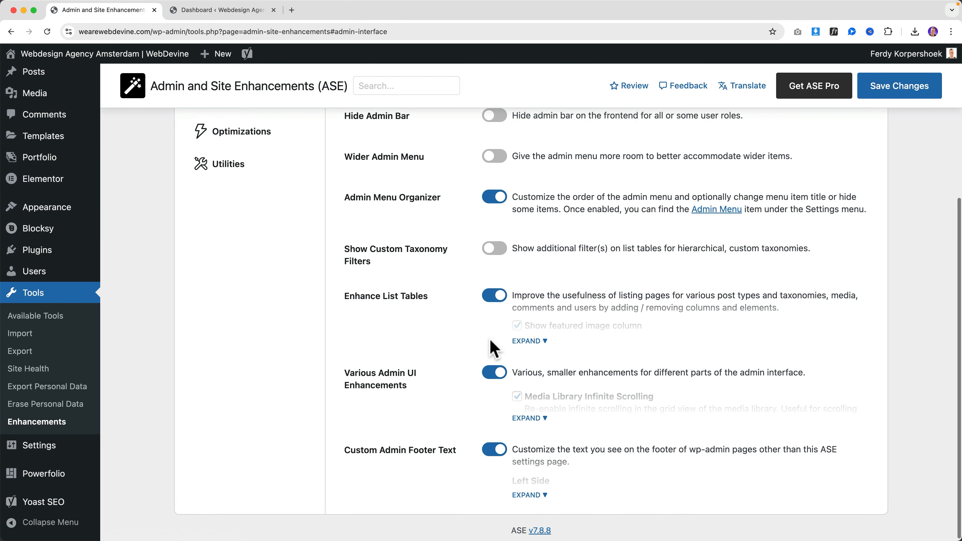
{"action": "scroll", "coordinate": [492, 350], "scroll_direction": "up", "scroll_amount": 6}
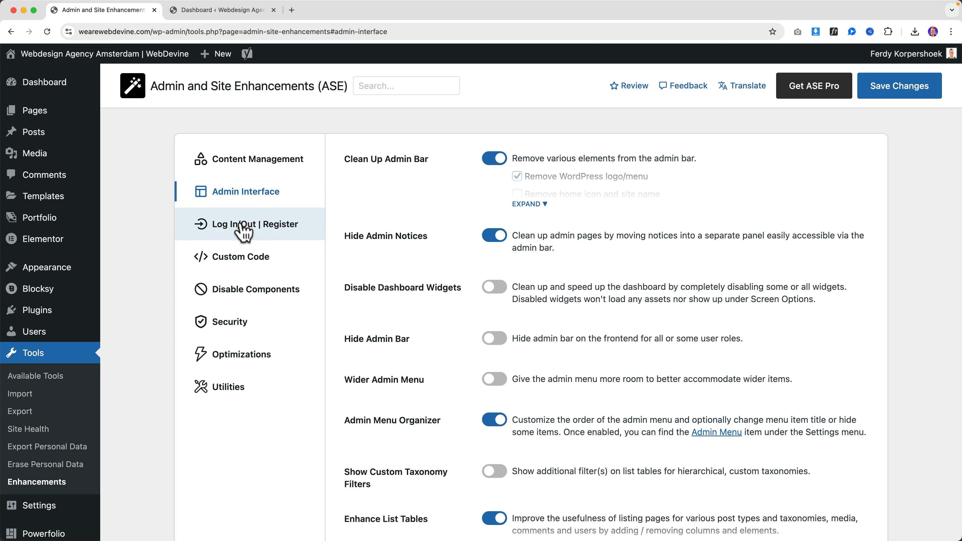
Show the Log In/Out | Register settings, then log out from the Dashboard tab
{"action": "left_click", "coordinate": [241, 231]}
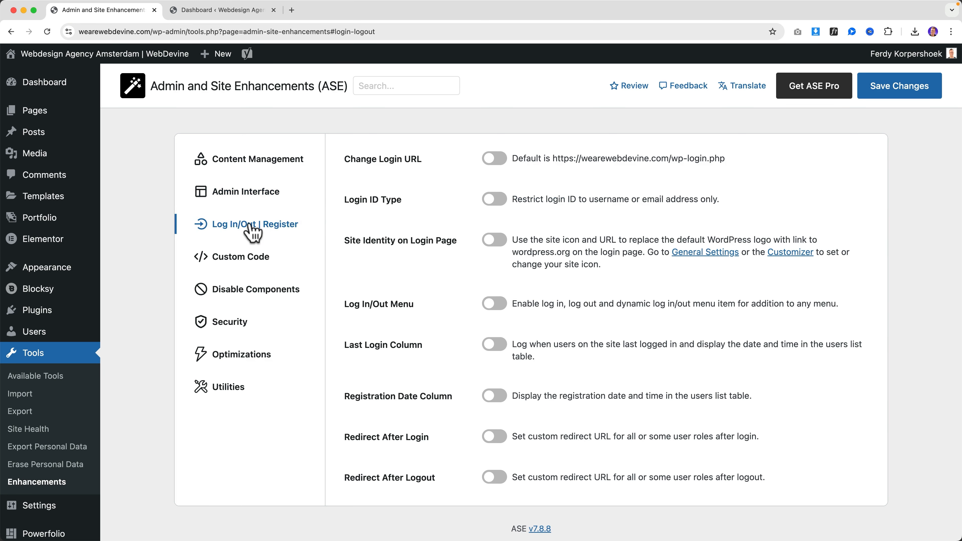
{"action": "left_click", "coordinate": [192, 15]}
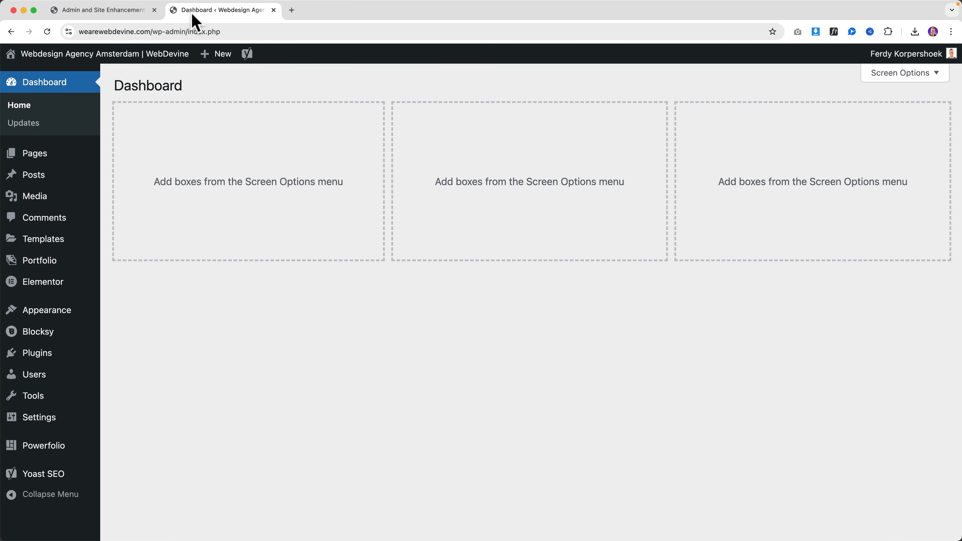
{"action": "mouse_move", "coordinate": [892, 57]}
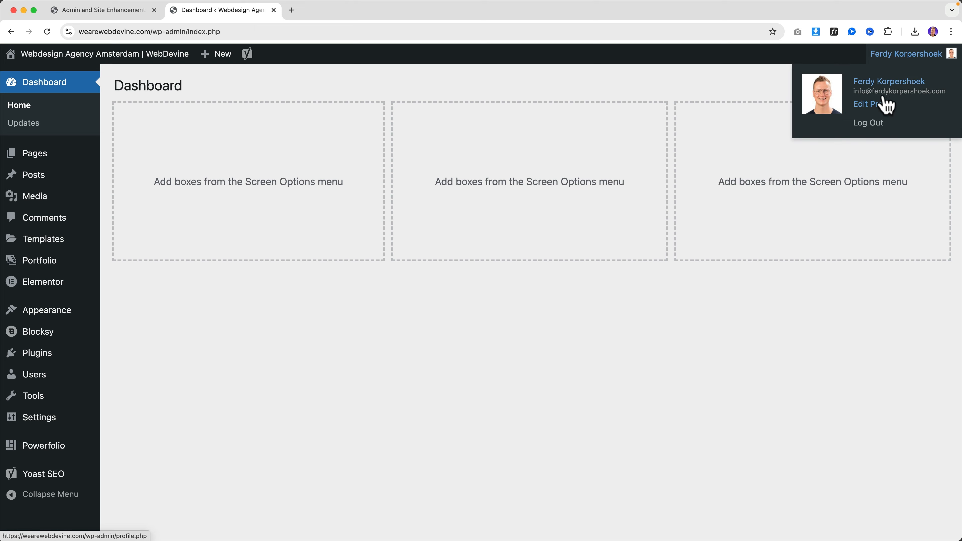
{"action": "left_click", "coordinate": [874, 122]}
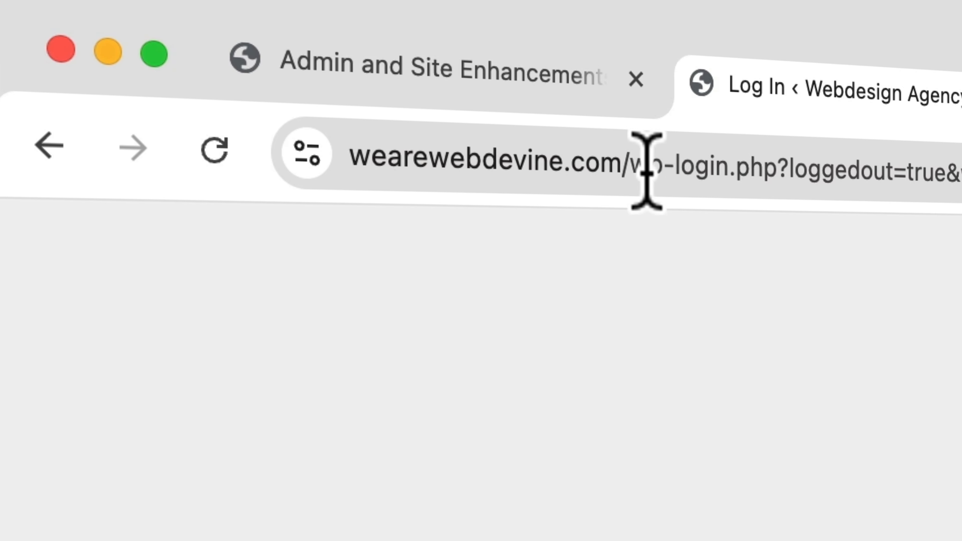
Go to the /wp-admin address, log back in, and close the older ASE tab
{"action": "left_click", "coordinate": [455, 172]}
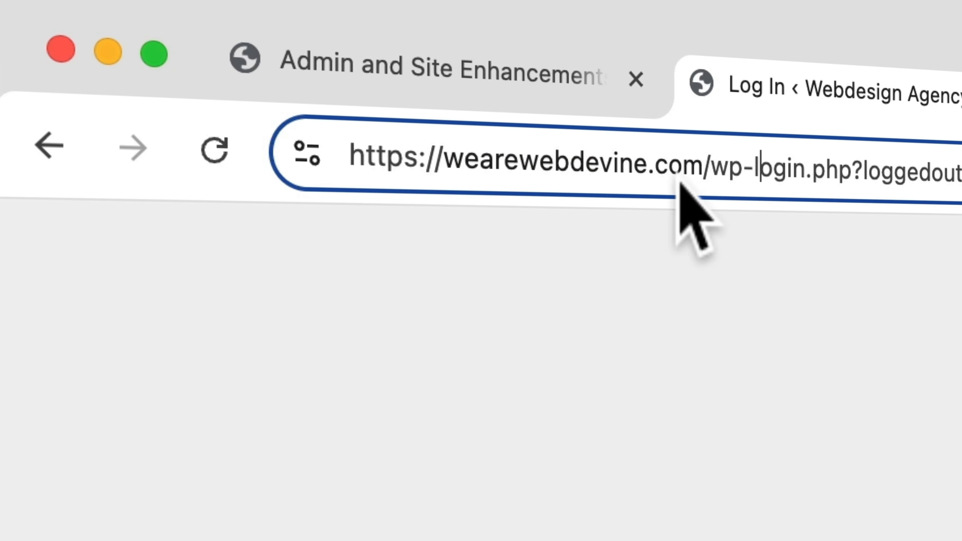
{"action": "left_click_drag", "start_coordinate": [717, 170], "coordinate": [831, 285]}
{"action": "type", "text": "wp-adm"}
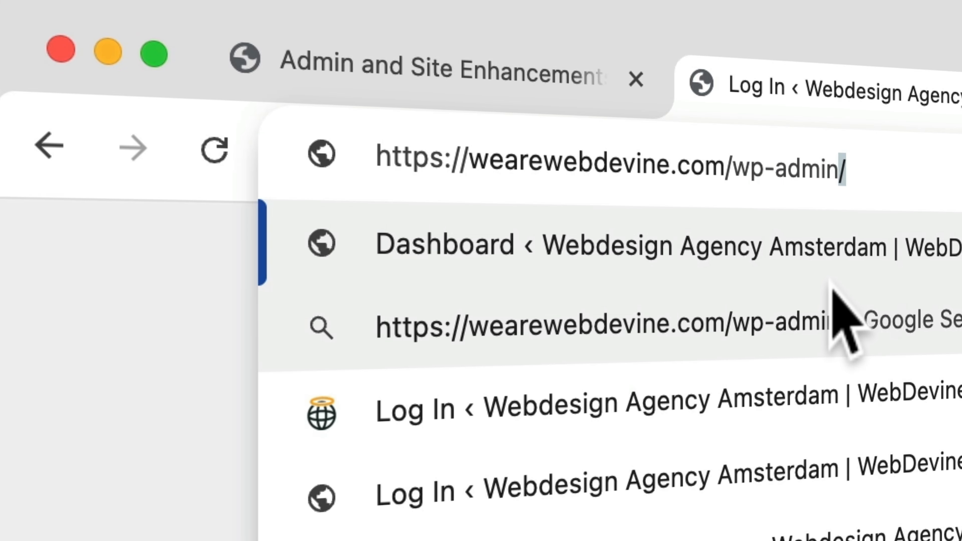
{"action": "key", "text": "Return"}
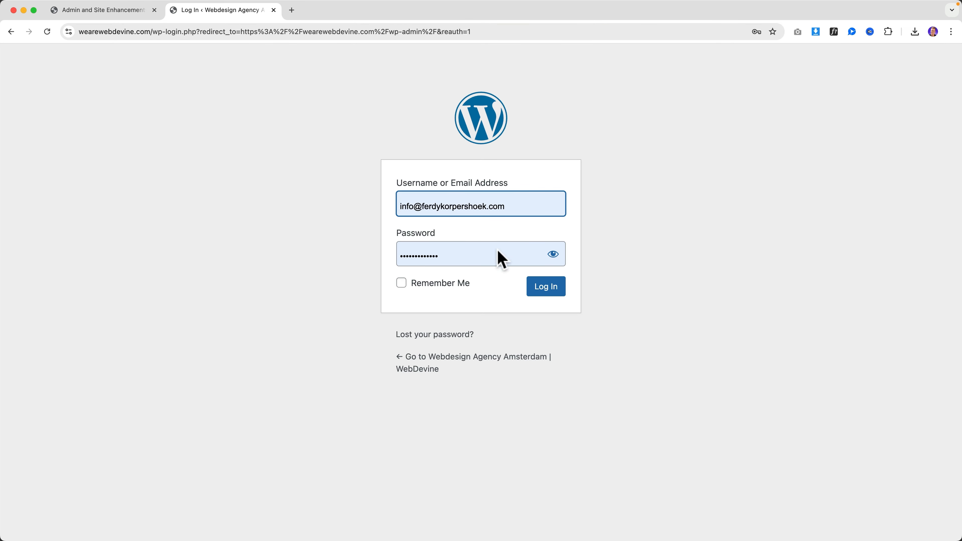
{"action": "left_click", "coordinate": [549, 291]}
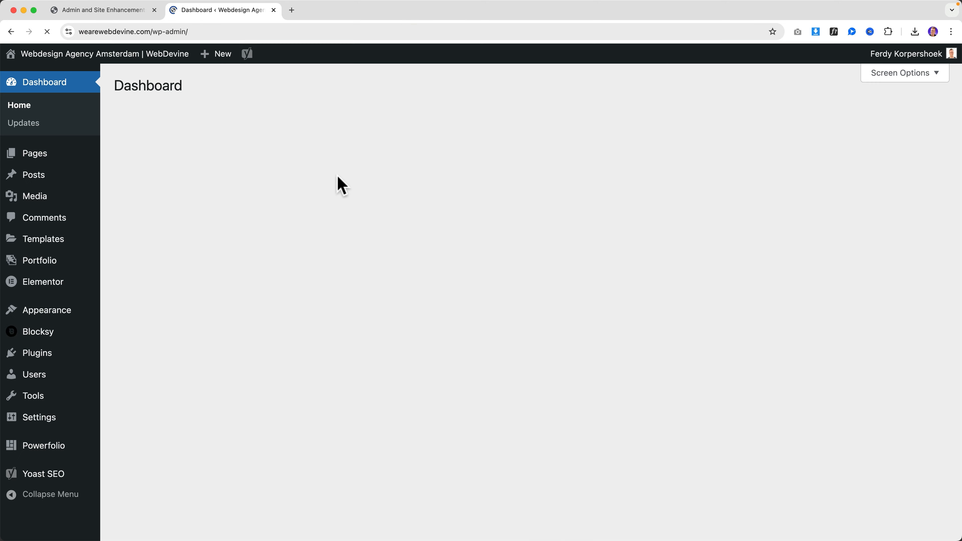
{"action": "left_click", "coordinate": [155, 10]}
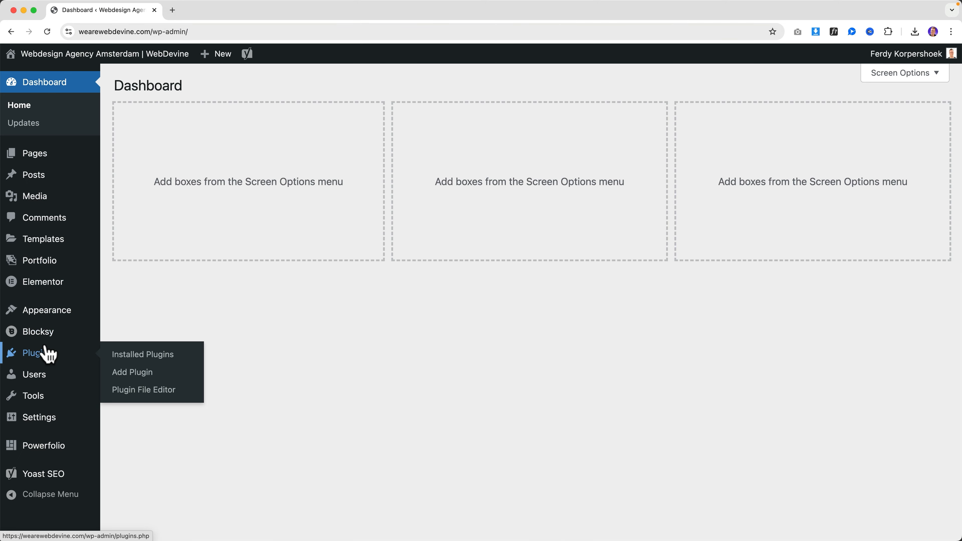
Enable Change Login URL, replace the 'backend' slug with 'forferdyonly', and save
{"action": "mouse_move", "coordinate": [58, 402]}
{"action": "left_click", "coordinate": [163, 478]}
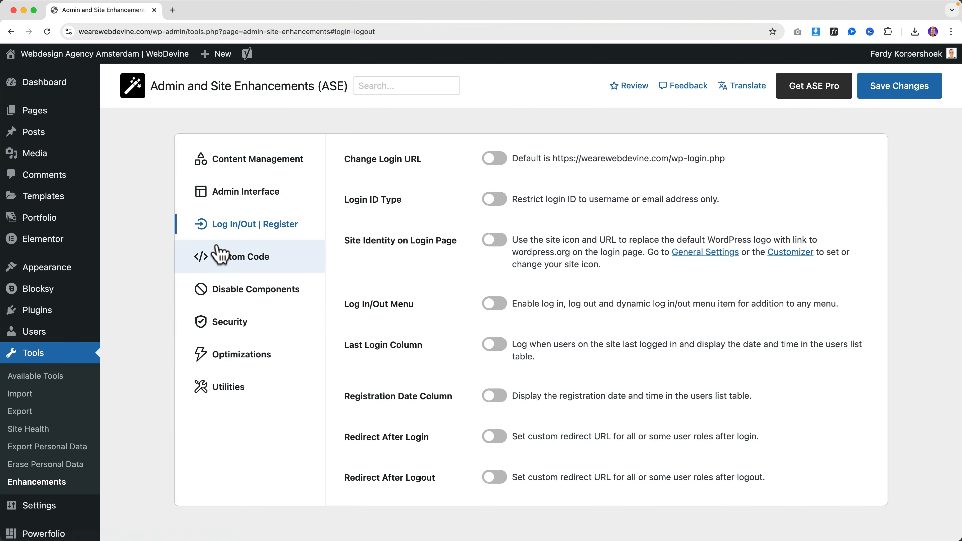
{"action": "left_click", "coordinate": [495, 158]}
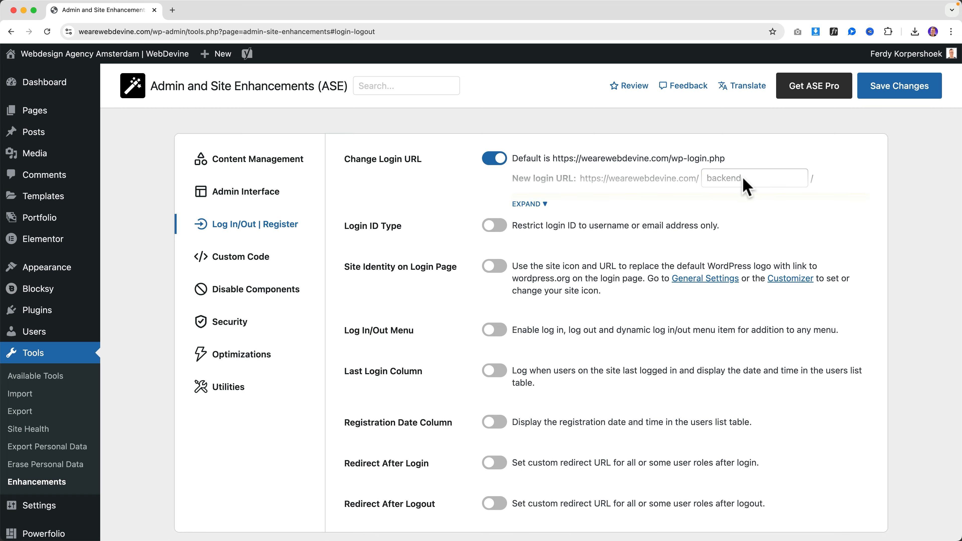
{"action": "left_click", "coordinate": [538, 206]}
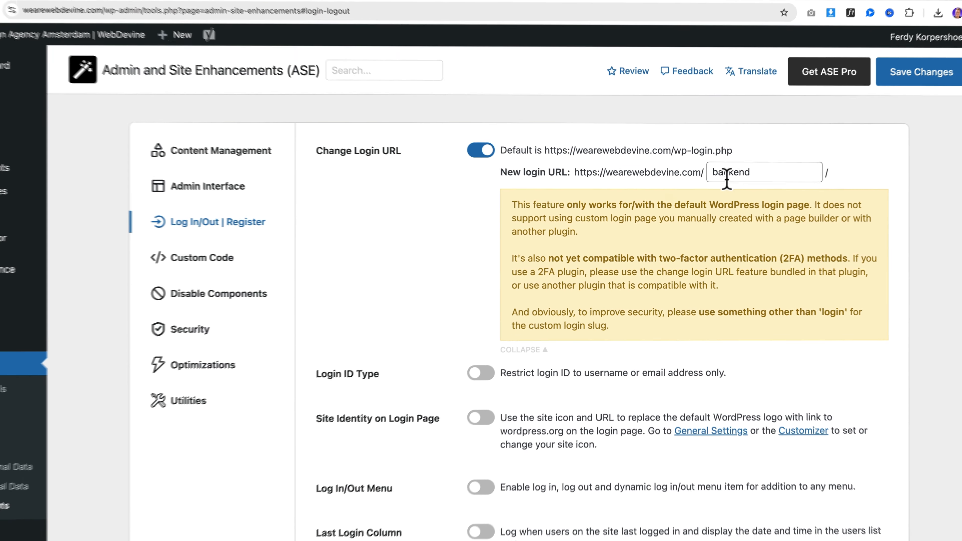
{"action": "double_click", "coordinate": [738, 178]}
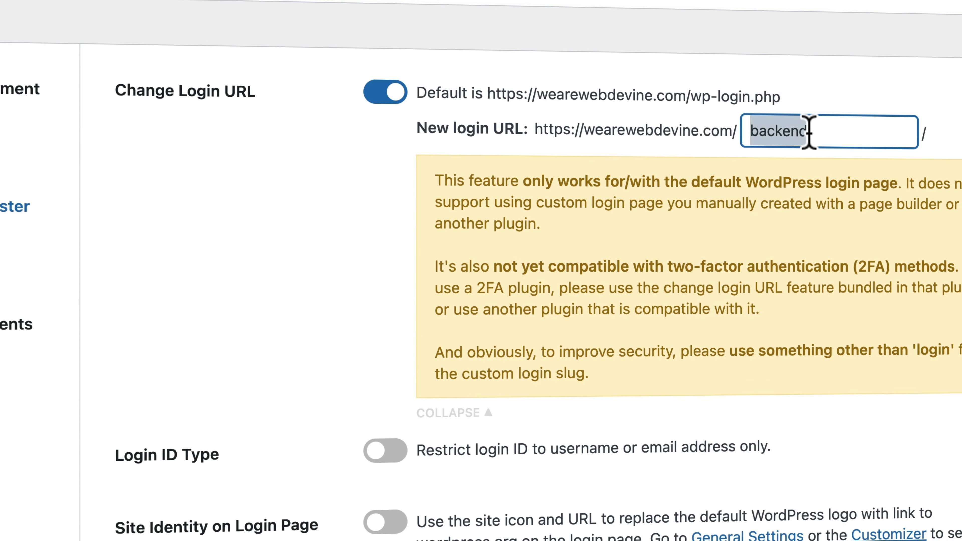
{"action": "type", "text": "forferdyonly"}
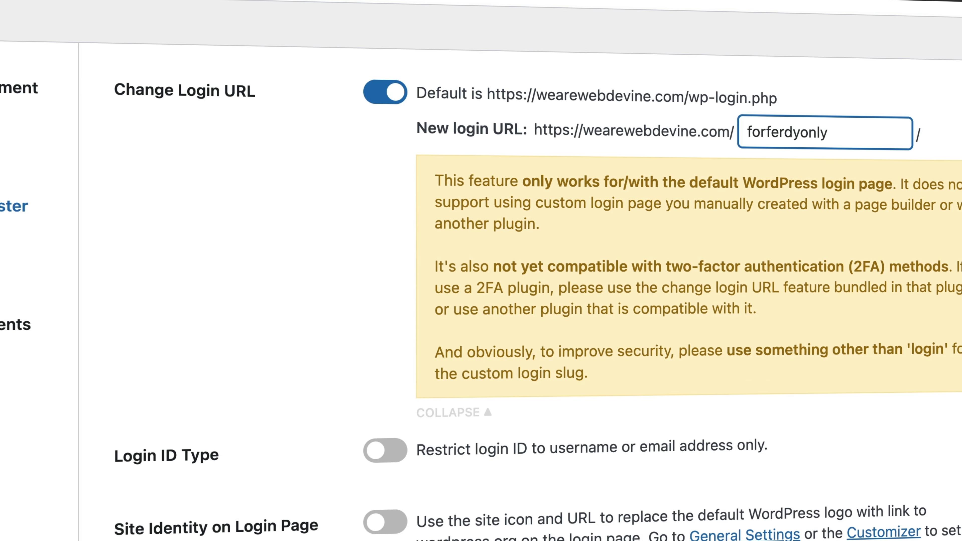
{"action": "key", "text": "super+a"}
{"action": "key", "text": "super+c"}
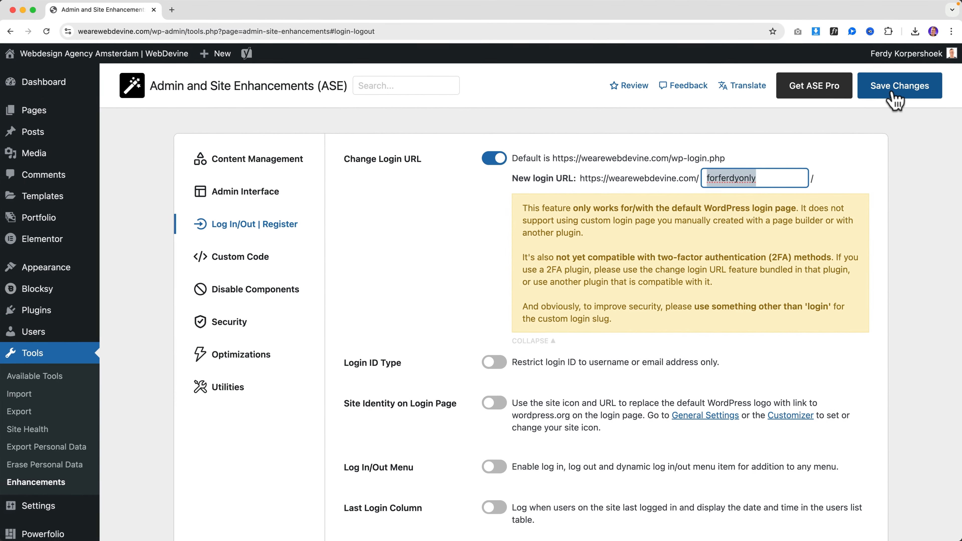
{"action": "left_click", "coordinate": [898, 99]}
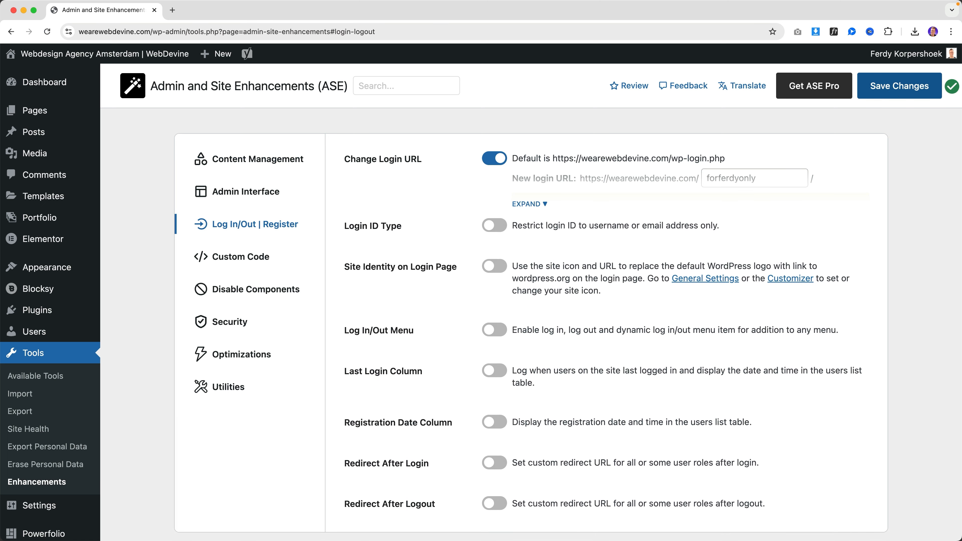
{"action": "mouse_move", "coordinate": [904, 56]}
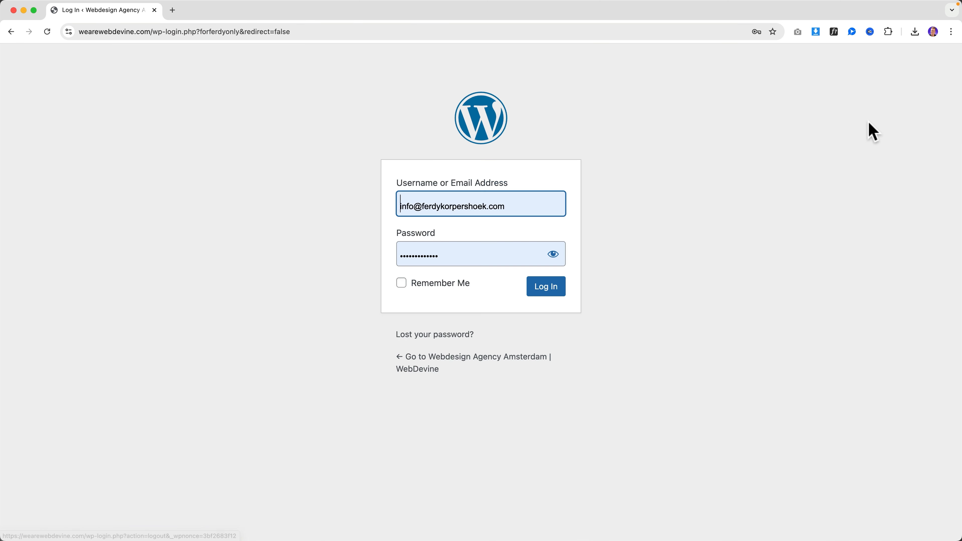
Load the site's /wp-admin address and see it redirect to a not-found page
{"action": "left_click", "coordinate": [200, 31]}
{"action": "left_click", "coordinate": [202, 32]}
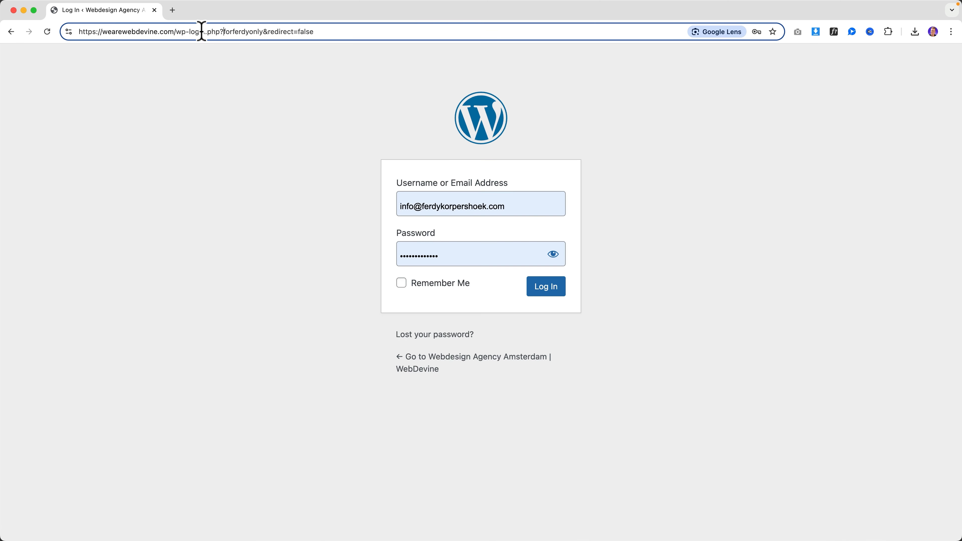
{"action": "left_click_drag", "start_coordinate": [183, 32], "coordinate": [187, 62]}
{"action": "key", "text": "BackSpace"}
{"action": "key", "text": "Return"}
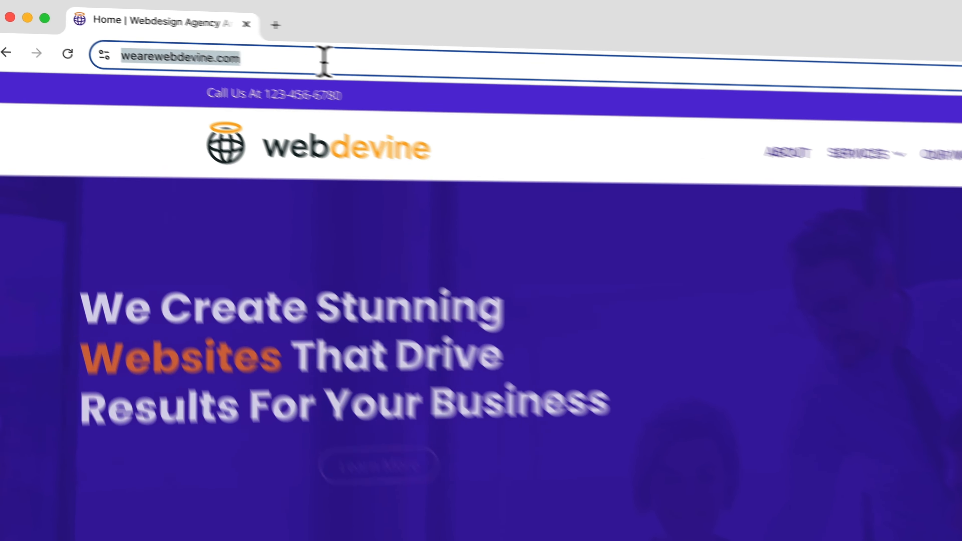
{"action": "left_click", "coordinate": [324, 59]}
{"action": "type", "text": "/wp-admin/"}
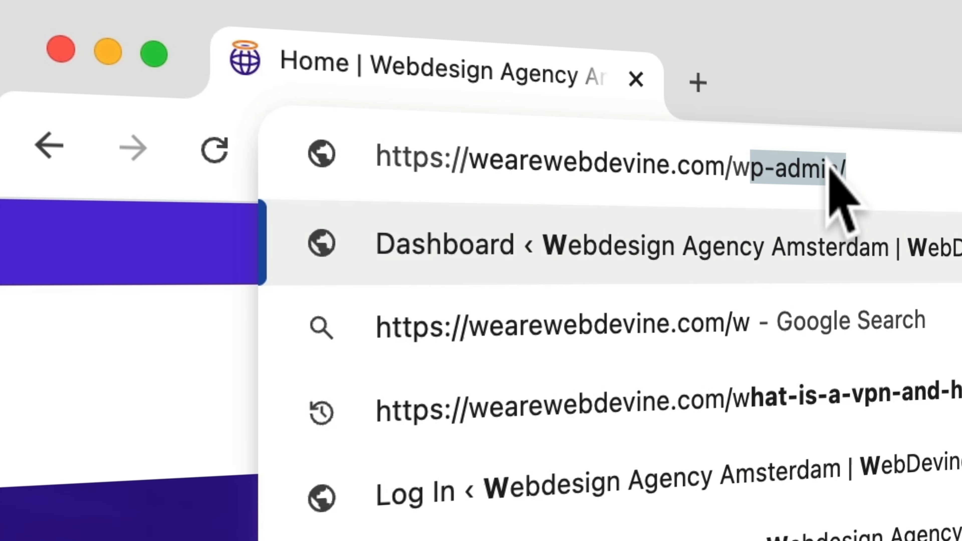
{"action": "key", "text": "Return"}
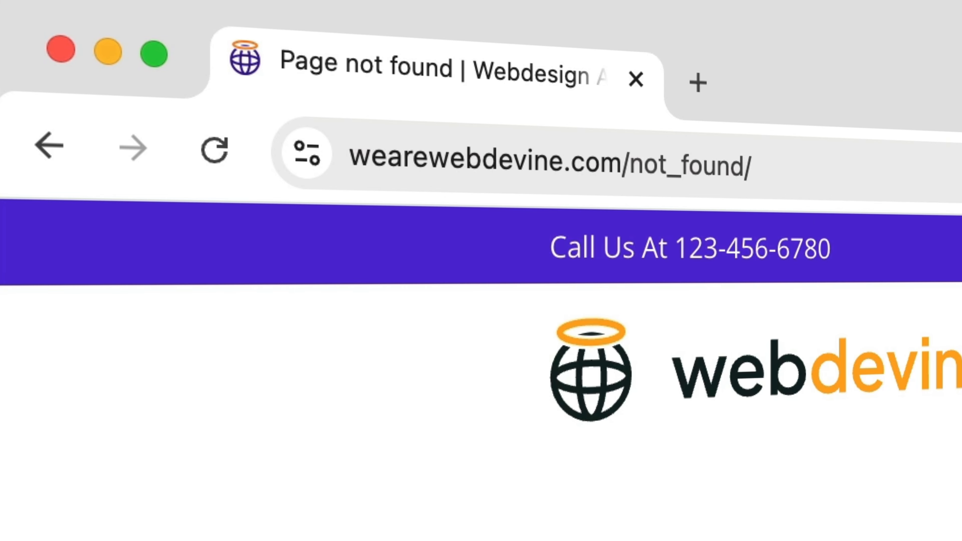
Swap not_found/ for the forferdyonly slug in the address and log in
{"action": "left_click", "coordinate": [799, 167]}
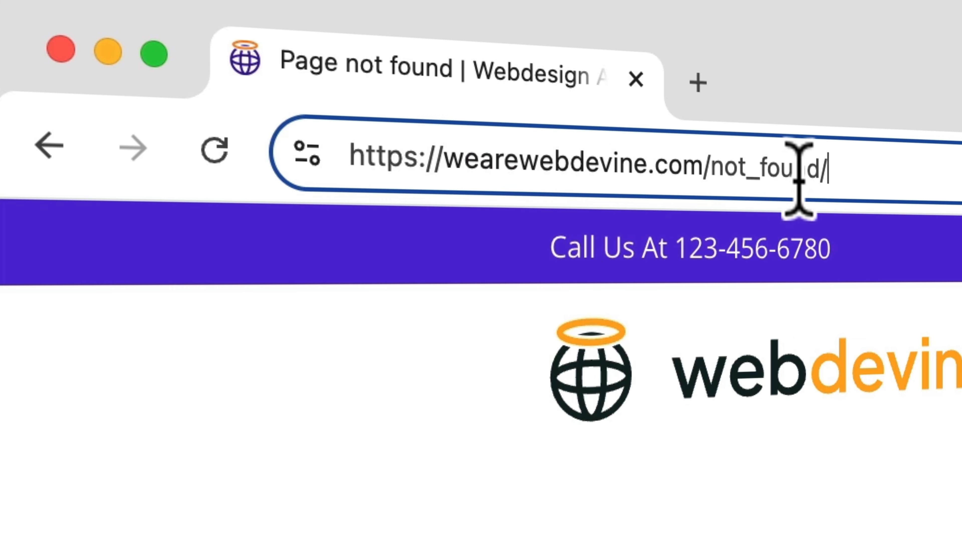
{"action": "left_click_drag", "start_coordinate": [714, 170], "coordinate": [865, 159]}
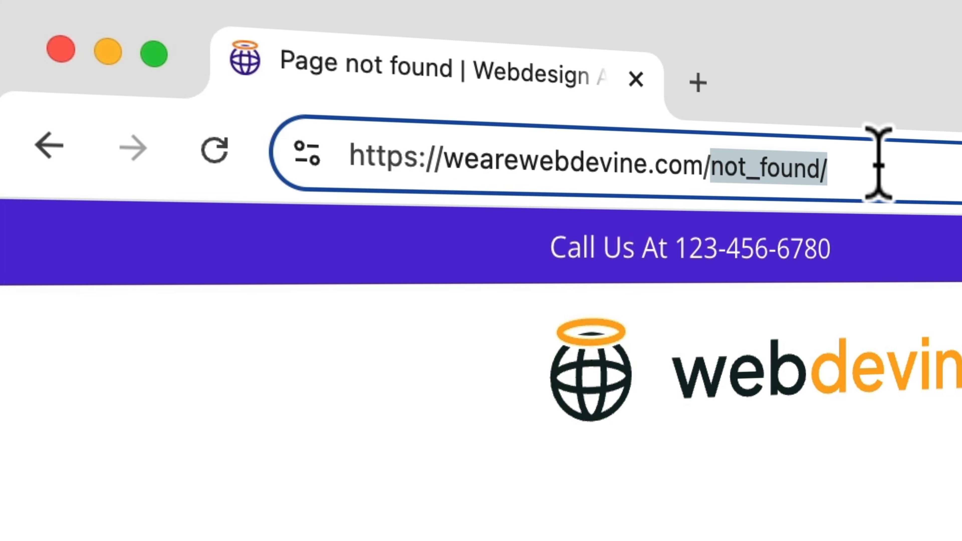
{"action": "key", "text": "super+v"}
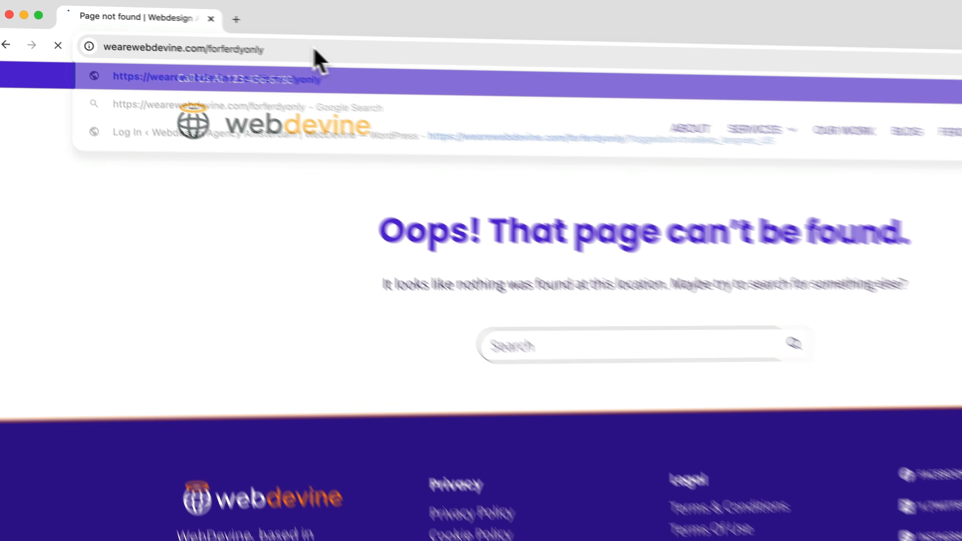
{"action": "key", "text": "Return"}
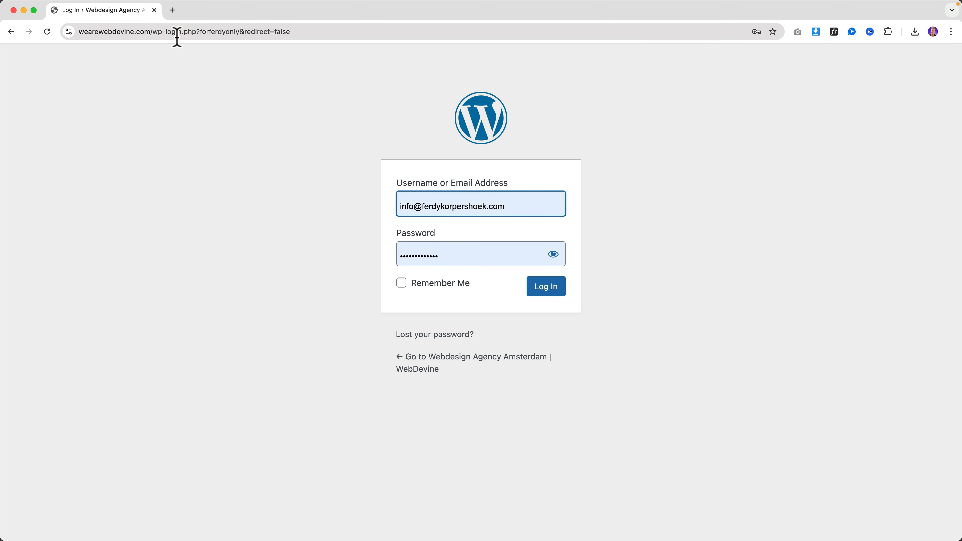
{"action": "left_click", "coordinate": [547, 292]}
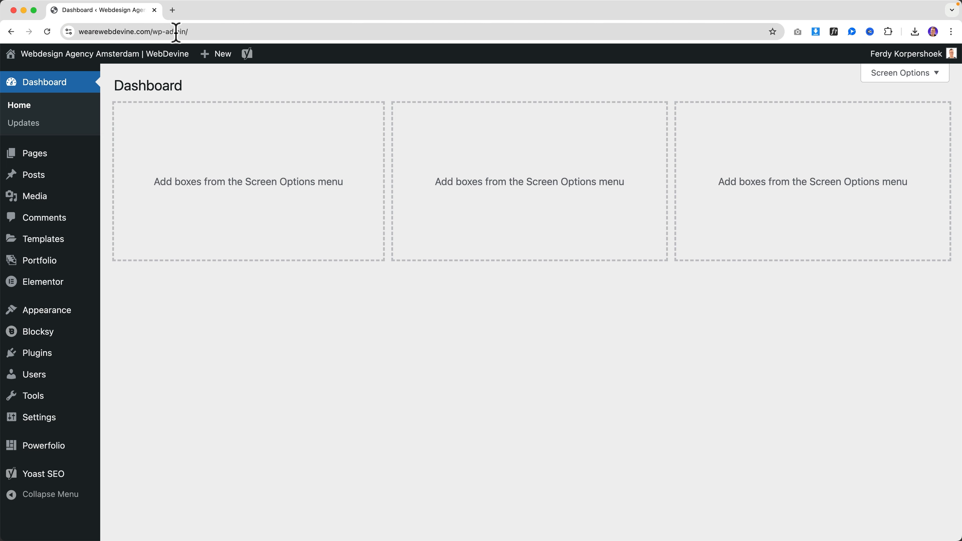
Set the login slug back to 'backend', then turn Change Login URL off and save
{"action": "mouse_move", "coordinate": [64, 401]}
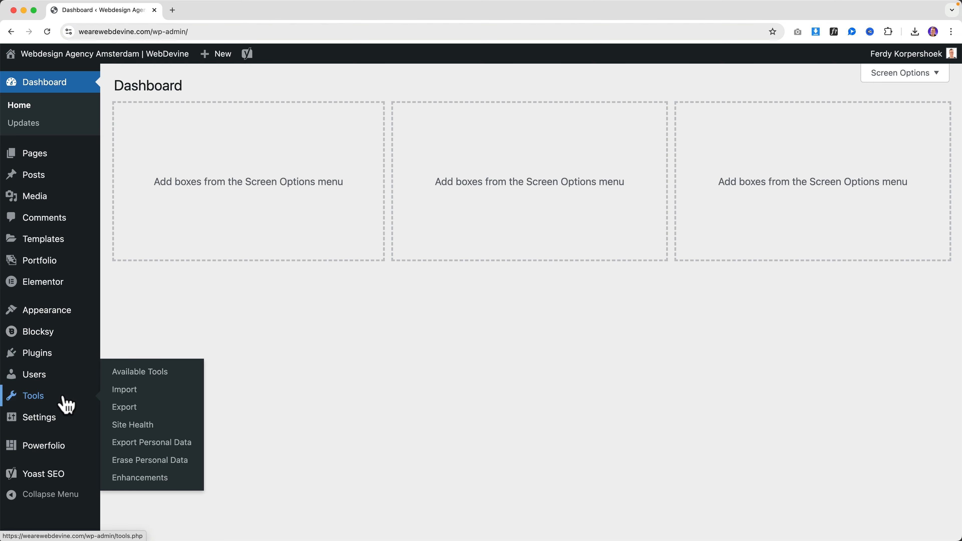
{"action": "left_click", "coordinate": [149, 479]}
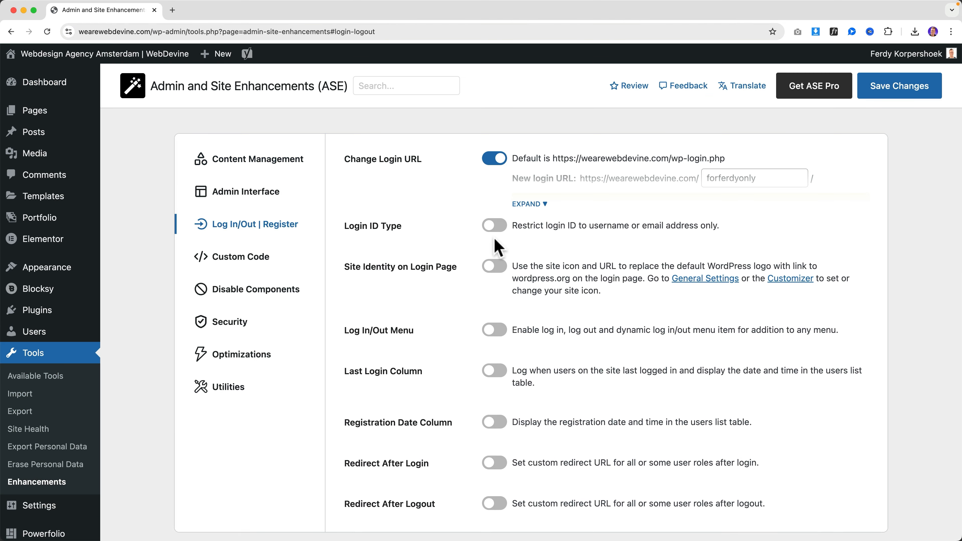
{"action": "left_click", "coordinate": [536, 205]}
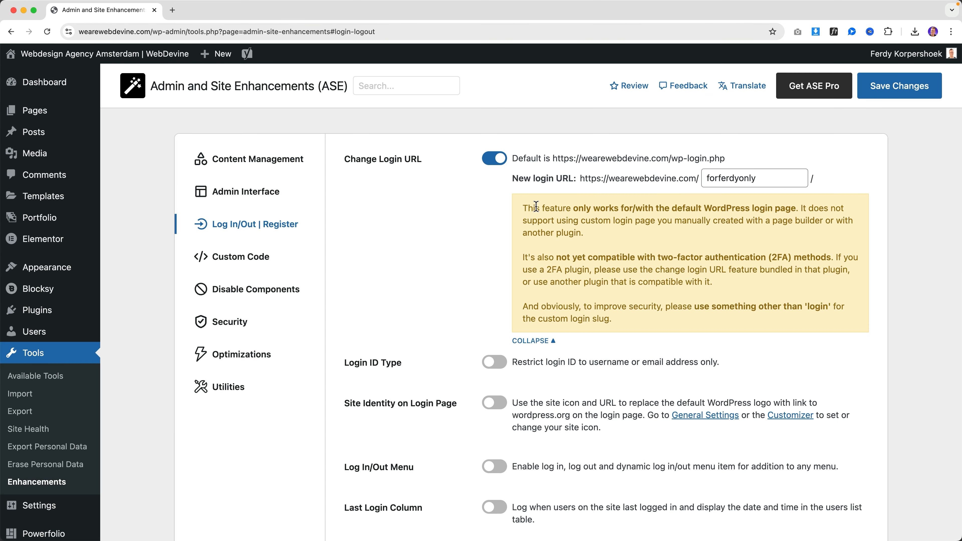
{"action": "left_click_drag", "start_coordinate": [760, 178], "coordinate": [681, 177]}
{"action": "type", "text": "backend"}
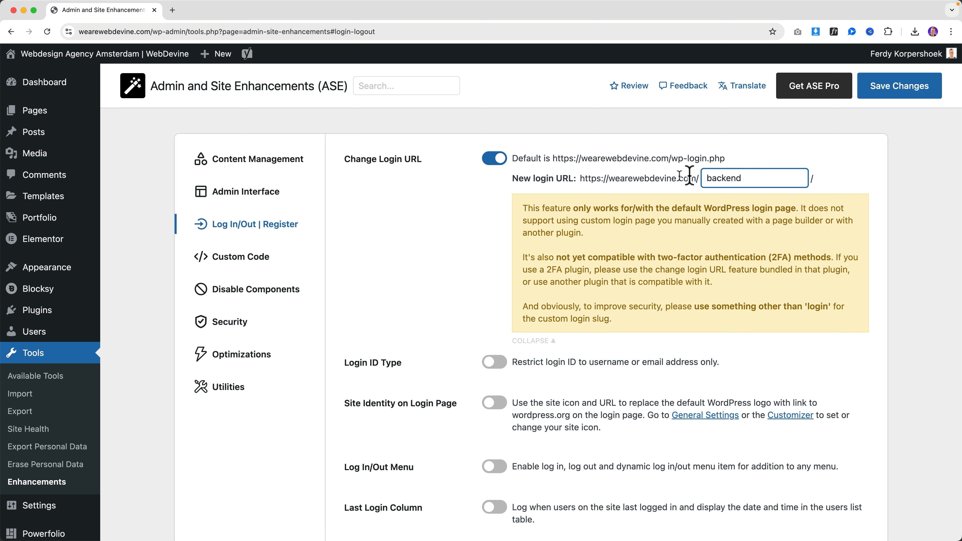
{"action": "left_click", "coordinate": [902, 89]}
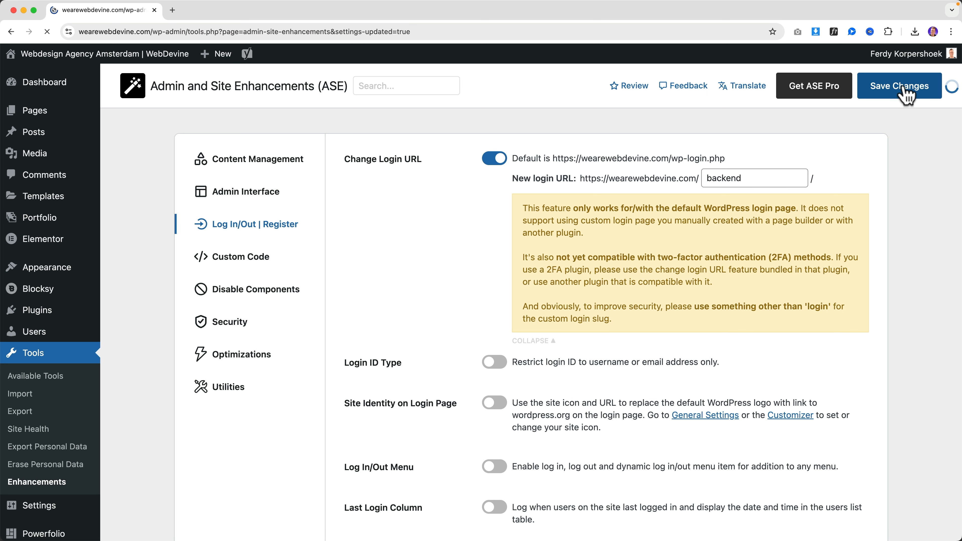
{"action": "left_click", "coordinate": [496, 158]}
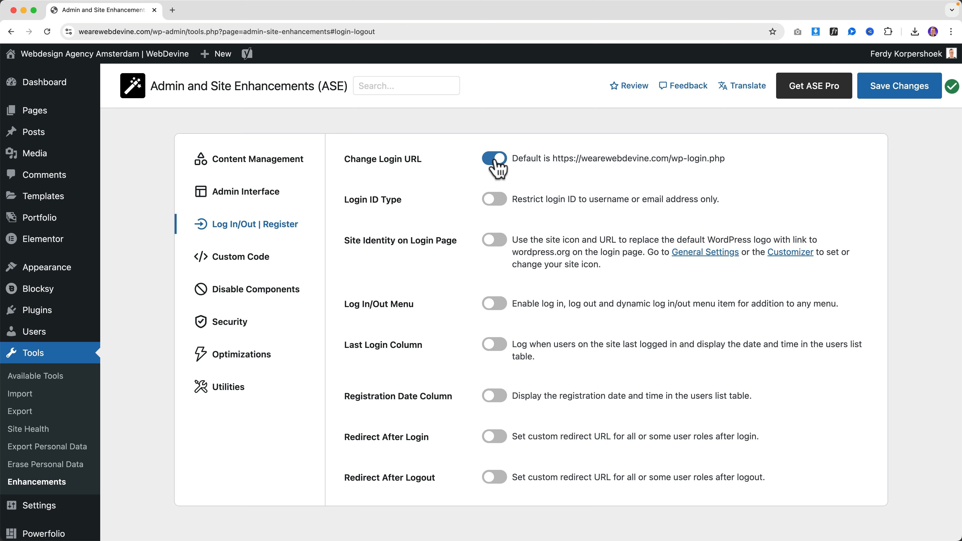
{"action": "left_click", "coordinate": [893, 99]}
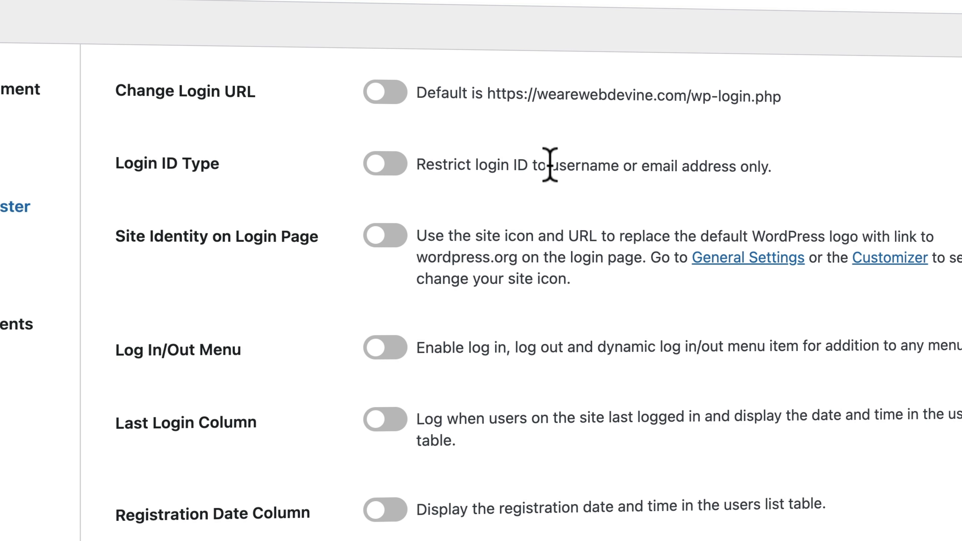
Restrict Login ID Type to email address only, log out, and start entering the login name
{"action": "left_click", "coordinate": [384, 169]}
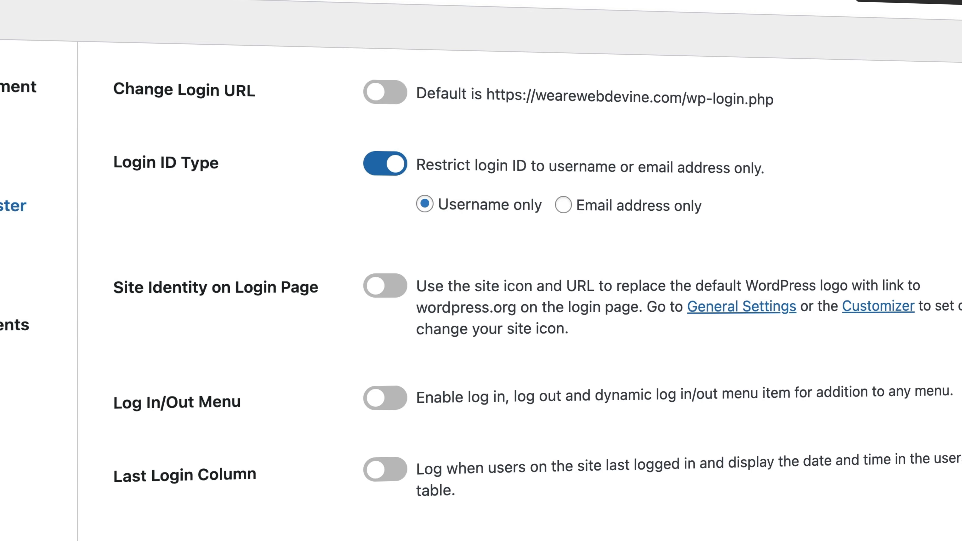
{"action": "left_click", "coordinate": [563, 206]}
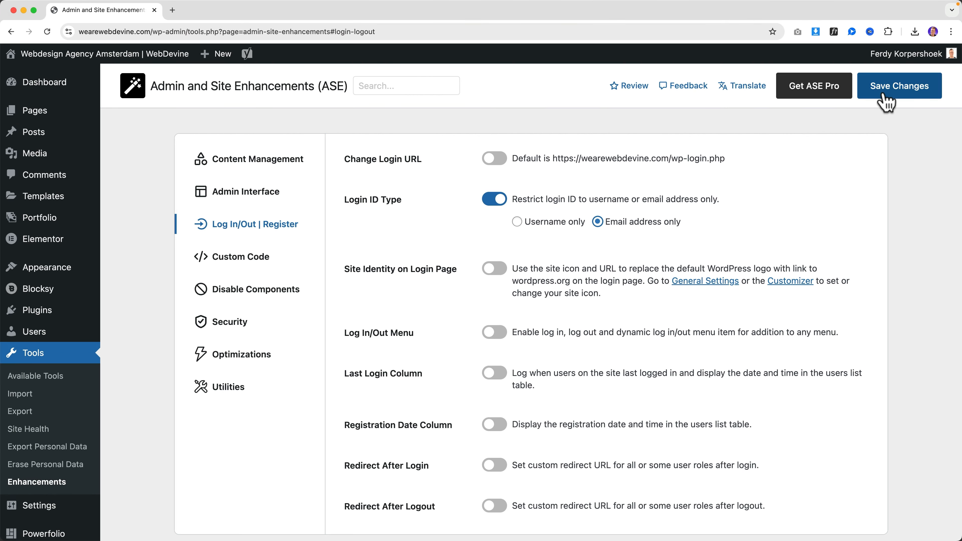
{"action": "mouse_move", "coordinate": [909, 55]}
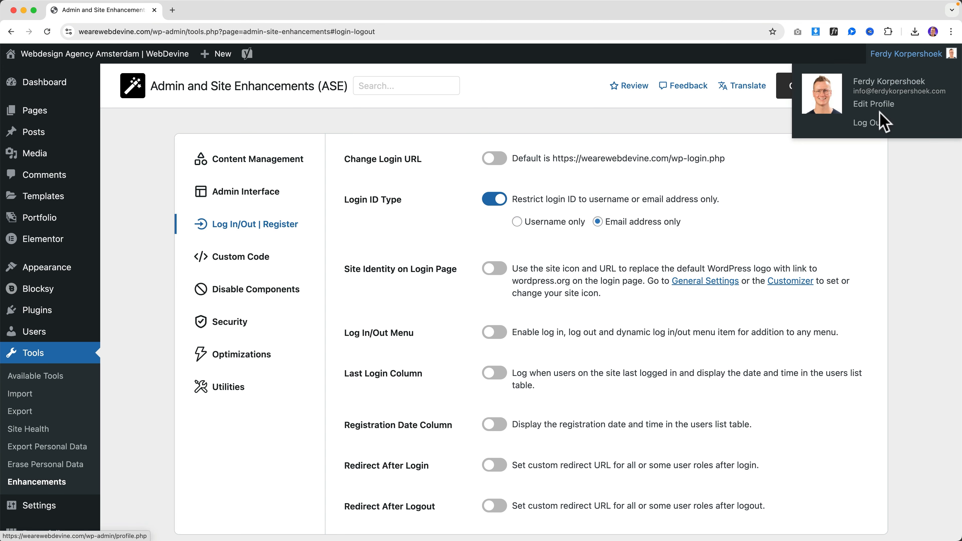
{"action": "left_click", "coordinate": [875, 125]}
{"action": "left_click", "coordinate": [463, 249]}
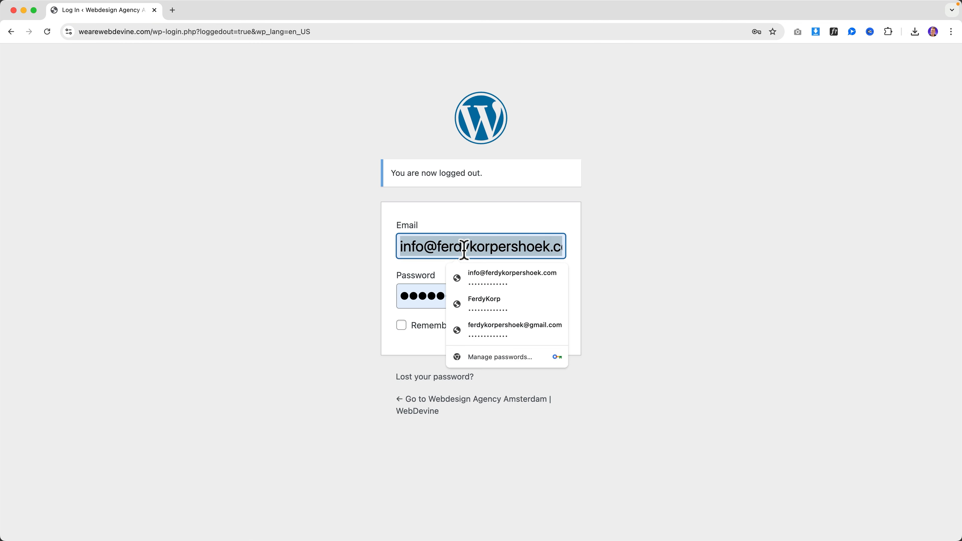
{"action": "type", "text": "Ferd"}
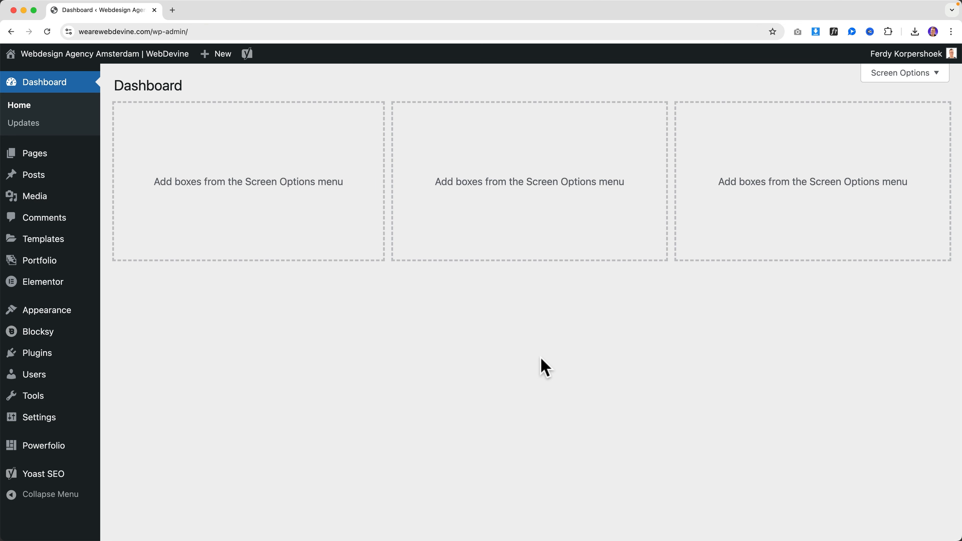
Turn the login ID restriction back off, log out to view the login page, and sign in
{"action": "mouse_move", "coordinate": [45, 397]}
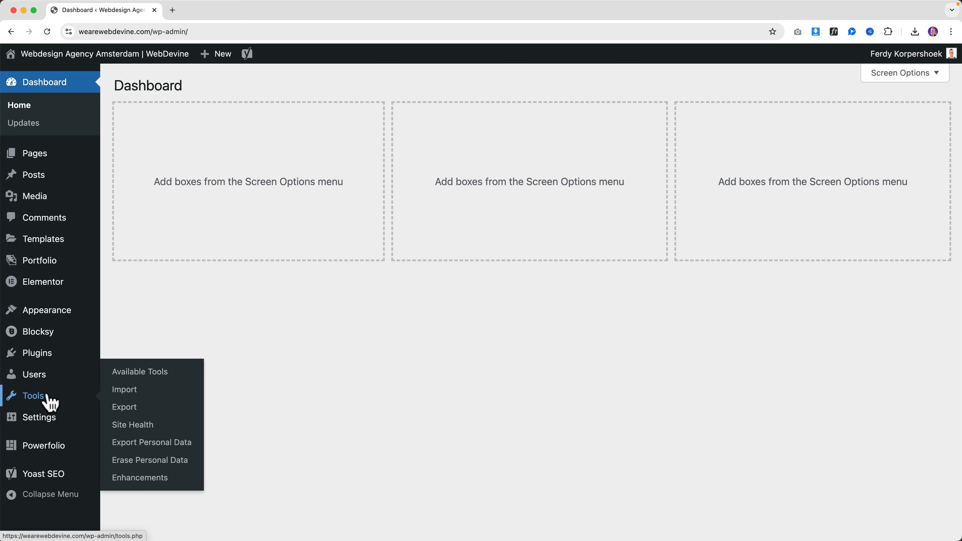
{"action": "left_click", "coordinate": [151, 478]}
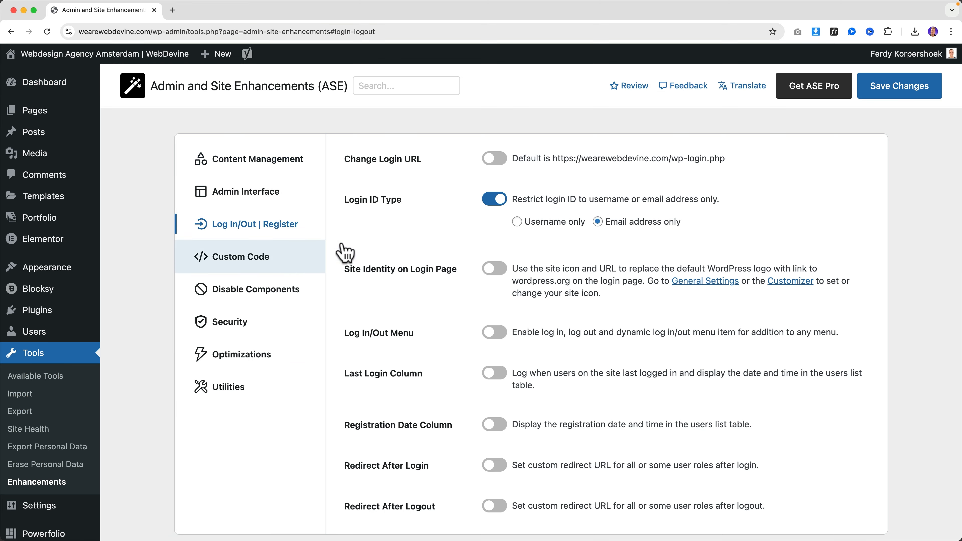
{"action": "left_click", "coordinate": [494, 200]}
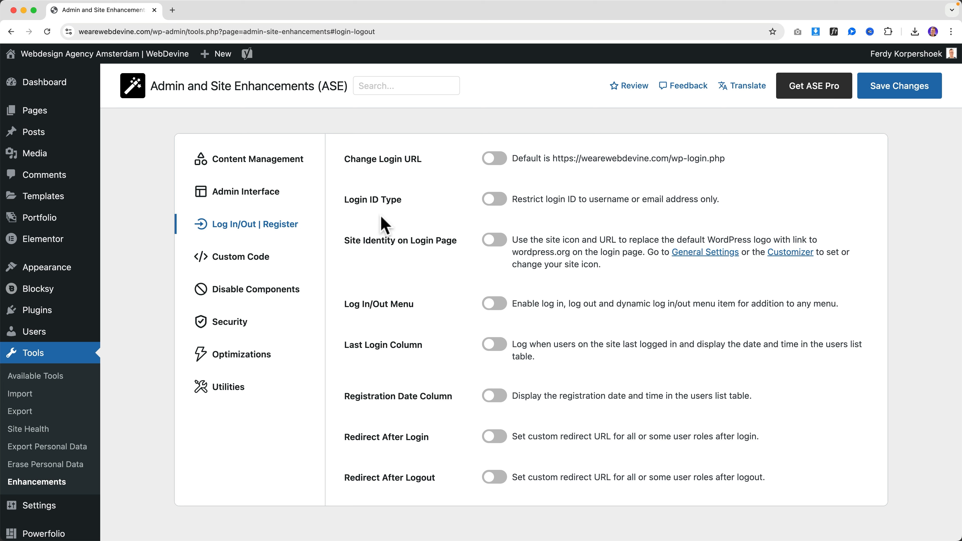
{"action": "mouse_move", "coordinate": [890, 60]}
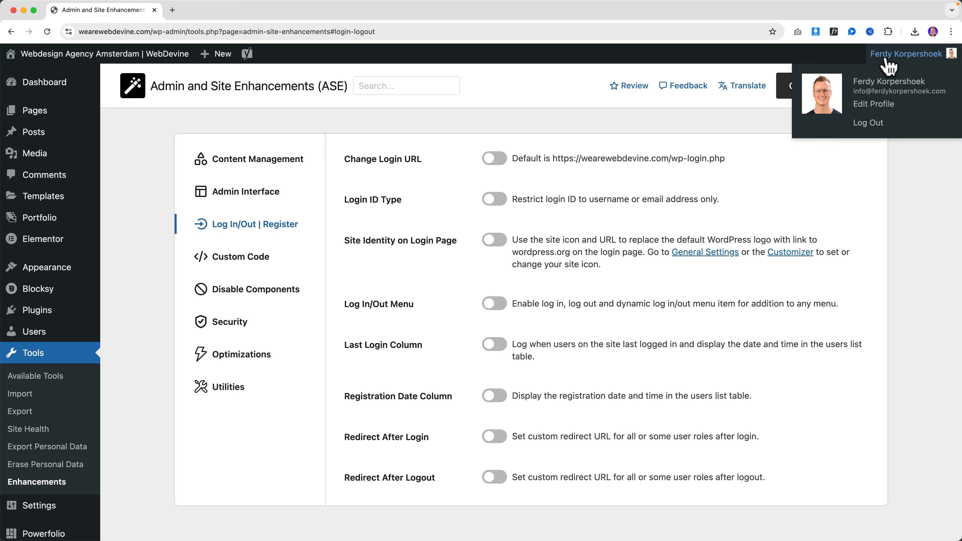
{"action": "left_click", "coordinate": [867, 124], "text": "super"}
{"action": "left_click", "coordinate": [235, 10]}
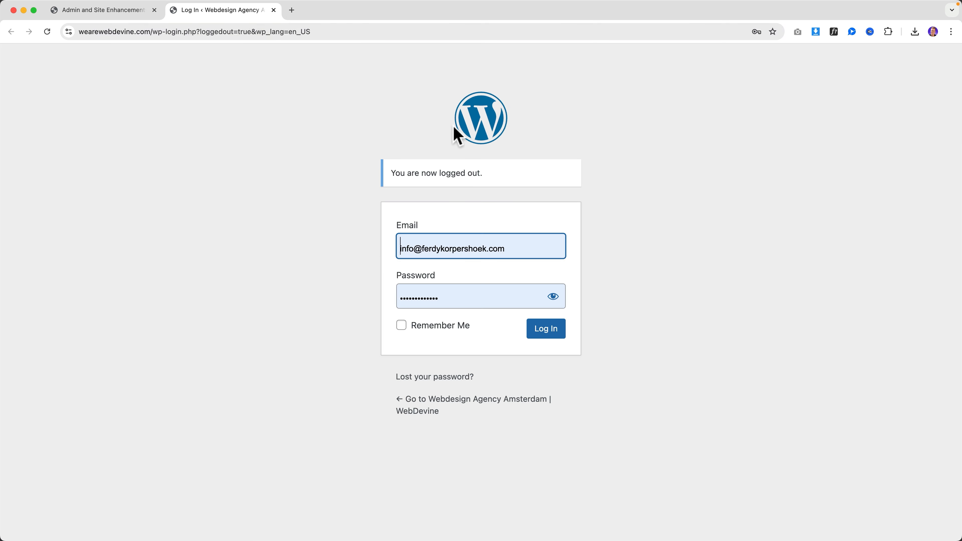
{"action": "left_click", "coordinate": [273, 10]}
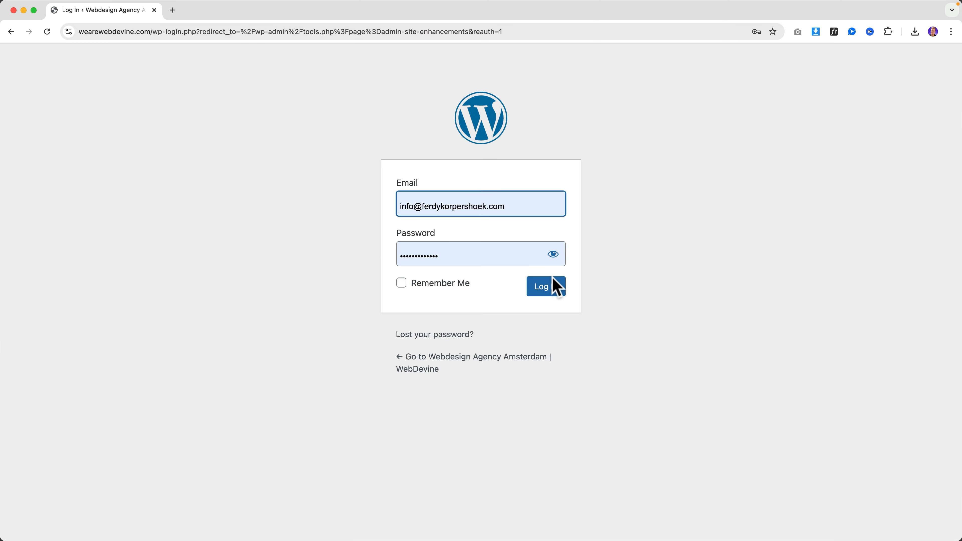
{"action": "left_click", "coordinate": [554, 279]}
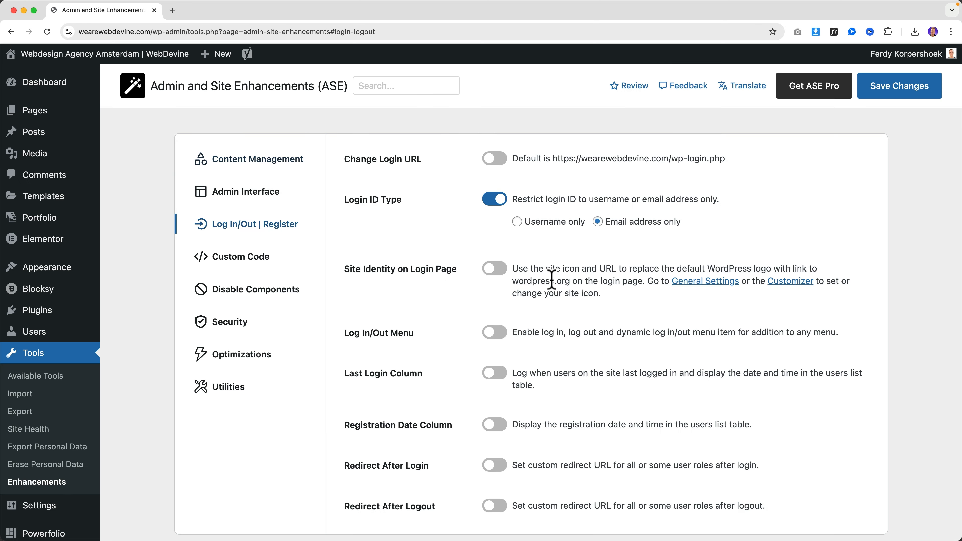
Enable Site Identity on Login Page, save, and sign in again after previewing
{"action": "left_click", "coordinate": [494, 269]}
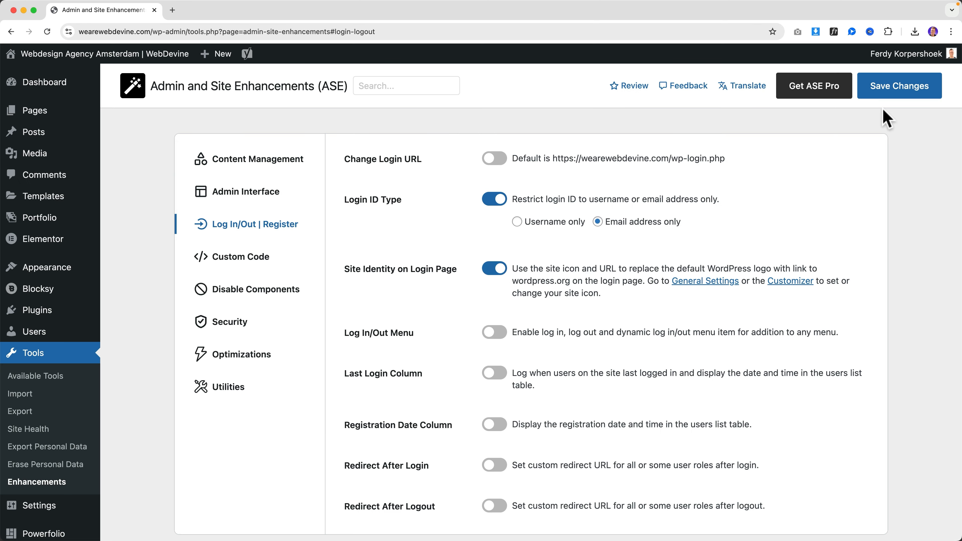
{"action": "left_click", "coordinate": [891, 93]}
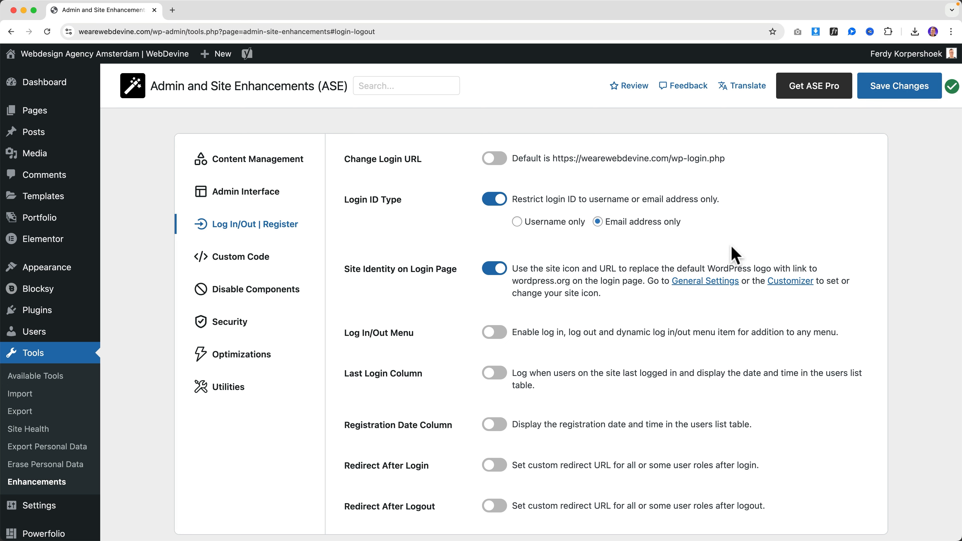
{"action": "mouse_move", "coordinate": [919, 59]}
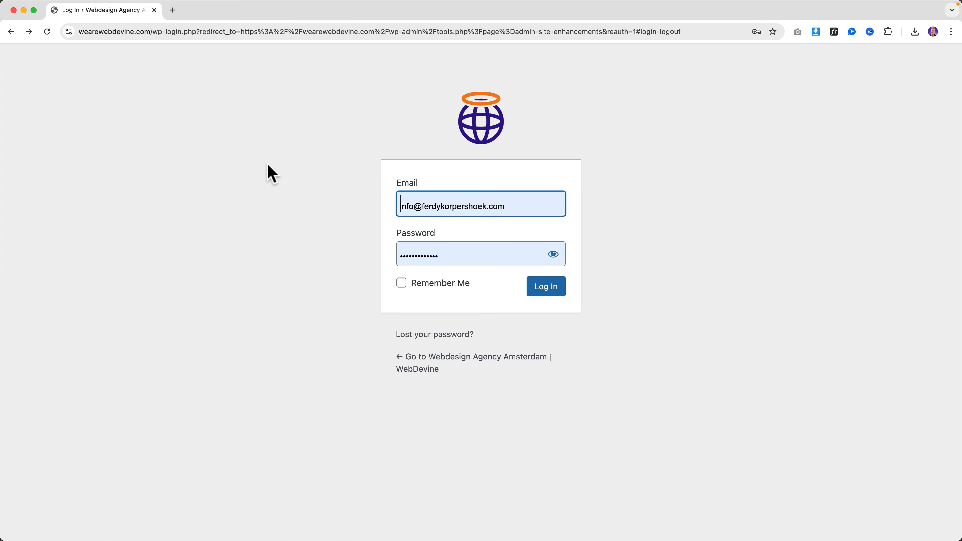
{"action": "left_click", "coordinate": [555, 286]}
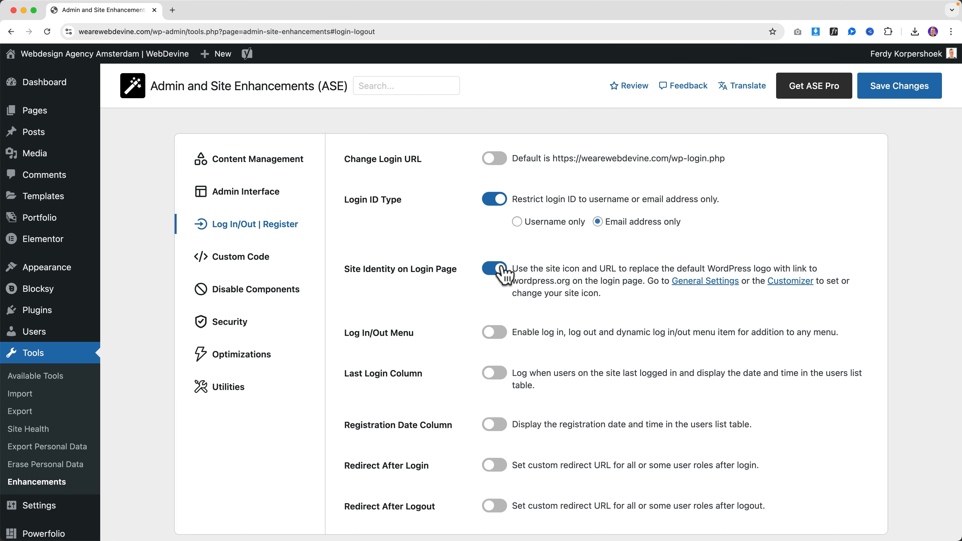
Disable Site Identity on Login Page, confirm the login logo links to wordpress.org, and sign back in
{"action": "left_click", "coordinate": [499, 269]}
{"action": "left_click", "coordinate": [882, 90]}
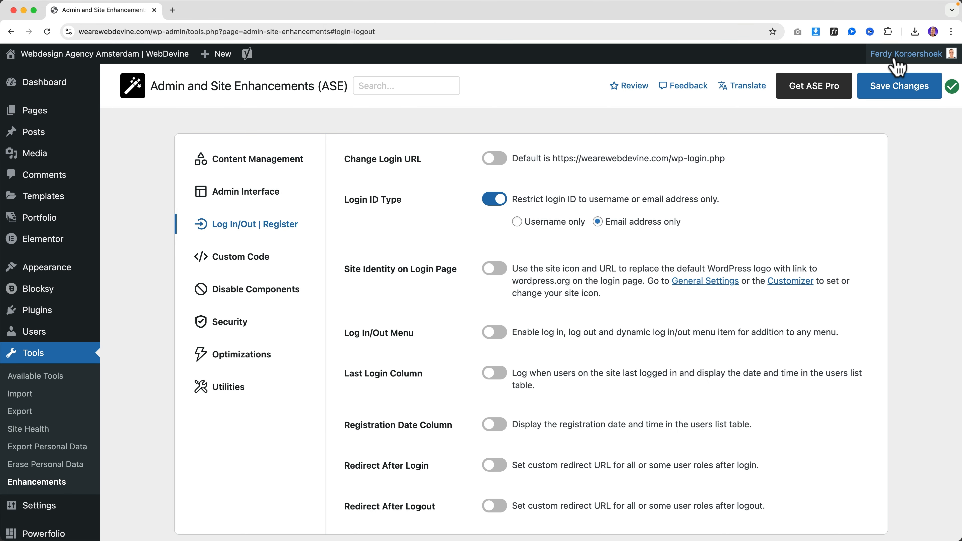
{"action": "left_click", "coordinate": [867, 130]}
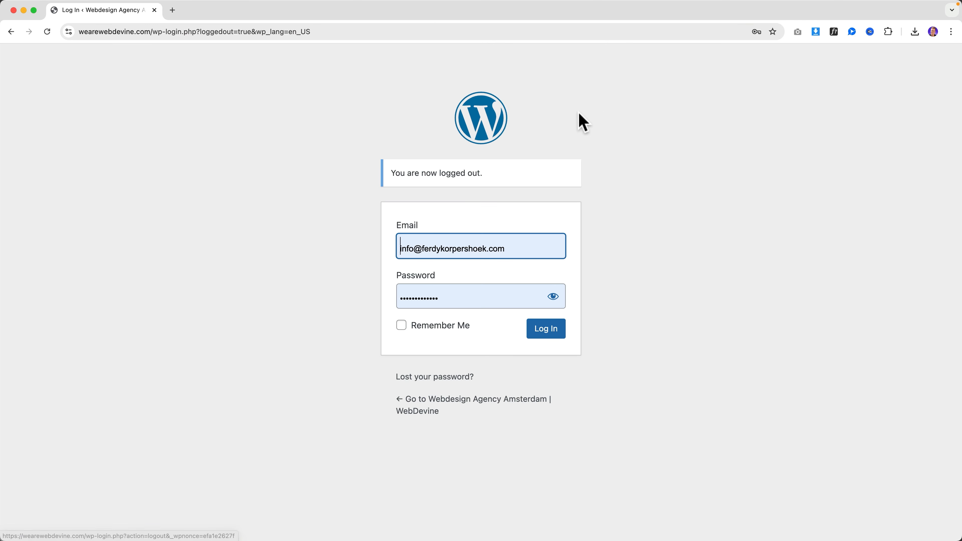
{"action": "left_click", "coordinate": [496, 124]}
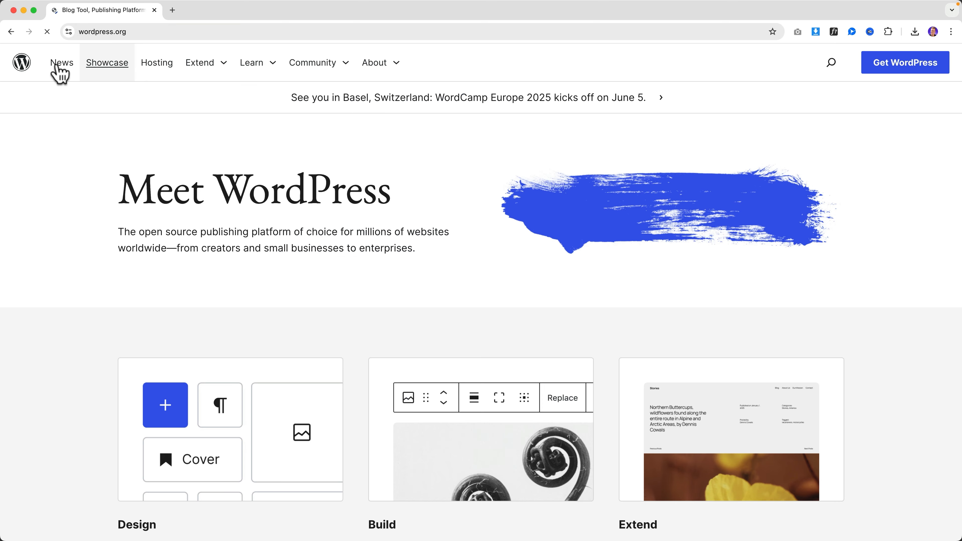
{"action": "left_click", "coordinate": [17, 35]}
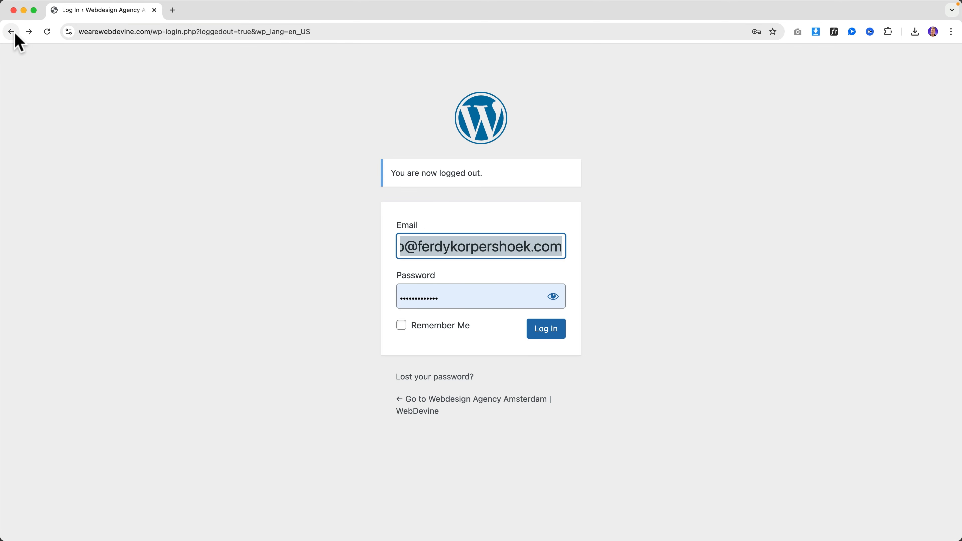
{"action": "left_click", "coordinate": [15, 35]}
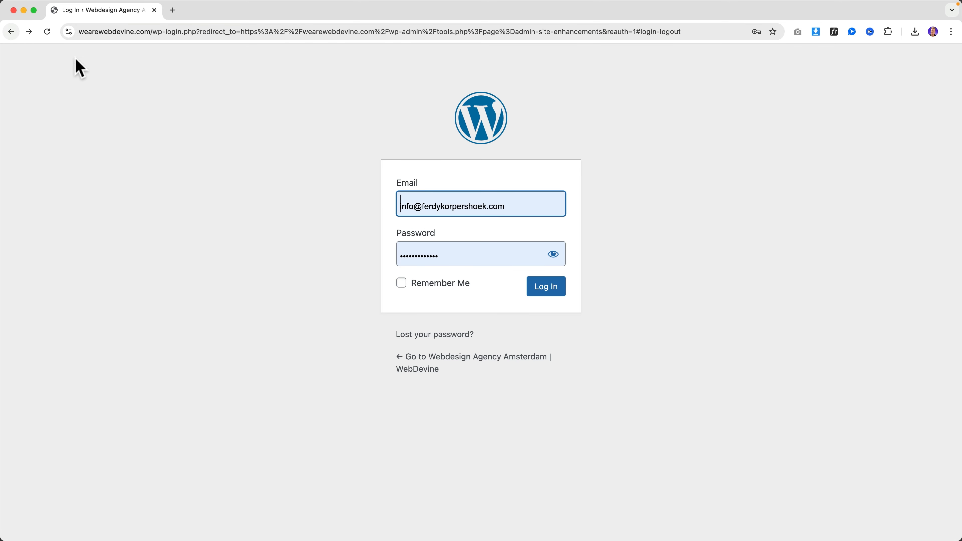
{"action": "left_click", "coordinate": [543, 291]}
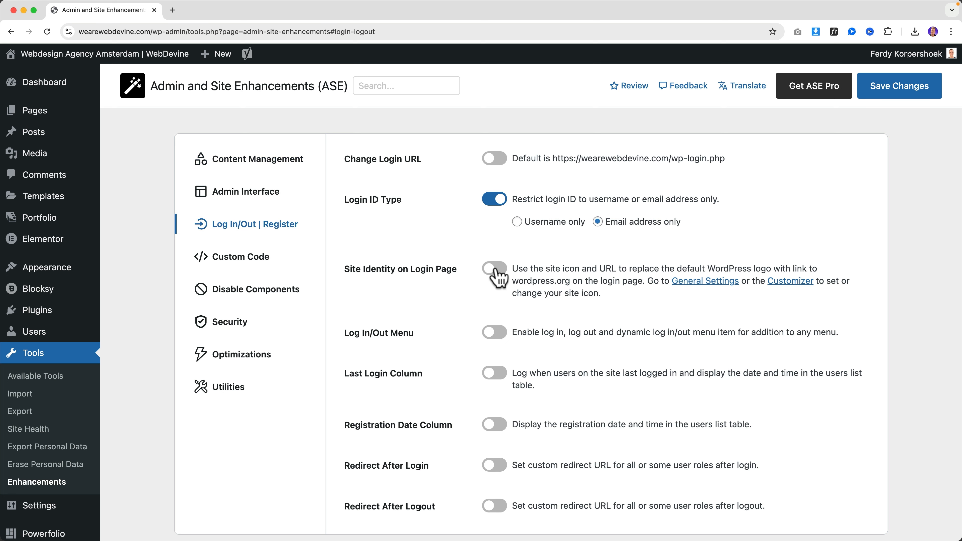
{"action": "left_click", "coordinate": [899, 93]}
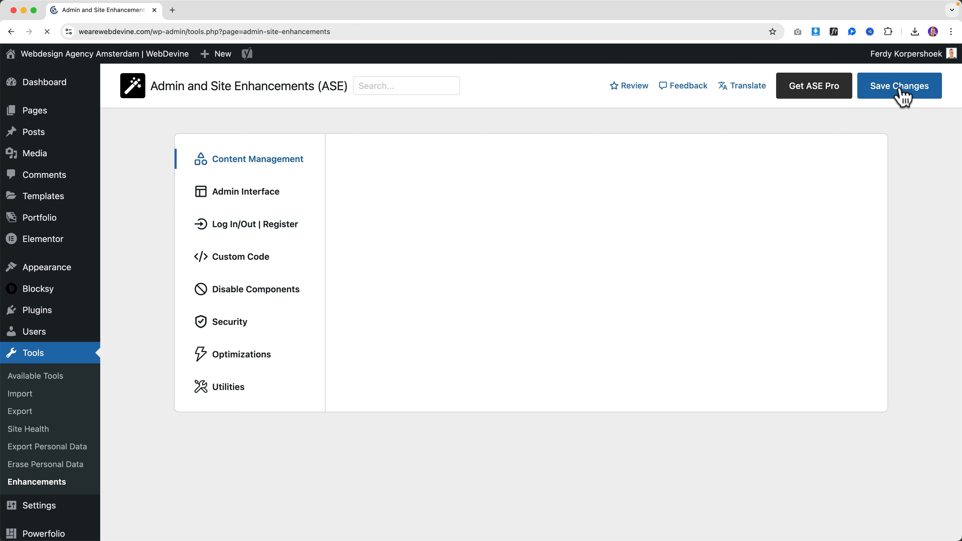
Preview the site's homepage in a new tab, then return and open Appearance > Menus
{"action": "scroll", "coordinate": [440, 279], "scroll_direction": "down", "scroll_amount": 3}
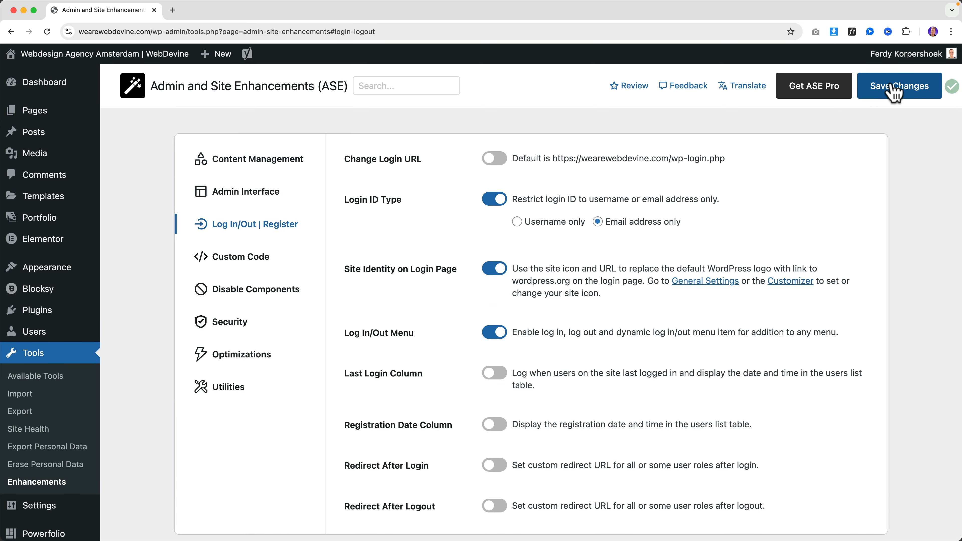
{"action": "left_click", "coordinate": [155, 56], "text": "super"}
{"action": "left_click", "coordinate": [210, 11]}
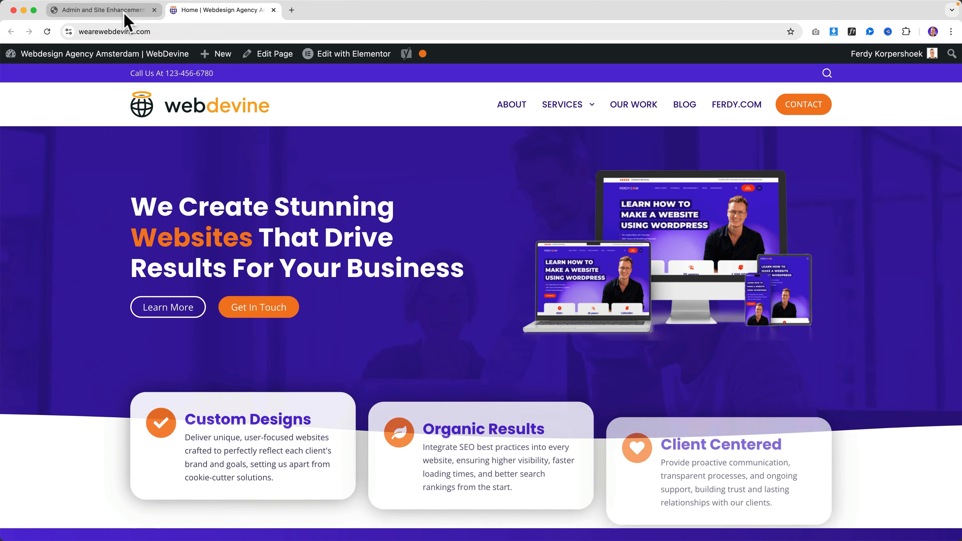
{"action": "left_click", "coordinate": [124, 13]}
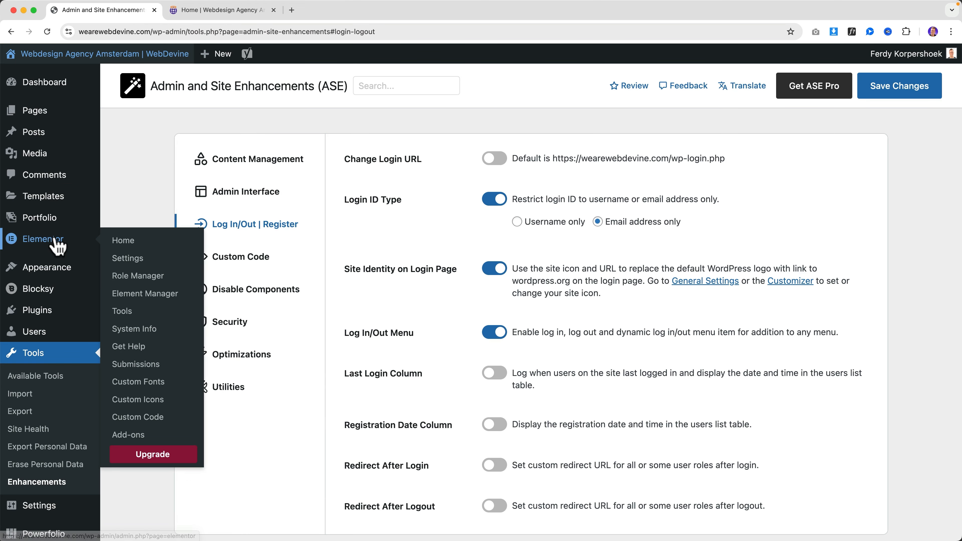
{"action": "mouse_move", "coordinate": [53, 269]}
{"action": "left_click", "coordinate": [142, 342]}
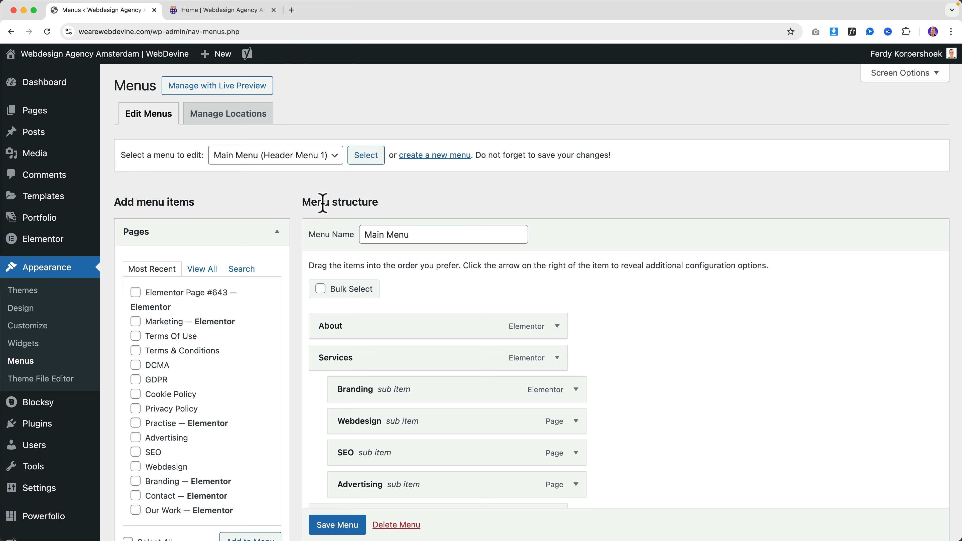
Create a new menu named 'Top Menu Login Log Out'
{"action": "scroll", "coordinate": [322, 210], "scroll_direction": "down", "scroll_amount": 3}
{"action": "scroll", "coordinate": [320, 214], "scroll_direction": "up", "scroll_amount": 3}
{"action": "left_click", "coordinate": [434, 156]}
{"action": "left_click", "coordinate": [408, 236]}
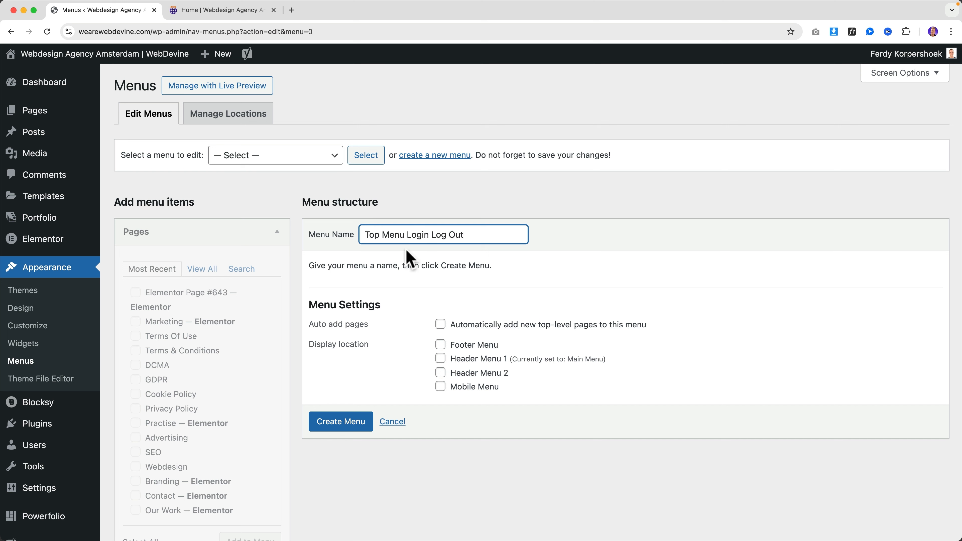
{"action": "left_click", "coordinate": [343, 421]}
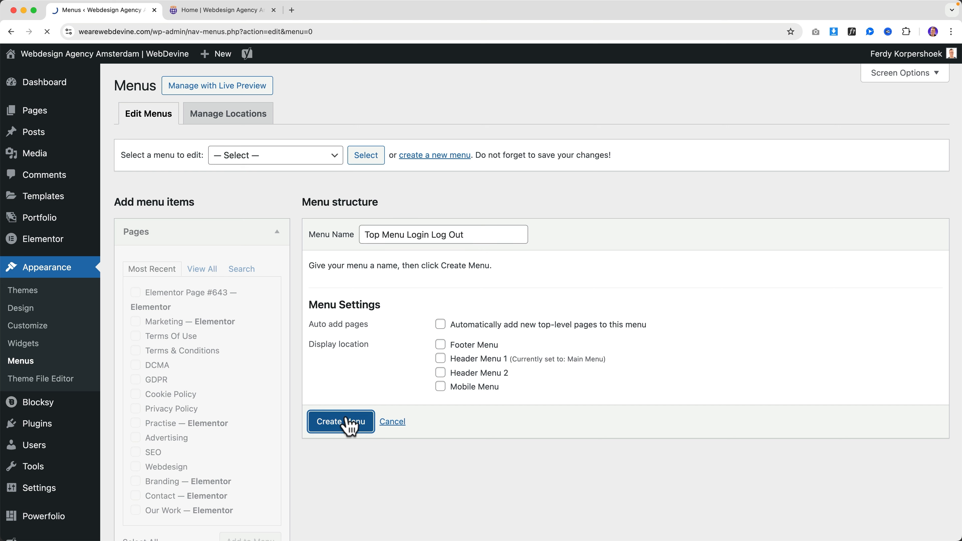
Add the combined Log In / Log Out item to the menu and save it
{"action": "left_click", "coordinate": [219, 231]}
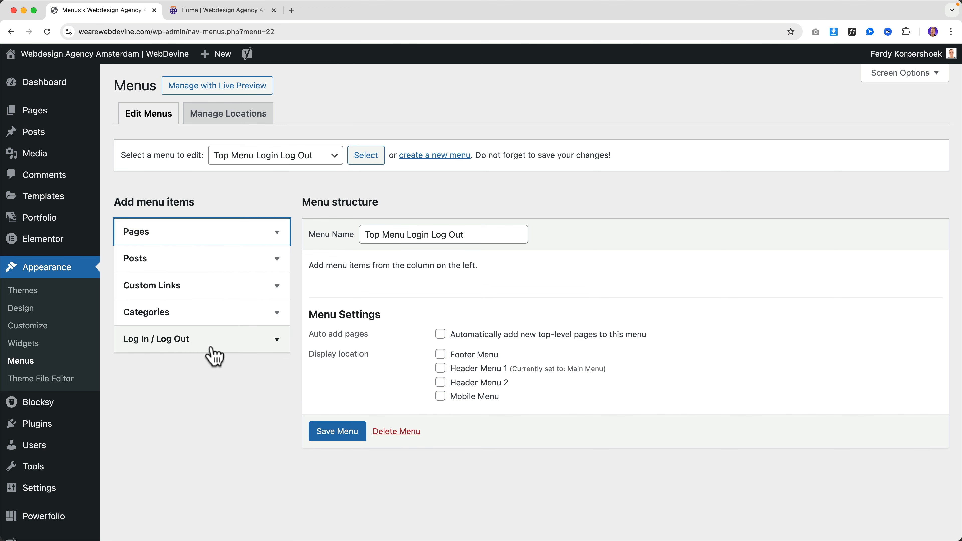
{"action": "left_click", "coordinate": [205, 347]}
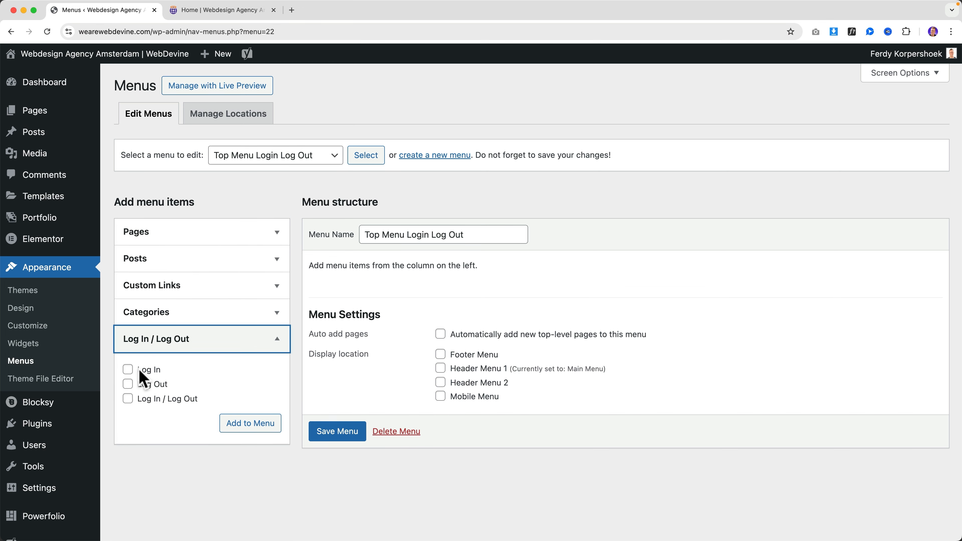
{"action": "left_click", "coordinate": [128, 399]}
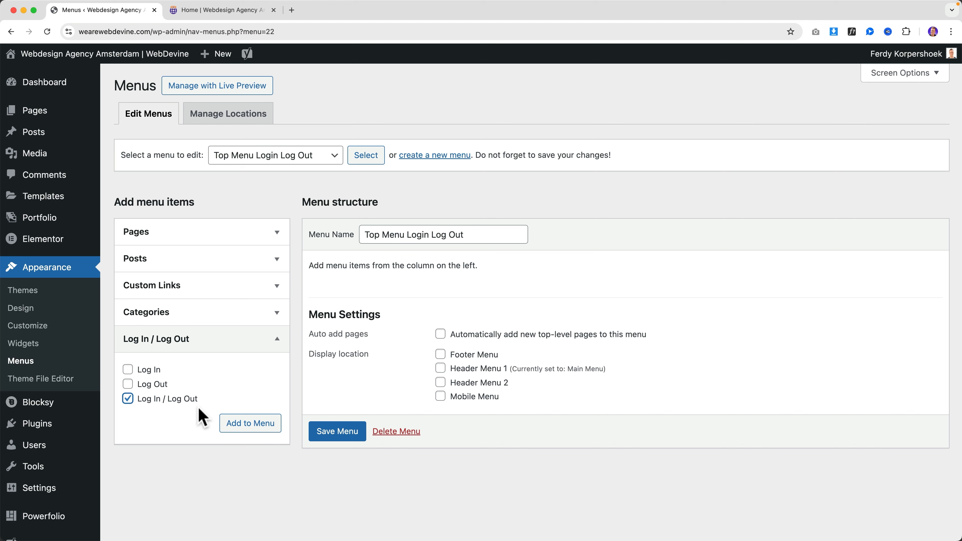
{"action": "left_click", "coordinate": [248, 425]}
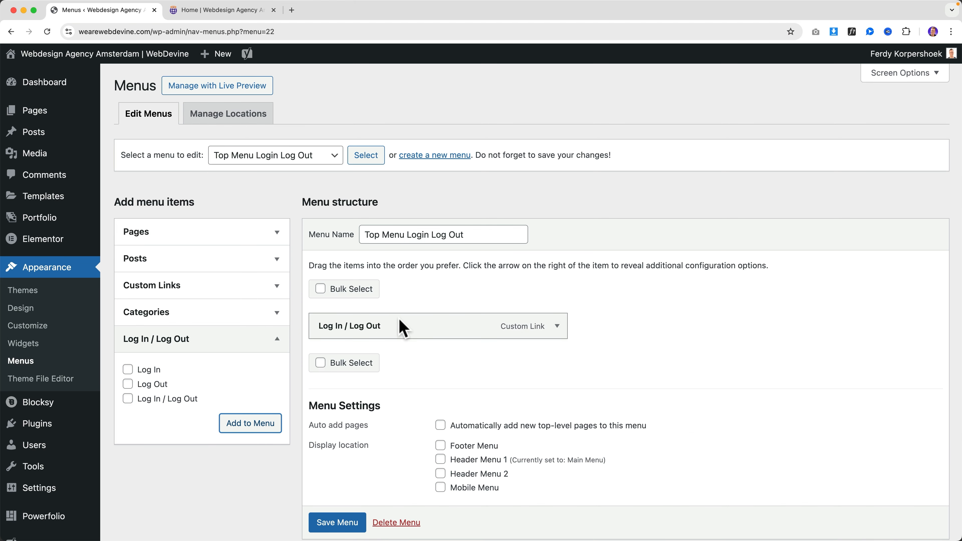
{"action": "scroll", "coordinate": [291, 523], "scroll_direction": "down", "scroll_amount": 2}
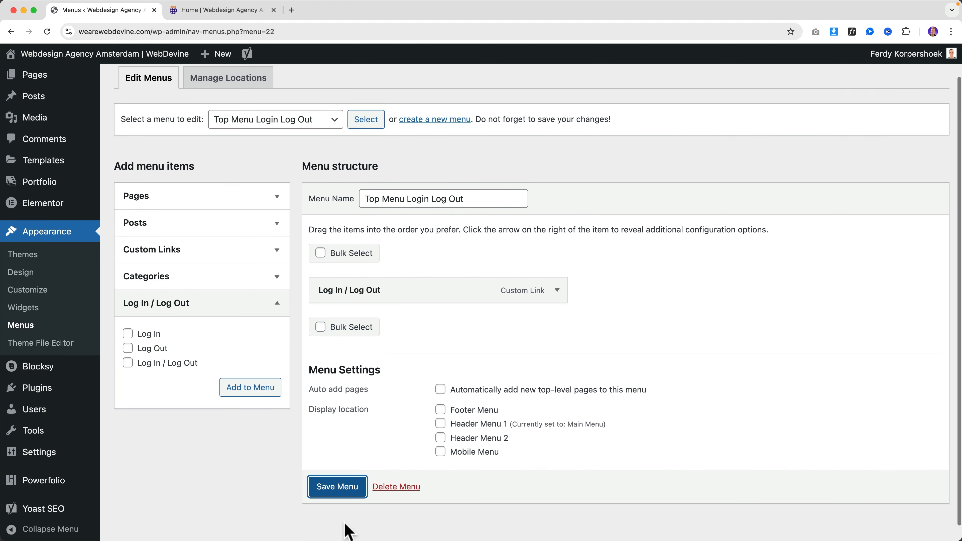
{"action": "left_click", "coordinate": [341, 493]}
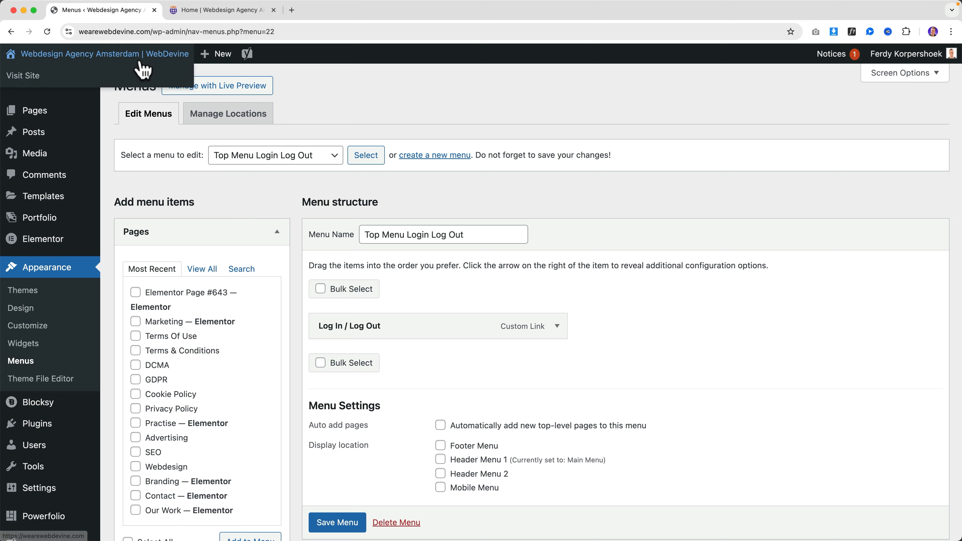
{"action": "left_click", "coordinate": [140, 68]}
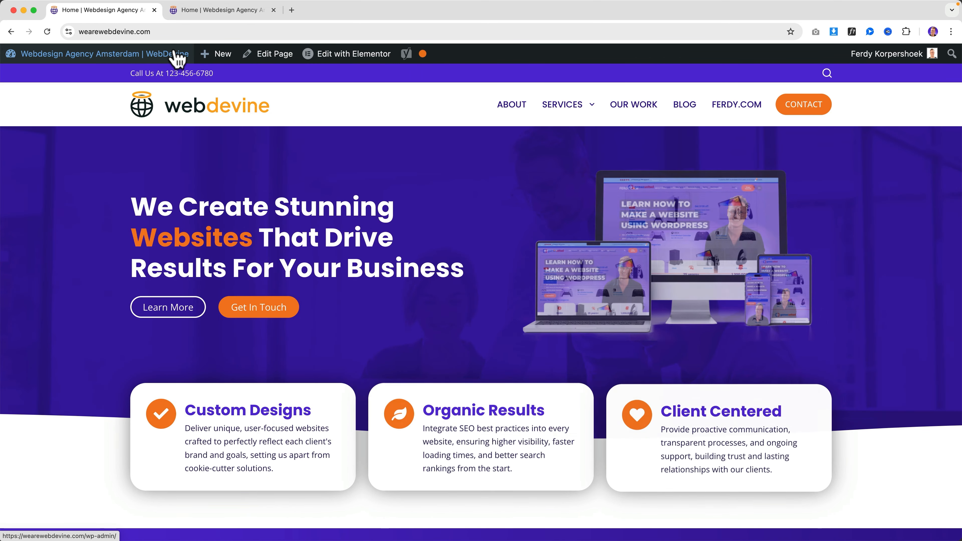
Return to the admin and open the Customizer's header builder element list
{"action": "mouse_move", "coordinate": [324, 63]}
{"action": "mouse_move", "coordinate": [67, 58]}
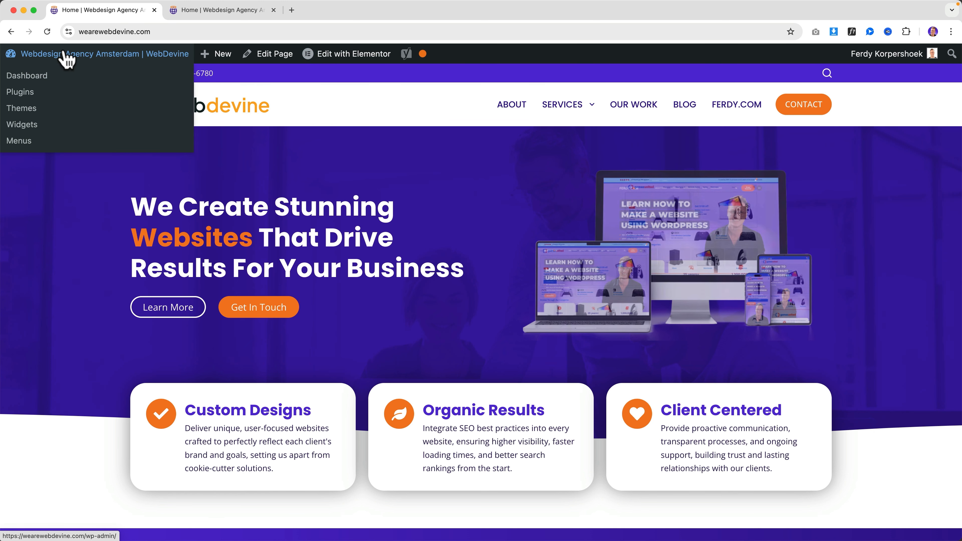
{"action": "left_click", "coordinate": [66, 59]}
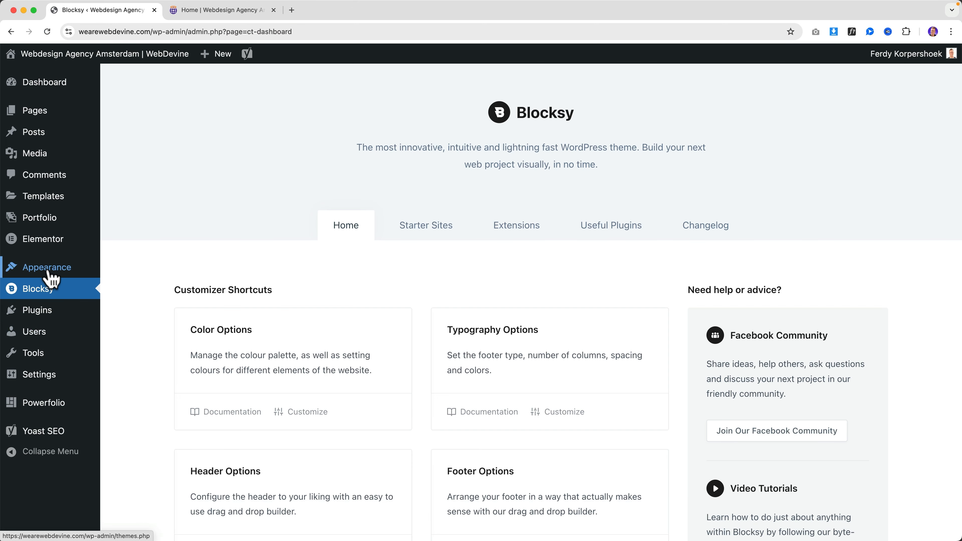
{"action": "mouse_move", "coordinate": [51, 272]}
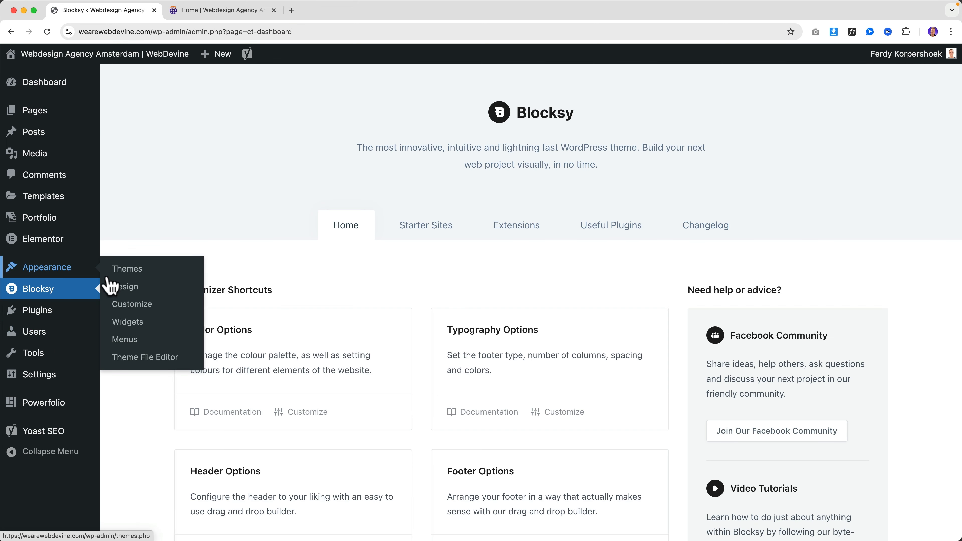
{"action": "left_click", "coordinate": [148, 305]}
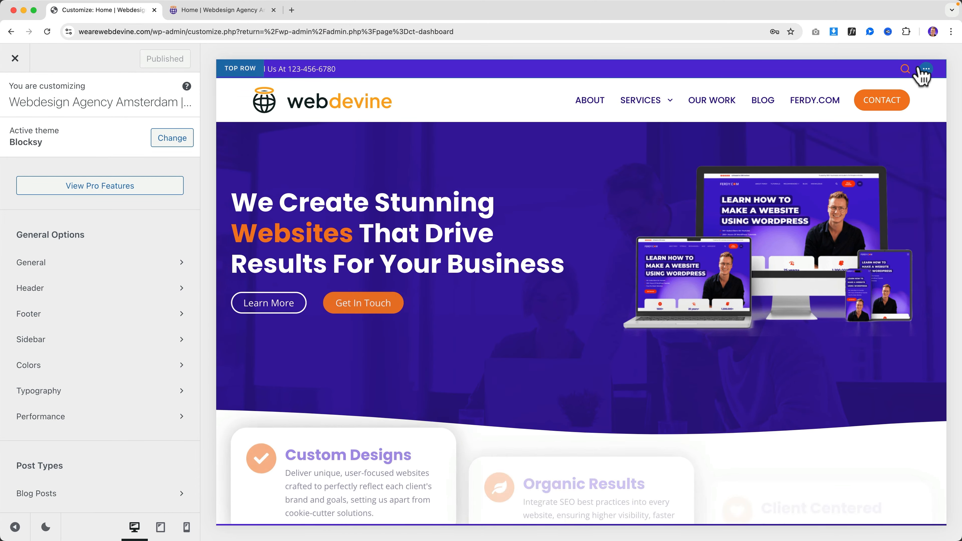
{"action": "left_click", "coordinate": [924, 71]}
{"action": "left_click", "coordinate": [906, 69]}
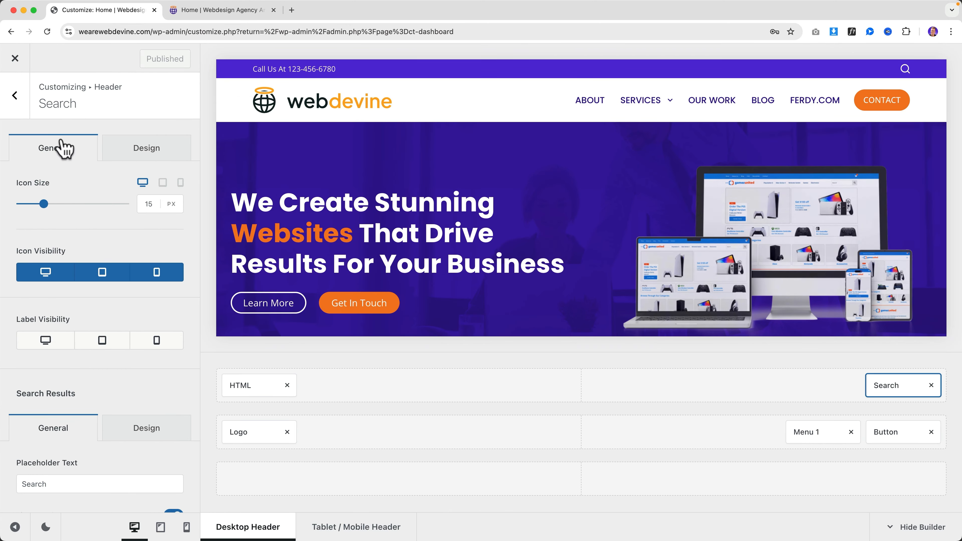
{"action": "left_click", "coordinate": [15, 95]}
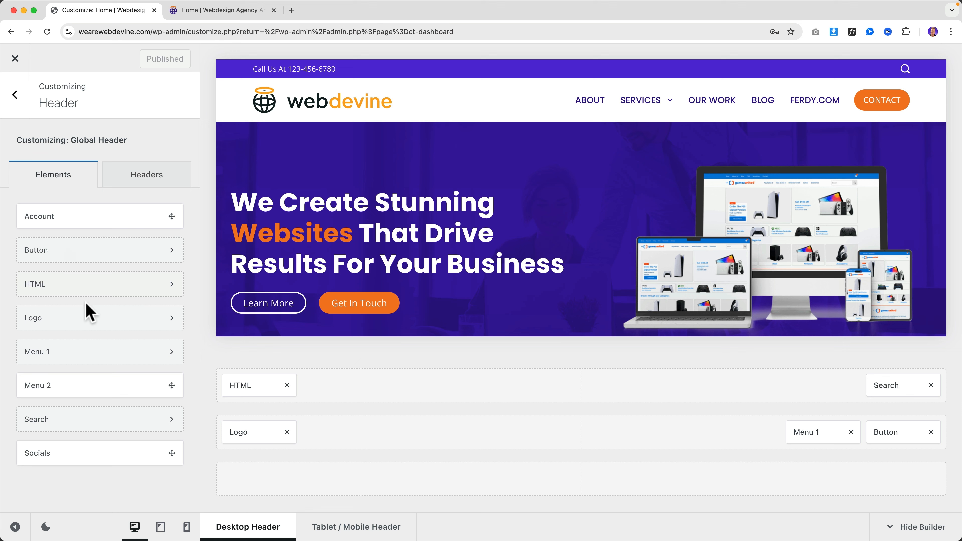
Place Menu 2 in the header's top row beside Search and assign Top Menu Login Log Out
{"action": "left_click_drag", "start_coordinate": [87, 383], "coordinate": [811, 380]}
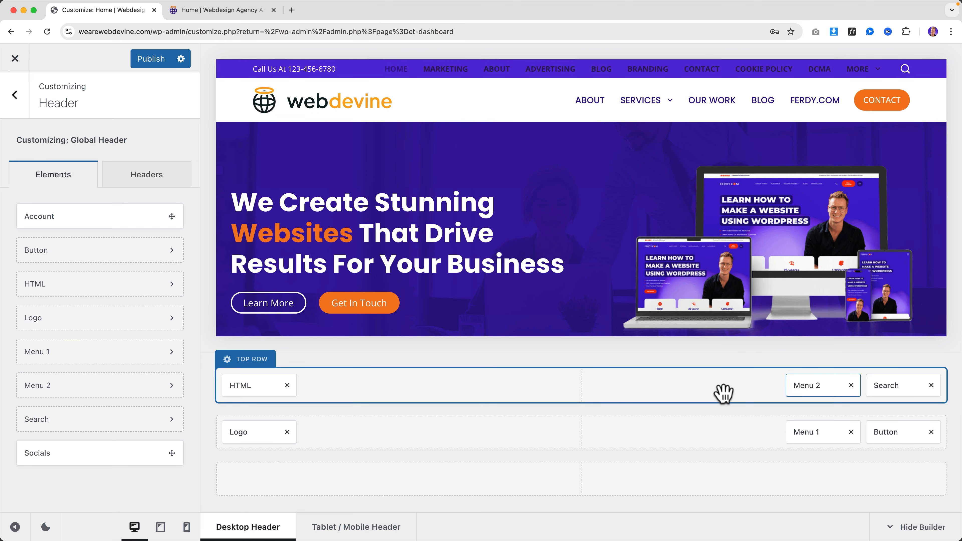
{"action": "left_click", "coordinate": [814, 385]}
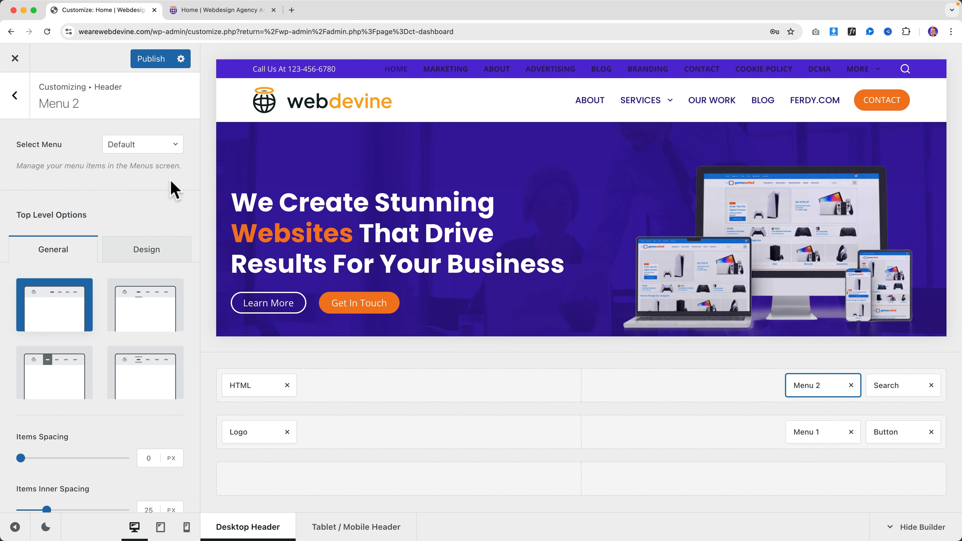
{"action": "left_click", "coordinate": [128, 145]}
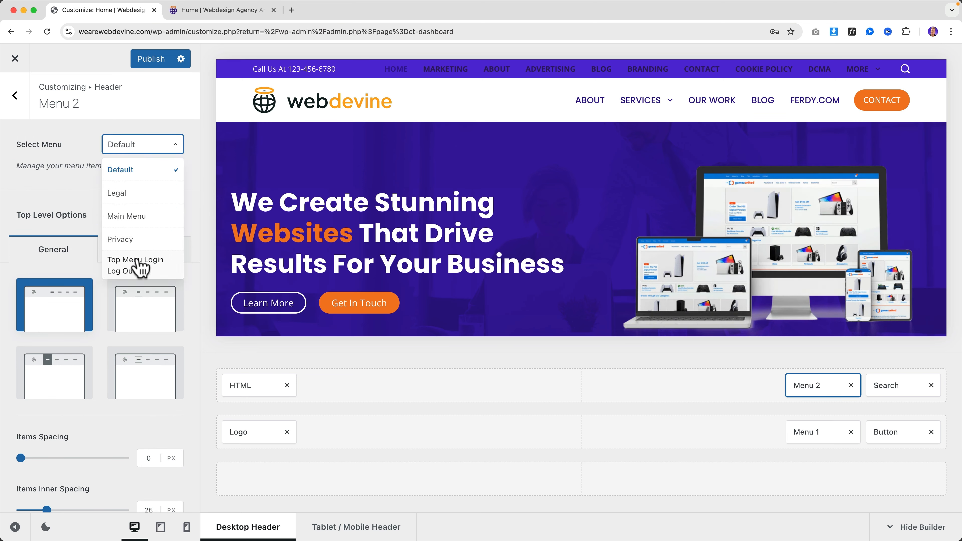
{"action": "left_click", "coordinate": [138, 266]}
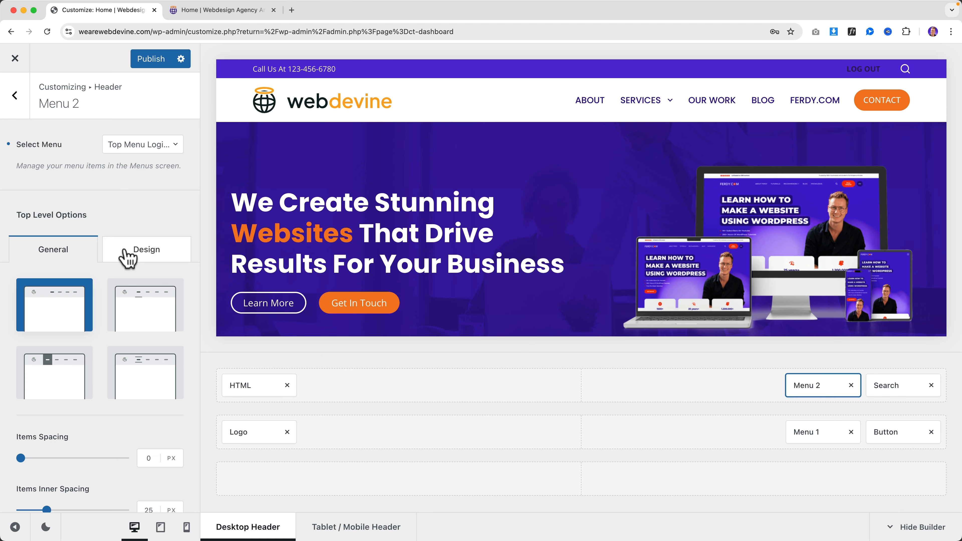
Set the menu's default link colours to white and orange, then publish
{"action": "left_click", "coordinate": [133, 250]}
{"action": "left_click", "coordinate": [134, 358]}
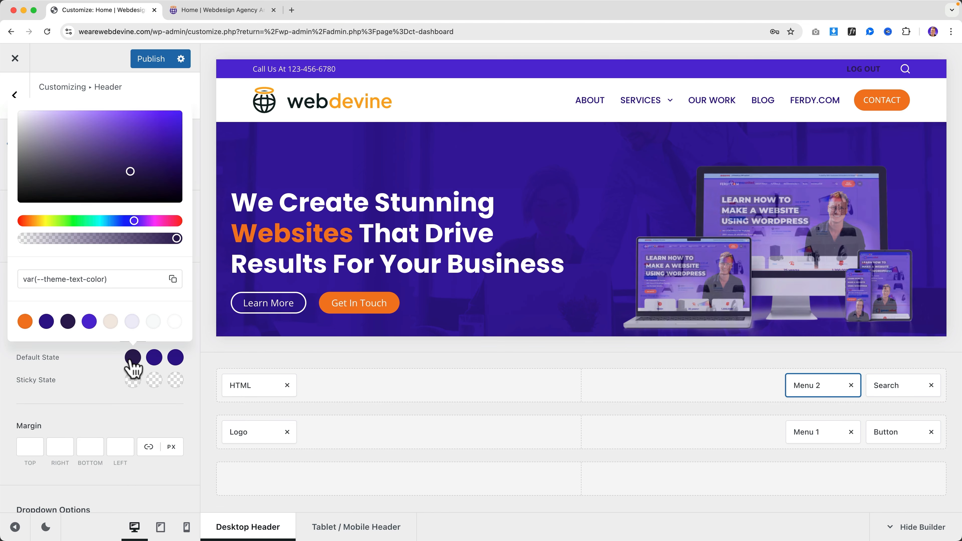
{"action": "left_click", "coordinate": [134, 358]}
{"action": "left_click", "coordinate": [133, 358]}
{"action": "left_click", "coordinate": [178, 322]}
{"action": "left_click", "coordinate": [154, 357]}
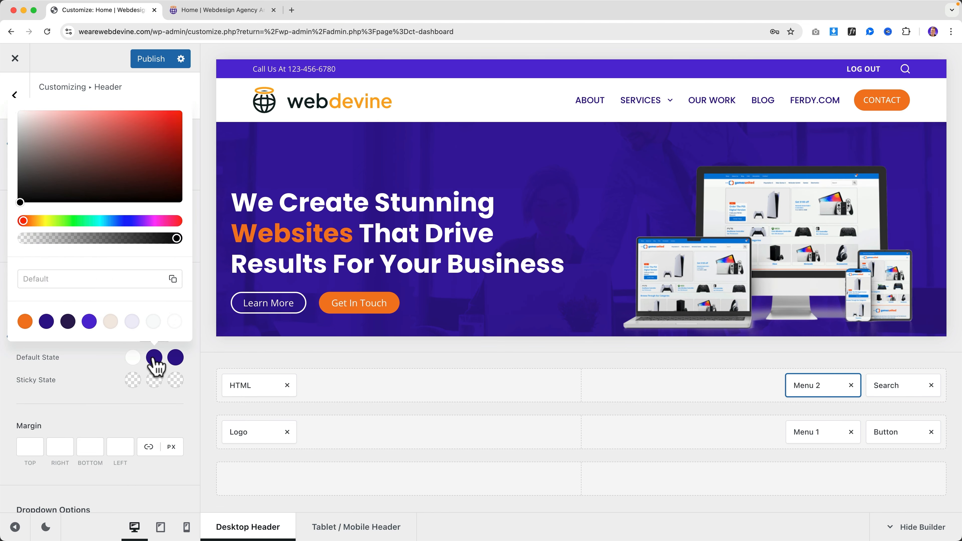
{"action": "left_click", "coordinate": [25, 322]}
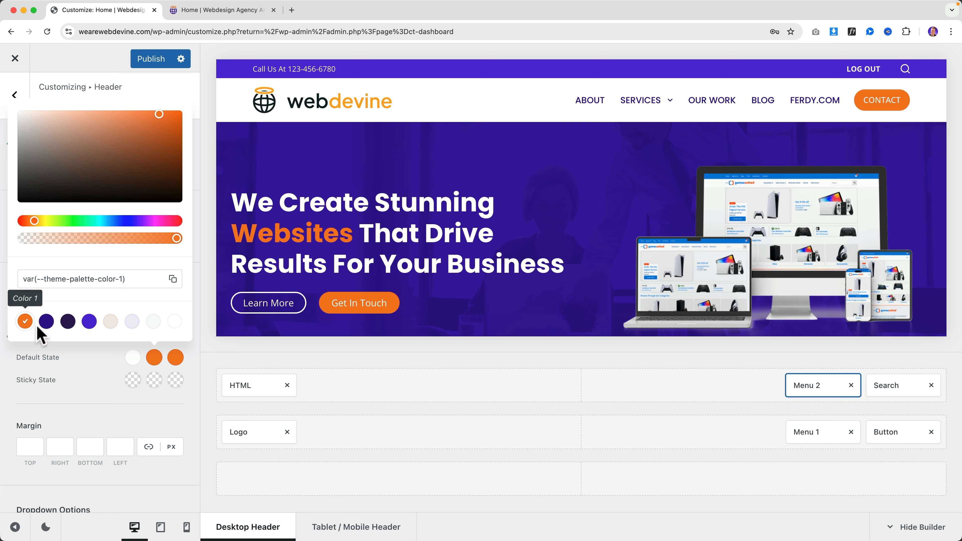
{"action": "left_click", "coordinate": [151, 59]}
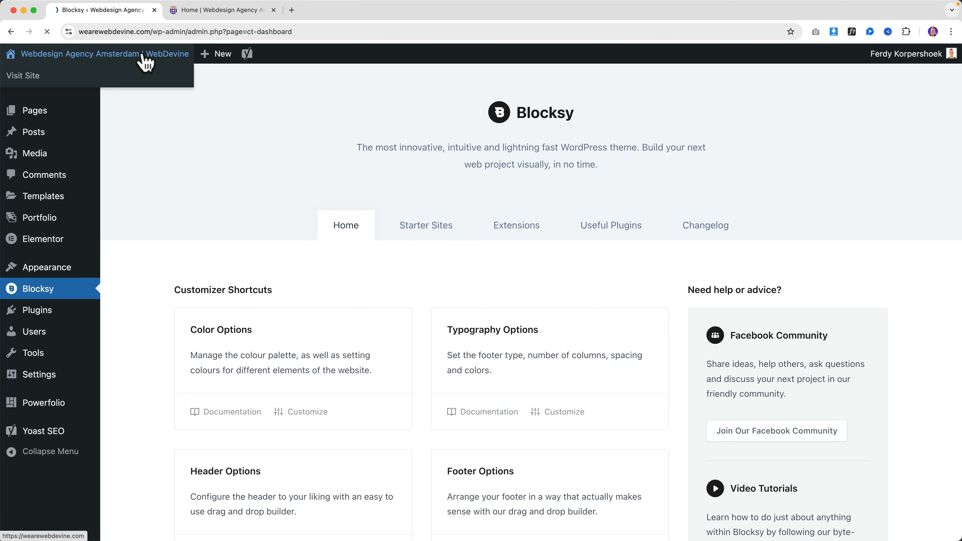
On the live site, sign out with the header LOG OUT link, then sign back in via LOG IN
{"action": "left_click", "coordinate": [143, 57]}
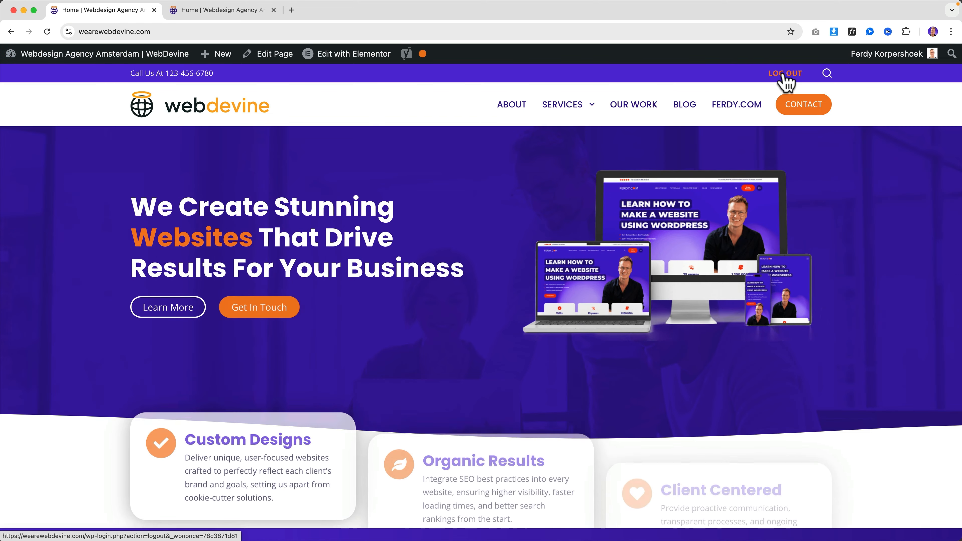
{"action": "left_click", "coordinate": [783, 74]}
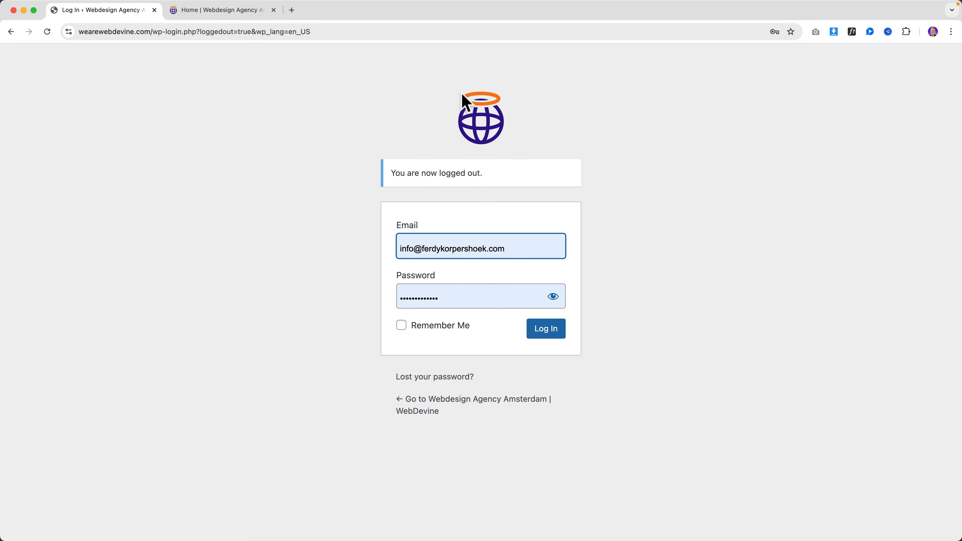
{"action": "left_click", "coordinate": [483, 129]}
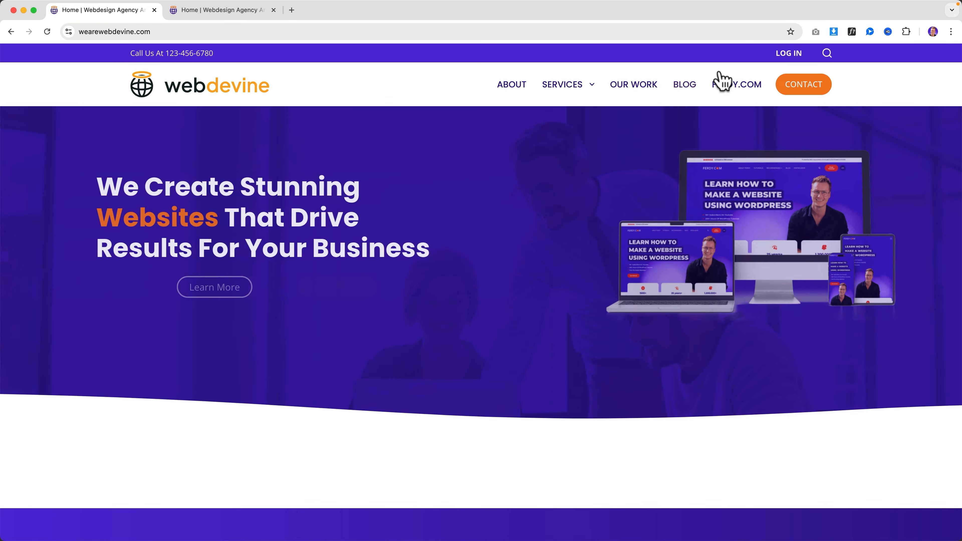
{"action": "left_click", "coordinate": [790, 54]}
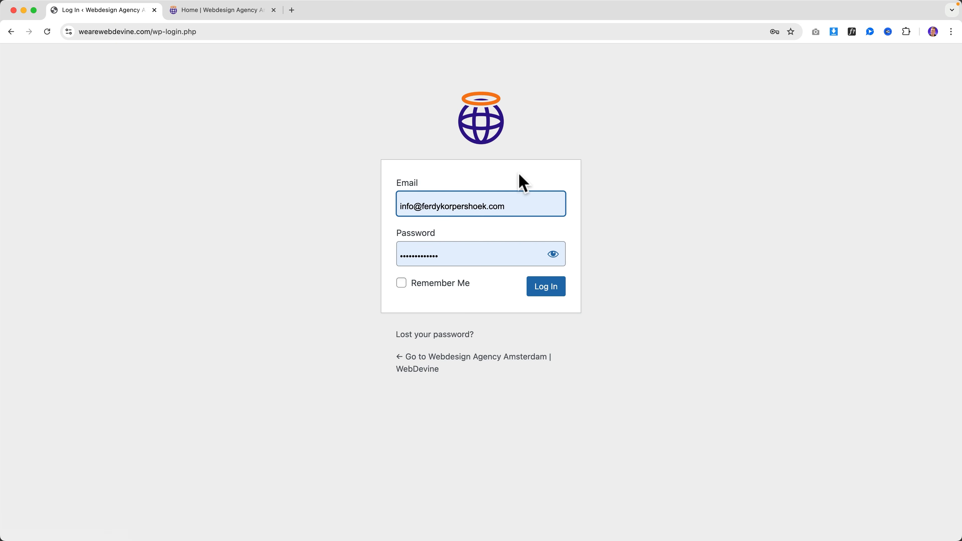
{"action": "left_click", "coordinate": [549, 289]}
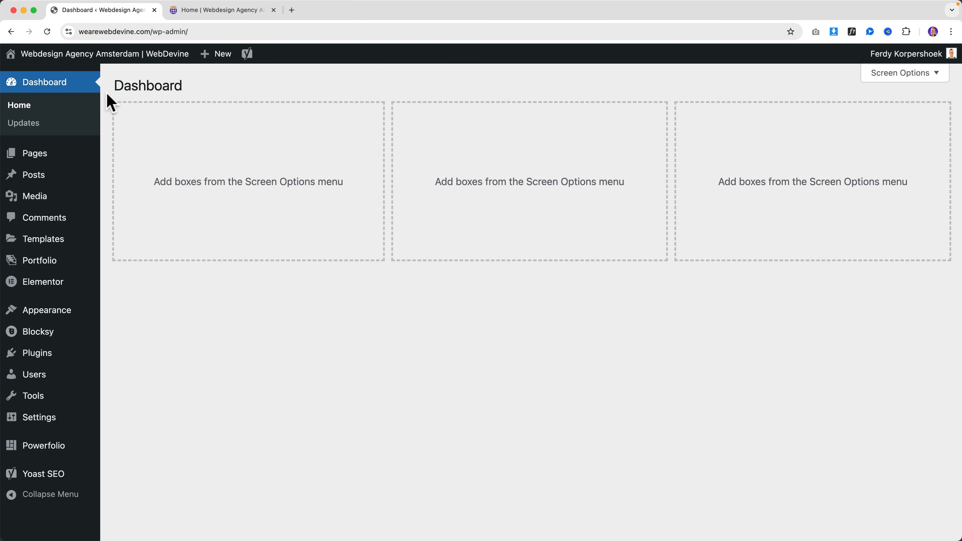
Open Users > All Users from the Dashboard to view the current user list
{"action": "mouse_move", "coordinate": [67, 400]}
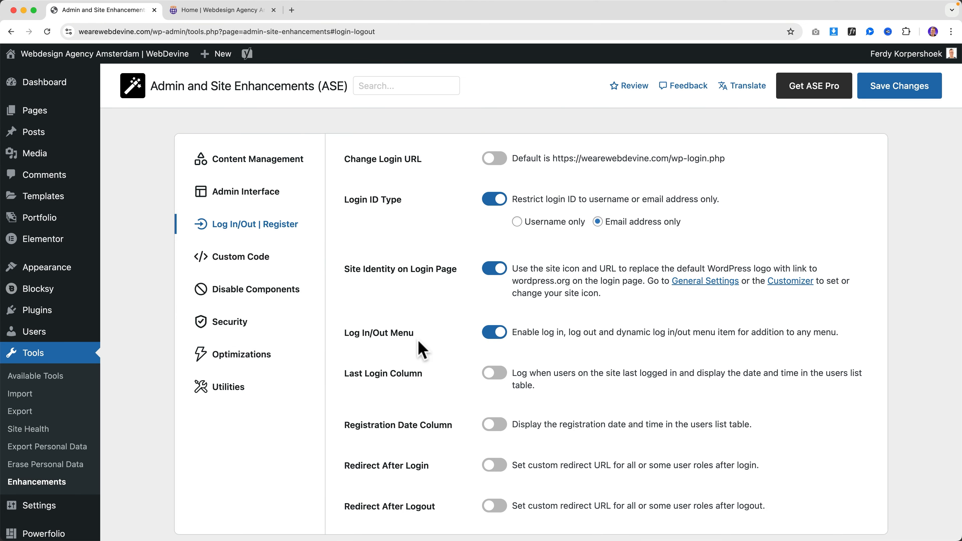
{"action": "scroll", "coordinate": [616, 330], "scroll_direction": "down", "scroll_amount": 2}
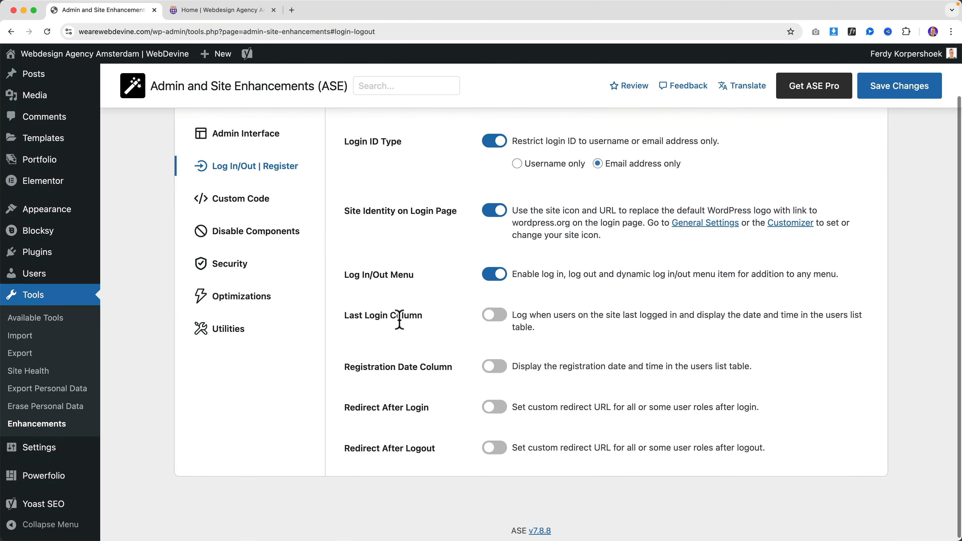
{"action": "left_click", "coordinate": [217, 11]}
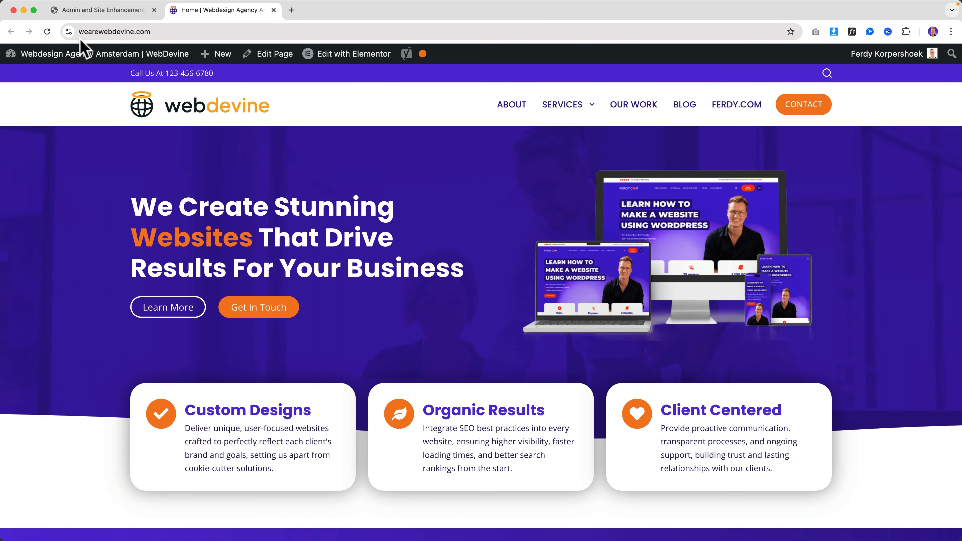
{"action": "left_click", "coordinate": [64, 56]}
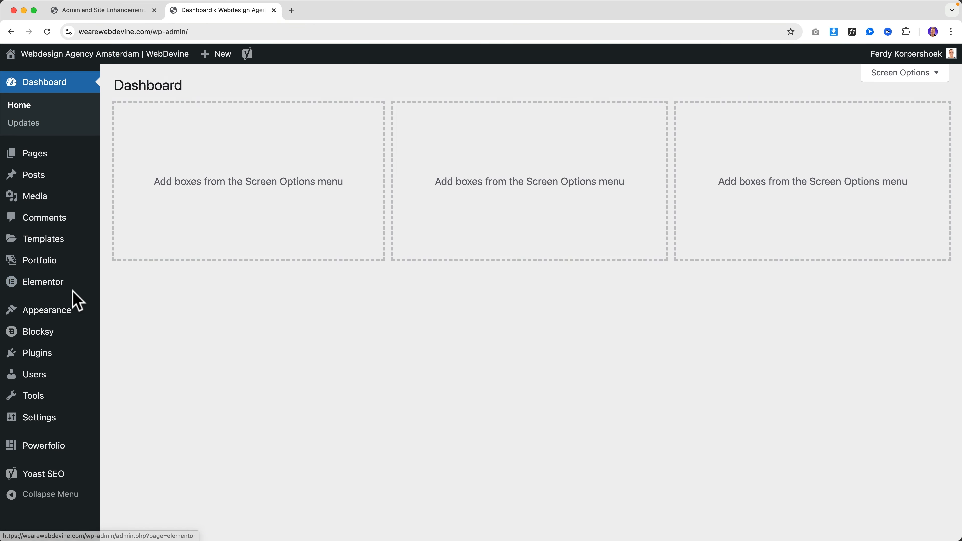
{"action": "mouse_move", "coordinate": [56, 425]}
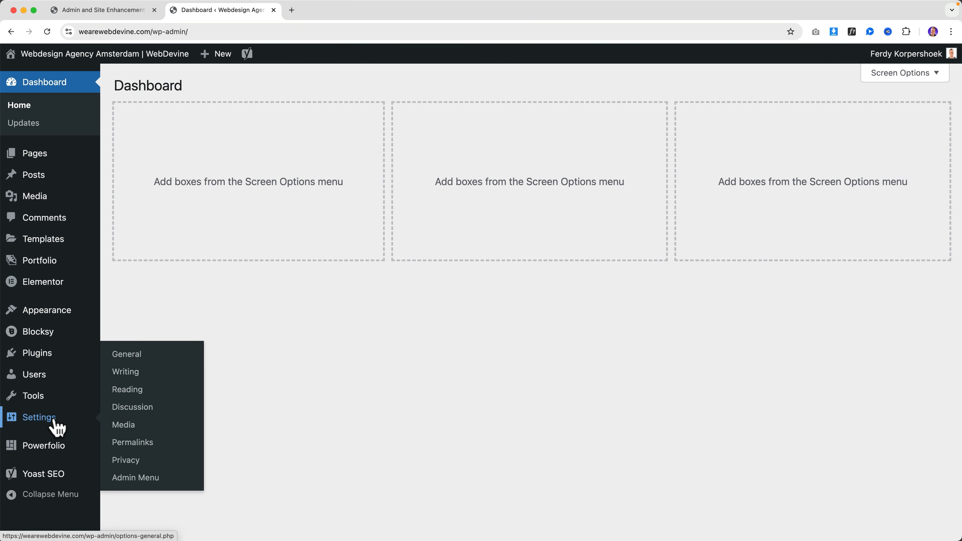
{"action": "left_click", "coordinate": [34, 374]}
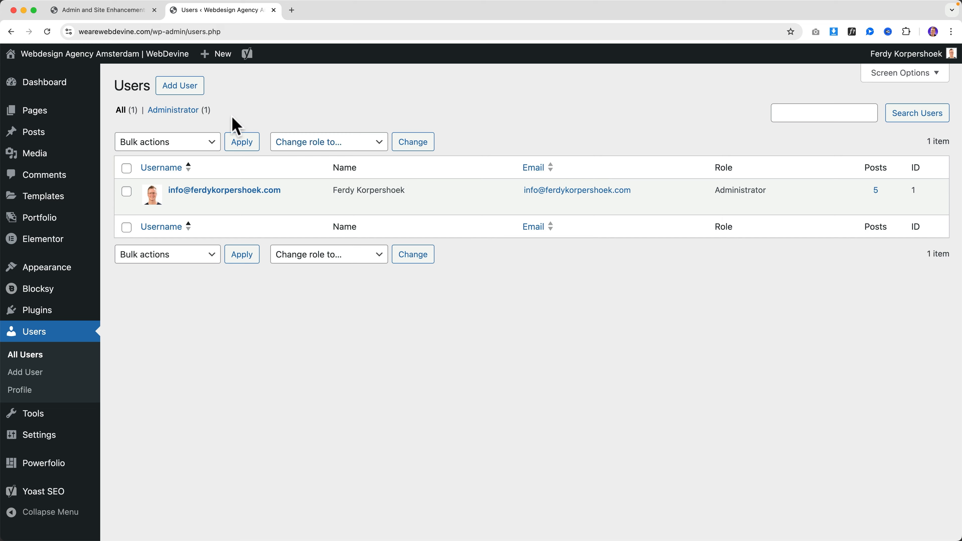
Enable the Last Login and Registration Date columns in ASE and save
{"action": "left_click", "coordinate": [132, 12]}
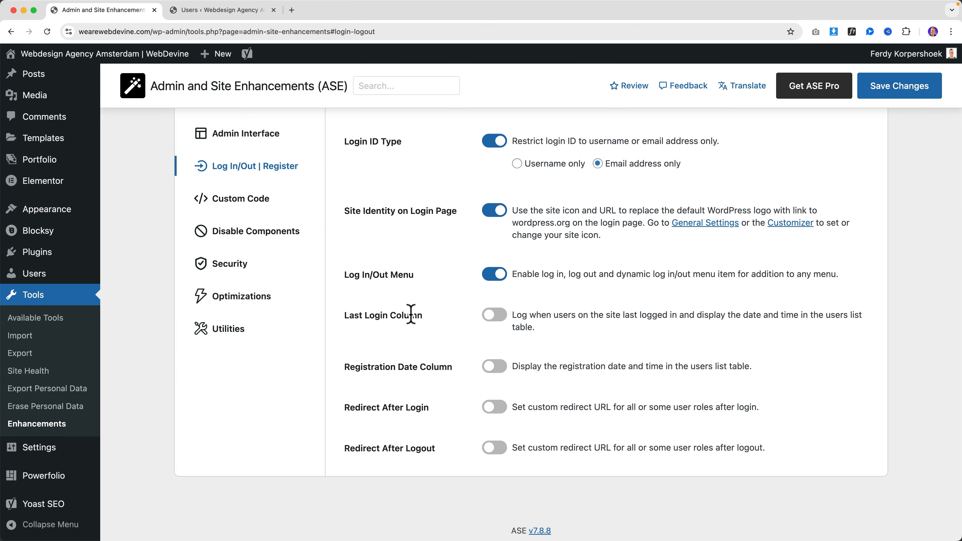
{"action": "left_click", "coordinate": [485, 316]}
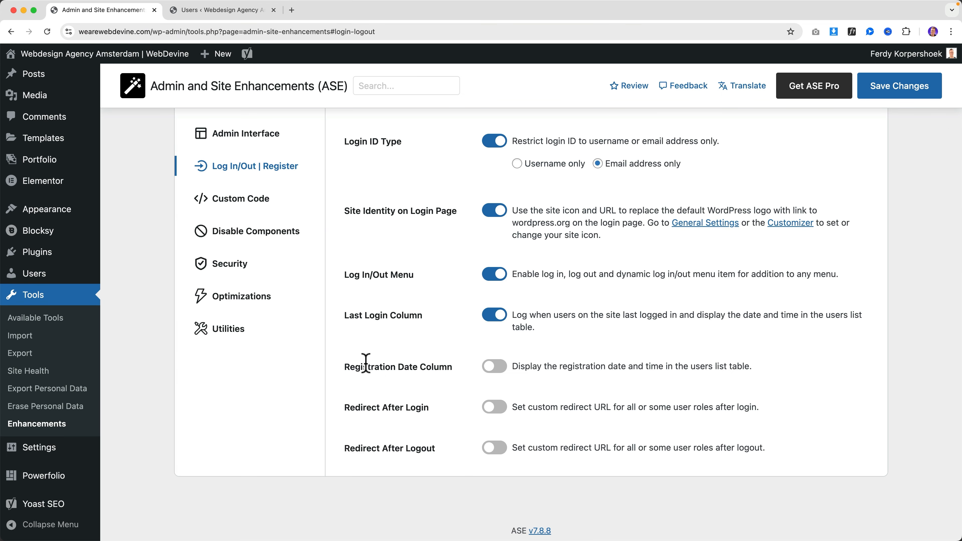
{"action": "left_click", "coordinate": [492, 371]}
{"action": "left_click", "coordinate": [892, 95]}
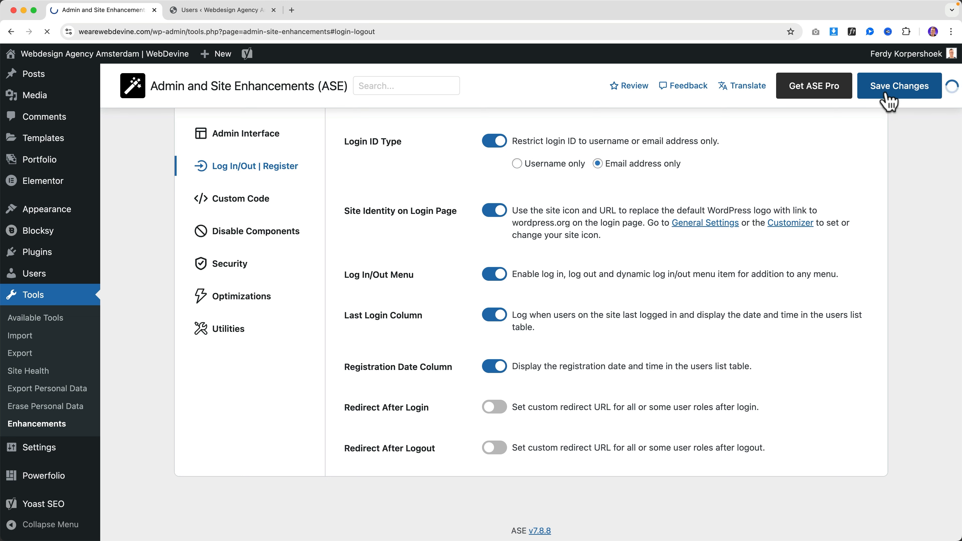
Reload the users list to show the new Registration Date column
{"action": "left_click", "coordinate": [212, 10]}
{"action": "left_click", "coordinate": [42, 328]}
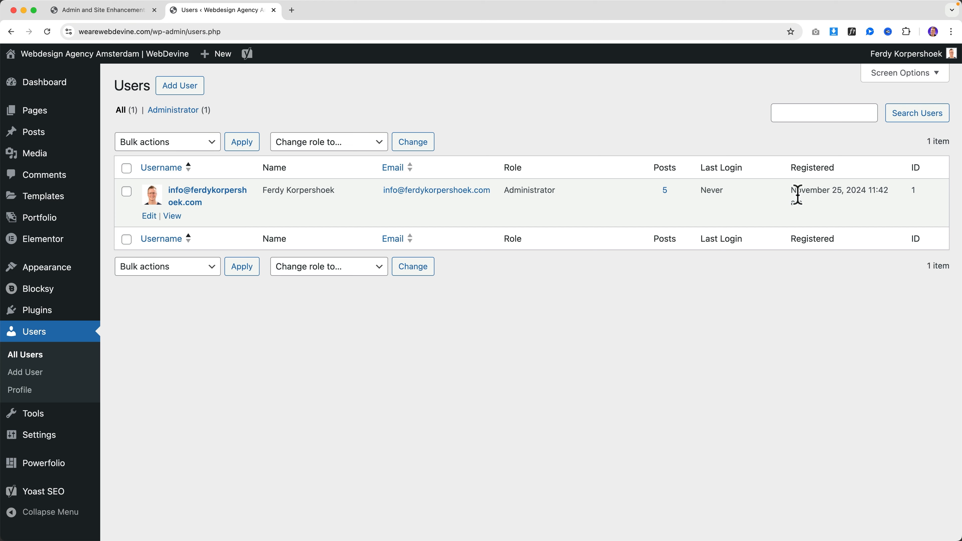
{"action": "left_click_drag", "start_coordinate": [796, 188], "coordinate": [857, 202]}
{"action": "left_click", "coordinate": [856, 201]}
Log out and back in, then confirm the users list shows a Last Login time
{"action": "mouse_move", "coordinate": [910, 54]}
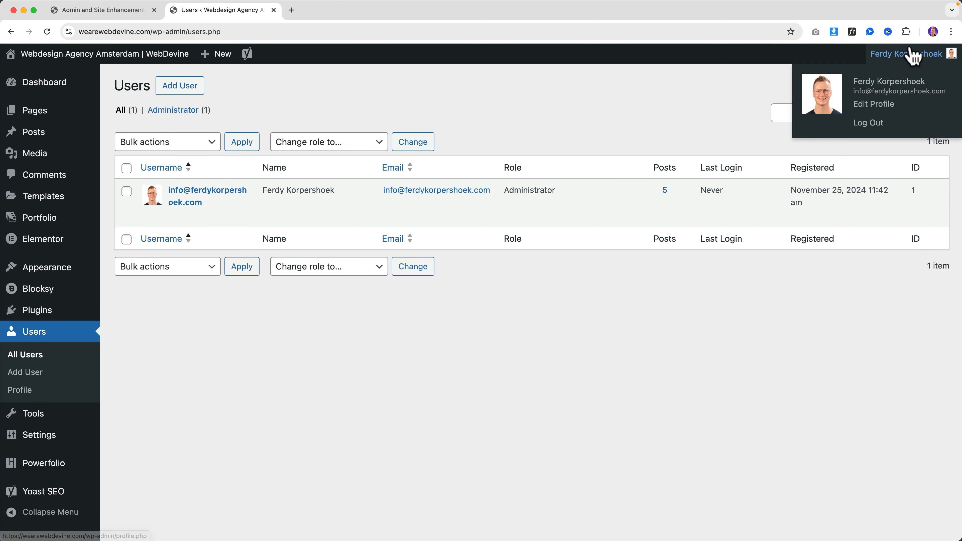
{"action": "left_click", "coordinate": [877, 125]}
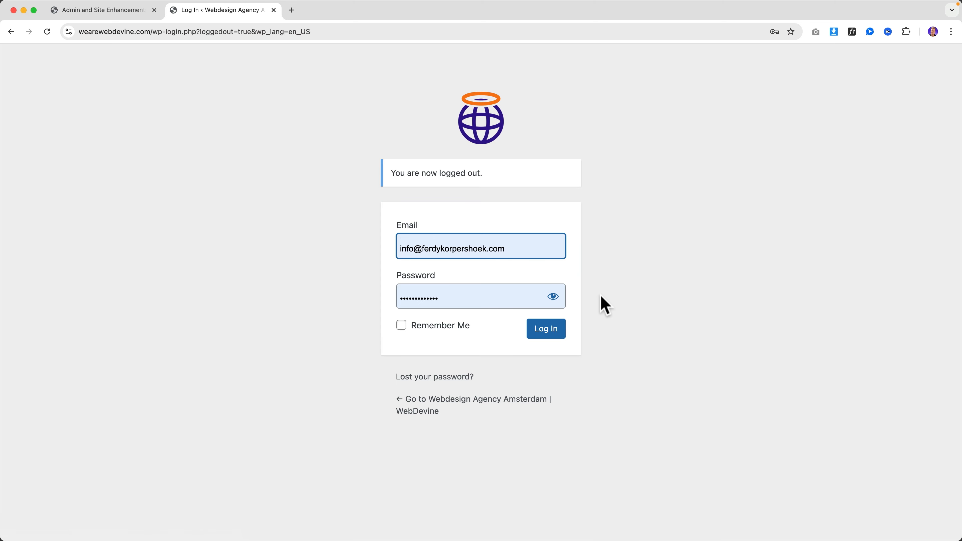
{"action": "left_click", "coordinate": [549, 331]}
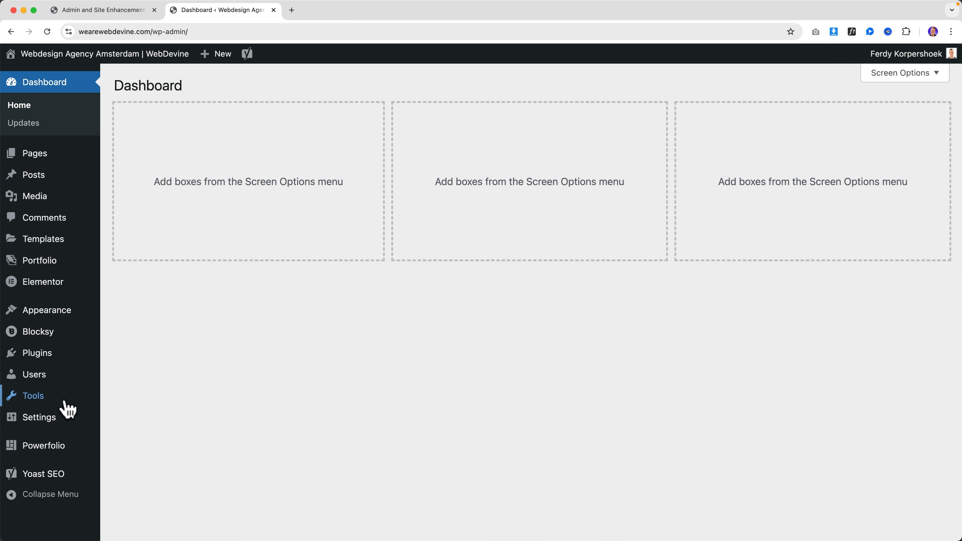
{"action": "left_click", "coordinate": [47, 377]}
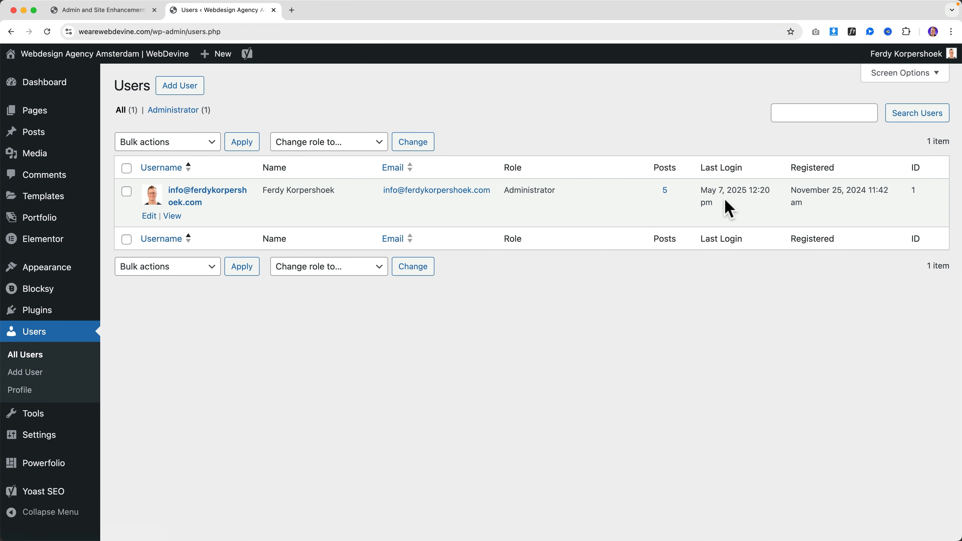
{"action": "left_click_drag", "start_coordinate": [703, 188], "coordinate": [730, 209]}
{"action": "left_click", "coordinate": [735, 210]}
Switch Redirect After Login on to view its options, then turn it back off
{"action": "left_click", "coordinate": [90, 14]}
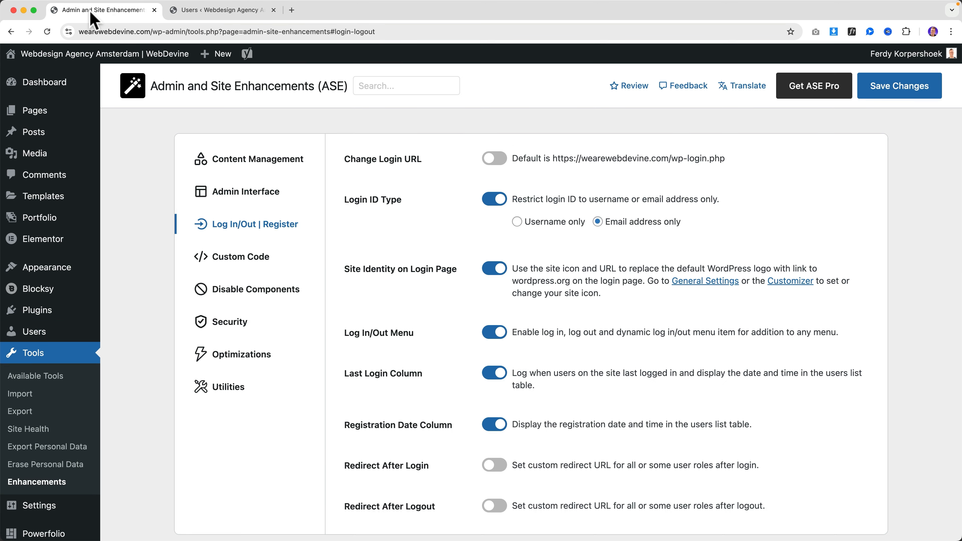
{"action": "scroll", "coordinate": [417, 326], "scroll_direction": "down", "scroll_amount": 3}
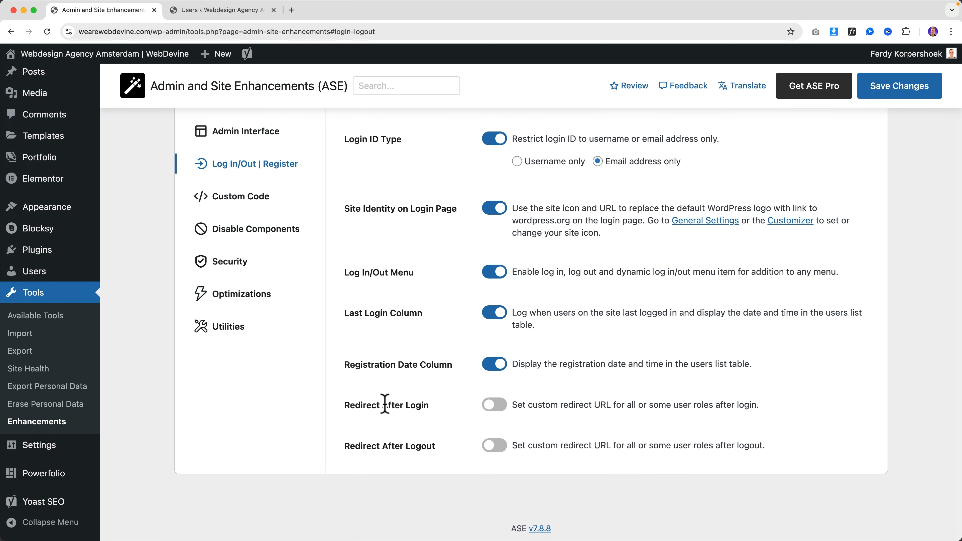
{"action": "left_click", "coordinate": [497, 409]}
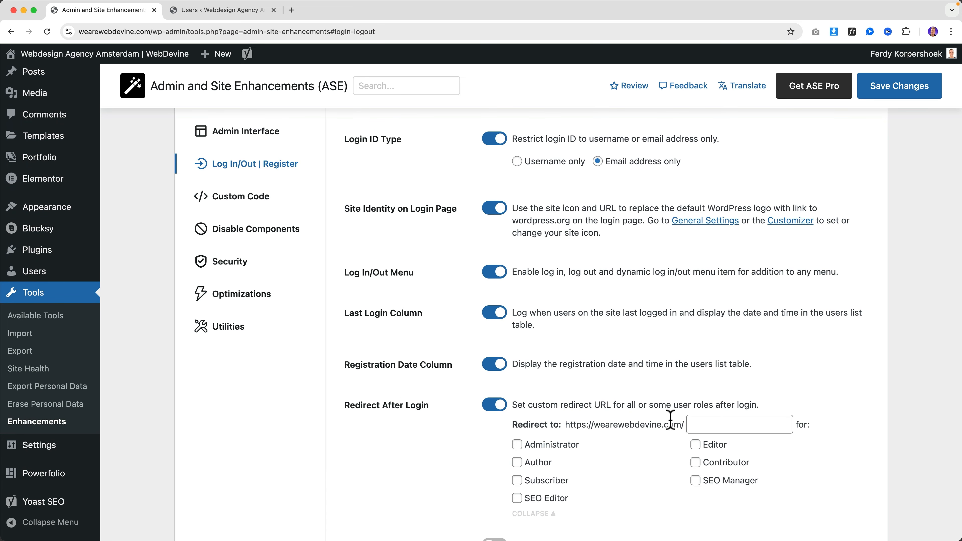
{"action": "left_click", "coordinate": [502, 404]}
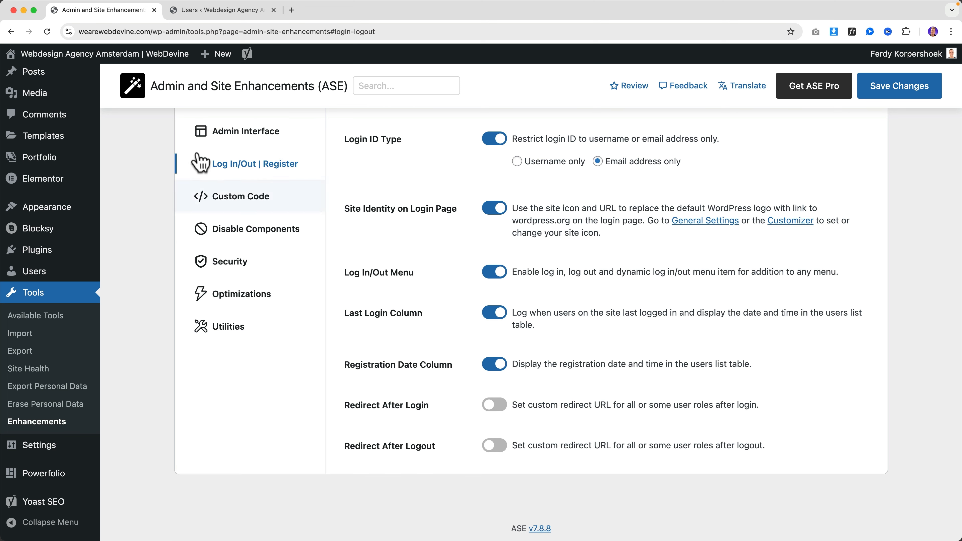
{"action": "scroll", "coordinate": [45, 97], "scroll_direction": "up", "scroll_amount": 3}
{"action": "mouse_move", "coordinate": [40, 94]}
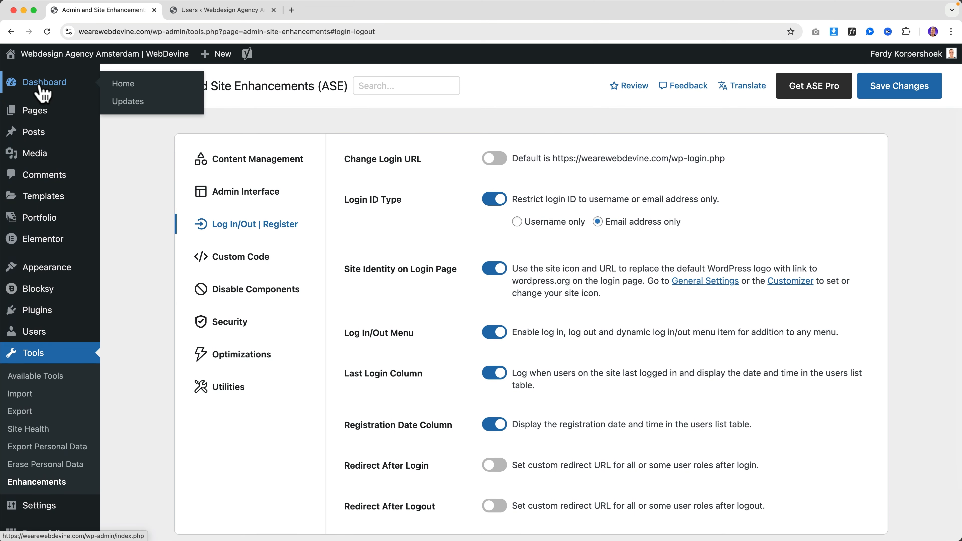
{"action": "scroll", "coordinate": [579, 333], "scroll_direction": "down", "scroll_amount": 2}
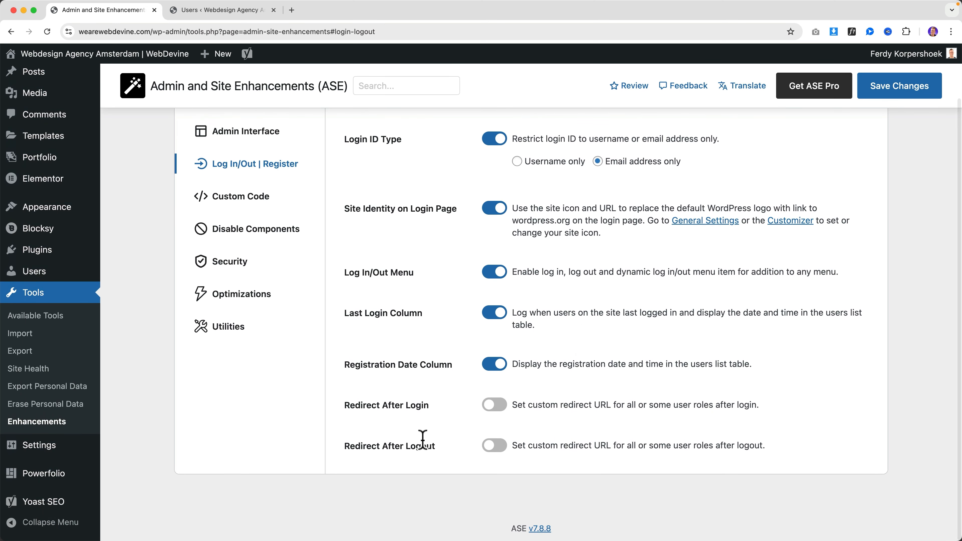
Log out from the admin account menu and close the Users tab
{"action": "mouse_move", "coordinate": [903, 57]}
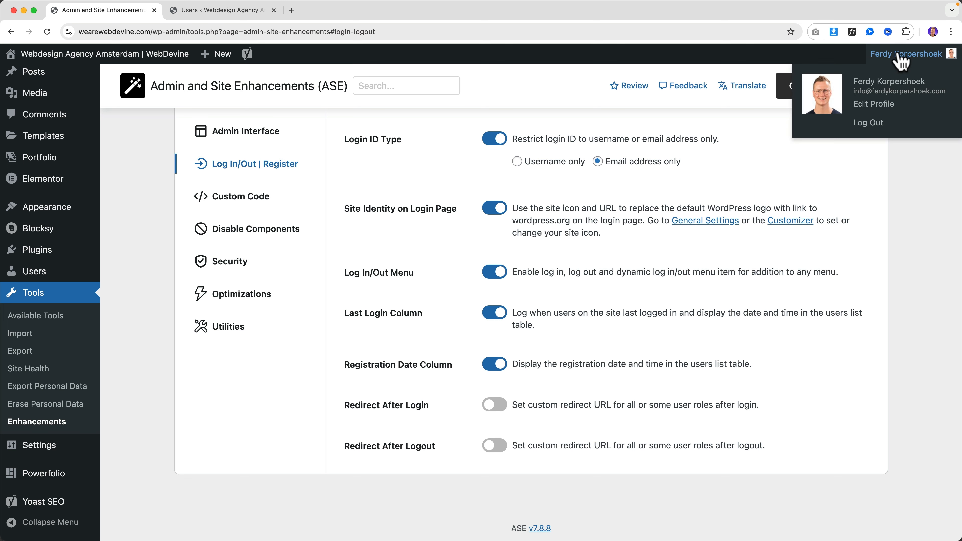
{"action": "left_click", "coordinate": [876, 125]}
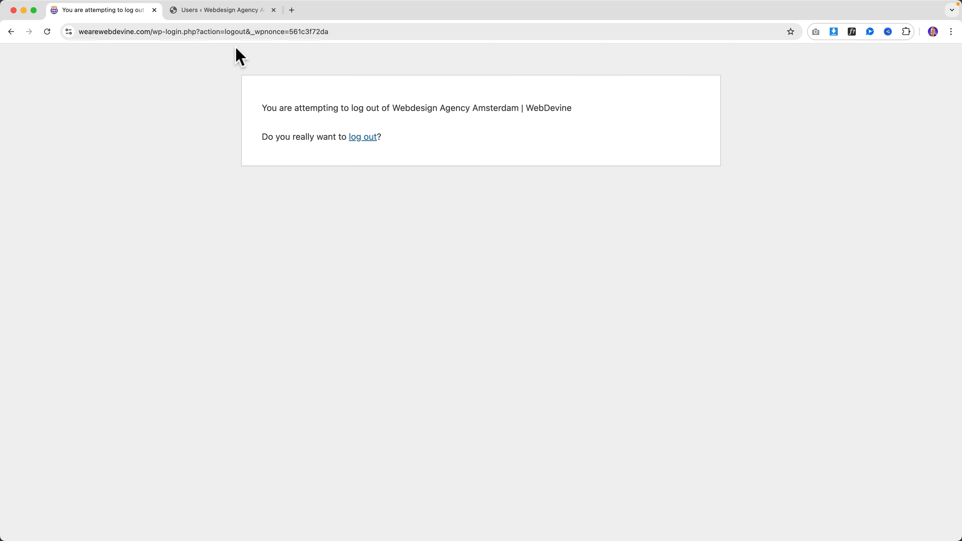
{"action": "left_click", "coordinate": [235, 10]}
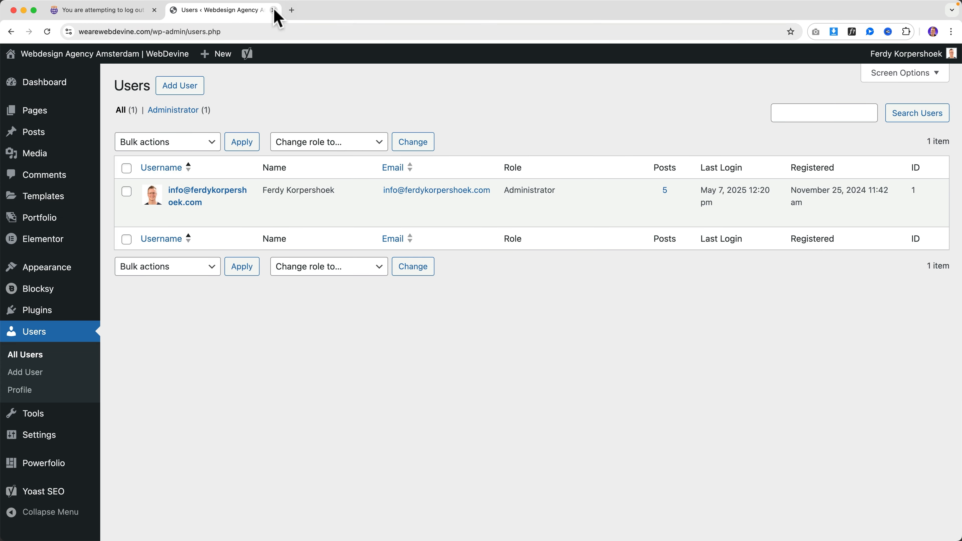
{"action": "left_click", "coordinate": [273, 11]}
Load the site's home page, log out from its header, and log back into the Dashboard
{"action": "left_click", "coordinate": [185, 30]}
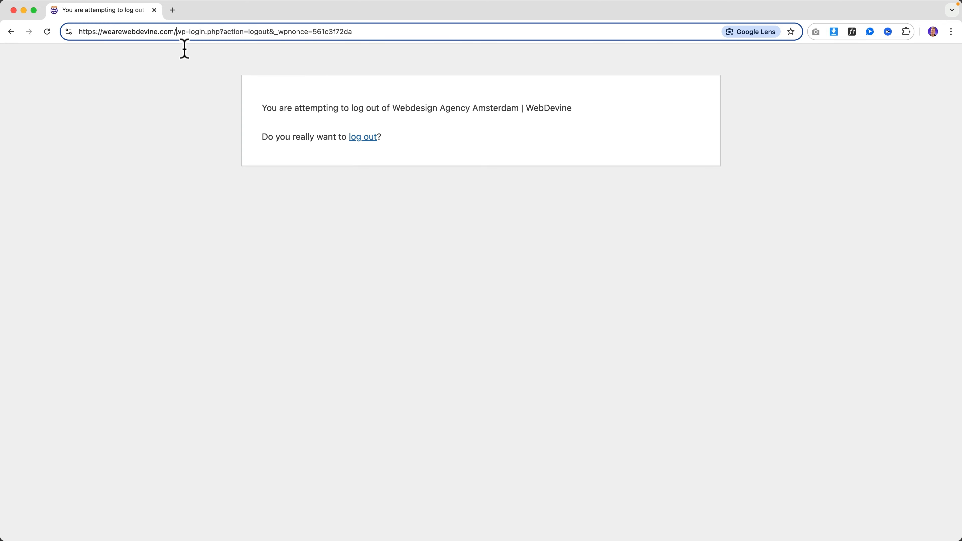
{"action": "left_click_drag", "start_coordinate": [184, 49], "coordinate": [199, 72]}
{"action": "key", "text": "BackSpace"}
{"action": "key", "text": "Return"}
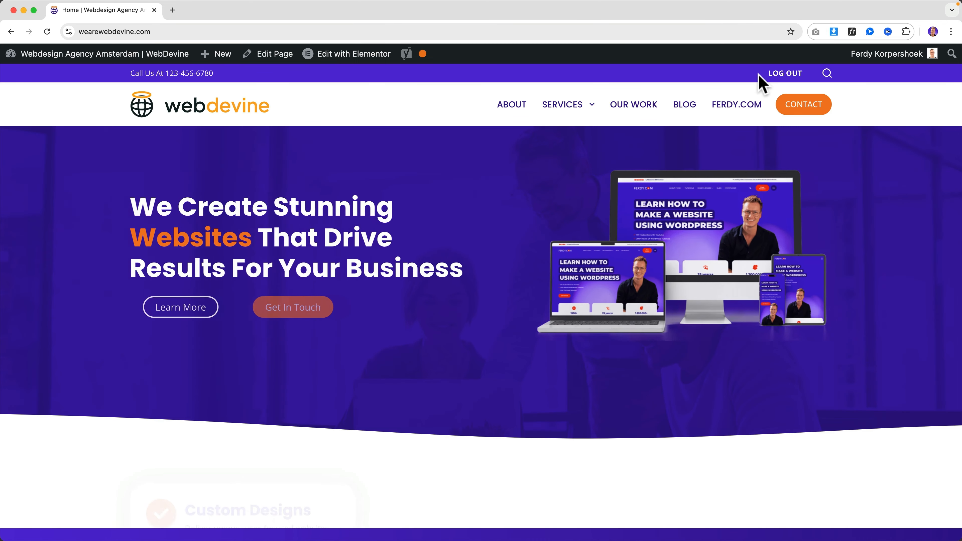
{"action": "left_click", "coordinate": [783, 74]}
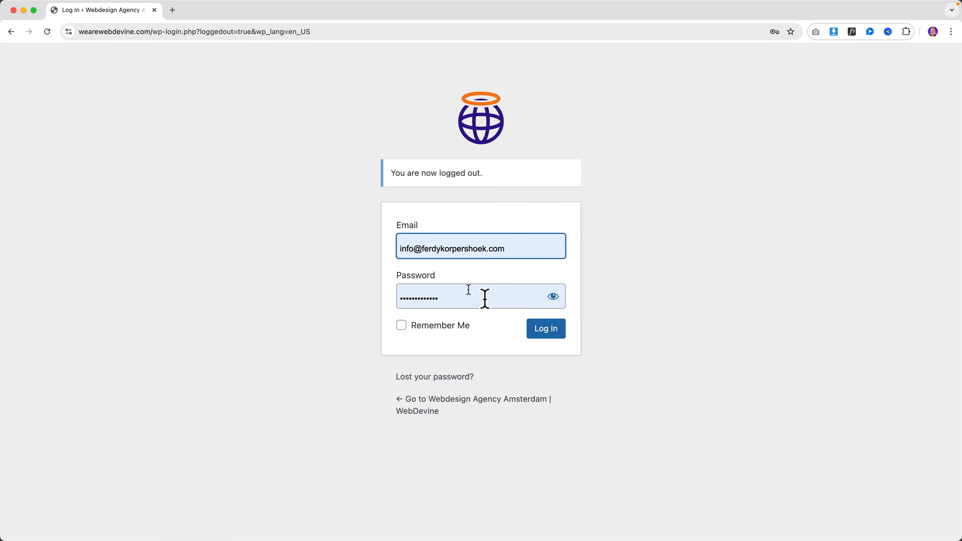
{"action": "left_click", "coordinate": [545, 329]}
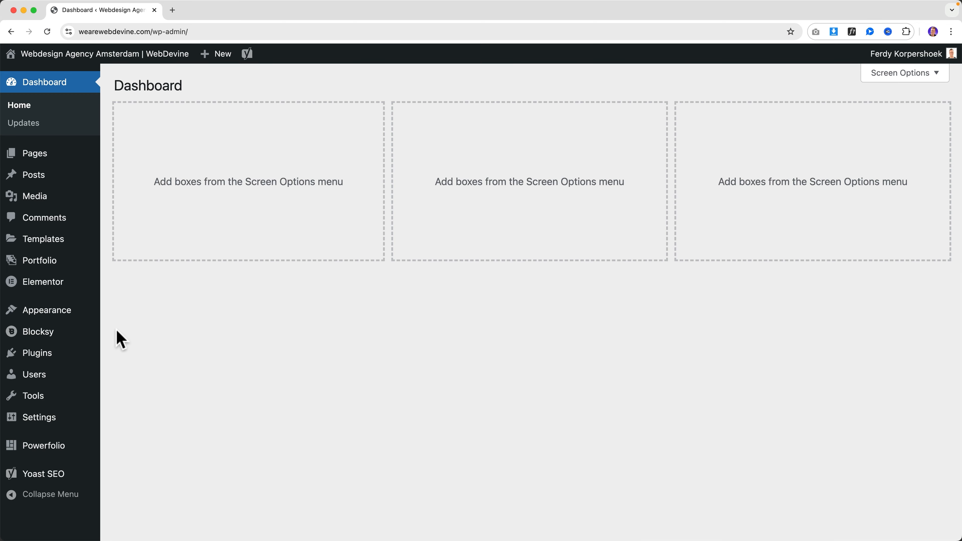
In Tools > Enhancements, enable Redirect After Logout for Administrators to the 'contact' page
{"action": "mouse_move", "coordinate": [32, 400]}
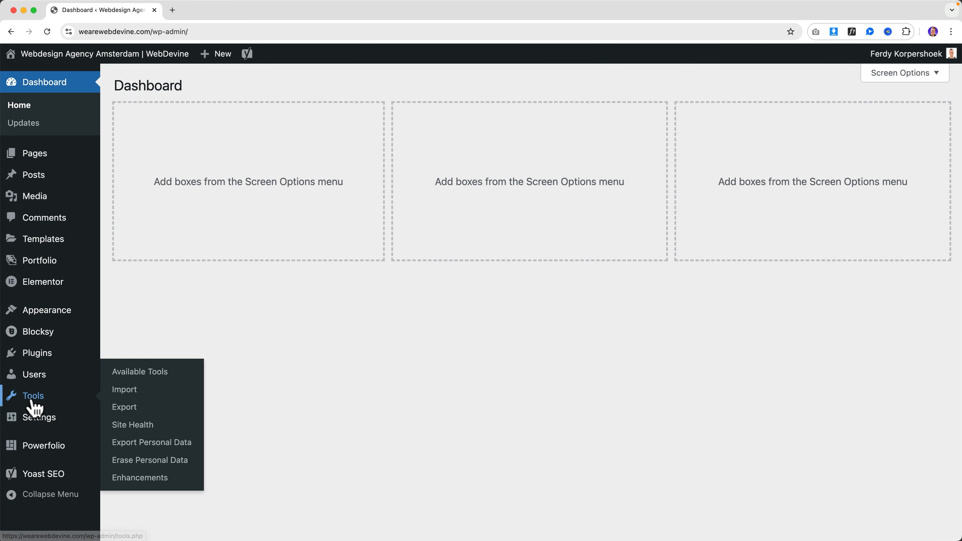
{"action": "left_click", "coordinate": [138, 478]}
{"action": "scroll", "coordinate": [455, 402], "scroll_direction": "down", "scroll_amount": 2}
{"action": "left_click", "coordinate": [495, 445]}
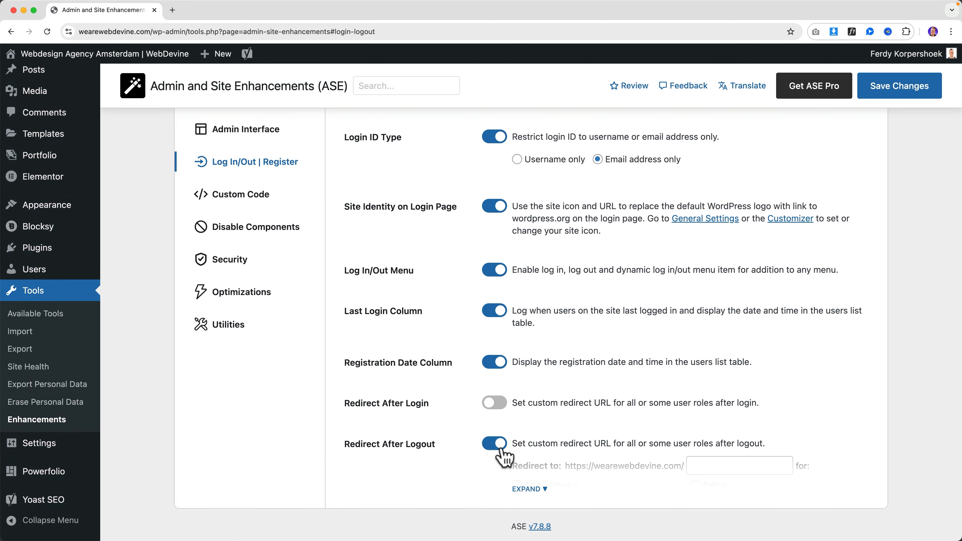
{"action": "left_click", "coordinate": [528, 488]}
{"action": "scroll", "coordinate": [528, 488], "scroll_direction": "down", "scroll_amount": 2}
{"action": "left_click", "coordinate": [516, 424]}
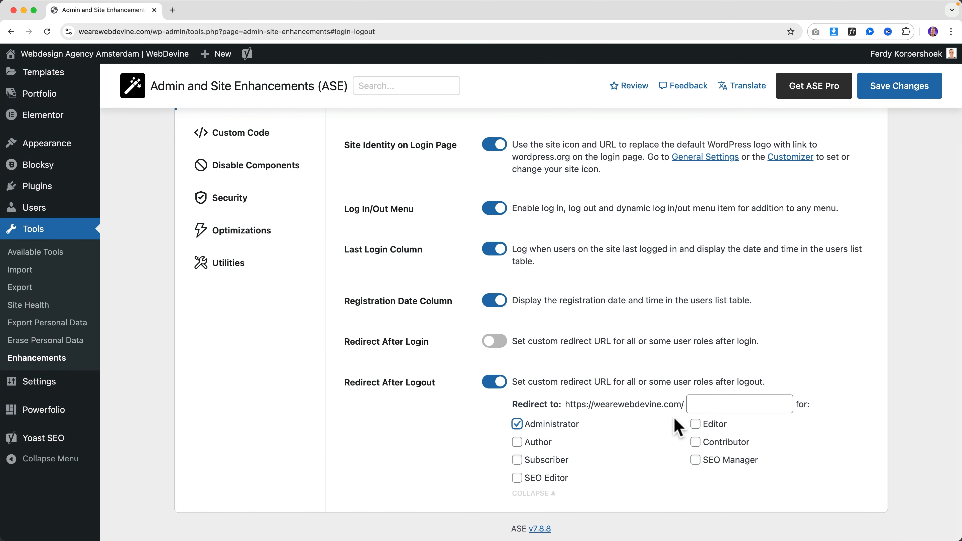
{"action": "left_click", "coordinate": [718, 405]}
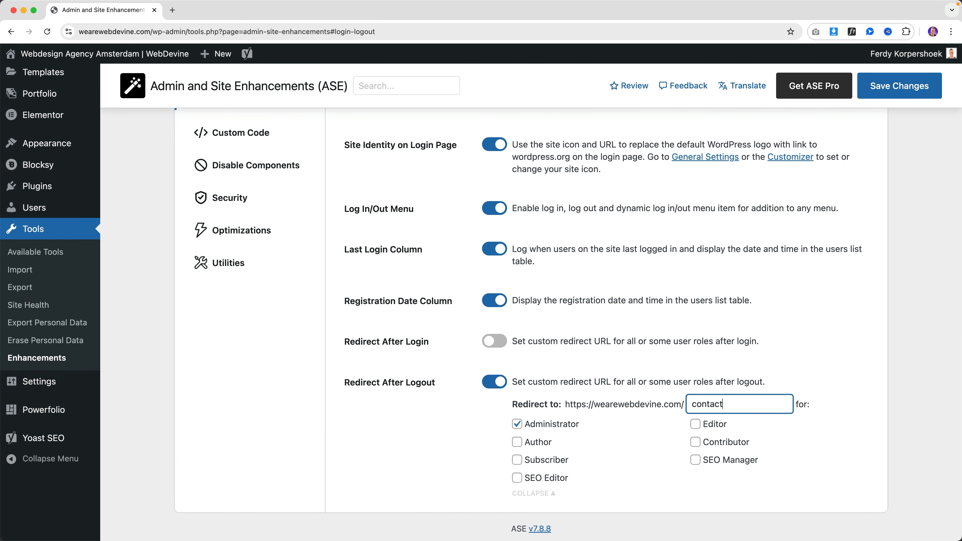
{"action": "type", "text": "contact"}
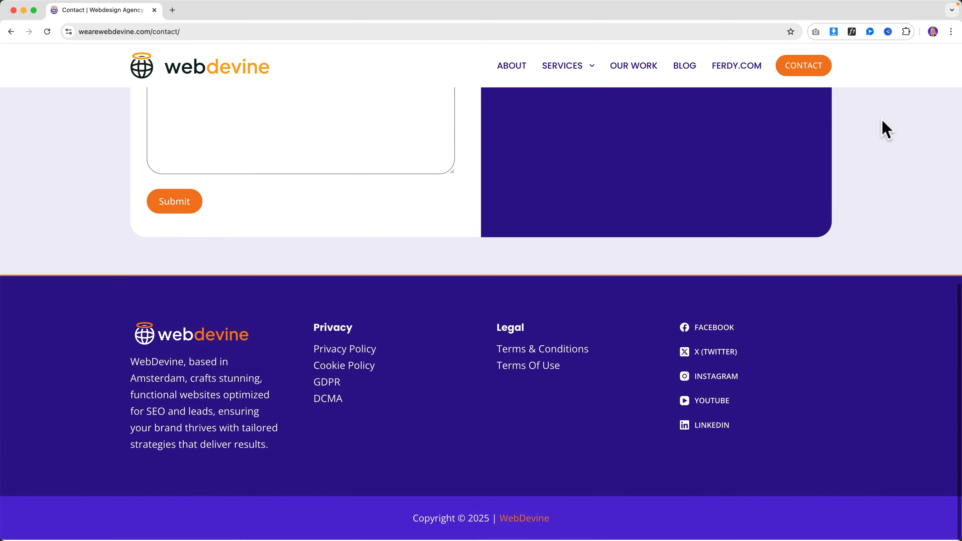
After logging out lands on the Contact page, log back in and switch Redirect After Logout off
{"action": "scroll", "coordinate": [883, 129], "scroll_direction": "up", "scroll_amount": 20}
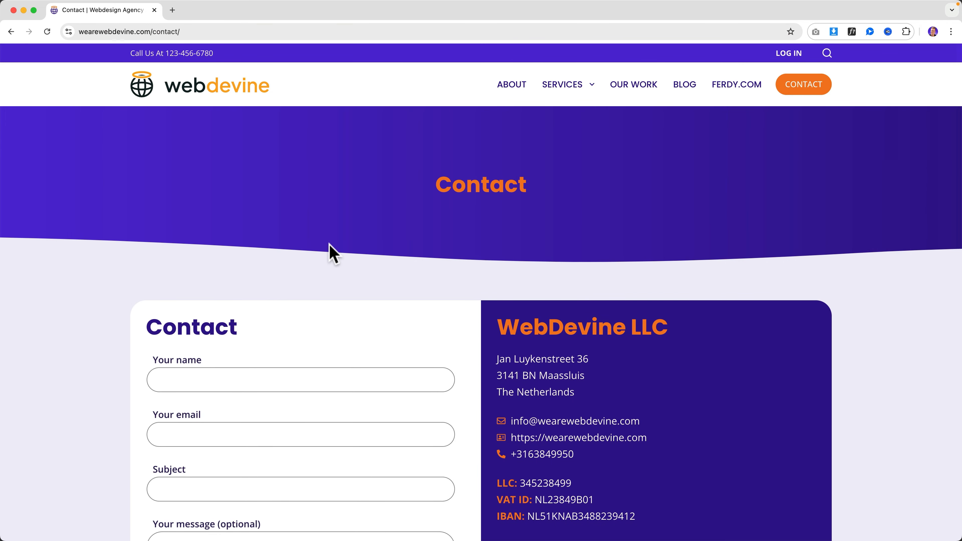
{"action": "left_click", "coordinate": [10, 32]}
{"action": "left_click", "coordinate": [554, 292]}
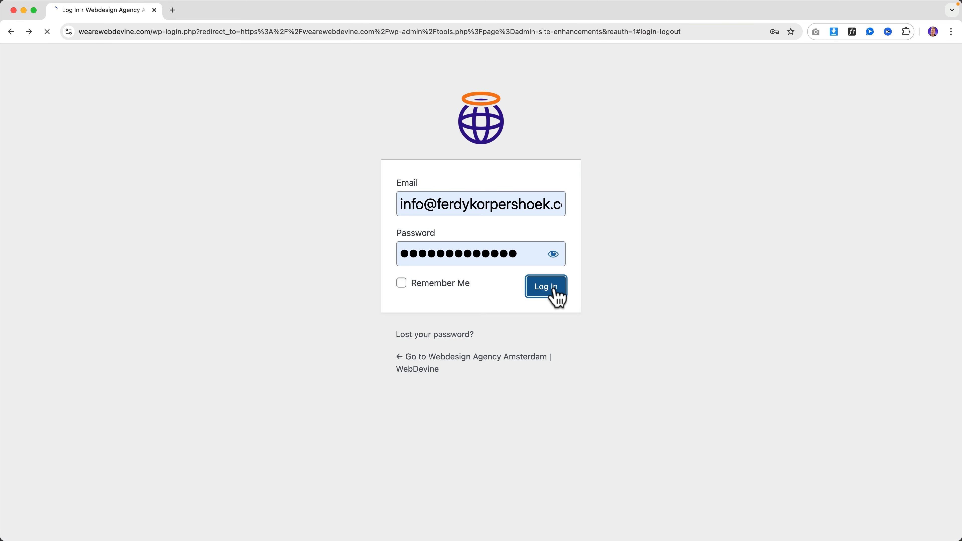
{"action": "scroll", "coordinate": [417, 371], "scroll_direction": "down", "scroll_amount": 2}
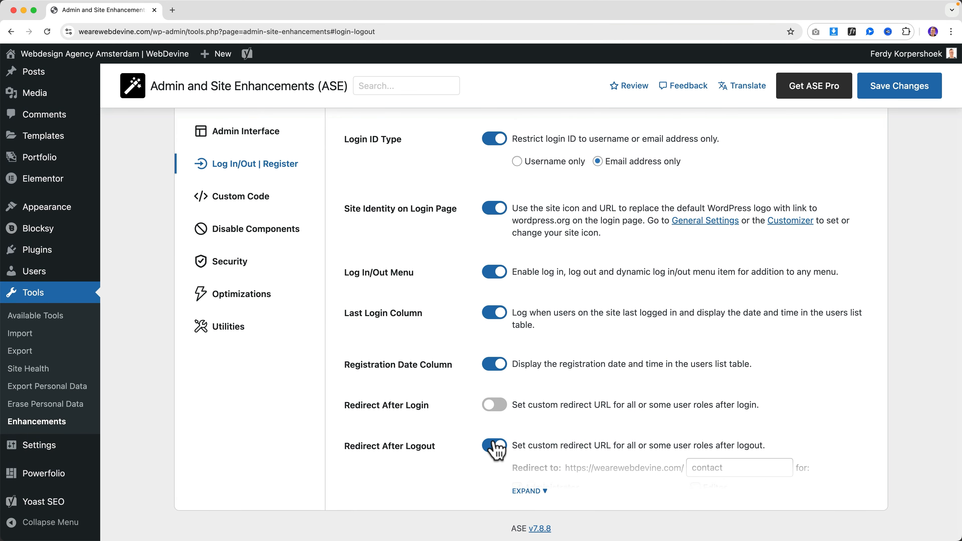
{"action": "left_click", "coordinate": [494, 442]}
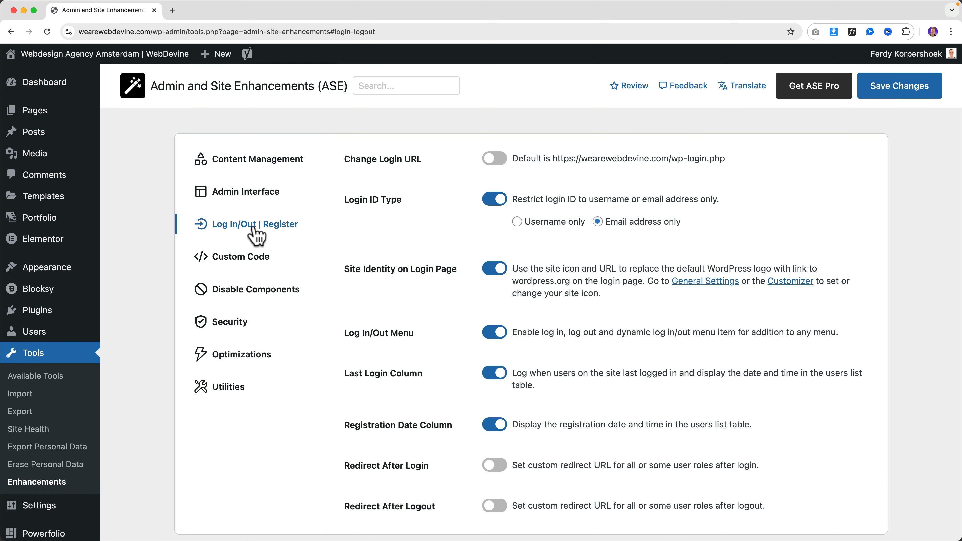
On the Custom Code tab, switch on Custom Admin CSS and expand its empty CSS editor
{"action": "left_click", "coordinate": [249, 266]}
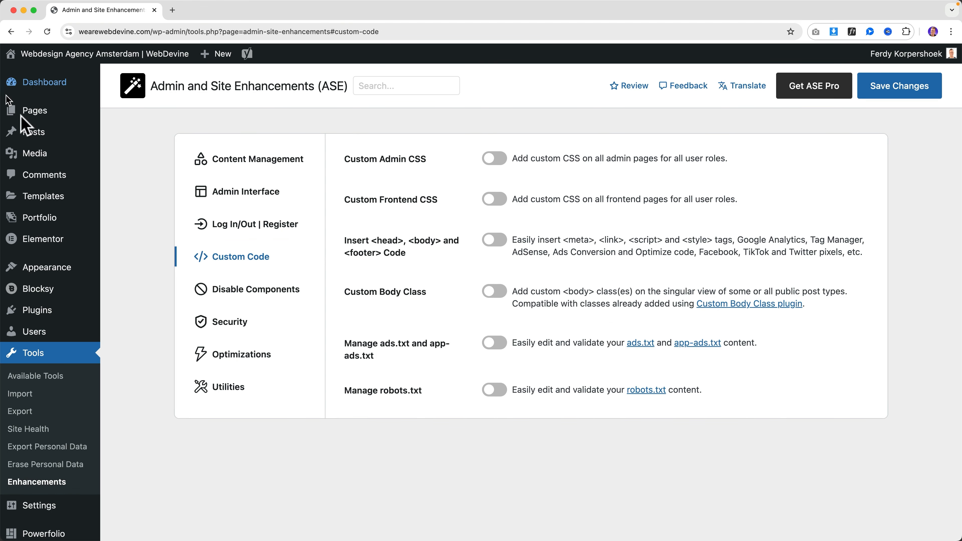
{"action": "mouse_move", "coordinate": [72, 123]}
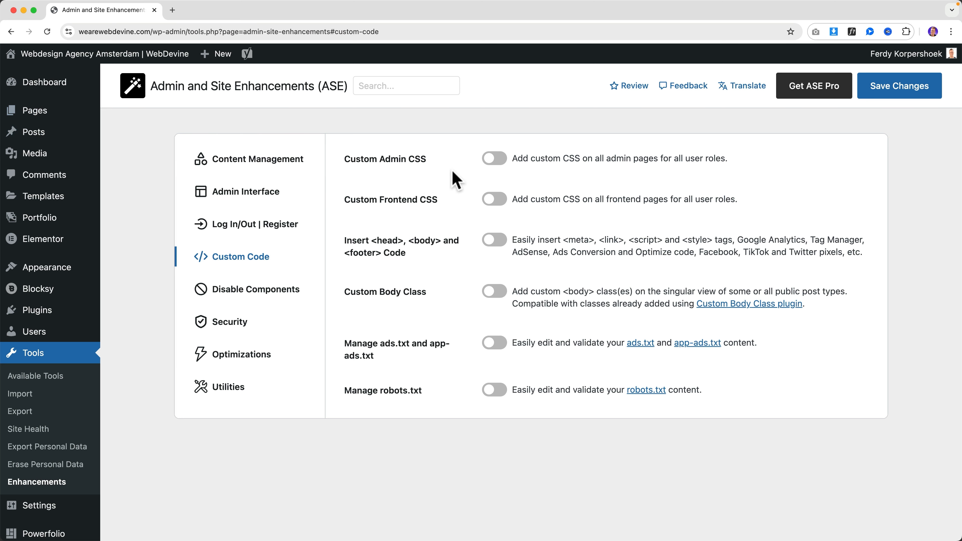
{"action": "left_click", "coordinate": [492, 162]}
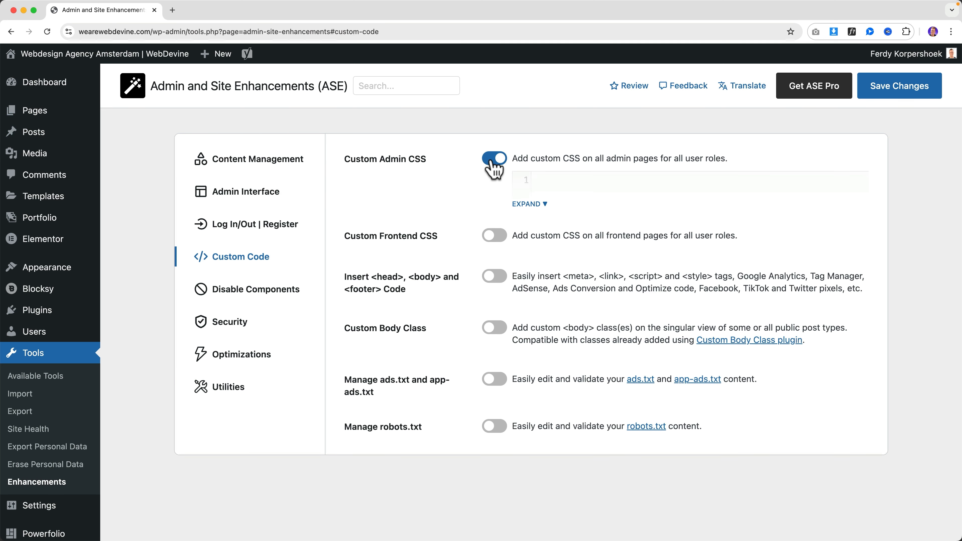
{"action": "left_click", "coordinate": [533, 206]}
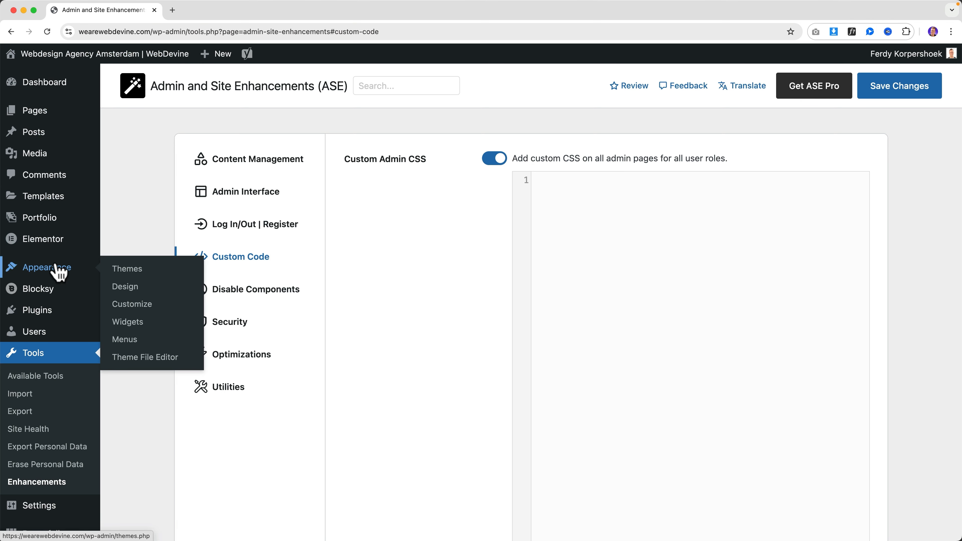
{"action": "left_click", "coordinate": [138, 306], "text": "super"}
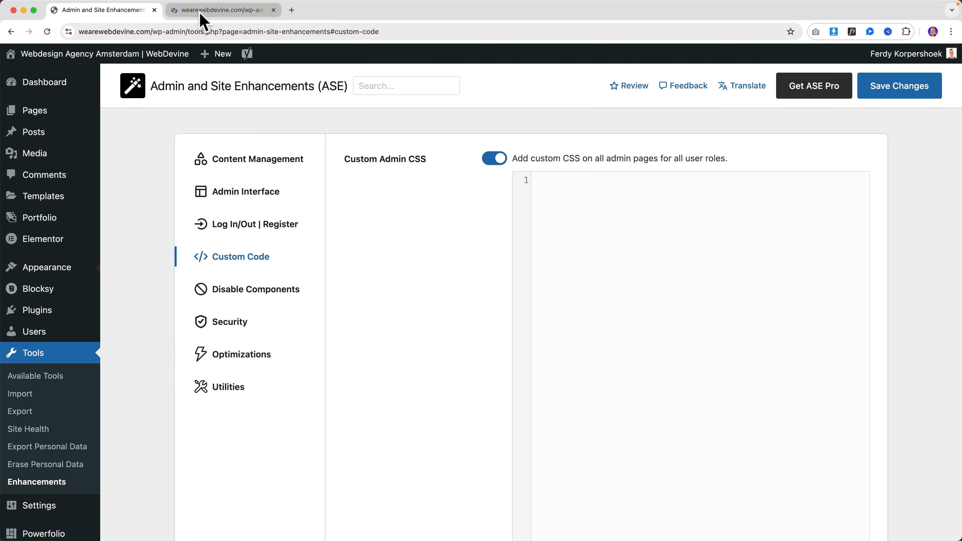
{"action": "left_click", "coordinate": [200, 14]}
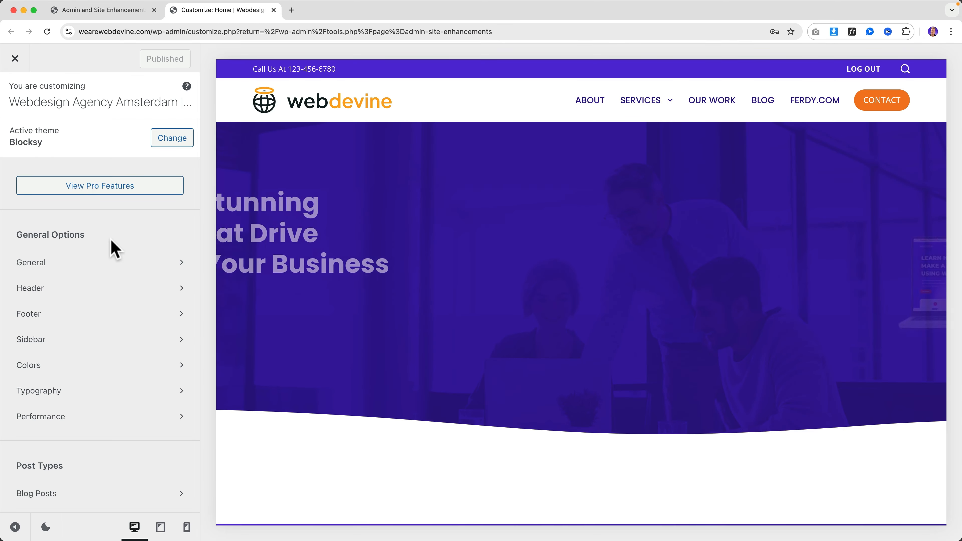
{"action": "scroll", "coordinate": [115, 249], "scroll_direction": "down", "scroll_amount": 6}
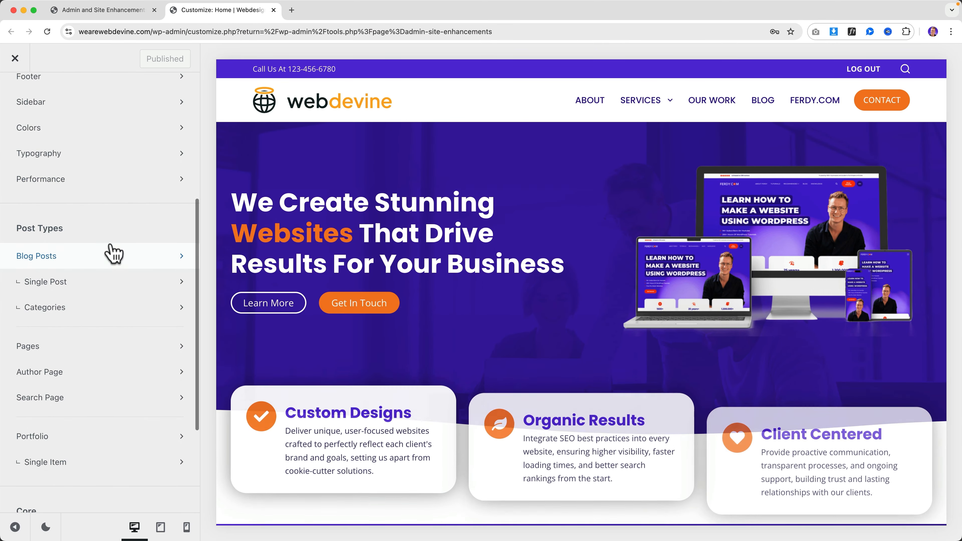
{"action": "scroll", "coordinate": [112, 252], "scroll_direction": "down", "scroll_amount": 5}
{"action": "left_click", "coordinate": [57, 488]}
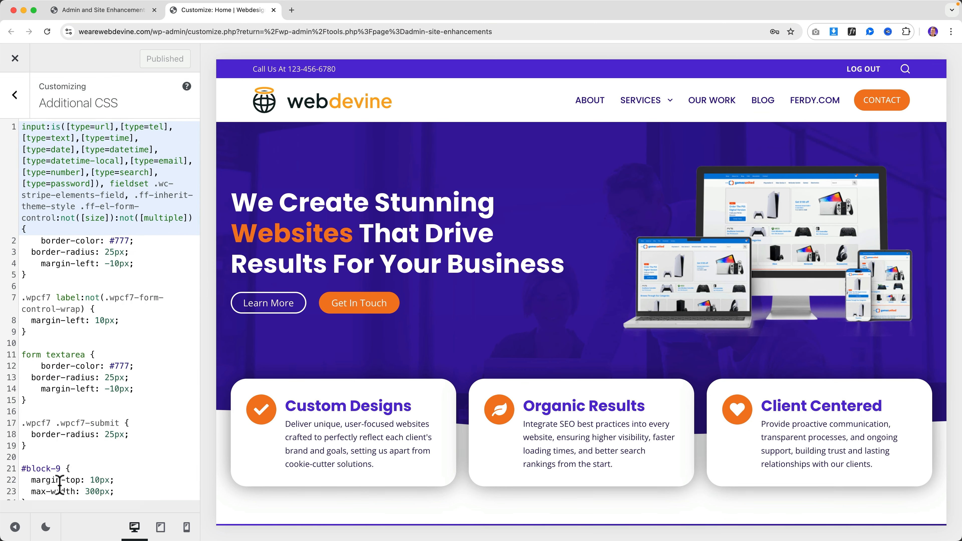
{"action": "scroll", "coordinate": [95, 294], "scroll_direction": "down", "scroll_amount": 5}
{"action": "scroll", "coordinate": [92, 275], "scroll_direction": "down", "scroll_amount": 2}
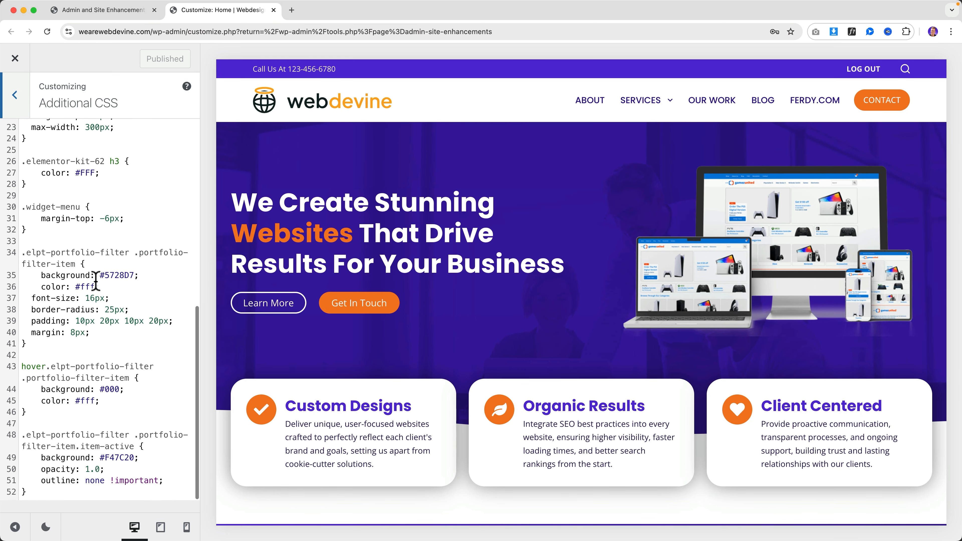
{"action": "scroll", "coordinate": [95, 277], "scroll_direction": "up", "scroll_amount": 10}
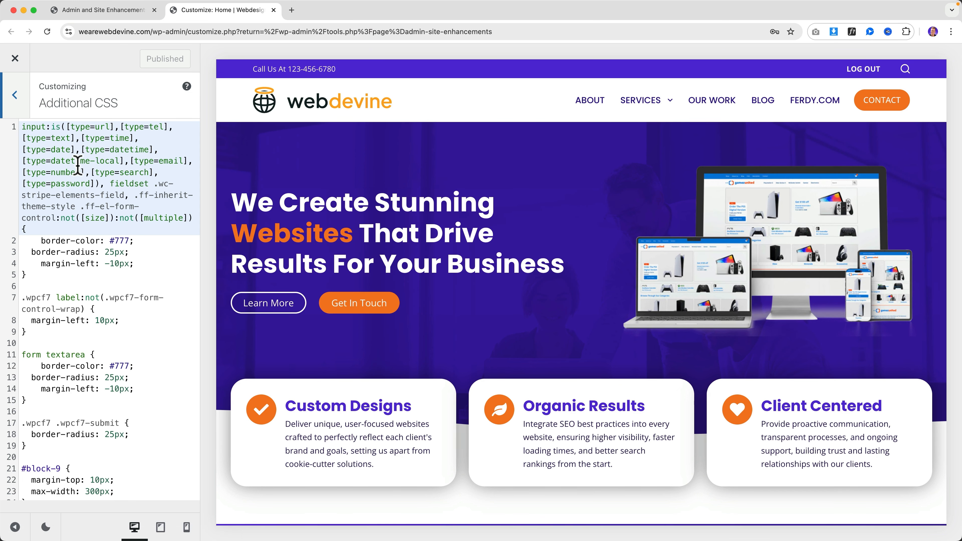
{"action": "left_click", "coordinate": [15, 58]}
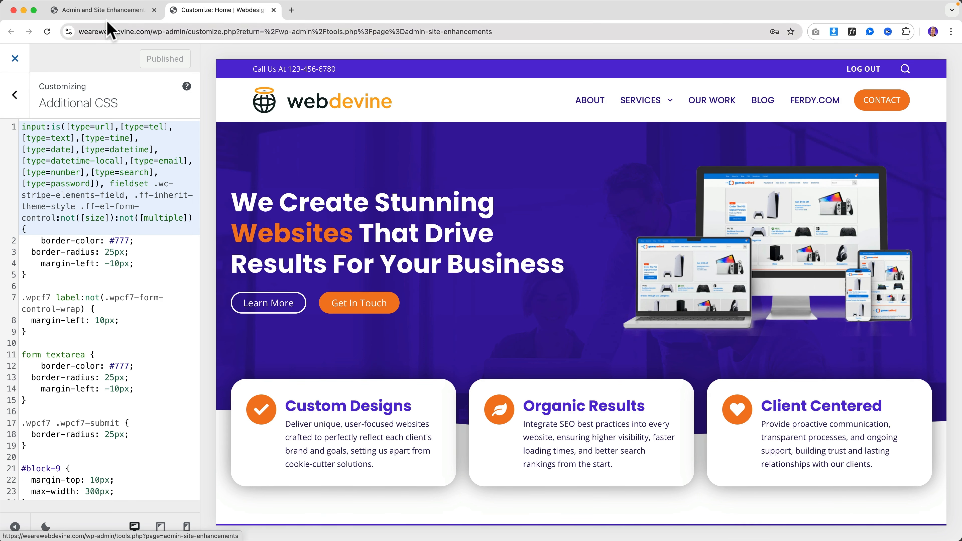
{"action": "left_click", "coordinate": [112, 17]}
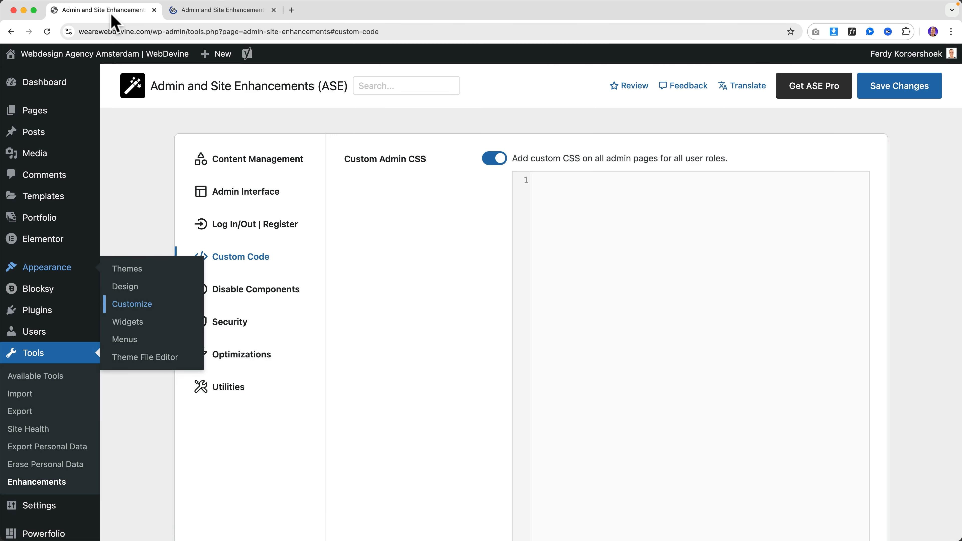
Switch off Custom Admin CSS and turn on Custom Frontend CSS with its editor expanded
{"action": "left_click", "coordinate": [493, 159]}
{"action": "left_click_drag", "start_coordinate": [399, 200], "coordinate": [446, 201]}
{"action": "left_click", "coordinate": [446, 201]}
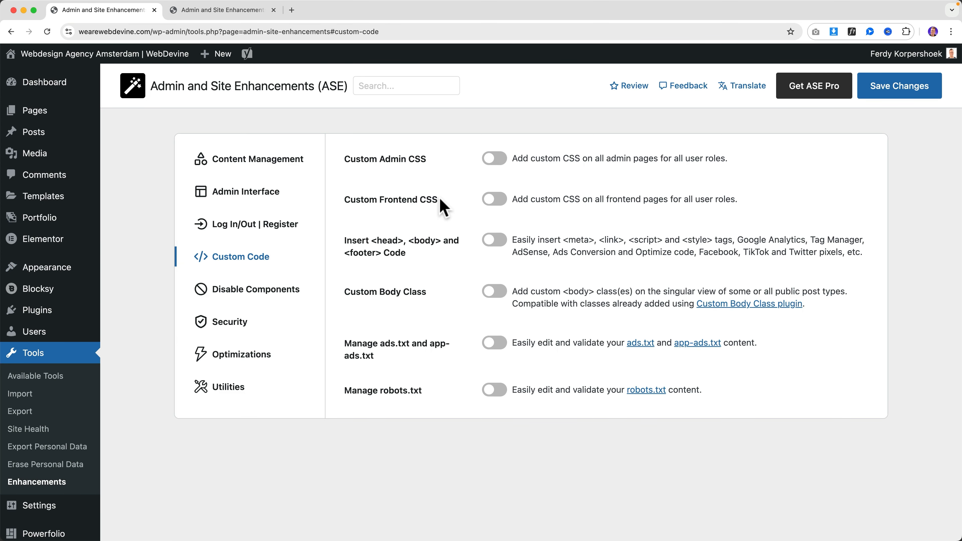
{"action": "left_click", "coordinate": [494, 201]}
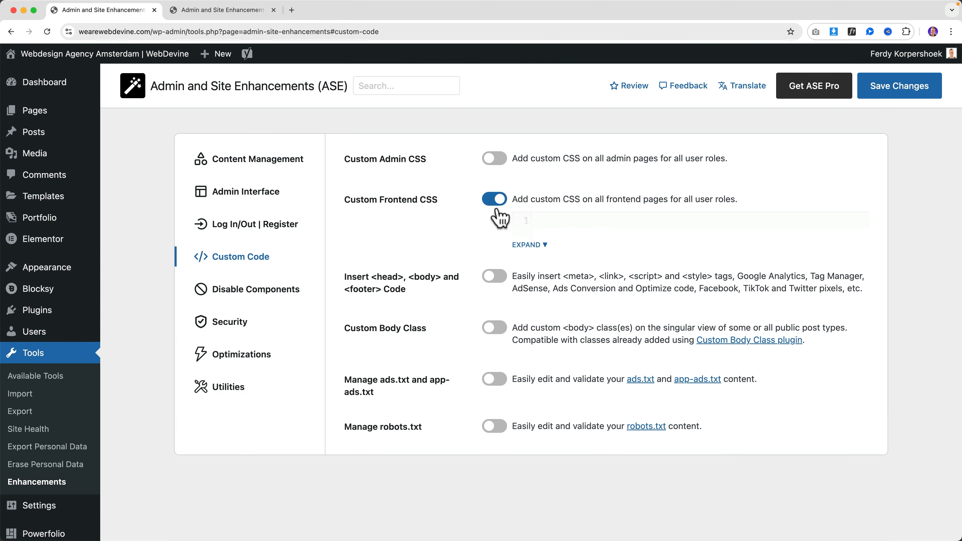
{"action": "left_click", "coordinate": [541, 244]}
{"action": "left_click", "coordinate": [193, 10]}
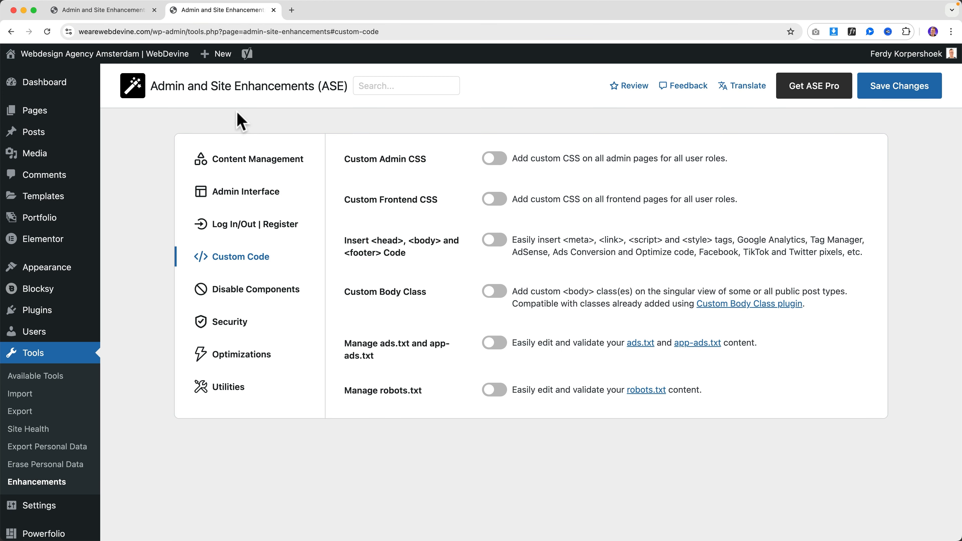
{"action": "left_click", "coordinate": [273, 10]}
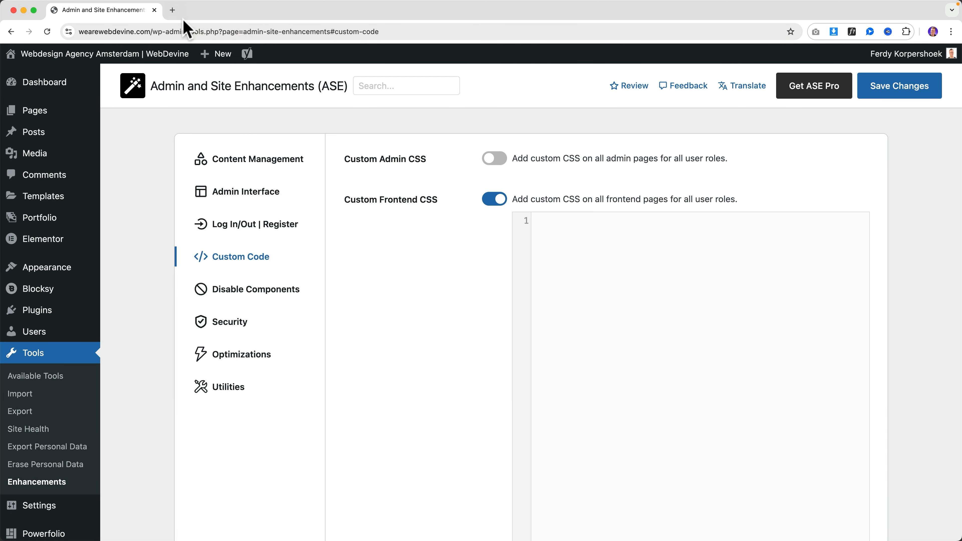
{"action": "left_click", "coordinate": [644, 255]}
Toggle Custom Frontend CSS off, on, and off again, leaving it disabled
{"action": "left_click", "coordinate": [493, 211]}
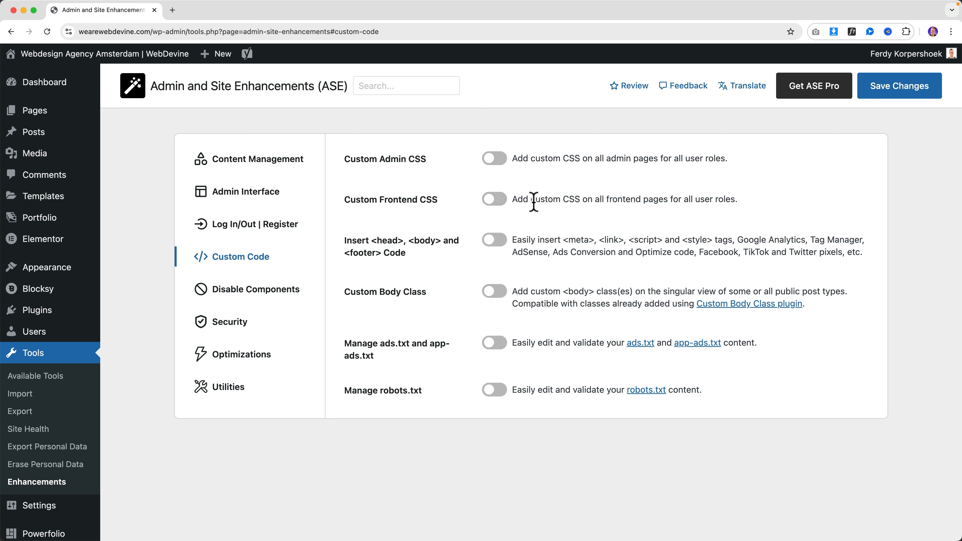
{"action": "left_click", "coordinate": [495, 198]}
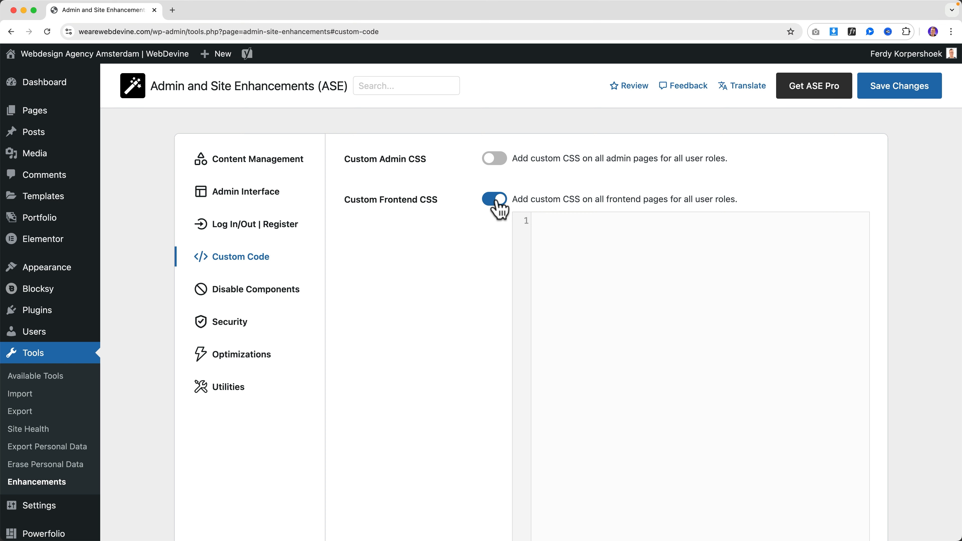
{"action": "left_click", "coordinate": [497, 201]}
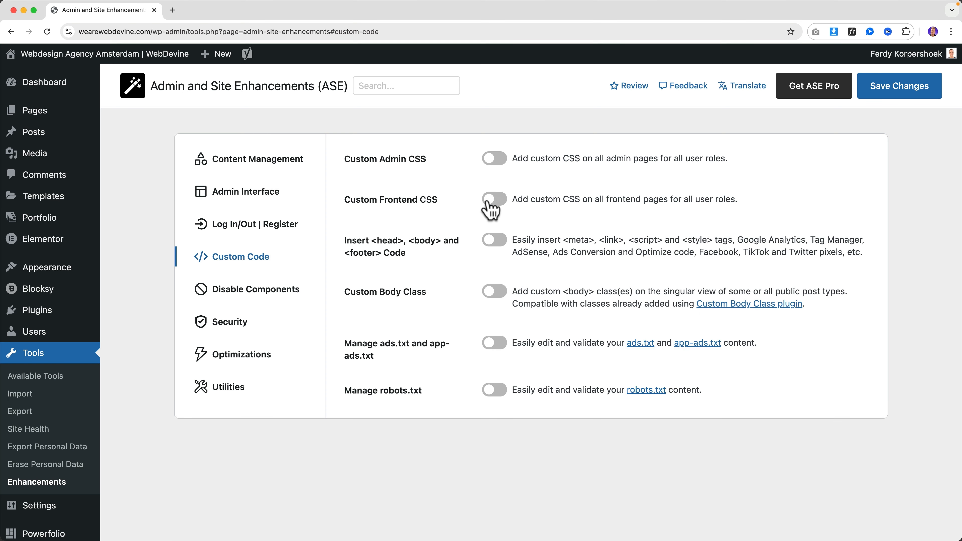
{"action": "left_click_drag", "start_coordinate": [350, 239], "coordinate": [395, 240]}
{"action": "left_click", "coordinate": [396, 239]}
Enable Insert <head>, <body> and <footer> Code and look through its expanded code editors
{"action": "left_click", "coordinate": [505, 239]}
{"action": "left_click", "coordinate": [541, 284]}
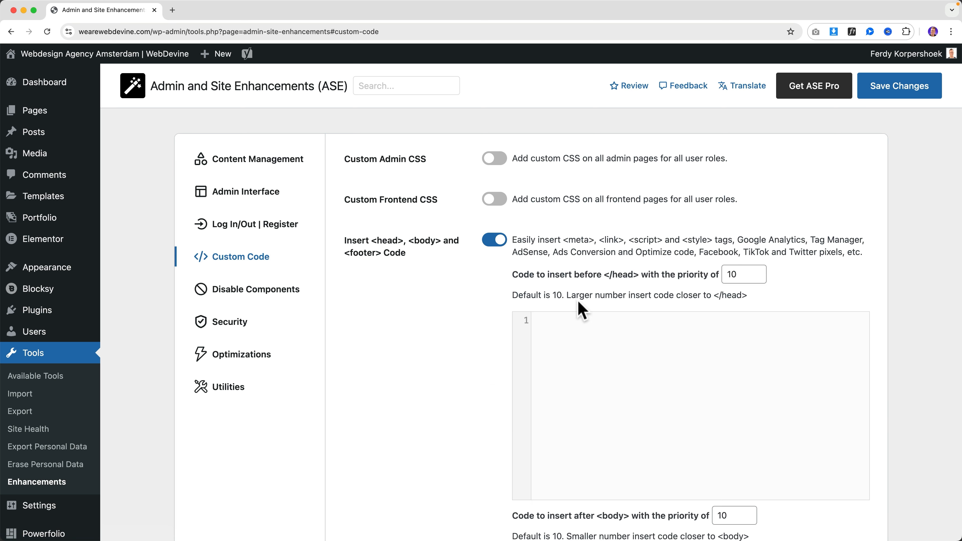
{"action": "scroll", "coordinate": [592, 245], "scroll_direction": "down", "scroll_amount": 5}
{"action": "scroll", "coordinate": [587, 212], "scroll_direction": "down", "scroll_amount": 1}
{"action": "left_click", "coordinate": [586, 188]}
{"action": "scroll", "coordinate": [587, 192], "scroll_direction": "up", "scroll_amount": 2}
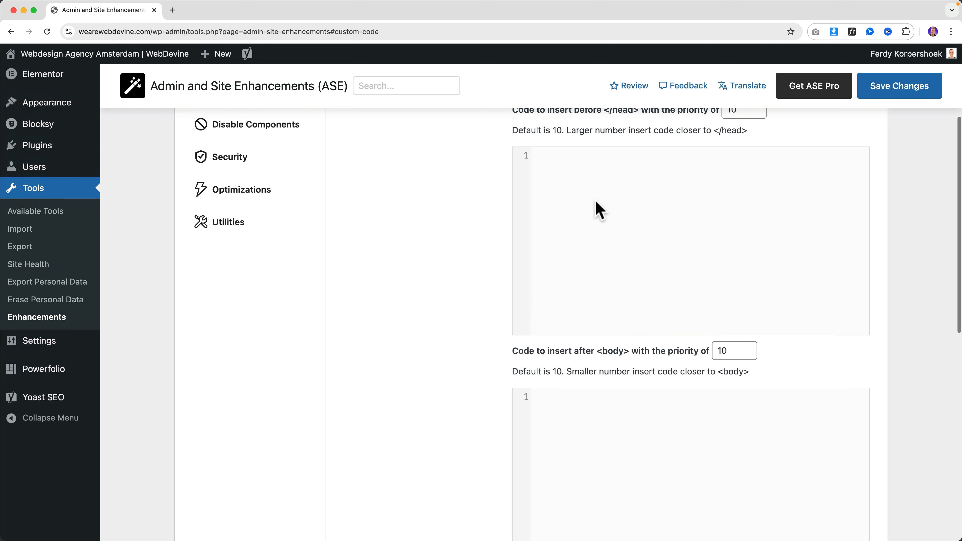
{"action": "scroll", "coordinate": [597, 194], "scroll_direction": "up", "scroll_amount": 1}
{"action": "scroll", "coordinate": [580, 327], "scroll_direction": "down", "scroll_amount": 3}
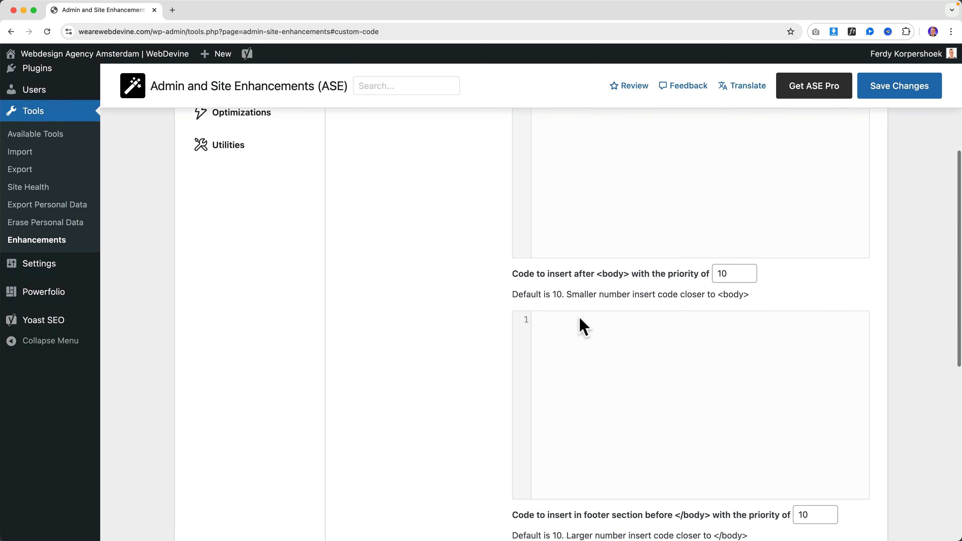
{"action": "left_click", "coordinate": [606, 343]}
{"action": "scroll", "coordinate": [605, 343], "scroll_direction": "down", "scroll_amount": 6}
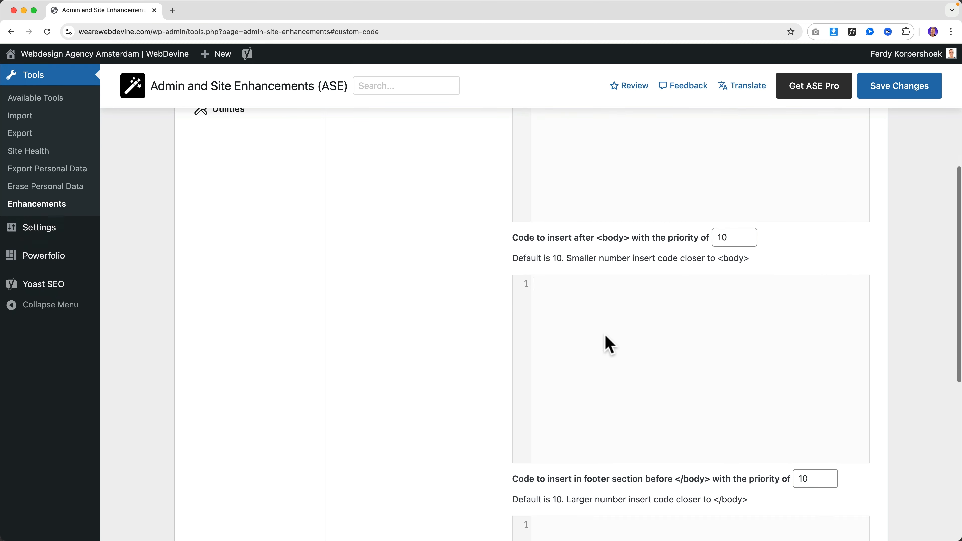
{"action": "scroll", "coordinate": [614, 434], "scroll_direction": "down", "scroll_amount": 6}
{"action": "scroll", "coordinate": [617, 396], "scroll_direction": "up", "scroll_amount": 15}
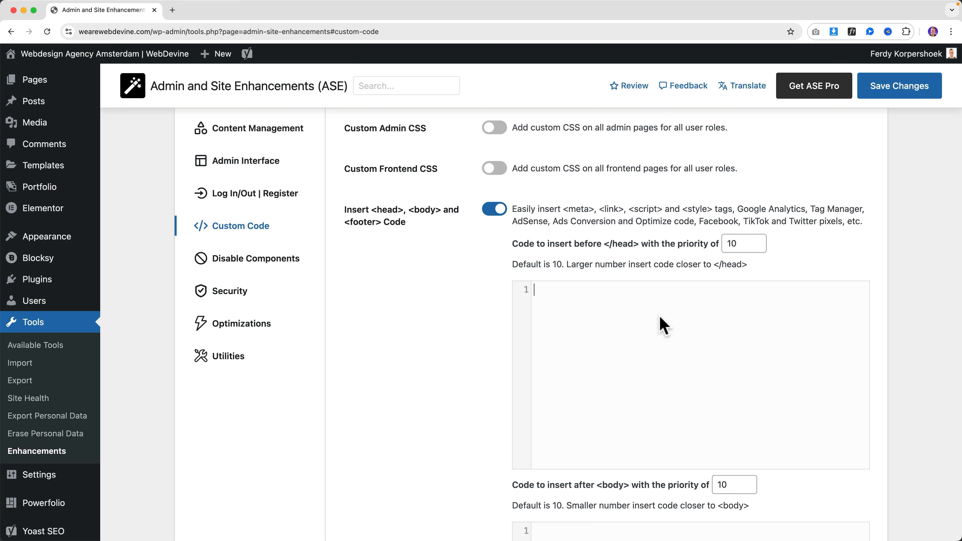
Save the Custom Code settings and open the live homepage in a new tab
{"action": "left_click", "coordinate": [582, 293]}
{"action": "left_click", "coordinate": [896, 85]}
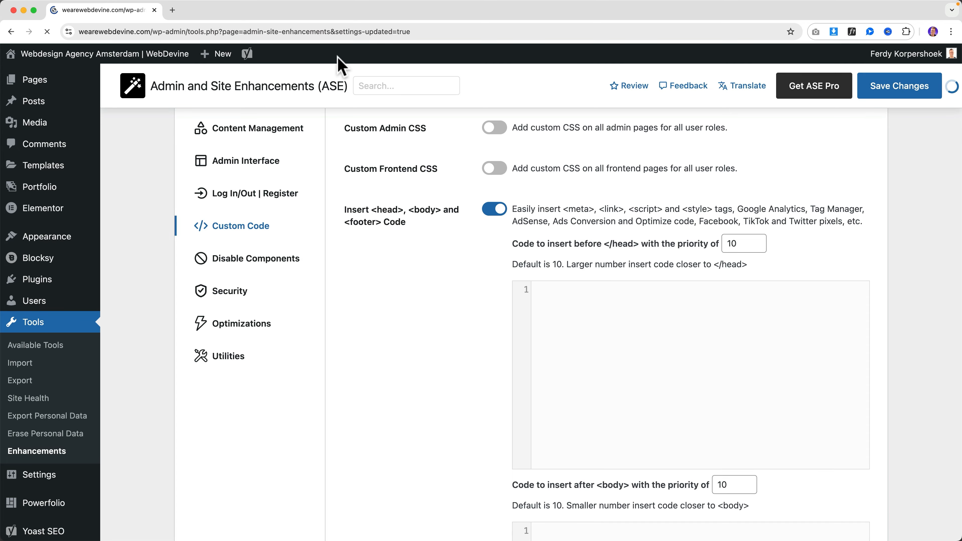
{"action": "left_click", "coordinate": [152, 53], "text": "super"}
{"action": "left_click", "coordinate": [191, 12]}
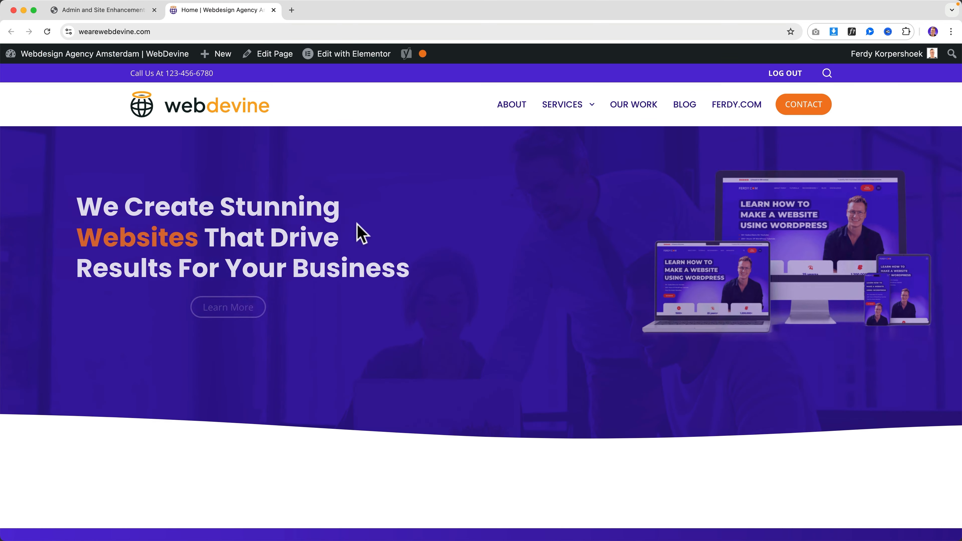
Inspect the homepage's 'Stunning' heading and expand the <head> element in DevTools Elements
{"action": "right_click", "coordinate": [359, 216]}
{"action": "mouse_move", "coordinate": [390, 332]}
{"action": "left_click", "coordinate": [388, 317]}
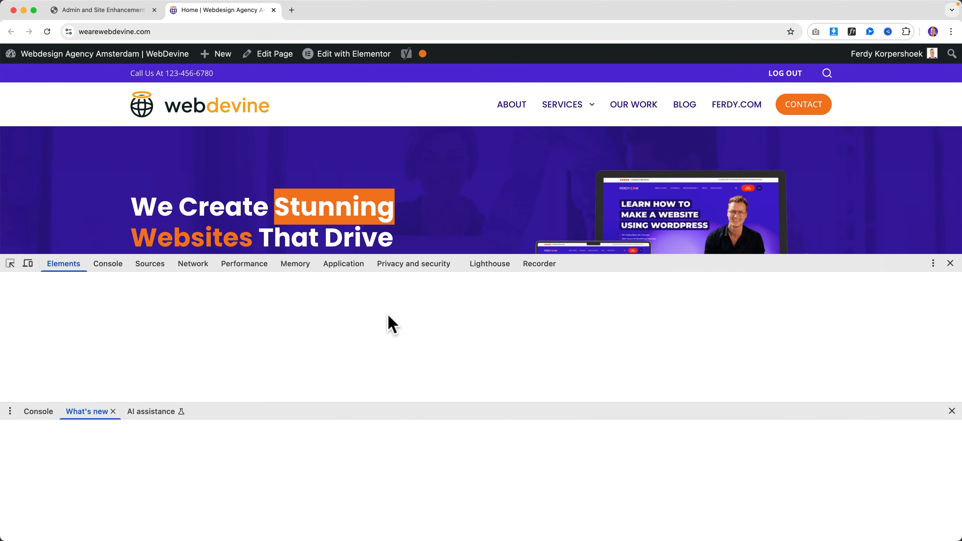
{"action": "scroll", "coordinate": [184, 342], "scroll_direction": "up", "scroll_amount": 10}
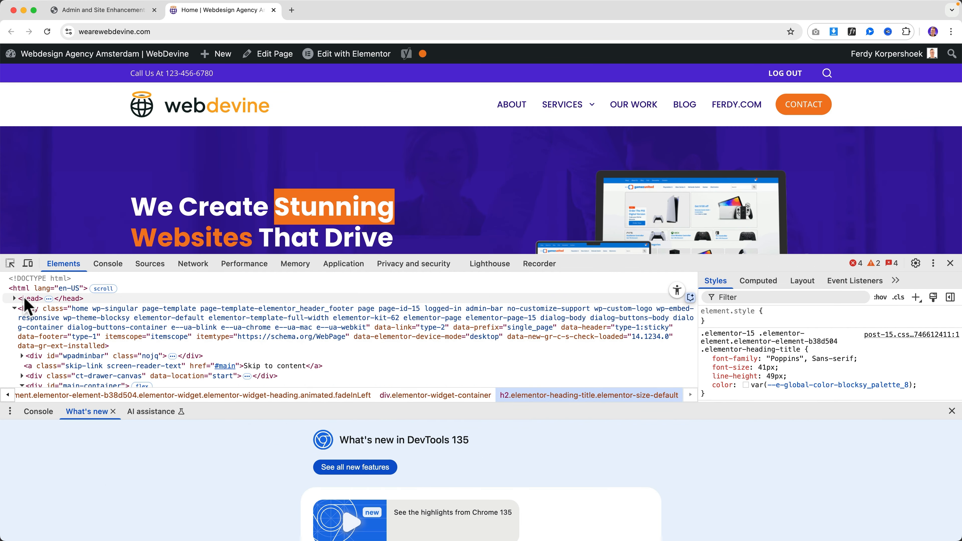
{"action": "left_click", "coordinate": [23, 302]}
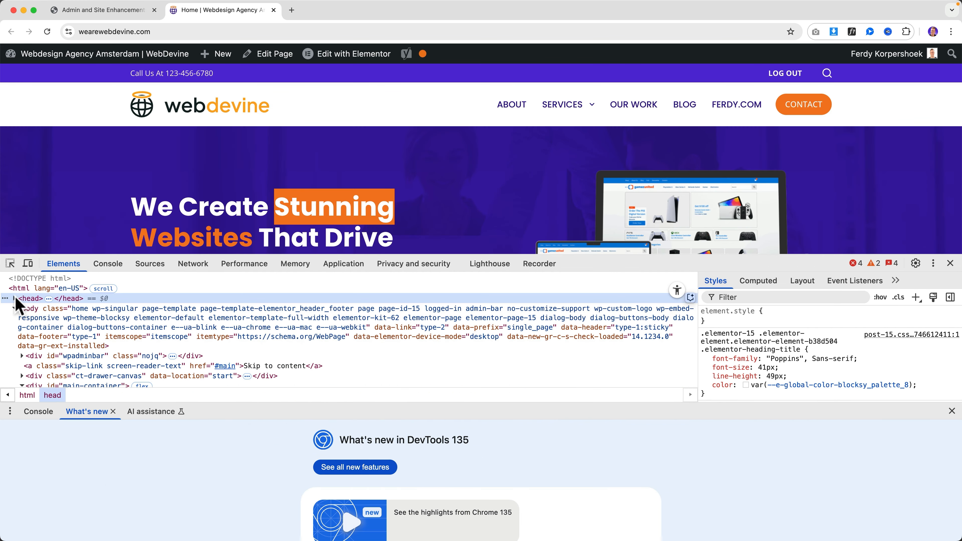
{"action": "left_click", "coordinate": [15, 299]}
{"action": "scroll", "coordinate": [100, 365], "scroll_direction": "down", "scroll_amount": 4}
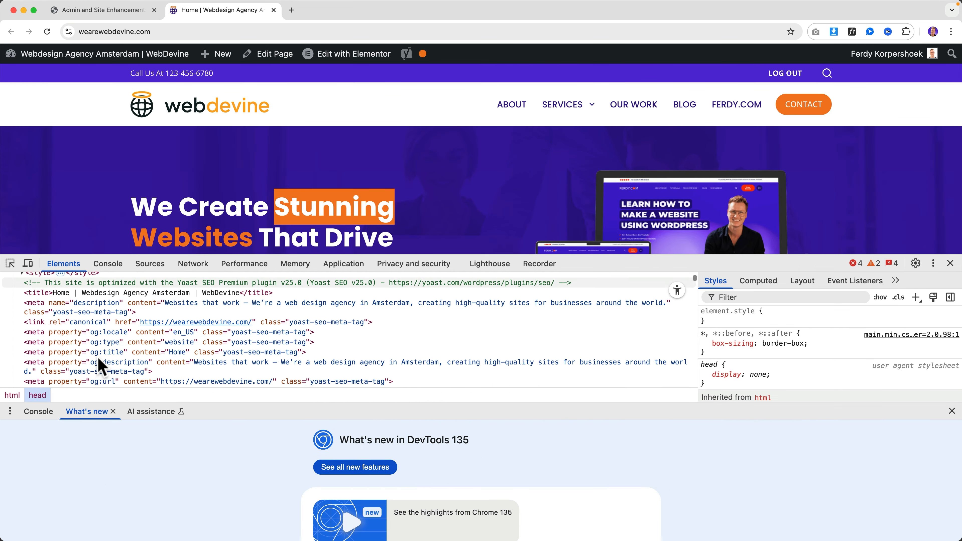
{"action": "scroll", "coordinate": [100, 365], "scroll_direction": "up", "scroll_amount": 4}
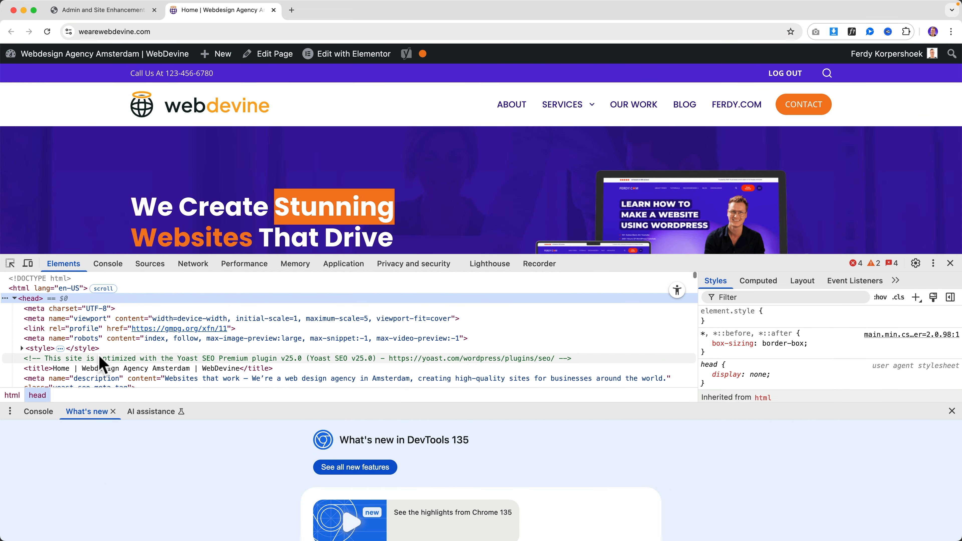
Close DevTools and return to the ASE Custom Code settings tab
{"action": "left_click", "coordinate": [950, 263]}
{"action": "left_click", "coordinate": [91, 11]}
{"action": "scroll", "coordinate": [492, 288], "scroll_direction": "down", "scroll_amount": 3}
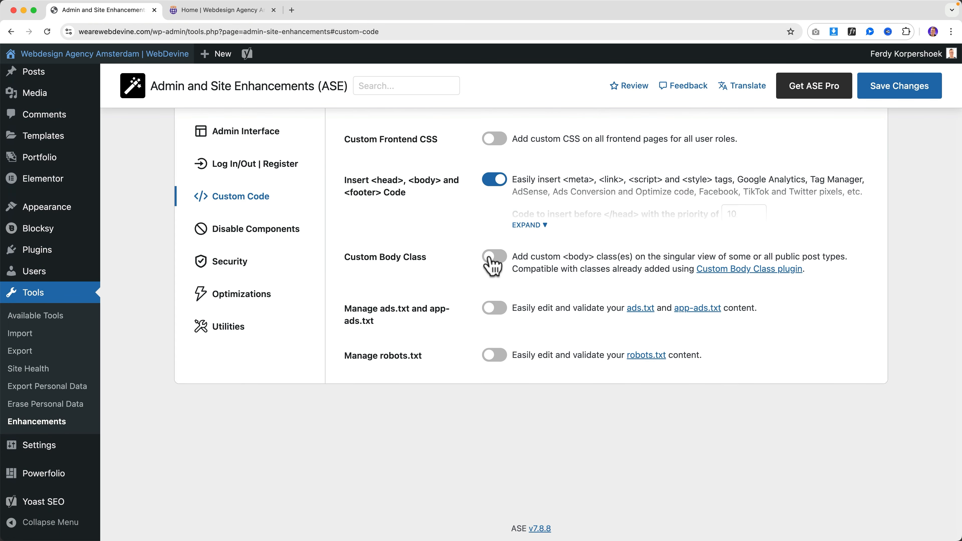
Try Custom Body Class with the Pages post type, then switch it back off
{"action": "left_click", "coordinate": [491, 259]}
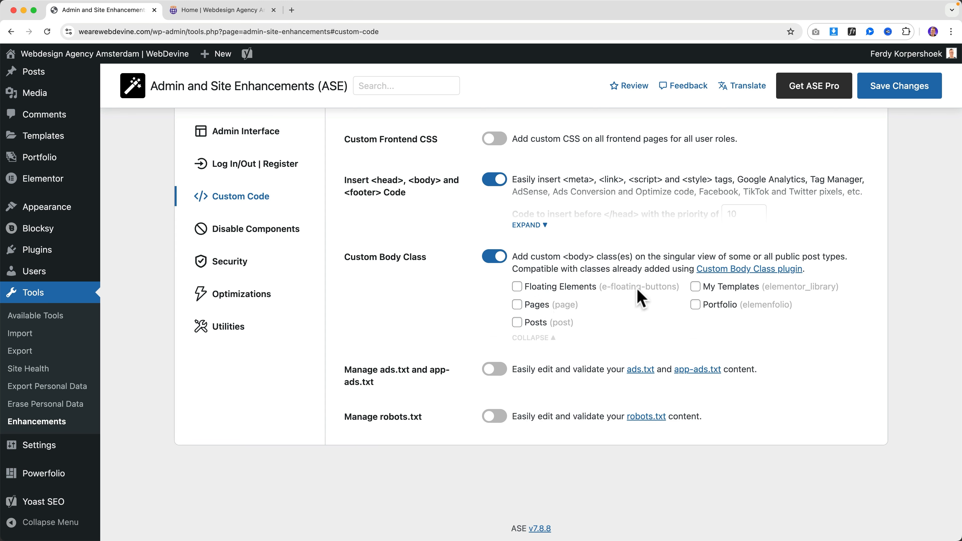
{"action": "left_click", "coordinate": [521, 307]}
{"action": "left_click", "coordinate": [521, 308]}
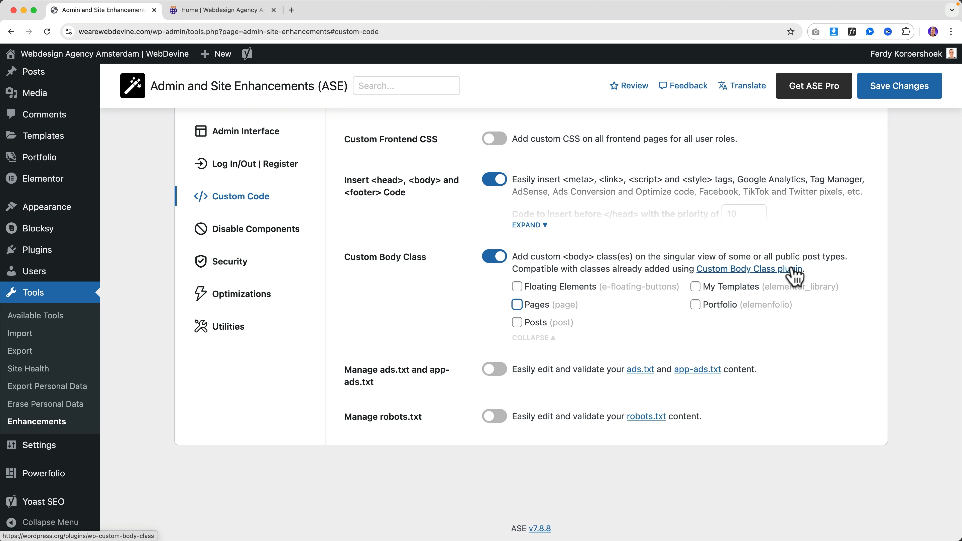
{"action": "left_click", "coordinate": [493, 259]}
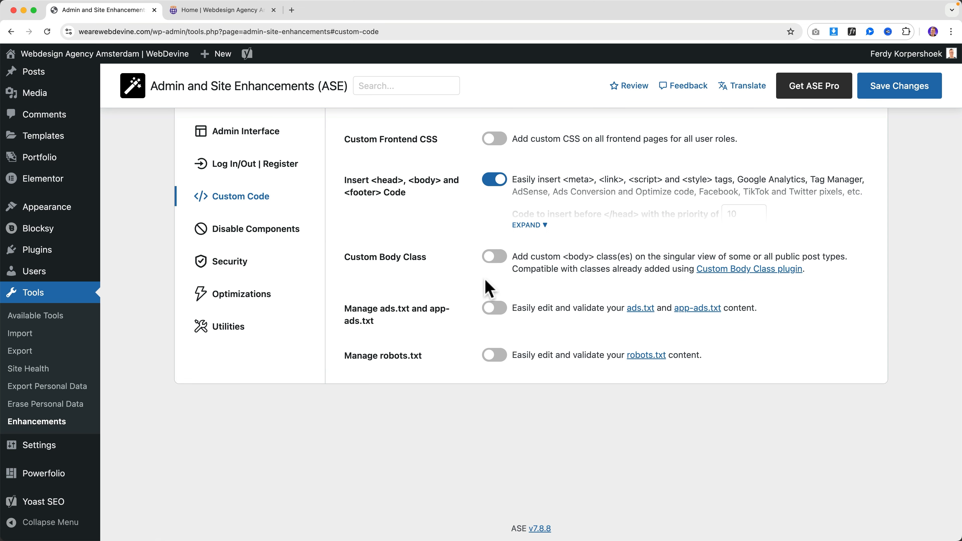
{"action": "right_click", "coordinate": [761, 273]}
{"action": "left_click", "coordinate": [878, 246]}
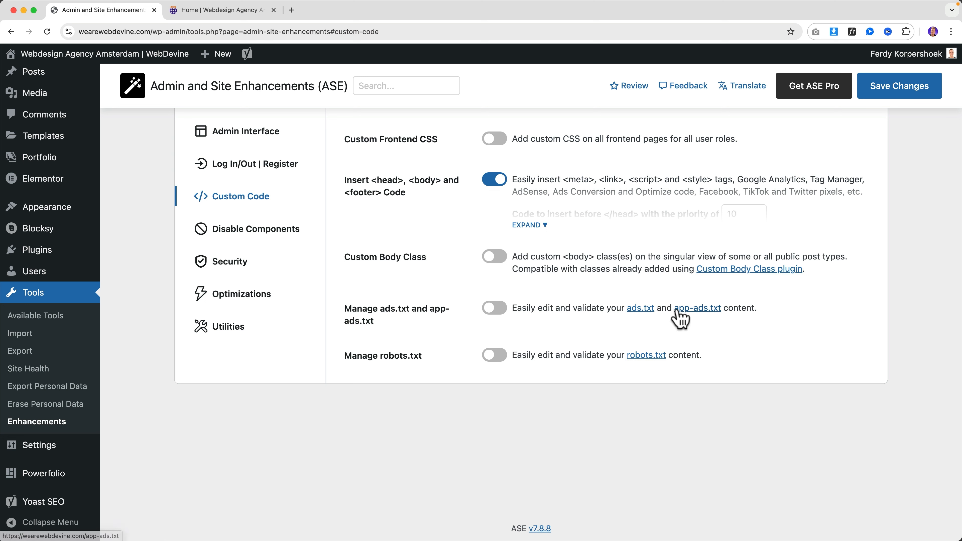
Enable Manage ads.txt to view its content editor, then turn it off
{"action": "left_click", "coordinate": [491, 311]}
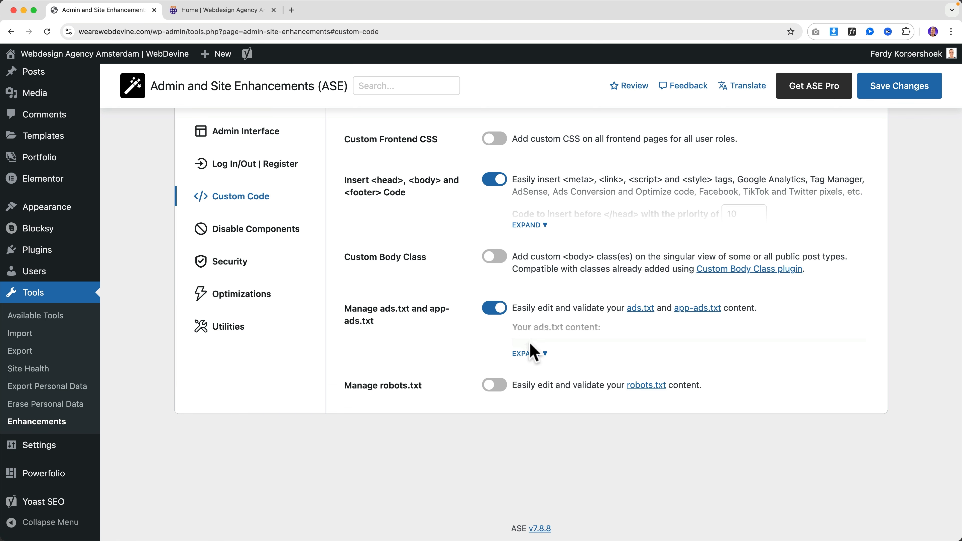
{"action": "scroll", "coordinate": [583, 368], "scroll_direction": "down", "scroll_amount": 5}
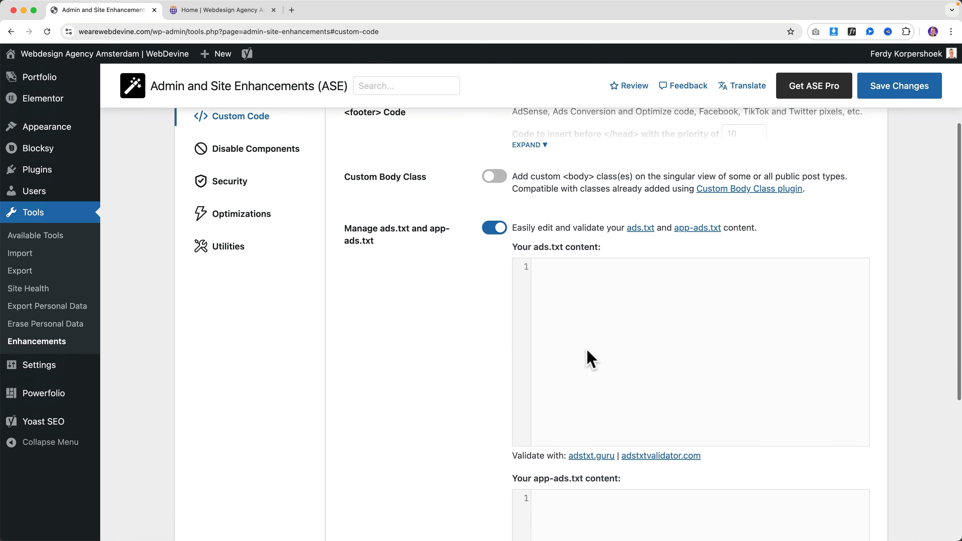
{"action": "left_click", "coordinate": [591, 348]}
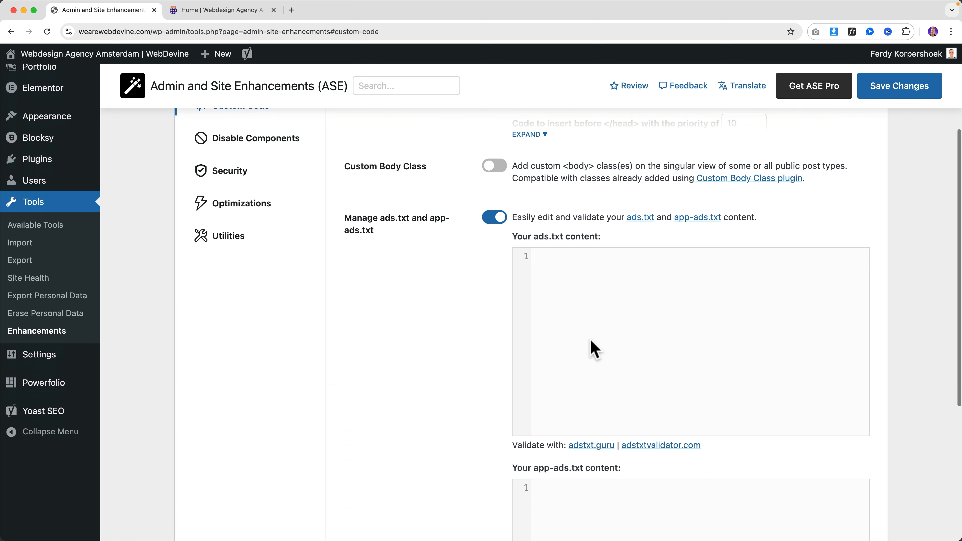
{"action": "left_click", "coordinate": [497, 222]}
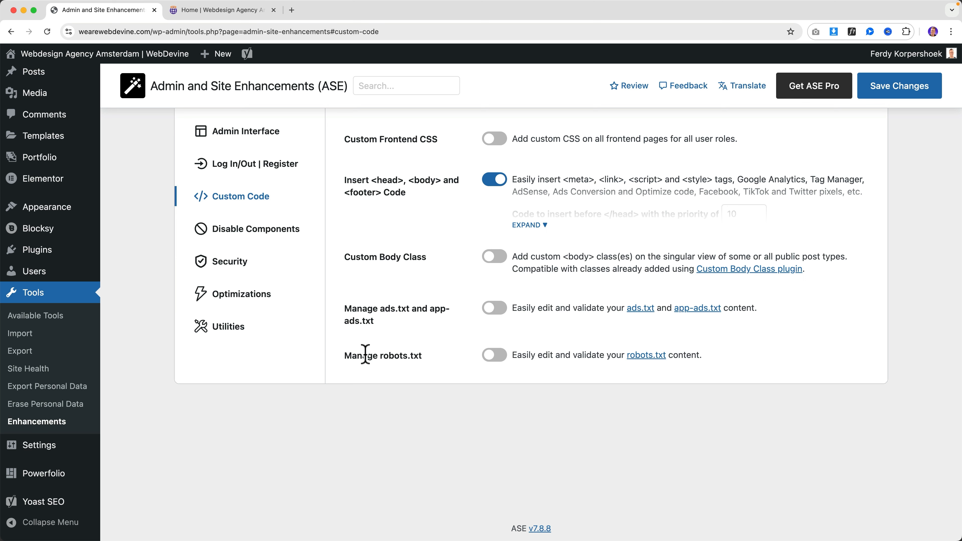
Preview the expanded Manage robots.txt rules, switch it back off, and save the settings
{"action": "left_click", "coordinate": [494, 355]}
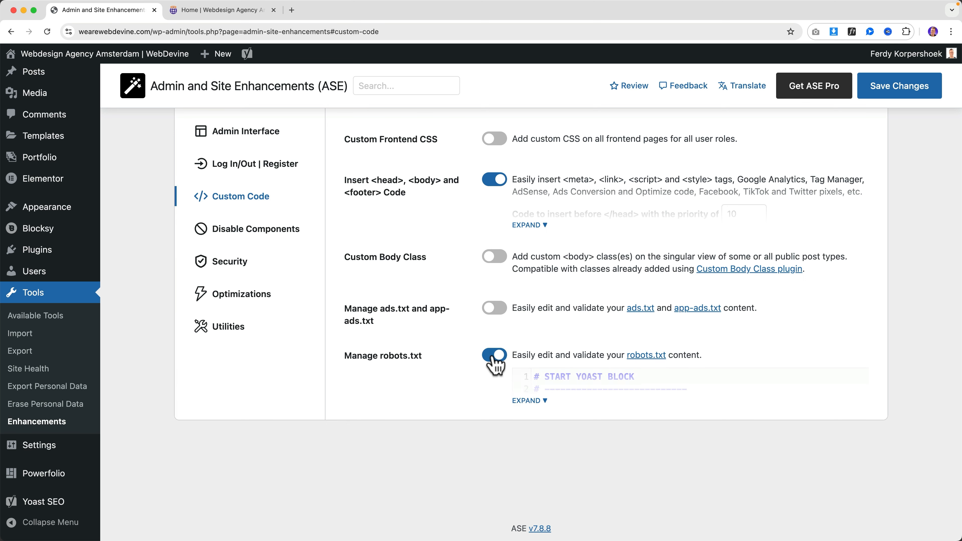
{"action": "left_click", "coordinate": [538, 402]}
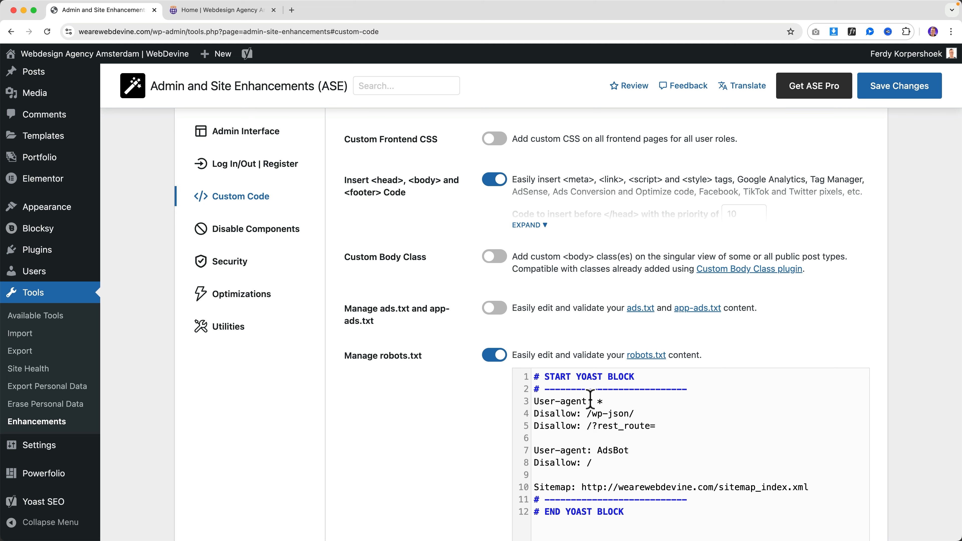
{"action": "scroll", "coordinate": [589, 396], "scroll_direction": "down", "scroll_amount": 5}
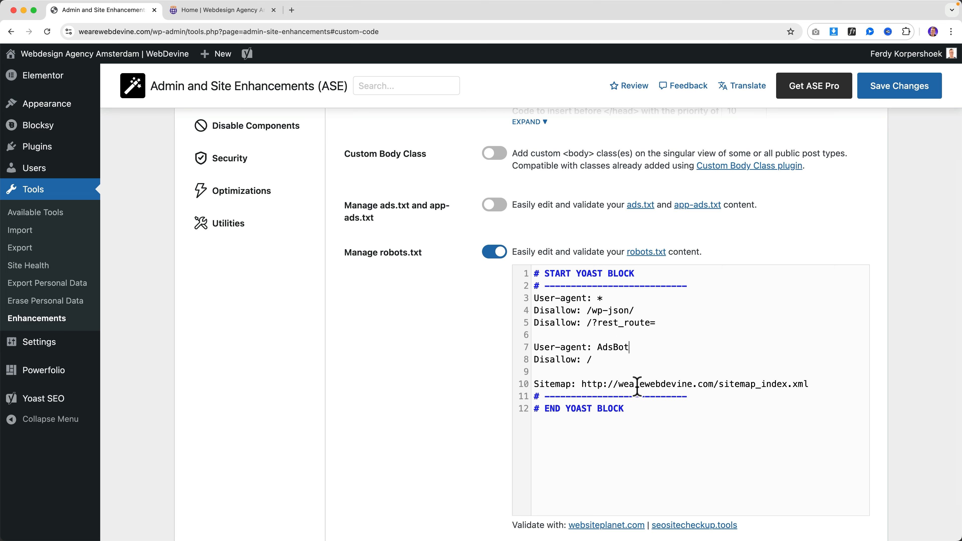
{"action": "scroll", "coordinate": [644, 432], "scroll_direction": "down", "scroll_amount": 3}
{"action": "scroll", "coordinate": [579, 424], "scroll_direction": "up", "scroll_amount": 10}
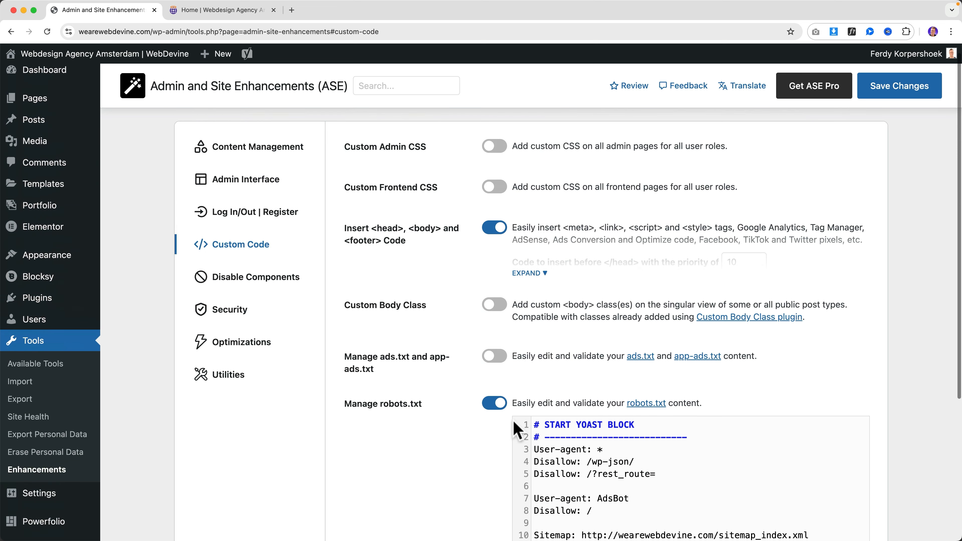
{"action": "left_click", "coordinate": [494, 403]}
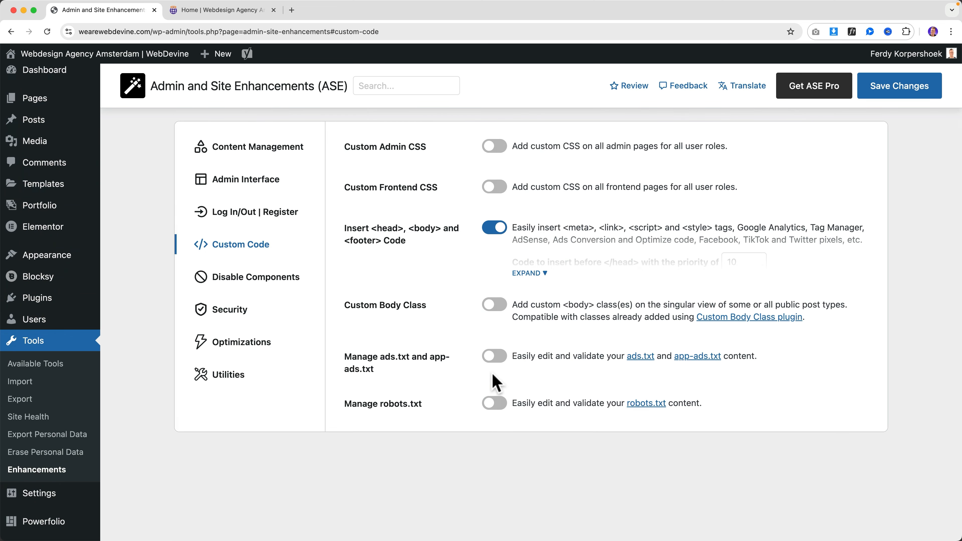
{"action": "left_click", "coordinate": [870, 97]}
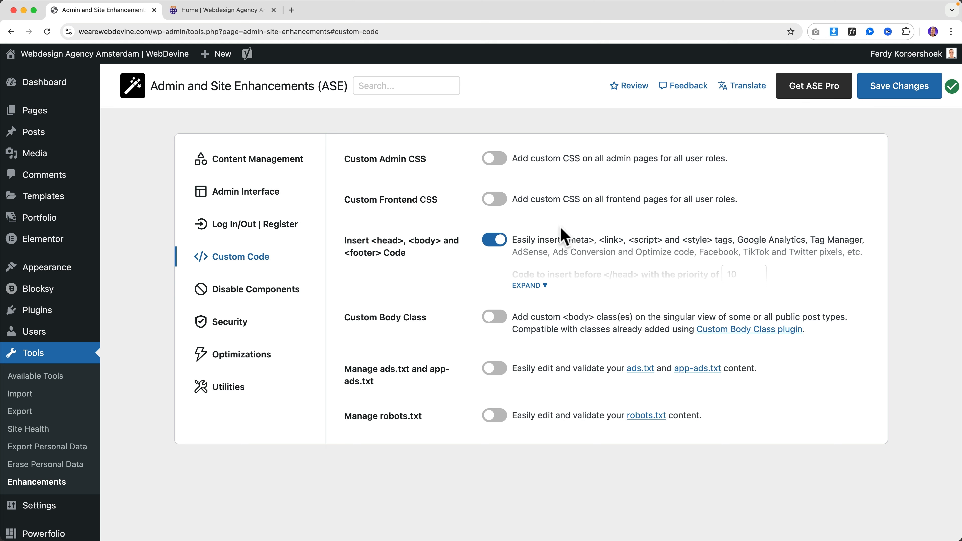
Open Disable Components and a new post in the block editor in another tab
{"action": "left_click", "coordinate": [265, 300]}
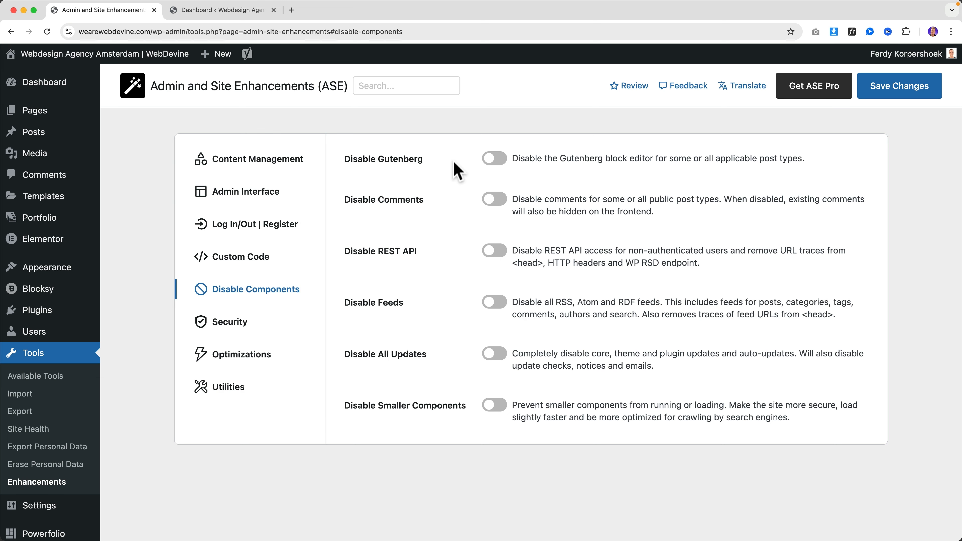
{"action": "mouse_move", "coordinate": [67, 137]}
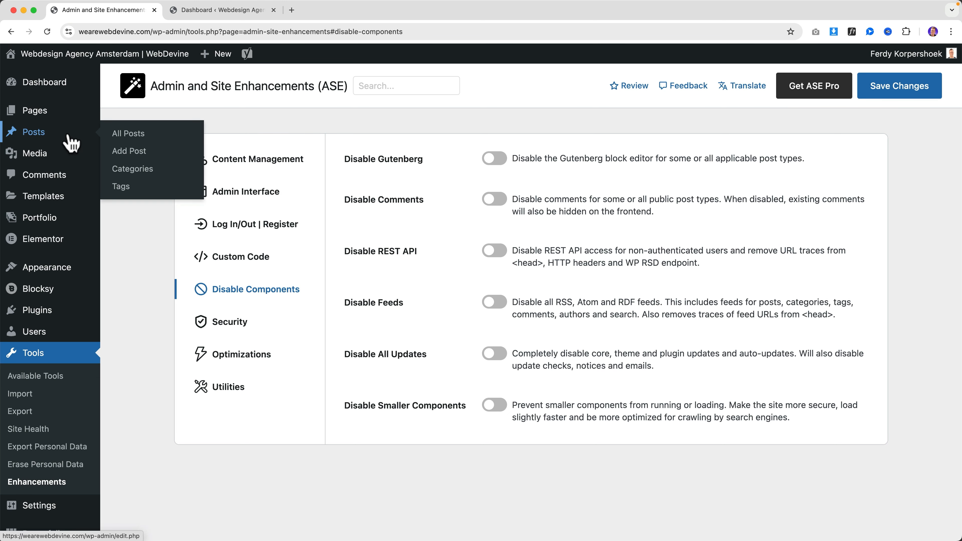
{"action": "left_click", "coordinate": [133, 155], "text": "super"}
{"action": "left_click", "coordinate": [326, 10]}
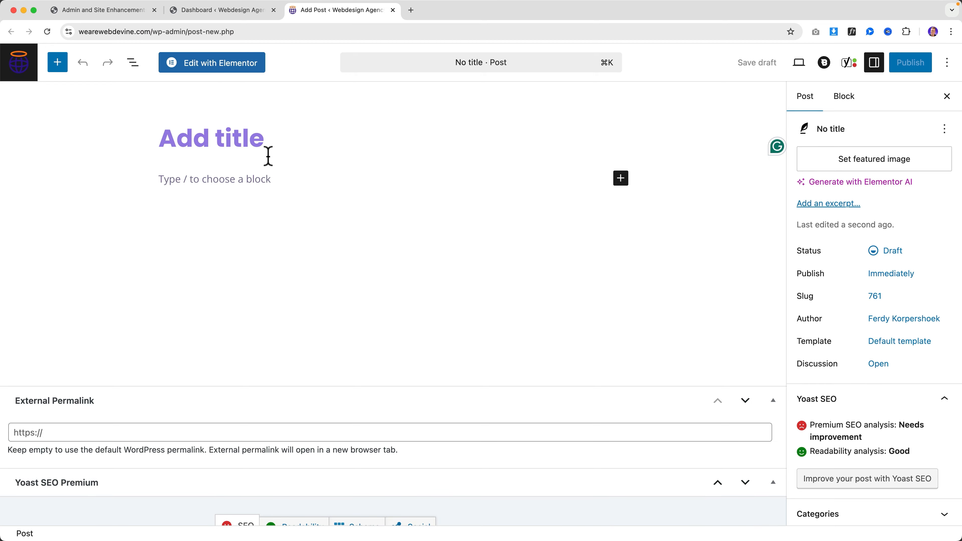
{"action": "left_click", "coordinate": [118, 14]}
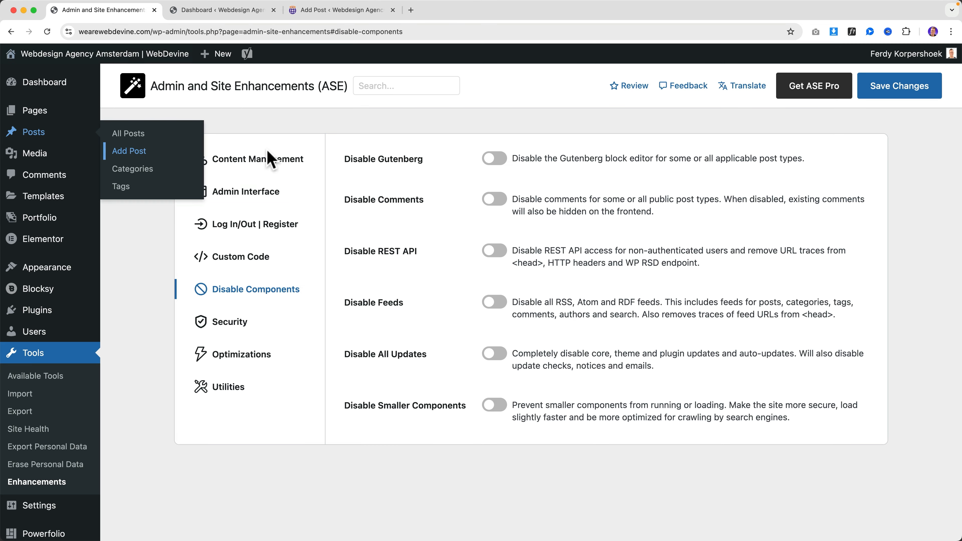
Enable Disable Gutenberg for Posts only and save the setting
{"action": "left_click", "coordinate": [492, 167]}
{"action": "left_click", "coordinate": [530, 206]}
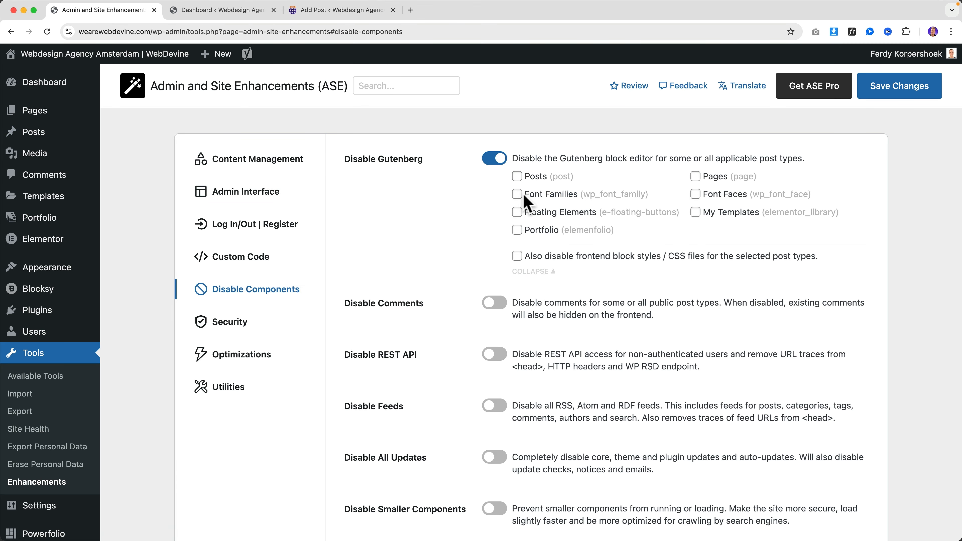
{"action": "left_click", "coordinate": [517, 177]}
{"action": "left_click", "coordinate": [884, 98]}
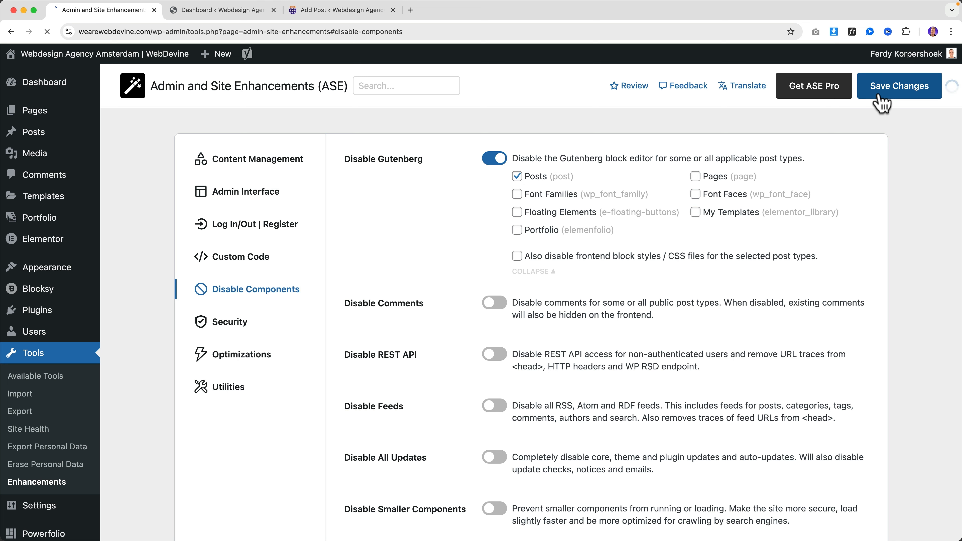
Reload the new post to confirm the classic editor, then reopen the Gutenberg post-type options
{"action": "left_click", "coordinate": [375, 10]}
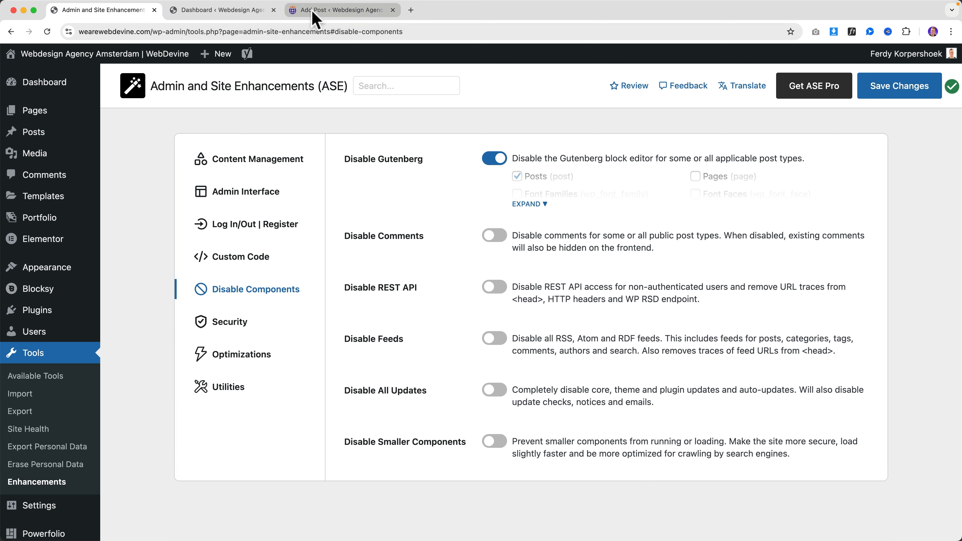
{"action": "key", "text": "super+r"}
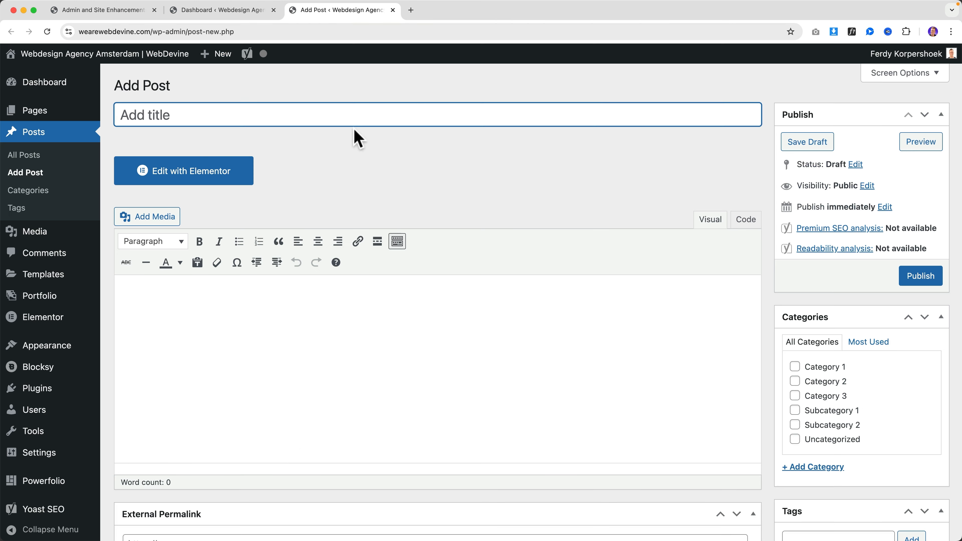
{"action": "left_click", "coordinate": [239, 304]}
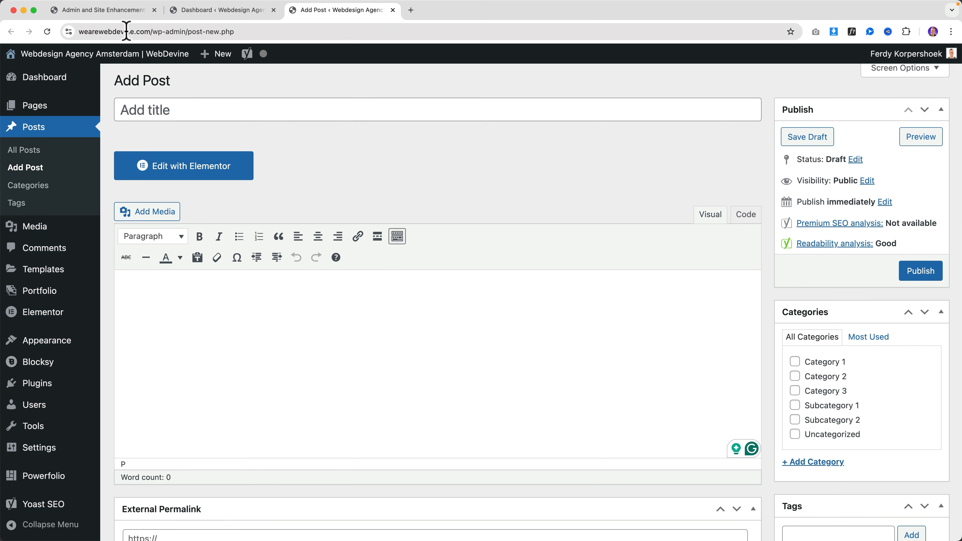
{"action": "left_click", "coordinate": [123, 10]}
{"action": "left_click", "coordinate": [530, 203]}
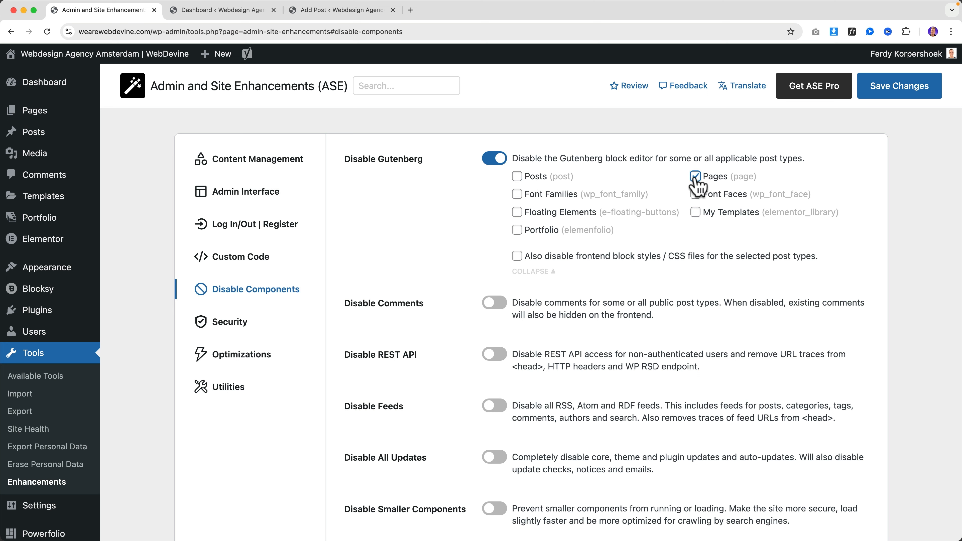
Turn off Disable Gutenberg and switch on Disable Comments, ticking Pages, Media and Floating Elements
{"action": "left_click", "coordinate": [495, 158]}
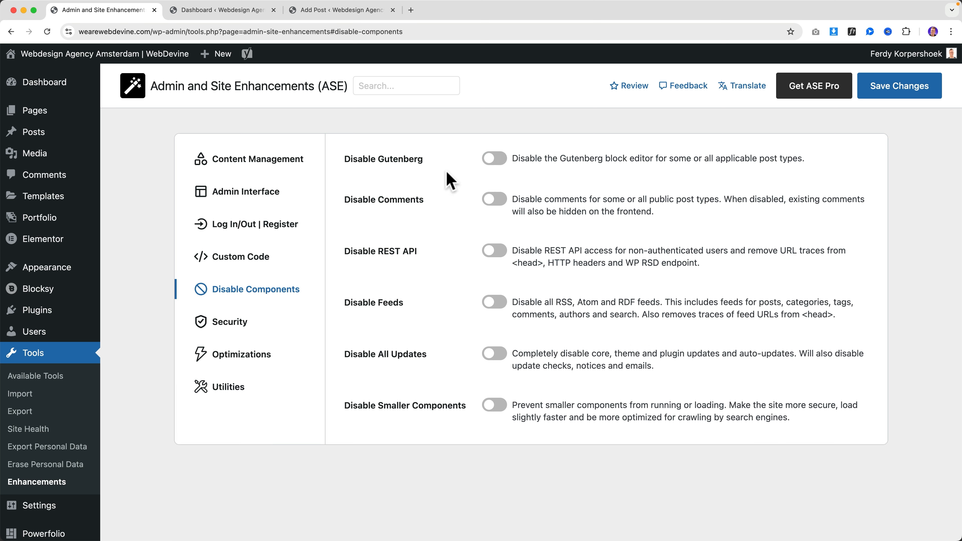
{"action": "left_click", "coordinate": [494, 200]}
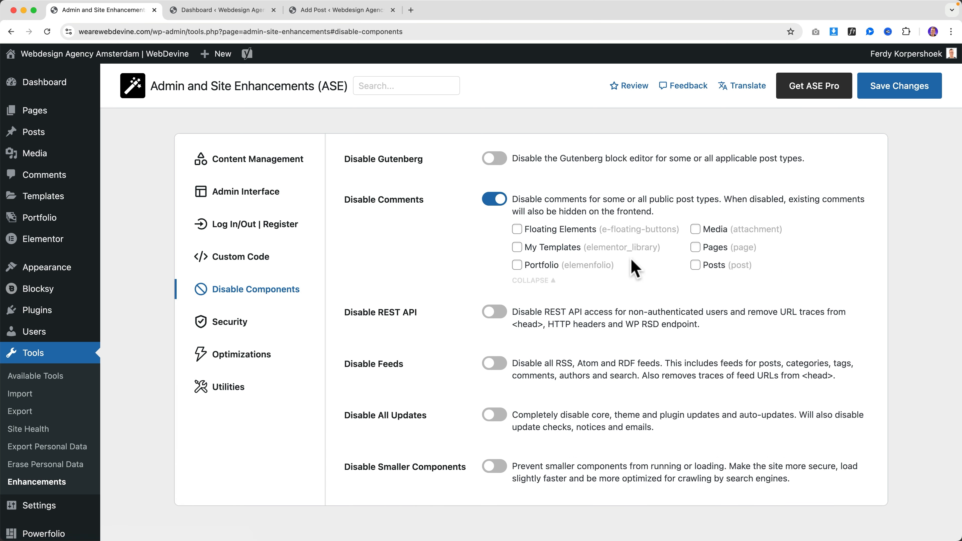
{"action": "left_click", "coordinate": [697, 248]}
{"action": "left_click", "coordinate": [694, 231]}
{"action": "left_click", "coordinate": [558, 229]}
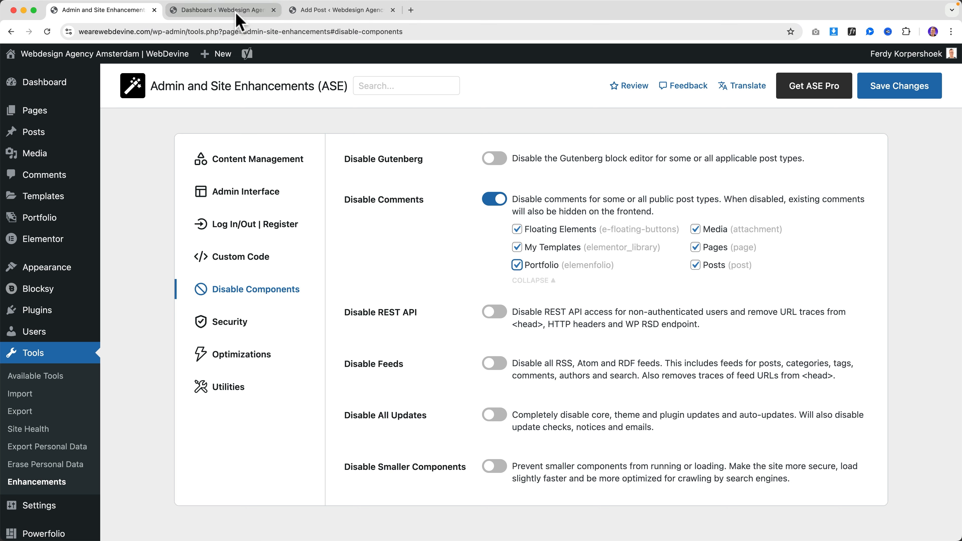
Check the live blog post '5 Reasons Why You Should Always Use A VPN' for comments, then return to ASE
{"action": "left_click", "coordinate": [332, 10]}
{"action": "left_click", "coordinate": [247, 11]}
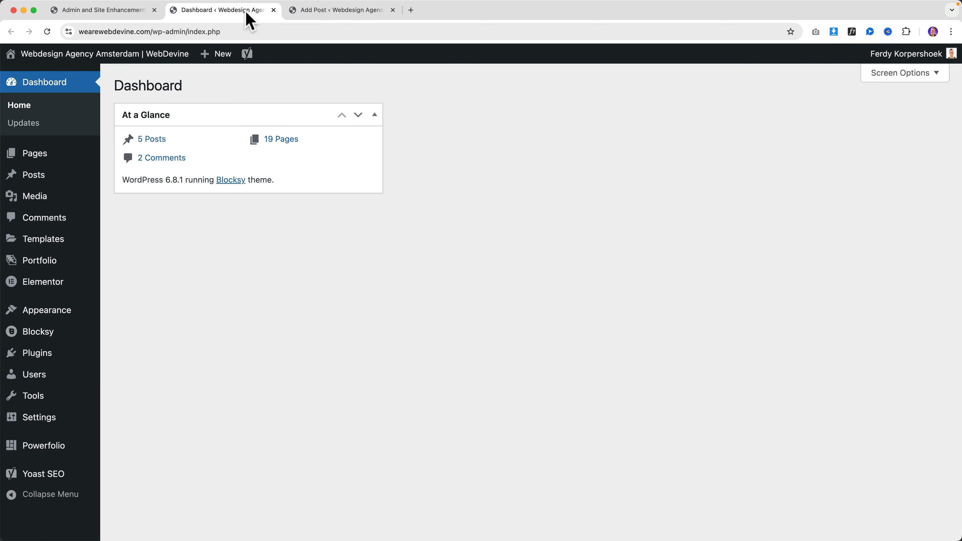
{"action": "left_click", "coordinate": [122, 57]}
{"action": "left_click", "coordinate": [682, 110]}
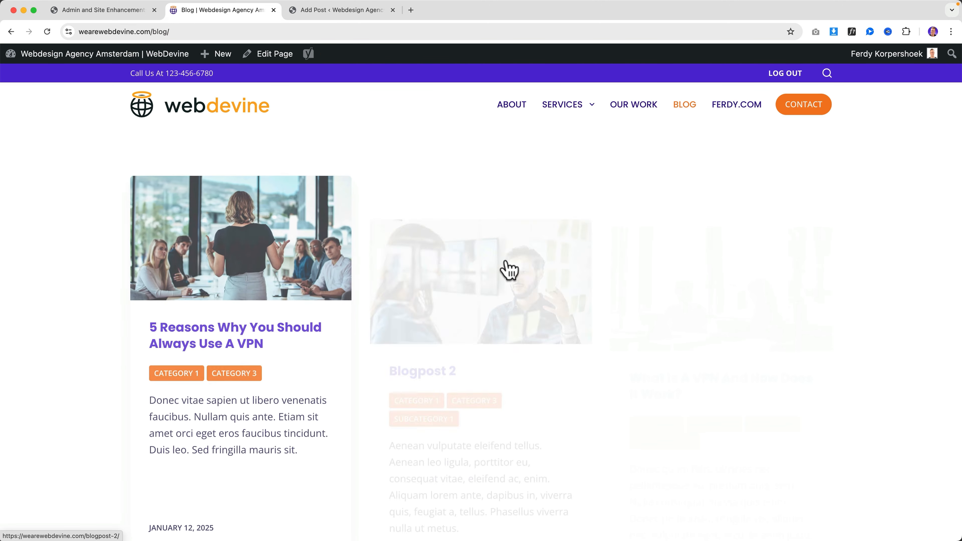
{"action": "scroll", "coordinate": [370, 268], "scroll_direction": "down", "scroll_amount": 2}
{"action": "scroll", "coordinate": [369, 269], "scroll_direction": "down", "scroll_amount": 5}
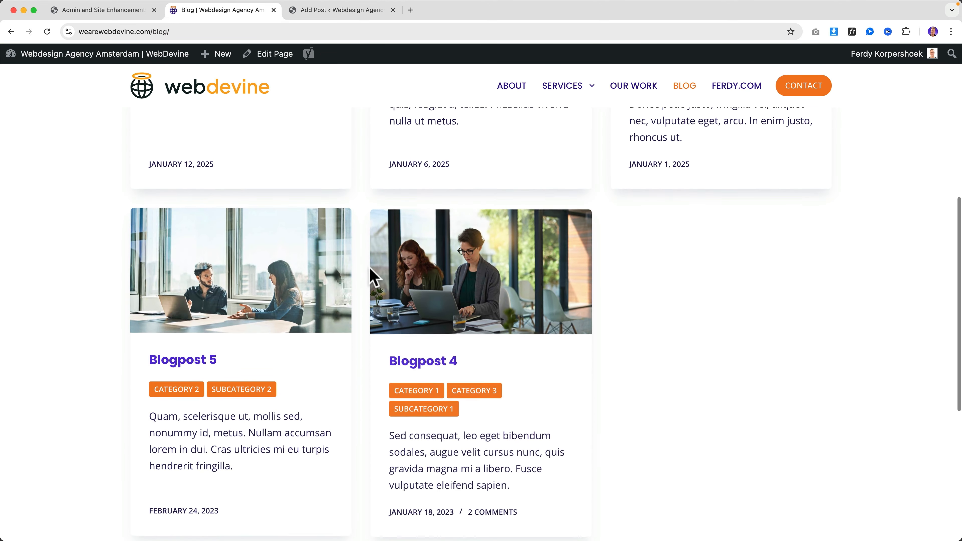
{"action": "scroll", "coordinate": [369, 268], "scroll_direction": "up", "scroll_amount": 8}
{"action": "left_click", "coordinate": [243, 324]}
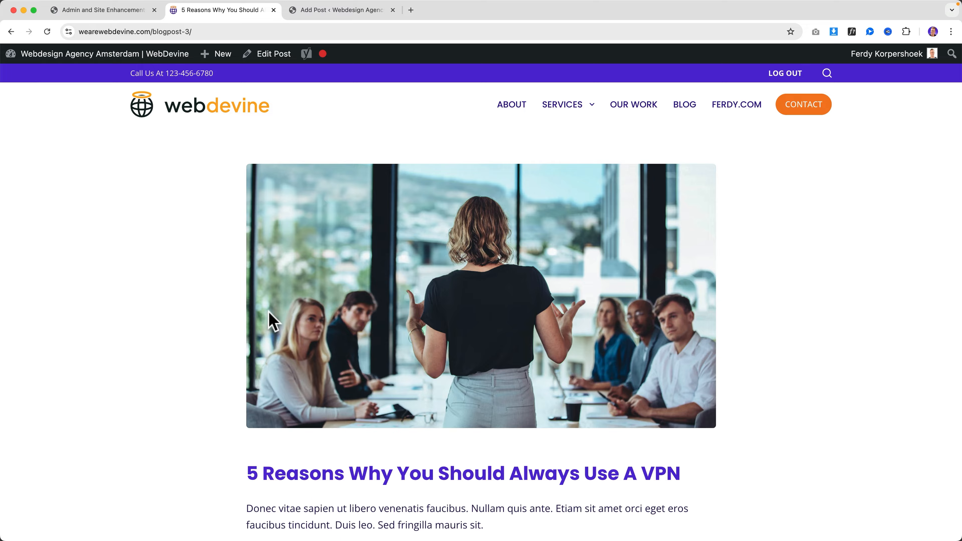
{"action": "scroll", "coordinate": [273, 314], "scroll_direction": "down", "scroll_amount": 15}
{"action": "scroll", "coordinate": [295, 320], "scroll_direction": "down", "scroll_amount": 8}
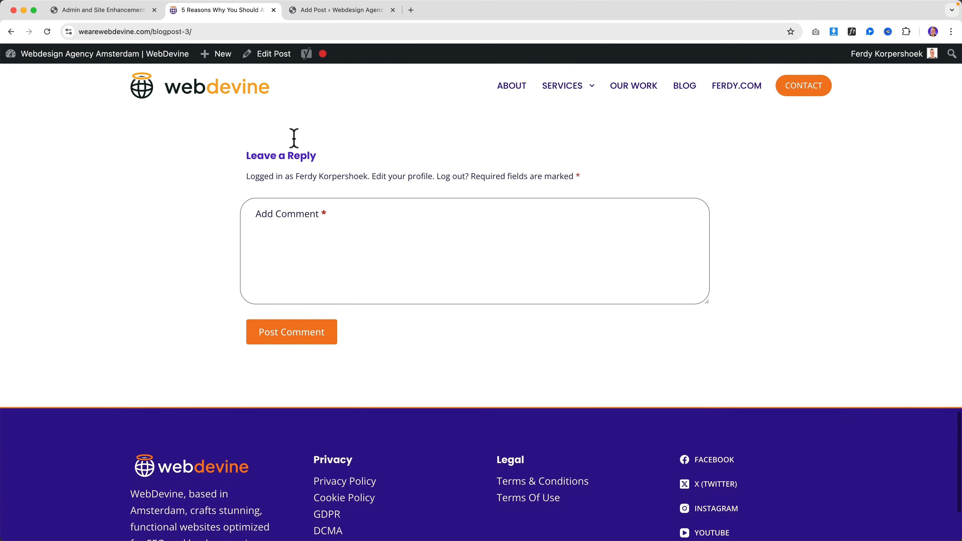
{"action": "left_click", "coordinate": [82, 9]}
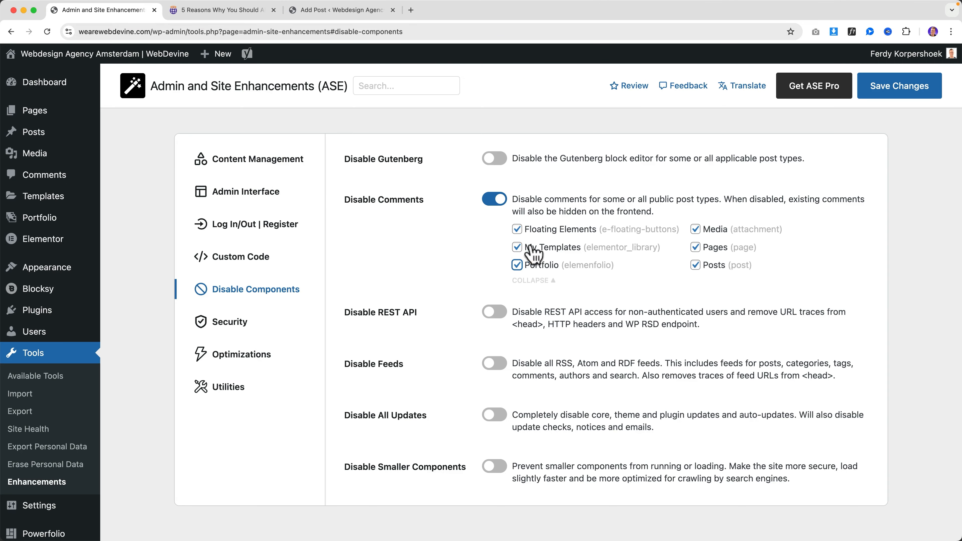
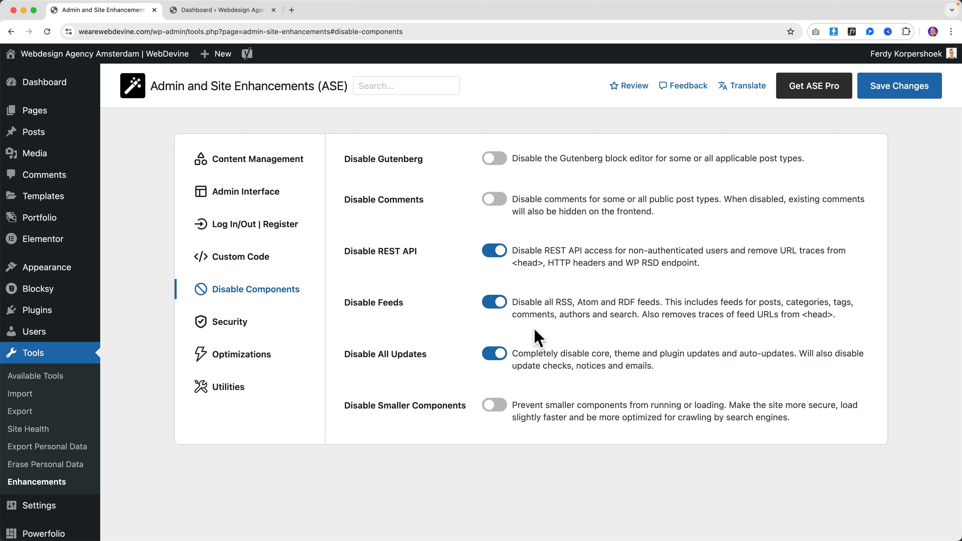
Save the ASE settings, then turn off Disable All Updates so core, theme and plugin updates run again
{"action": "left_click", "coordinate": [911, 93]}
{"action": "left_click", "coordinate": [496, 353]}
Enable Disable Smaller Components and tick generator meta tag, RSS generator, resource version numbers and WLW manifest
{"action": "left_click", "coordinate": [496, 405]}
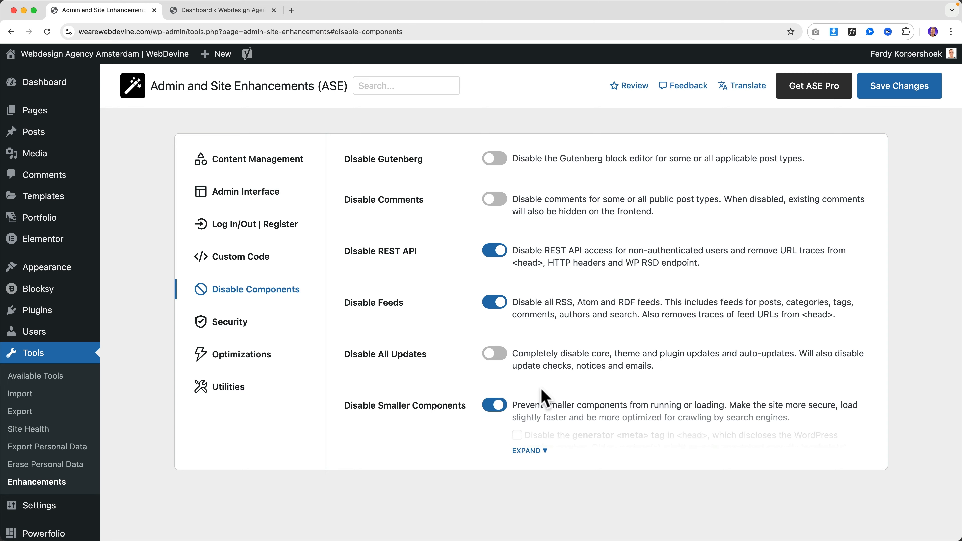
{"action": "left_click", "coordinate": [542, 450]}
{"action": "scroll", "coordinate": [597, 387], "scroll_direction": "down", "scroll_amount": 10}
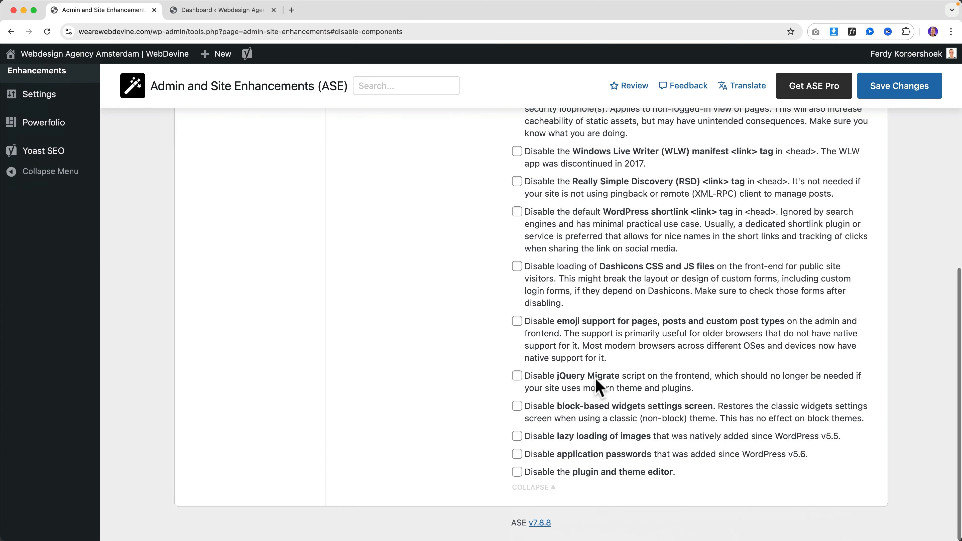
{"action": "scroll", "coordinate": [603, 381], "scroll_direction": "up", "scroll_amount": 4}
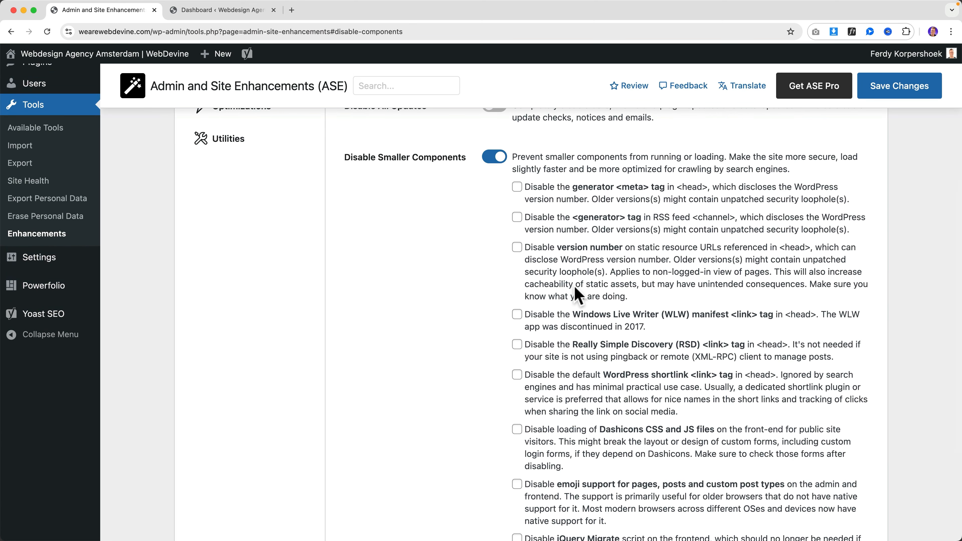
{"action": "scroll", "coordinate": [624, 227], "scroll_direction": "down", "scroll_amount": 1}
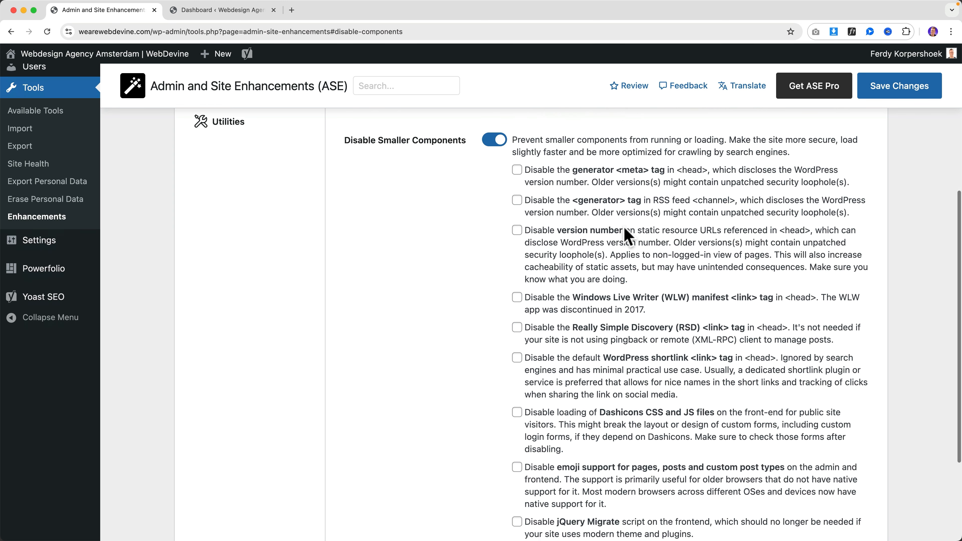
{"action": "left_click", "coordinate": [517, 160]}
{"action": "left_click", "coordinate": [517, 190]}
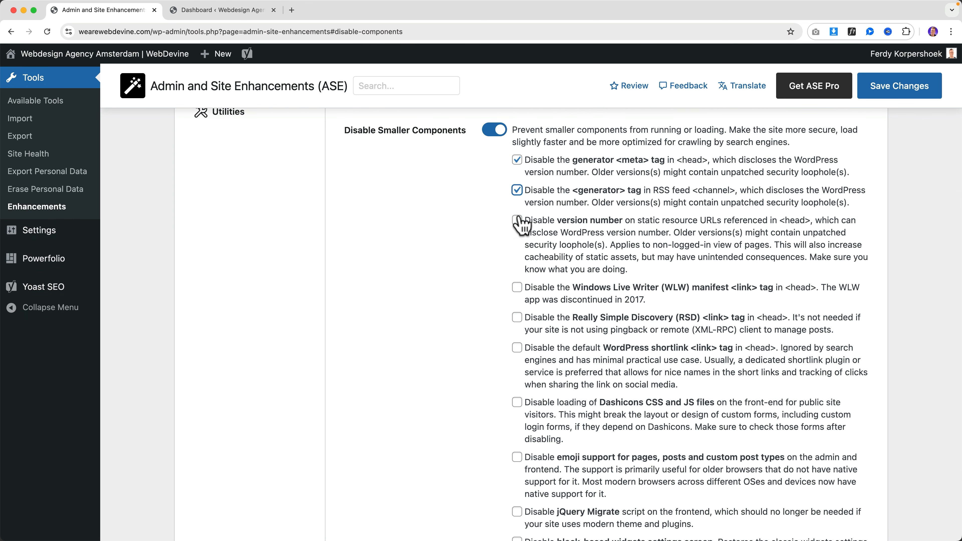
{"action": "left_click", "coordinate": [517, 220]}
{"action": "left_click", "coordinate": [517, 287]}
Tick the RSD link tag, shortlink tag, Dashicons loading and emoji support options
{"action": "scroll", "coordinate": [518, 291], "scroll_direction": "down", "scroll_amount": 2}
{"action": "left_click", "coordinate": [517, 263]}
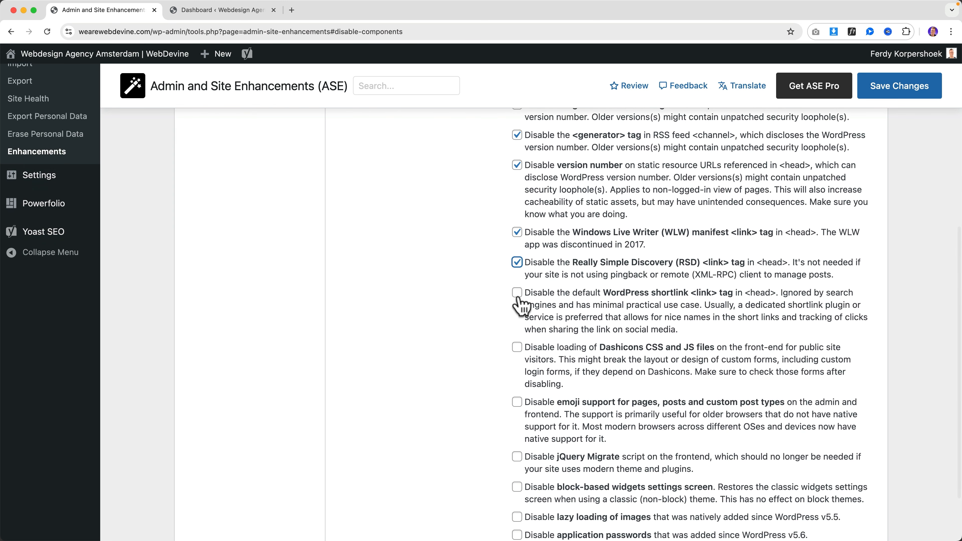
{"action": "left_click", "coordinate": [517, 296]}
{"action": "scroll", "coordinate": [518, 300], "scroll_direction": "down", "scroll_amount": 3}
{"action": "left_click", "coordinate": [517, 279]}
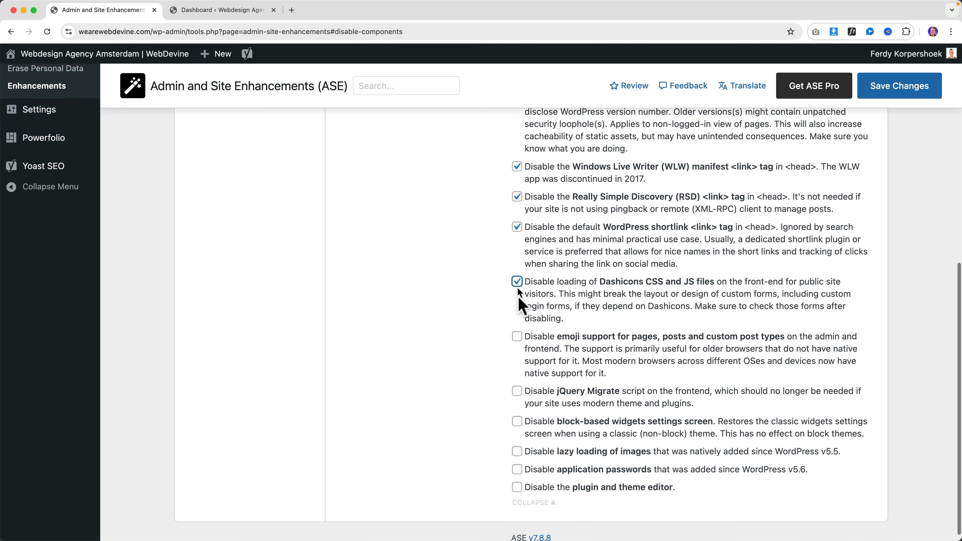
{"action": "left_click", "coordinate": [517, 333]}
{"action": "scroll", "coordinate": [517, 330], "scroll_direction": "down", "scroll_amount": 1}
Tick jQuery Migrate, block widgets, lazy loading, application passwords and plugin/theme editor, then save
{"action": "left_click", "coordinate": [517, 379]}
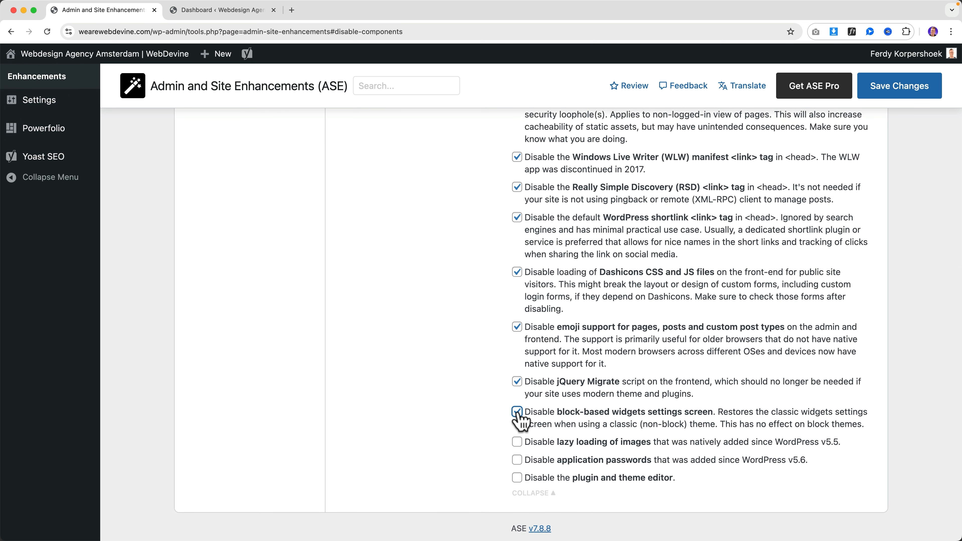
{"action": "left_click", "coordinate": [517, 408]}
{"action": "left_click", "coordinate": [517, 438]}
{"action": "left_click", "coordinate": [517, 461]}
{"action": "scroll", "coordinate": [524, 488], "scroll_direction": "up", "scroll_amount": 1}
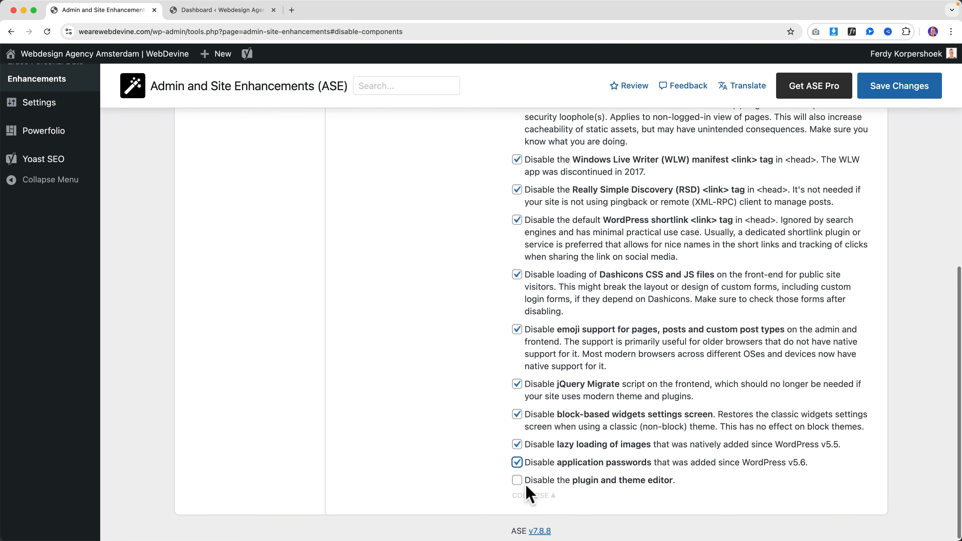
{"action": "left_click", "coordinate": [517, 477]}
{"action": "scroll", "coordinate": [729, 335], "scroll_direction": "up", "scroll_amount": 10}
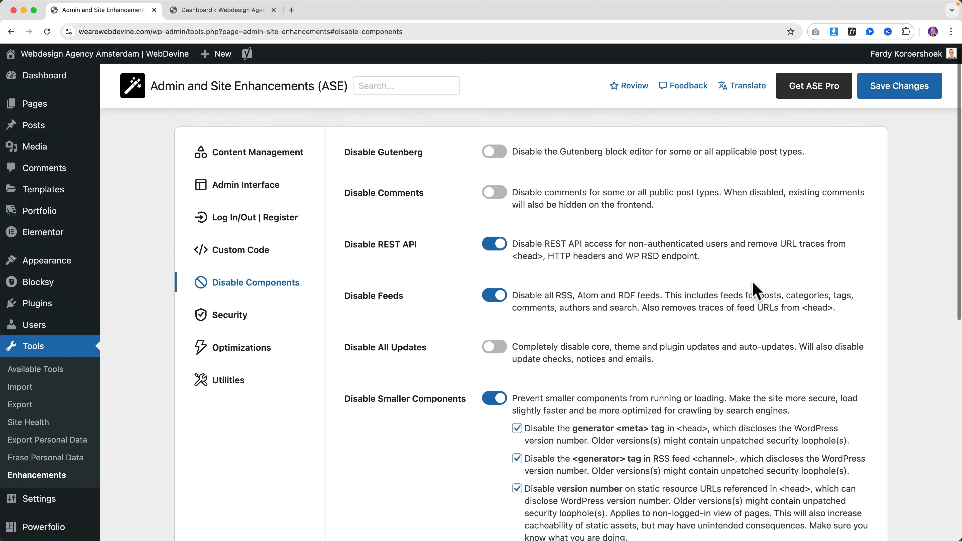
{"action": "left_click", "coordinate": [906, 94]}
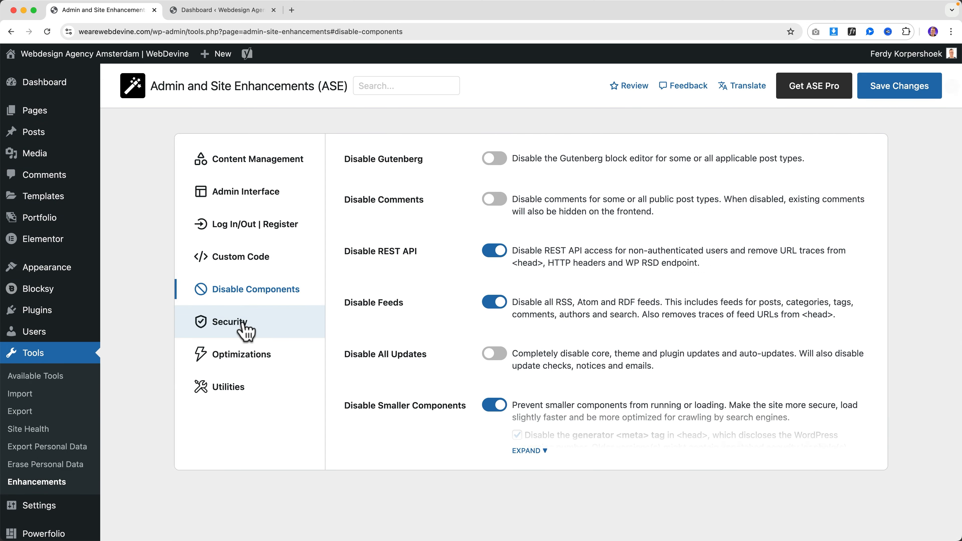
Open the ASE Security section, then log out of WordPress from the Dashboard tab's admin bar
{"action": "left_click", "coordinate": [229, 322]}
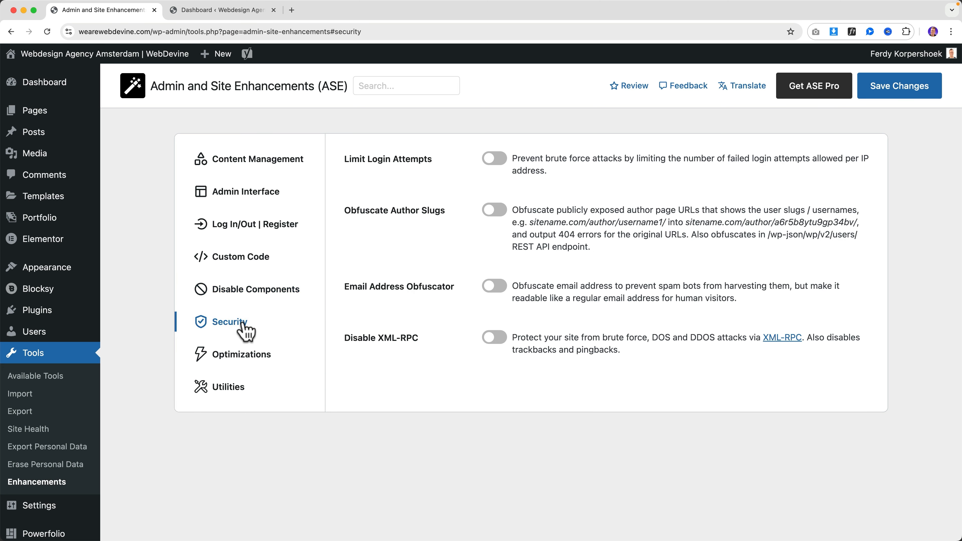
{"action": "left_click", "coordinate": [224, 11]}
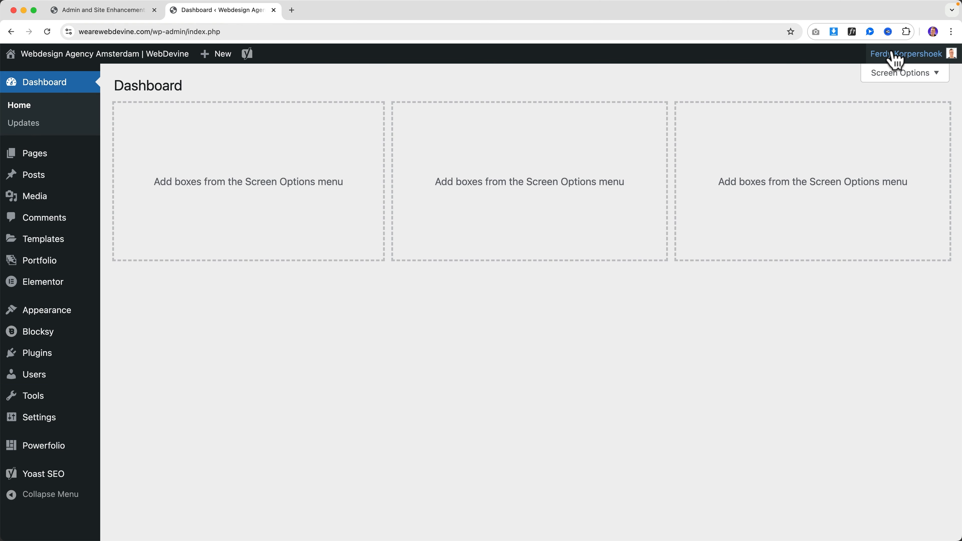
{"action": "mouse_move", "coordinate": [894, 58]}
{"action": "left_click", "coordinate": [877, 128]}
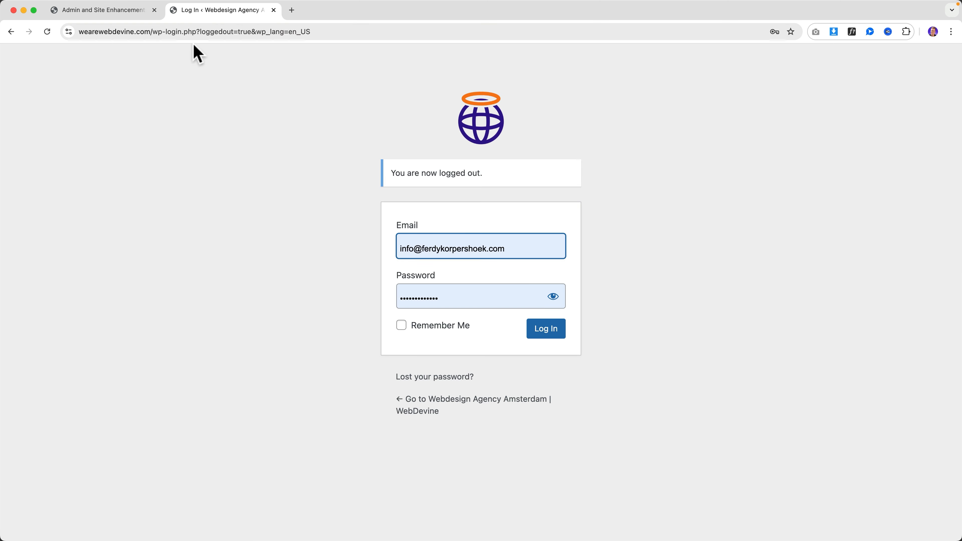
Back in ASE, toggle Limit Login Attempts, expand its lockout settings and save
{"action": "left_click", "coordinate": [130, 11]}
{"action": "left_click", "coordinate": [493, 159]}
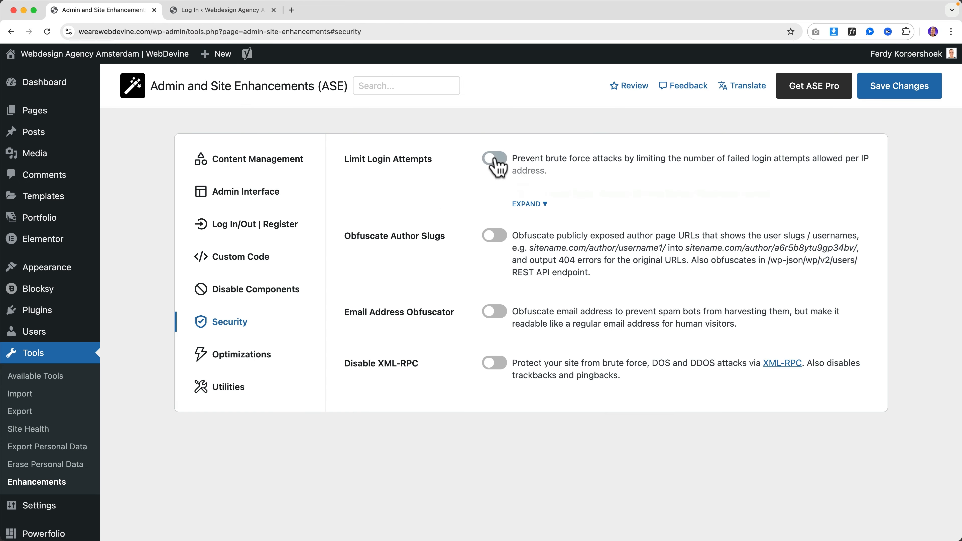
{"action": "left_click", "coordinate": [526, 205]}
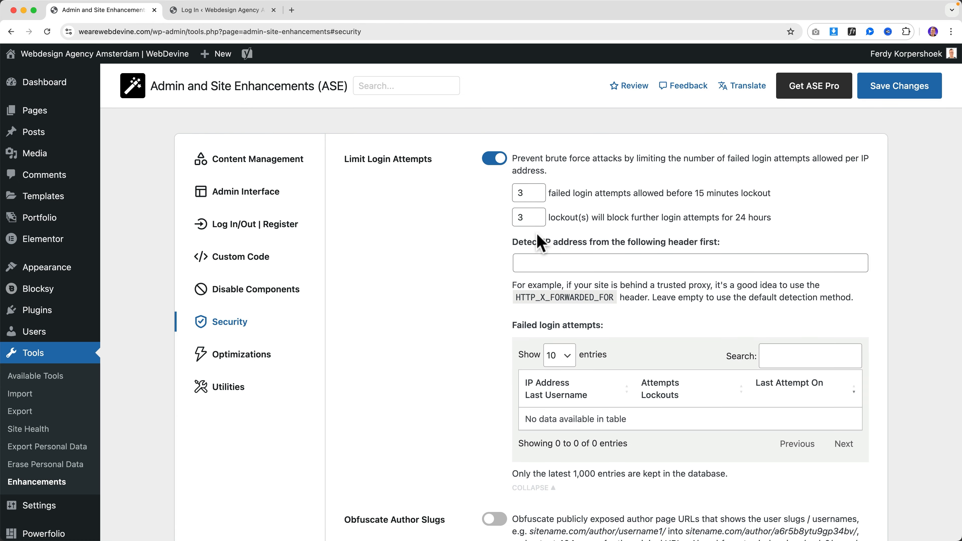
{"action": "left_click", "coordinate": [878, 93]}
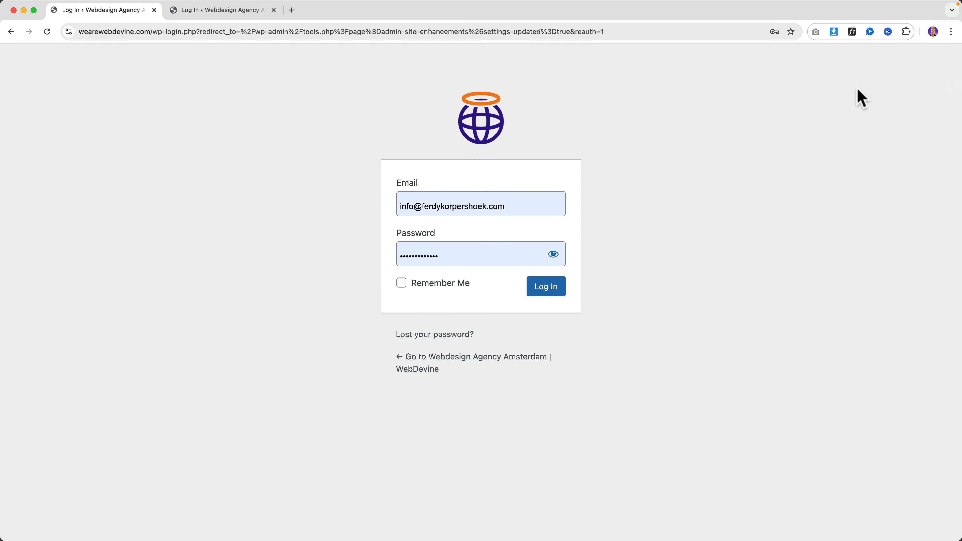
Enter the email and password on the reauth page and log back in to the admin
{"action": "left_click", "coordinate": [477, 204]}
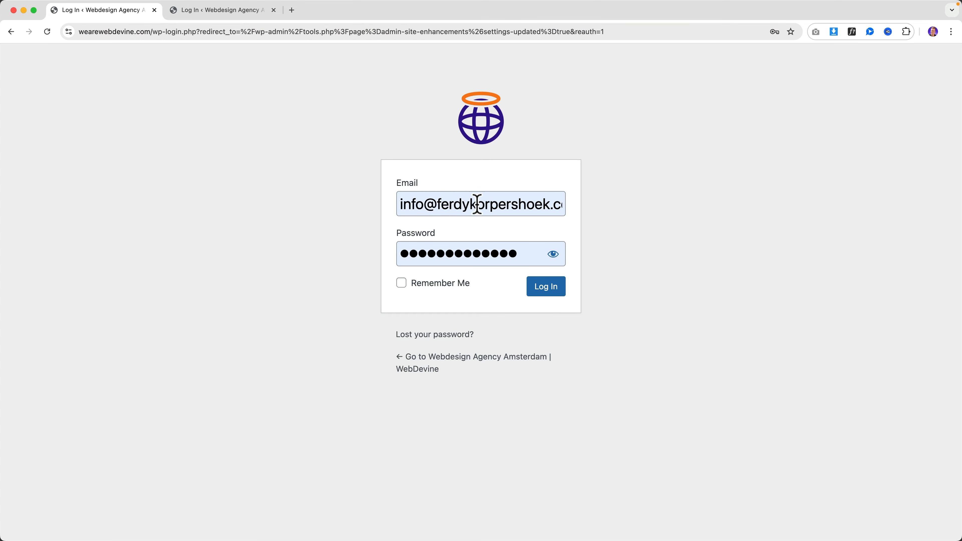
{"action": "left_click", "coordinate": [522, 254]}
{"action": "left_click", "coordinate": [545, 292]}
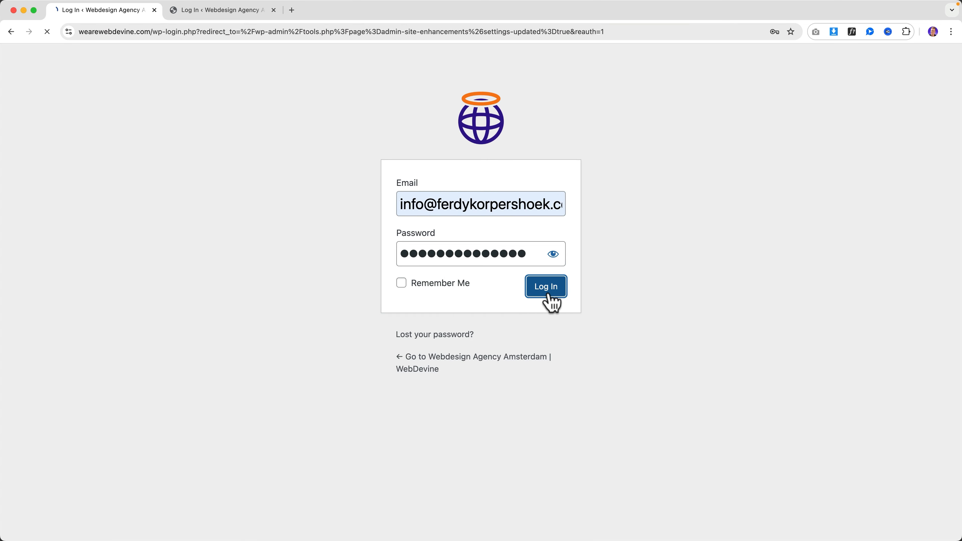
{"action": "left_click", "coordinate": [491, 321]}
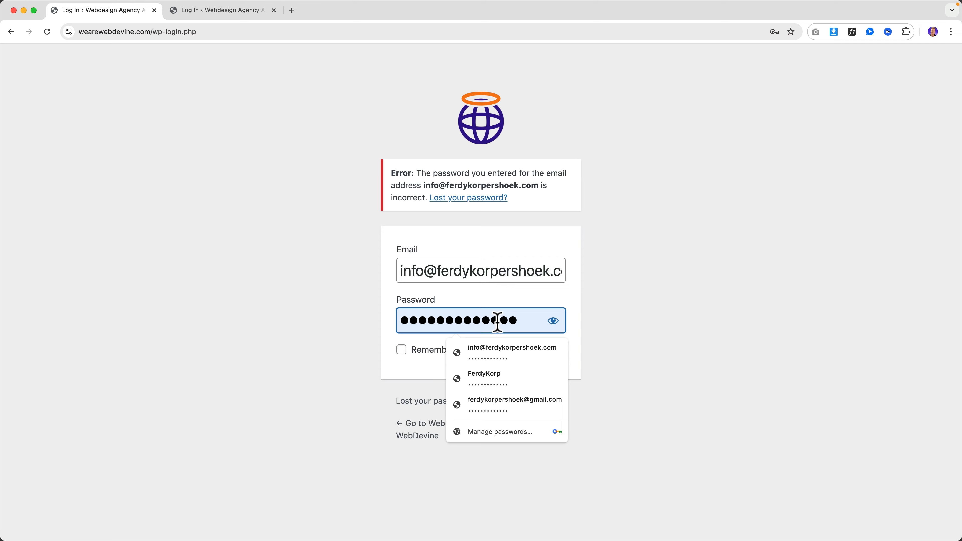
{"action": "left_click", "coordinate": [352, 317]}
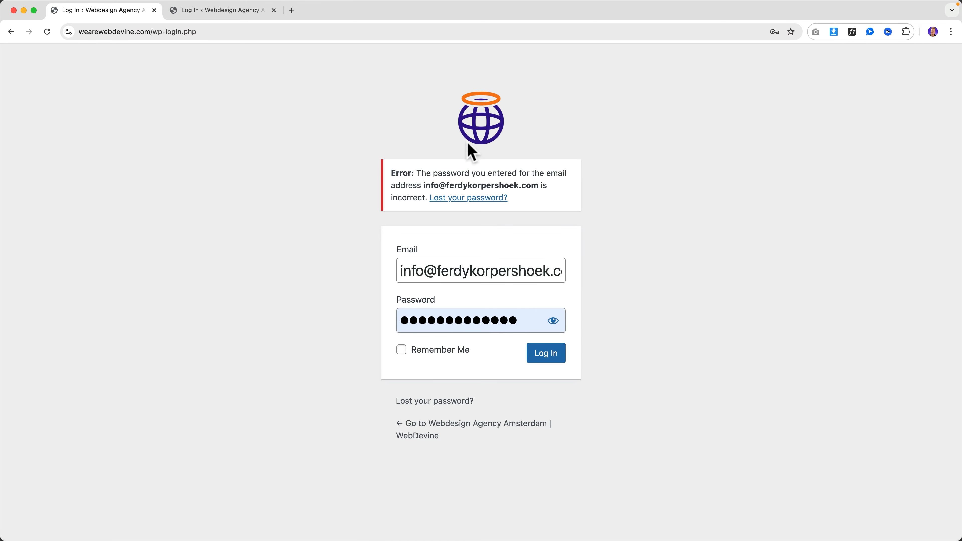
{"action": "left_click", "coordinate": [11, 32]}
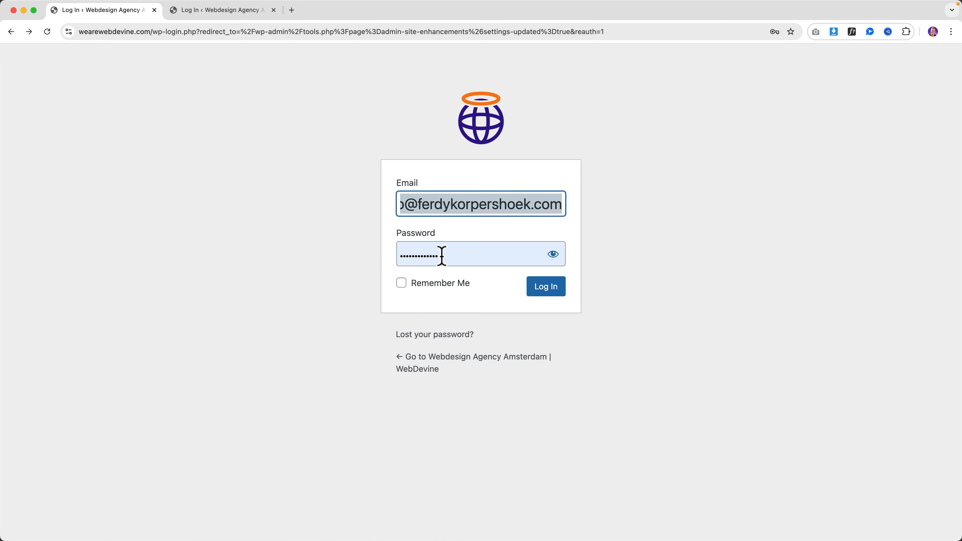
{"action": "left_click", "coordinate": [543, 293]}
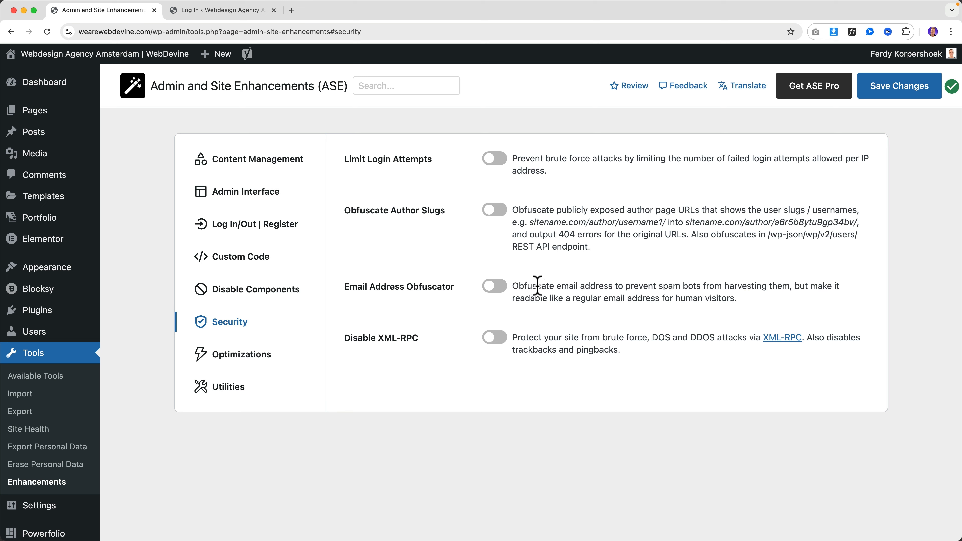
Turn on Limit Login Attempts, expand it, and scroll through the lockout settings and empty failed-attempts table
{"action": "left_click", "coordinate": [492, 160]}
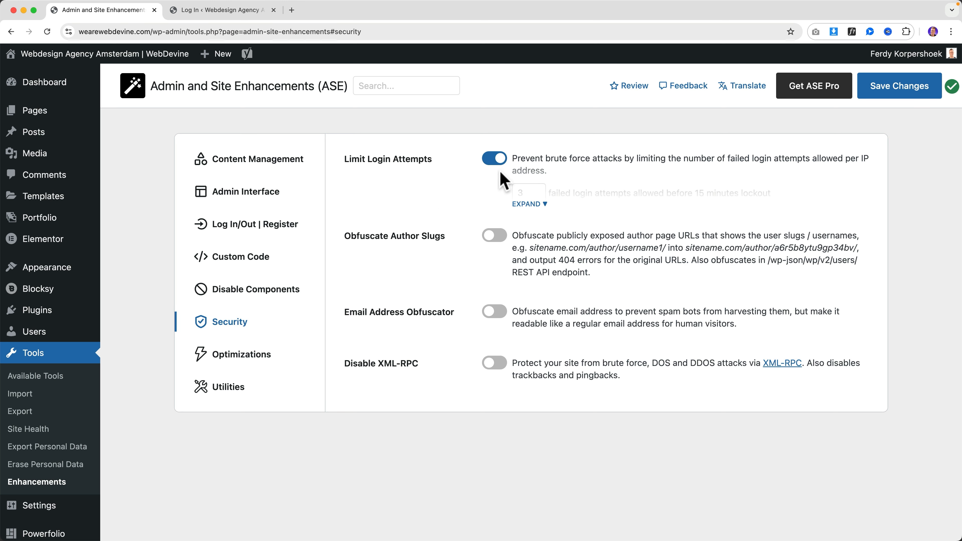
{"action": "left_click", "coordinate": [526, 203]}
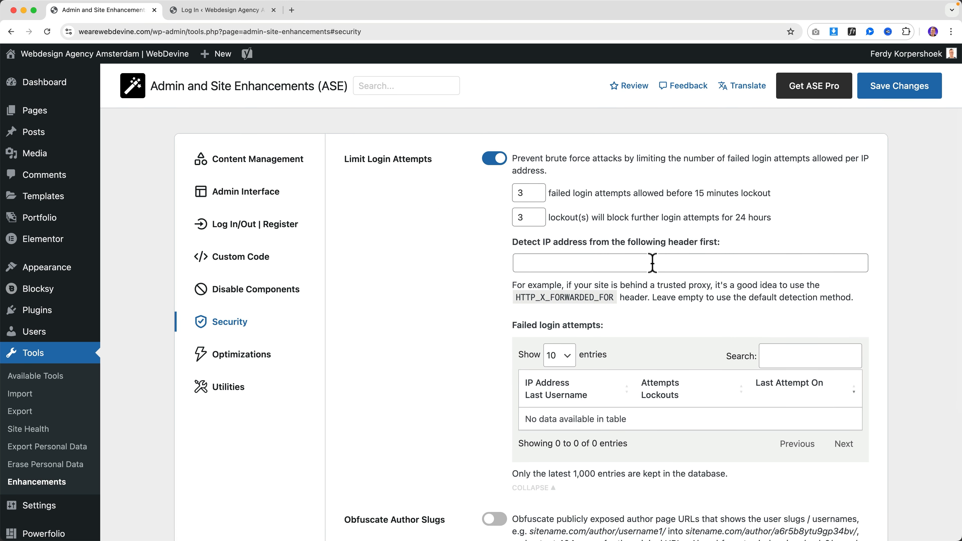
{"action": "scroll", "coordinate": [652, 262], "scroll_direction": "down", "scroll_amount": 2}
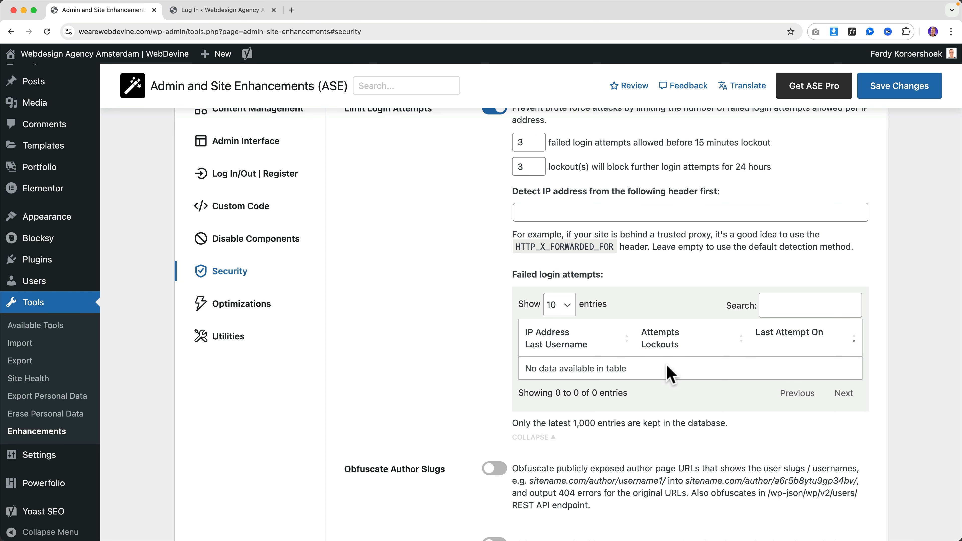
{"action": "scroll", "coordinate": [667, 366], "scroll_direction": "down", "scroll_amount": 5}
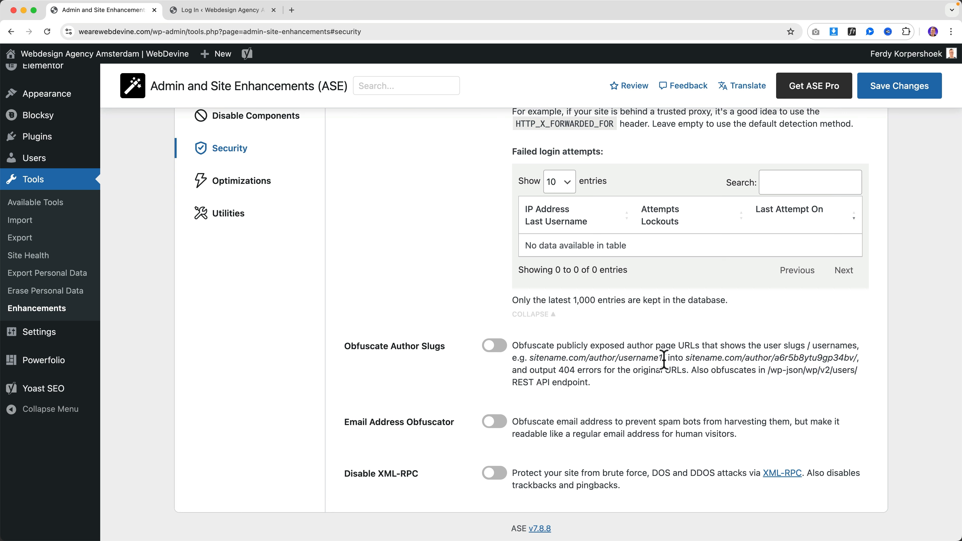
{"action": "left_click_drag", "start_coordinate": [667, 359], "coordinate": [555, 356]}
{"action": "left_click", "coordinate": [527, 354]}
{"action": "left_click", "coordinate": [499, 352]}
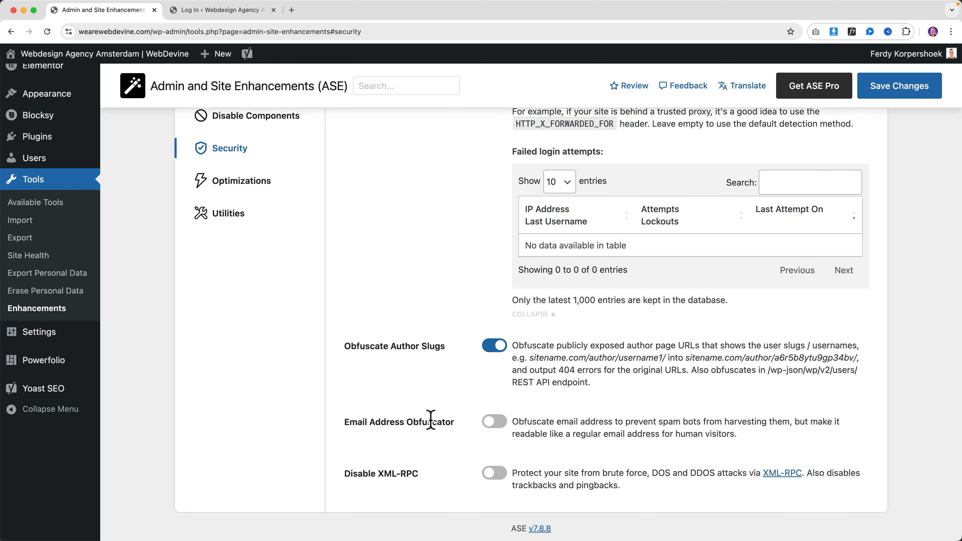
{"action": "left_click", "coordinate": [224, 10]}
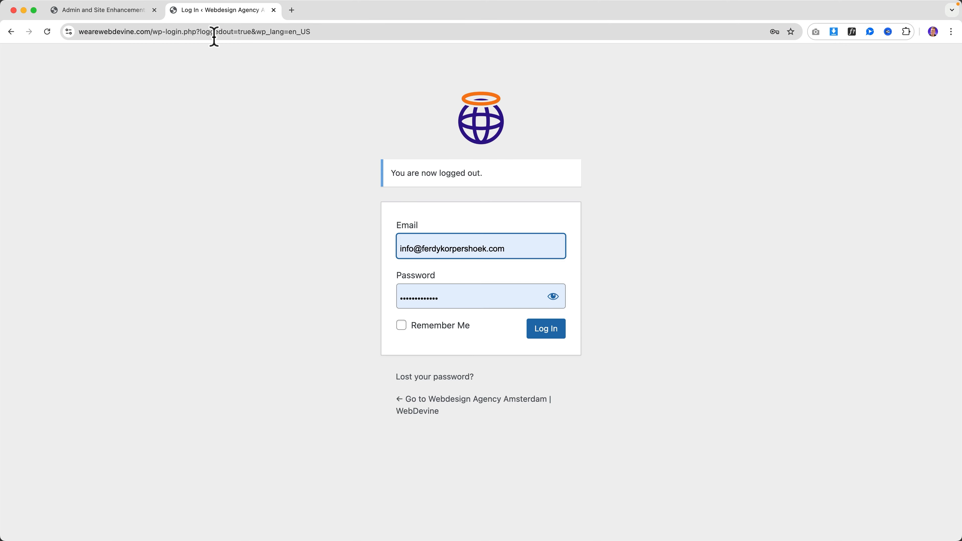
{"action": "double_click", "coordinate": [190, 32]}
{"action": "left_click_drag", "start_coordinate": [177, 33], "coordinate": [184, 52]}
{"action": "key", "text": "BackSpace"}
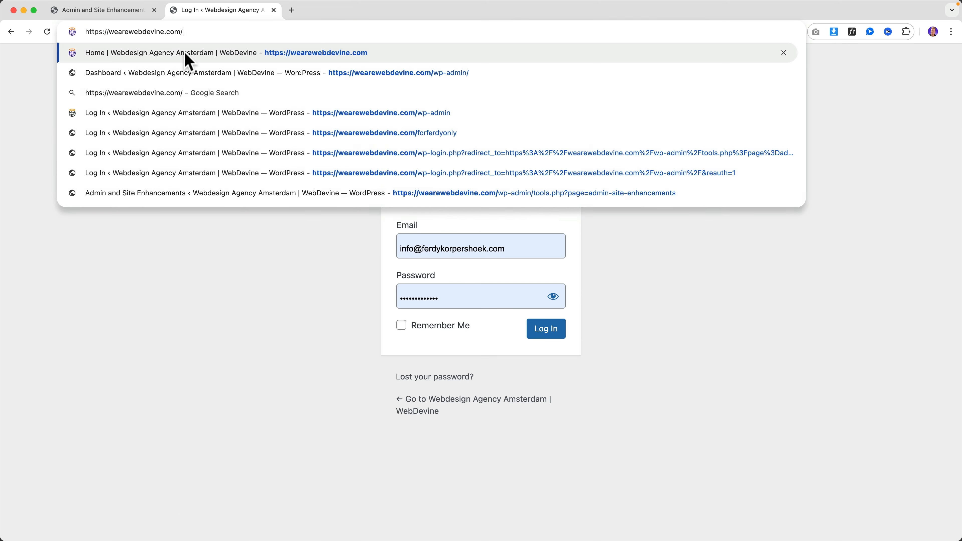
{"action": "key", "text": "Return"}
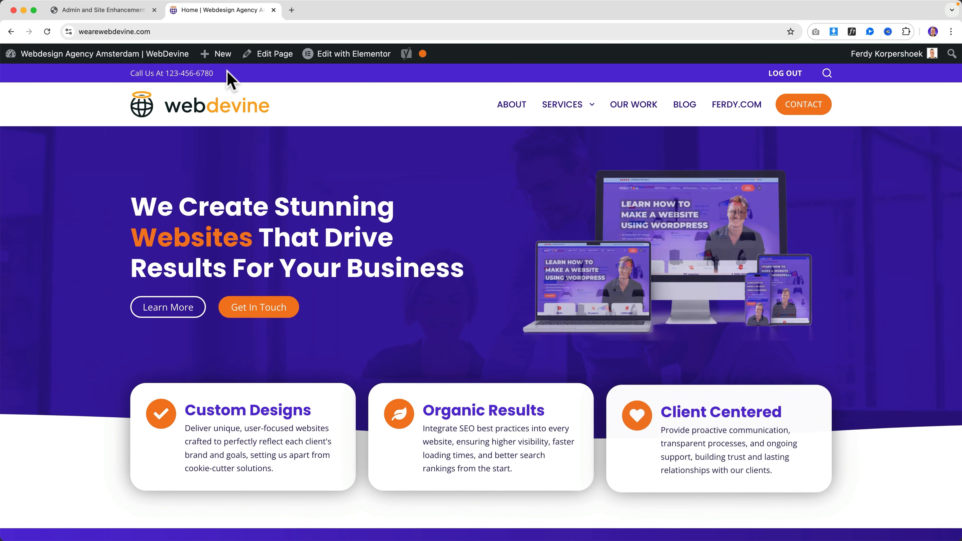
{"action": "left_click", "coordinate": [101, 10]}
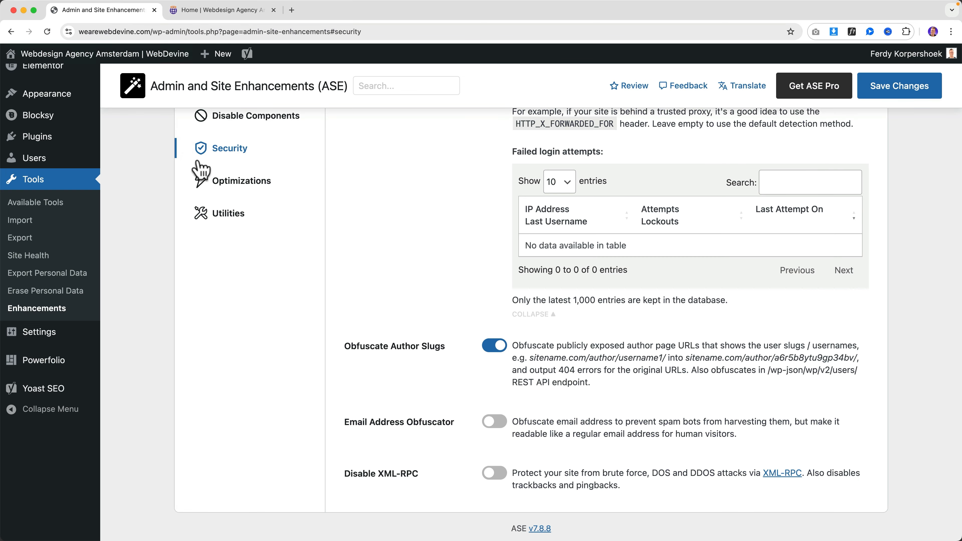
Turn on Email Address Obfuscator, expand its shortcode examples and save the security settings
{"action": "left_click", "coordinate": [493, 422]}
{"action": "left_click", "coordinate": [529, 468]}
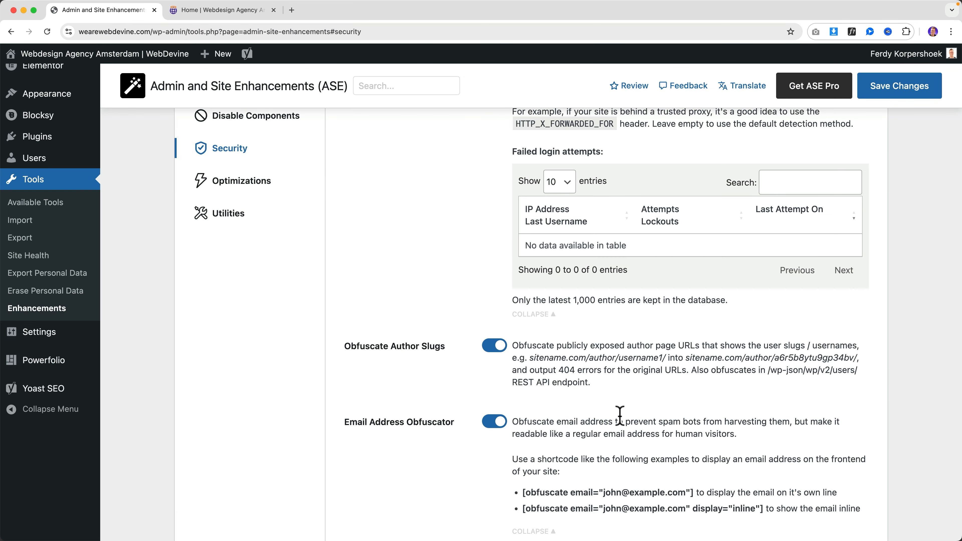
{"action": "scroll", "coordinate": [644, 379], "scroll_direction": "down", "scroll_amount": 2}
{"action": "left_click", "coordinate": [881, 99]}
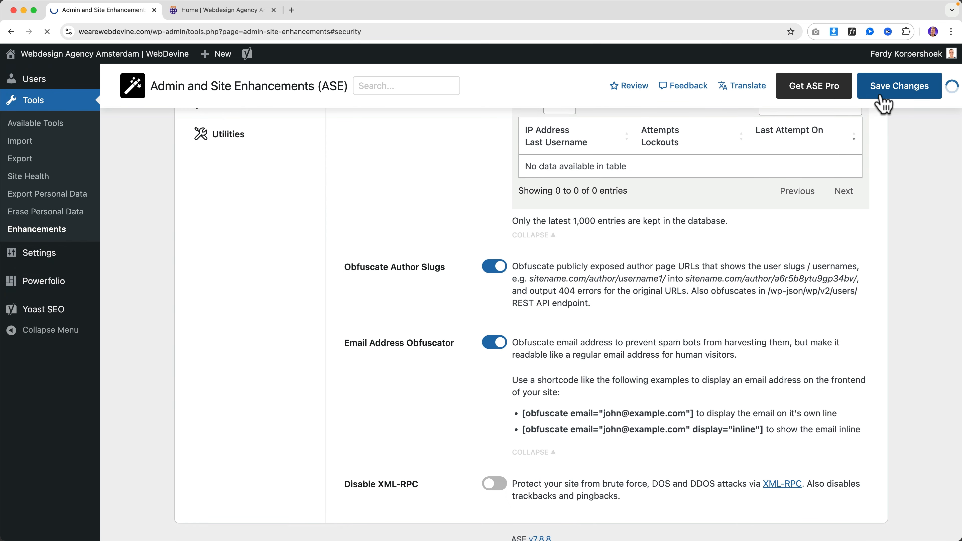
Select the first obfuscate shortcode example and compare it with the phone number in the homepage's top bar
{"action": "left_click", "coordinate": [529, 358]}
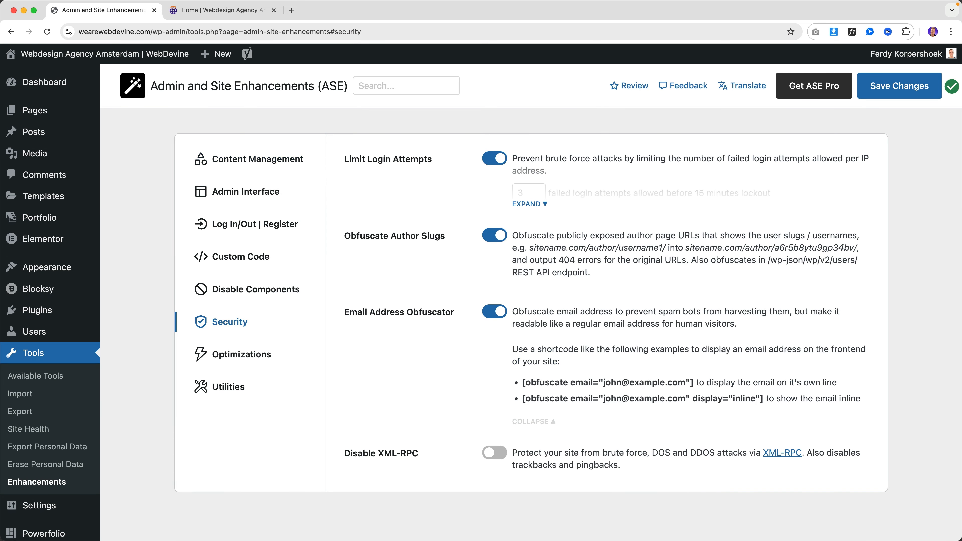
{"action": "scroll", "coordinate": [678, 290], "scroll_direction": "down", "scroll_amount": 2}
{"action": "left_click_drag", "start_coordinate": [686, 324], "coordinate": [603, 325]}
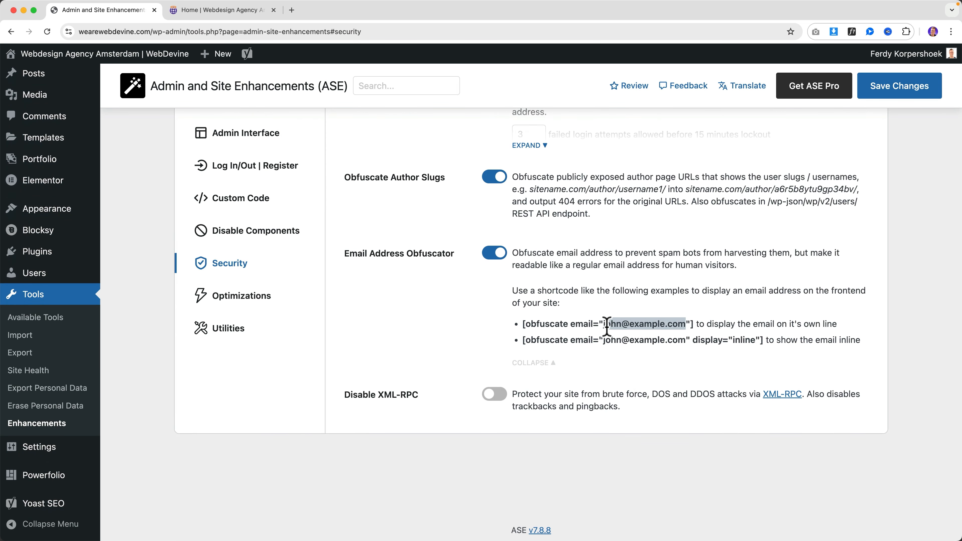
{"action": "left_click", "coordinate": [519, 333]}
{"action": "left_click_drag", "start_coordinate": [523, 325], "coordinate": [694, 324]}
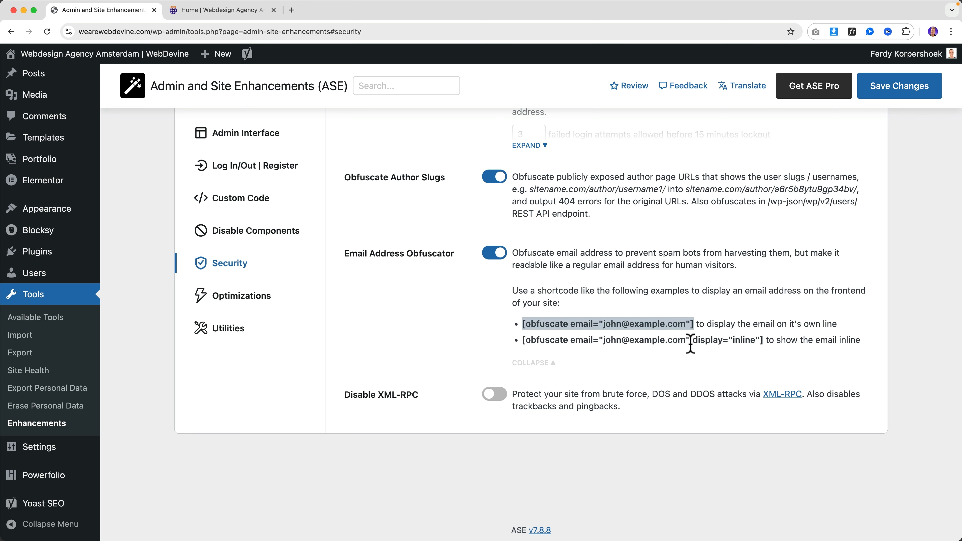
{"action": "left_click", "coordinate": [227, 11]}
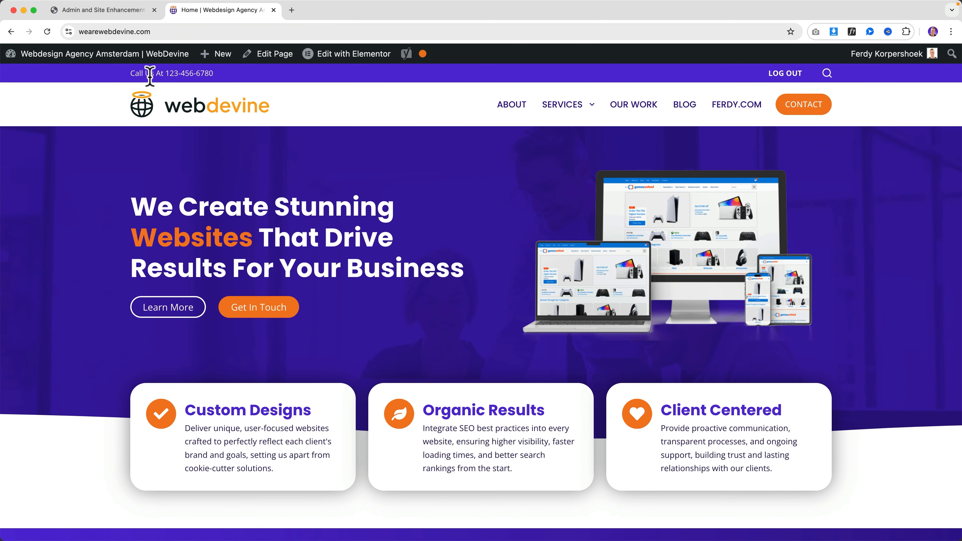
{"action": "left_click_drag", "start_coordinate": [150, 73], "coordinate": [213, 76]}
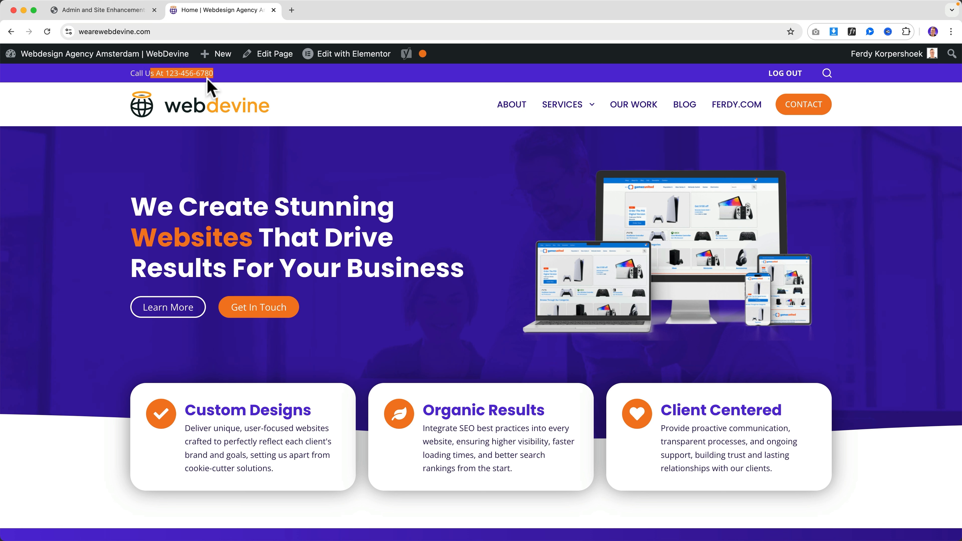
{"action": "left_click", "coordinate": [133, 17]}
{"action": "left_click", "coordinate": [557, 290]}
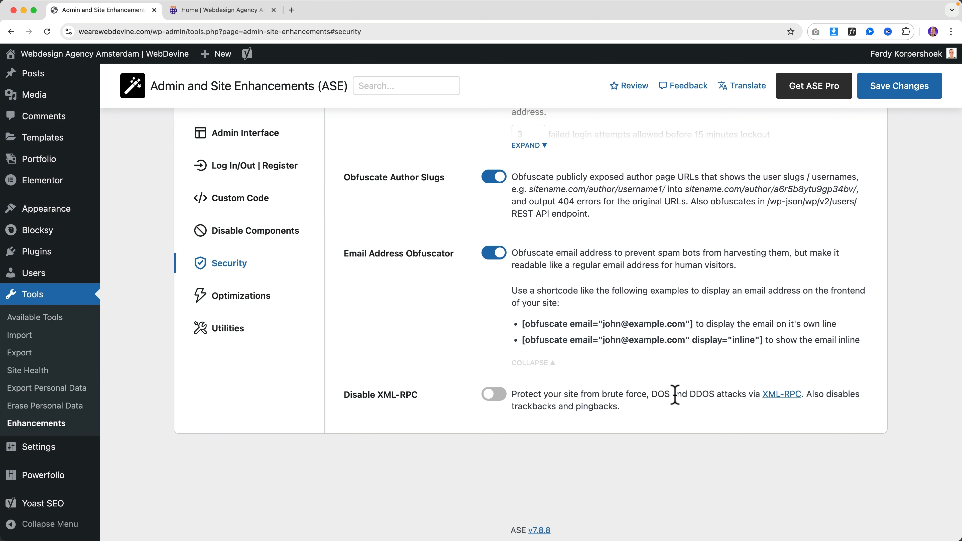
Switch on Disable XML-RPC, highlighting its label, and save the security settings
{"action": "left_click", "coordinate": [493, 394]}
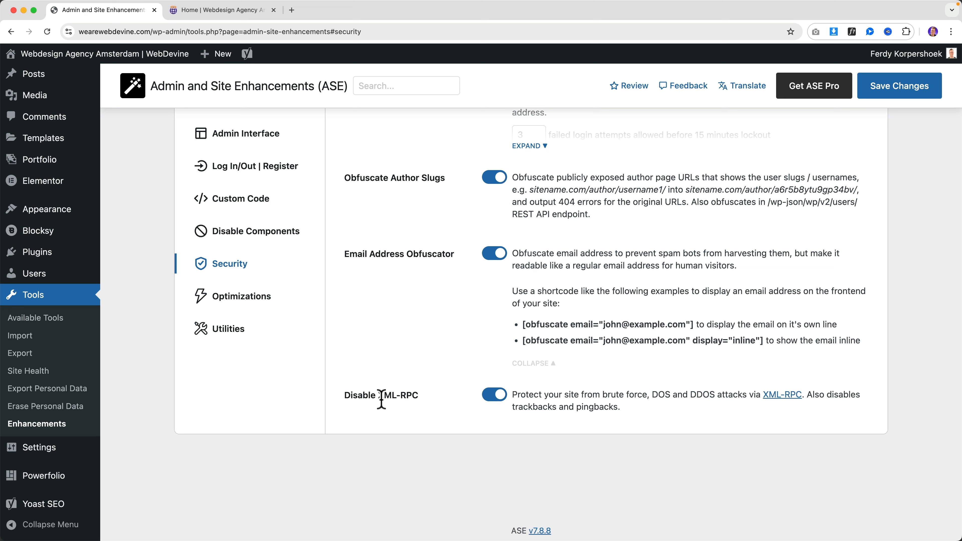
{"action": "left_click_drag", "start_coordinate": [349, 396], "coordinate": [418, 394]}
{"action": "left_click", "coordinate": [418, 397]}
{"action": "left_click_drag", "start_coordinate": [352, 395], "coordinate": [416, 394]}
{"action": "left_click", "coordinate": [415, 395]}
{"action": "left_click", "coordinate": [882, 97]}
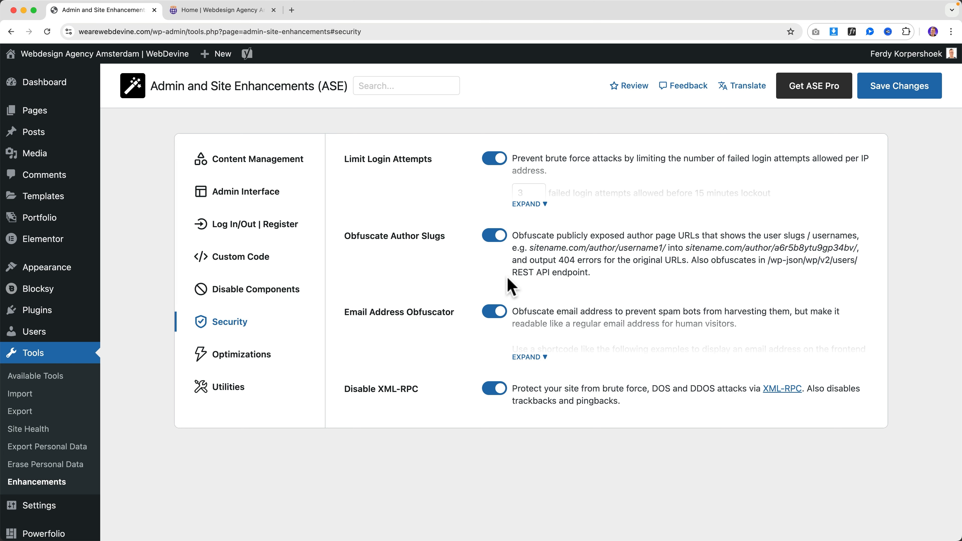
Open ASE Optimizations, then go from the dashboard to the Media Library's add-new upload area
{"action": "left_click", "coordinate": [250, 356]}
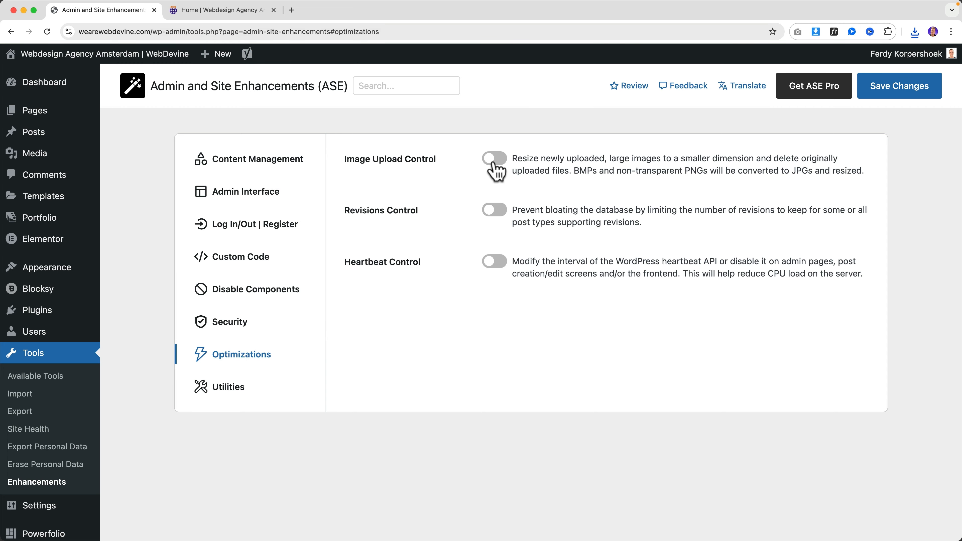
{"action": "left_click", "coordinate": [228, 11]}
{"action": "mouse_move", "coordinate": [155, 60]}
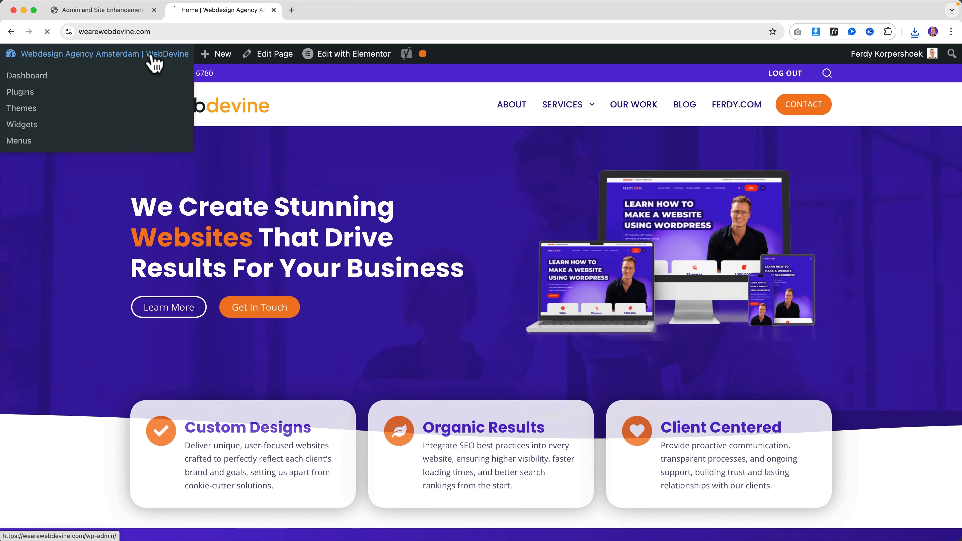
{"action": "left_click", "coordinate": [114, 87]}
{"action": "left_click", "coordinate": [37, 201]}
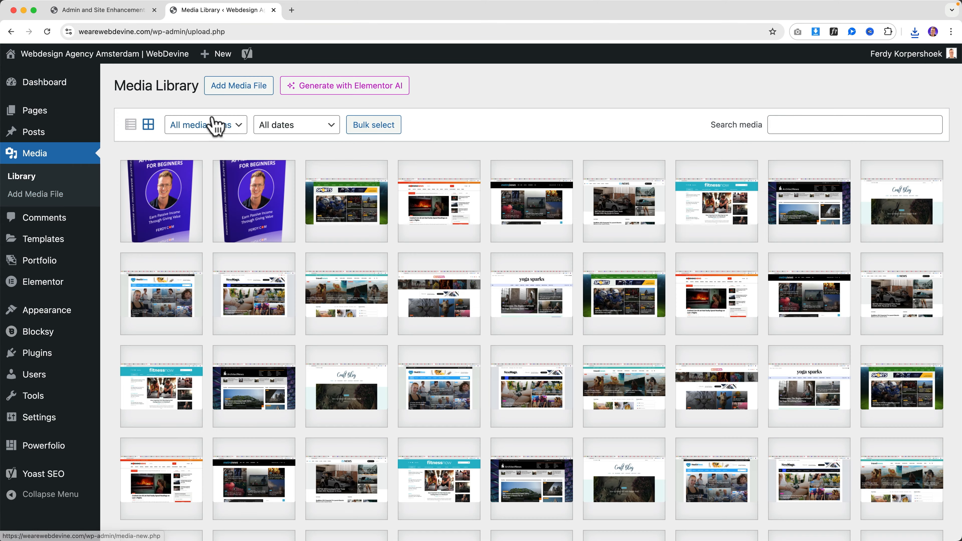
{"action": "left_click", "coordinate": [232, 95]}
{"action": "left_click", "coordinate": [538, 190]}
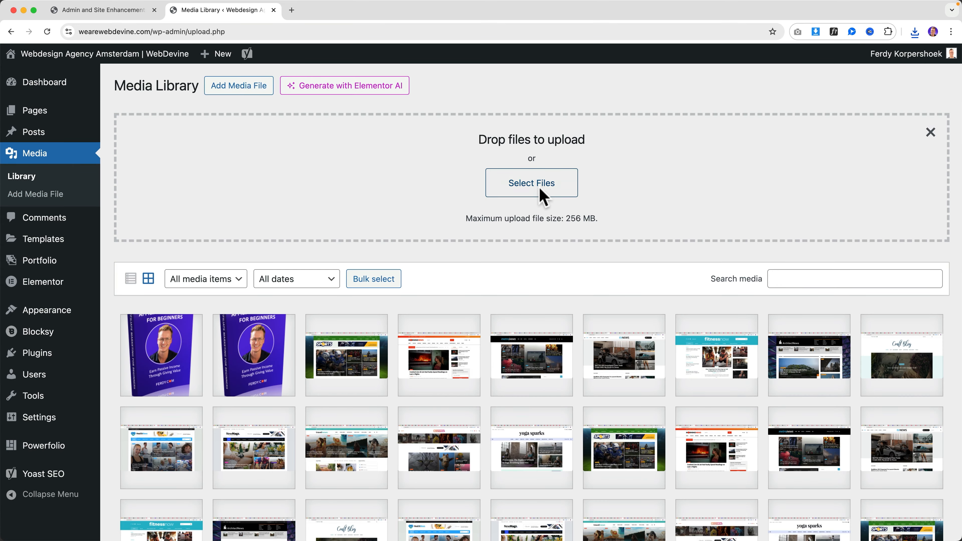
{"action": "left_click", "coordinate": [205, 119]}
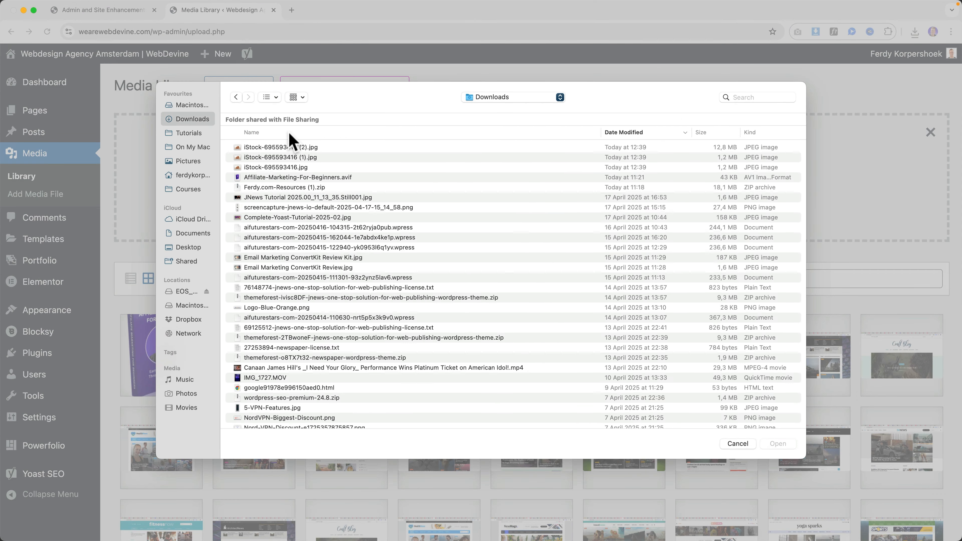
{"action": "left_click", "coordinate": [298, 147]}
{"action": "key", "text": "space"}
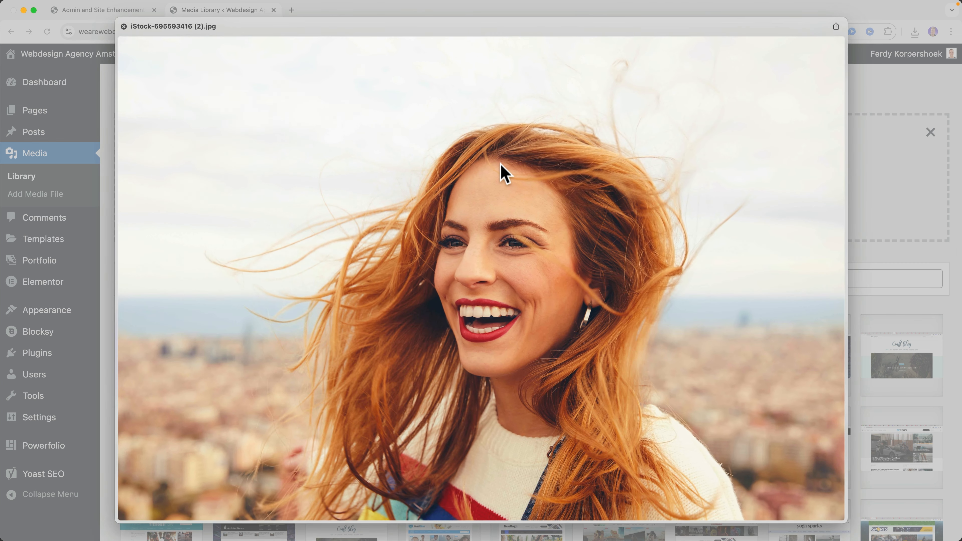
{"action": "key", "text": "space"}
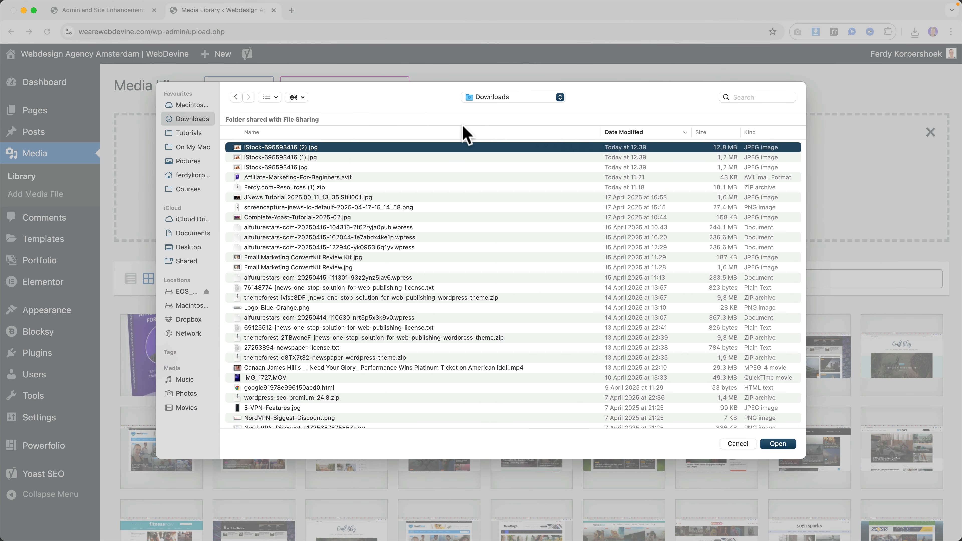
{"action": "left_click", "coordinate": [273, 100]}
{"action": "left_click", "coordinate": [283, 160]}
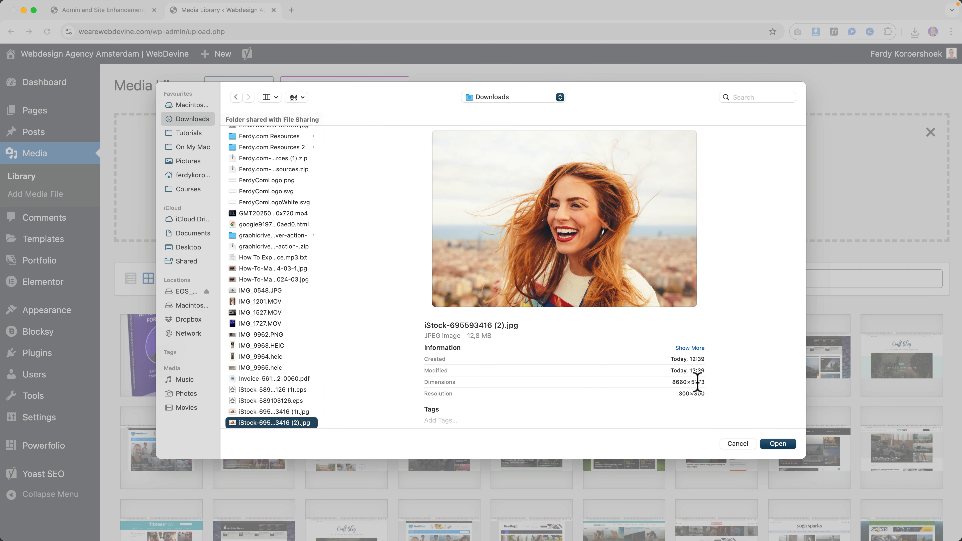
{"action": "left_click", "coordinate": [777, 444]}
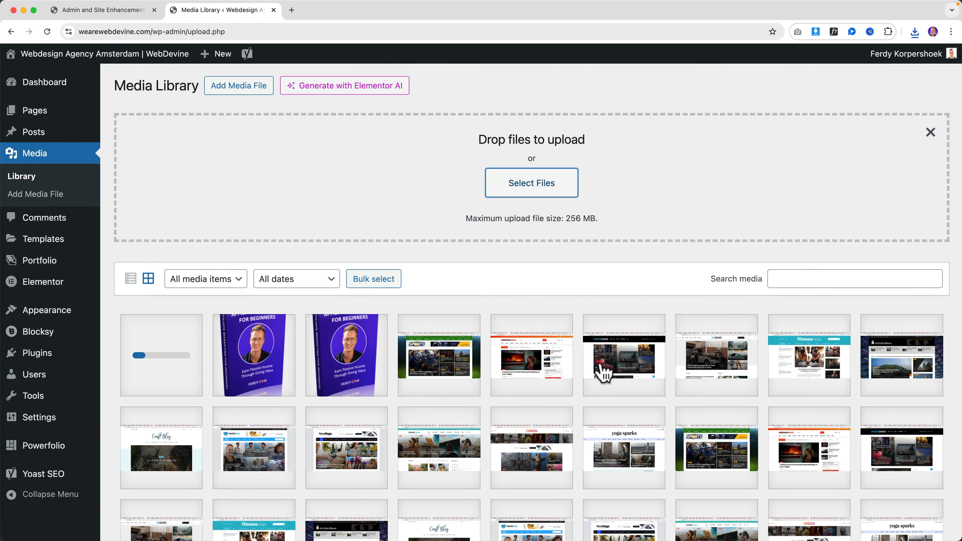
{"action": "left_click", "coordinate": [125, 12]}
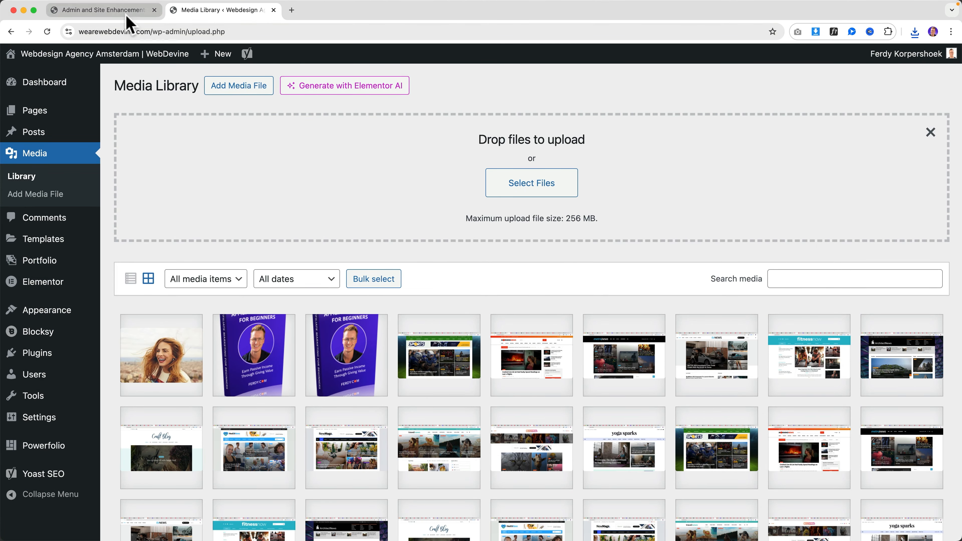
{"action": "left_click", "coordinate": [494, 161]}
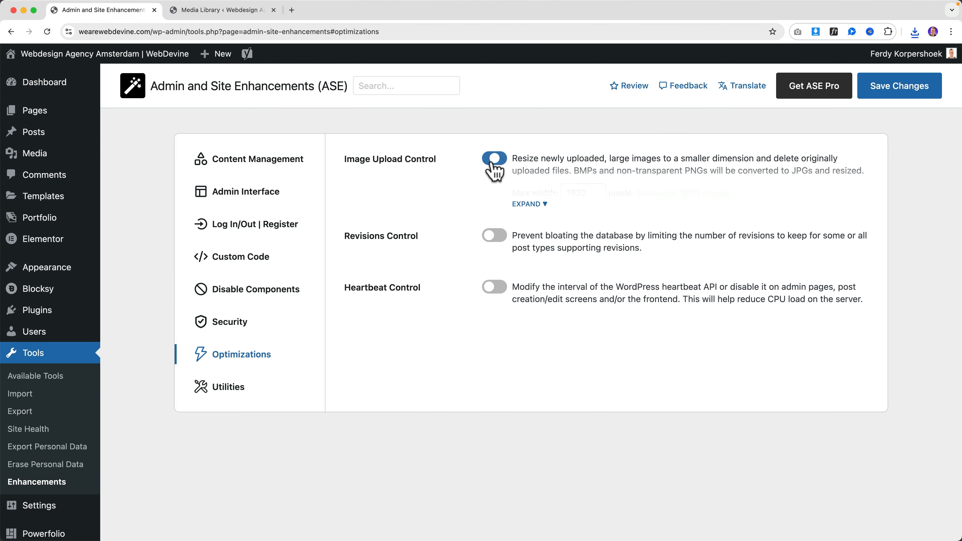
{"action": "left_click", "coordinate": [539, 204]}
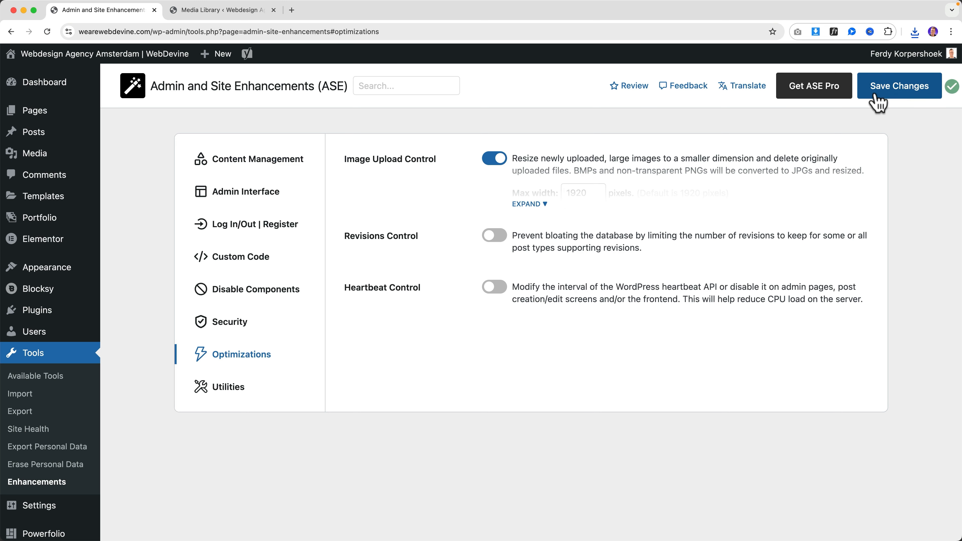
{"action": "left_click", "coordinate": [265, 12]}
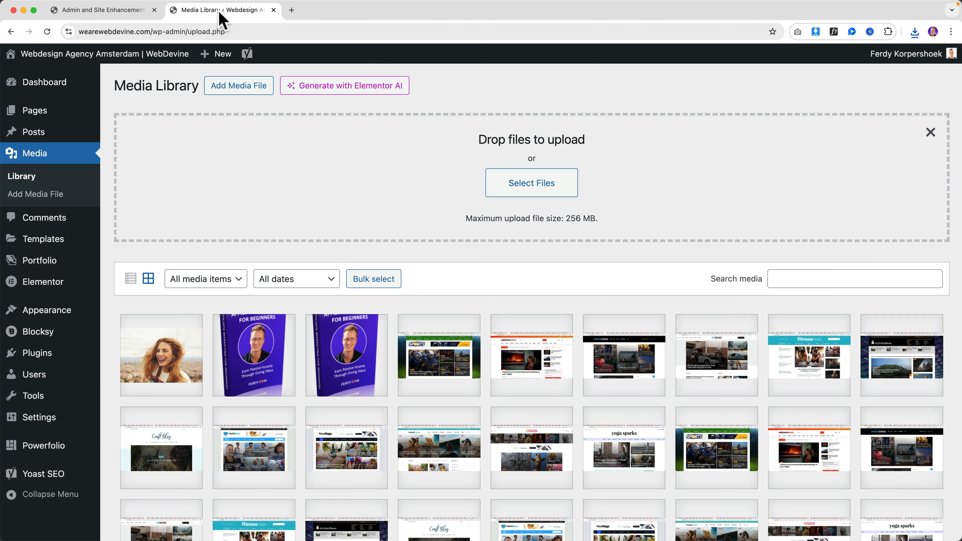
{"action": "left_click", "coordinate": [533, 190]}
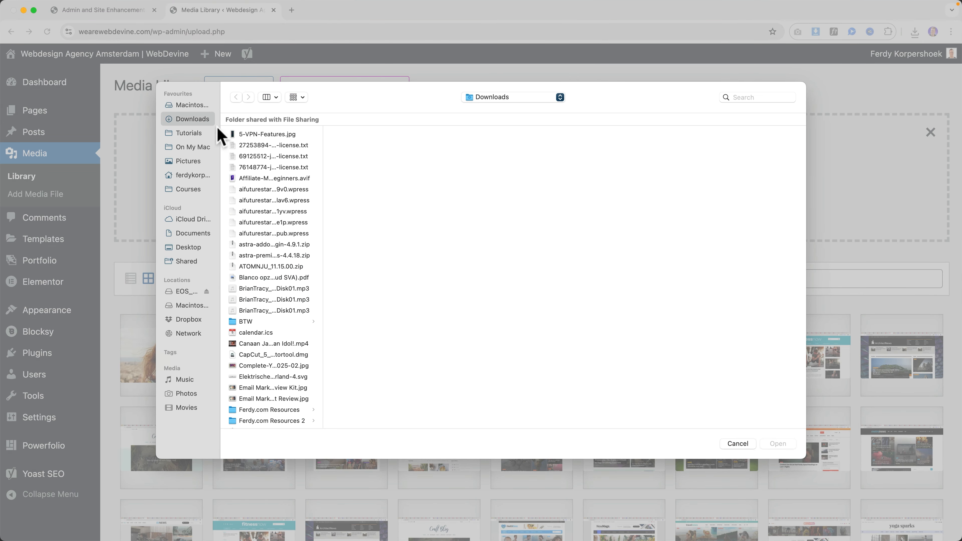
{"action": "left_click", "coordinate": [269, 97]}
{"action": "left_click", "coordinate": [280, 157]}
{"action": "double_click", "coordinate": [273, 148]}
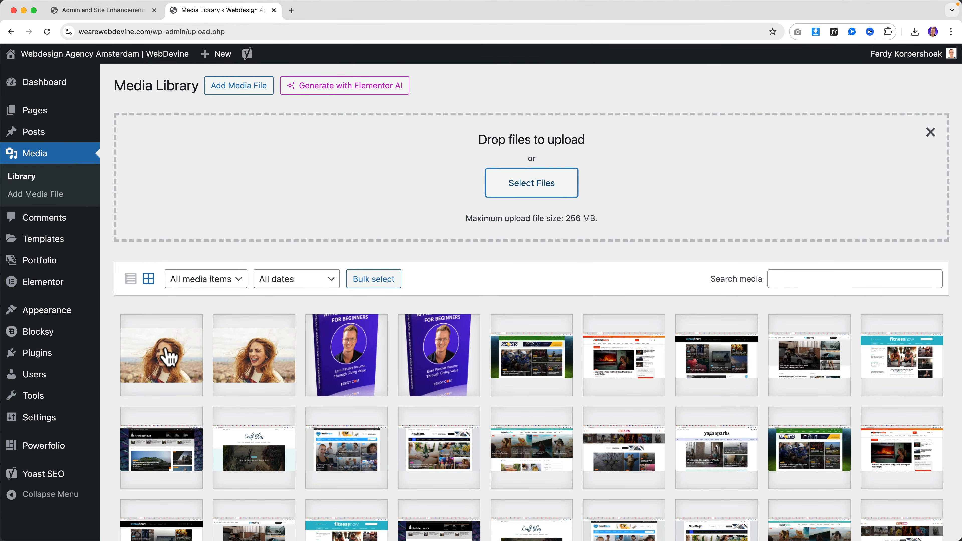
Verify the new upload is 1920 by 1280 pixels at 209 KB, then return to the Media Library
{"action": "left_click", "coordinate": [167, 351]}
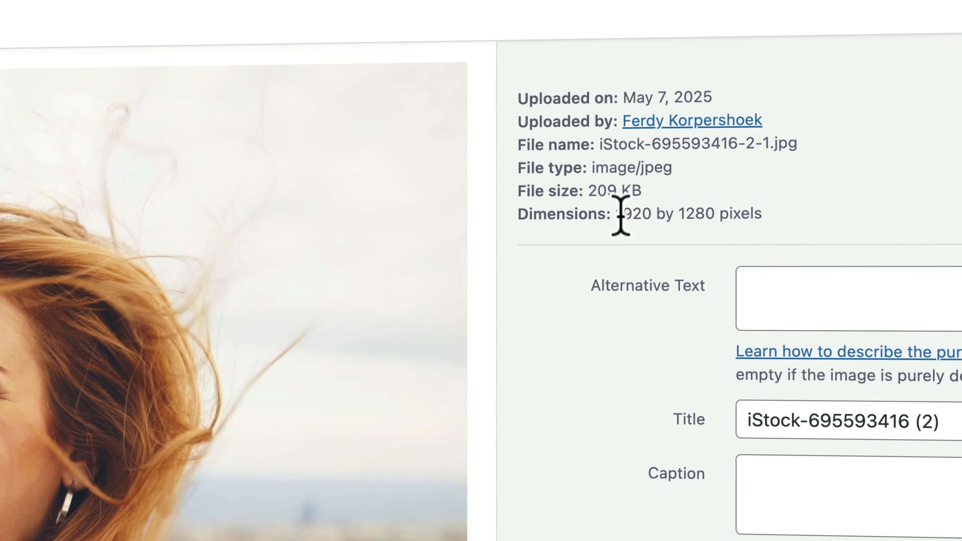
{"action": "left_click_drag", "start_coordinate": [624, 214], "coordinate": [652, 215]}
{"action": "left_click", "coordinate": [653, 214]}
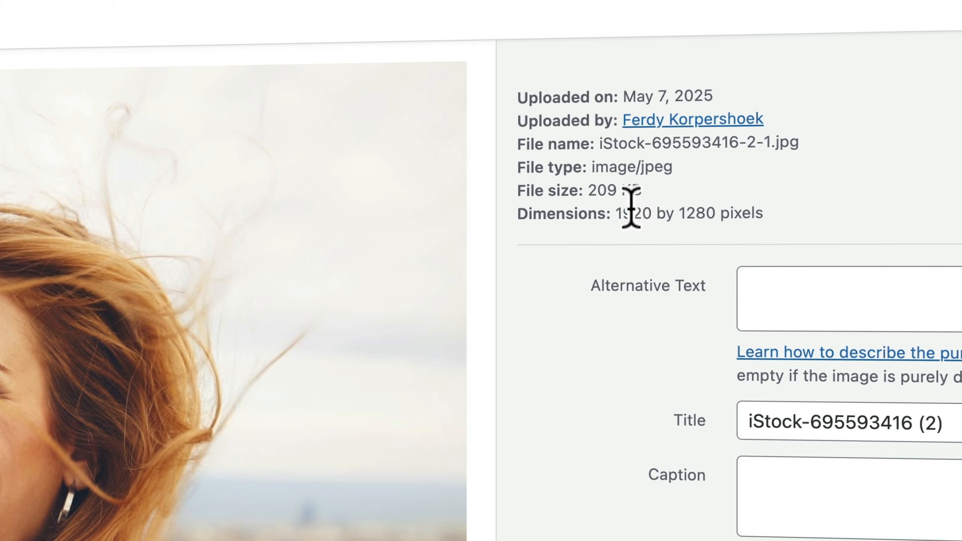
{"action": "left_click_drag", "start_coordinate": [597, 189], "coordinate": [616, 189]}
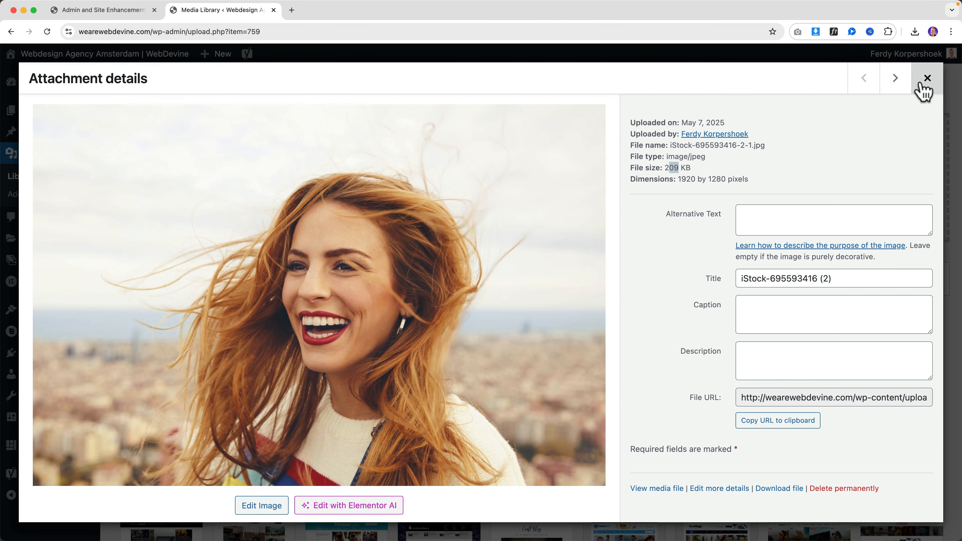
{"action": "left_click", "coordinate": [958, 65]}
{"action": "left_click", "coordinate": [142, 13]}
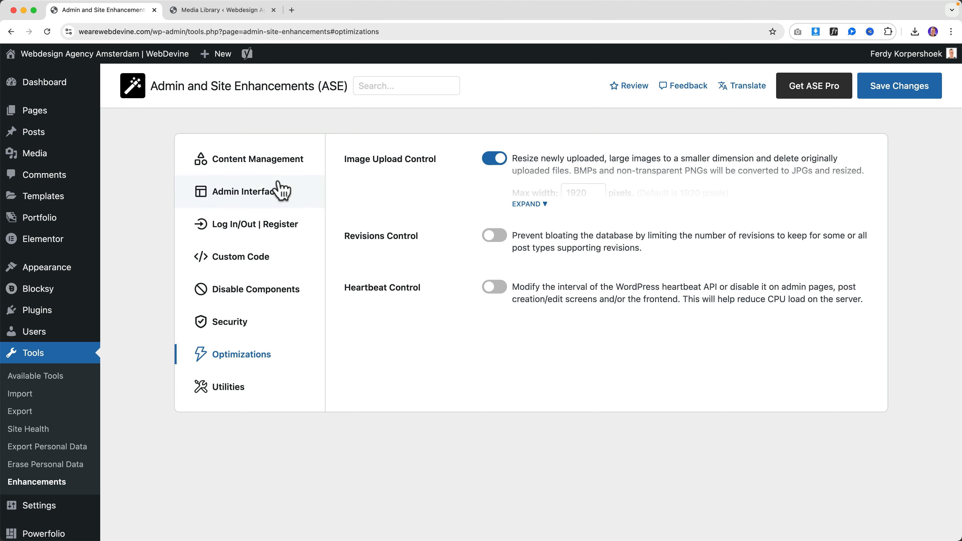
{"action": "left_click", "coordinate": [195, 11]}
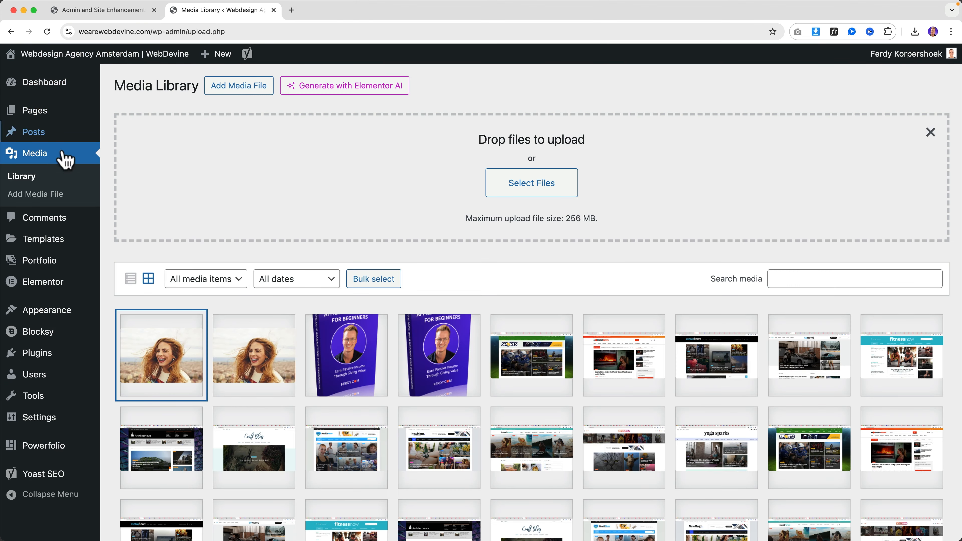
Open the Home page's 299 revisions from its editor, then switch back to ASE Optimizations
{"action": "mouse_move", "coordinate": [38, 114]}
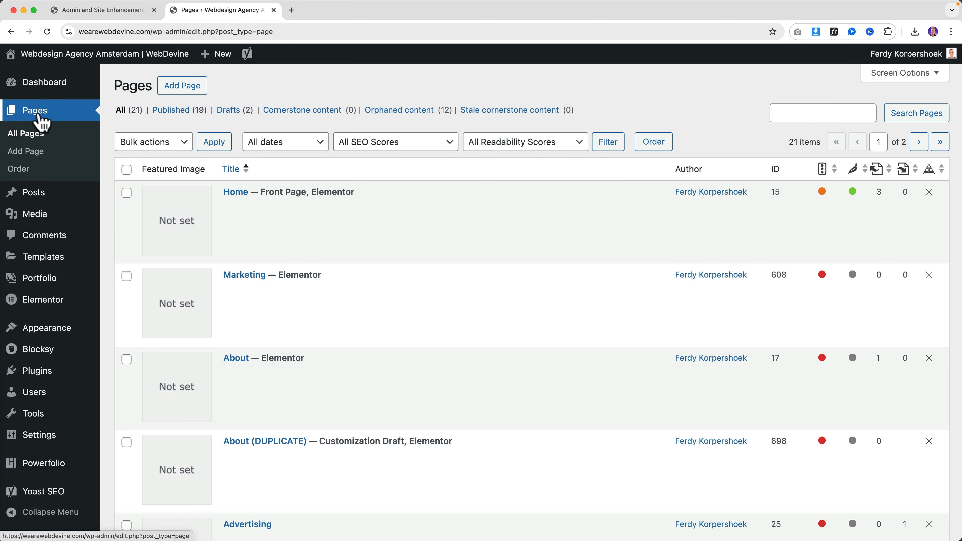
{"action": "mouse_move", "coordinate": [248, 205]}
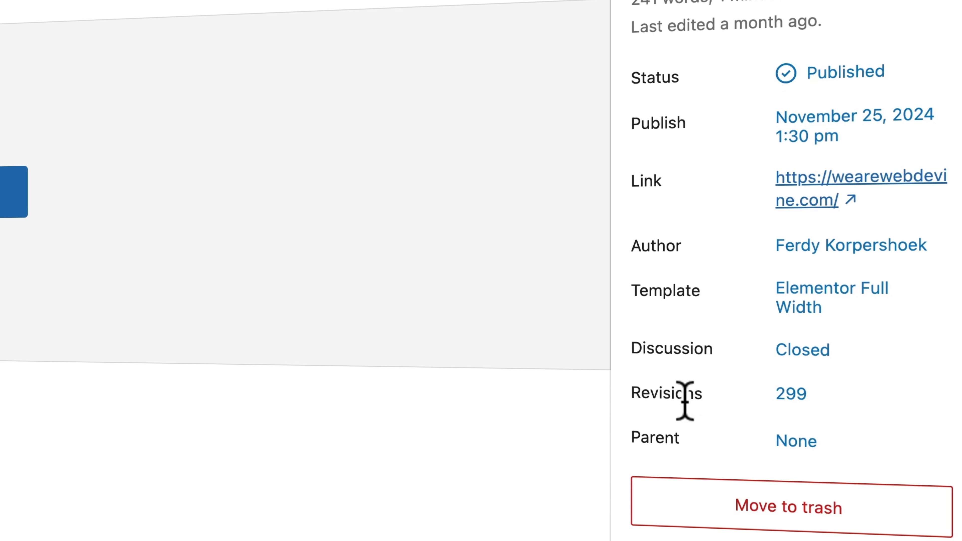
{"action": "left_click", "coordinate": [796, 400]}
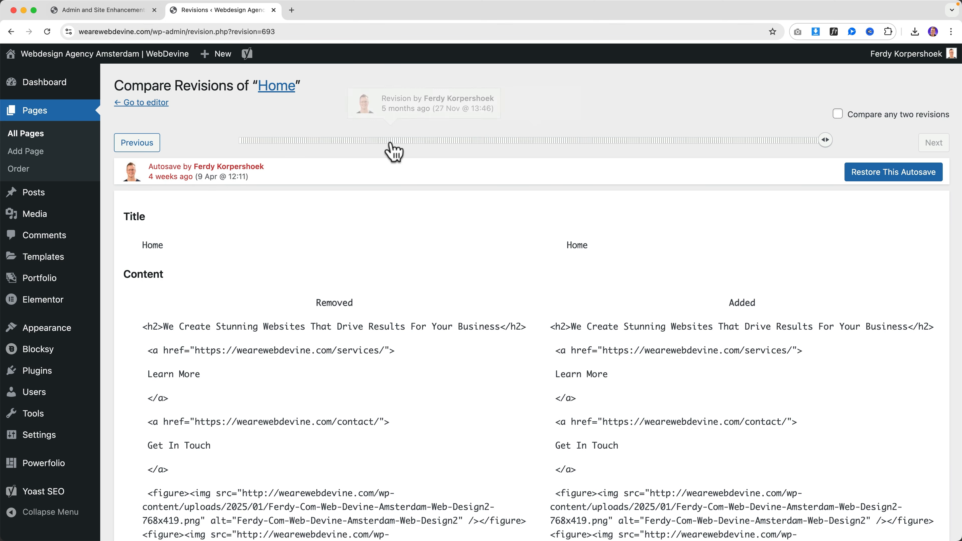
{"action": "left_click", "coordinate": [92, 12]}
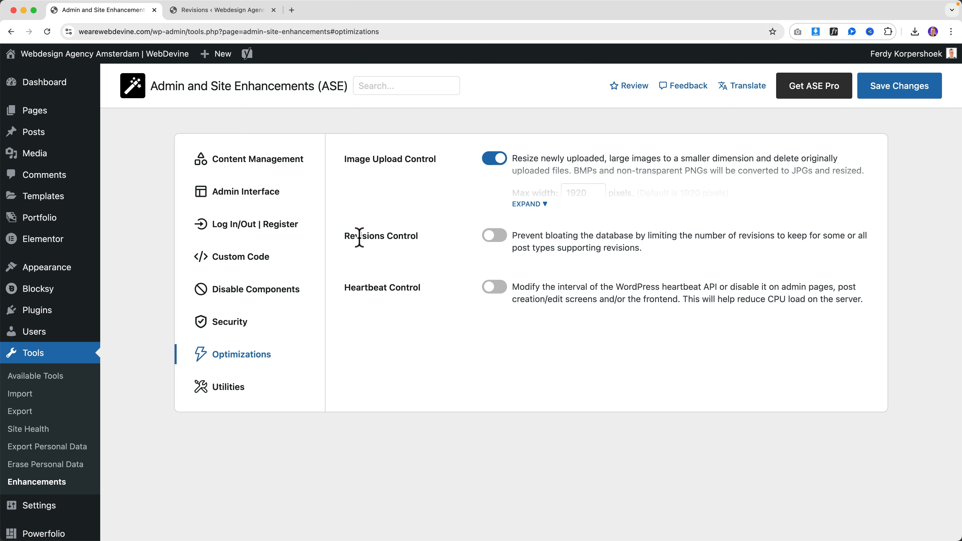
Turn on Revisions Control, limited to 10 revisions for posts and pages
{"action": "left_click", "coordinate": [493, 236]}
{"action": "left_click", "coordinate": [528, 280]}
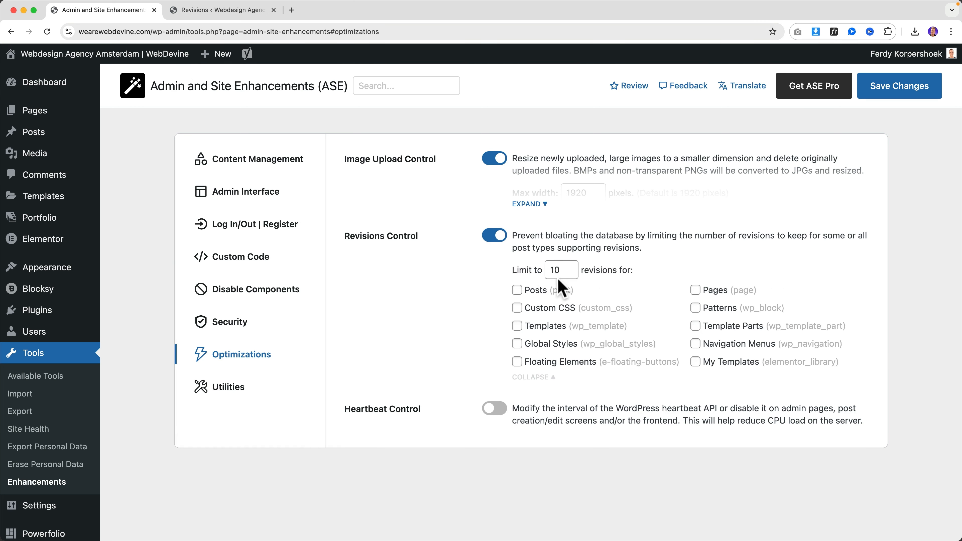
{"action": "left_click", "coordinate": [562, 268]}
{"action": "left_click", "coordinate": [695, 290]}
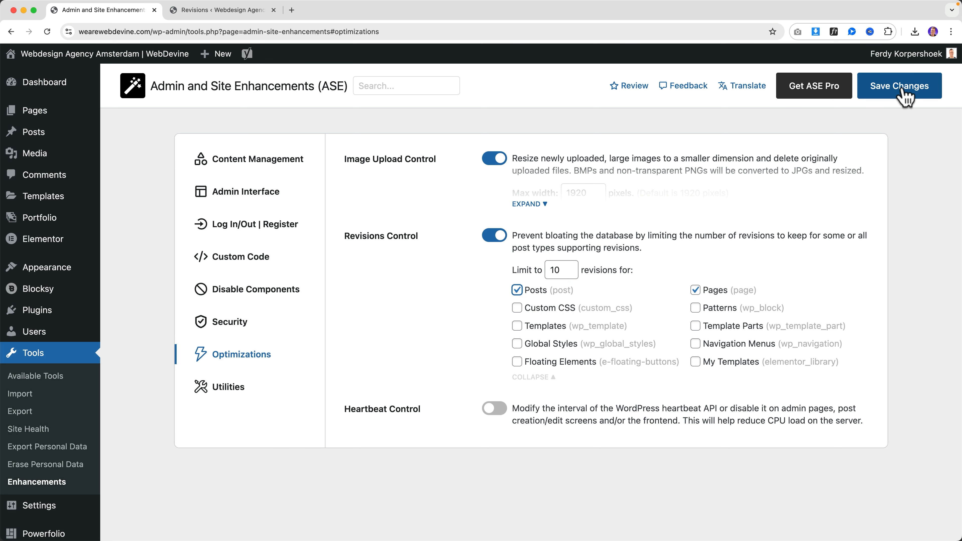
Open the Home page in the editor to check it now shows 10 revisions
{"action": "left_click", "coordinate": [223, 11]}
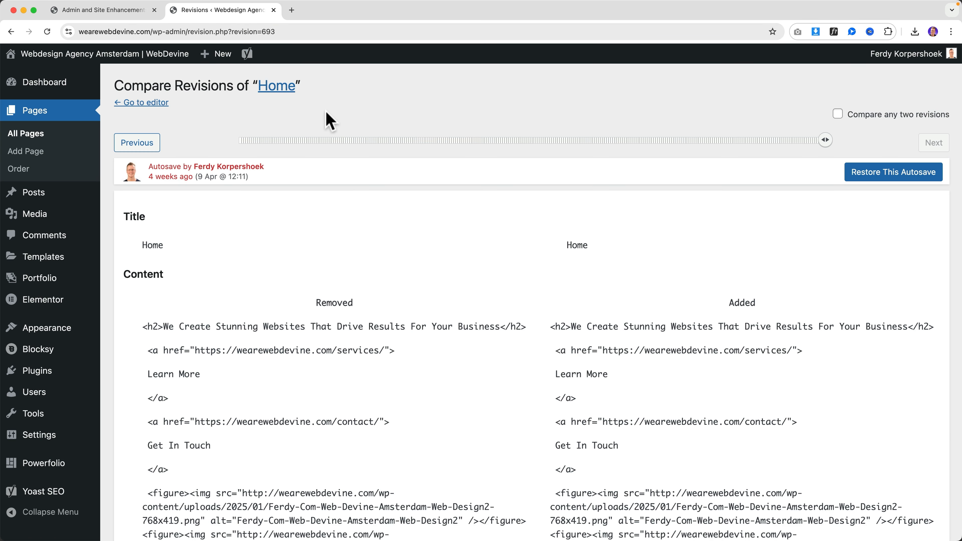
{"action": "left_click", "coordinate": [42, 141]}
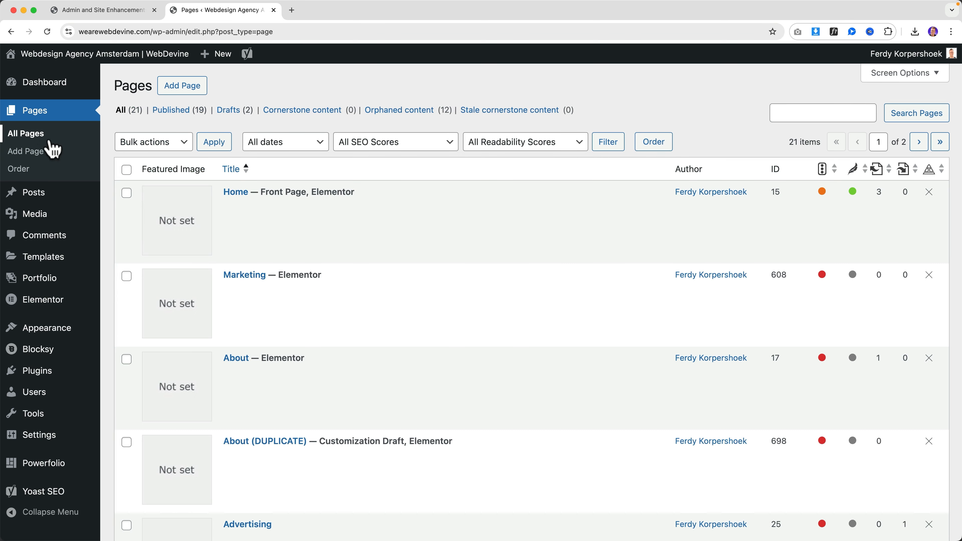
{"action": "left_click", "coordinate": [237, 193]}
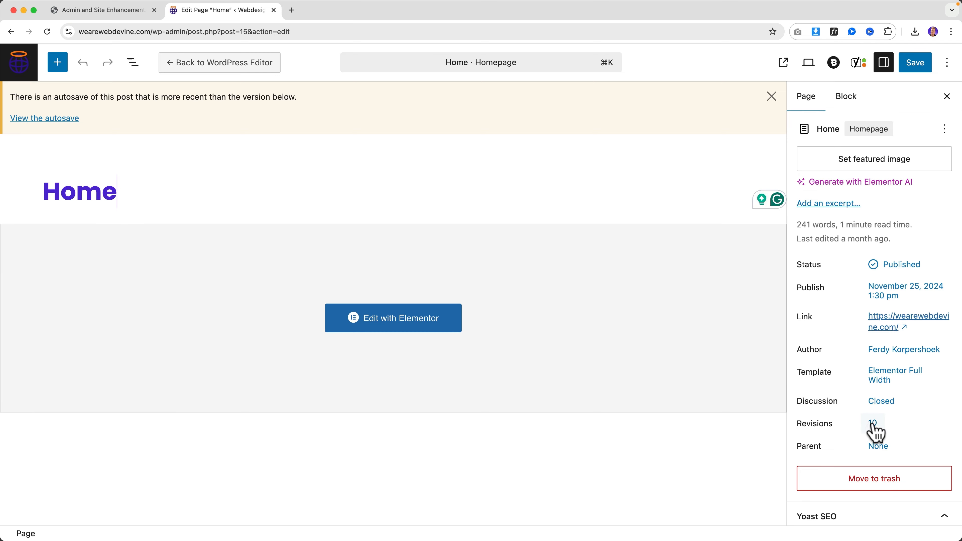
{"action": "left_click", "coordinate": [126, 15]}
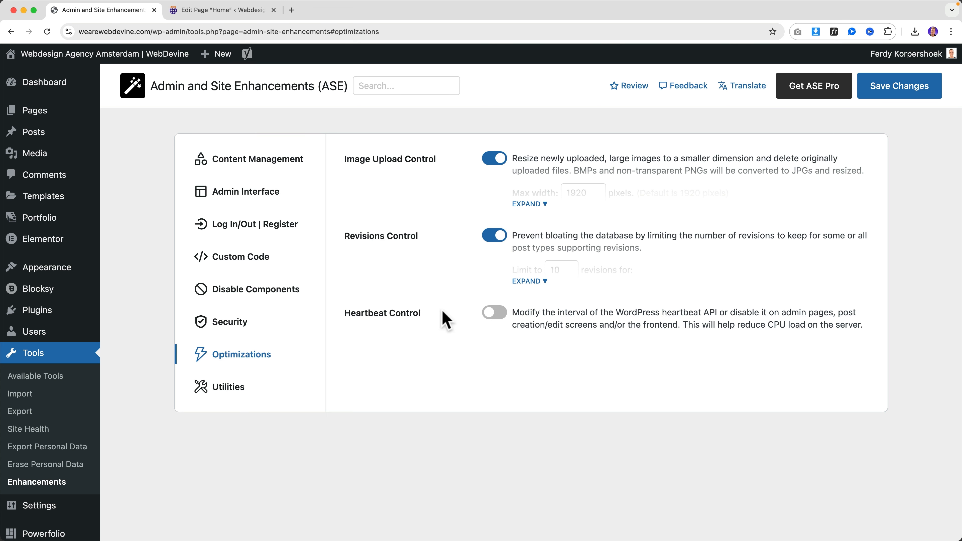
Switch on Heartbeat Control, leaving admin, editor and frontend intervals at Keep as is
{"action": "left_click", "coordinate": [493, 313]}
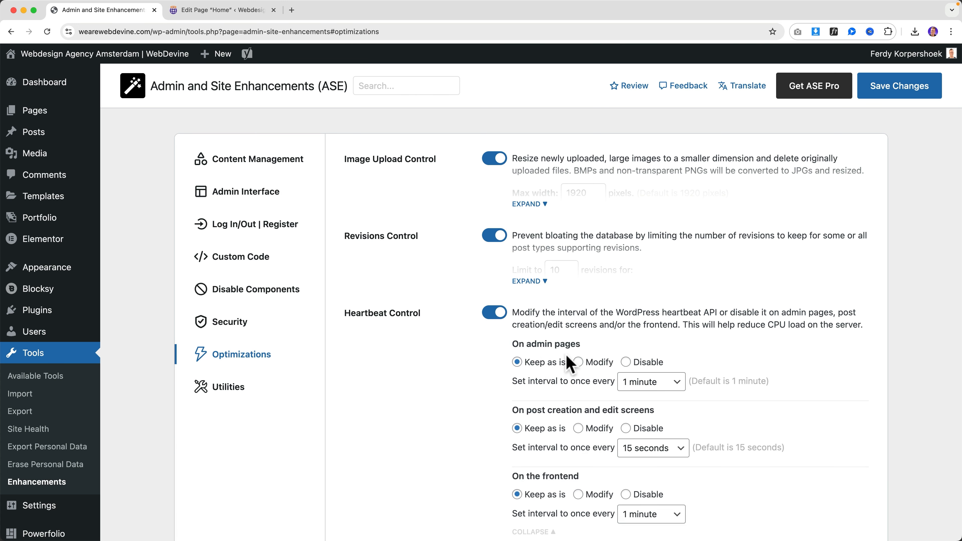
{"action": "scroll", "coordinate": [591, 341], "scroll_direction": "down", "scroll_amount": 2}
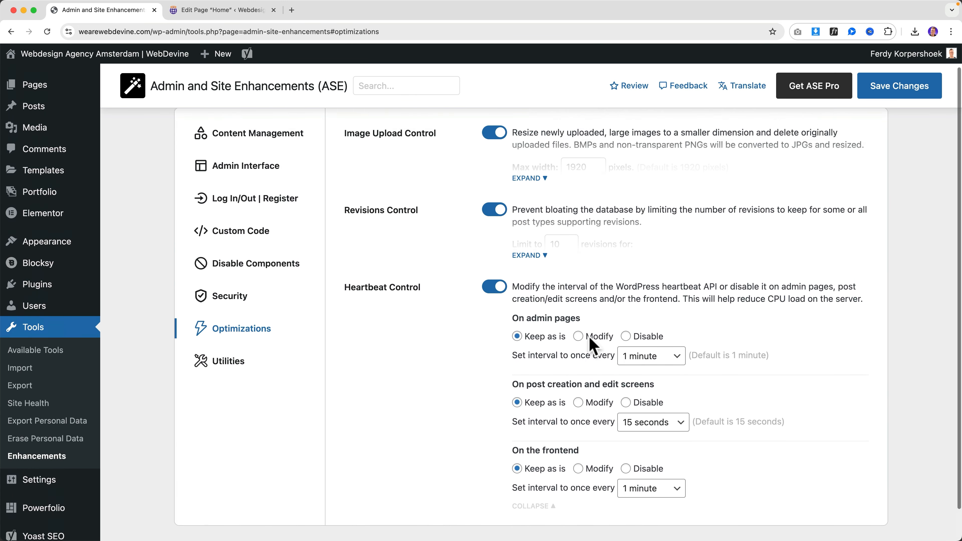
{"action": "scroll", "coordinate": [590, 338], "scroll_direction": "up", "scroll_amount": 2}
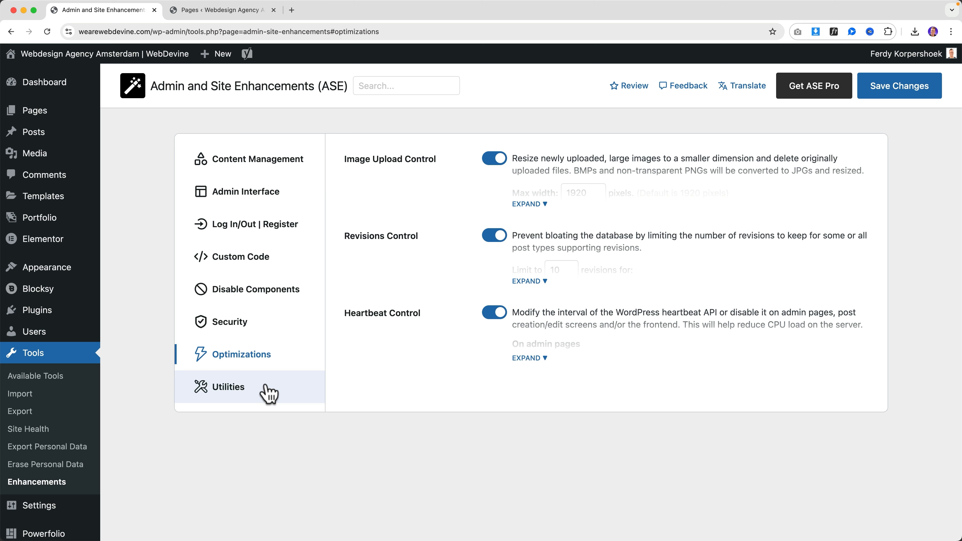
Log out of the site from the ASE Utilities settings to reach the login page
{"action": "left_click", "coordinate": [248, 390]}
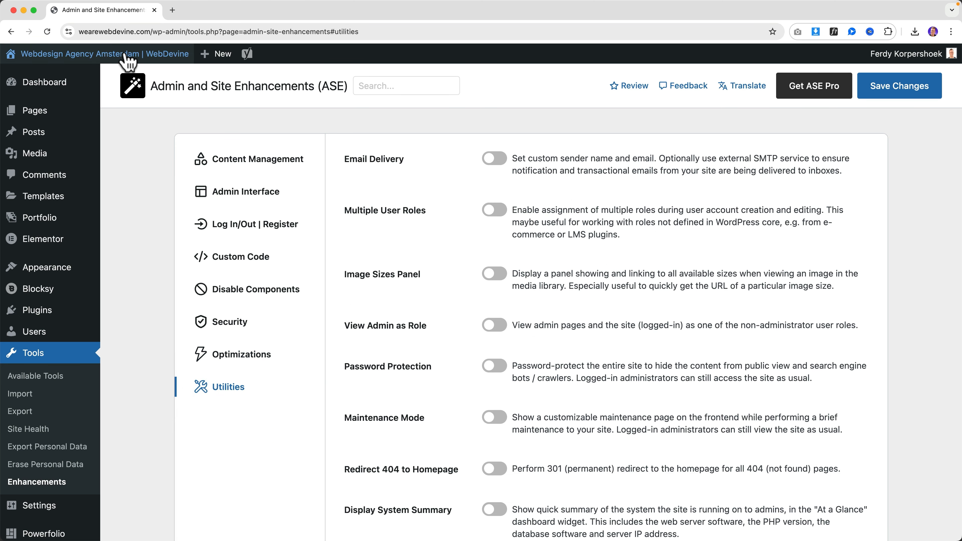
{"action": "mouse_move", "coordinate": [894, 55]}
{"action": "left_click", "coordinate": [871, 122], "text": "super"}
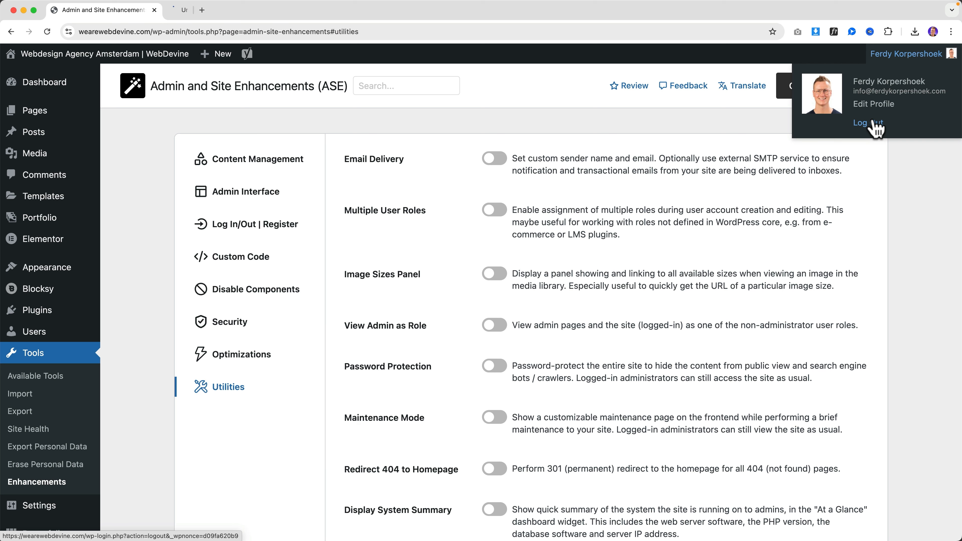
{"action": "left_click", "coordinate": [232, 10]}
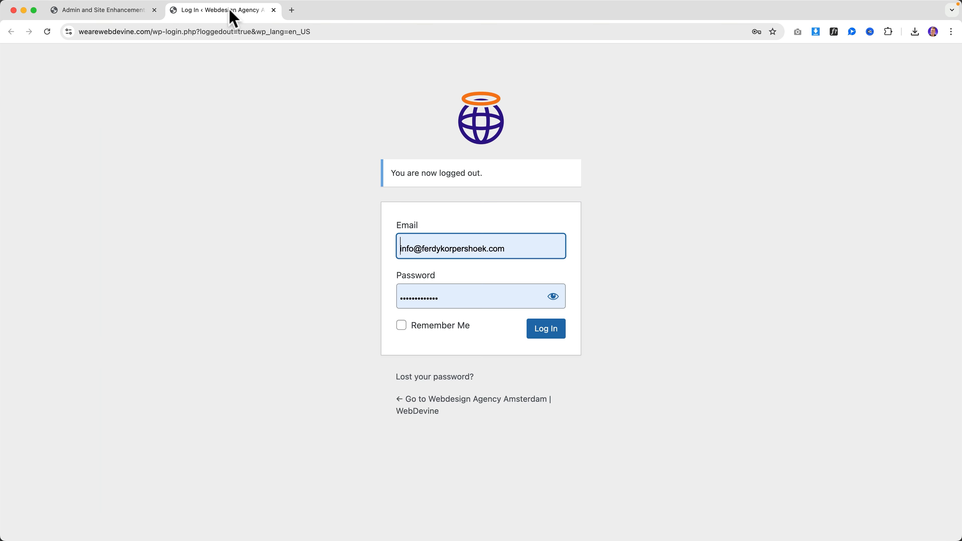
Request a password reset for the account e-mail and view the reset email's default sender
{"action": "left_click", "coordinate": [414, 379]}
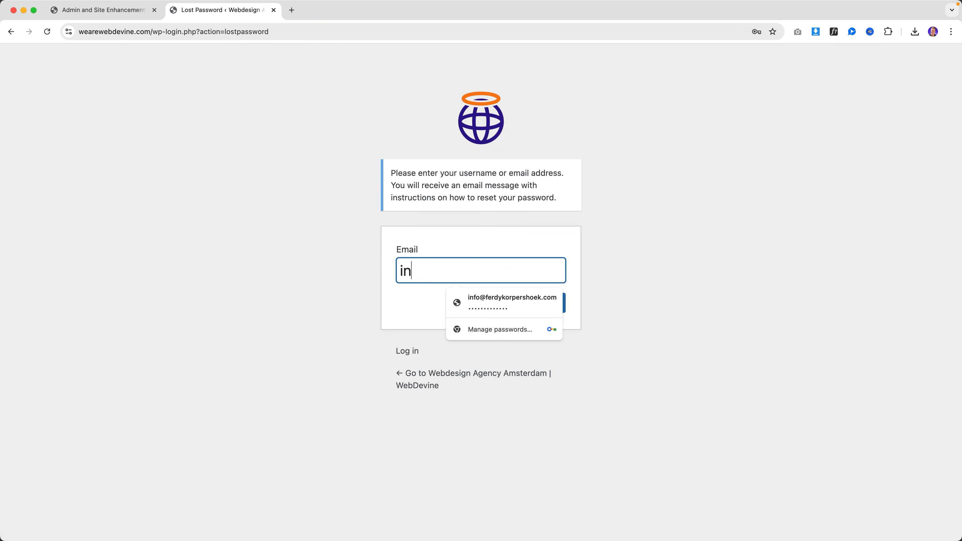
{"action": "left_click", "coordinate": [500, 301]}
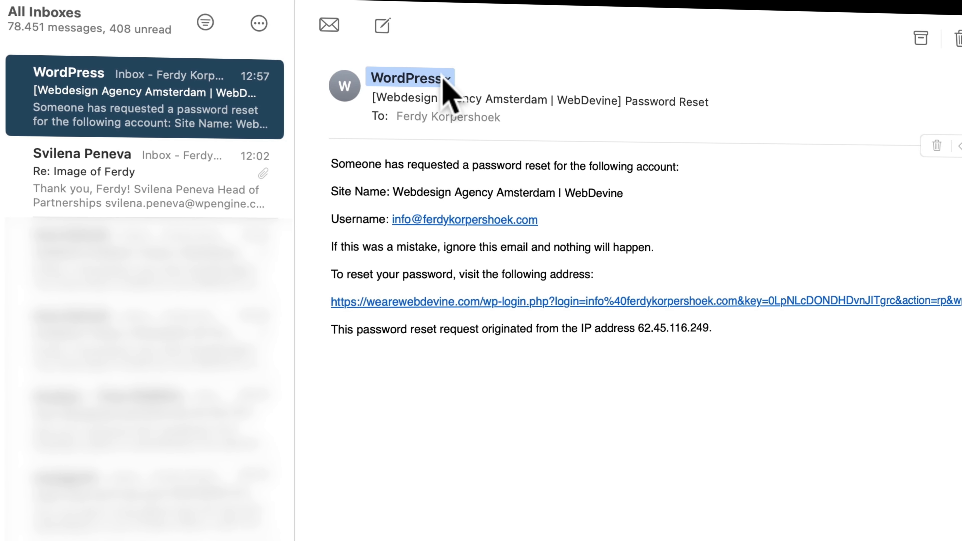
{"action": "left_click", "coordinate": [444, 79]}
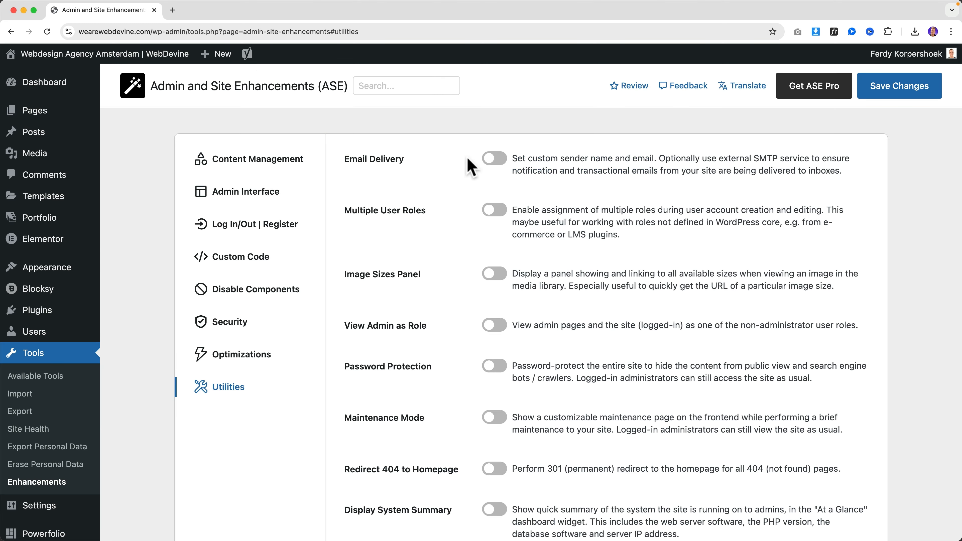
Enable Email Delivery with a custom sender name and email, forced over other plugins
{"action": "left_click", "coordinate": [495, 158]}
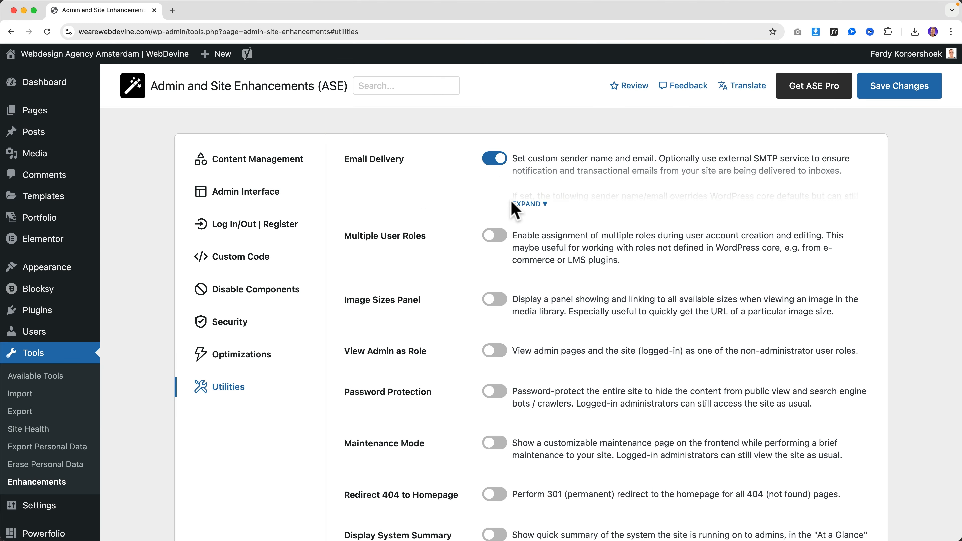
{"action": "left_click", "coordinate": [683, 243]}
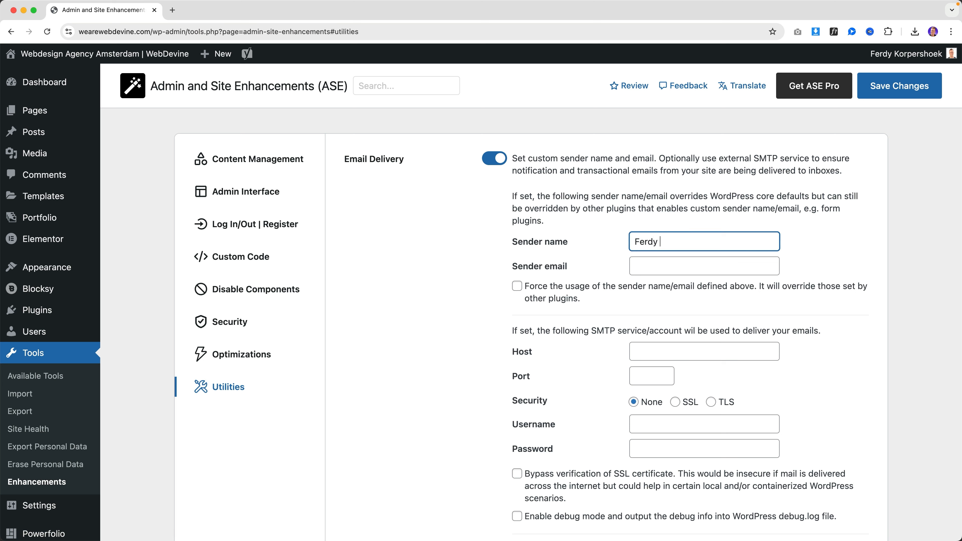
{"action": "key", "text": "Tab"}
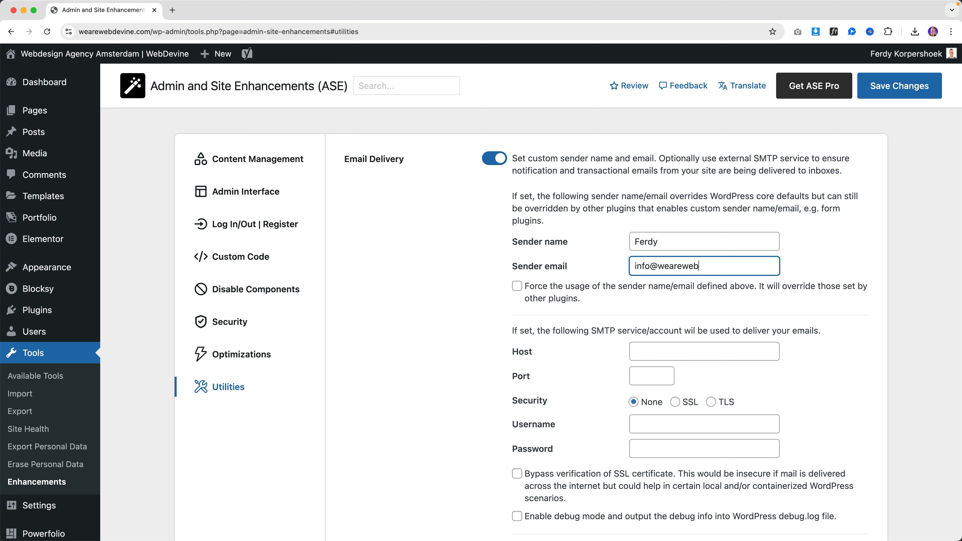
{"action": "left_click", "coordinate": [654, 287]}
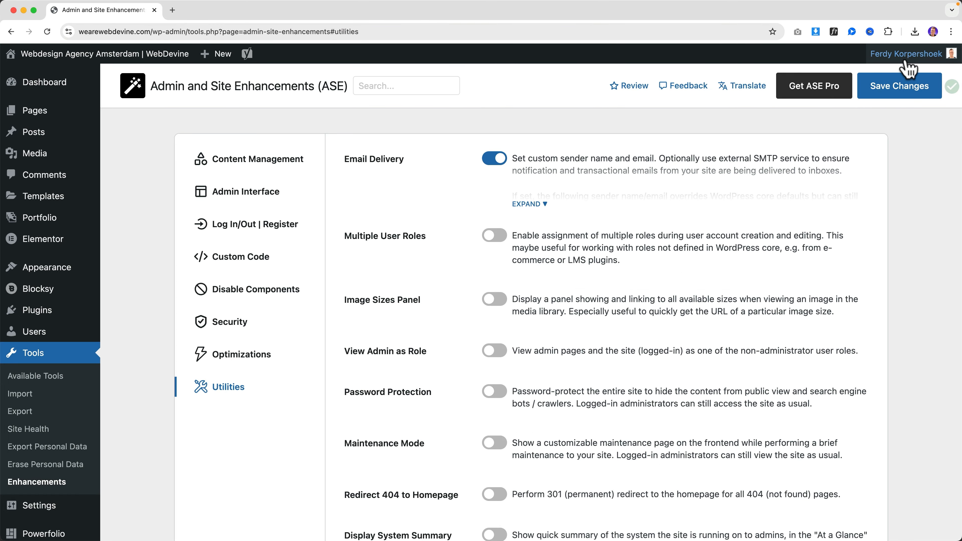
Log out and request another password reset for the account's e-mail address
{"action": "mouse_move", "coordinate": [909, 53]}
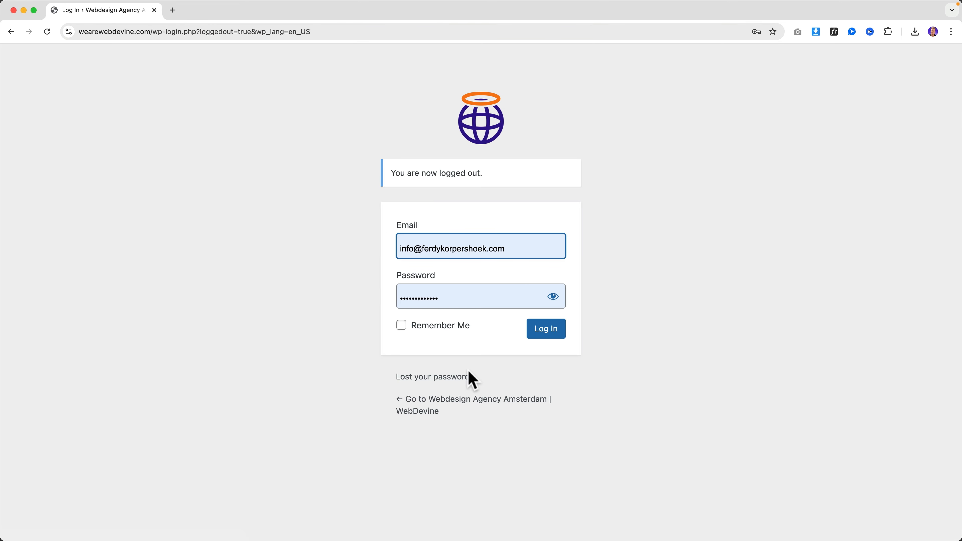
{"action": "left_click", "coordinate": [454, 377]}
{"action": "left_click", "coordinate": [510, 304]}
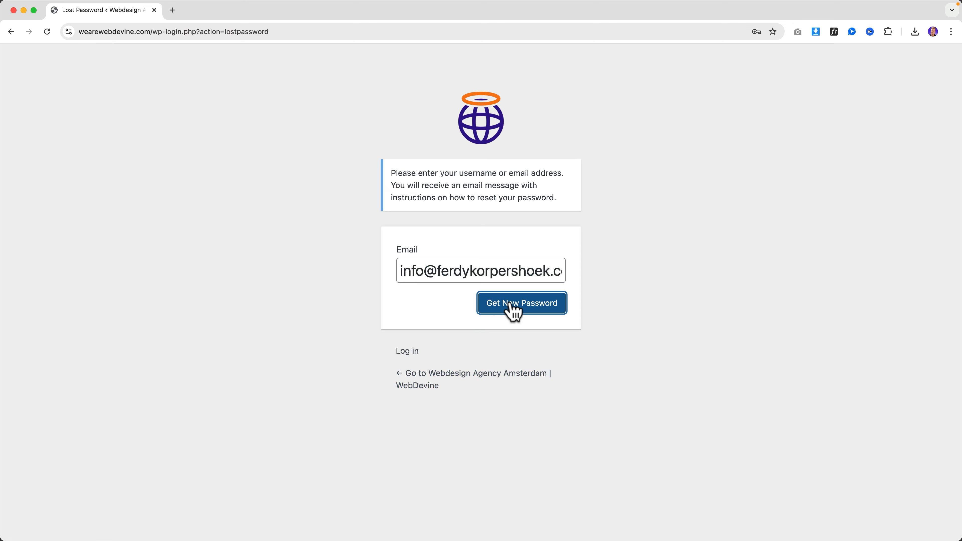
{"action": "key", "text": "super+space"}
Open the new reset email in Mail and view the custom sender's address
{"action": "type", "text": "mail"}
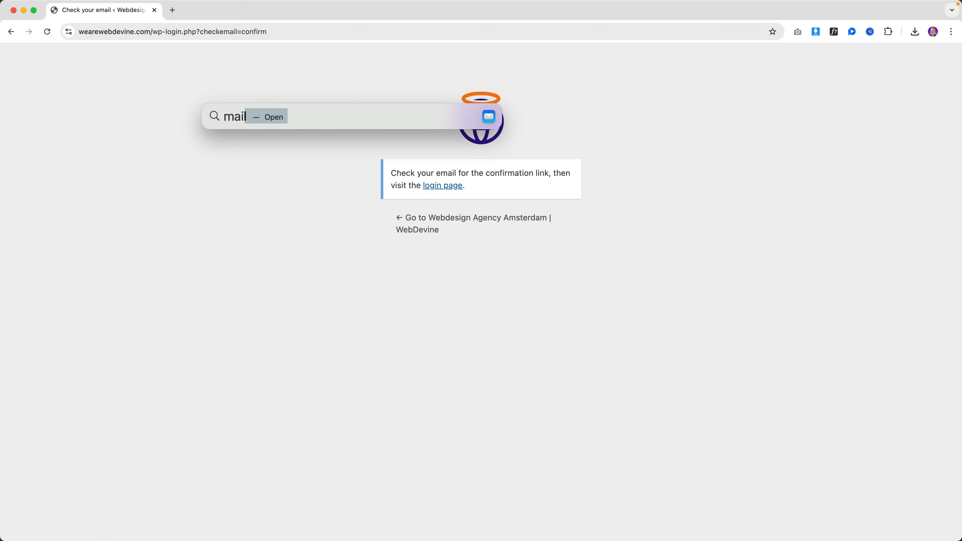
{"action": "key", "text": "Return"}
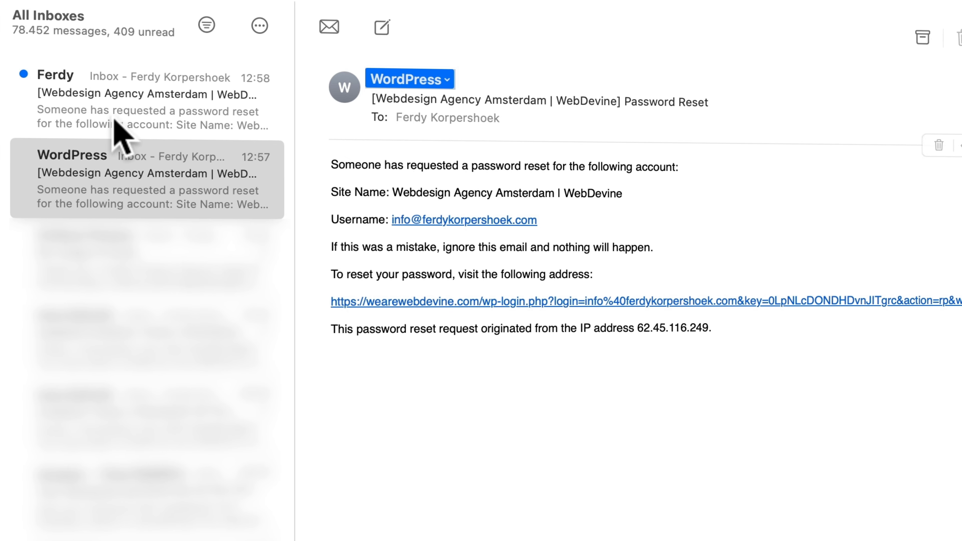
{"action": "left_click", "coordinate": [54, 78]}
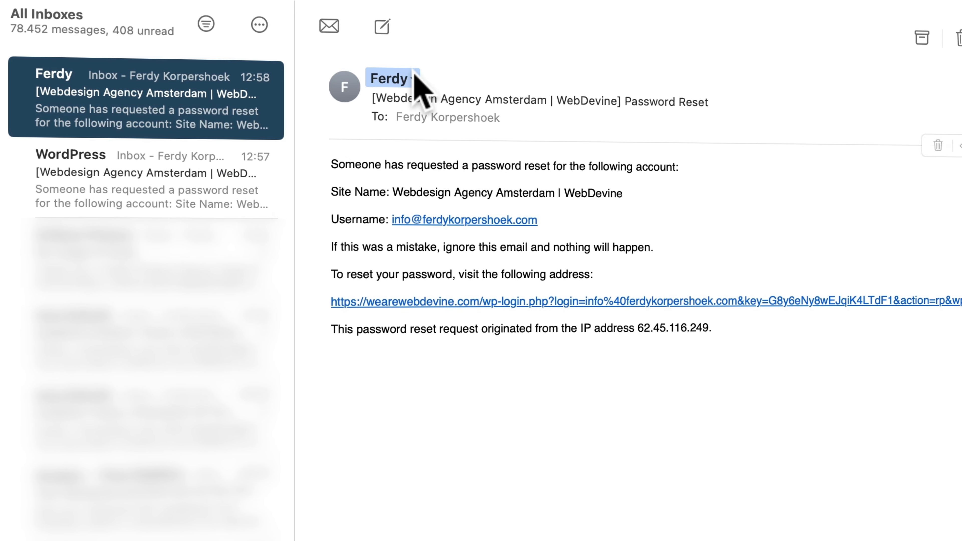
{"action": "left_click", "coordinate": [413, 80]}
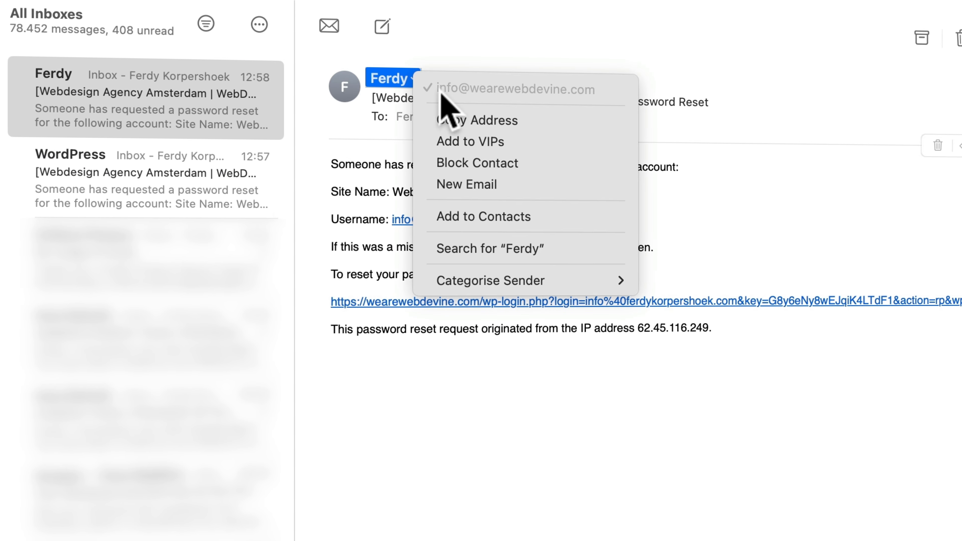
{"action": "left_click", "coordinate": [771, 157]}
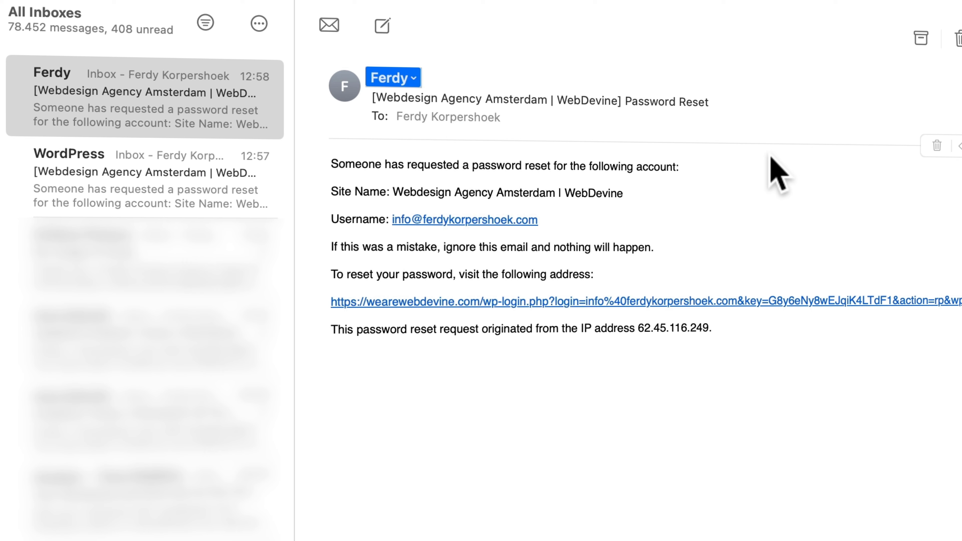
Compare with the earlier WordPress-sent reset email's sender, then close Mail
{"action": "left_click", "coordinate": [121, 174]}
{"action": "left_click", "coordinate": [100, 106]}
{"action": "left_click", "coordinate": [123, 159]}
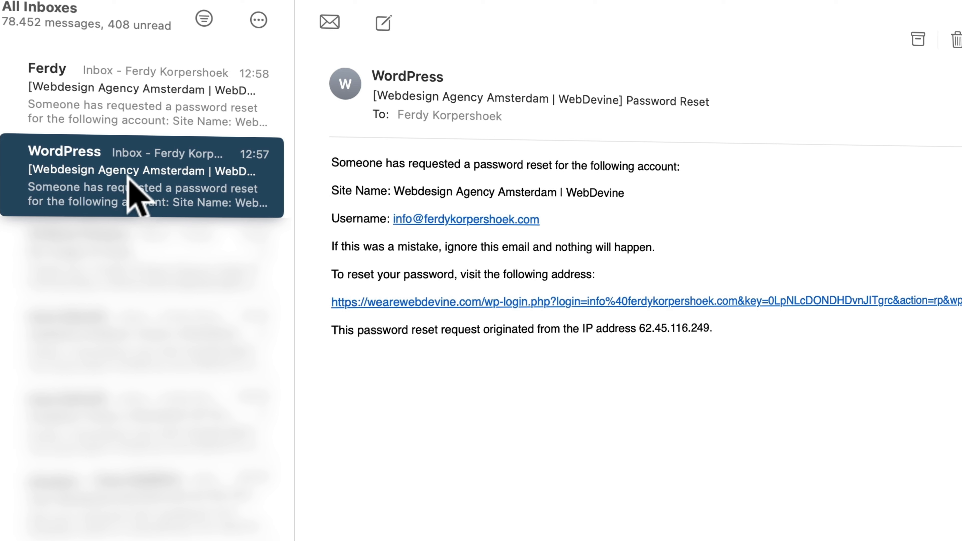
{"action": "left_click", "coordinate": [451, 80]}
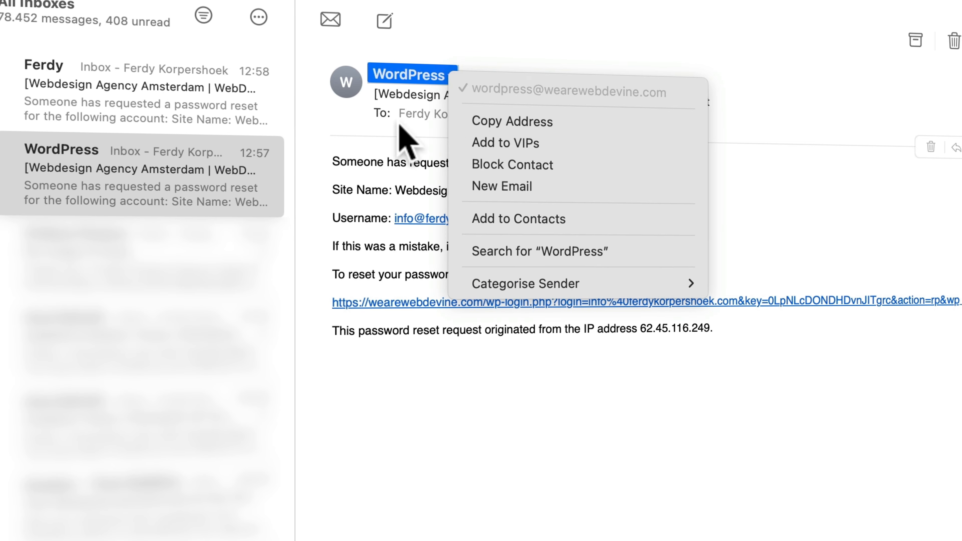
{"action": "left_click", "coordinate": [223, 159]}
{"action": "left_click", "coordinate": [15, 11]}
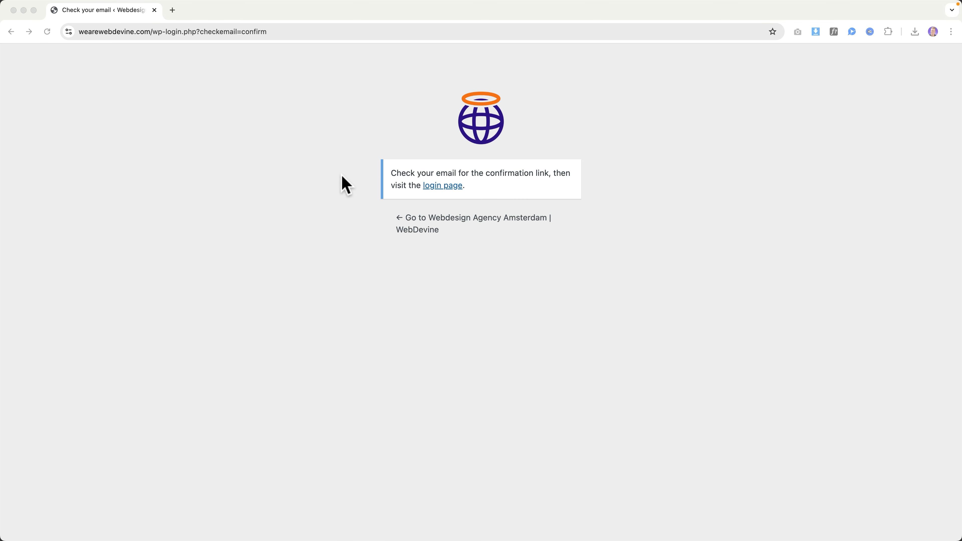
{"action": "left_click", "coordinate": [340, 174]}
Log back in to the admin and open the Enhancements settings
{"action": "left_click", "coordinate": [441, 186]}
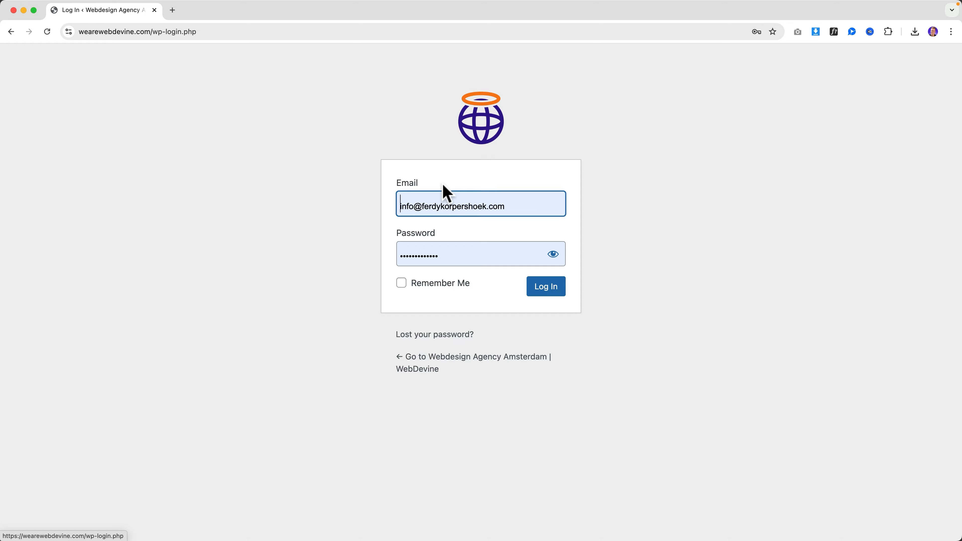
{"action": "left_click", "coordinate": [546, 291]}
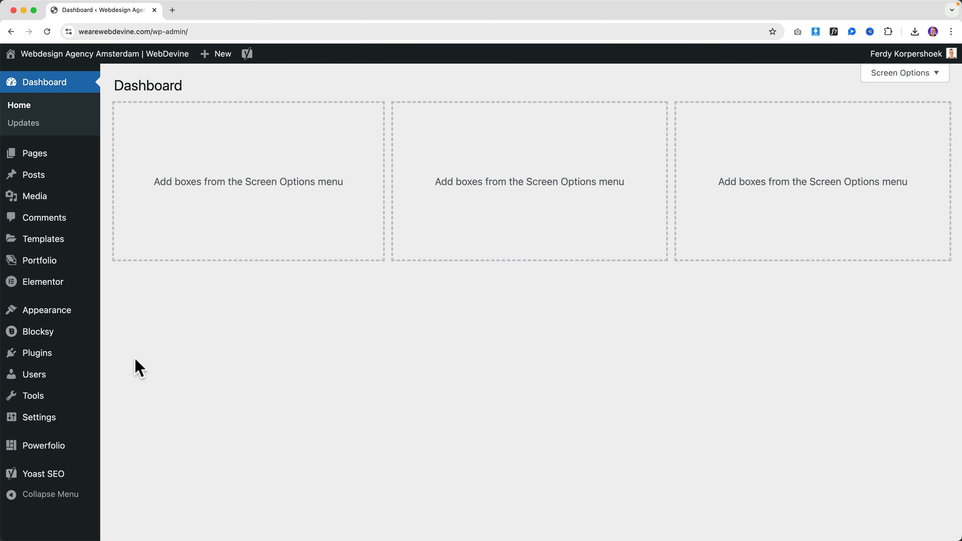
{"action": "mouse_move", "coordinate": [51, 399]}
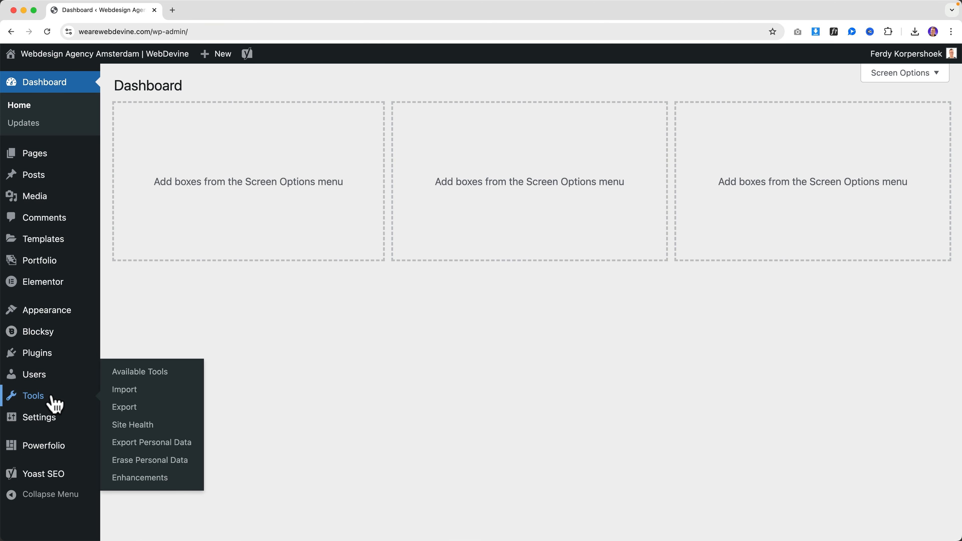
{"action": "left_click", "coordinate": [140, 478]}
Expand Email Delivery and review its SMTP port, SSL verification and test-email fields
{"action": "left_click", "coordinate": [529, 202]}
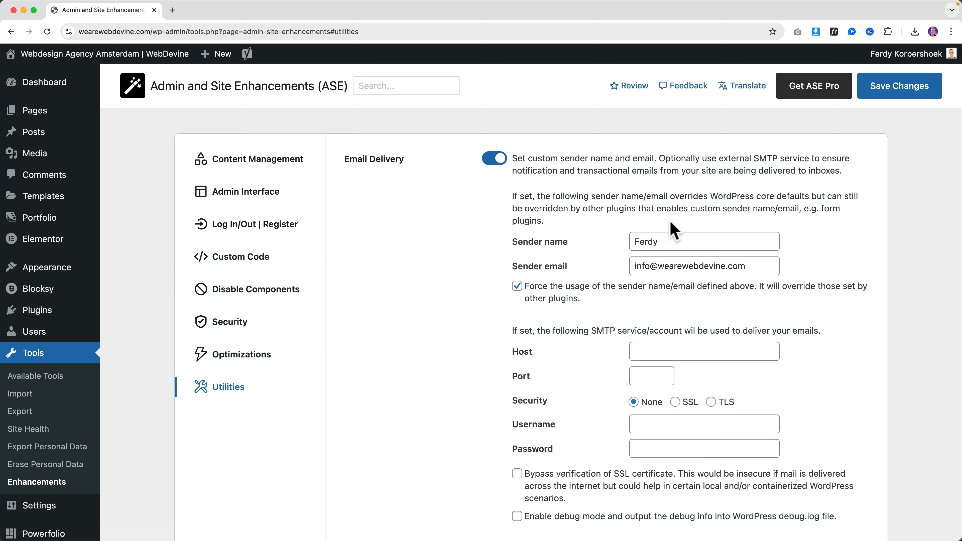
{"action": "scroll", "coordinate": [625, 230], "scroll_direction": "down", "scroll_amount": 3}
{"action": "scroll", "coordinate": [549, 189], "scroll_direction": "down", "scroll_amount": 3}
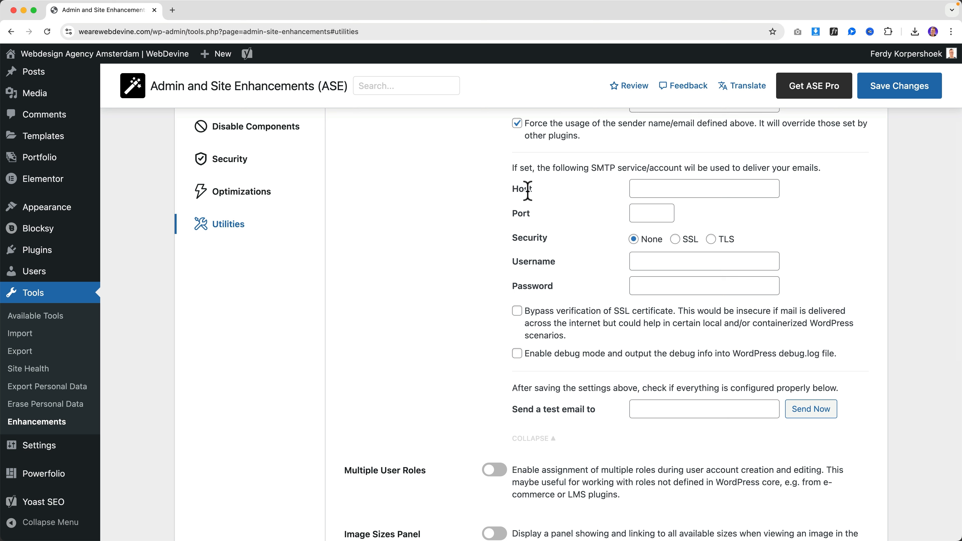
{"action": "left_click", "coordinate": [640, 212]}
{"action": "scroll", "coordinate": [641, 310], "scroll_direction": "up", "scroll_amount": 1}
{"action": "left_click", "coordinate": [517, 315]}
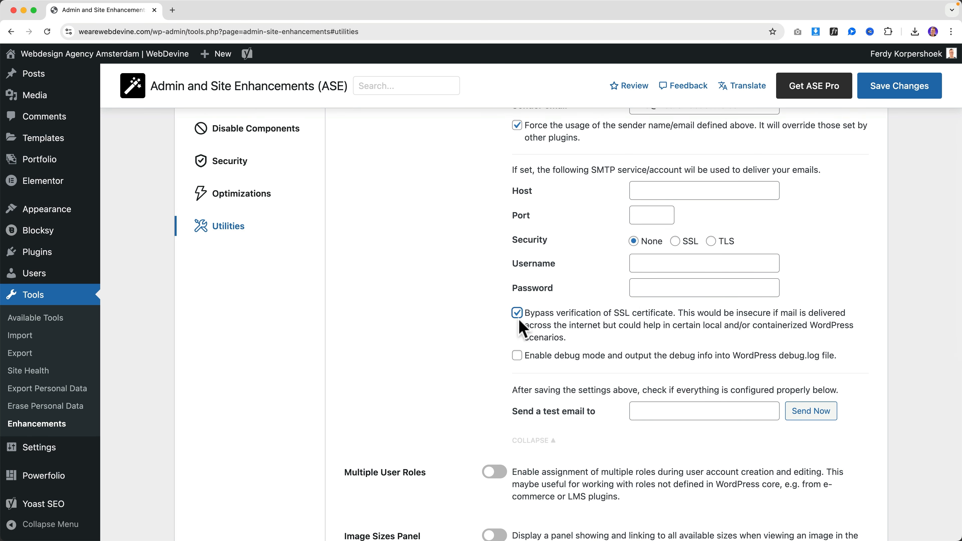
{"action": "left_click", "coordinate": [650, 408]}
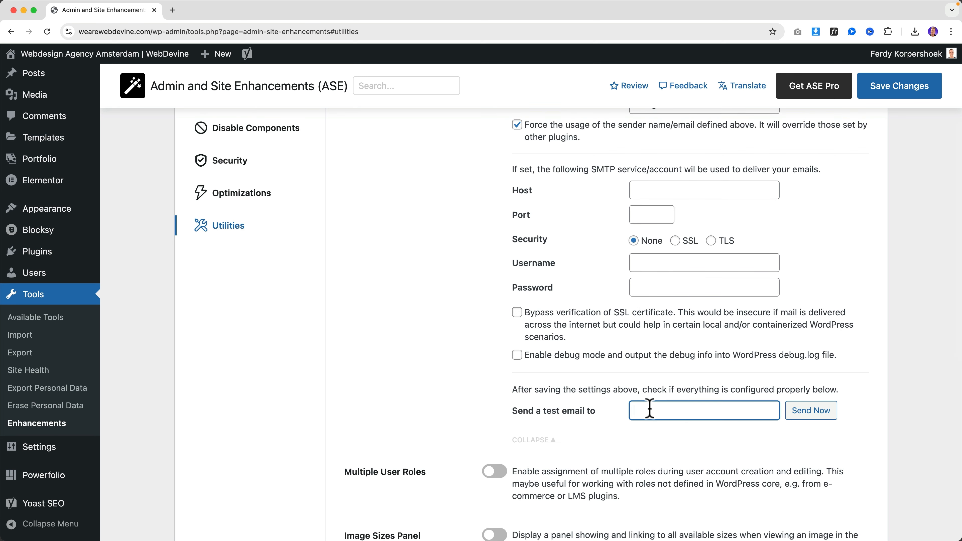
{"action": "scroll", "coordinate": [609, 395], "scroll_direction": "up", "scroll_amount": 5}
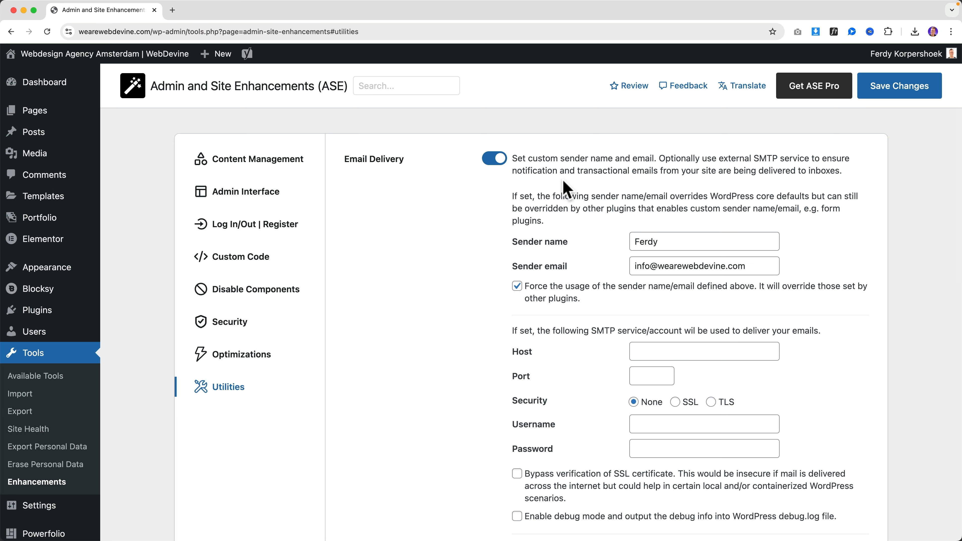
{"action": "scroll", "coordinate": [620, 261], "scroll_direction": "down", "scroll_amount": 10}
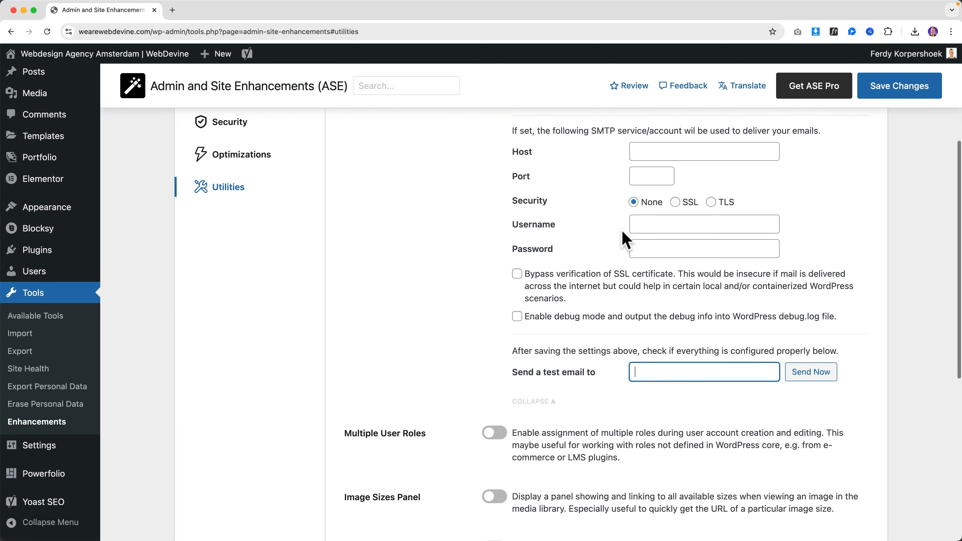
{"action": "scroll", "coordinate": [622, 231], "scroll_direction": "down", "scroll_amount": 2}
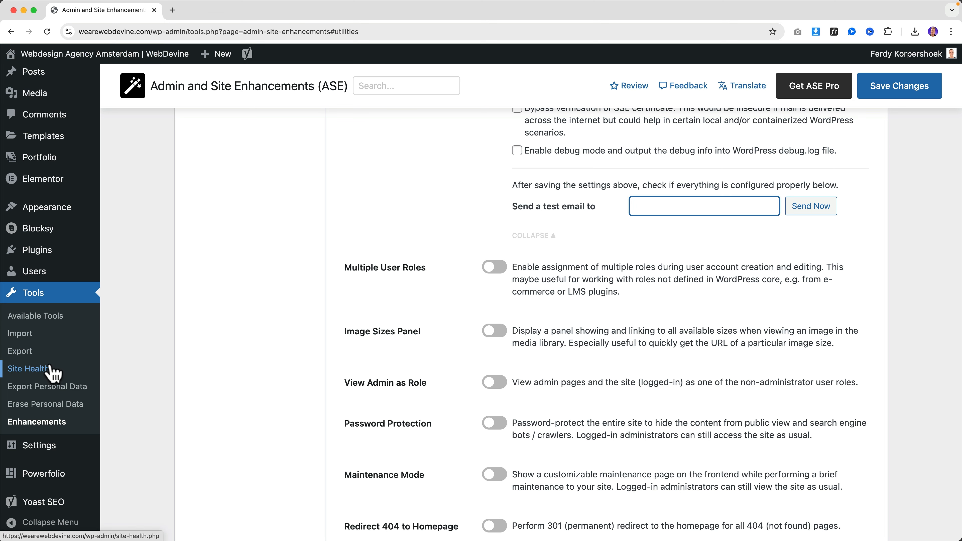
Open the administrator's profile in a new tab, then enable and save Multiple User Roles
{"action": "left_click", "coordinate": [48, 280], "text": "super"}
{"action": "left_click", "coordinate": [204, 10]}
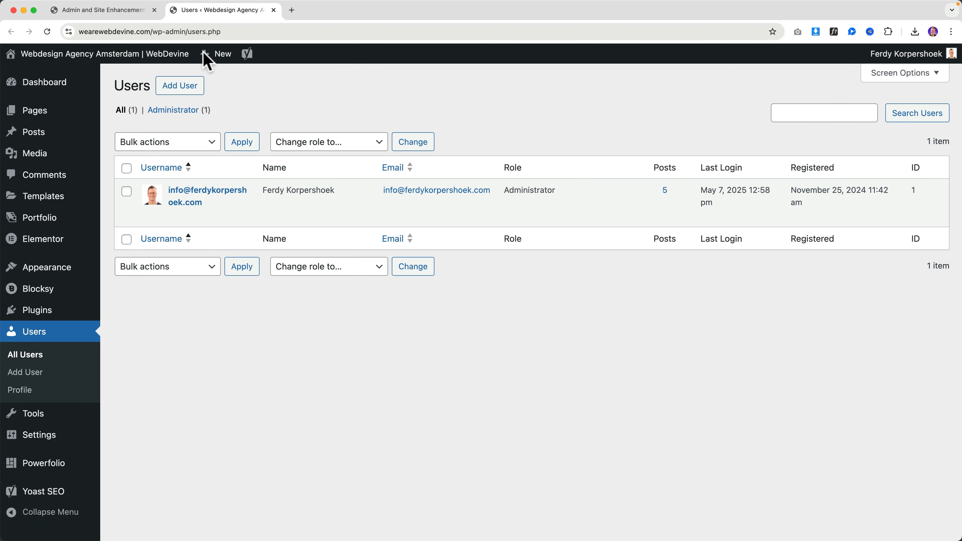
{"action": "left_click", "coordinate": [192, 197]}
{"action": "scroll", "coordinate": [227, 307], "scroll_direction": "down", "scroll_amount": 9}
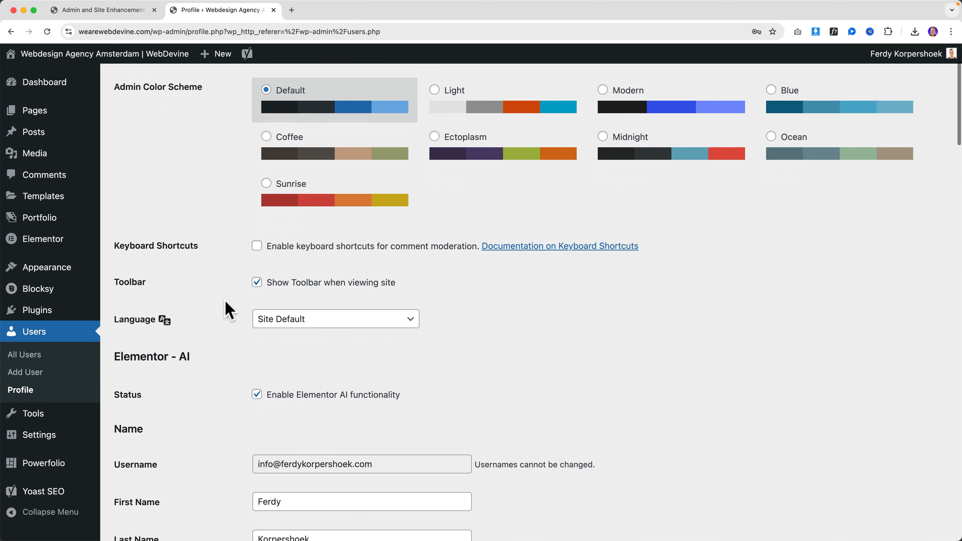
{"action": "scroll", "coordinate": [230, 307], "scroll_direction": "down", "scroll_amount": 15}
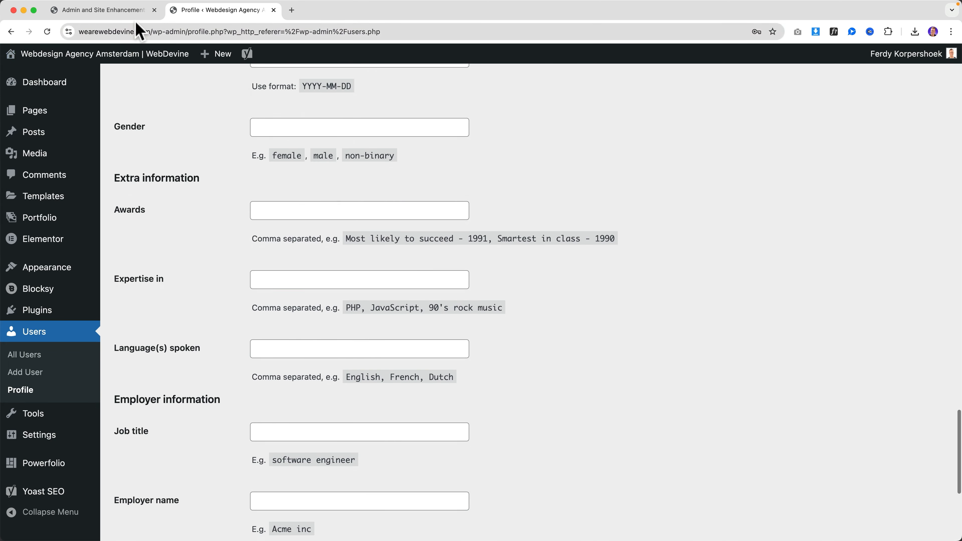
{"action": "left_click", "coordinate": [102, 9]}
{"action": "left_click", "coordinate": [495, 267]}
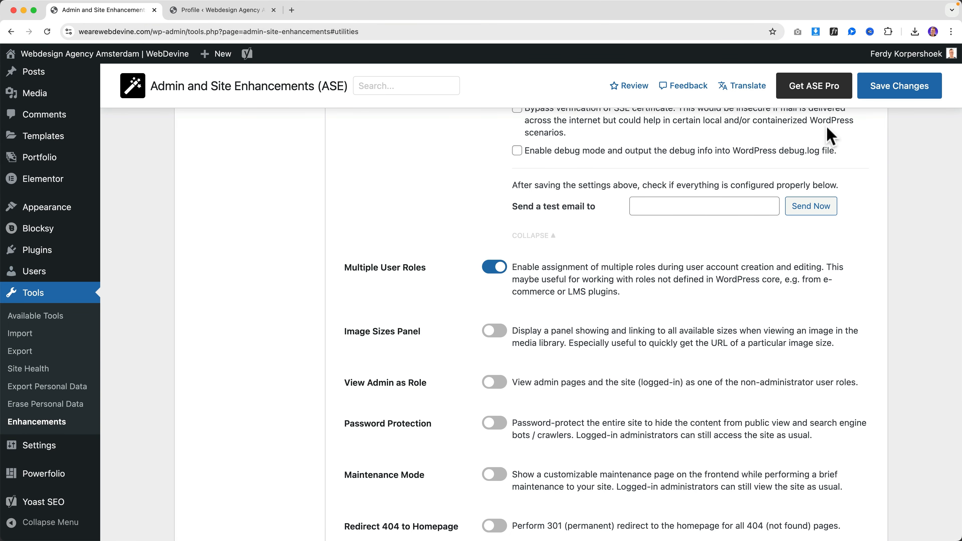
{"action": "left_click", "coordinate": [903, 98]}
Try ticking Author, Contributor and Subscriber roles, then update the profile with only Administrator
{"action": "left_click", "coordinate": [261, 10]}
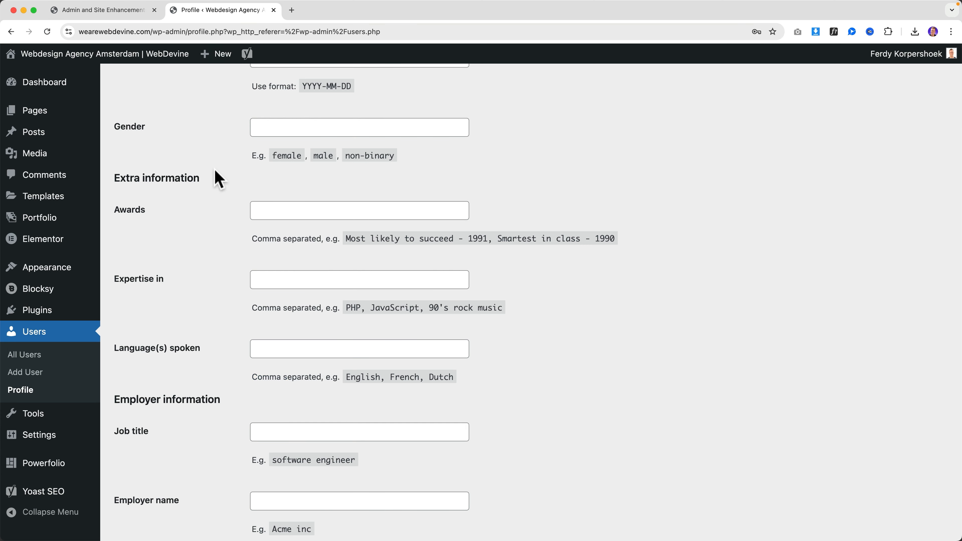
{"action": "scroll", "coordinate": [218, 239], "scroll_direction": "down", "scroll_amount": 10}
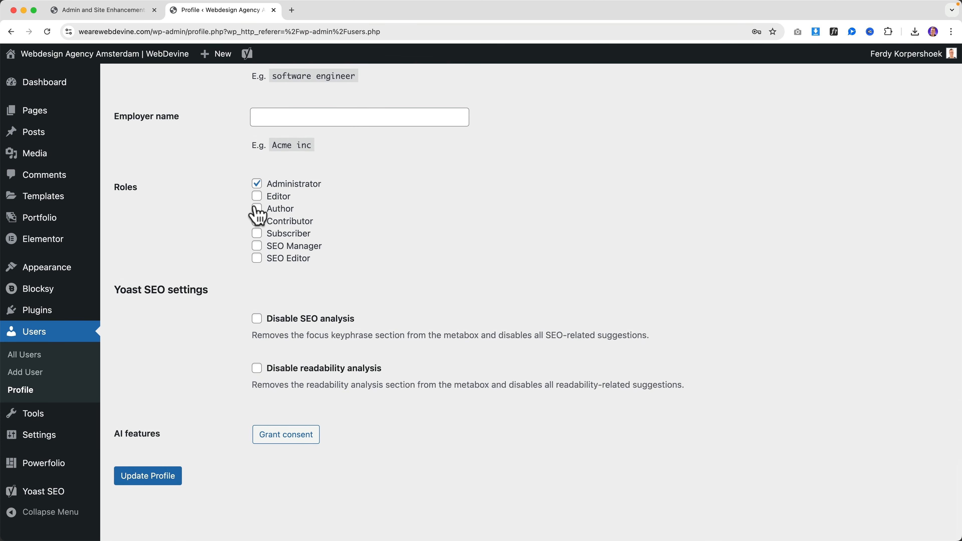
{"action": "left_click", "coordinate": [256, 222]}
{"action": "left_click", "coordinate": [257, 223]}
{"action": "left_click", "coordinate": [256, 208]}
{"action": "left_click", "coordinate": [257, 223]}
{"action": "left_click", "coordinate": [258, 235]}
{"action": "left_click", "coordinate": [258, 222]}
{"action": "left_click", "coordinate": [258, 210]}
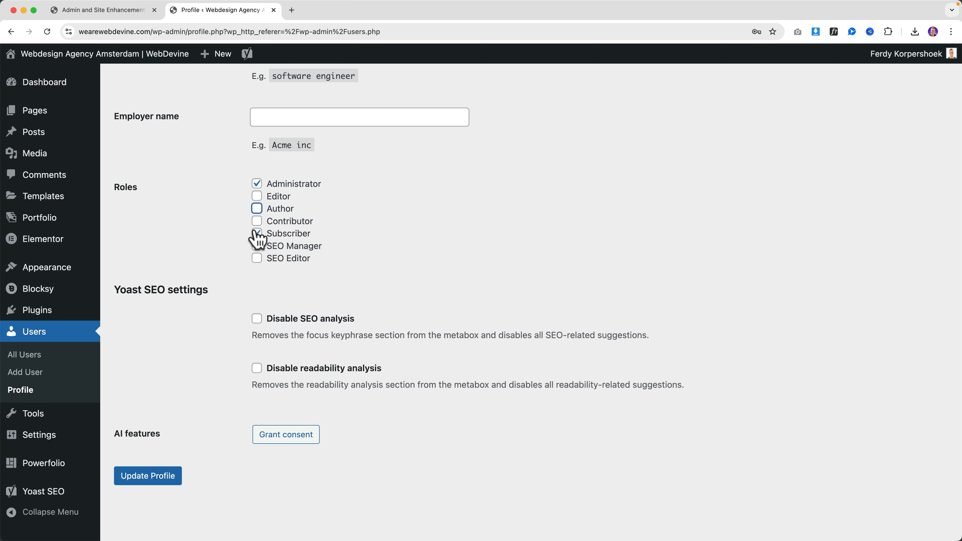
{"action": "left_click", "coordinate": [255, 234]}
{"action": "left_click", "coordinate": [147, 478]}
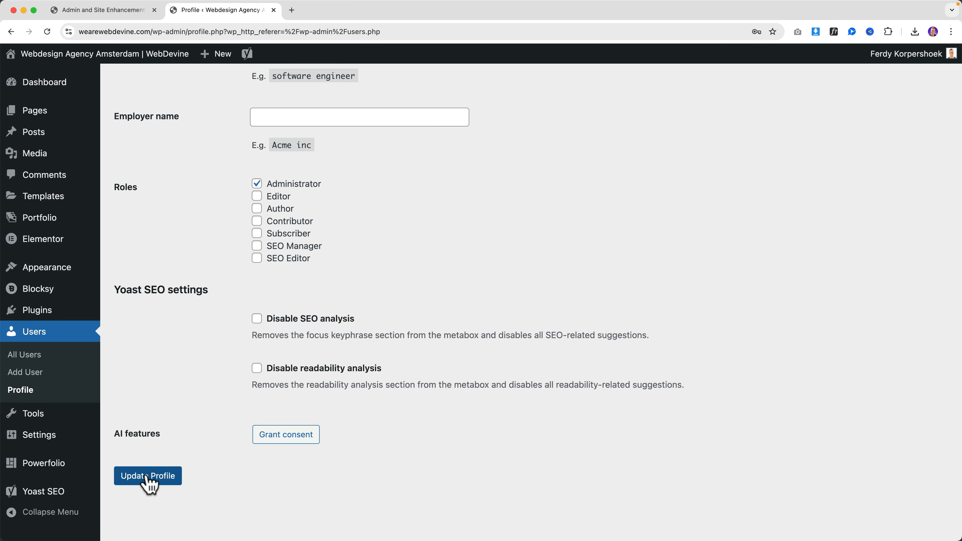
{"action": "left_click", "coordinate": [137, 14]}
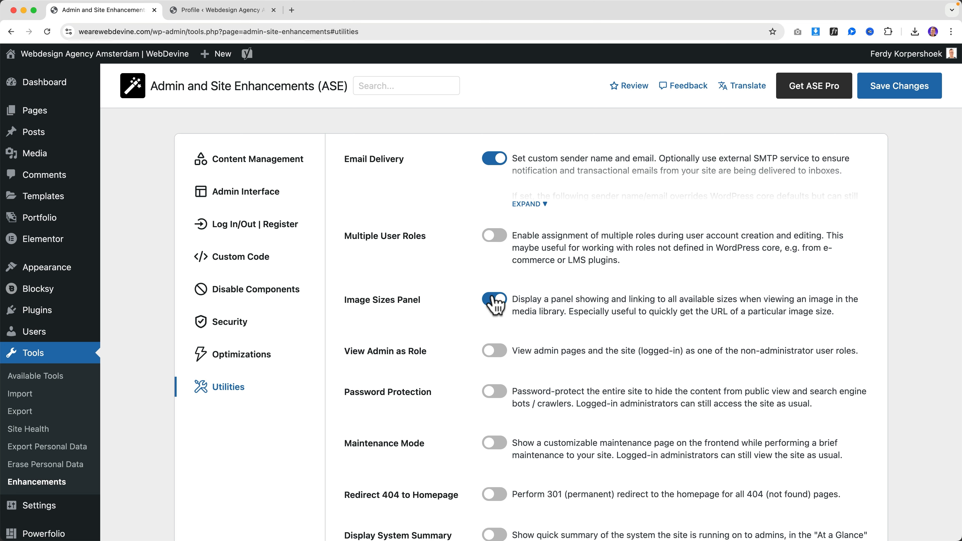
Save the Image Sizes Panel setting and open a Media Library image's full edit page
{"action": "left_click", "coordinate": [907, 96]}
{"action": "left_click", "coordinate": [223, 11]}
{"action": "left_click", "coordinate": [35, 154]}
{"action": "left_click", "coordinate": [163, 205]}
{"action": "left_click", "coordinate": [717, 489]}
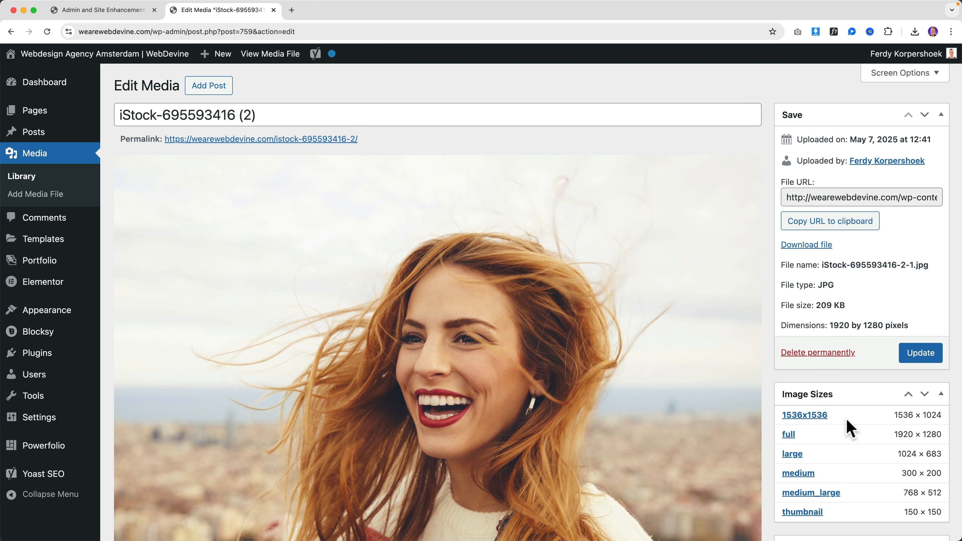
Open the medium_large link from the image's size list, then close that tab
{"action": "scroll", "coordinate": [848, 423], "scroll_direction": "down", "scroll_amount": 5}
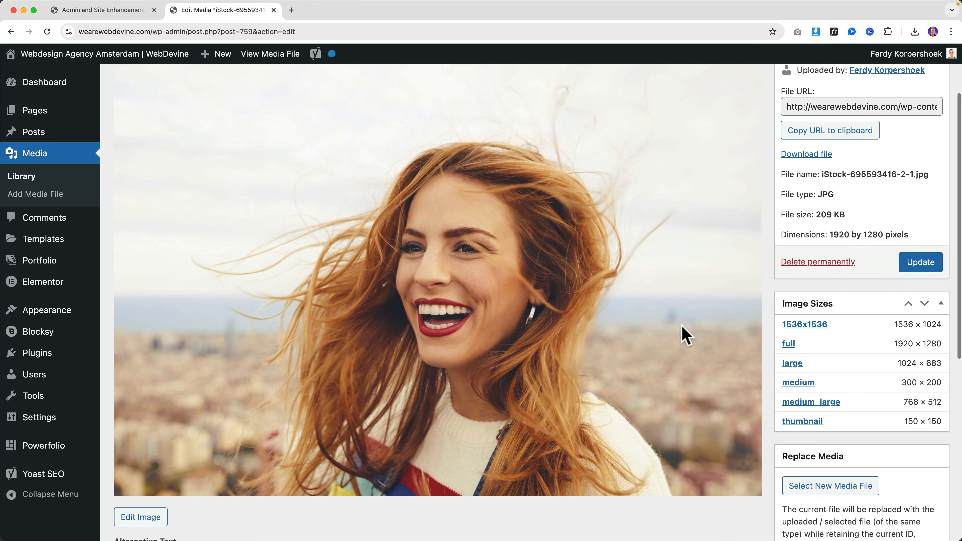
{"action": "scroll", "coordinate": [824, 375], "scroll_direction": "down", "scroll_amount": 2}
{"action": "left_click", "coordinate": [824, 373]}
{"action": "key", "text": "super+w"}
{"action": "left_click", "coordinate": [103, 10]}
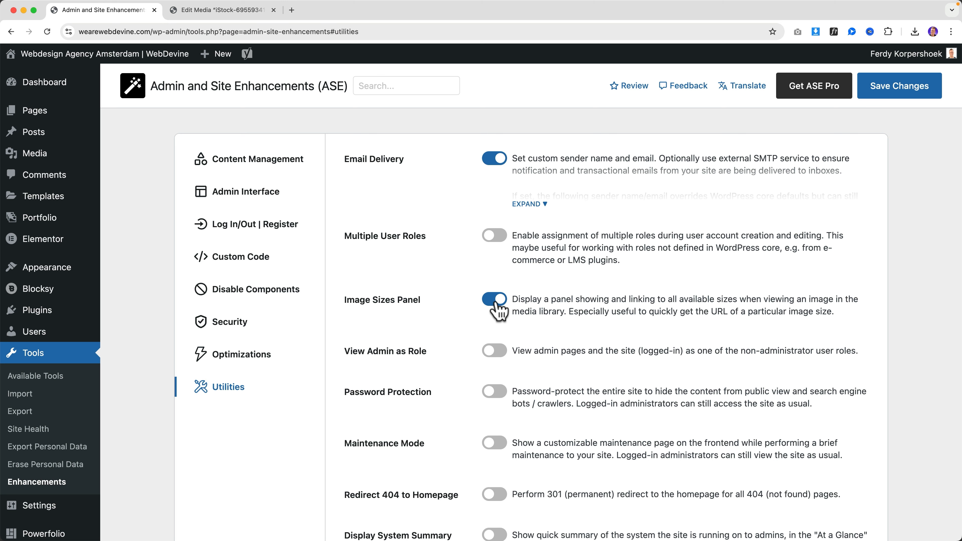
Switch on and save View Admin as Role, then go to the dashboard
{"action": "scroll", "coordinate": [410, 270], "scroll_direction": "down", "scroll_amount": 3}
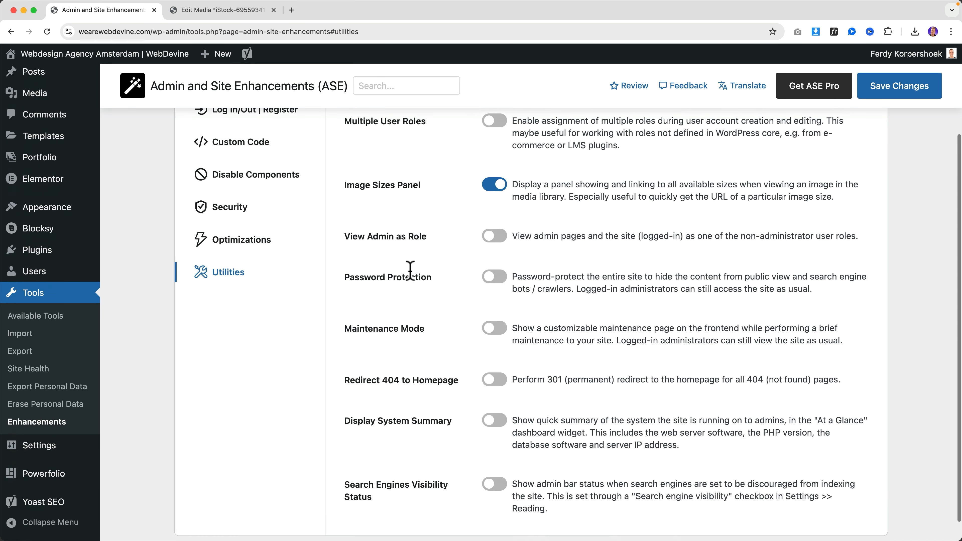
{"action": "left_click", "coordinate": [494, 236]}
{"action": "left_click", "coordinate": [899, 86]}
{"action": "left_click", "coordinate": [45, 83]}
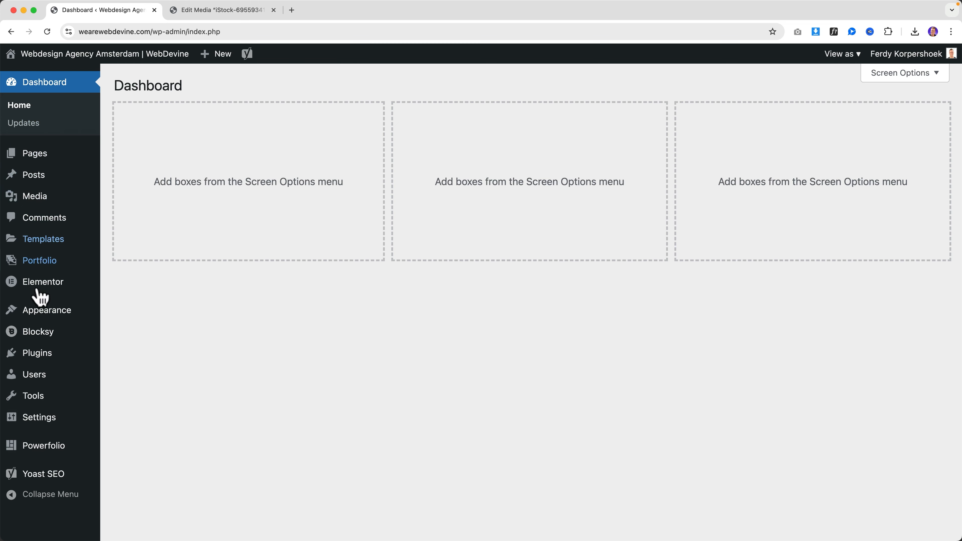
Preview the admin area as Editor, then switch back to Administrator
{"action": "mouse_move", "coordinate": [37, 424]}
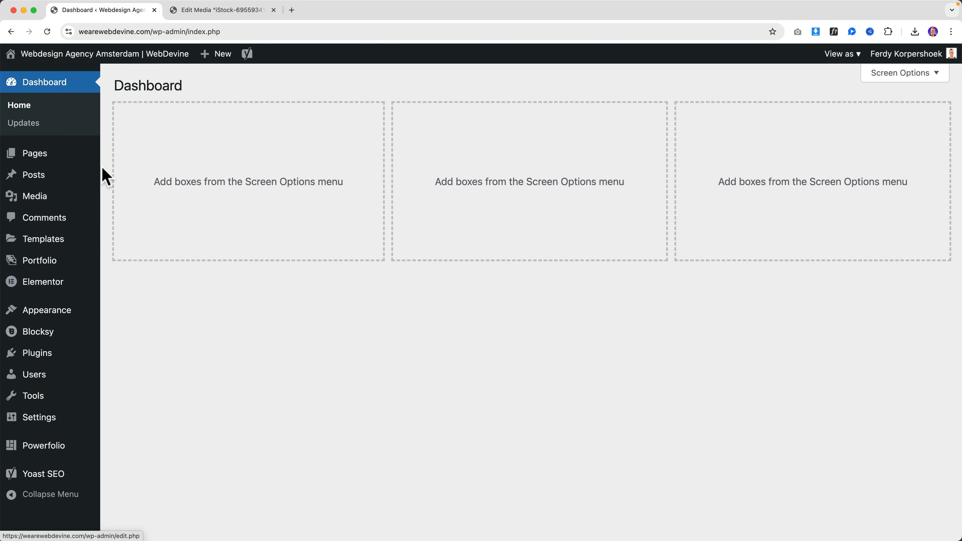
{"action": "mouse_move", "coordinate": [78, 178]}
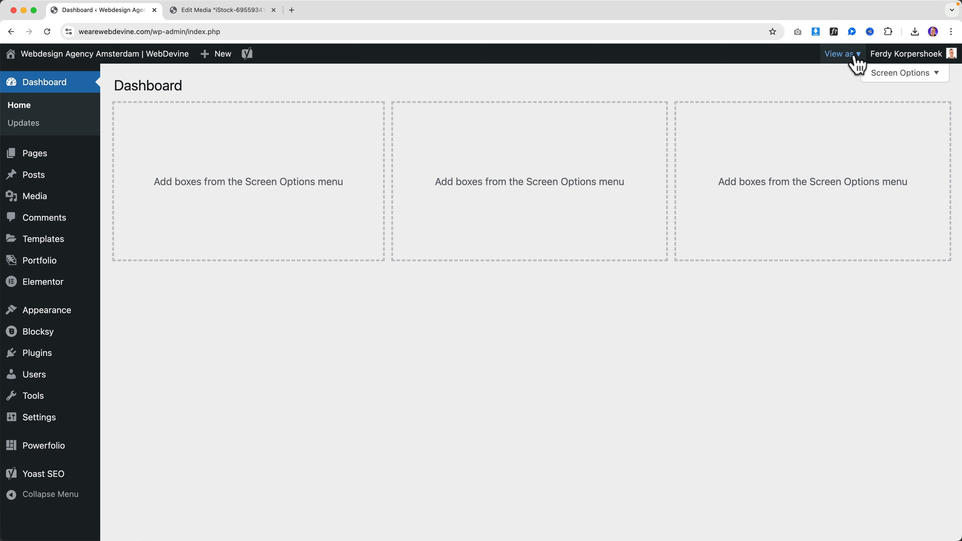
{"action": "mouse_move", "coordinate": [849, 61]}
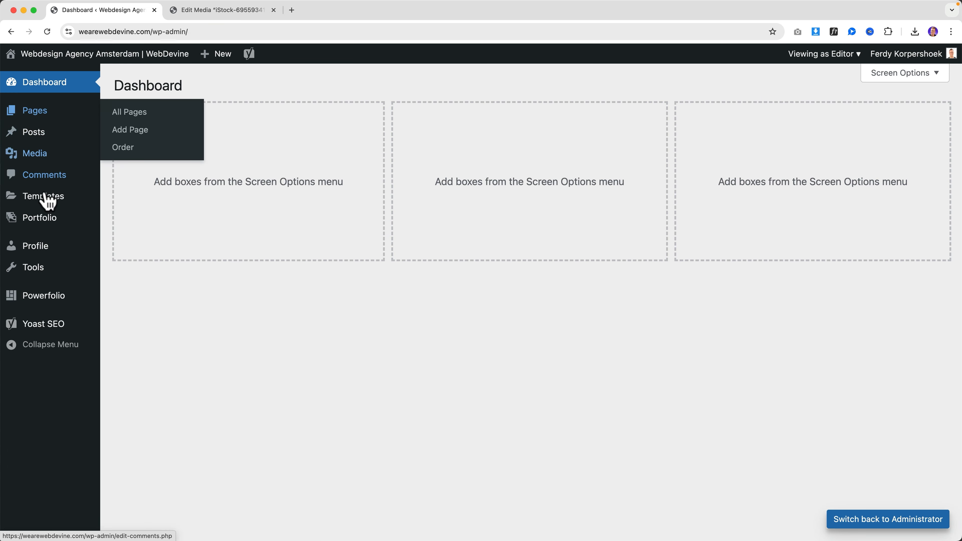
{"action": "left_click", "coordinate": [822, 57]}
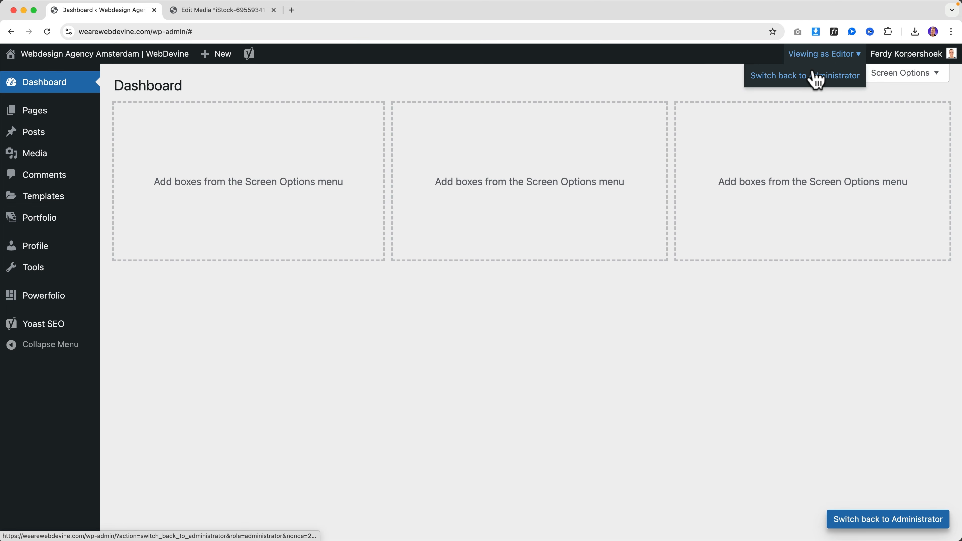
{"action": "left_click", "coordinate": [815, 81]}
Preview as Subscriber, then as Author viewing the Posts list, and switch back to Administrator
{"action": "left_click", "coordinate": [840, 56]}
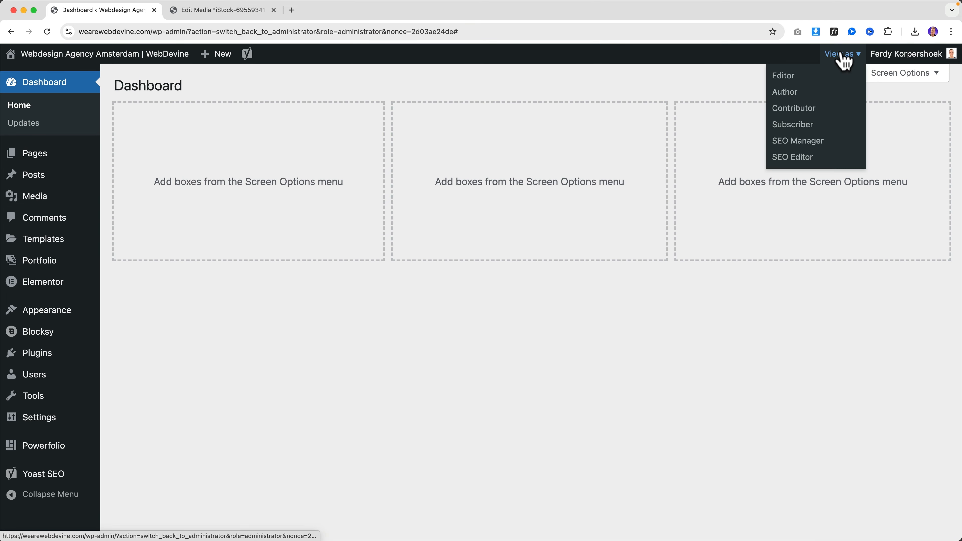
{"action": "left_click", "coordinate": [796, 127]}
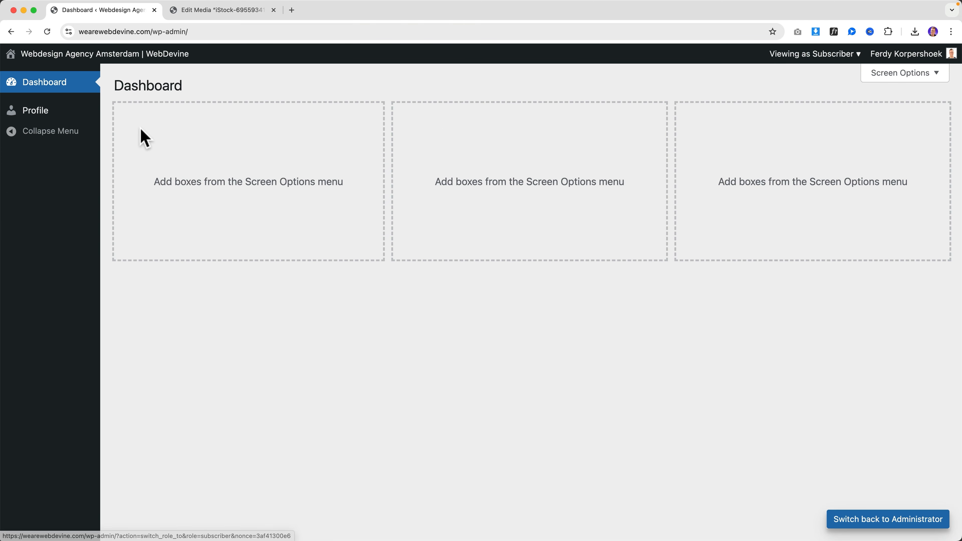
{"action": "mouse_move", "coordinate": [815, 63]}
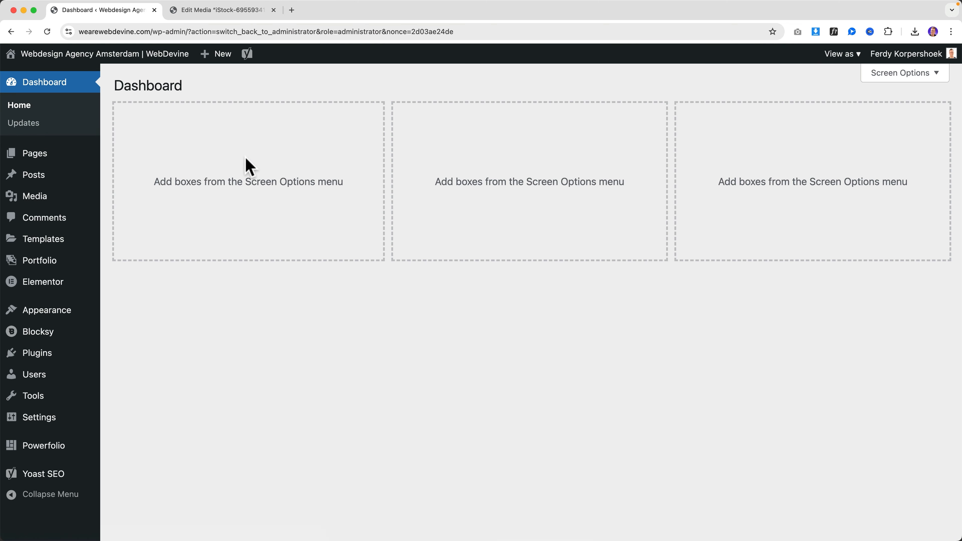
{"action": "mouse_move", "coordinate": [61, 258]}
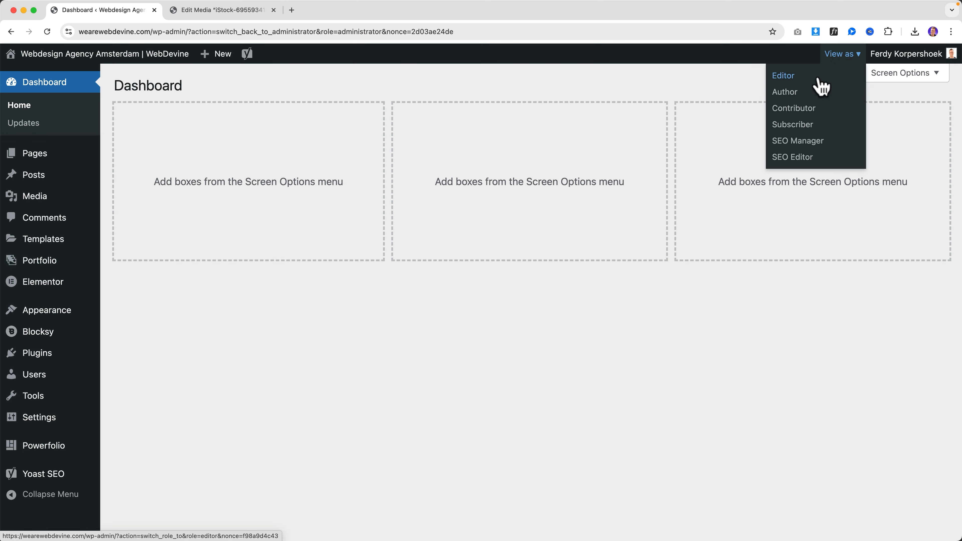
{"action": "left_click", "coordinate": [785, 92]}
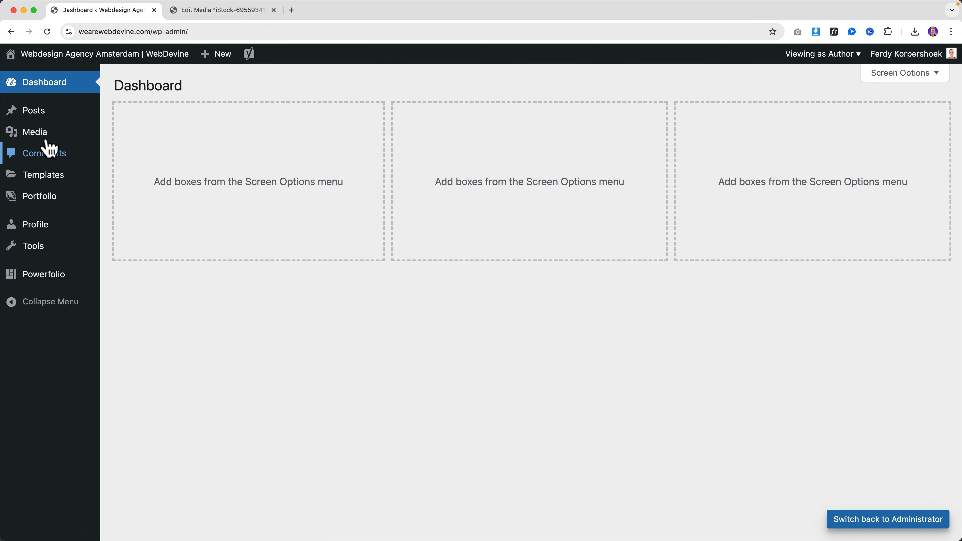
{"action": "left_click", "coordinate": [43, 117]}
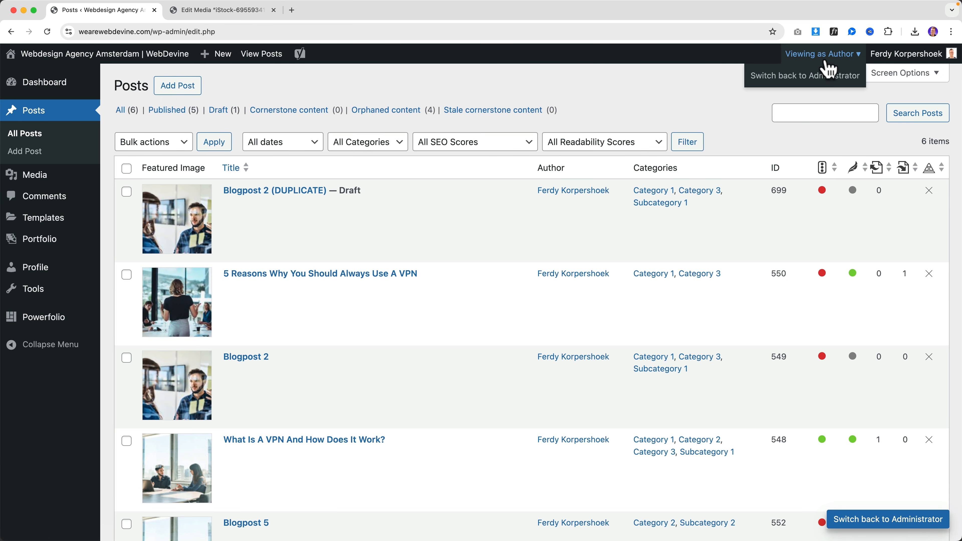
{"action": "left_click", "coordinate": [814, 73]}
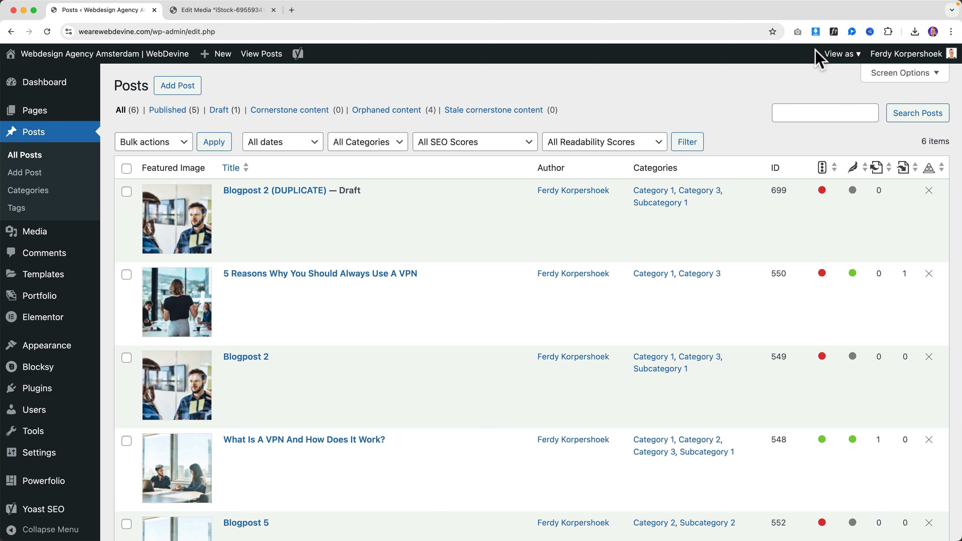
{"action": "scroll", "coordinate": [57, 337], "scroll_direction": "down", "scroll_amount": 5}
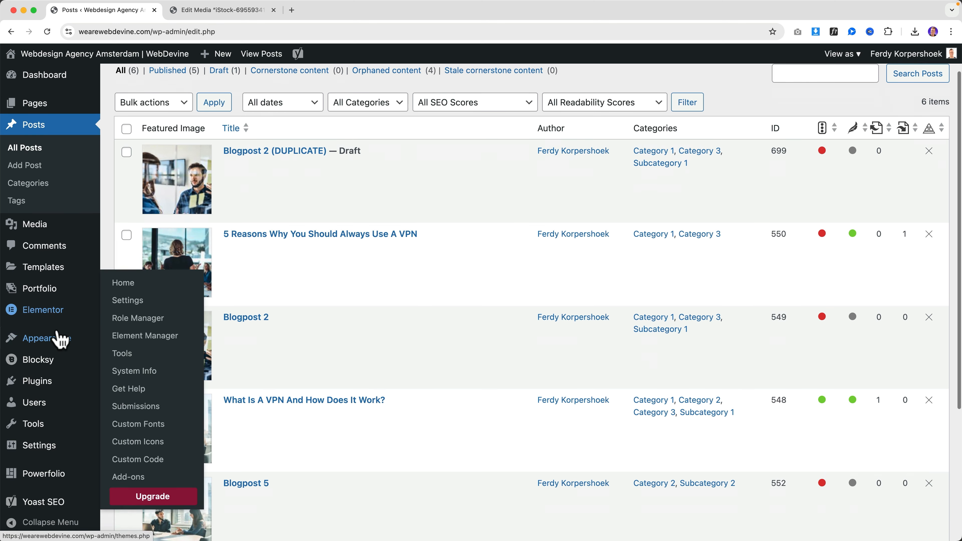
Turn off View Admin as Role and save Password Protection on with a new password
{"action": "left_click", "coordinate": [139, 506]}
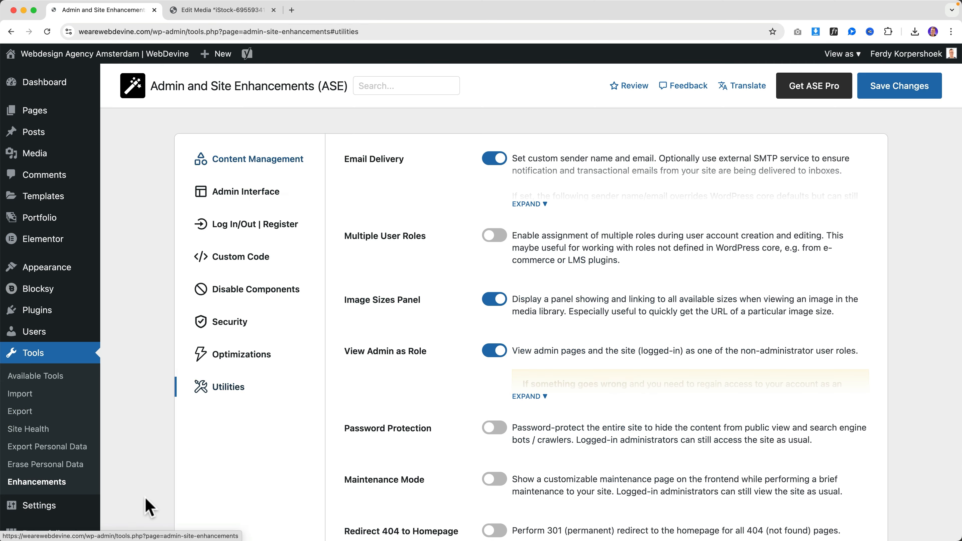
{"action": "left_click", "coordinate": [494, 353]}
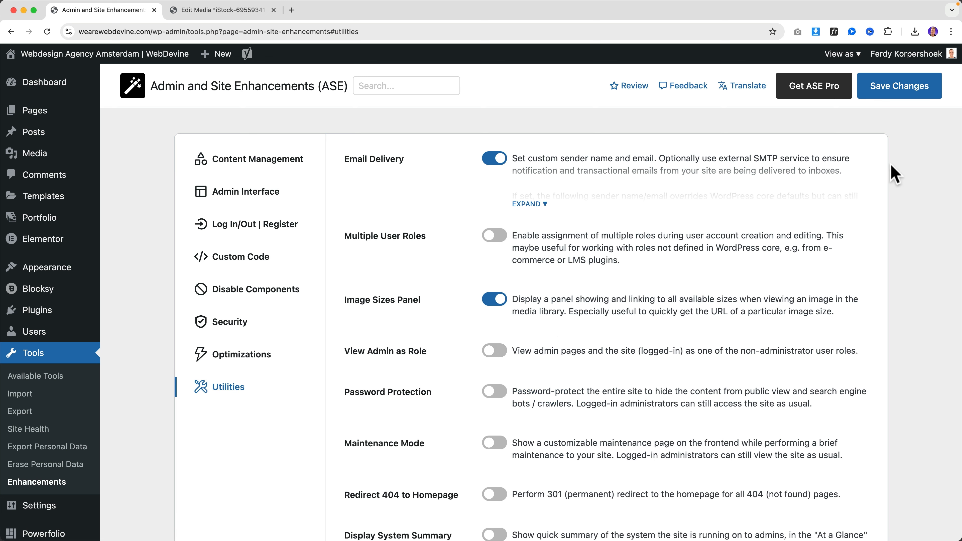
{"action": "scroll", "coordinate": [488, 364], "scroll_direction": "down", "scroll_amount": 4}
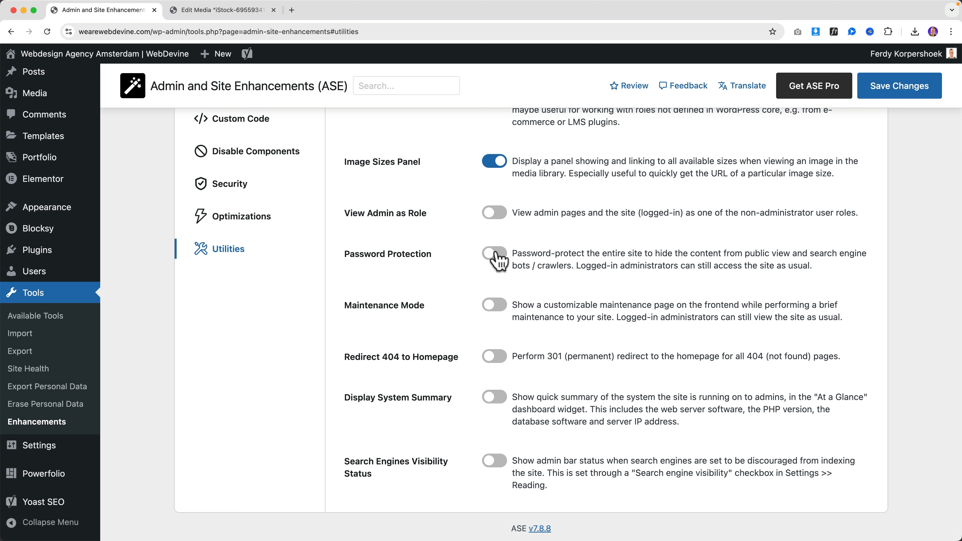
{"action": "left_click", "coordinate": [500, 259]}
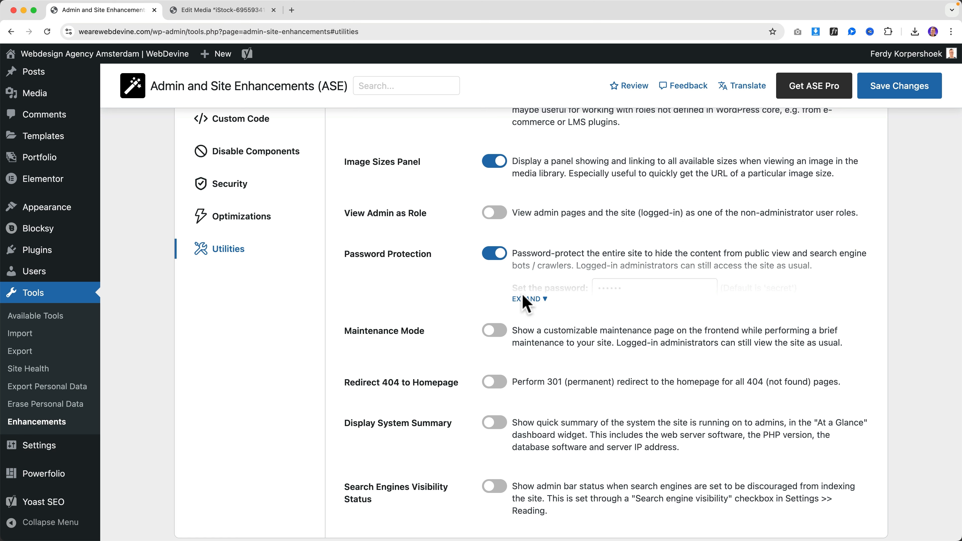
{"action": "left_click", "coordinate": [528, 299]}
{"action": "left_click", "coordinate": [647, 288]}
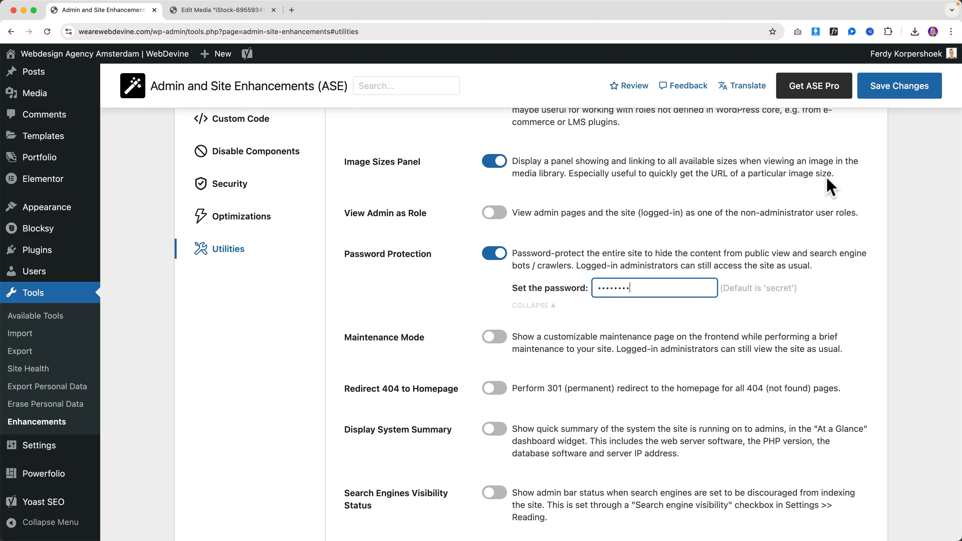
{"action": "left_click", "coordinate": [887, 89]}
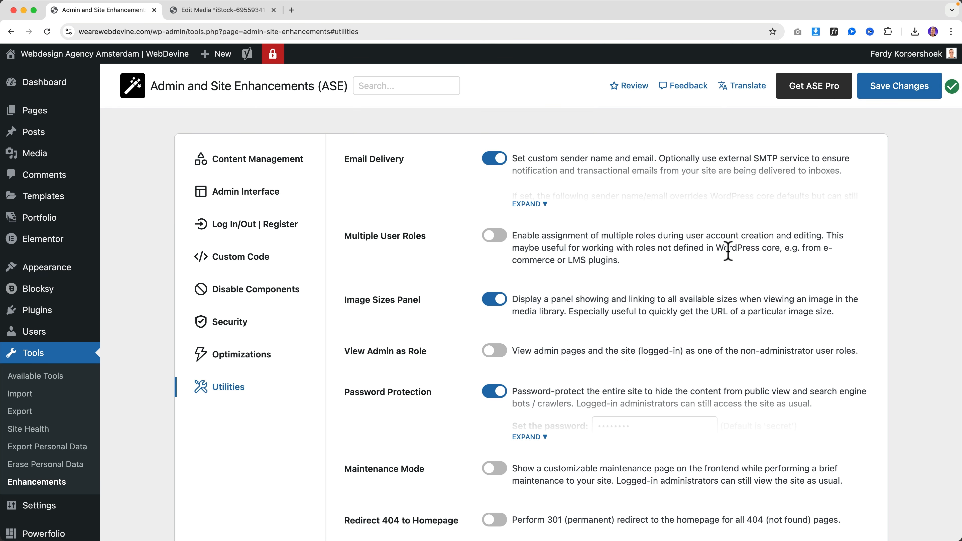
Switch Password Protection back off and save the Utilities settings
{"action": "scroll", "coordinate": [727, 252], "scroll_direction": "down", "scroll_amount": 3}
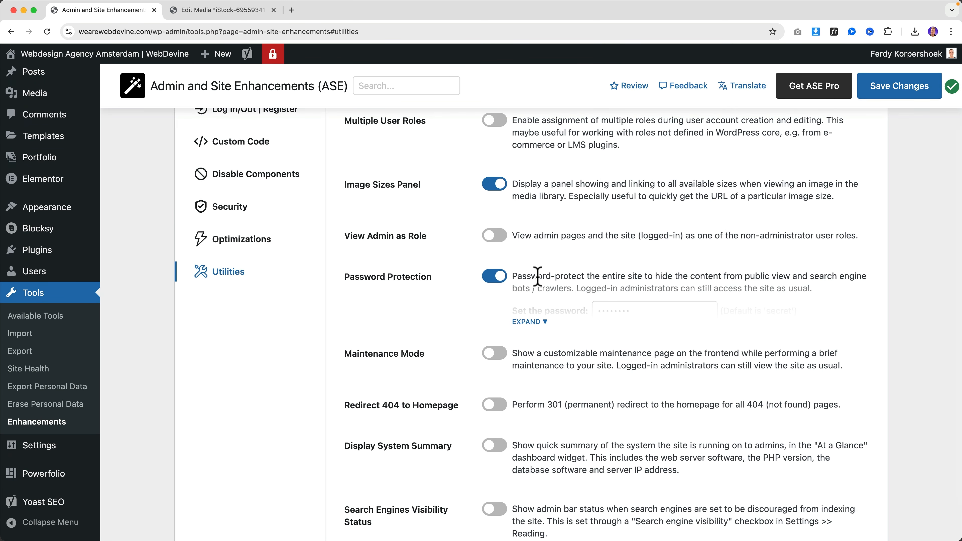
{"action": "scroll", "coordinate": [541, 281], "scroll_direction": "down", "scroll_amount": 2}
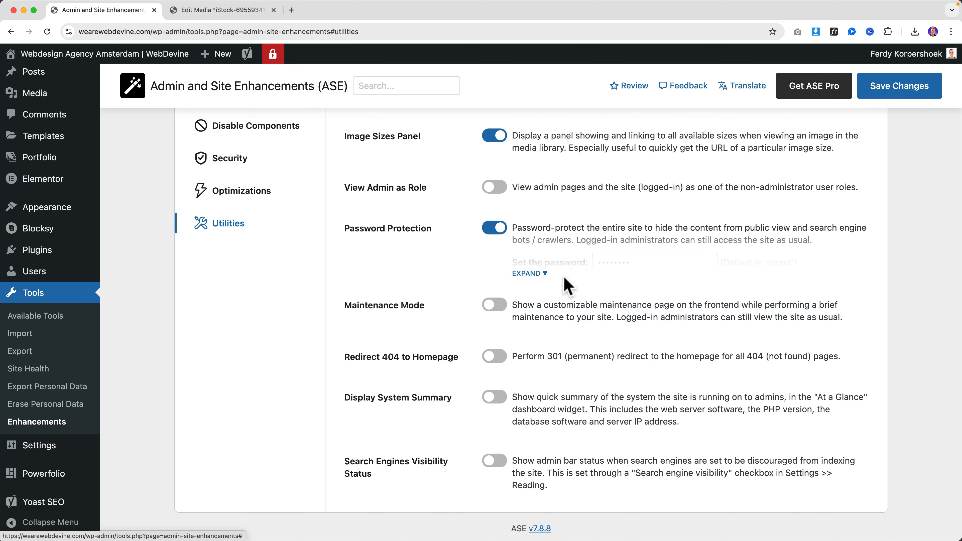
{"action": "left_click", "coordinate": [537, 273]}
{"action": "left_click", "coordinate": [538, 279]}
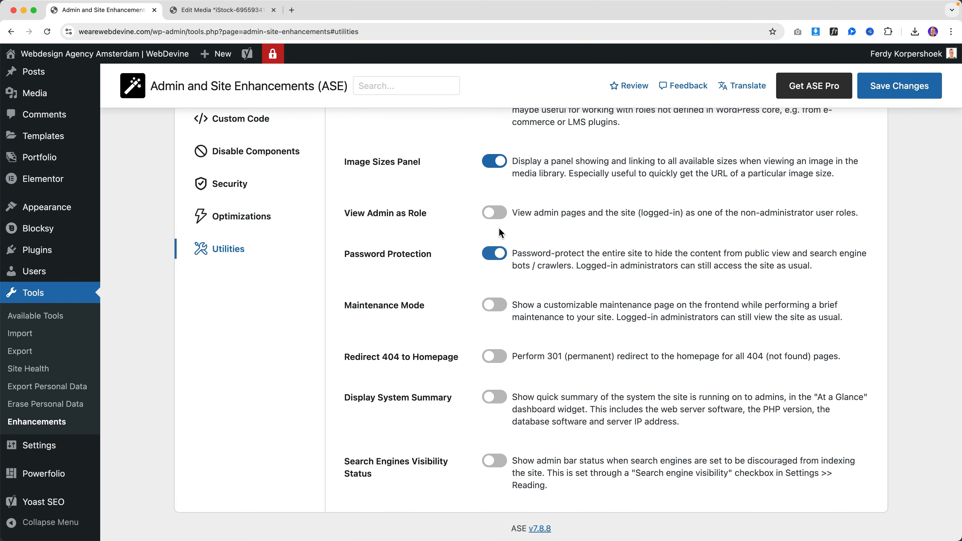
{"action": "left_click", "coordinate": [897, 91]}
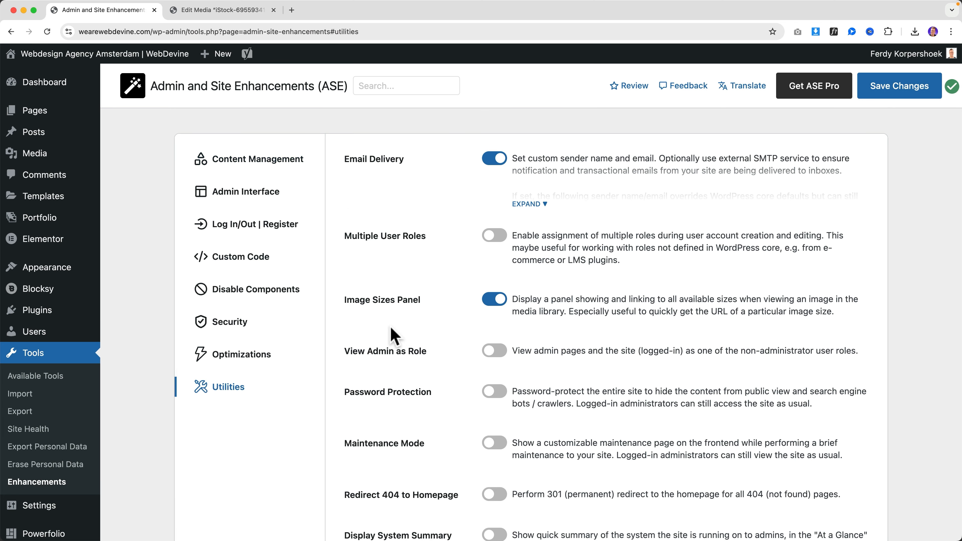
{"action": "scroll", "coordinate": [409, 347], "scroll_direction": "down", "scroll_amount": 5}
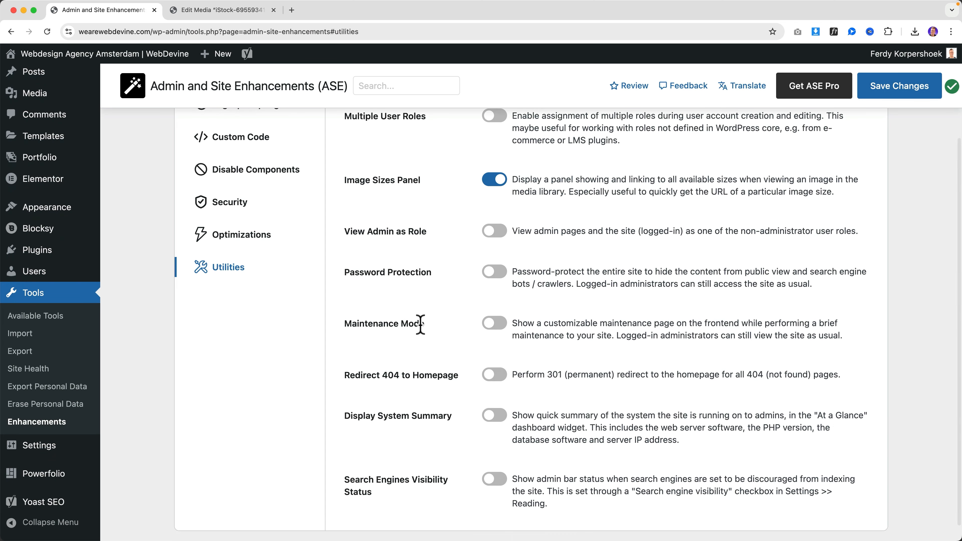
Switch Maintenance Mode on and undo a heading edit, keeping 'We'll be back soon.'
{"action": "left_click", "coordinate": [492, 326]}
{"action": "left_click", "coordinate": [524, 367]}
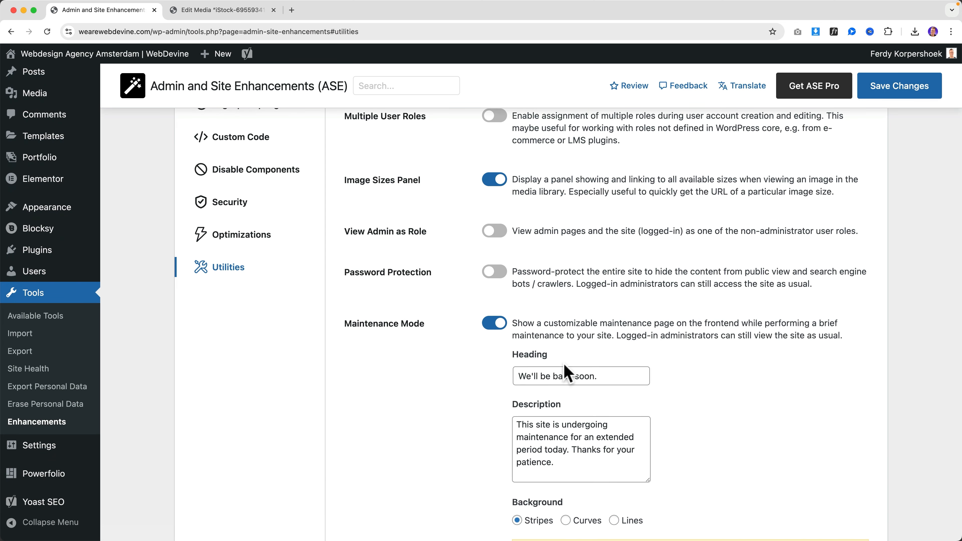
{"action": "scroll", "coordinate": [535, 270], "scroll_direction": "down", "scroll_amount": 5}
{"action": "left_click", "coordinate": [623, 235]}
{"action": "key", "text": "super+a"}
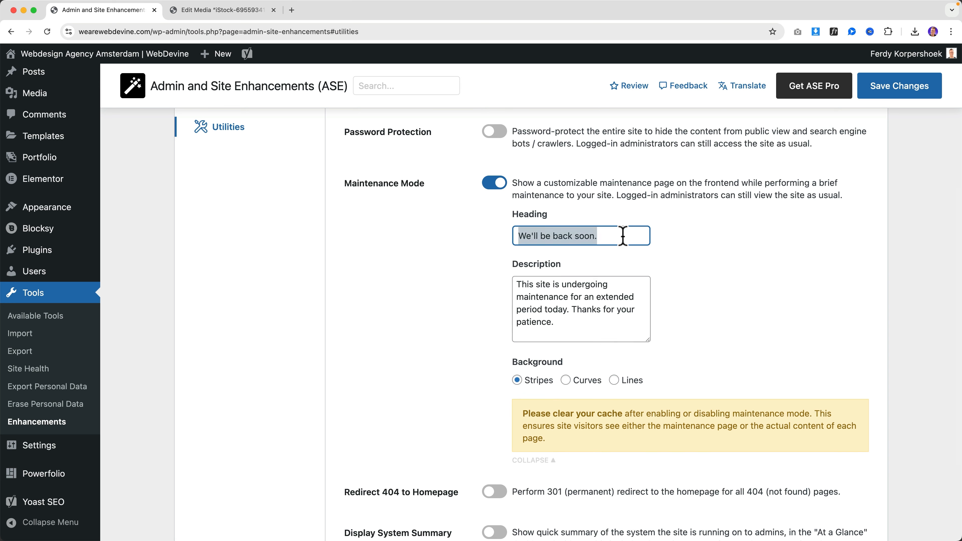
{"action": "type", "text": "The Website Wi"}
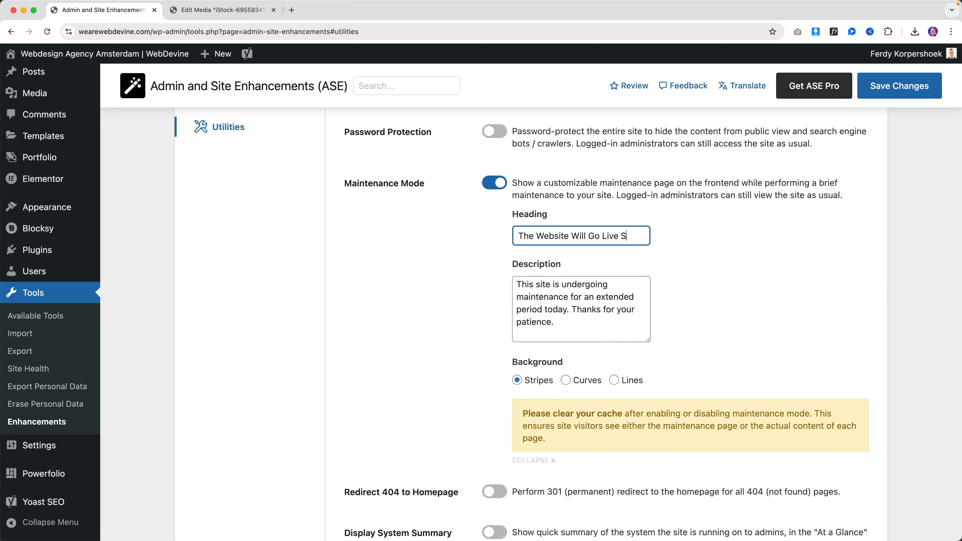
{"action": "key", "text": "super+z"}
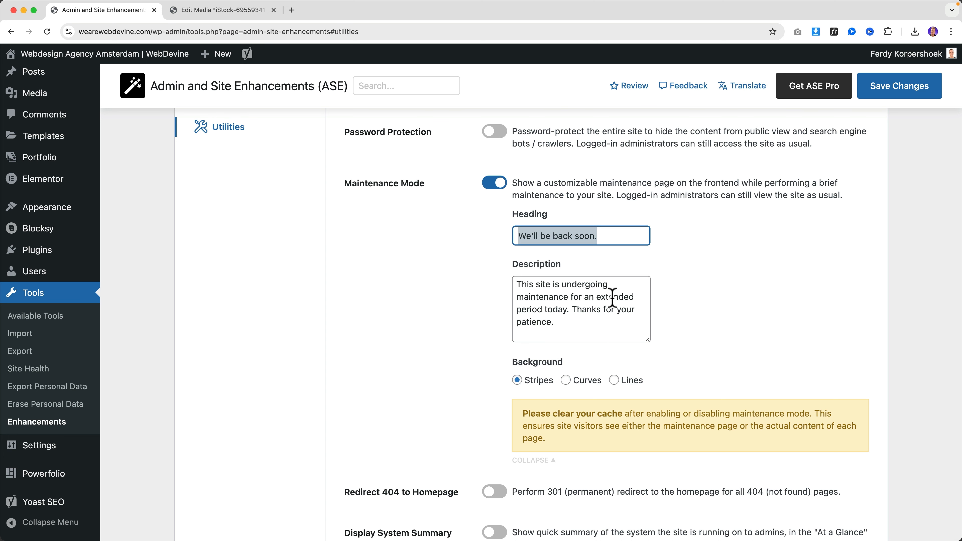
Give the maintenance page the Curves background, then switch Maintenance Mode back off
{"action": "scroll", "coordinate": [566, 318], "scroll_direction": "down", "scroll_amount": 3}
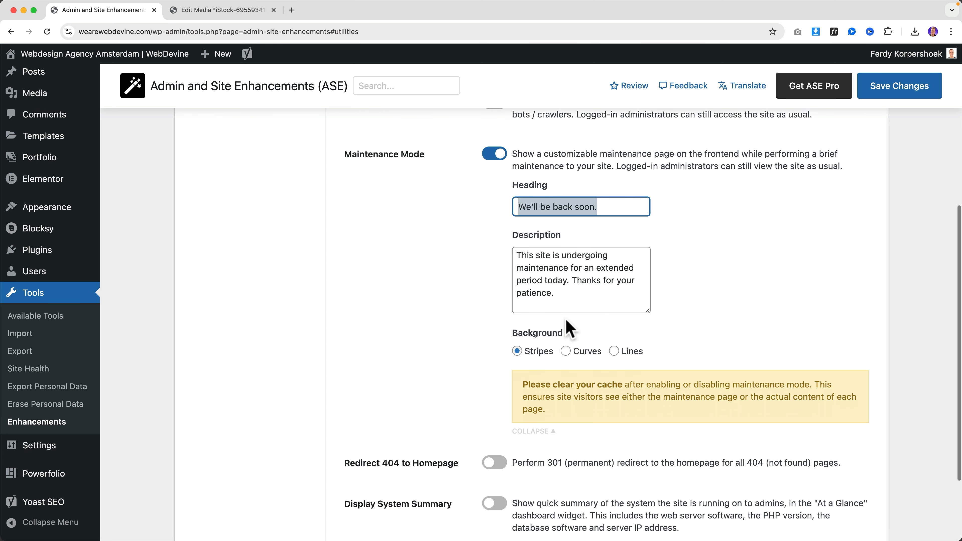
{"action": "left_click", "coordinate": [591, 340]}
{"action": "left_click", "coordinate": [534, 419]}
{"action": "left_click", "coordinate": [534, 327]}
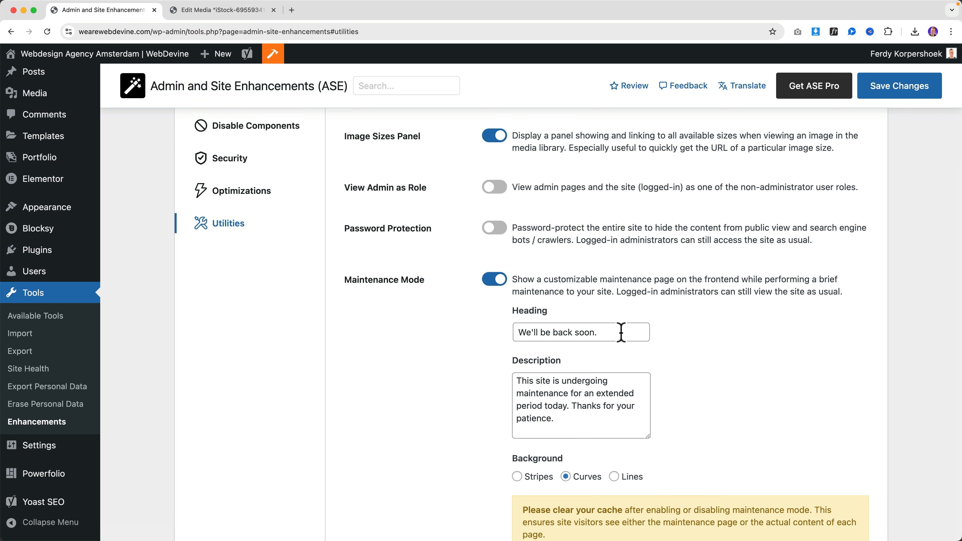
{"action": "scroll", "coordinate": [599, 337], "scroll_direction": "down", "scroll_amount": 3}
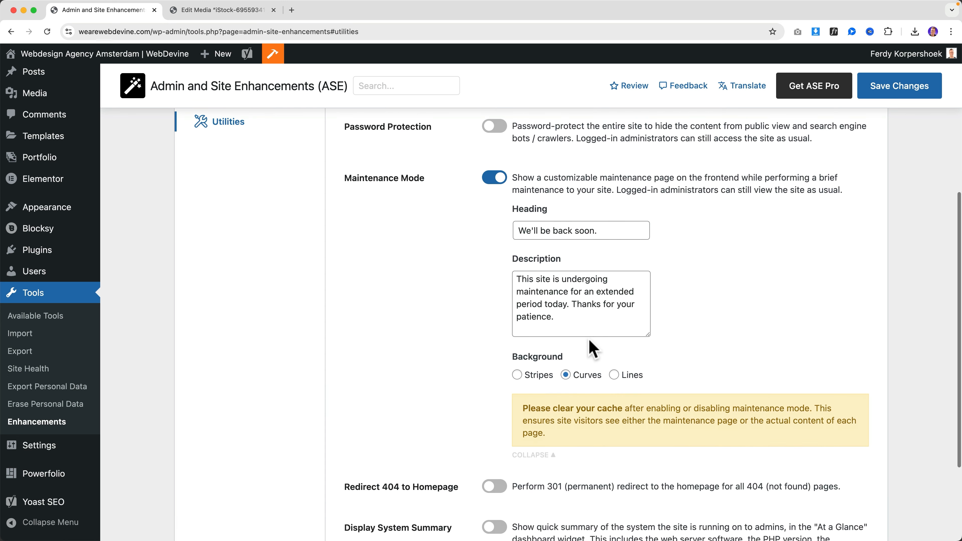
{"action": "scroll", "coordinate": [496, 260], "scroll_direction": "up", "scroll_amount": 1}
{"action": "left_click", "coordinate": [494, 259]}
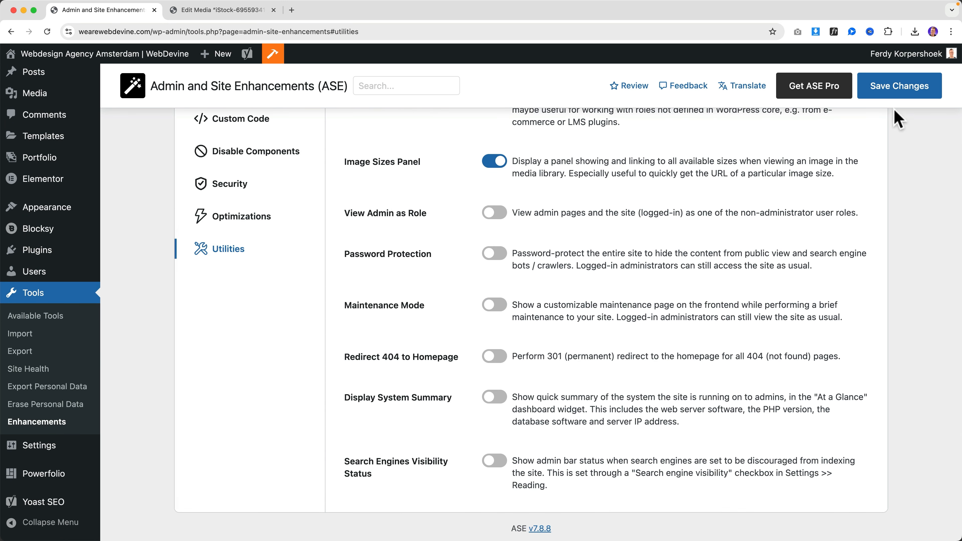
Save the utility settings and open the live site in a new tab, closing Edit Media
{"action": "left_click", "coordinate": [901, 98]}
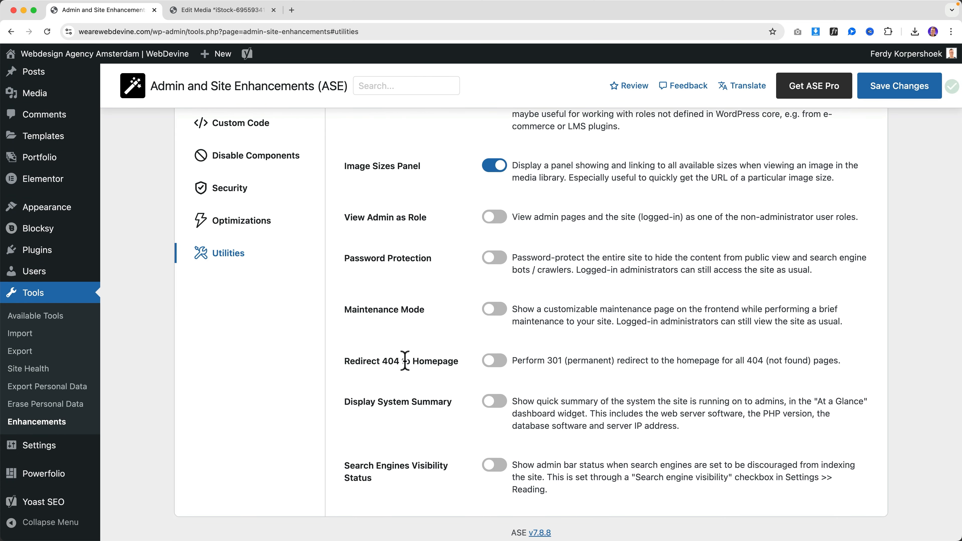
{"action": "left_click", "coordinate": [105, 55], "text": "super"}
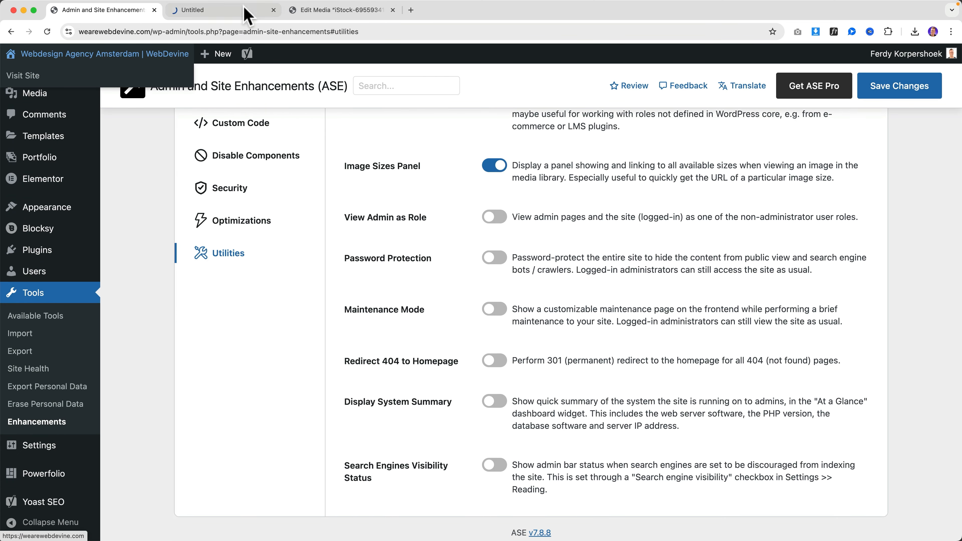
{"action": "left_click", "coordinate": [392, 10]}
{"action": "left_click", "coordinate": [224, 11]}
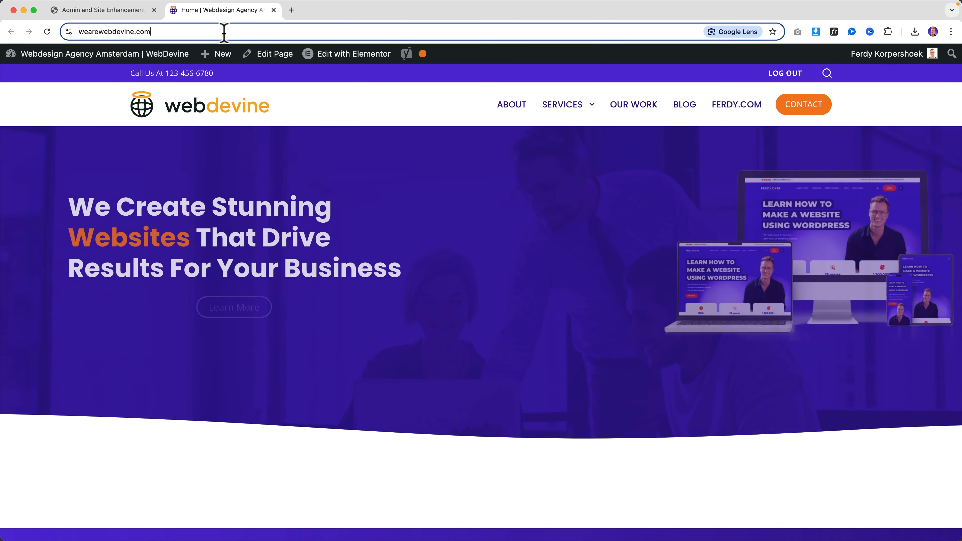
Load the made-up address 'sdfsdfasdfas' to see the 404 page, then return to ASE Utilities
{"action": "left_click", "coordinate": [242, 31]}
{"action": "type", "text": "sdfsdfasdf"}
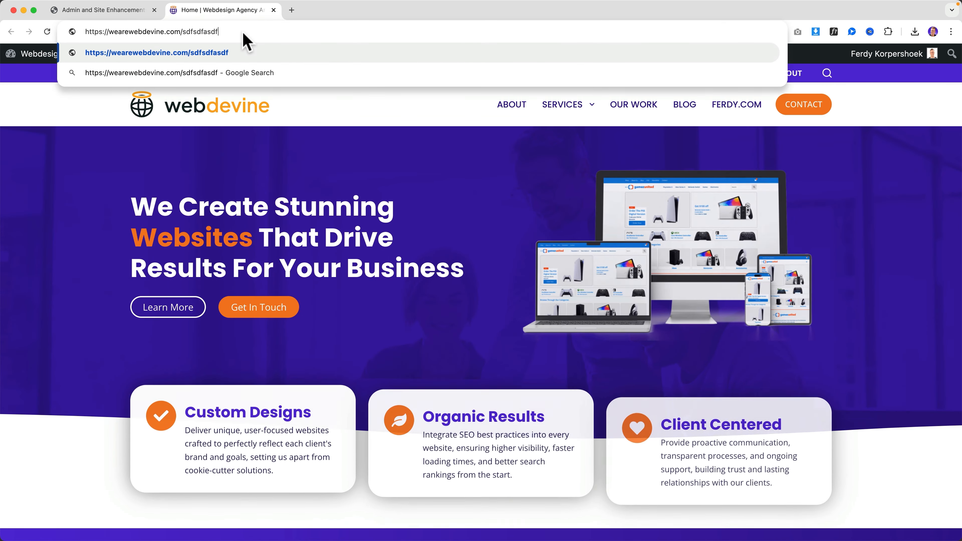
{"action": "type", "text": "as"}
{"action": "key", "text": "Return"}
{"action": "left_click_drag", "start_coordinate": [301, 187], "coordinate": [601, 189]}
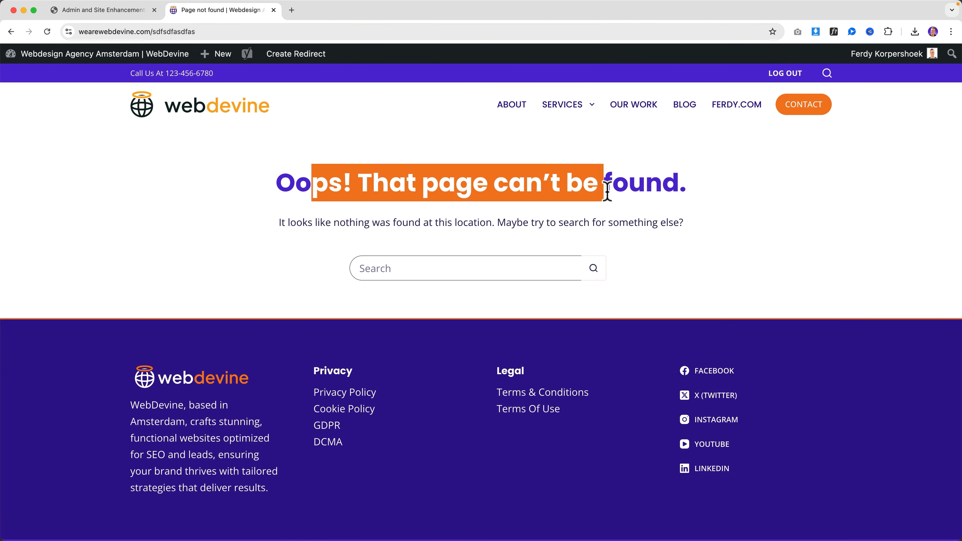
{"action": "left_click", "coordinate": [601, 189]}
{"action": "left_click", "coordinate": [138, 16]}
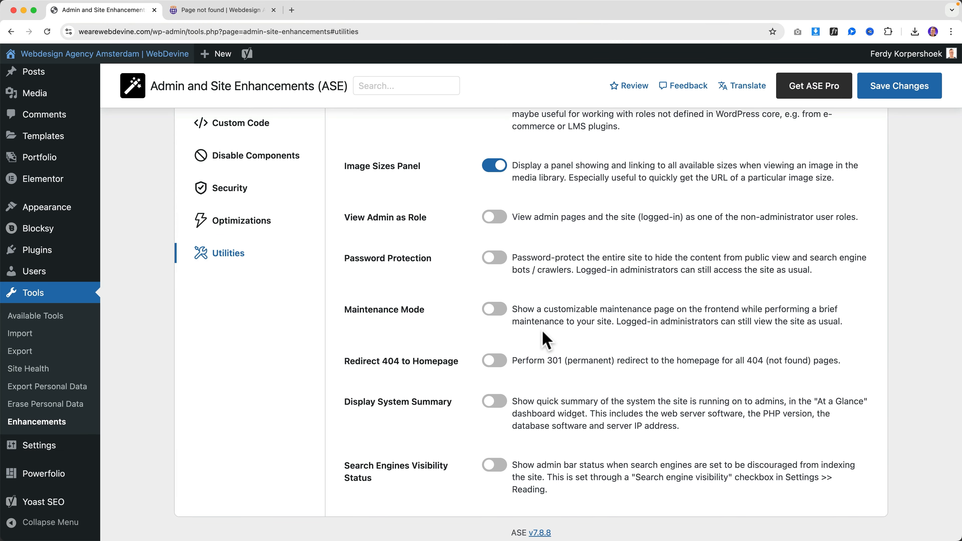
{"action": "scroll", "coordinate": [531, 322], "scroll_direction": "up", "scroll_amount": 1}
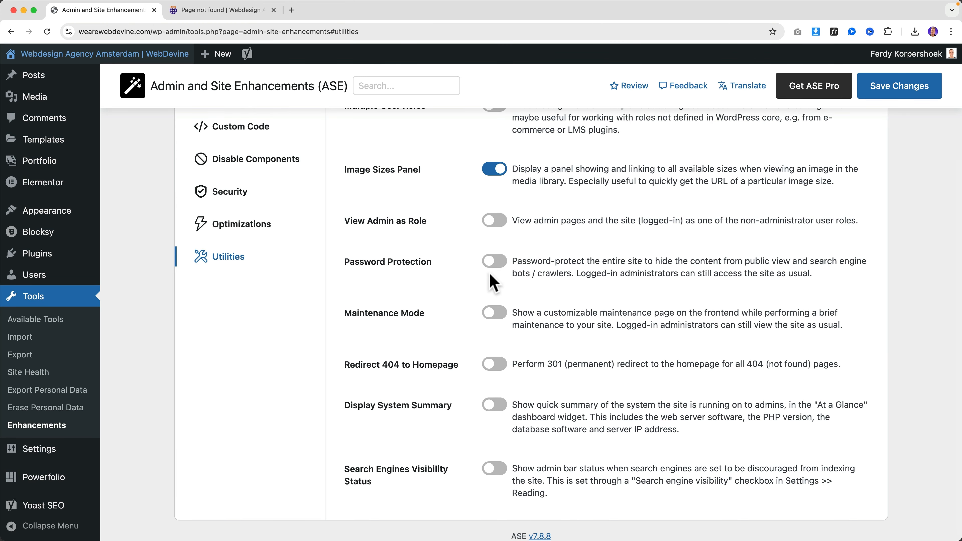
Enable and save Redirect 404 to Homepage, confirm the made-up address opens the homepage, and close that tab
{"action": "left_click", "coordinate": [496, 365]}
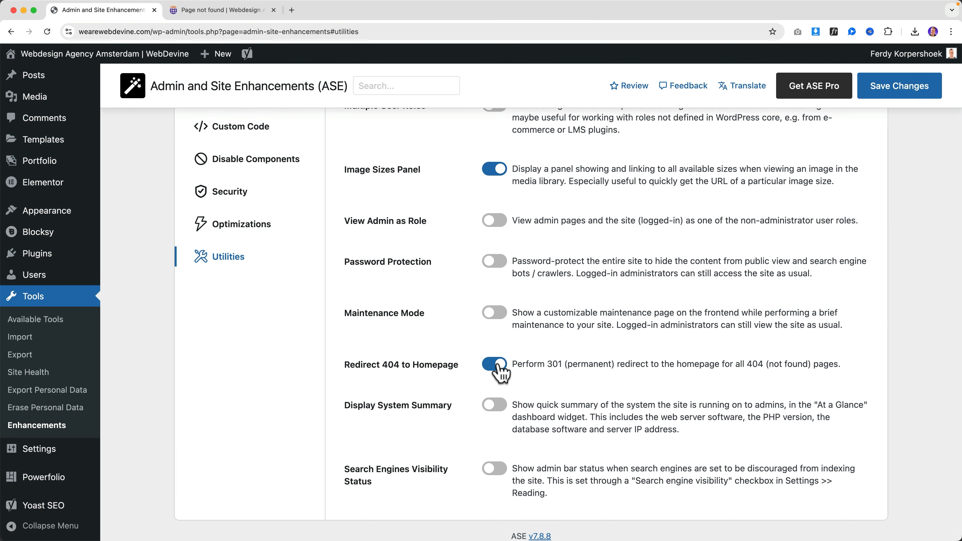
{"action": "left_click", "coordinate": [888, 87]}
{"action": "left_click", "coordinate": [209, 10]}
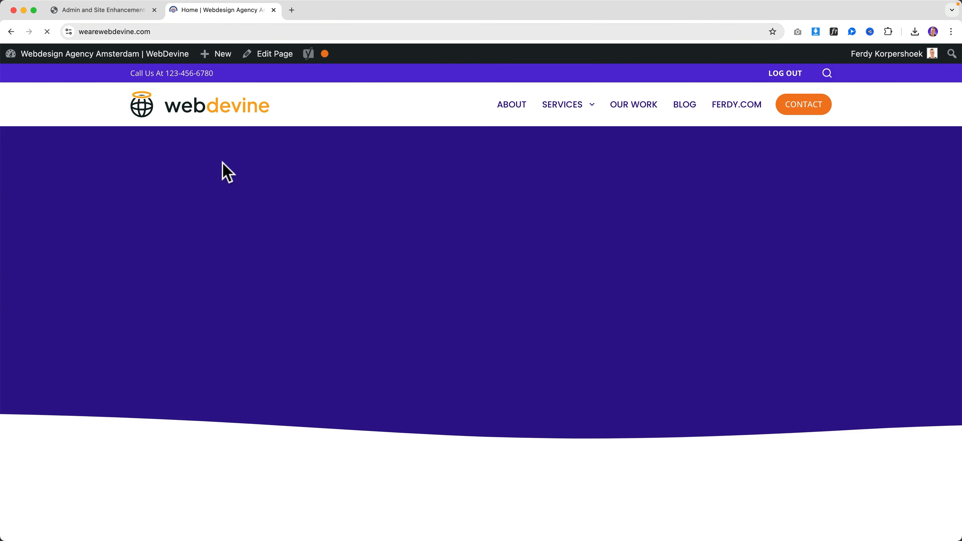
{"action": "key", "text": "super+w"}
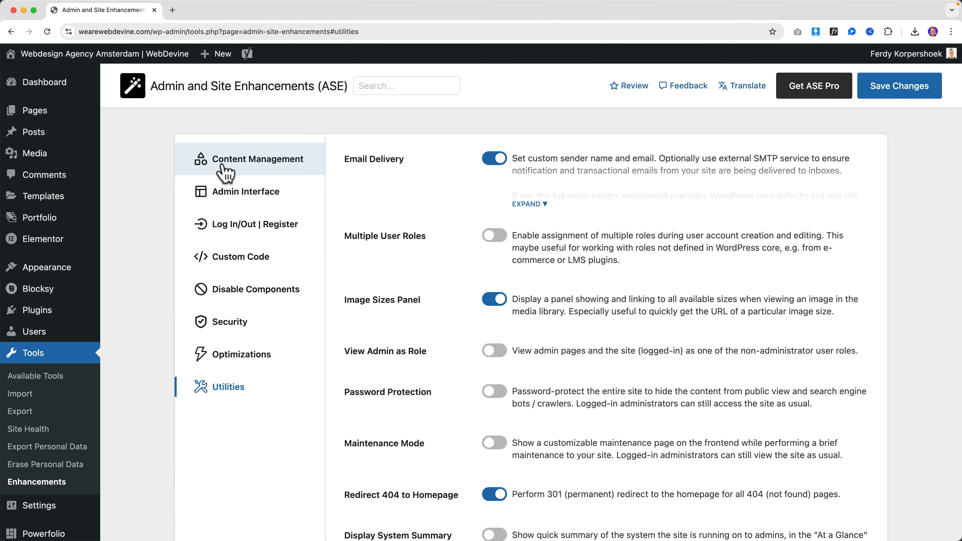
{"action": "scroll", "coordinate": [394, 328], "scroll_direction": "down", "scroll_amount": 3}
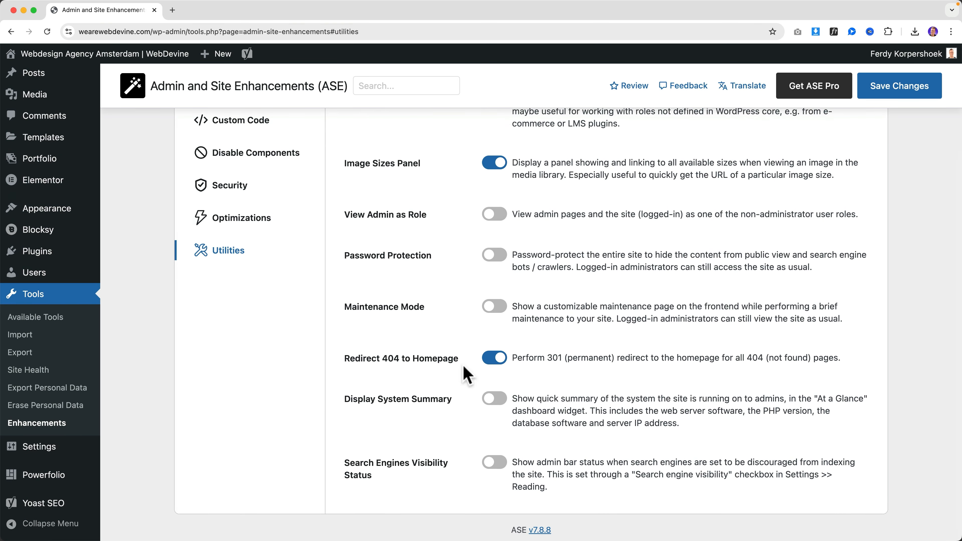
{"action": "scroll", "coordinate": [64, 125], "scroll_direction": "up", "scroll_amount": 5}
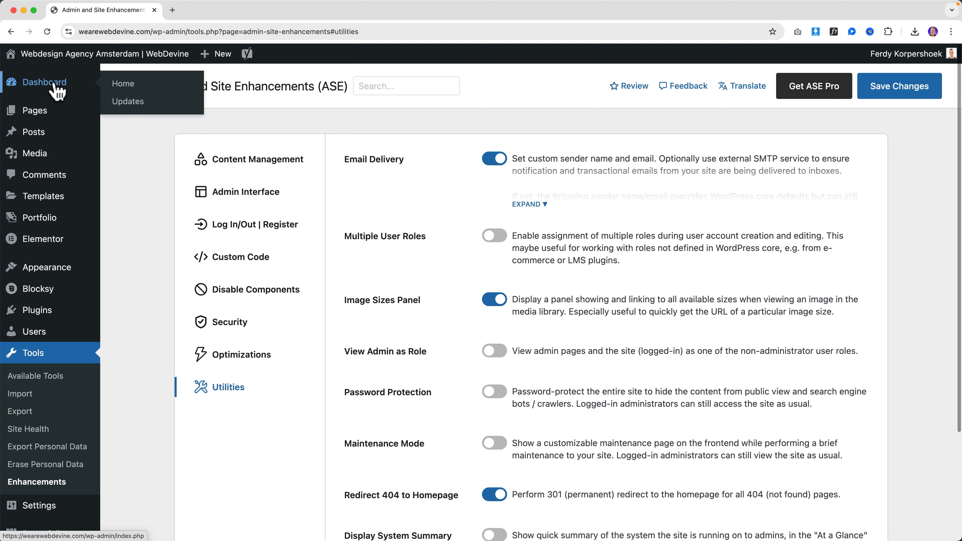
Open the Dashboard in a new tab and tick At a Glance in Screen Options
{"action": "left_click", "coordinate": [57, 90], "text": "super"}
{"action": "left_click", "coordinate": [204, 12]}
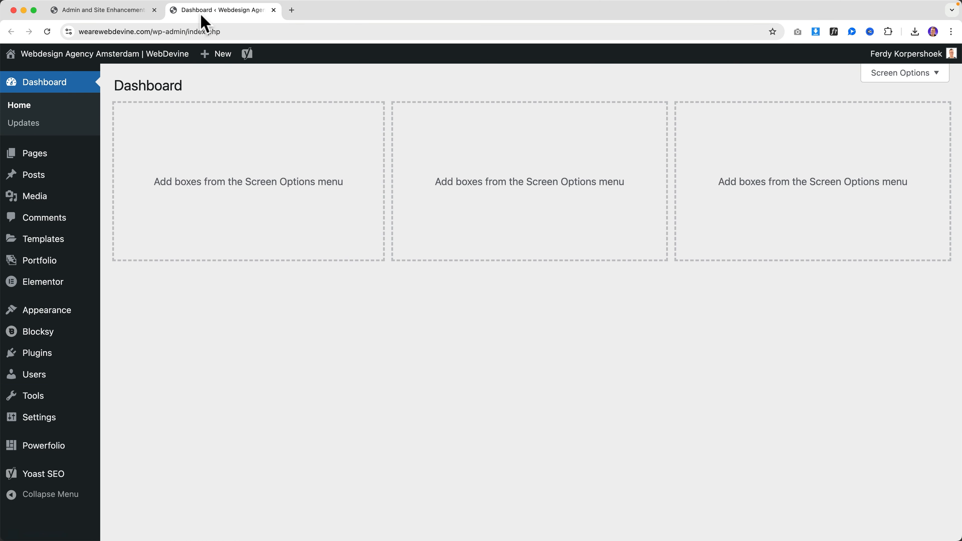
{"action": "left_click", "coordinate": [888, 76]}
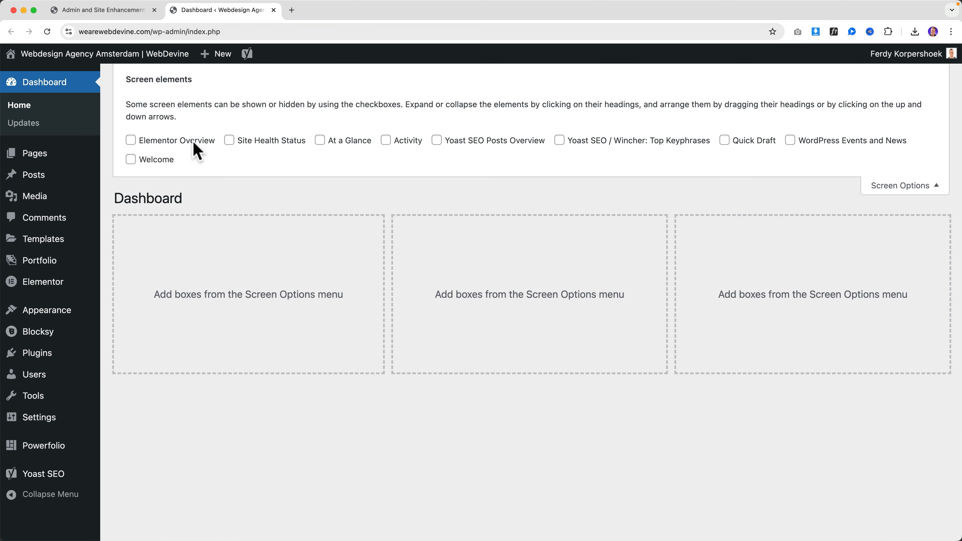
{"action": "left_click", "coordinate": [338, 143]}
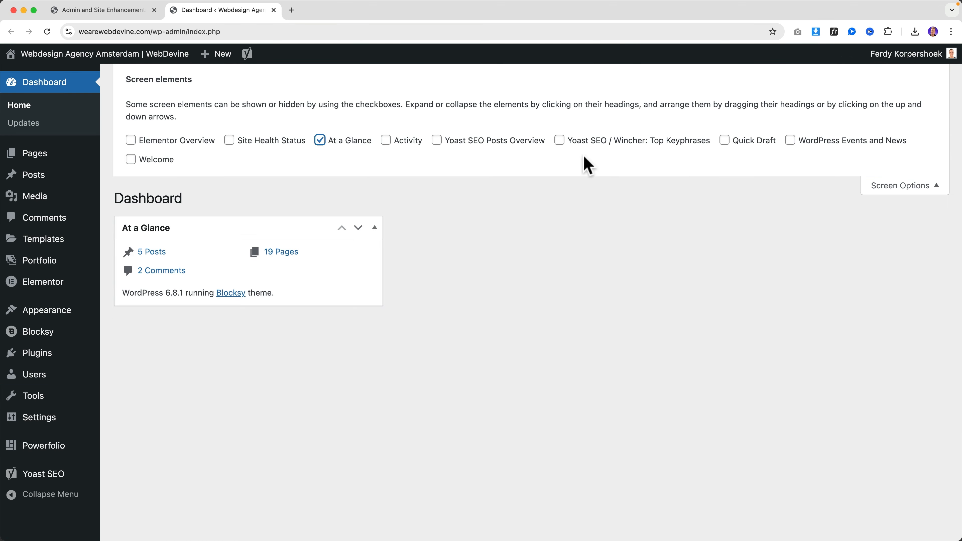
{"action": "left_click", "coordinate": [931, 187]}
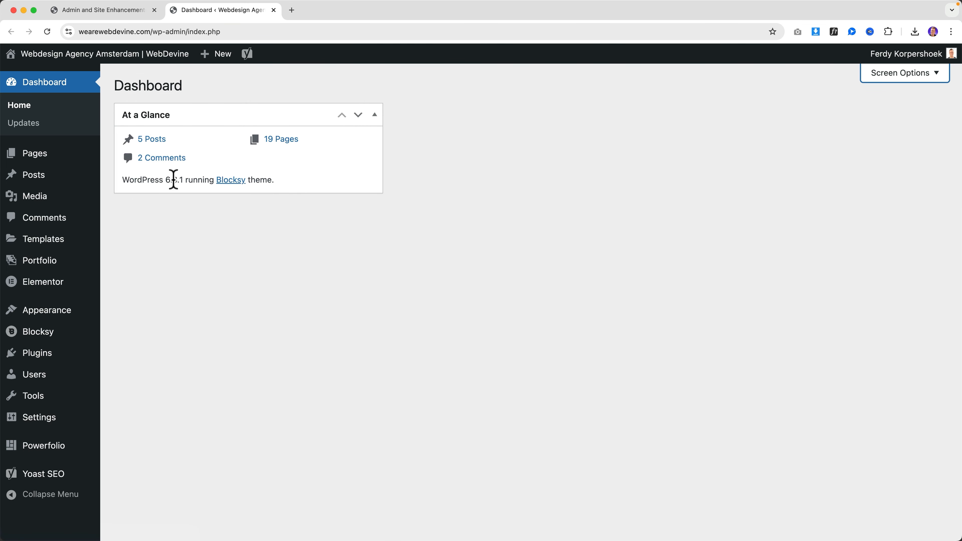
Enable and save Display System Summary, confirming At a Glance shows Apache and PHP 8.2.28
{"action": "left_click", "coordinate": [133, 13]}
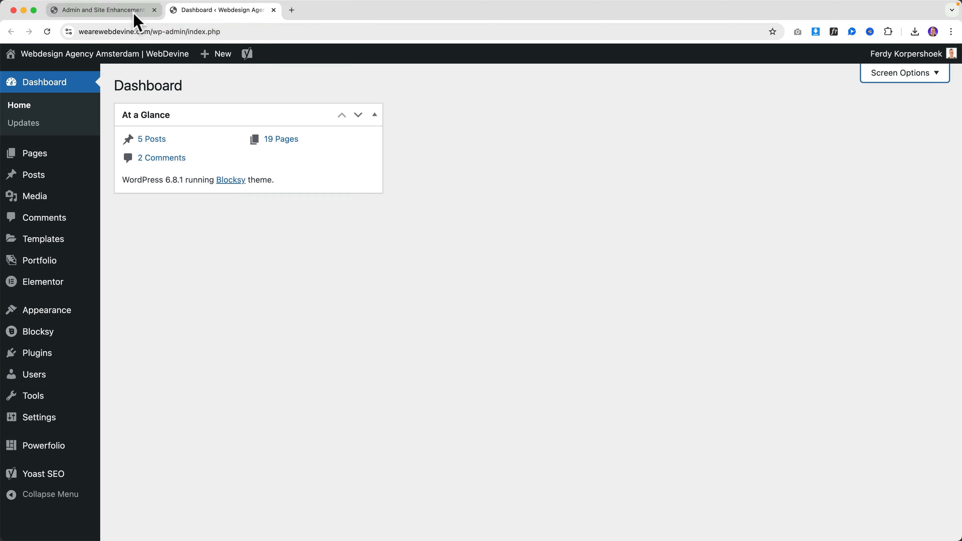
{"action": "scroll", "coordinate": [513, 398], "scroll_direction": "up", "scroll_amount": 1}
{"action": "left_click", "coordinate": [494, 396]}
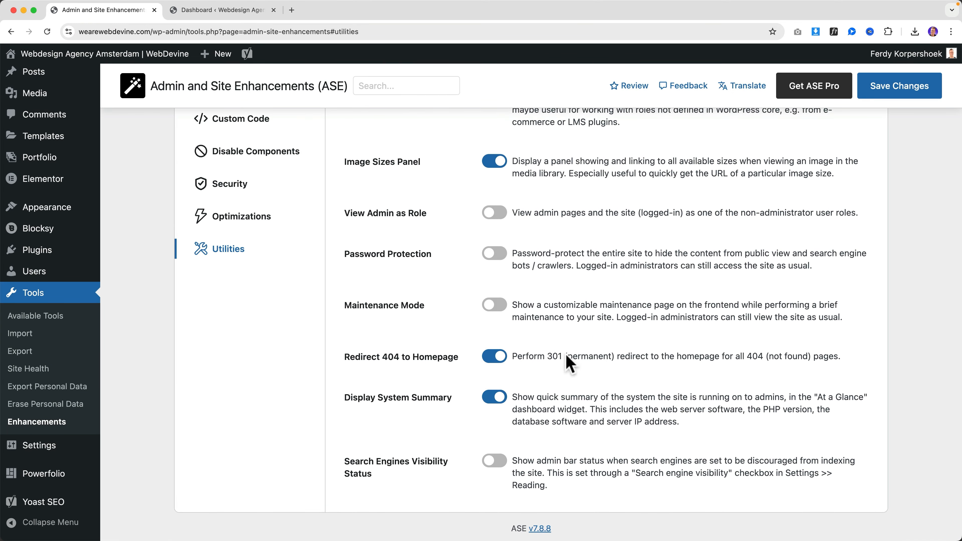
{"action": "left_click", "coordinate": [868, 96]}
{"action": "left_click", "coordinate": [227, 10]}
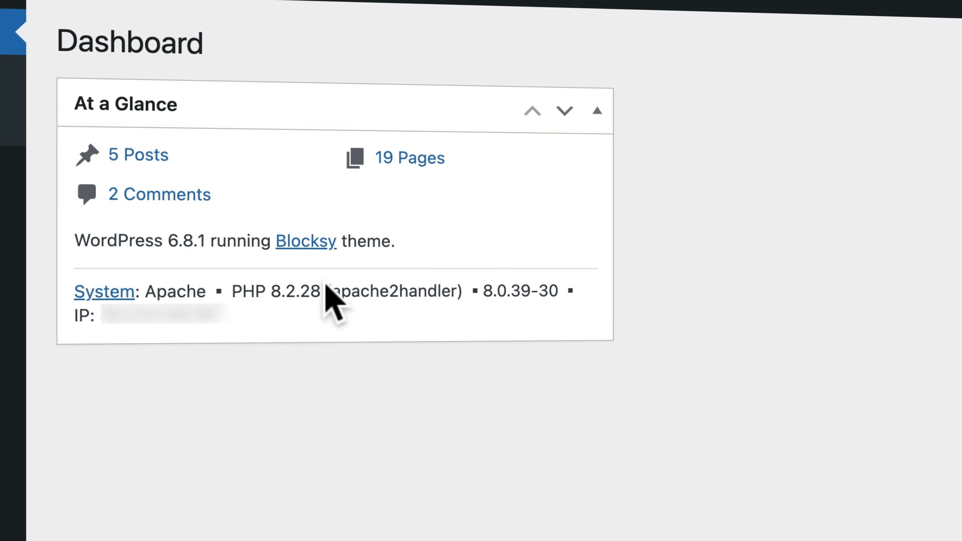
{"action": "left_click", "coordinate": [134, 11]}
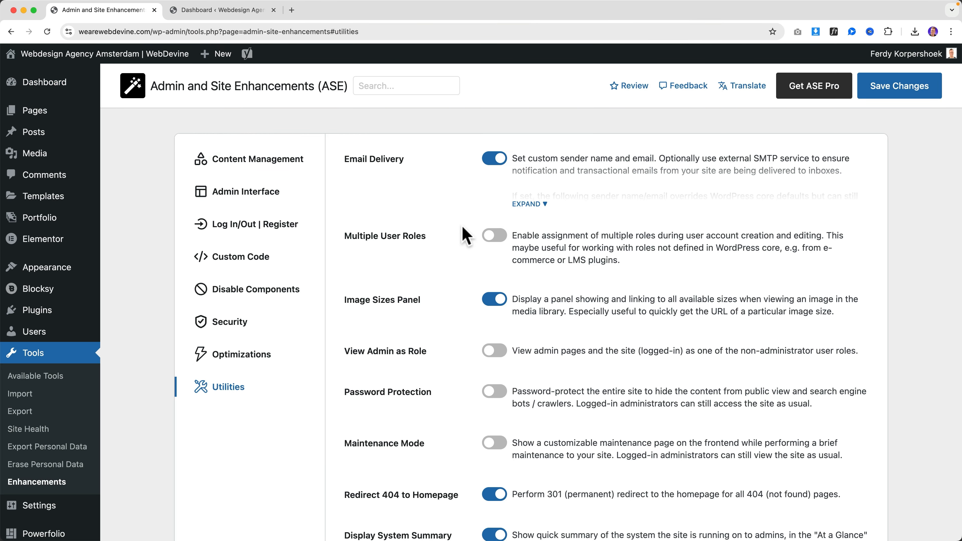
{"action": "scroll", "coordinate": [467, 235], "scroll_direction": "down", "scroll_amount": 4}
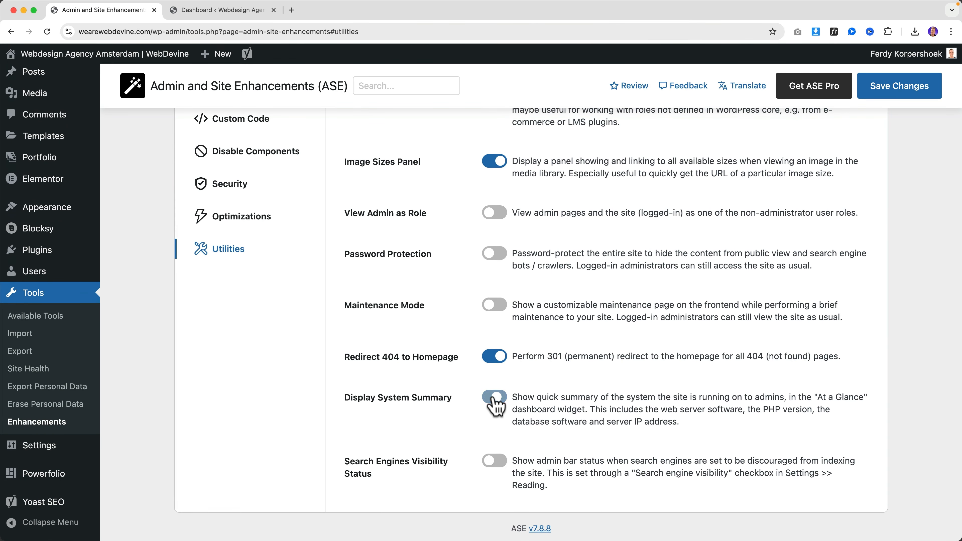
Switch off Display System Summary, toggle Search Engines Visibility Status, and save
{"action": "left_click", "coordinate": [494, 398]}
{"action": "scroll", "coordinate": [388, 468], "scroll_direction": "up", "scroll_amount": 1}
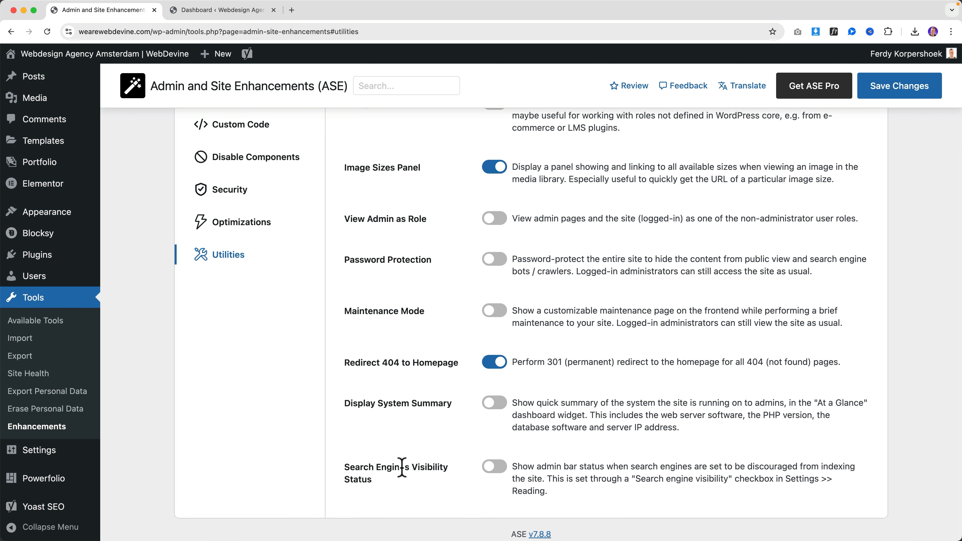
{"action": "scroll", "coordinate": [402, 466], "scroll_direction": "up", "scroll_amount": 1}
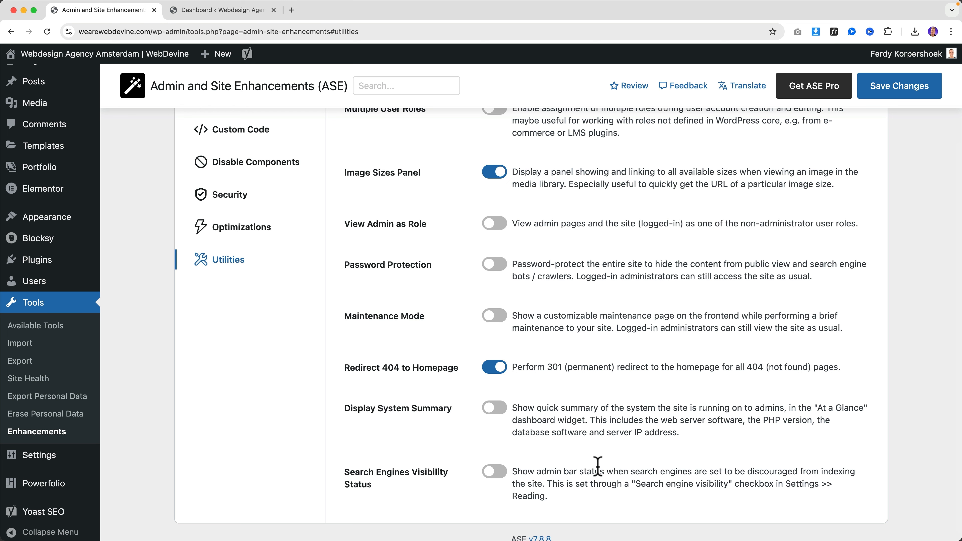
{"action": "left_click", "coordinate": [495, 471]}
{"action": "scroll", "coordinate": [899, 97], "scroll_direction": "down", "scroll_amount": 1}
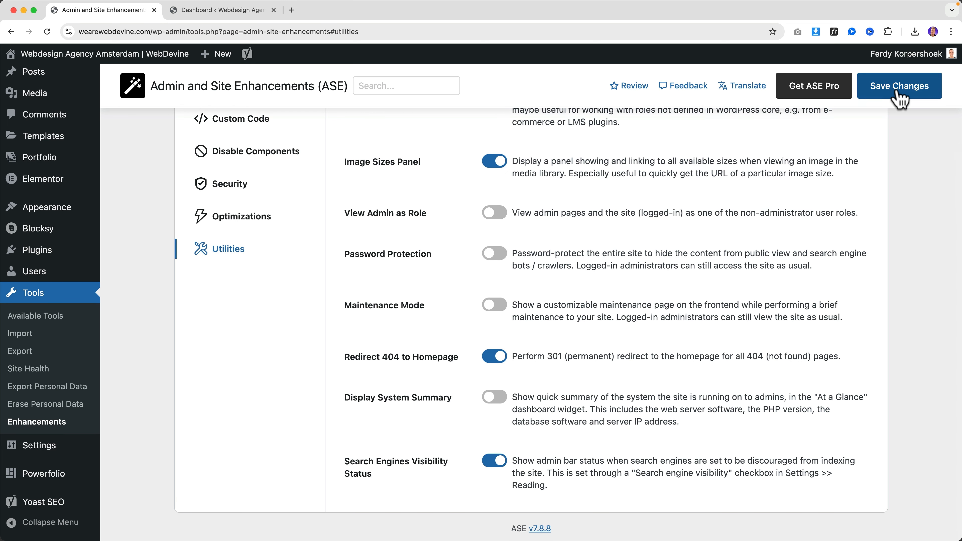
{"action": "left_click", "coordinate": [131, 61]}
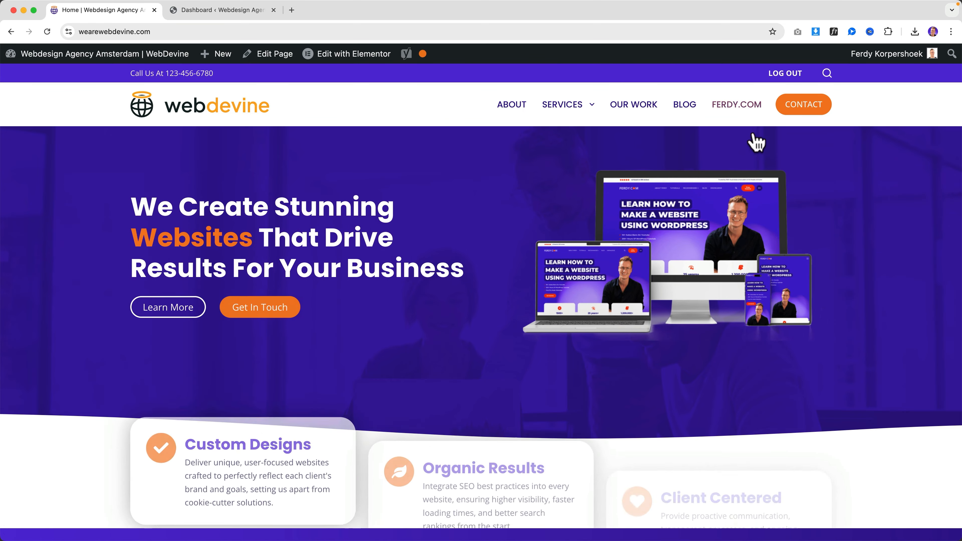
Go back to the admin dashboard and save the Reading settings
{"action": "scroll", "coordinate": [603, 187], "scroll_direction": "down", "scroll_amount": 5}
{"action": "scroll", "coordinate": [307, 144], "scroll_direction": "up", "scroll_amount": 2}
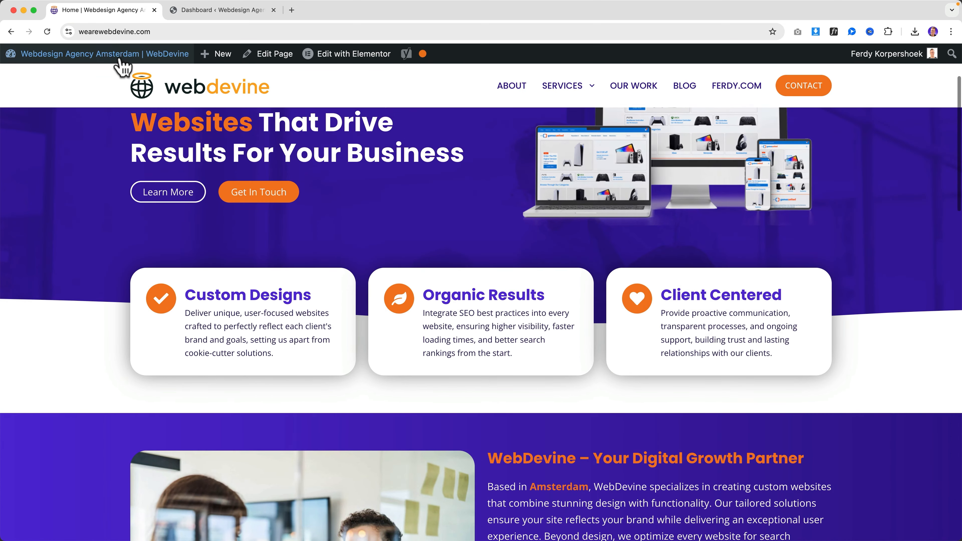
{"action": "left_click", "coordinate": [113, 55]}
{"action": "mouse_move", "coordinate": [57, 420]}
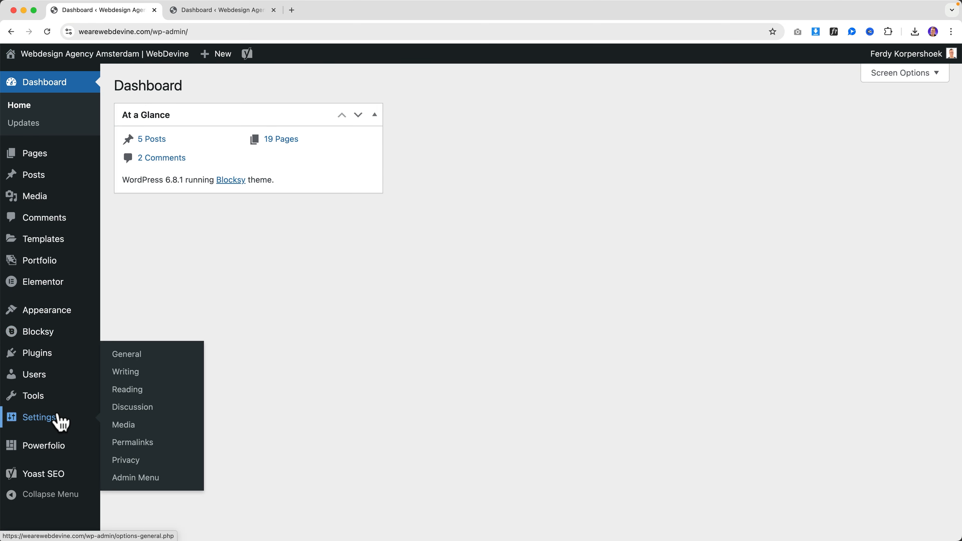
{"action": "left_click", "coordinate": [125, 389]}
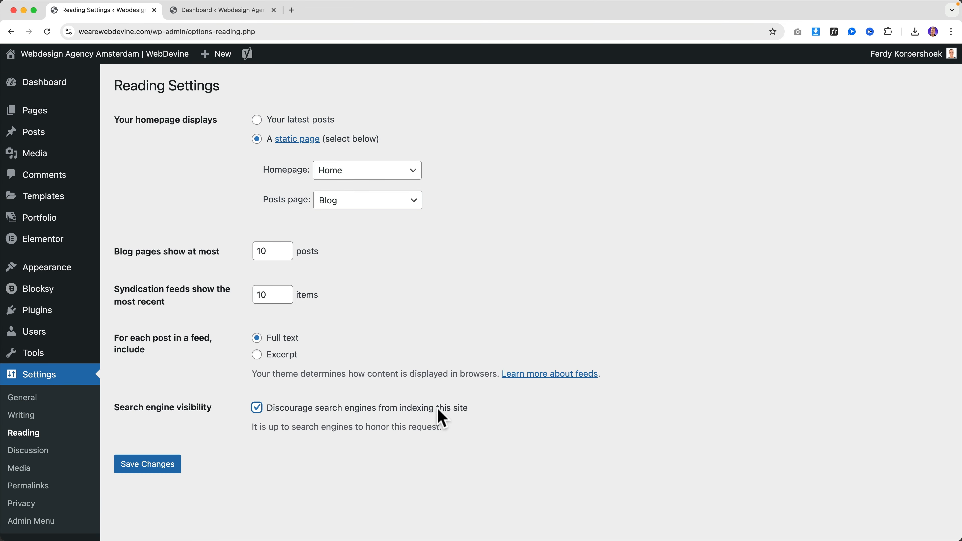
{"action": "left_click", "coordinate": [147, 464]}
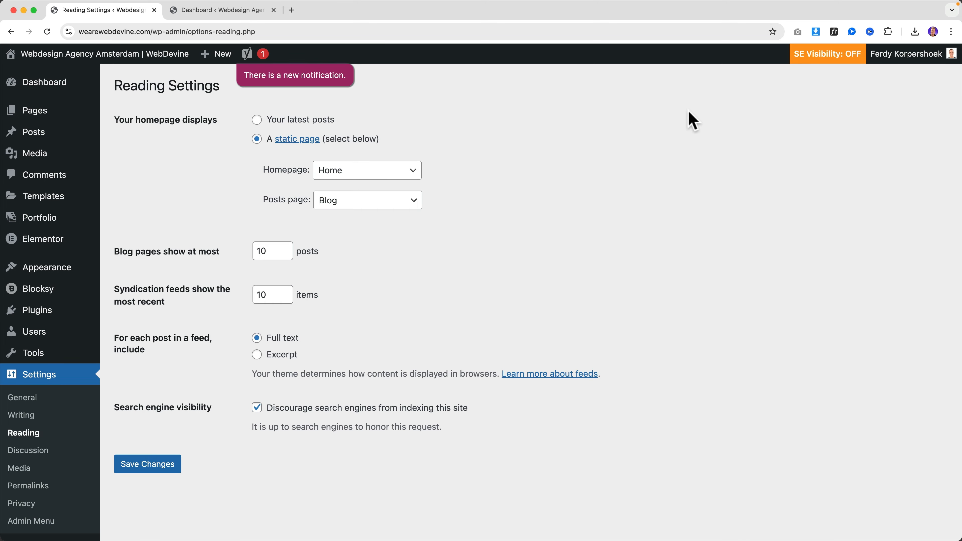
Check the live front page, revisit Reading settings, then return to ASE Utilities
{"action": "left_click", "coordinate": [129, 71]}
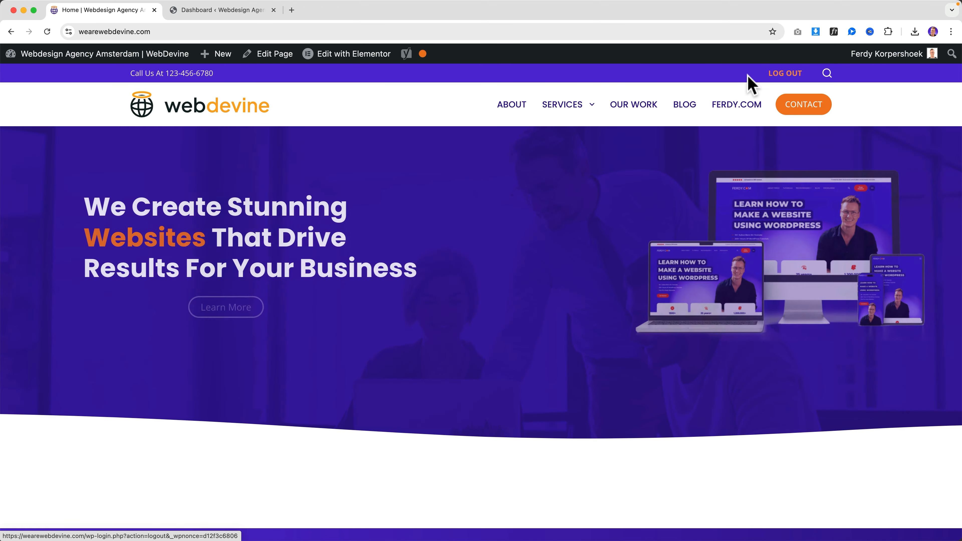
{"action": "left_click", "coordinate": [125, 58]}
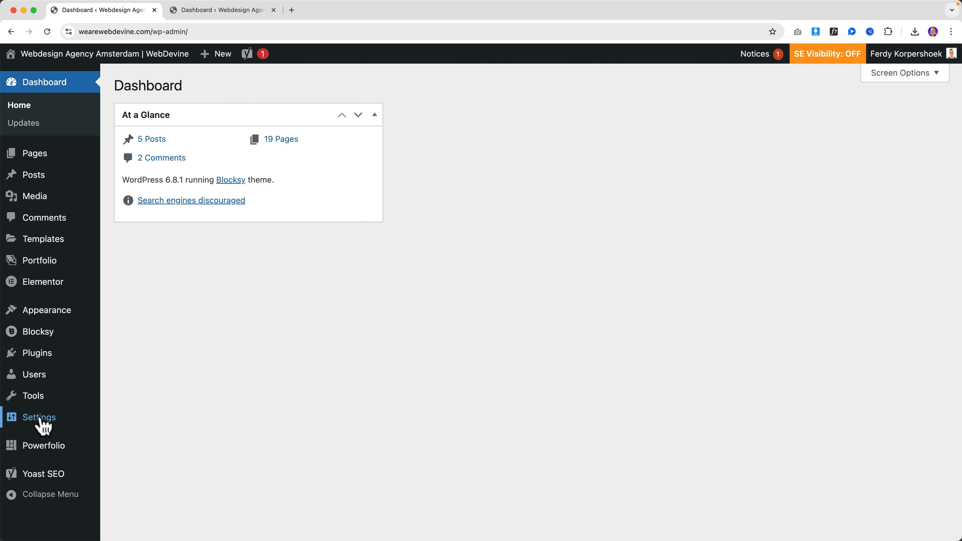
{"action": "mouse_move", "coordinate": [41, 421]}
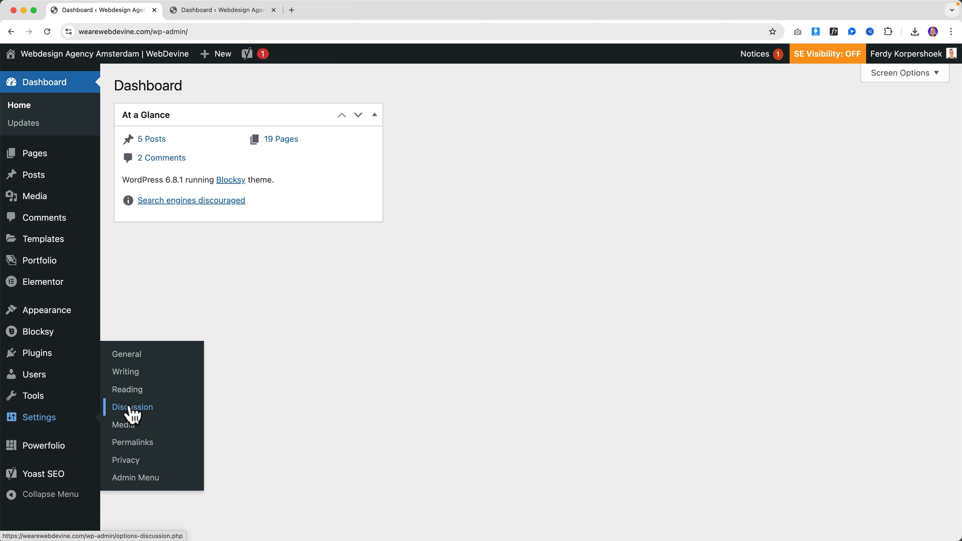
{"action": "left_click", "coordinate": [128, 390]}
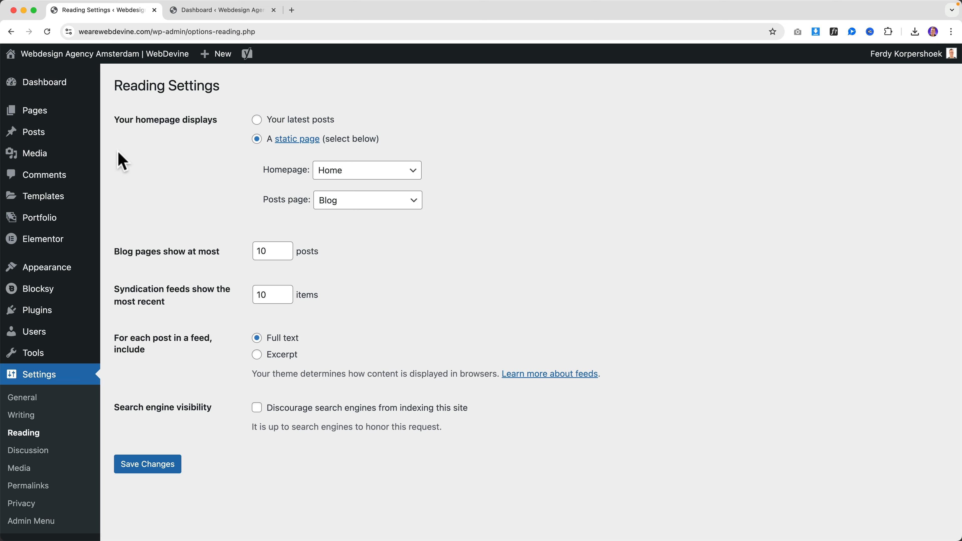
{"action": "mouse_move", "coordinate": [50, 207]}
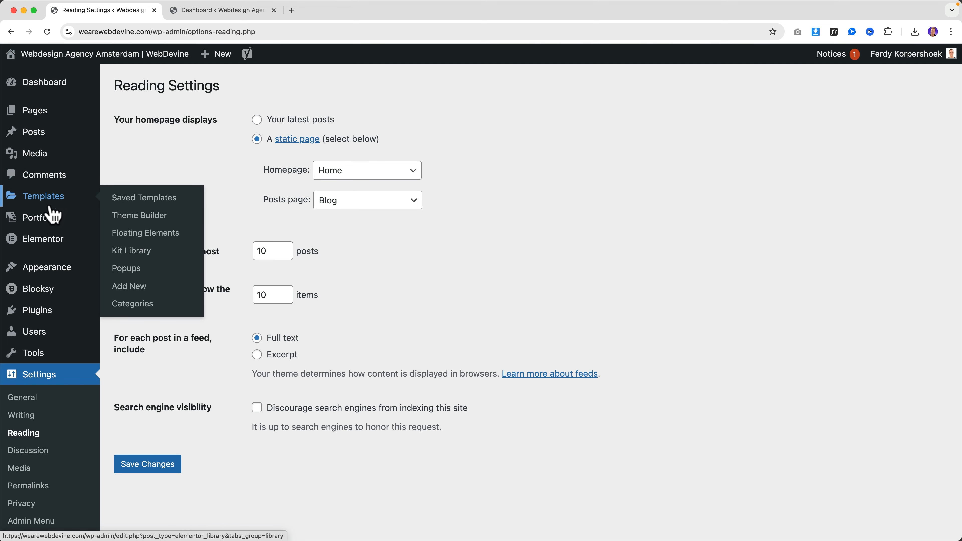
{"action": "mouse_move", "coordinate": [40, 357]}
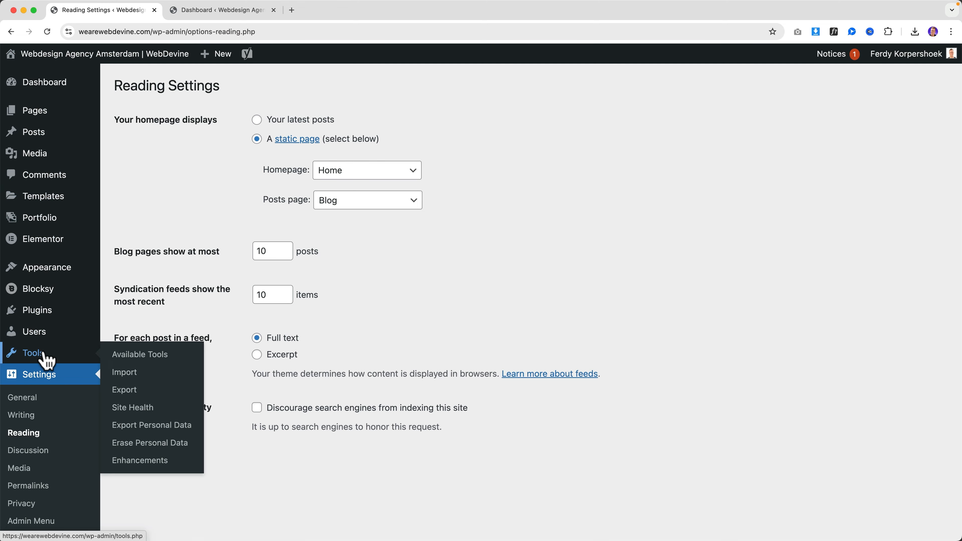
{"action": "left_click", "coordinate": [149, 463]}
{"action": "scroll", "coordinate": [419, 391], "scroll_direction": "down", "scroll_amount": 3}
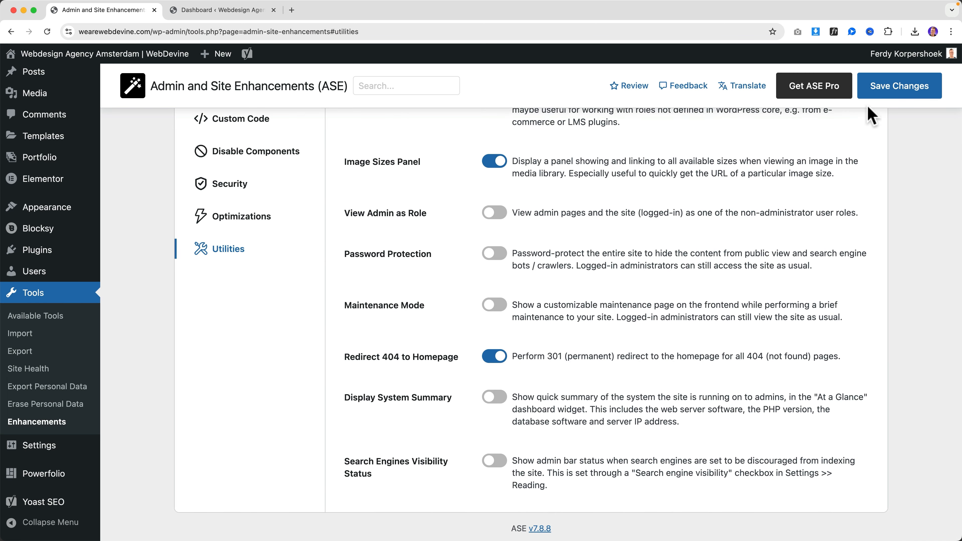
Save ASE Utilities with Email Delivery, Image Sizes Panel and 404 redirect enabled
{"action": "left_click", "coordinate": [885, 97]}
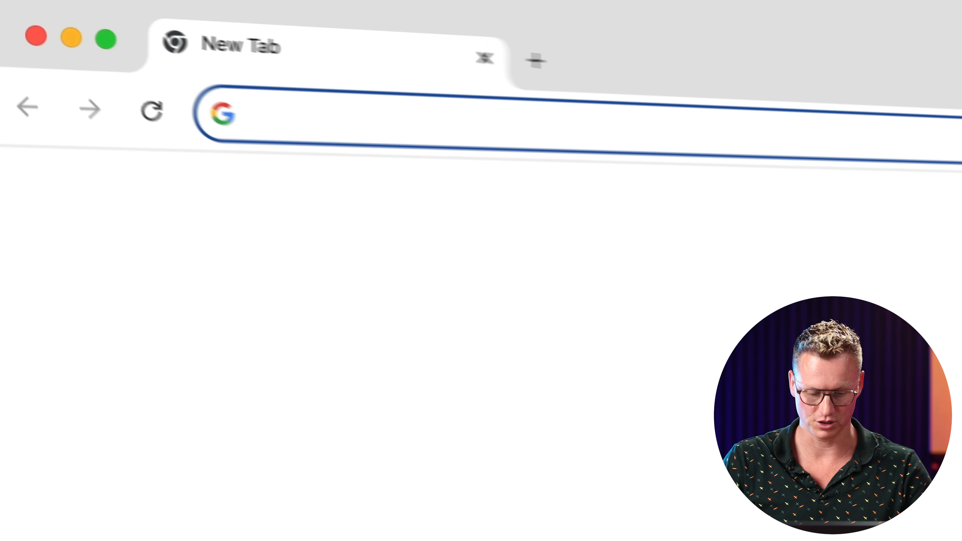
Go to ferdy.com/ase and open the Custom Content Types Learn More page in a new tab
{"action": "type", "text": "ferdy.com"}
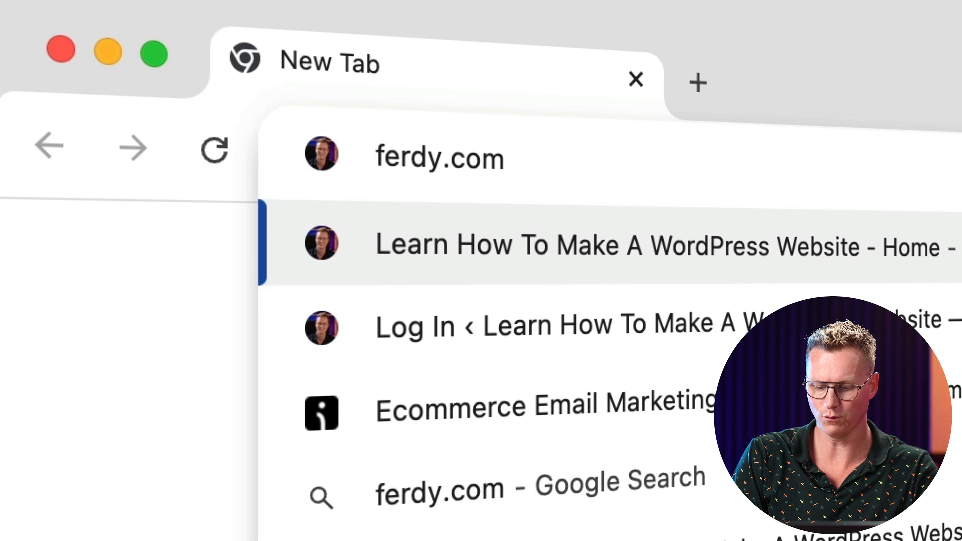
{"action": "type", "text": "/ase"}
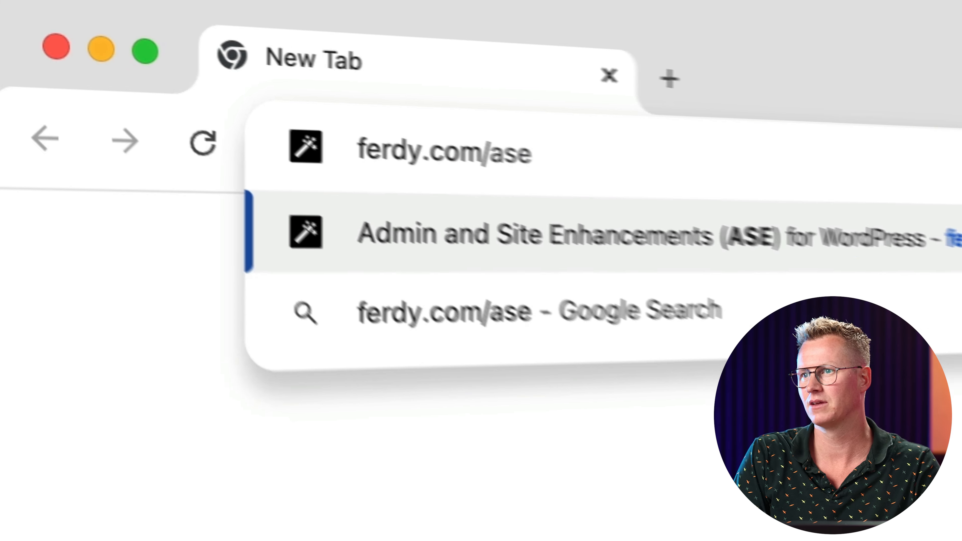
{"action": "key", "text": "Return"}
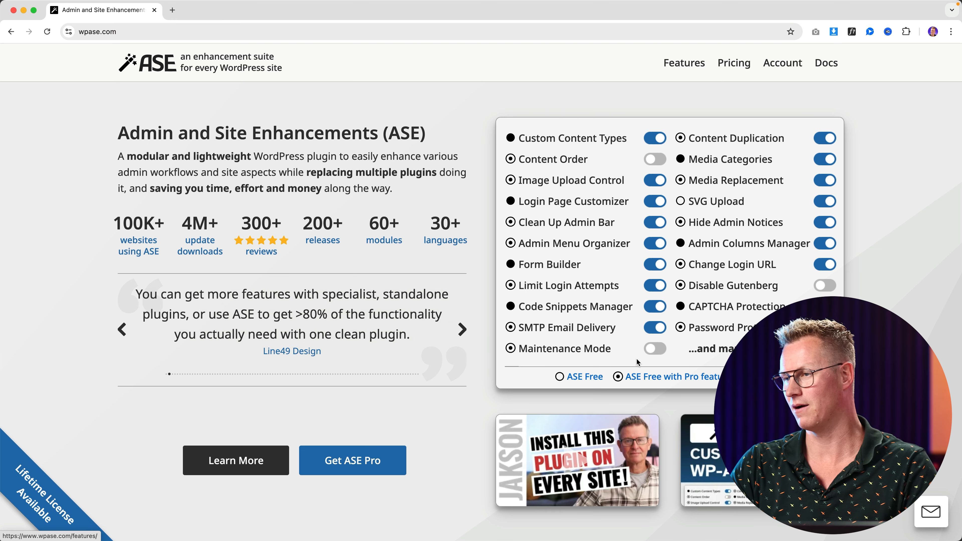
{"action": "scroll", "coordinate": [470, 262], "scroll_direction": "down", "scroll_amount": 15}
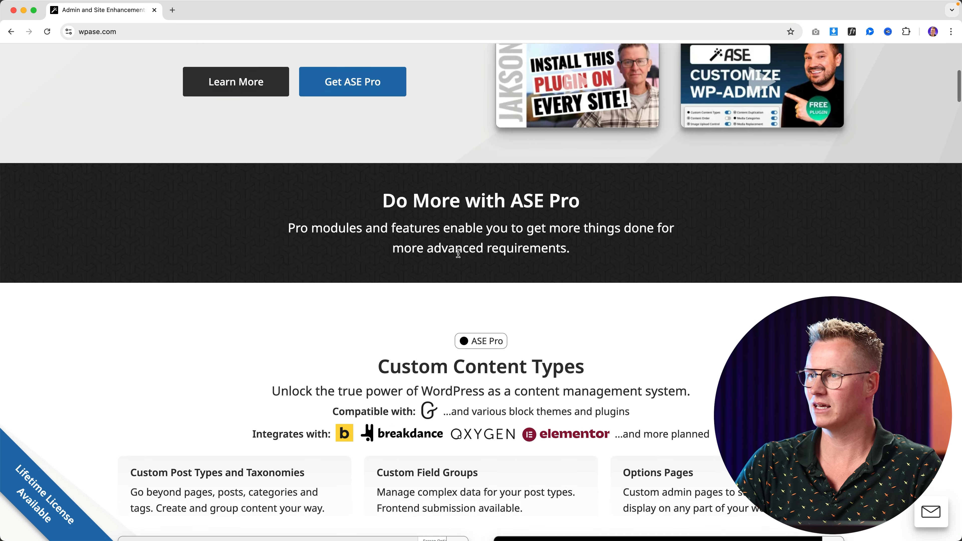
{"action": "scroll", "coordinate": [458, 254], "scroll_direction": "down", "scroll_amount": 1}
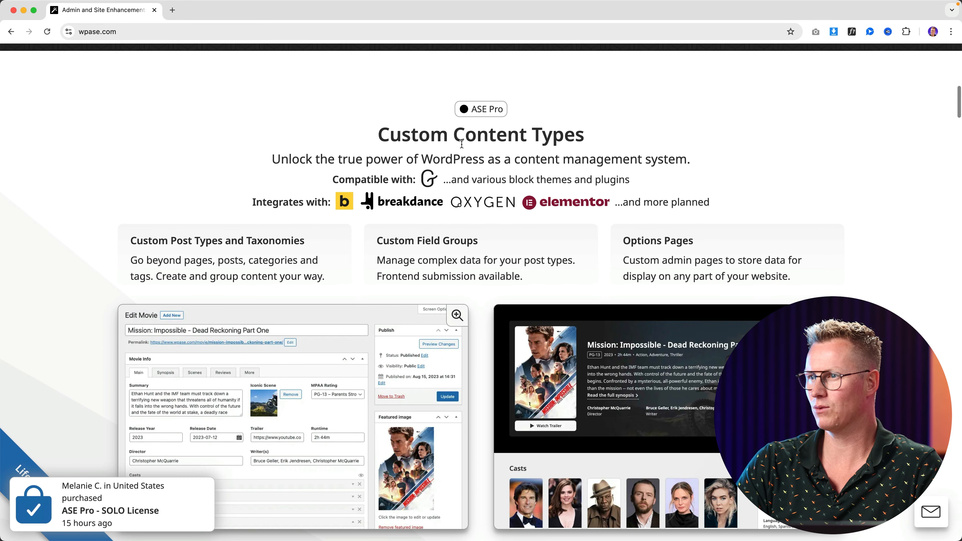
{"action": "left_click_drag", "start_coordinate": [397, 136], "coordinate": [571, 136]}
{"action": "left_click", "coordinate": [571, 137]}
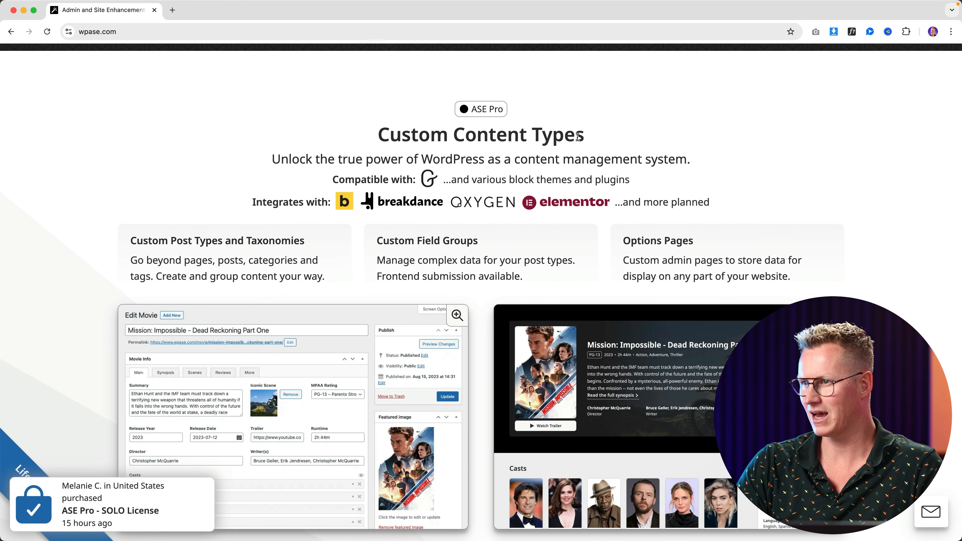
{"action": "scroll", "coordinate": [468, 166], "scroll_direction": "down", "scroll_amount": 5}
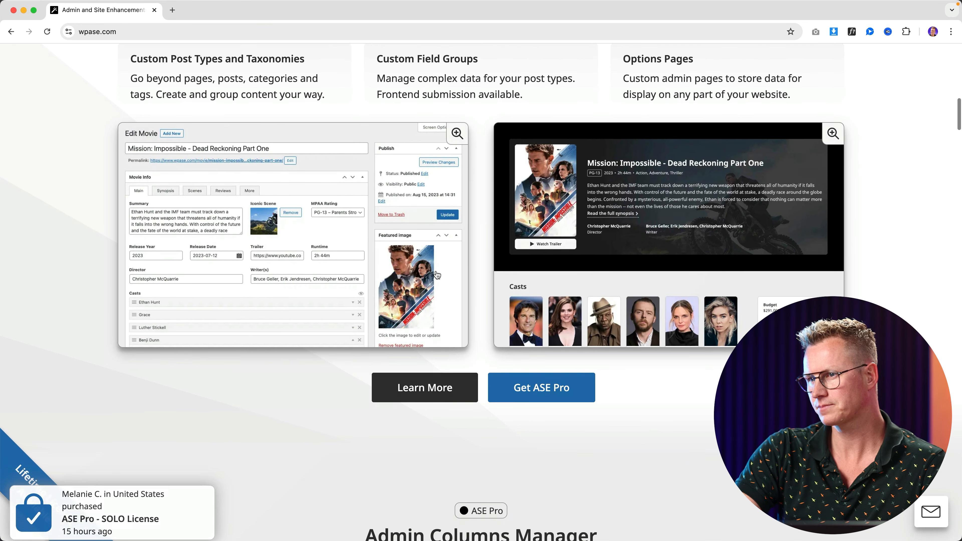
{"action": "left_click", "coordinate": [425, 388]}
{"action": "scroll", "coordinate": [425, 379], "scroll_direction": "down", "scroll_amount": 6}
{"action": "left_click", "coordinate": [207, 351]}
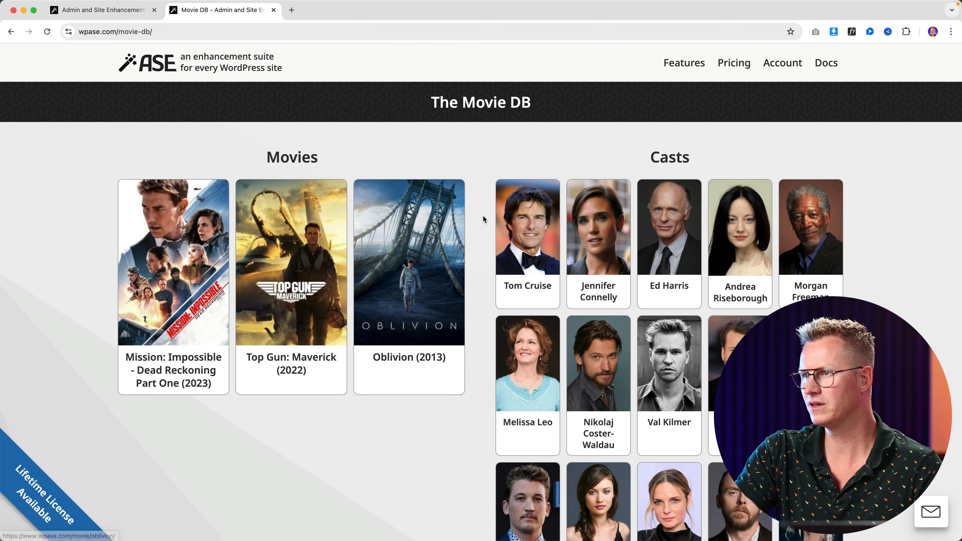
{"action": "scroll", "coordinate": [483, 215], "scroll_direction": "down", "scroll_amount": 8}
{"action": "scroll", "coordinate": [482, 215], "scroll_direction": "up", "scroll_amount": 6}
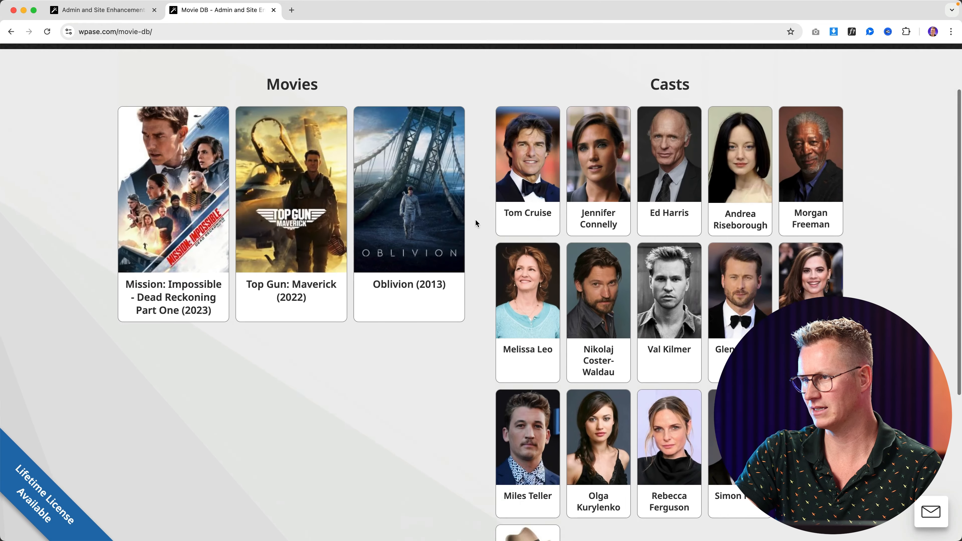
{"action": "scroll", "coordinate": [475, 218], "scroll_direction": "up", "scroll_amount": 3}
{"action": "left_click", "coordinate": [528, 227]}
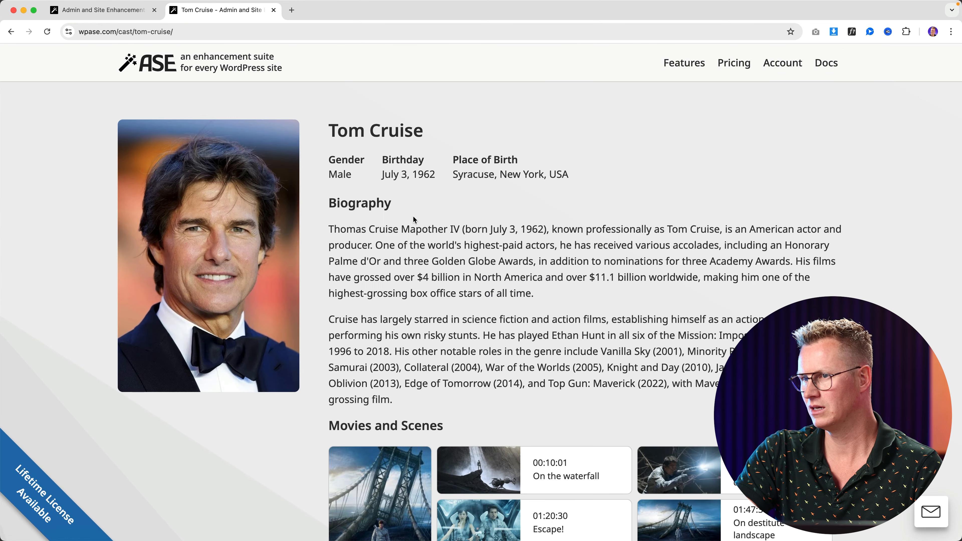
{"action": "scroll", "coordinate": [413, 217], "scroll_direction": "down", "scroll_amount": 10}
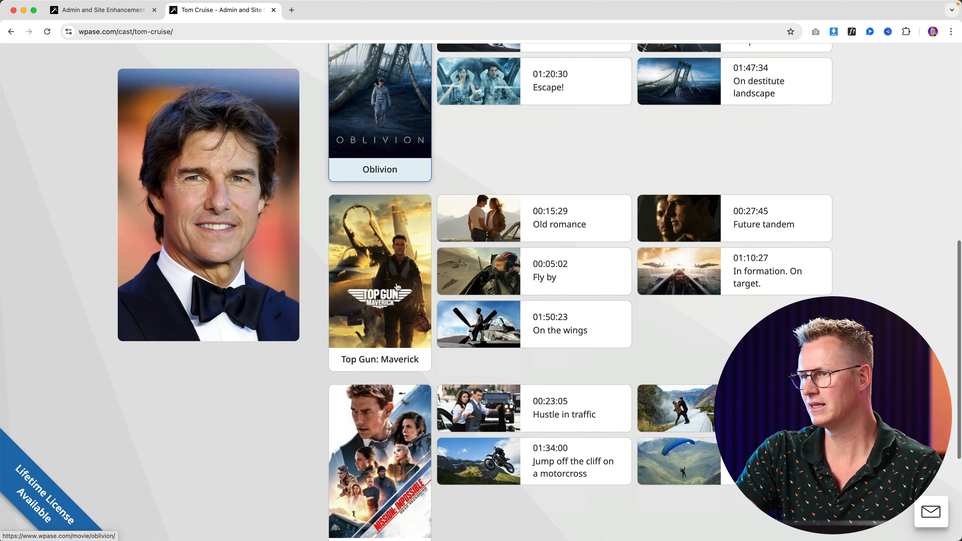
{"action": "left_click", "coordinate": [390, 265]}
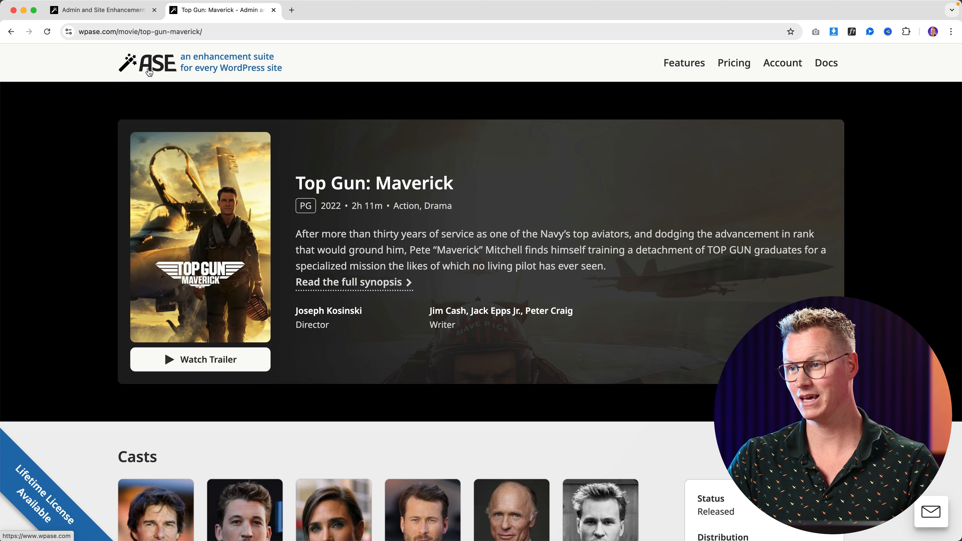
{"action": "scroll", "coordinate": [373, 216], "scroll_direction": "down", "scroll_amount": 15}
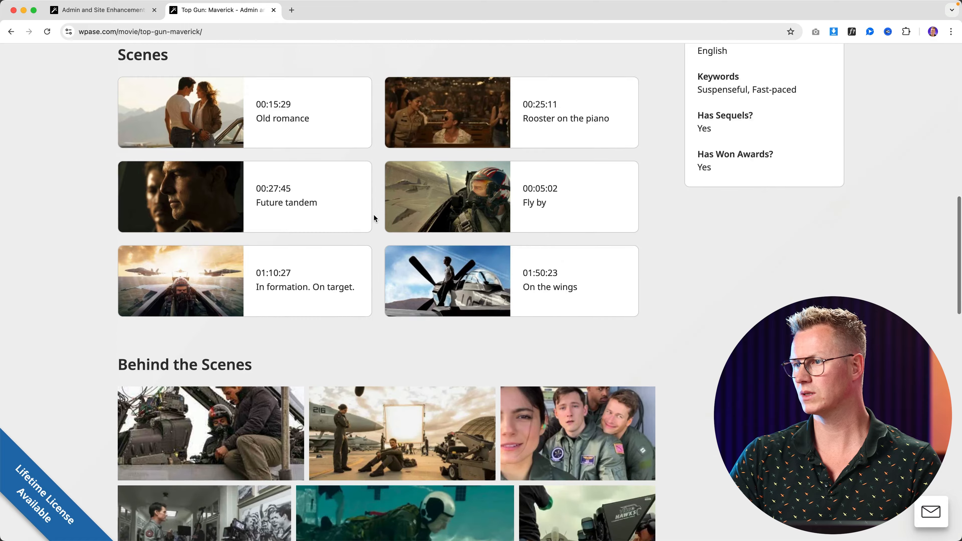
{"action": "scroll", "coordinate": [374, 215], "scroll_direction": "down", "scroll_amount": 12}
{"action": "scroll", "coordinate": [372, 215], "scroll_direction": "up", "scroll_amount": 18}
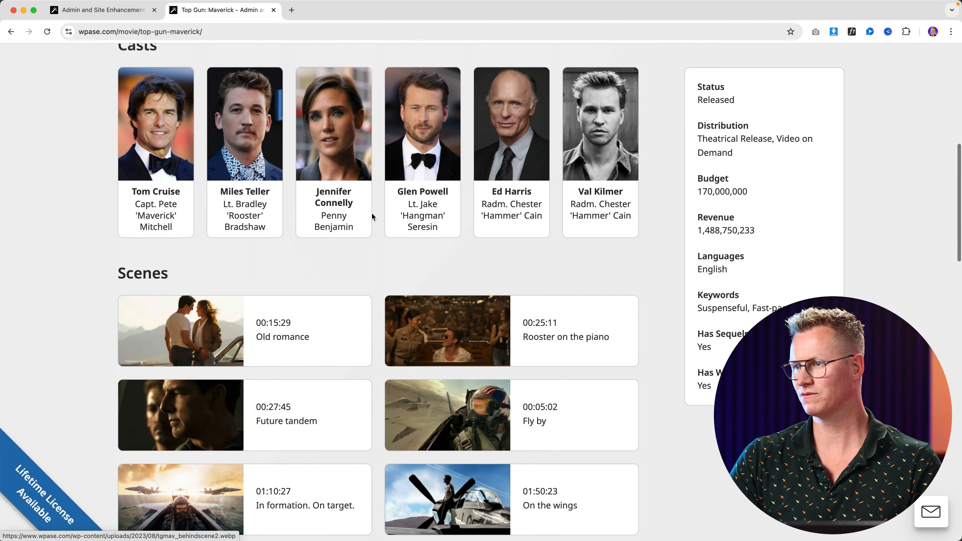
{"action": "scroll", "coordinate": [372, 216], "scroll_direction": "up", "scroll_amount": 8}
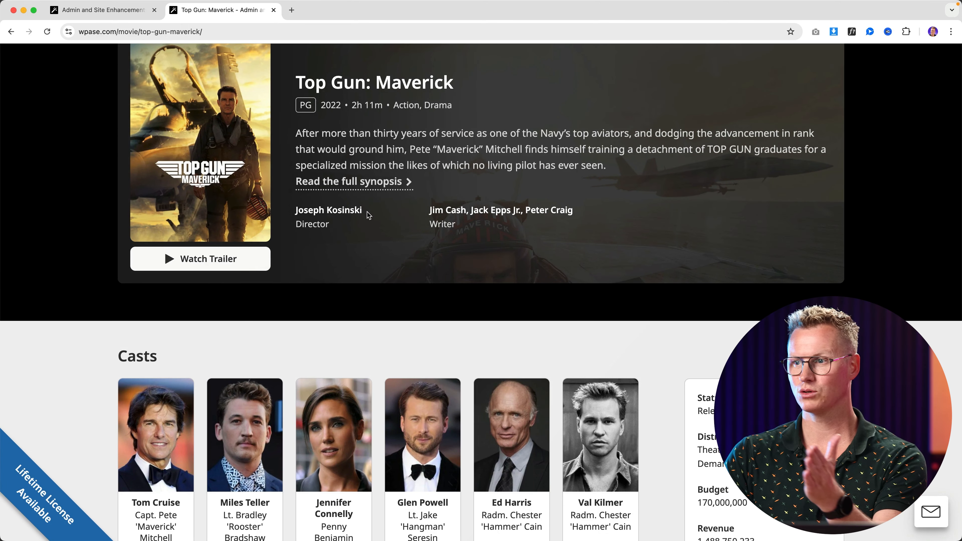
{"action": "scroll", "coordinate": [368, 212], "scroll_direction": "up", "scroll_amount": 3}
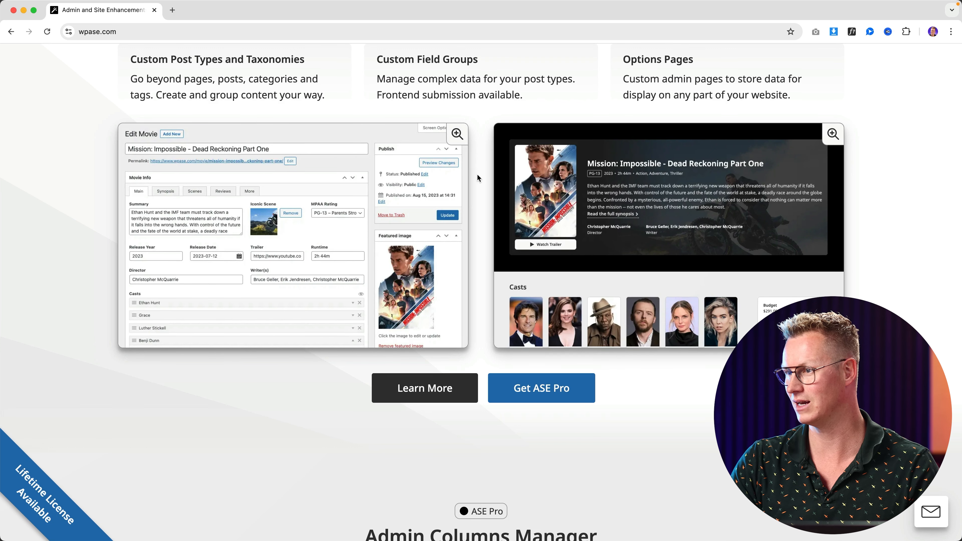
Scroll to the Movies list screenshot and view it enlarged
{"action": "scroll", "coordinate": [478, 175], "scroll_direction": "down", "scroll_amount": 8}
{"action": "scroll", "coordinate": [484, 185], "scroll_direction": "down", "scroll_amount": 5}
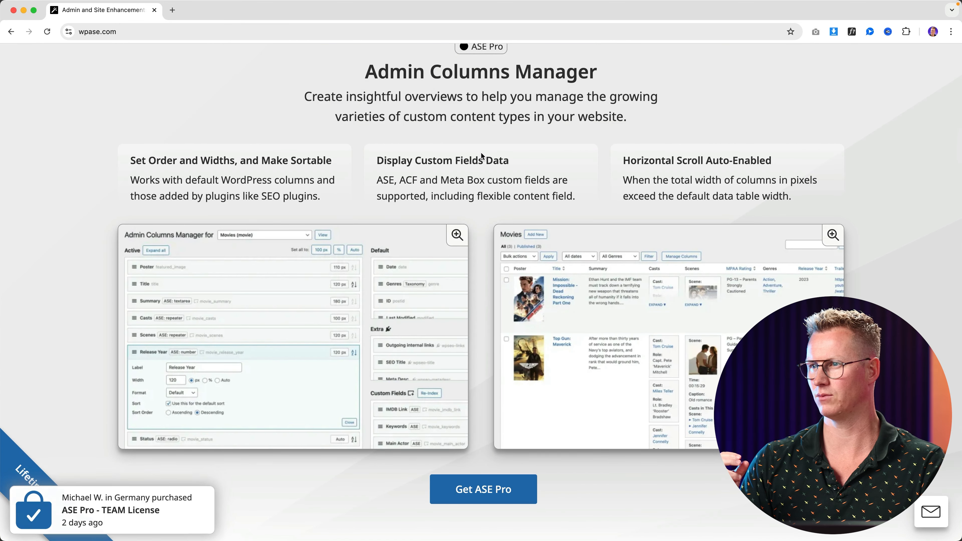
{"action": "scroll", "coordinate": [479, 157], "scroll_direction": "down", "scroll_amount": 1}
{"action": "scroll", "coordinate": [478, 160], "scroll_direction": "down", "scroll_amount": 2}
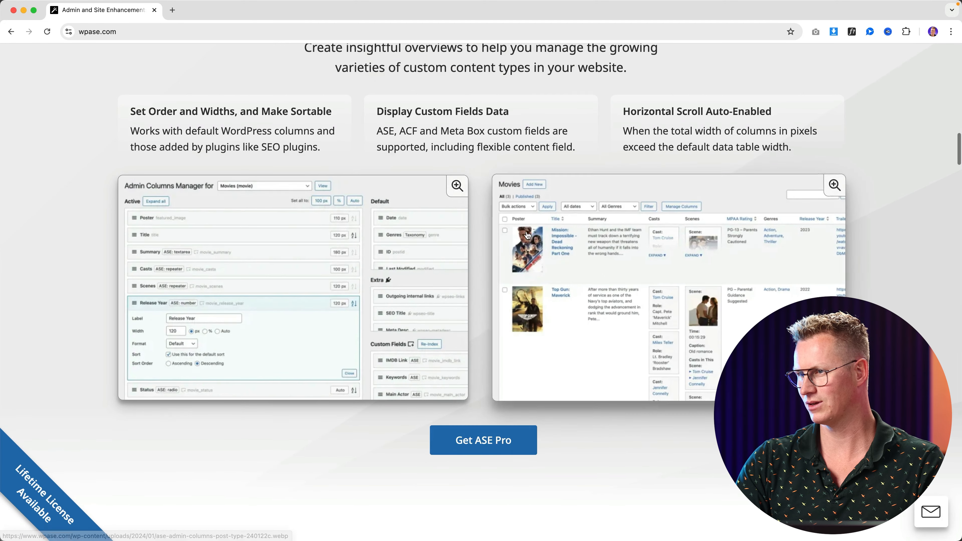
{"action": "left_click", "coordinate": [556, 257]}
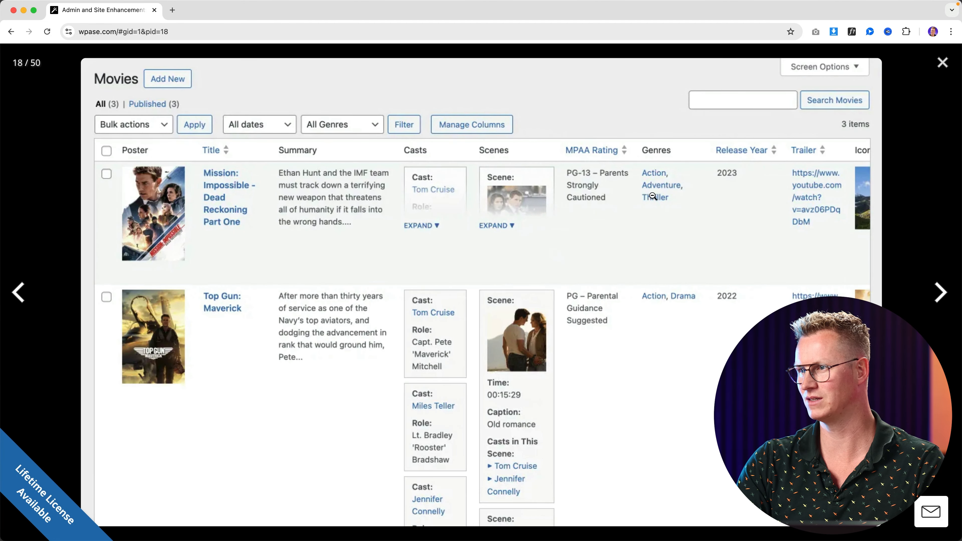
{"action": "left_click", "coordinate": [637, 210]}
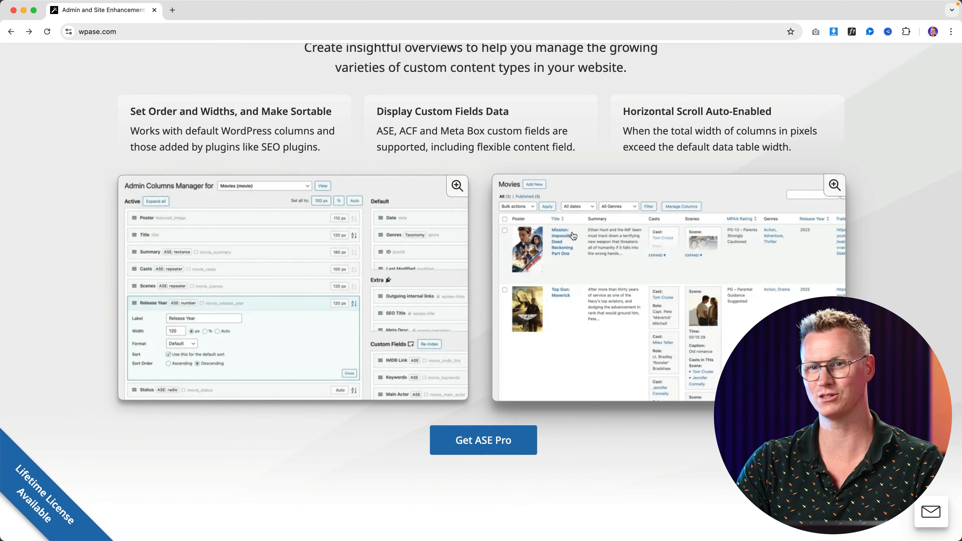
Scroll past Media Categories and WebP Conversion to the Code Snippets Manager section
{"action": "scroll", "coordinate": [458, 185], "scroll_direction": "down", "scroll_amount": 10}
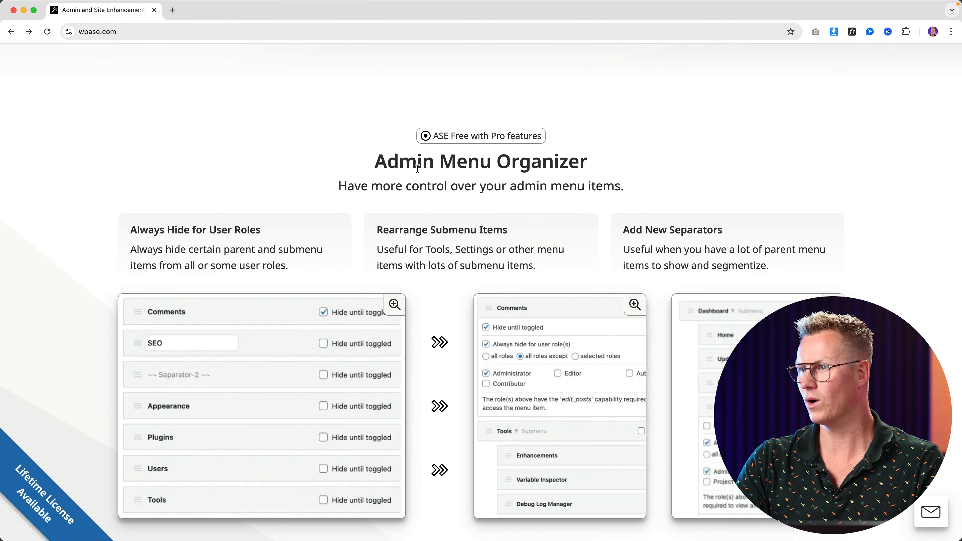
{"action": "scroll", "coordinate": [418, 168], "scroll_direction": "down", "scroll_amount": 10}
{"action": "scroll", "coordinate": [437, 182], "scroll_direction": "down", "scroll_amount": 3}
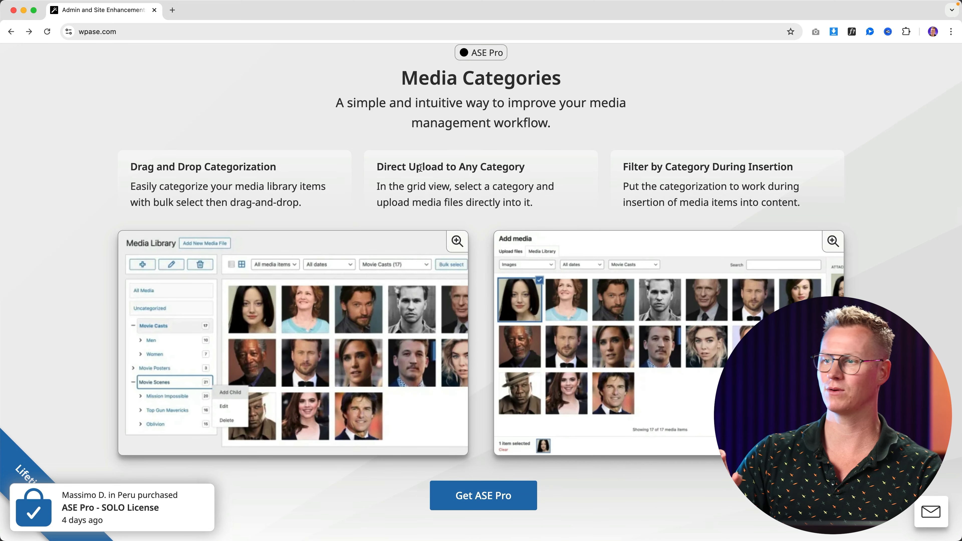
{"action": "scroll", "coordinate": [436, 196], "scroll_direction": "down", "scroll_amount": 2}
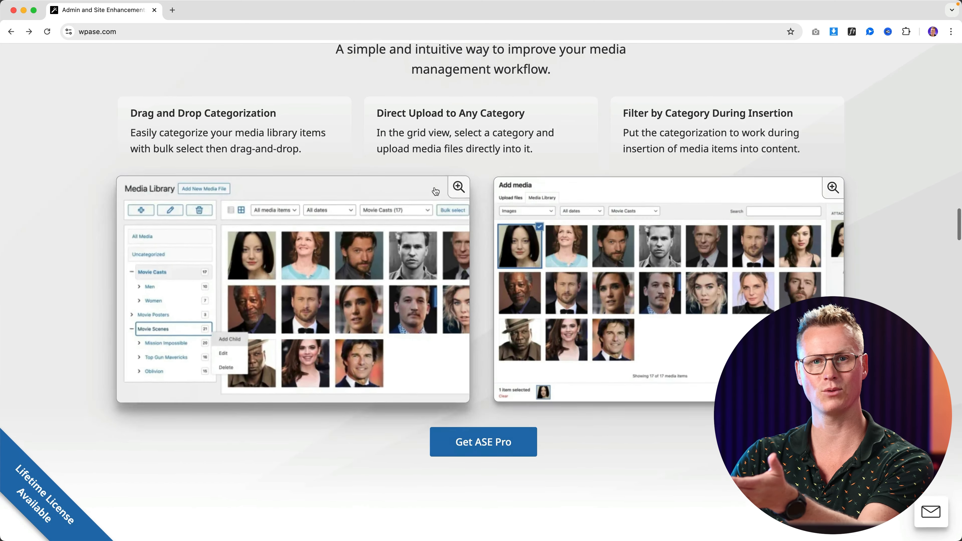
{"action": "scroll", "coordinate": [439, 195], "scroll_direction": "down", "scroll_amount": 10}
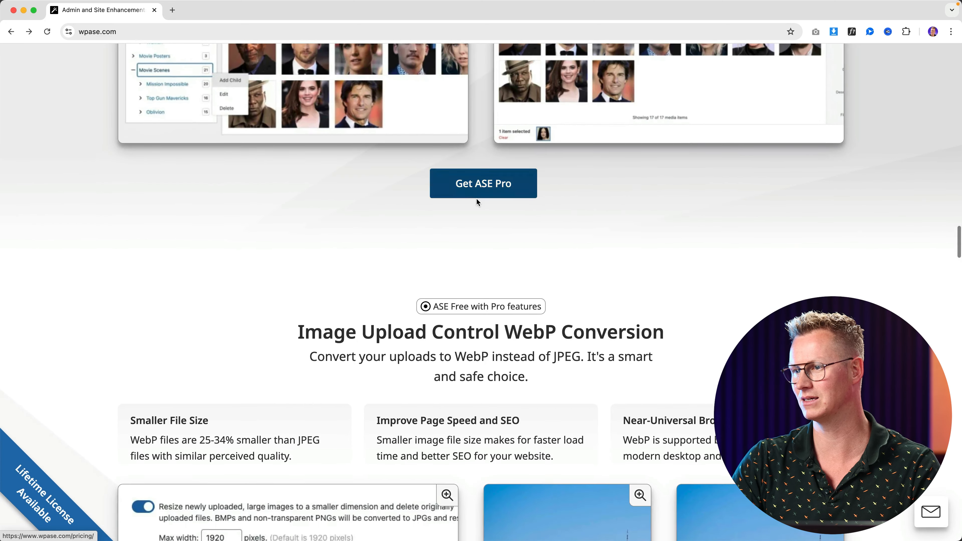
{"action": "scroll", "coordinate": [476, 200], "scroll_direction": "down", "scroll_amount": 8}
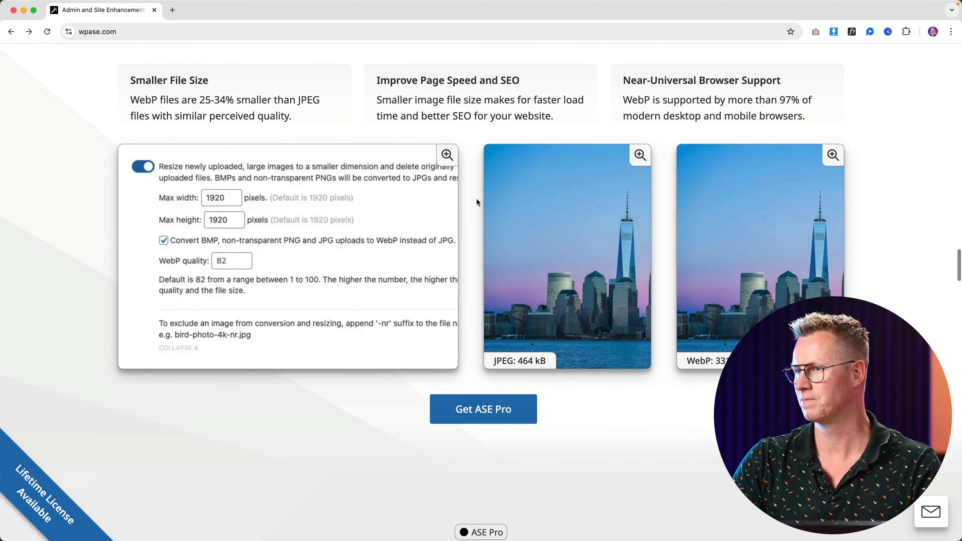
{"action": "scroll", "coordinate": [476, 199], "scroll_direction": "up", "scroll_amount": 5}
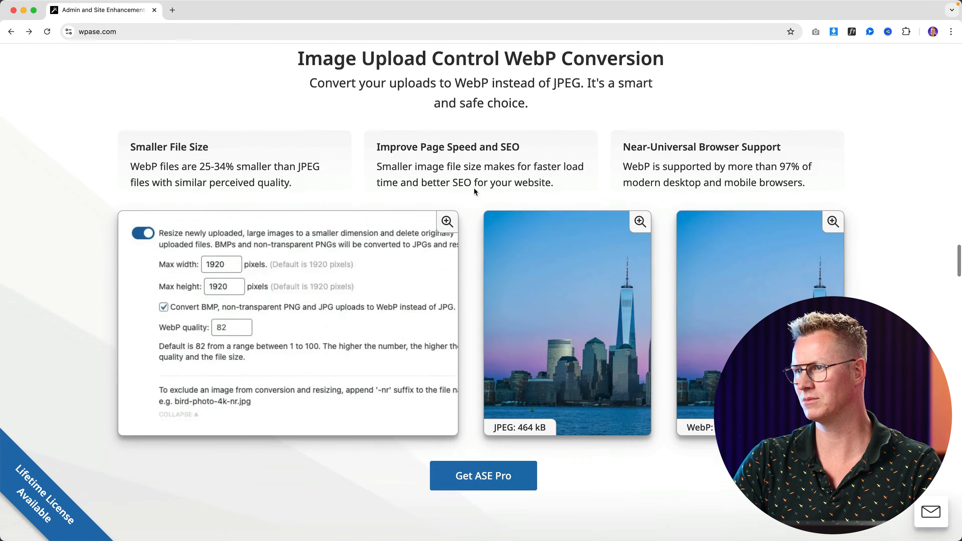
{"action": "scroll", "coordinate": [474, 187], "scroll_direction": "down", "scroll_amount": 10}
{"action": "scroll", "coordinate": [474, 188], "scroll_direction": "down", "scroll_amount": 1}
View the Microsoft, CAPTCHA, Apple, lost-password and My account login screenshots enlarged
{"action": "left_click_drag", "start_coordinate": [389, 144], "coordinate": [568, 159]}
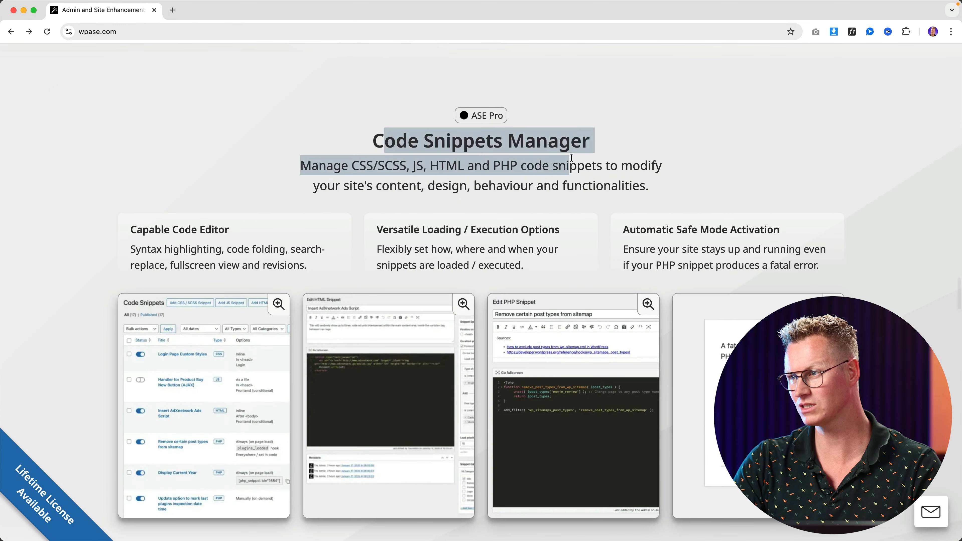
{"action": "left_click", "coordinate": [567, 159]}
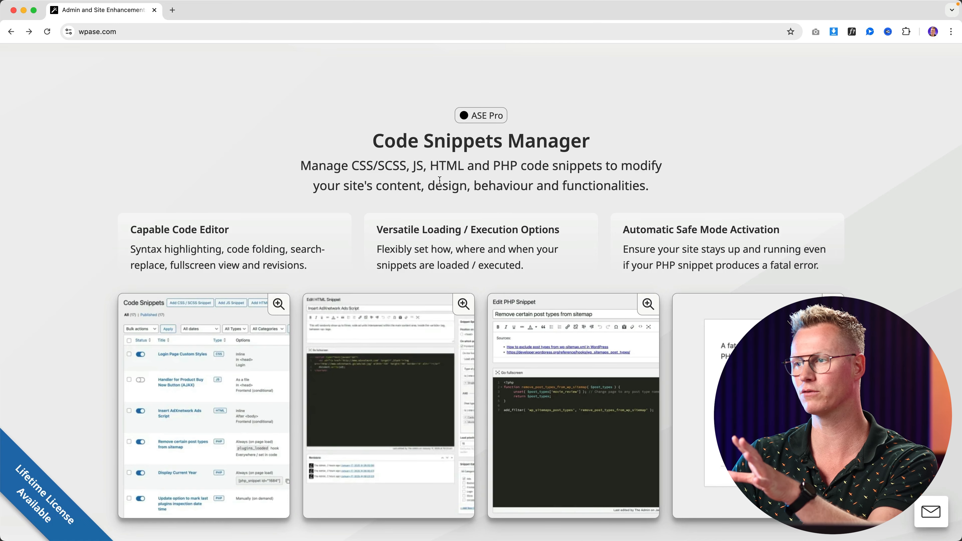
{"action": "scroll", "coordinate": [440, 180], "scroll_direction": "down", "scroll_amount": 15}
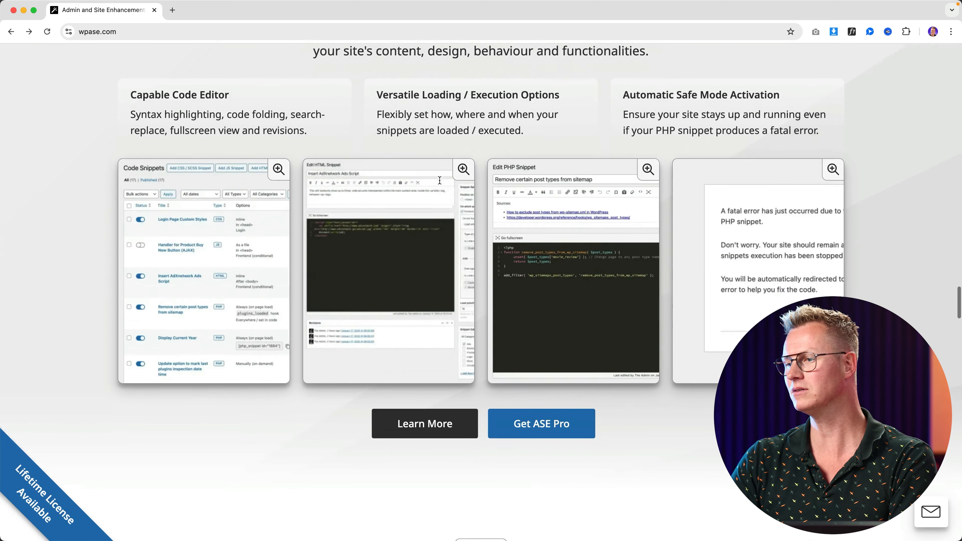
{"action": "scroll", "coordinate": [423, 162], "scroll_direction": "down", "scroll_amount": 3}
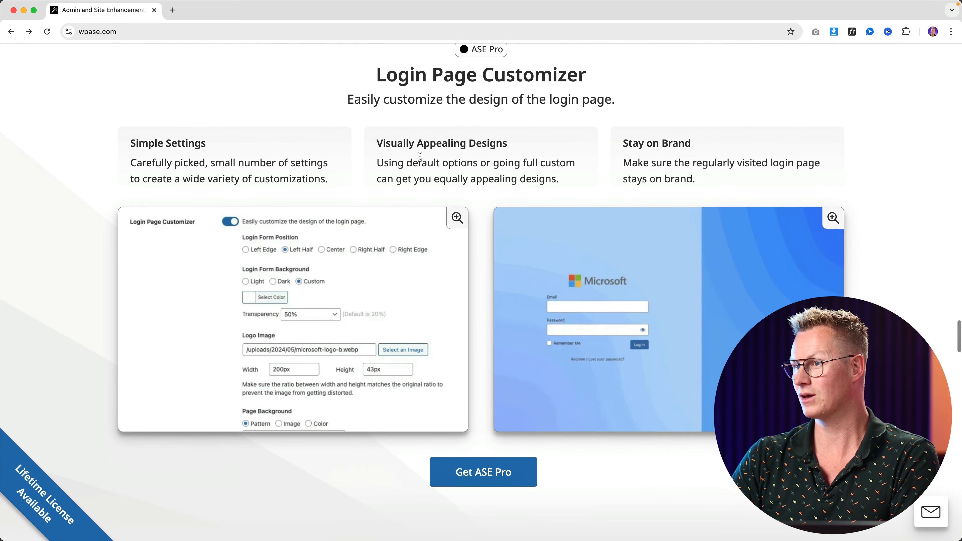
{"action": "scroll", "coordinate": [430, 155], "scroll_direction": "up", "scroll_amount": 2}
{"action": "left_click", "coordinate": [560, 293]}
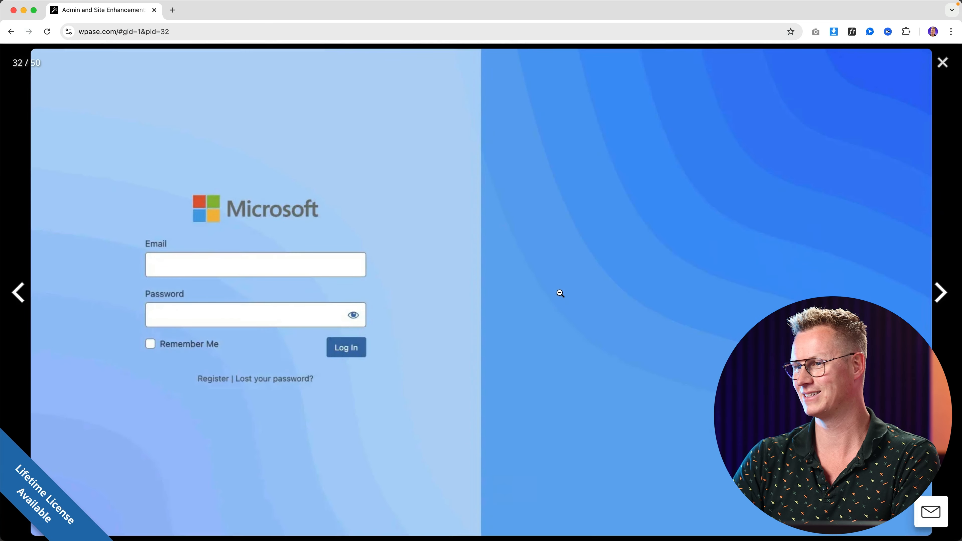
{"action": "left_click", "coordinate": [940, 308]}
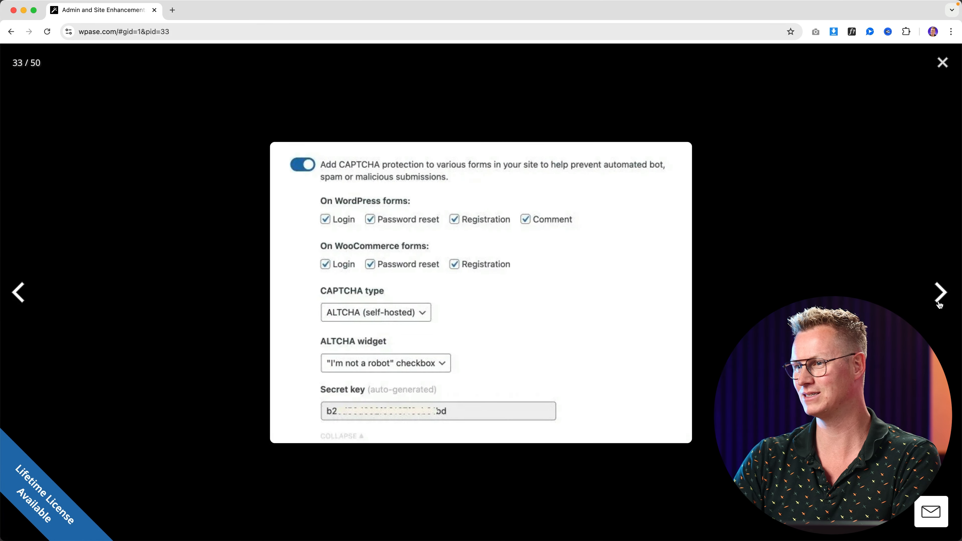
{"action": "left_click", "coordinate": [940, 305]}
{"action": "left_click", "coordinate": [939, 306]}
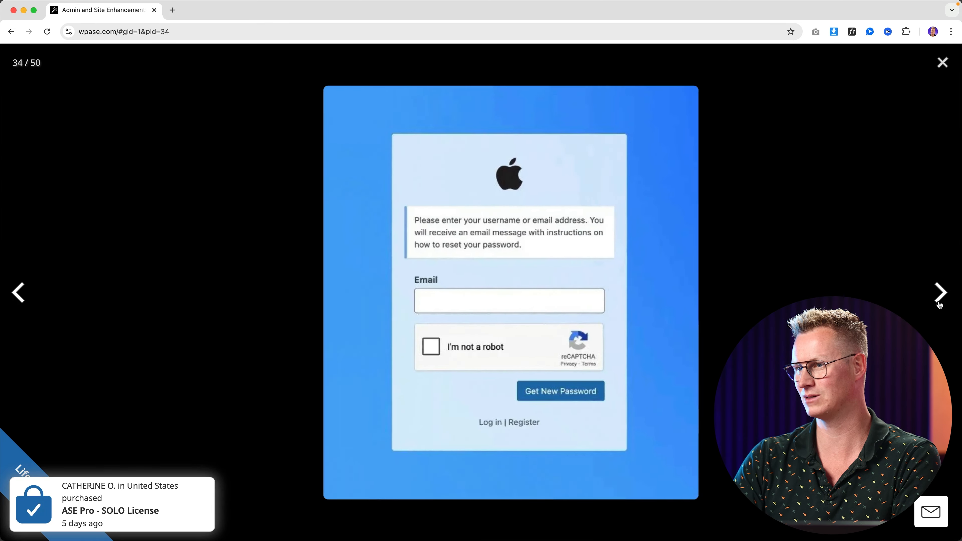
{"action": "left_click", "coordinate": [938, 303]}
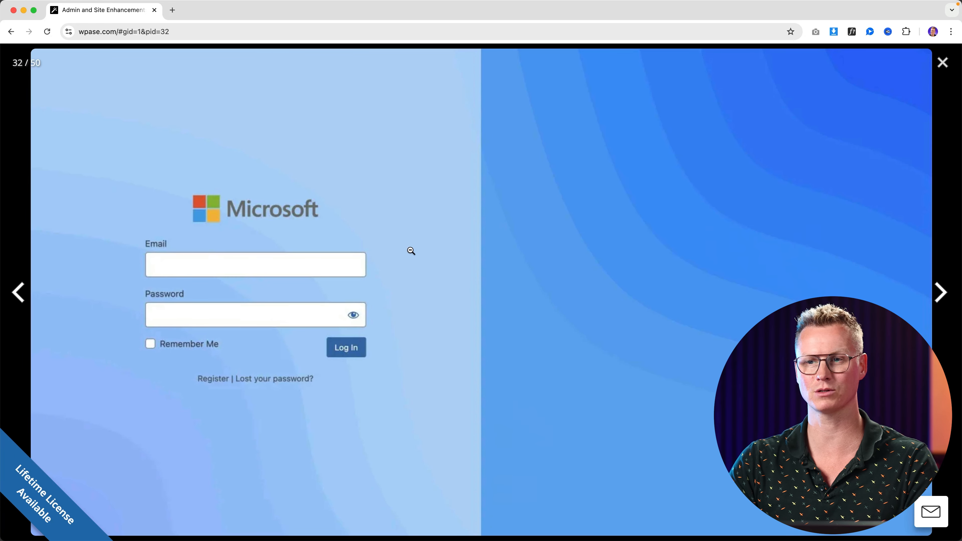
{"action": "left_click", "coordinate": [411, 250]}
Scroll past CAPTCHA Protection to the Form Builder section with 33 field types
{"action": "scroll", "coordinate": [611, 256], "scroll_direction": "down", "scroll_amount": 10}
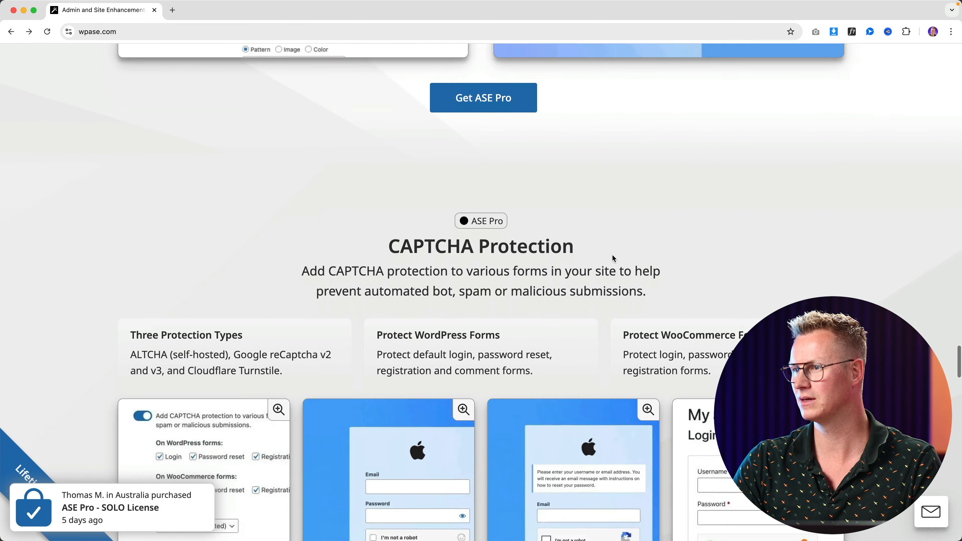
{"action": "scroll", "coordinate": [613, 255], "scroll_direction": "down", "scroll_amount": 2}
{"action": "left_click_drag", "start_coordinate": [405, 177], "coordinate": [552, 178]}
{"action": "left_click", "coordinate": [567, 205]}
{"action": "scroll", "coordinate": [568, 205], "scroll_direction": "down", "scroll_amount": 5}
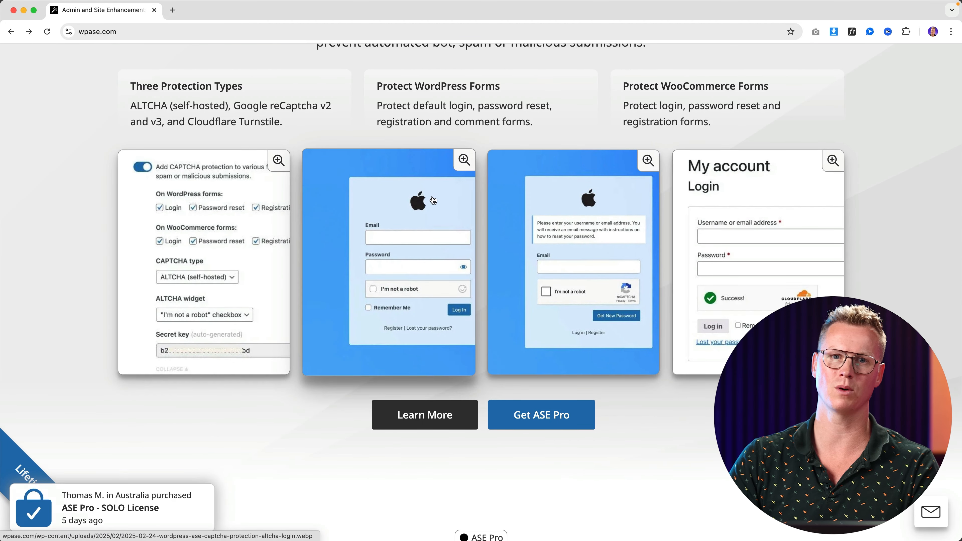
{"action": "scroll", "coordinate": [477, 192], "scroll_direction": "down", "scroll_amount": 11}
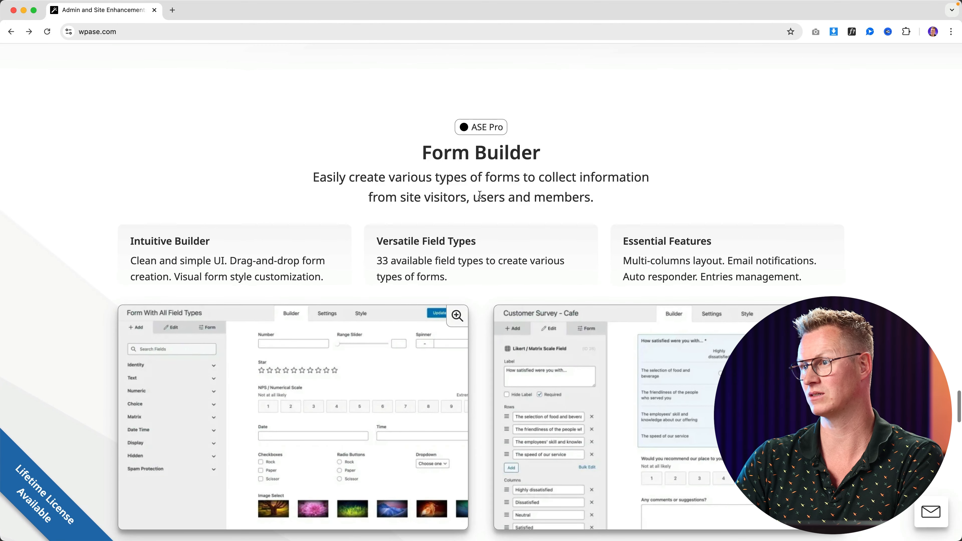
Scroll past the Form Builder screenshots toward the Export / Import ASE Settings section
{"action": "scroll", "coordinate": [480, 194], "scroll_direction": "down", "scroll_amount": 2}
{"action": "scroll", "coordinate": [480, 196], "scroll_direction": "down", "scroll_amount": 4}
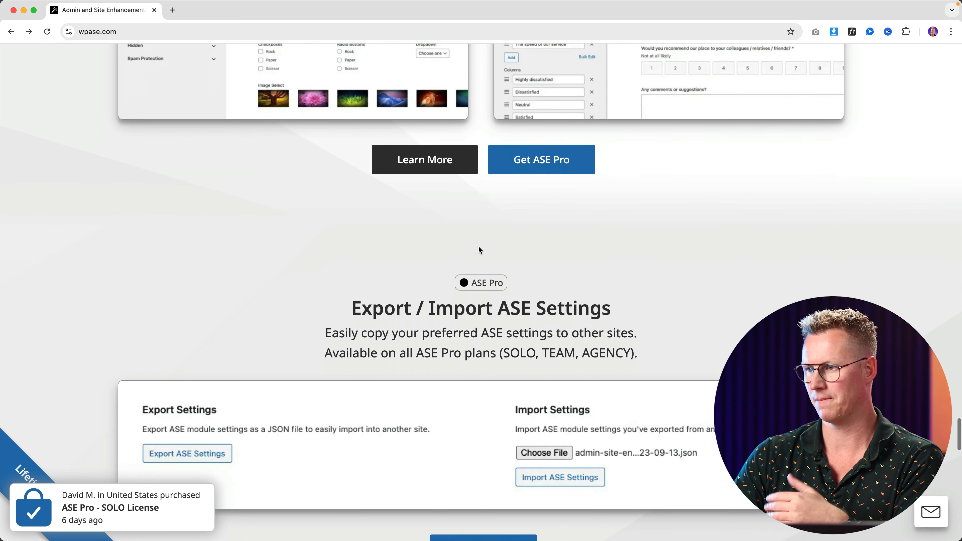
Scroll to Export / Import ASE Settings and briefly highlight its heading text
{"action": "scroll", "coordinate": [479, 249], "scroll_direction": "down", "scroll_amount": 3}
{"action": "scroll", "coordinate": [479, 246], "scroll_direction": "down", "scroll_amount": 1}
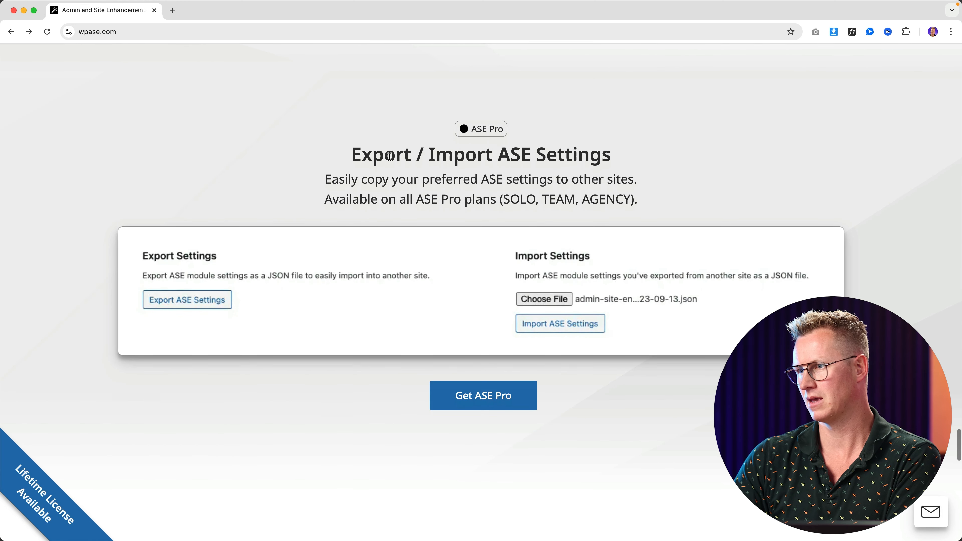
{"action": "left_click_drag", "start_coordinate": [387, 157], "coordinate": [619, 166]}
{"action": "left_click", "coordinate": [619, 167]}
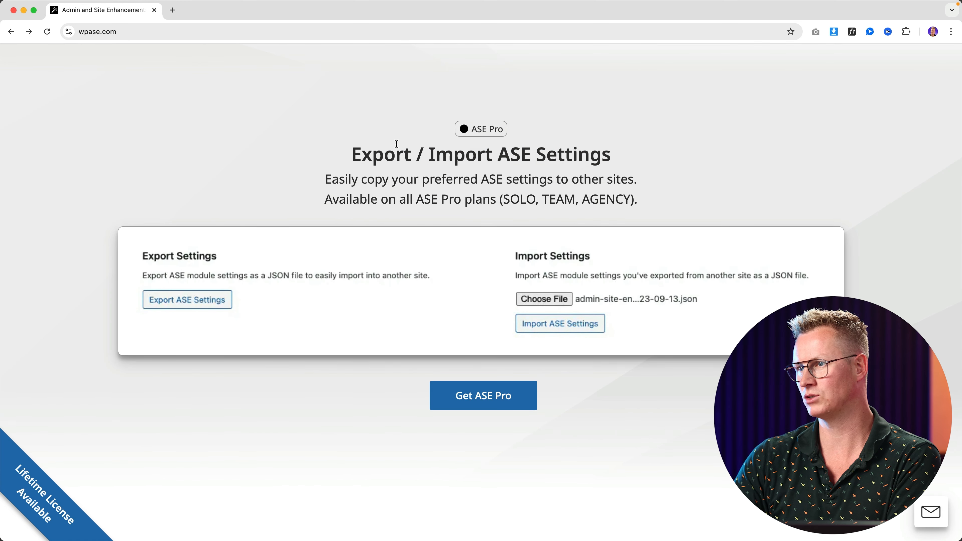
{"action": "left_click_drag", "start_coordinate": [361, 151], "coordinate": [555, 158]}
{"action": "left_click", "coordinate": [557, 159]}
Scroll through More Pro Features and go to the ASE Pro pricing page via Get ASE Pro
{"action": "scroll", "coordinate": [502, 171], "scroll_direction": "down", "scroll_amount": 5}
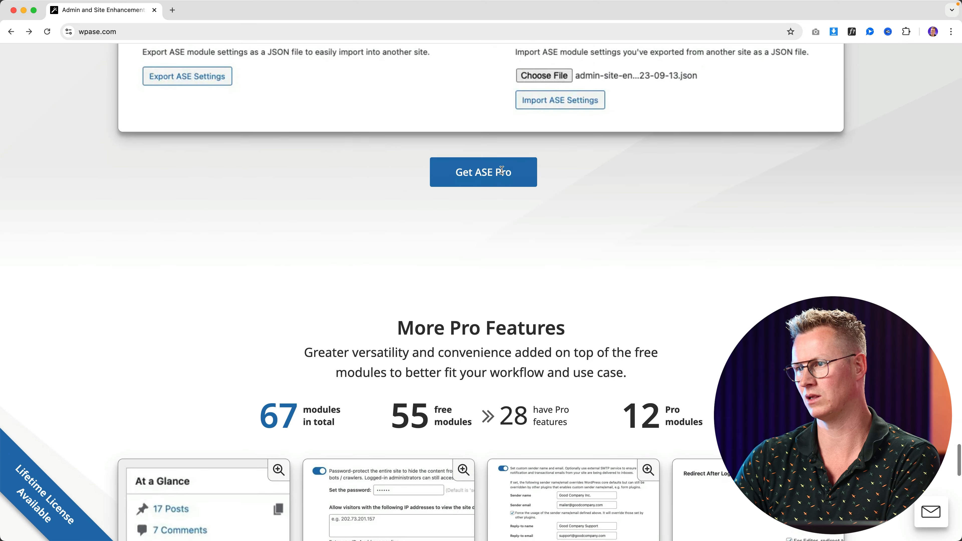
{"action": "scroll", "coordinate": [502, 171], "scroll_direction": "down", "scroll_amount": 7}
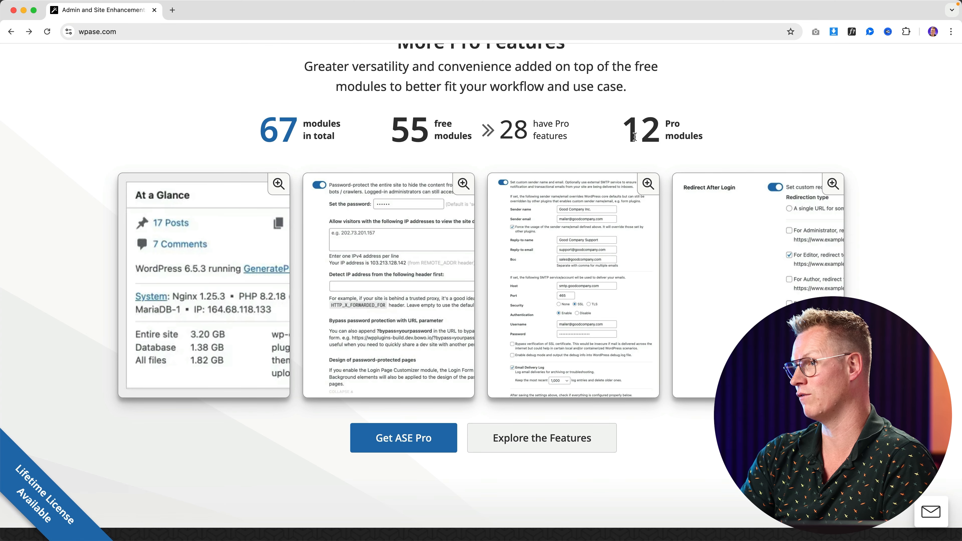
{"action": "scroll", "coordinate": [531, 189], "scroll_direction": "down", "scroll_amount": 7}
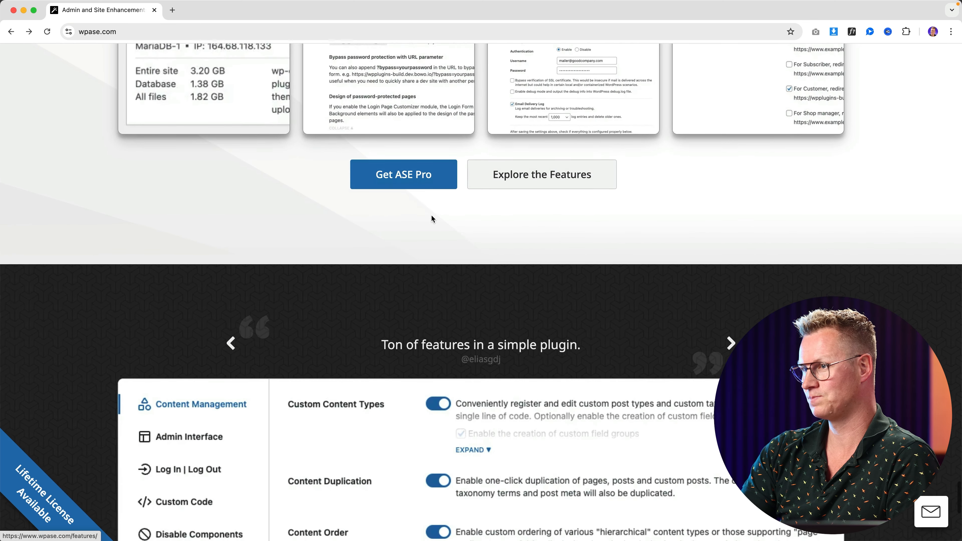
{"action": "left_click", "coordinate": [411, 179]}
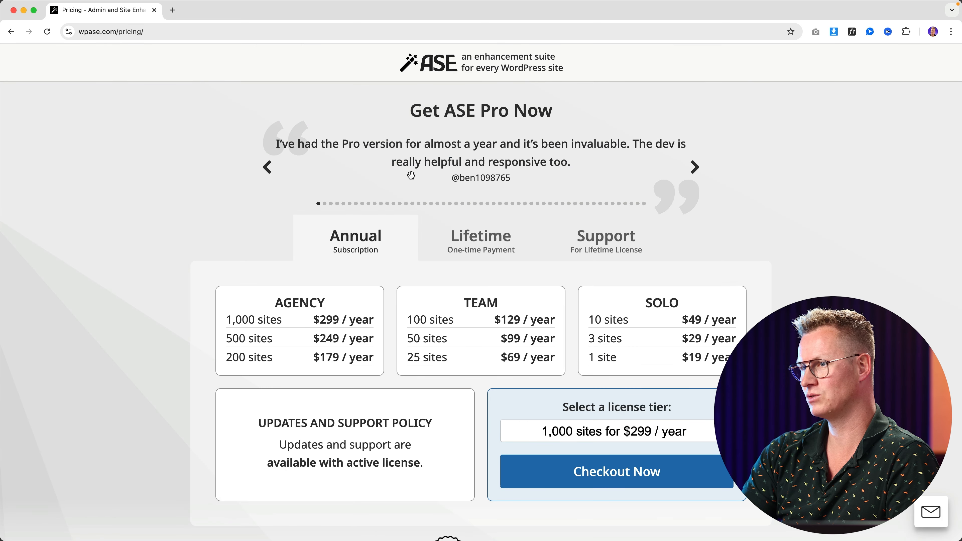
Switch pricing to Lifetime and highlight the $59 SOLO price and lifetime-updates support policy
{"action": "left_click", "coordinate": [478, 237]}
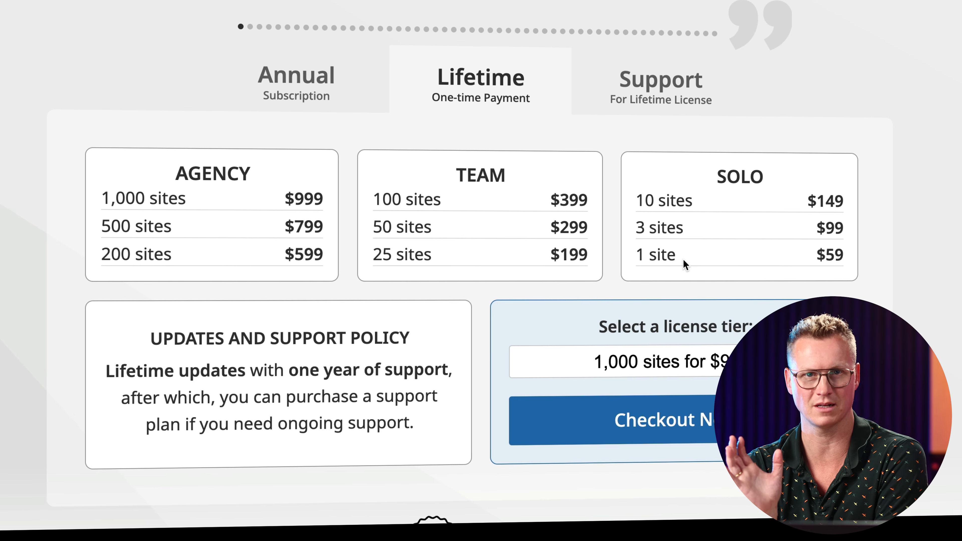
{"action": "left_click_drag", "start_coordinate": [797, 255], "coordinate": [852, 255]}
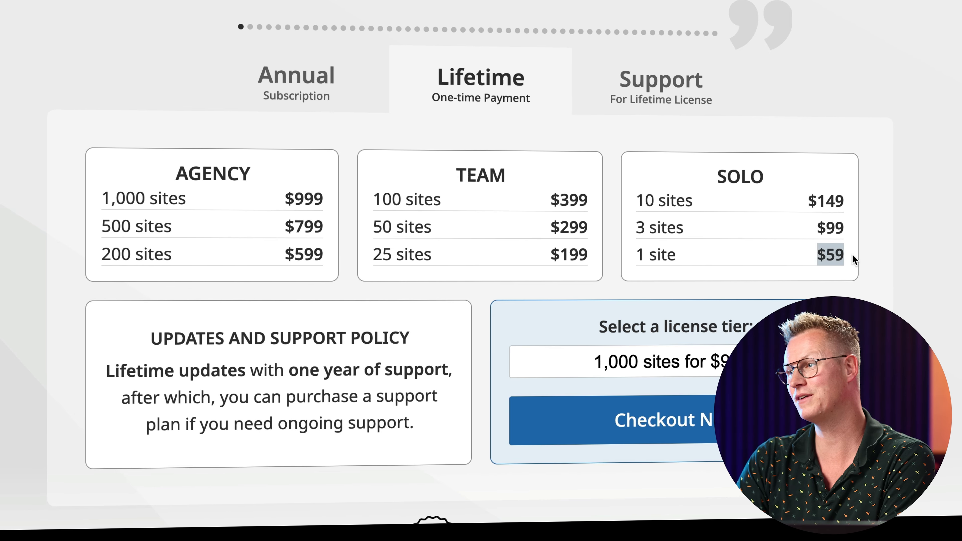
{"action": "left_click", "coordinate": [851, 255]}
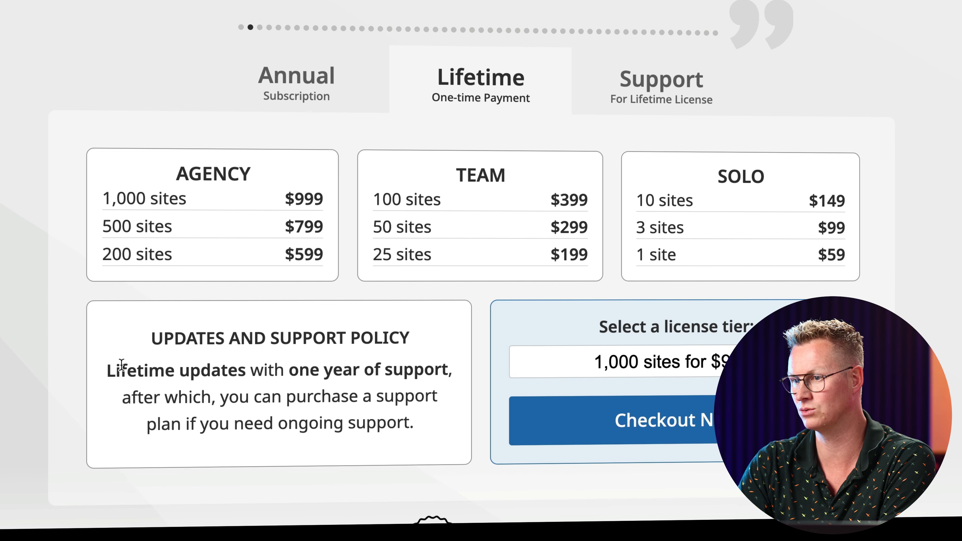
{"action": "left_click_drag", "start_coordinate": [117, 368], "coordinate": [294, 370]}
{"action": "left_click", "coordinate": [305, 371]}
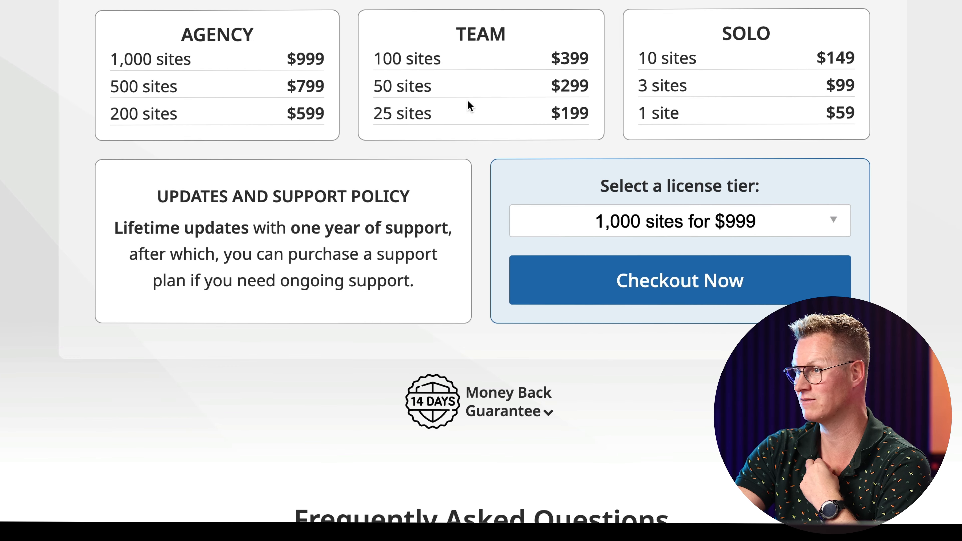
Scroll down through the pricing FAQ, then back up to the Lifetime pricing tables
{"action": "scroll", "coordinate": [468, 104], "scroll_direction": "down", "scroll_amount": 5}
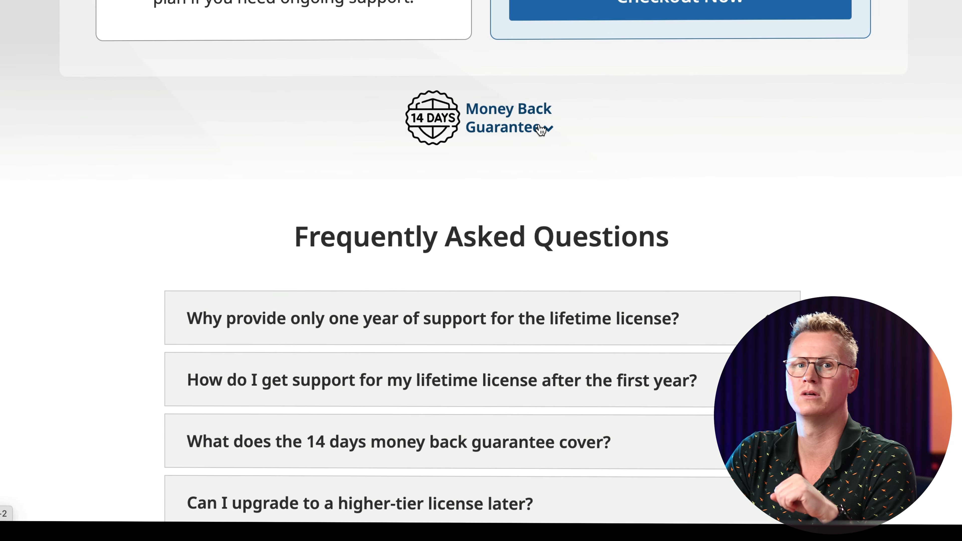
{"action": "scroll", "coordinate": [481, 159], "scroll_direction": "down", "scroll_amount": 15}
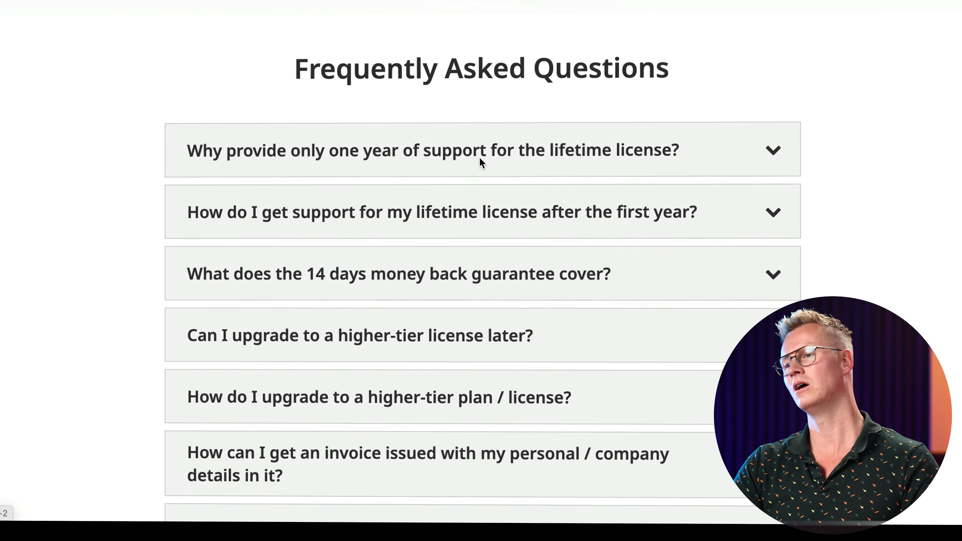
{"action": "scroll", "coordinate": [528, 165], "scroll_direction": "up", "scroll_amount": 15}
{"action": "scroll", "coordinate": [470, 162], "scroll_direction": "up", "scroll_amount": 10}
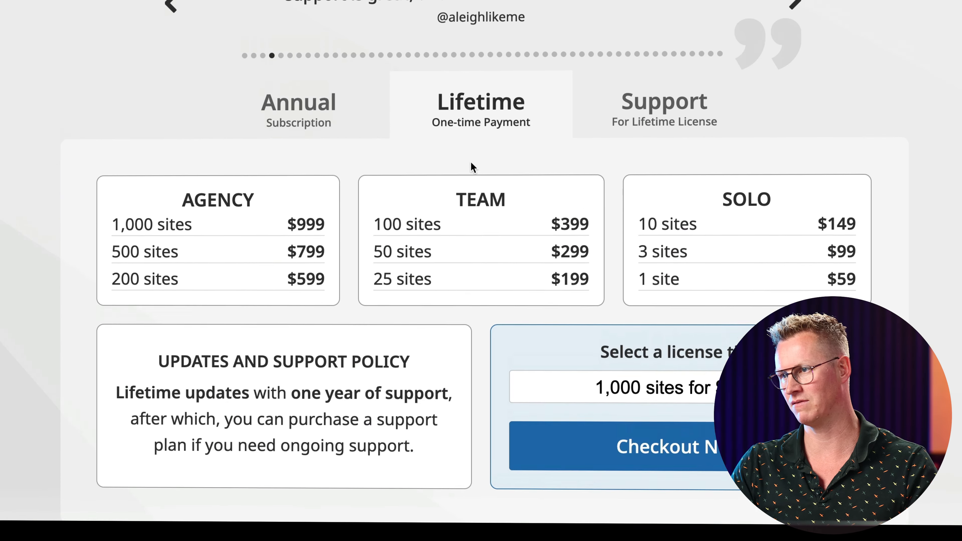